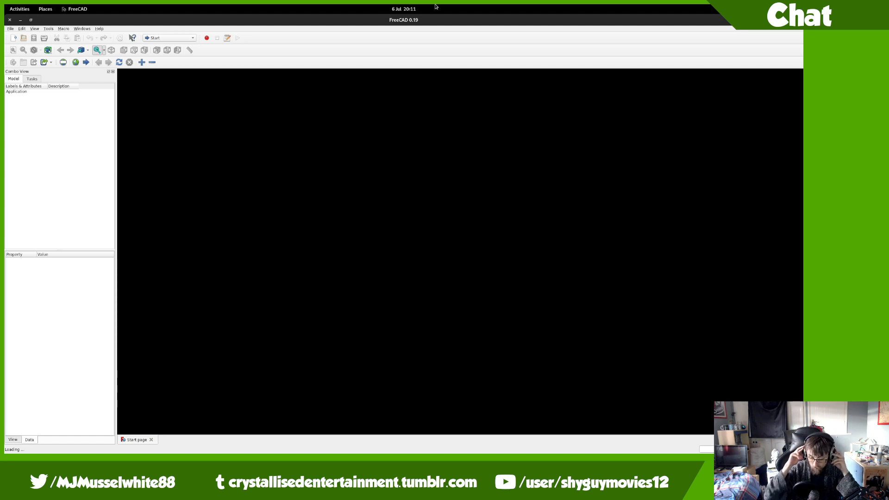
Step: Open the flowfit solenoid valve STEP from recent files, then close the Unnamed document without saving
left_click(10, 29)
mouse_move(93, 156)
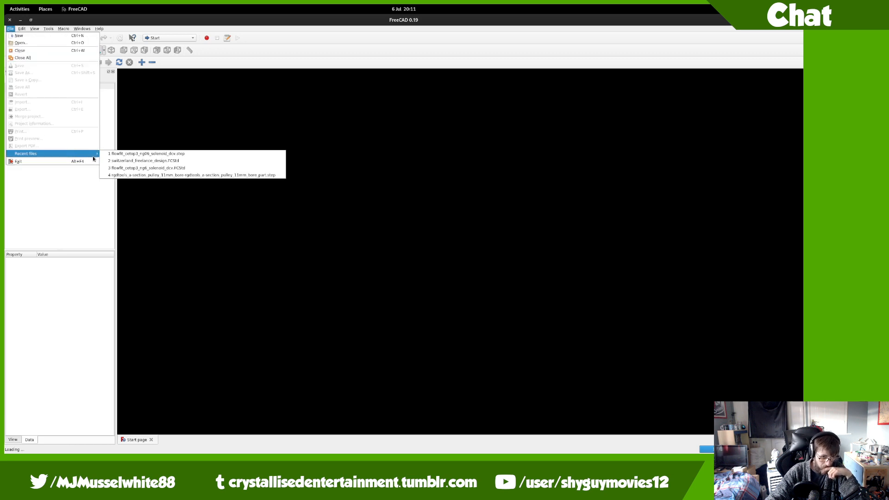
left_click(110, 156)
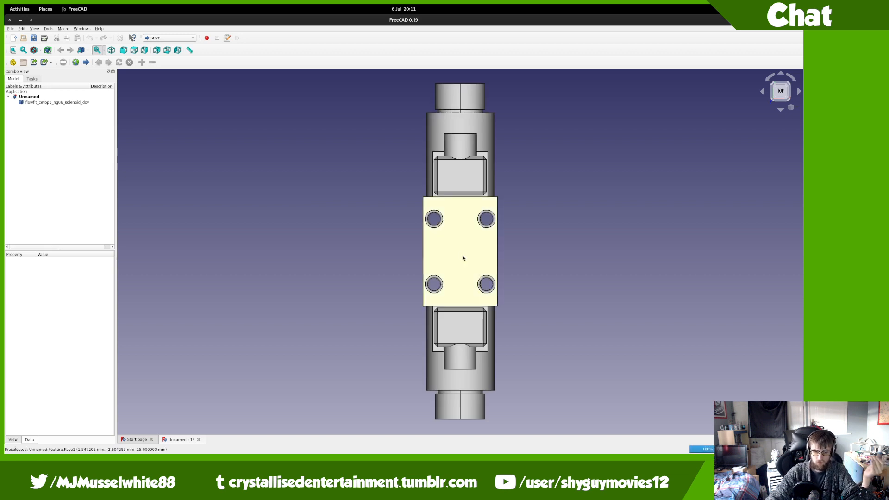
left_click(199, 440)
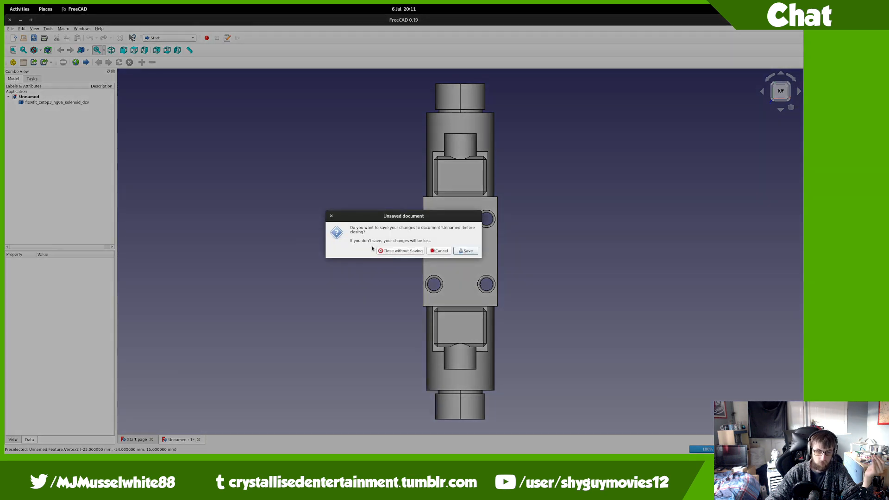
left_click(380, 251)
Step: Open switzerland_freelance_design.FCStd from the recent files list
left_click(10, 29)
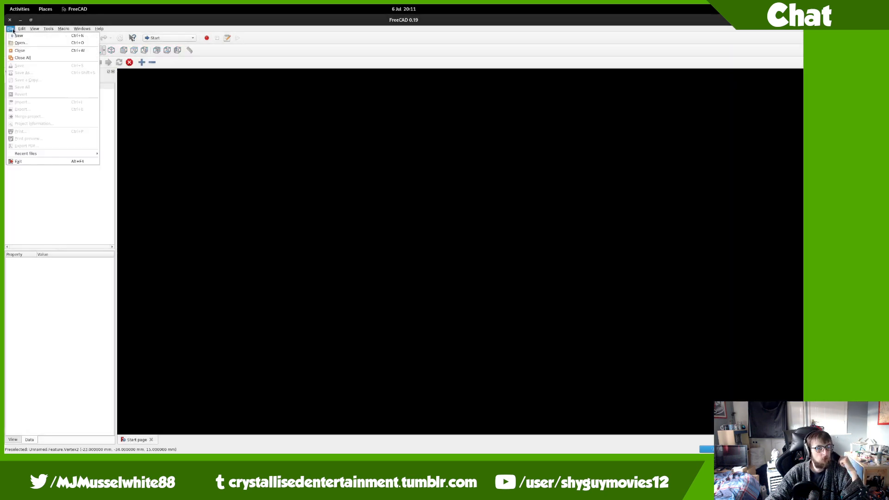
mouse_move(55, 154)
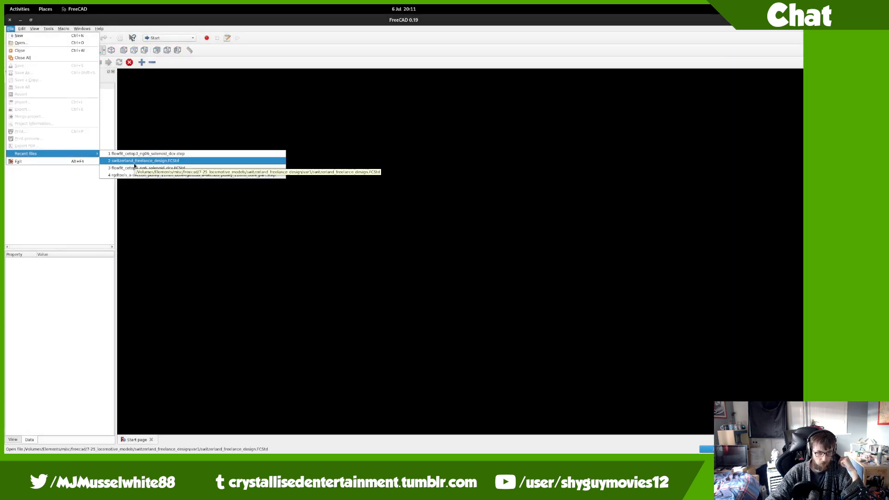
left_click(131, 166)
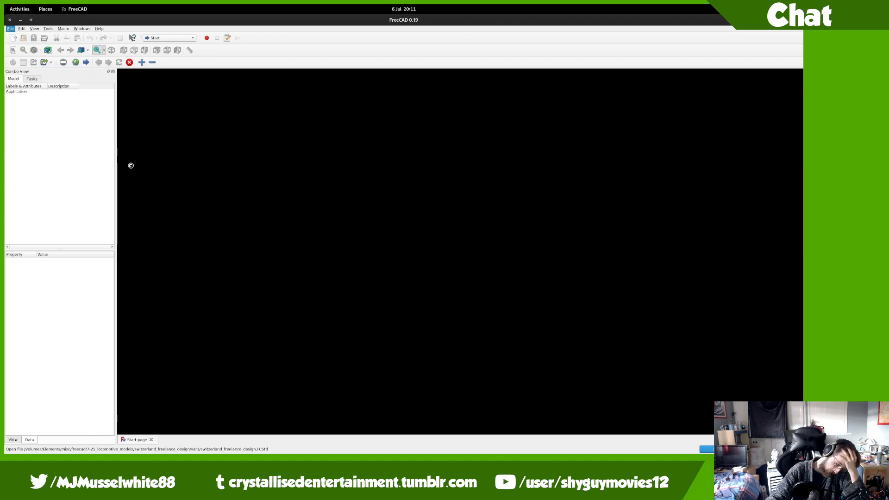
mouse_move(4, 5)
scroll(371, 282, "up", 1)
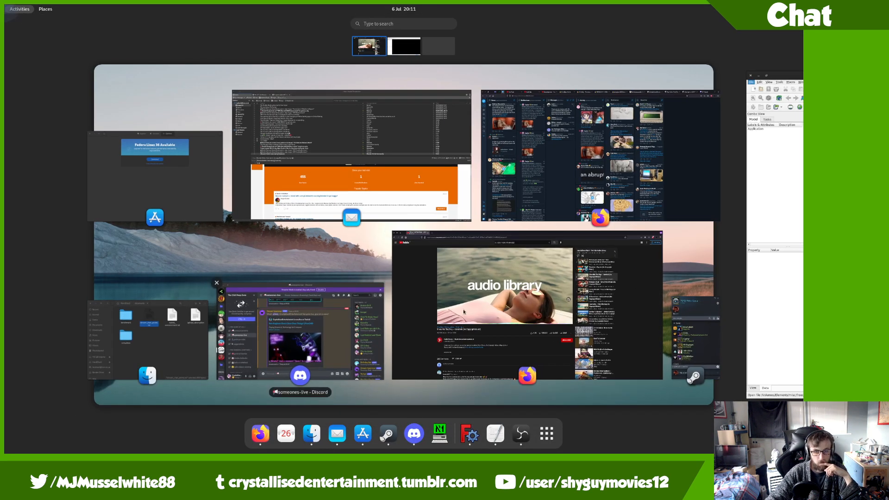
Step: Skip the Firefox YouTube playlist to the next track, then return to FreeCAD
left_click(119, 256)
left_click(176, 282)
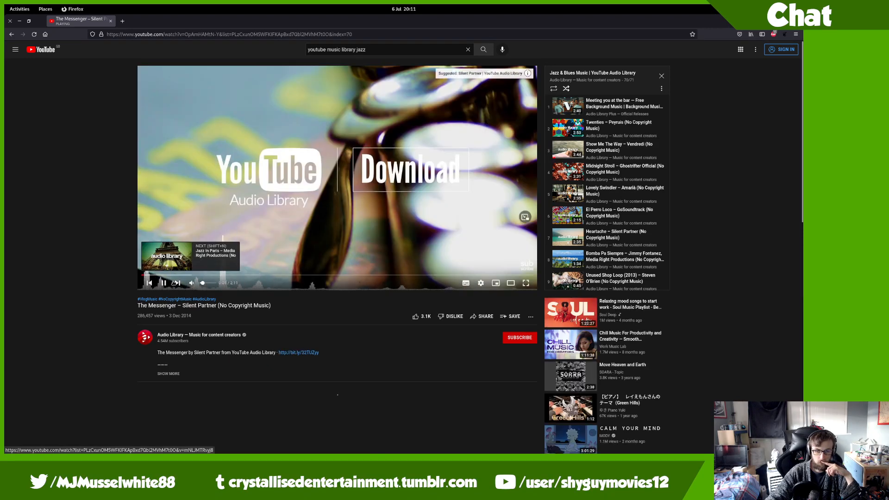
mouse_move(5, 5)
scroll(175, 174, "down", 1)
left_click(175, 173)
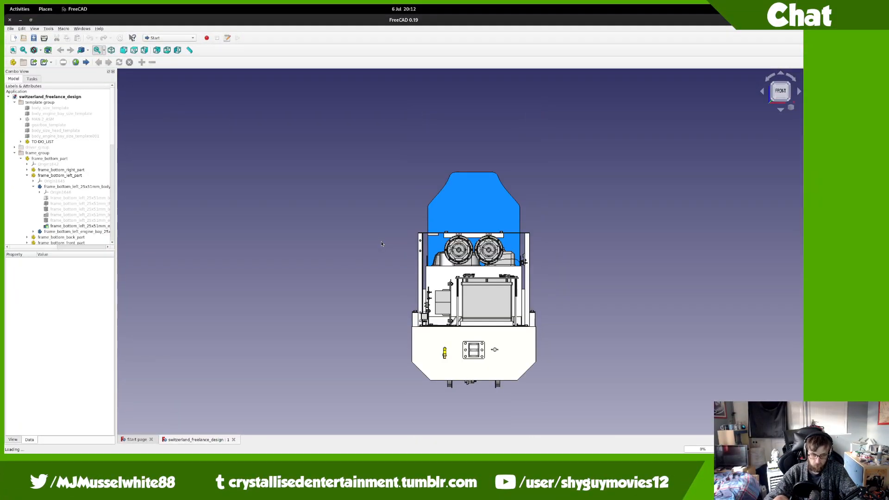
middle_click_drag(383, 244, 400, 280)
scroll(392, 307, "up", 6)
middle_click_drag(383, 323, 452, 361)
scroll(405, 359, "up", 7)
scroll(369, 255, "down", 2)
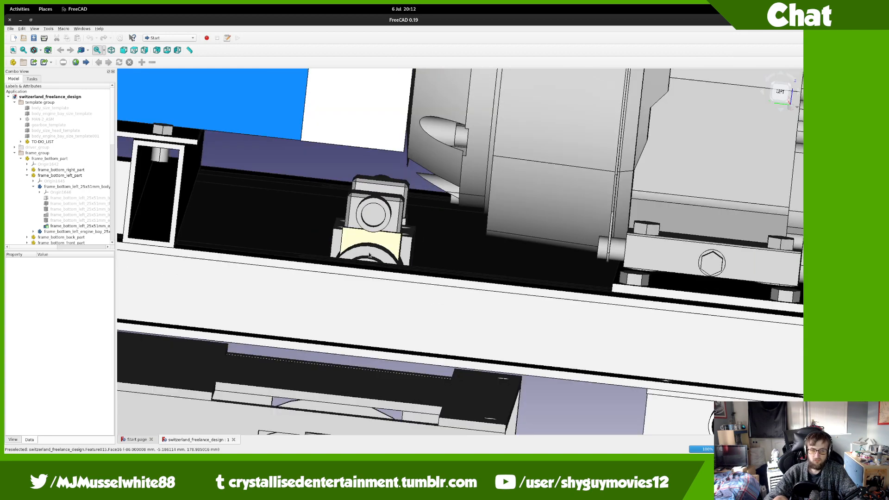
scroll(370, 256, "down", 2)
mouse_move(369, 255)
middle_mouse_down()
mouse_move(201, 207)
mouse_move(213, 165)
mouse_move(228, 183)
mouse_move(354, 232)
mouse_move(375, 270)
middle_mouse_up()
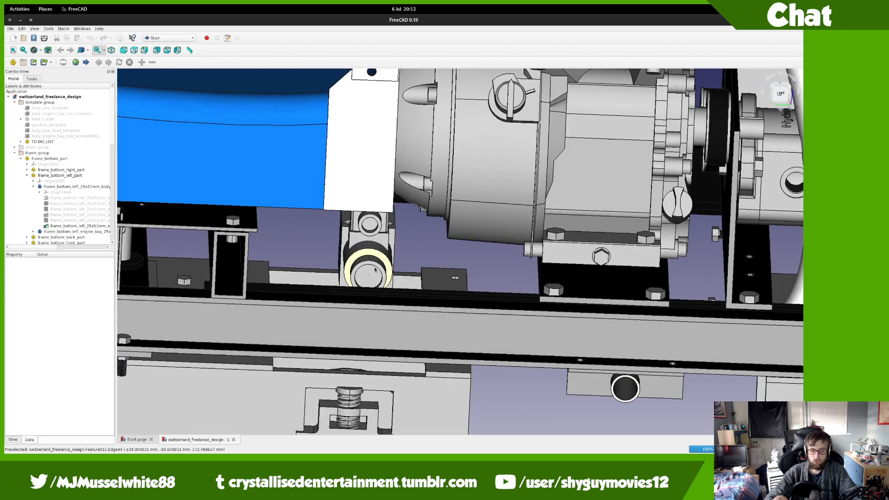
scroll(375, 269, "down", 6)
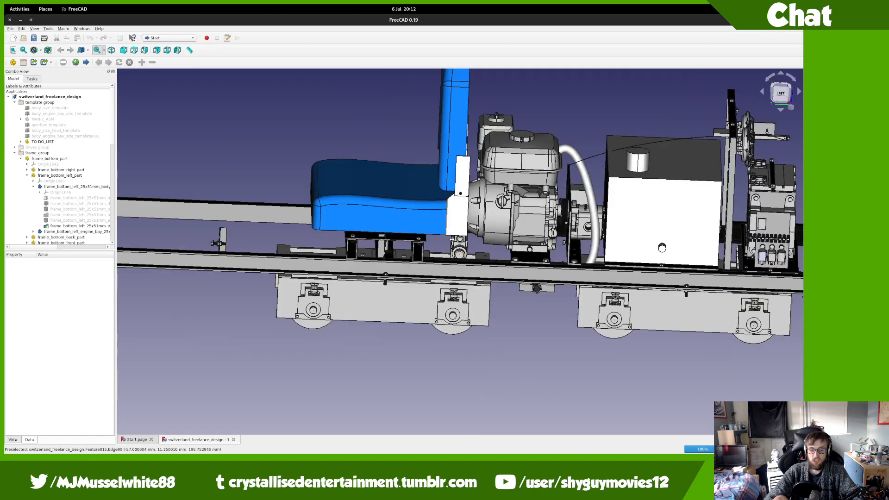
middle_click_drag(452, 240, 225, 296)
middle_click_drag(277, 265, 306, 298)
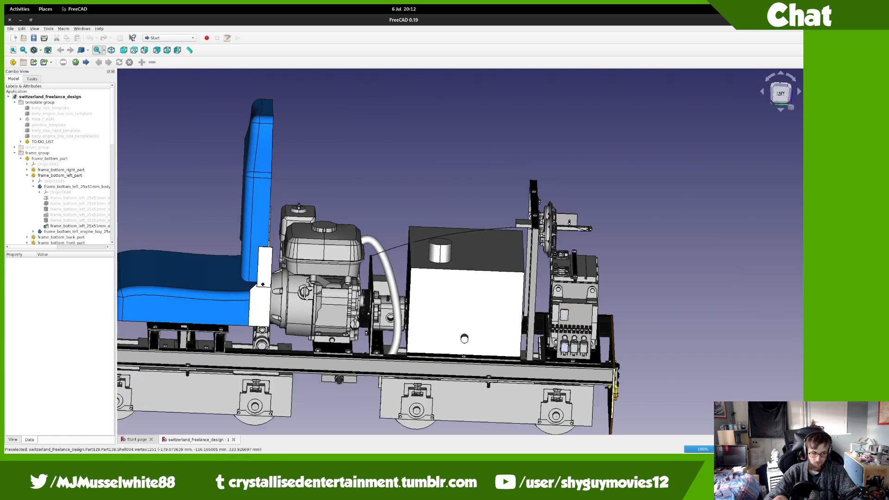
scroll(307, 298, "down", 1)
scroll(216, 328, "down", 2)
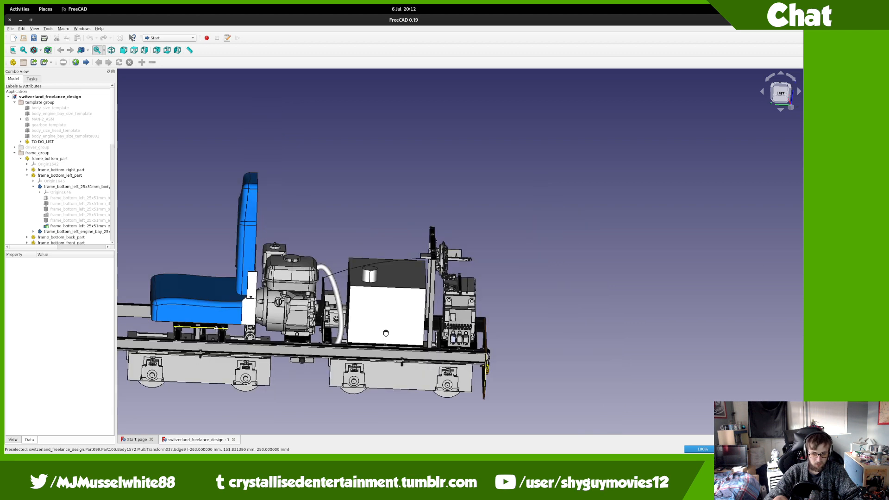
middle_click_drag(216, 329, 347, 336)
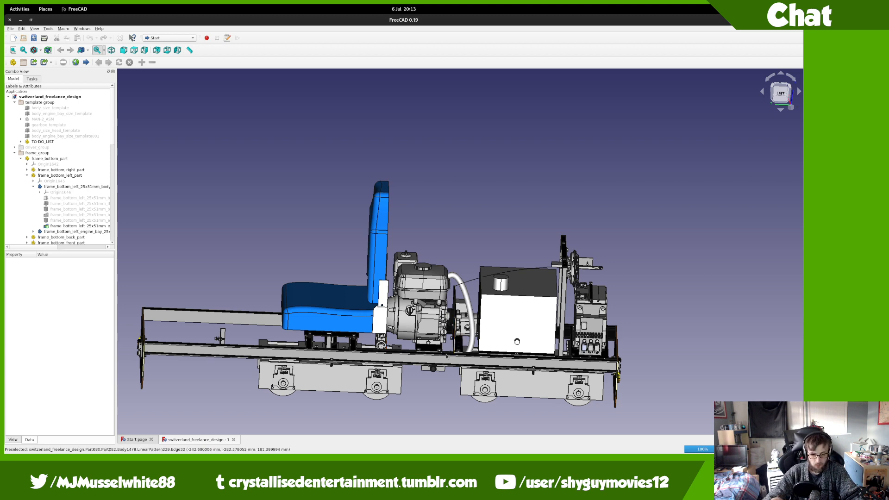
scroll(428, 369, "up", 5)
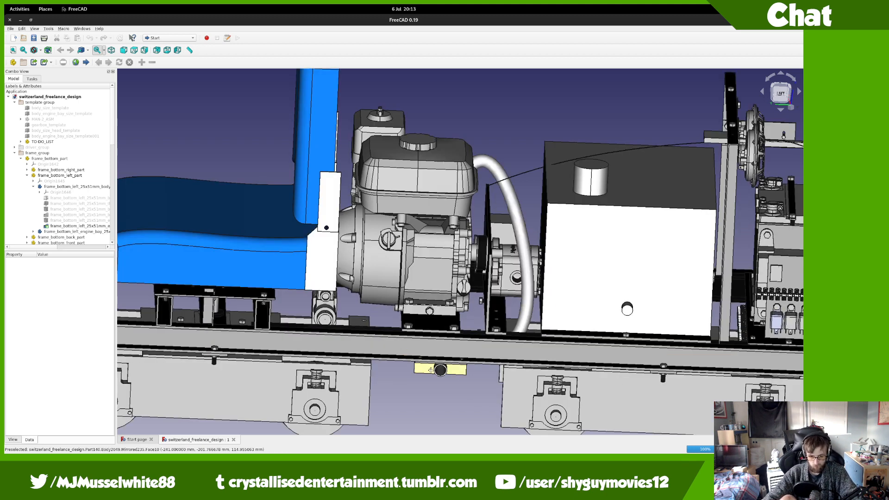
scroll(430, 370, "up", 5)
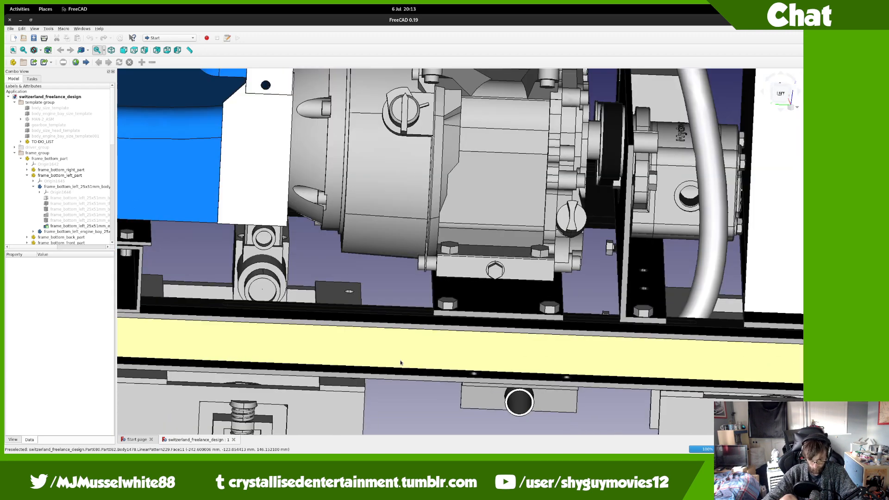
middle_click_drag(307, 342, 379, 346)
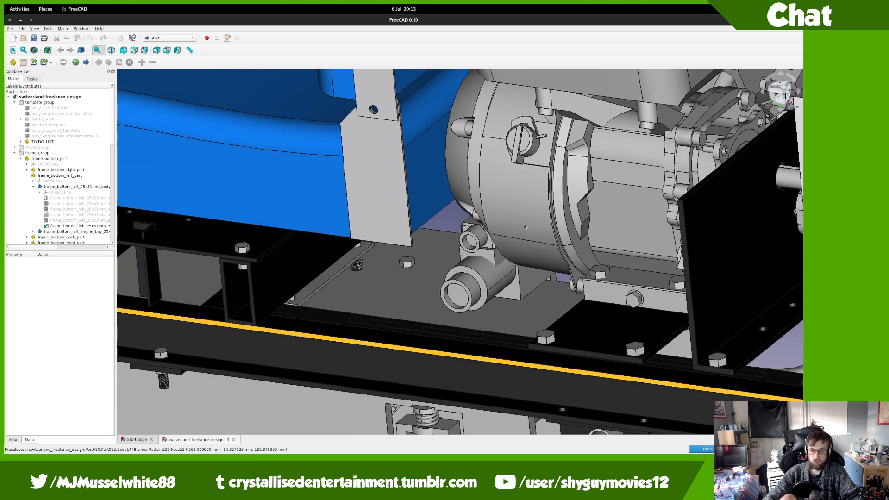
middle_click_drag(539, 208, 537, 216)
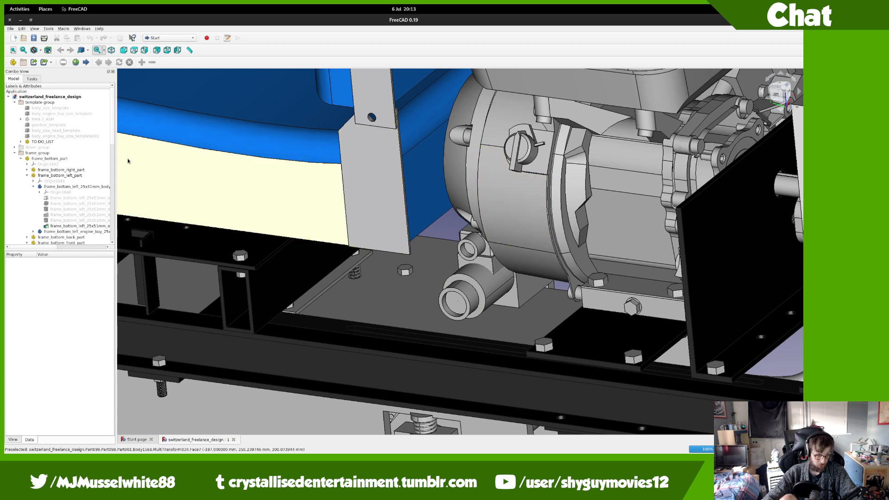
scroll(320, 193, "down", 10)
scroll(330, 193, "up", 8)
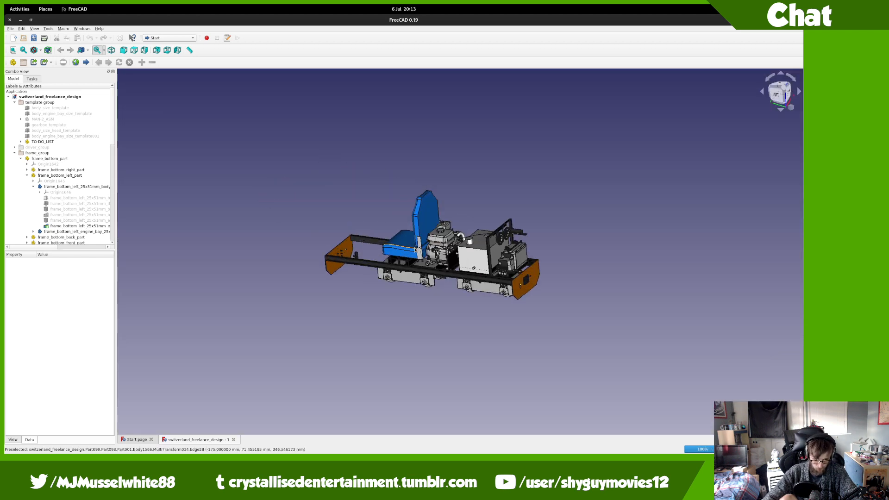
scroll(392, 209, "up", 4)
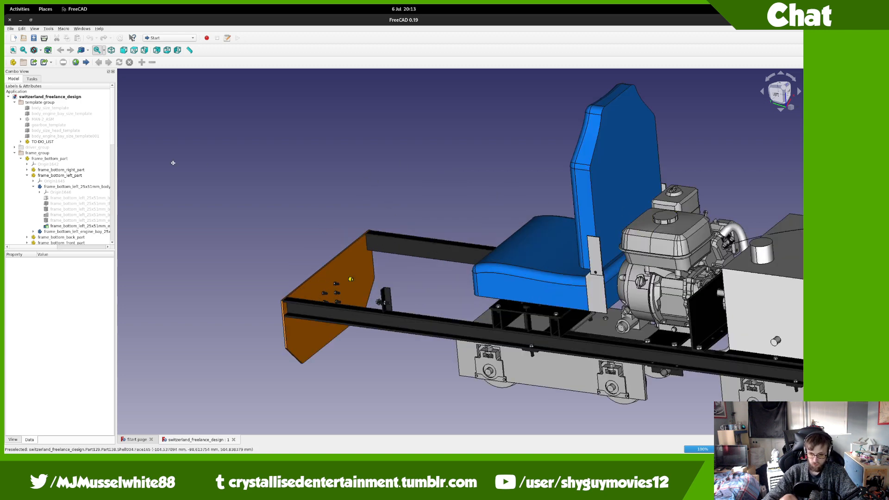
middle_click_drag(173, 163, 196, 204)
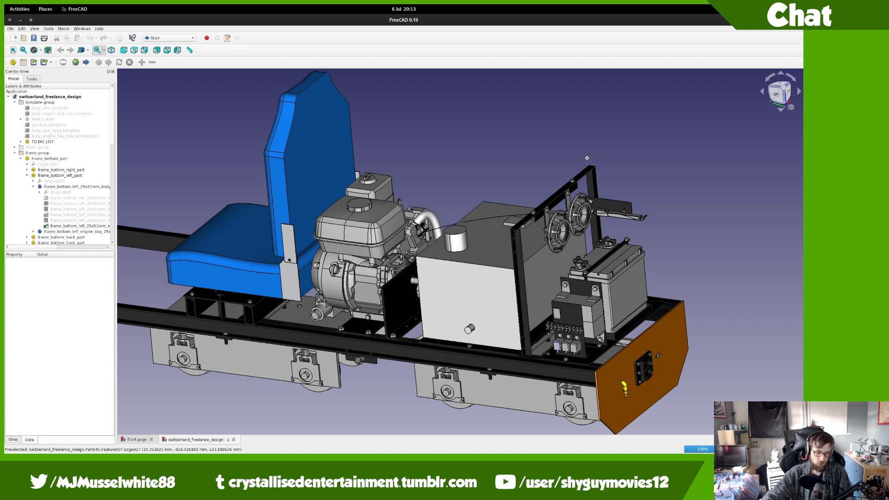
middle_click_drag(587, 157, 640, 132)
scroll(485, 214, "up", 2)
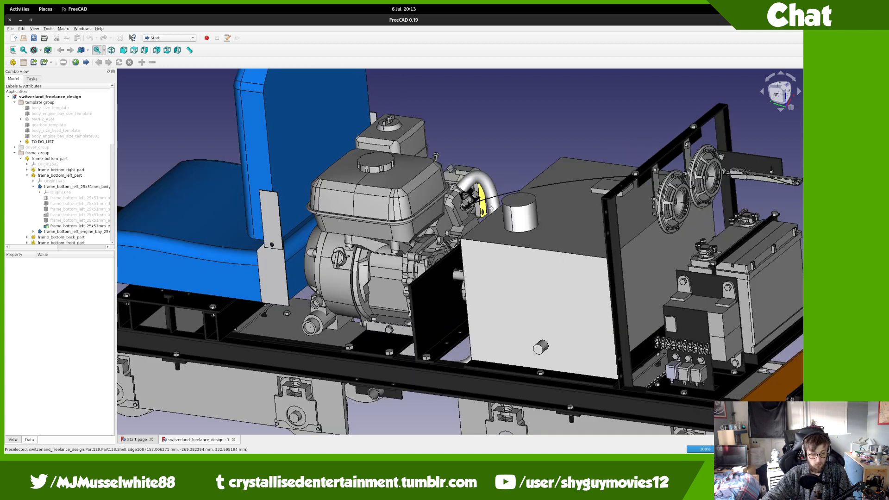
middle_click_drag(486, 211, 574, 167)
scroll(430, 255, "up", 4)
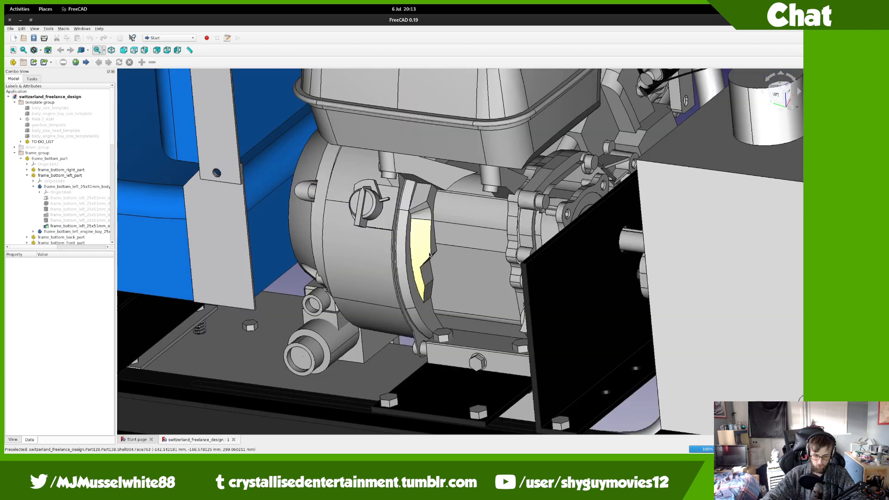
middle_click_drag(430, 255, 509, 176)
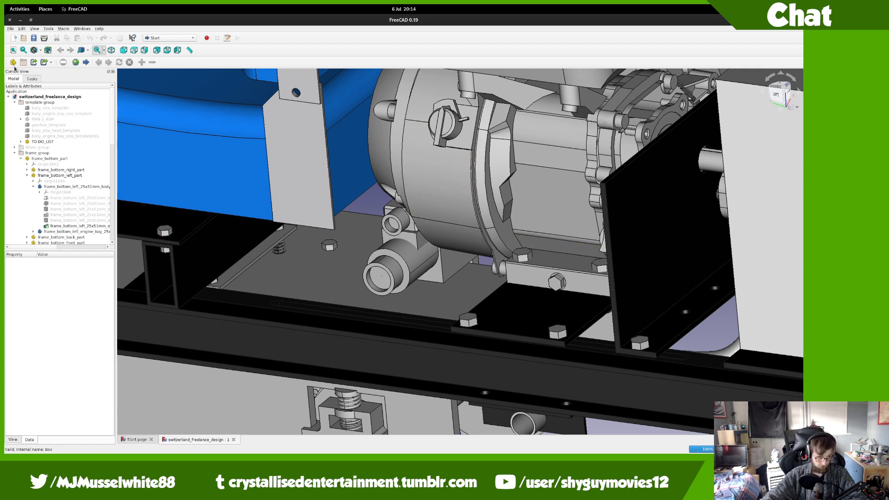
scroll(69, 195, "down", 15)
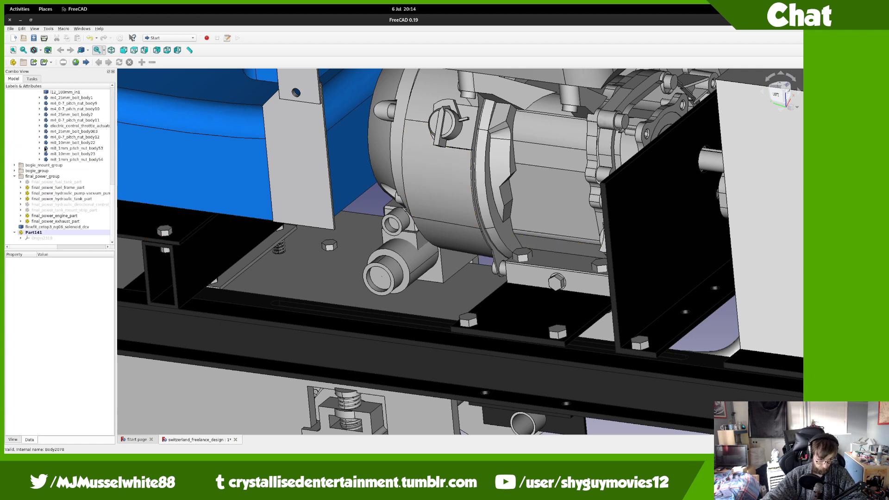
Step: Start the Transform dragger on Part141 and switch to a left-side view
left_click(86, 232)
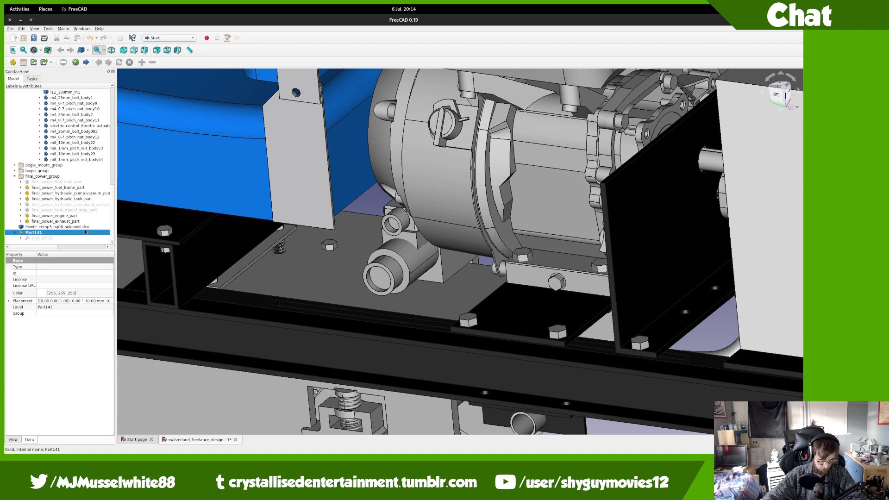
right_click(86, 232)
left_click(95, 241)
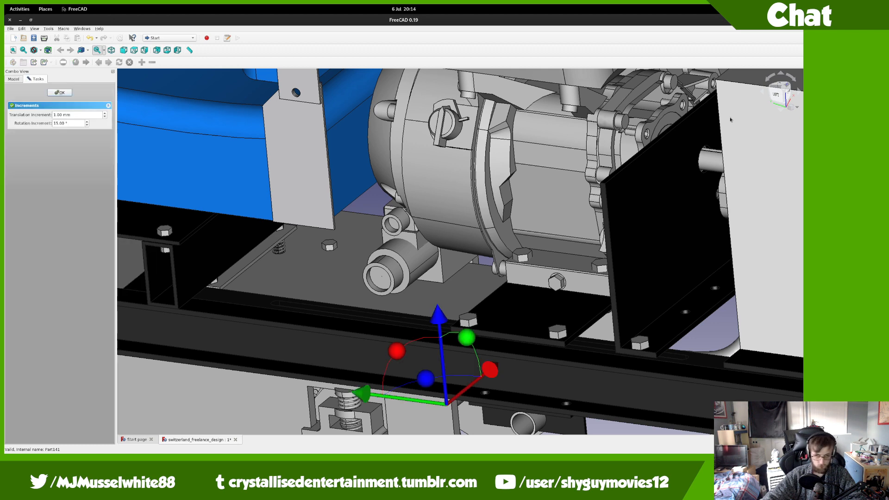
left_click(777, 95)
middle_click_drag(292, 392, 308, 327)
Step: Raise the plate 82, 46 and 3 mm, slide it 6 mm sideways, and accept
left_click_drag(305, 381, 299, 238)
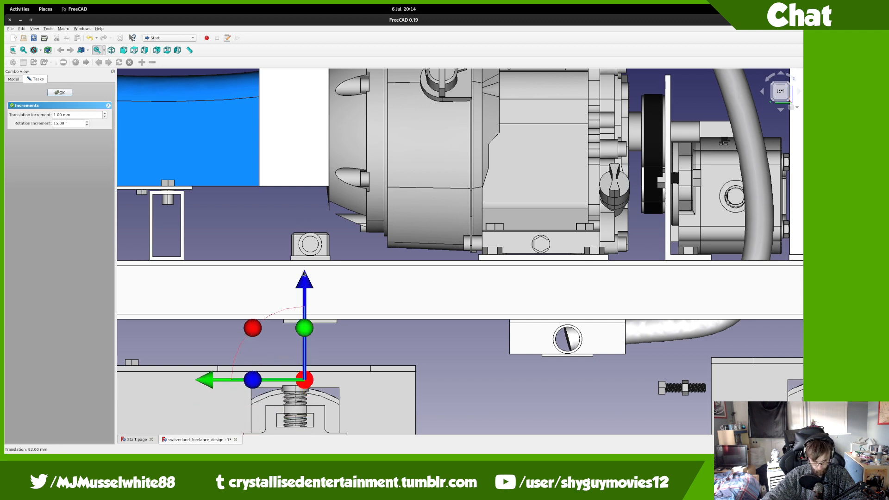
left_click_drag(305, 283, 305, 229)
scroll(304, 318, "up", 8)
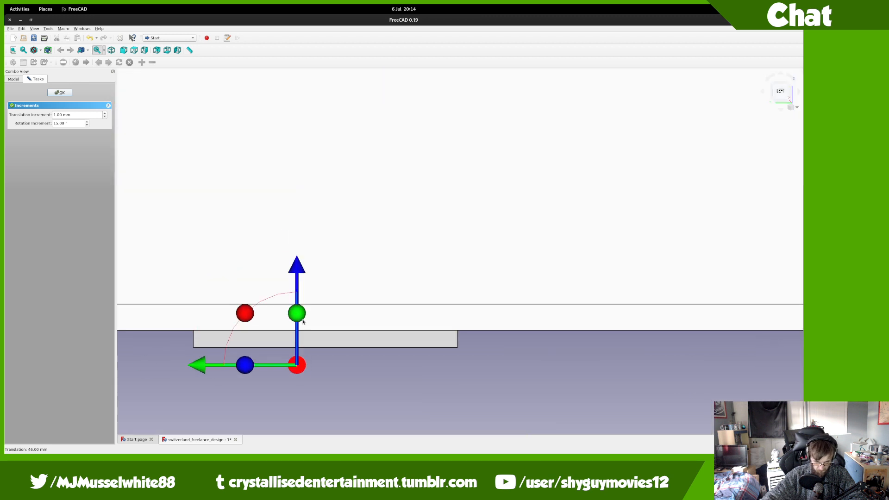
scroll(303, 322, "up", 2)
left_click_drag(295, 326, 294, 300)
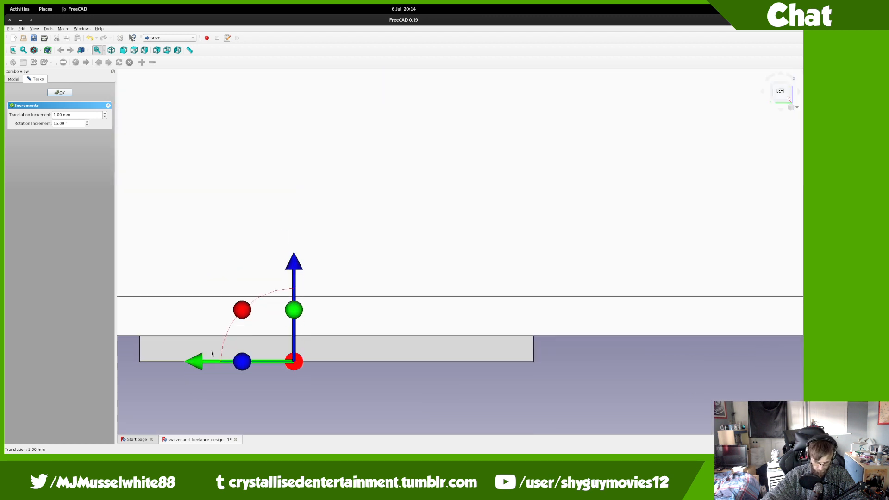
left_click_drag(212, 354, 264, 354)
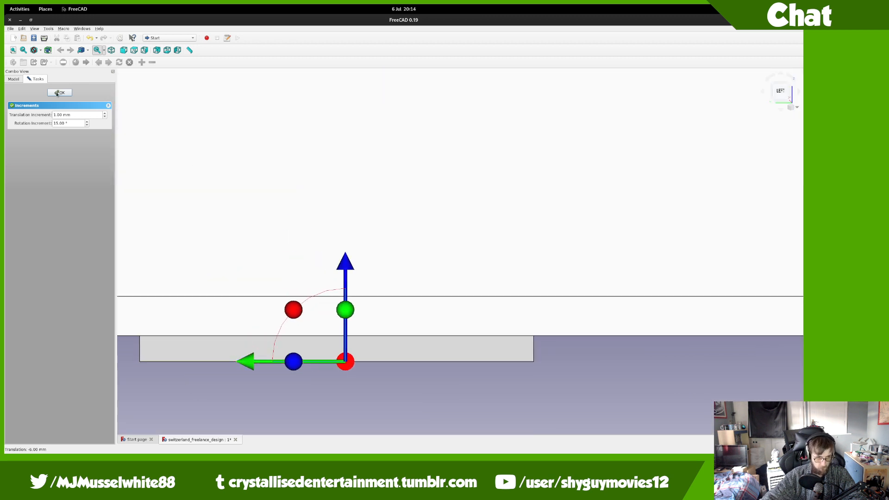
left_click(60, 93)
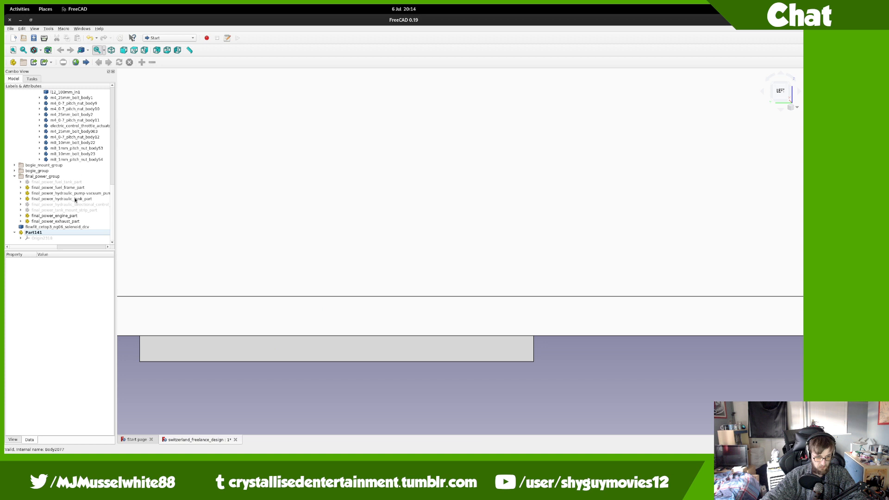
Step: Set the flowfit solenoid valve's Placement position to y 0 mm and z 42 mm
left_click(65, 227)
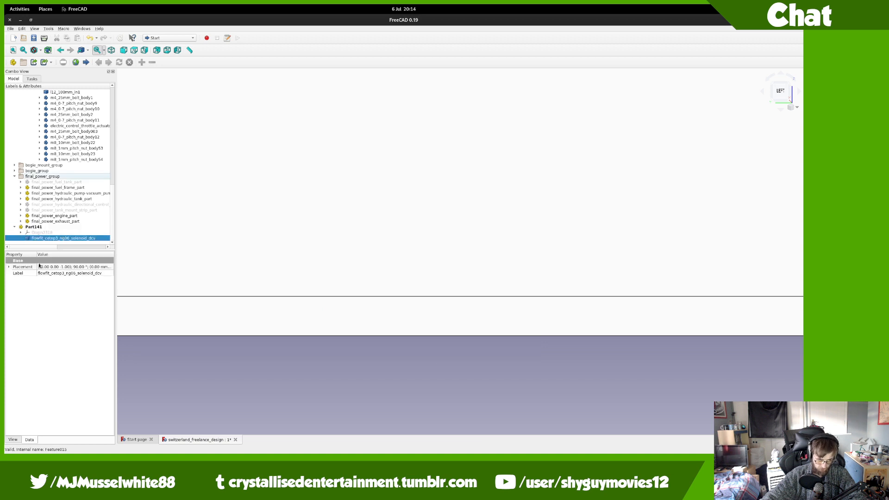
left_click(8, 267)
double_click(20, 287)
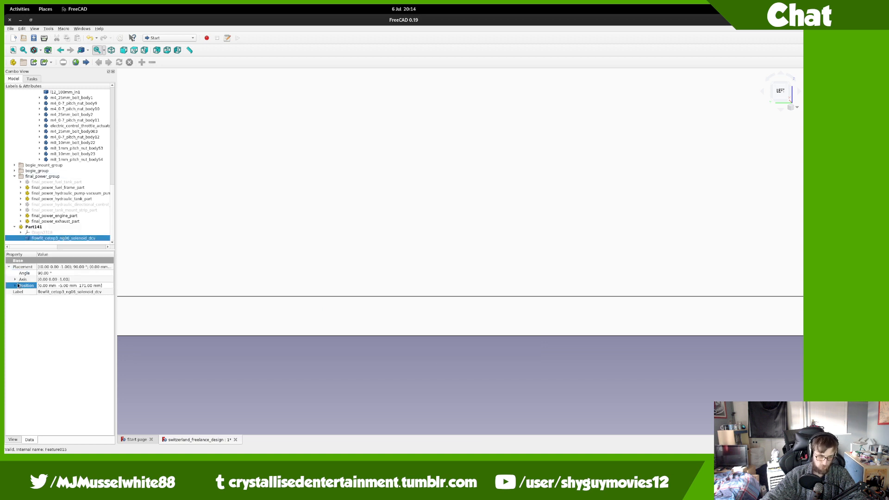
left_click(69, 297)
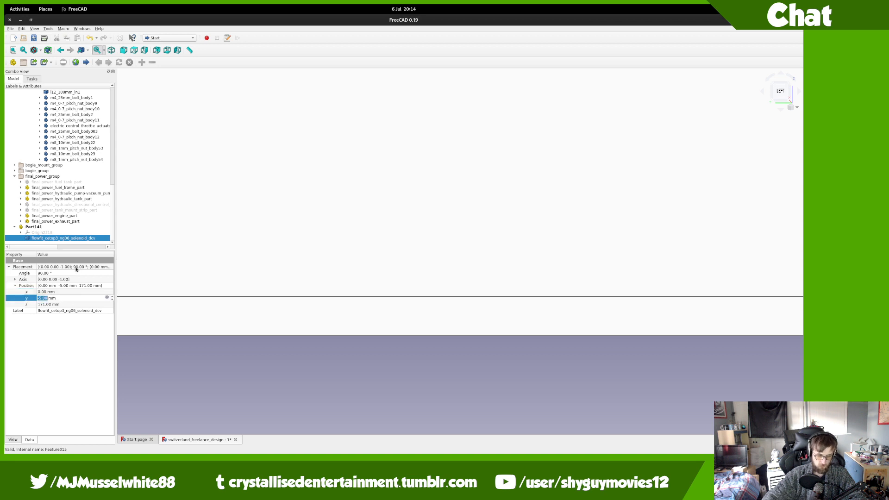
type("0")
key("Tab")
type("0")
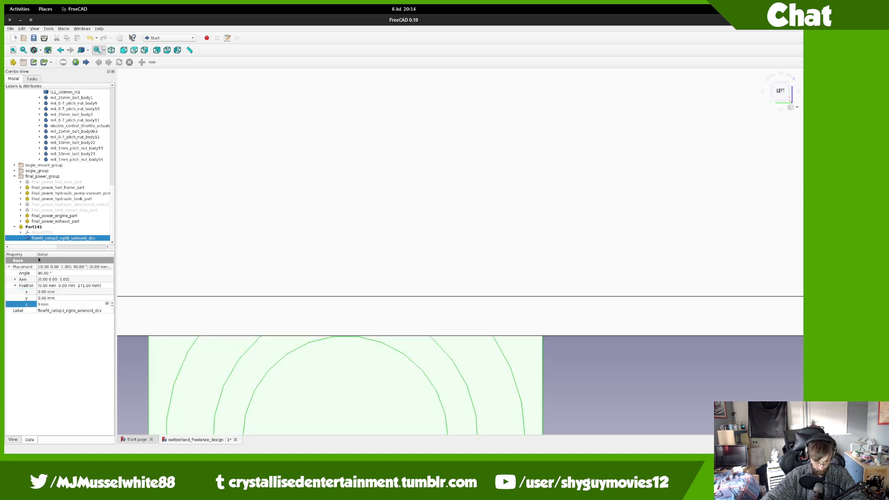
key("Up")
key("Up")
key("Up")
key("Up")
key("Up")
key("Up")
key("Up")
key("Up")
key("Up")
key("Up")
key("Up")
key("Up")
key("Up")
key("Up")
key("Up")
key("Up")
key("Up")
key("Up")
key("Up")
key("Up")
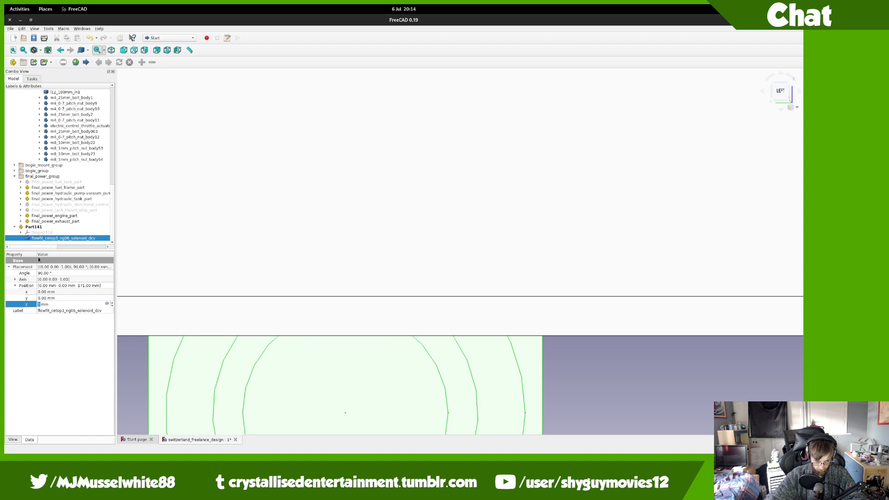
key("Up")
key("Up")
key("Up")
key("Up")
key("Up")
key("Up")
key("Up")
key("Up")
key("Up")
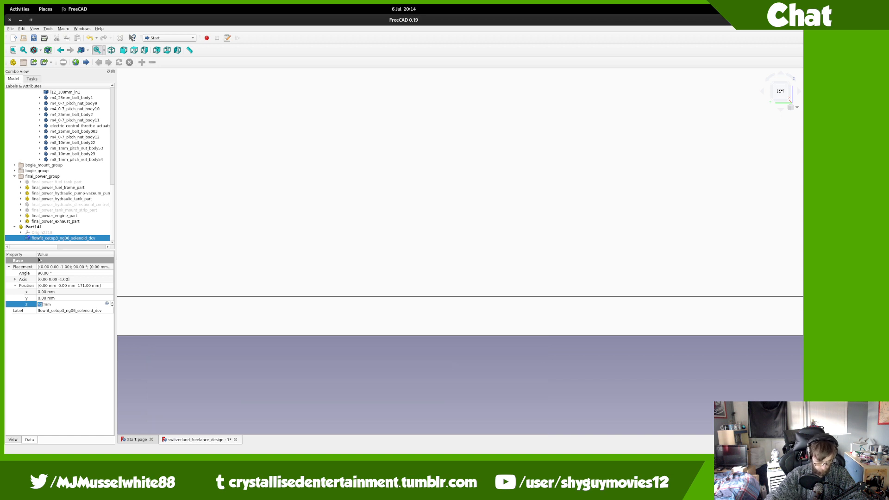
key("Return")
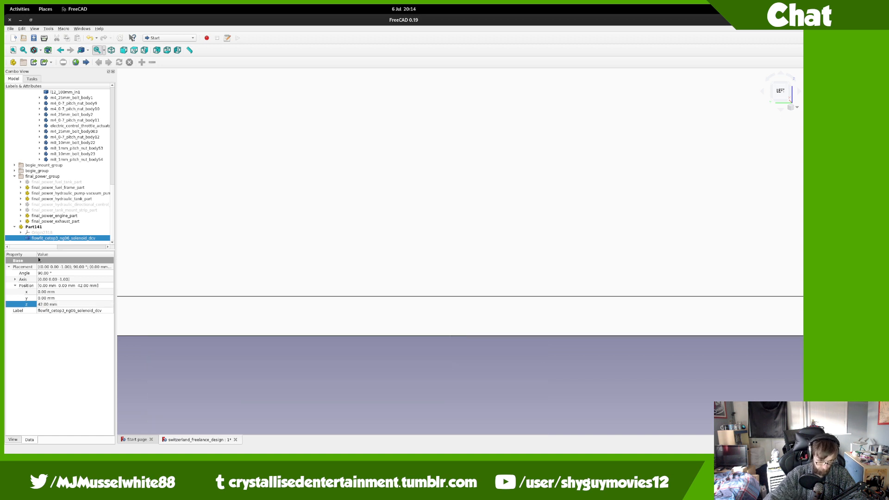
middle_click_drag(241, 180, 193, 164)
Step: Switch to Part Design and create Body2081, accepting the base feature warning
left_click(169, 38)
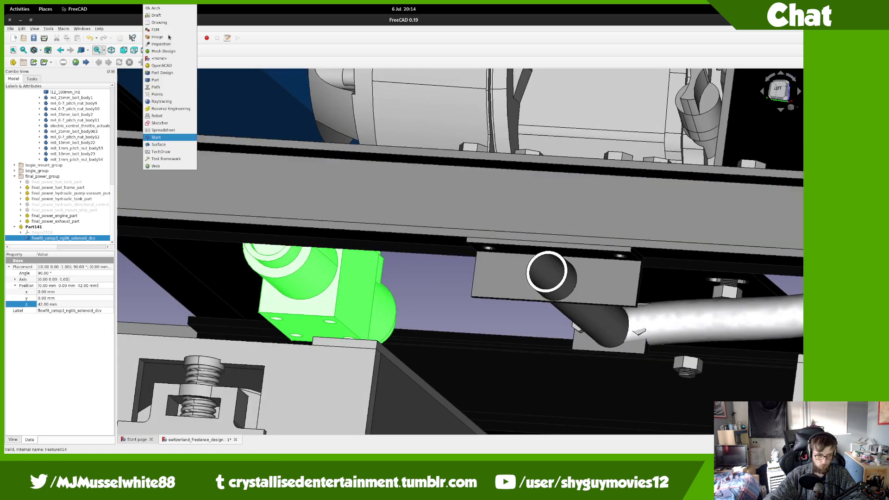
left_click(178, 73)
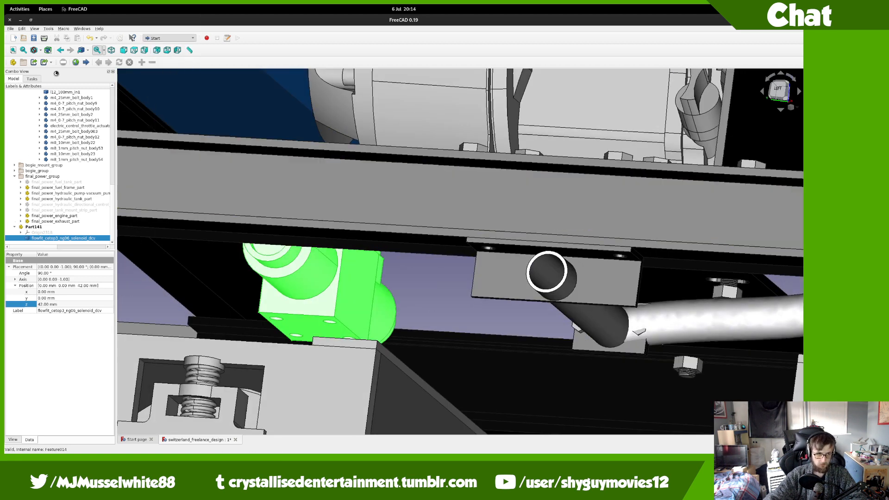
left_click(13, 62)
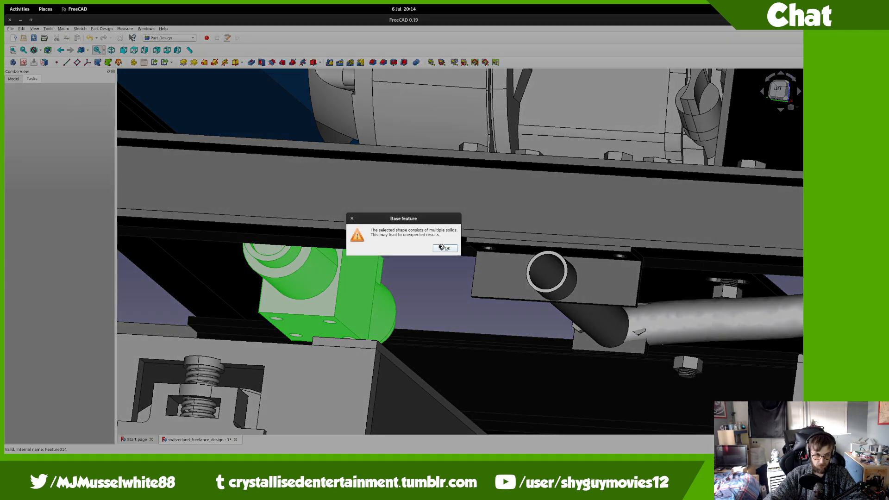
left_click(442, 248)
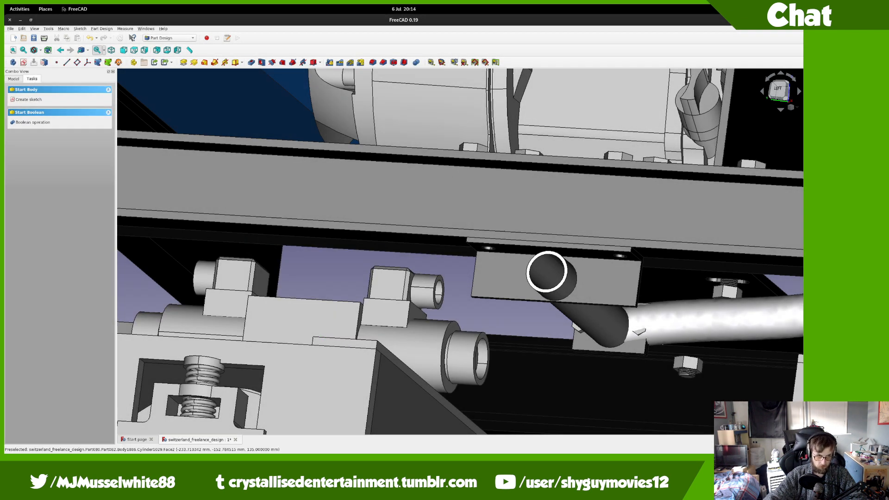
Step: Delete Body2081's BaseFeature from the model tree
left_click(18, 79)
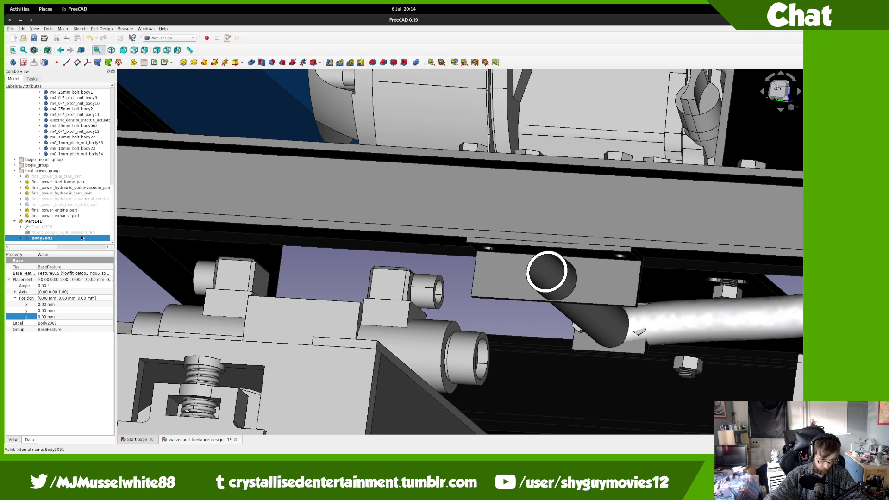
left_click(21, 238)
left_click(46, 238)
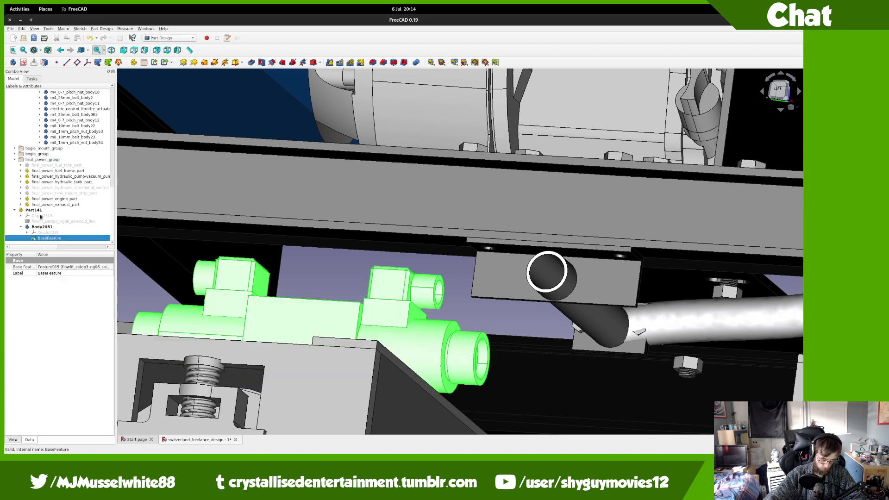
key("Delete")
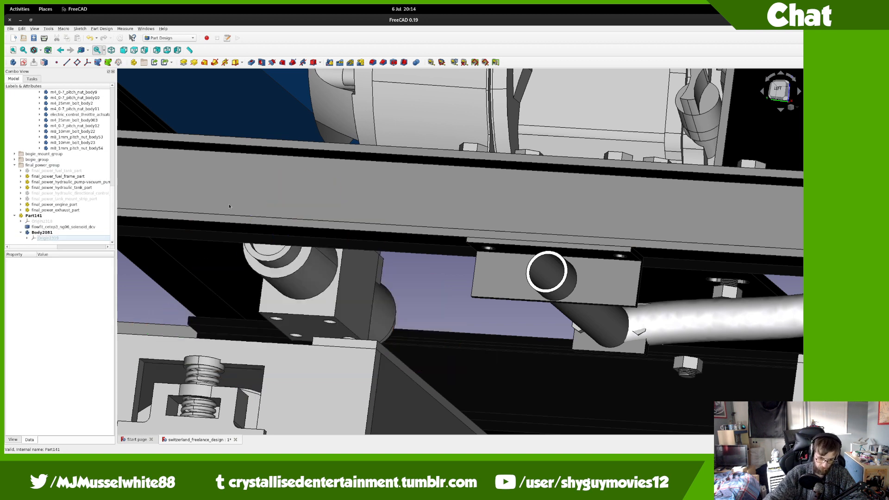
Step: Add an additive box attached to XY_Plane2320 and set its height to 3 mm
left_click(233, 62)
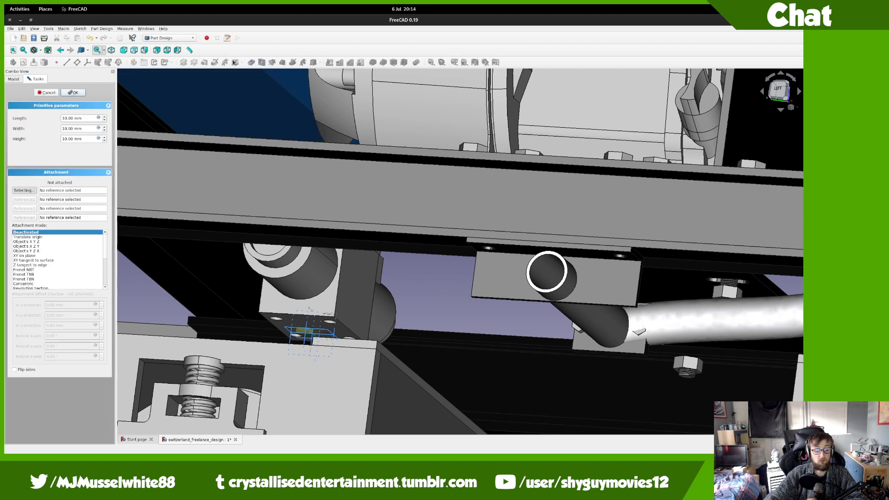
scroll(318, 327, "up", 6)
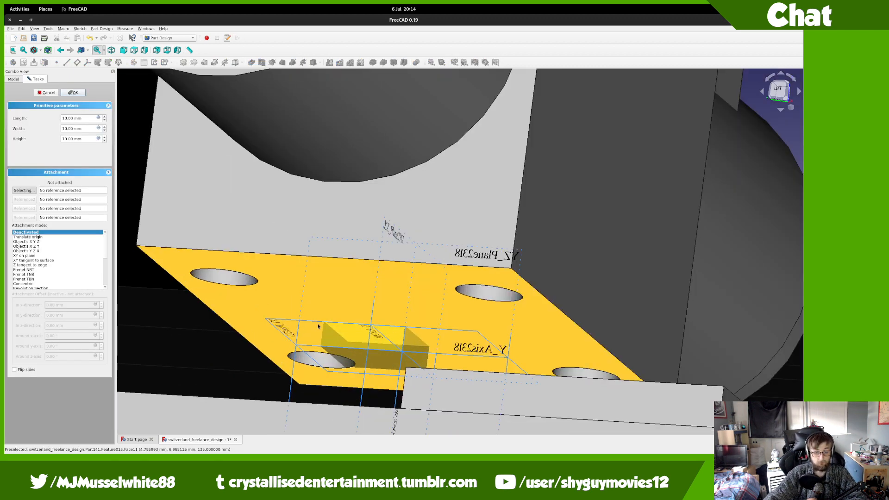
left_click(318, 325)
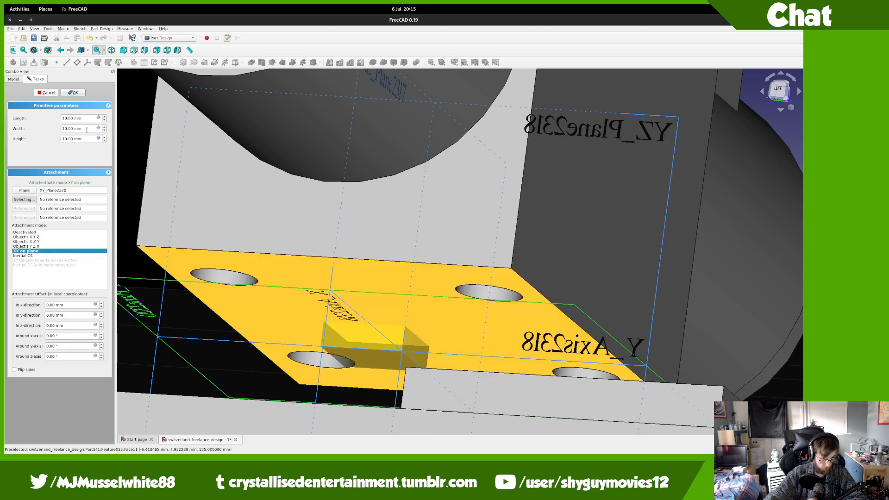
double_click(84, 139)
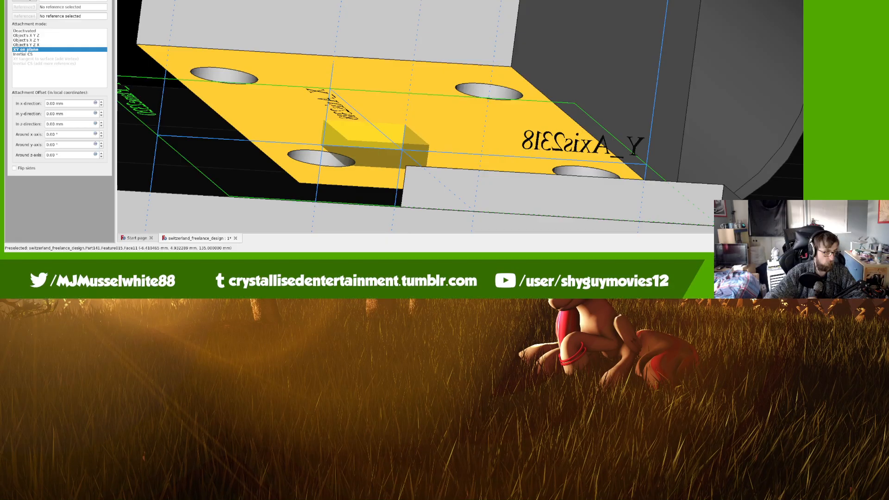
type("31")
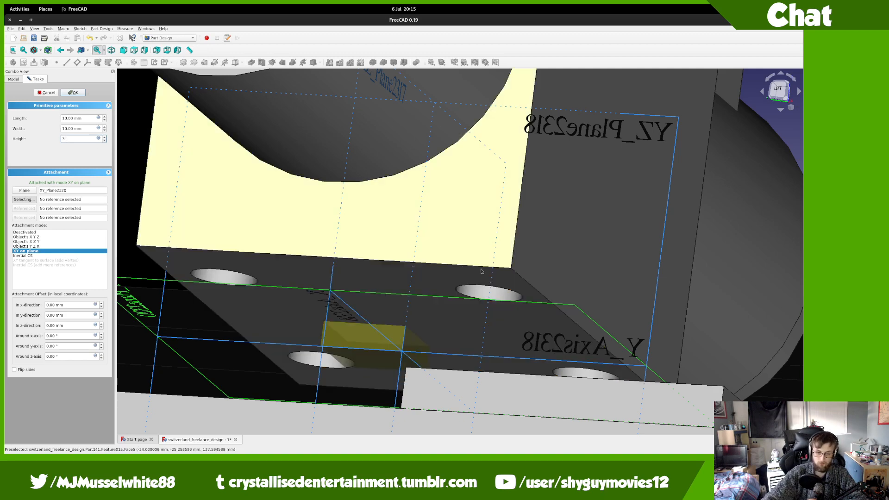
scroll(479, 273, "down", 2)
middle_click_drag(468, 283, 463, 308)
key("super")
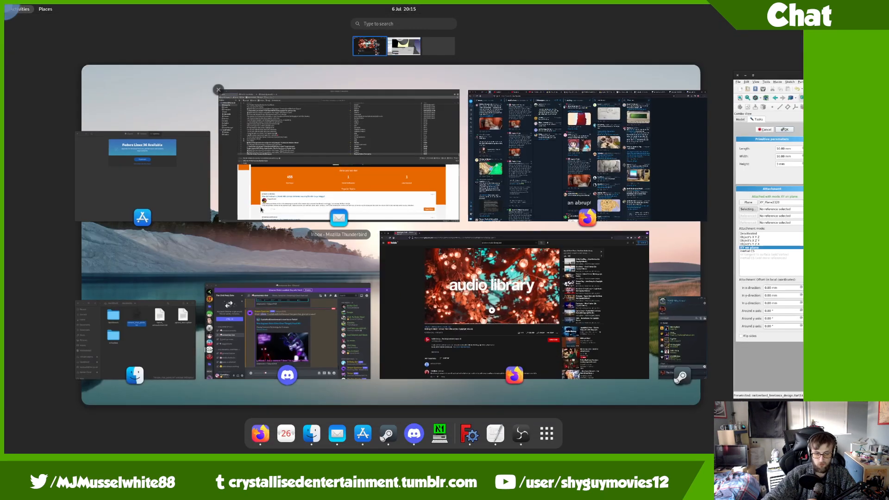
Step: Skip the YouTube music from Midnight Stroll to Blue Break and return to FreeCAD
left_click(463, 287)
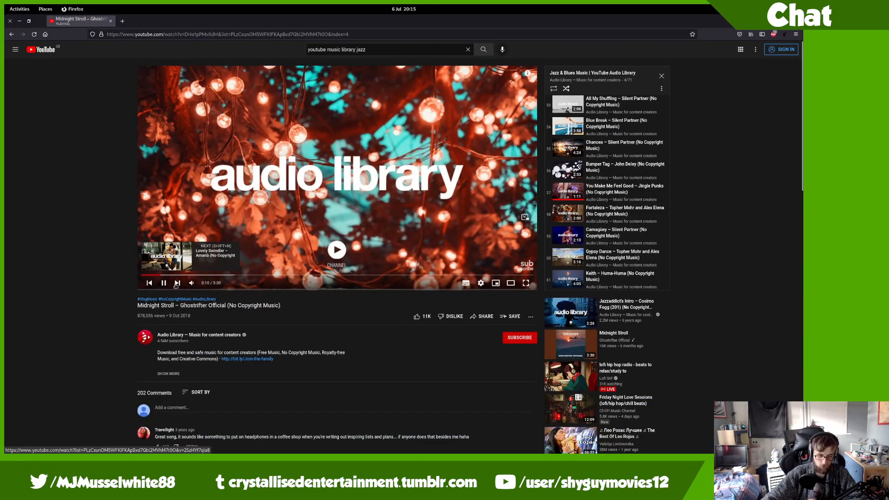
left_click(176, 284)
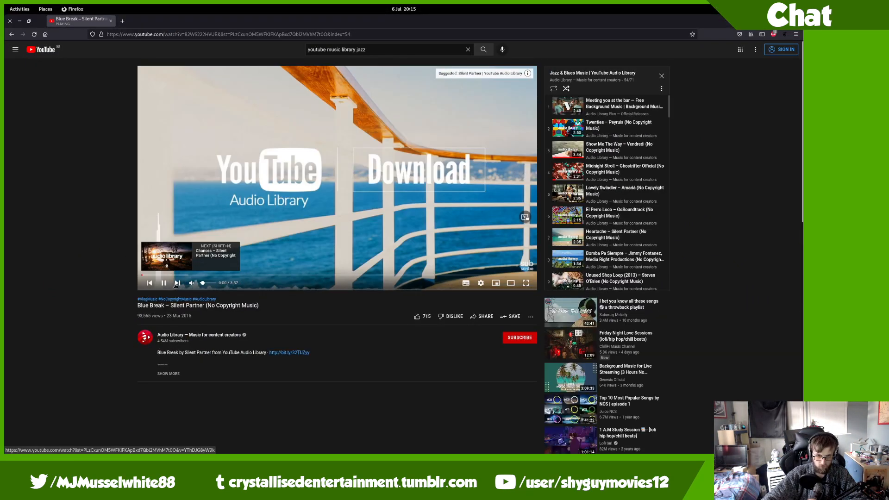
key("alt+Tab")
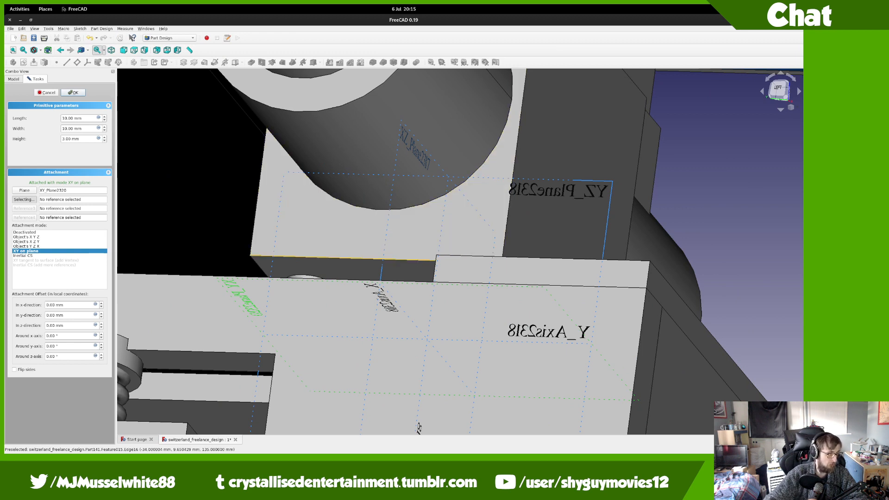
Step: View the box from below and step its y-direction attachment offset down to -111 mm
key("alt+Tab")
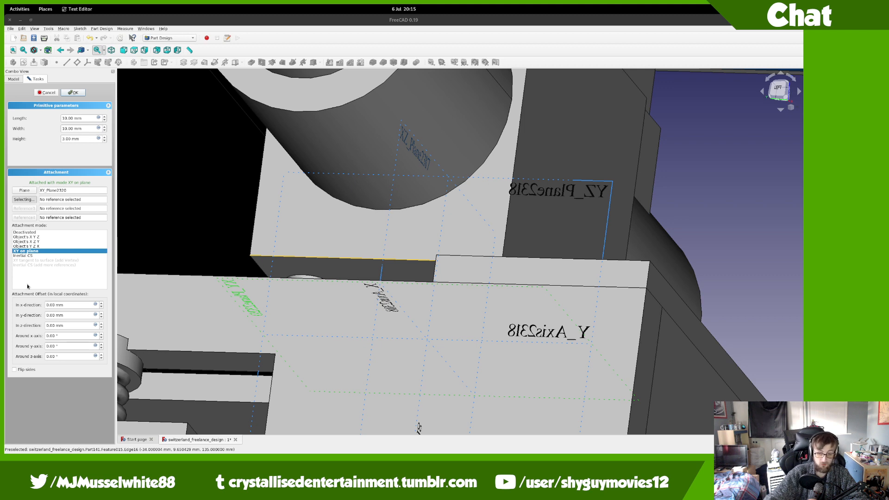
middle_click_drag(320, 269, 371, 139)
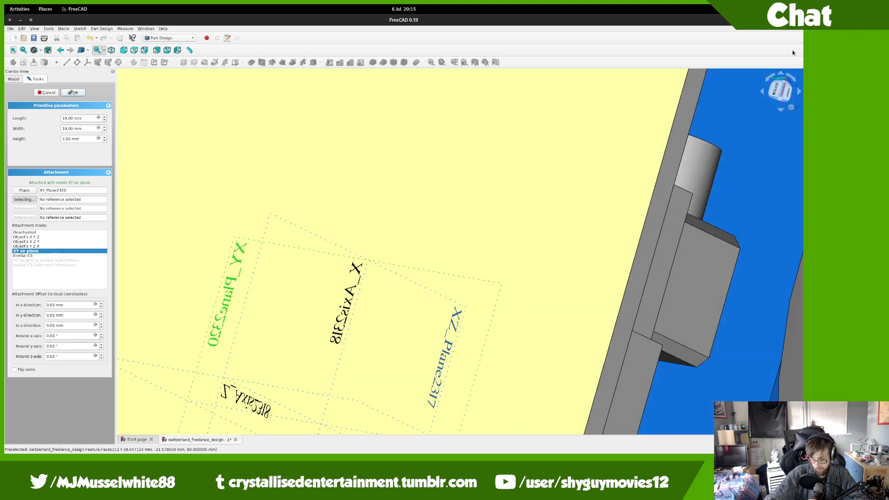
left_click(778, 90)
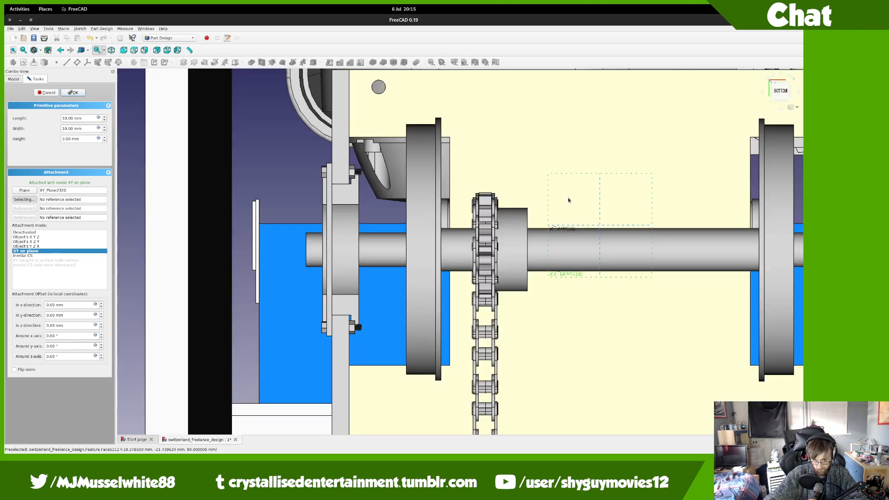
scroll(568, 200, "down", 4)
middle_click_drag(569, 200, 409, 225)
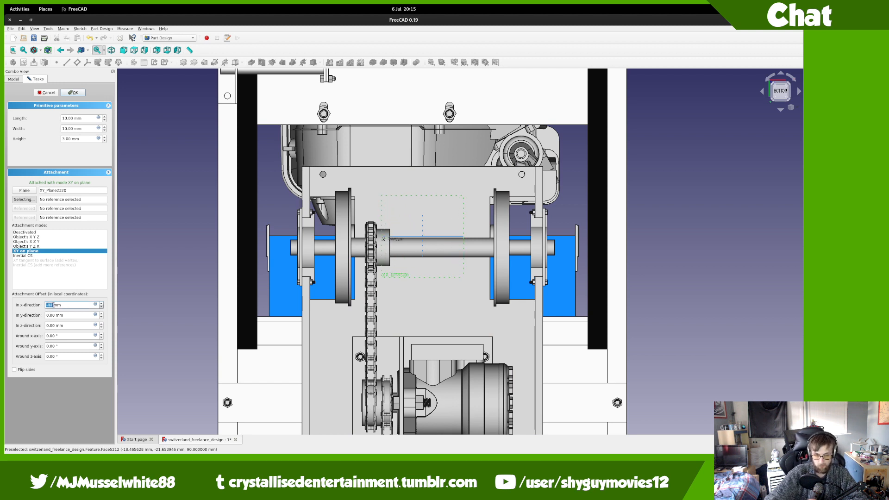
scroll(53, 304, "down", 20)
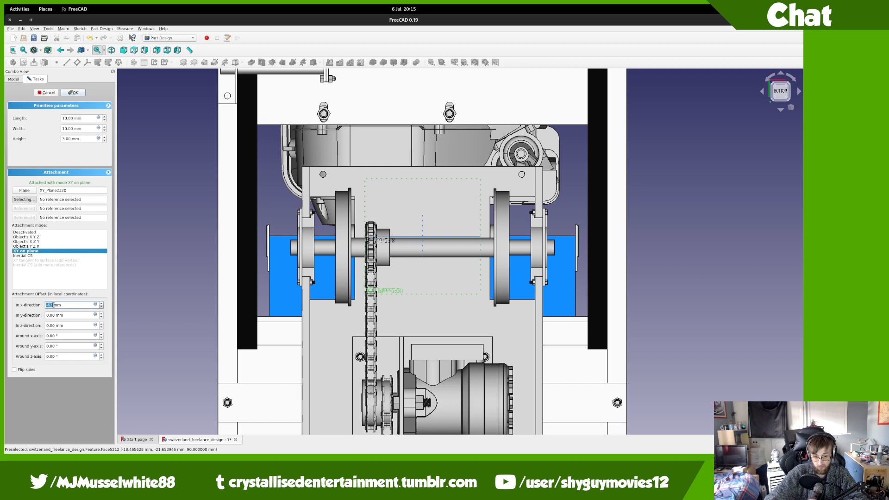
scroll(54, 304, "down", 7)
key("Tab")
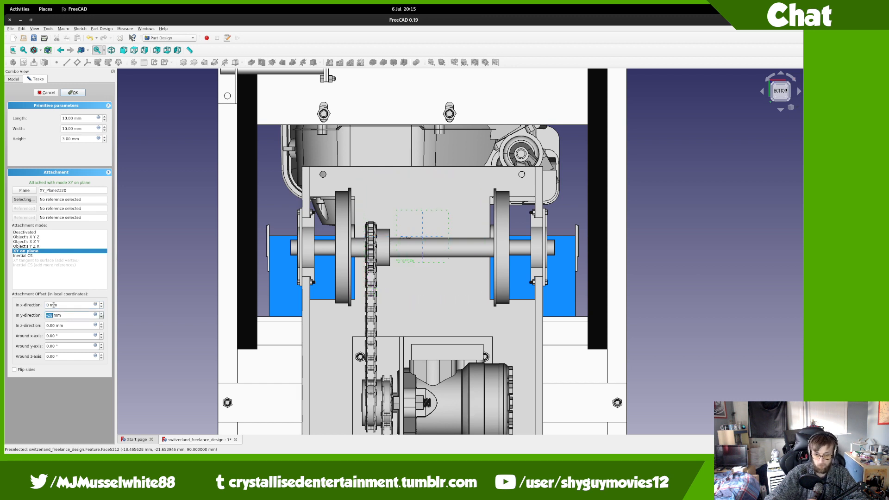
key("Down")
key("Down")
key("Down")
key("Down")
key("Down")
key("Down")
key("Down")
key("Down")
key("Down")
key("Down")
key("Down")
key("Down")
key("Down")
key("Down")
key("Down")
key("Down")
key("Down")
key("Down")
key("Down")
key("Down")
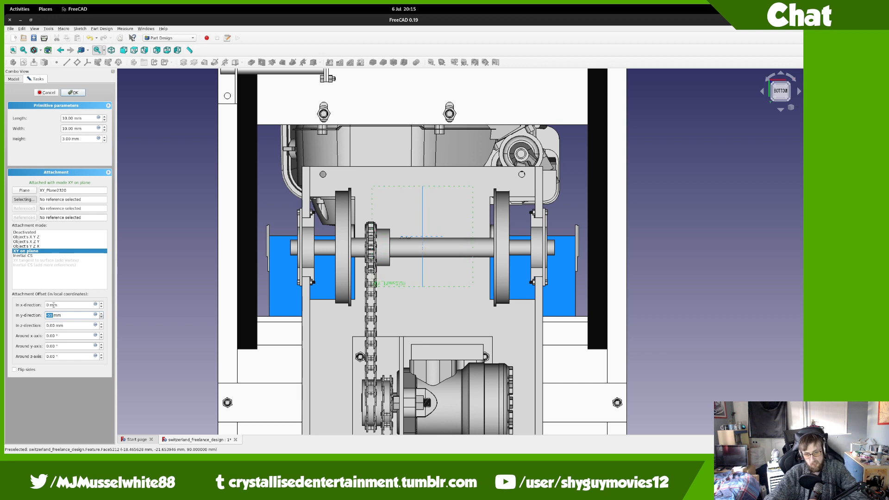
key("Down")
key("Down")
key("Down")
key("Down")
key("Down")
key("Down")
key("Down")
key("Down")
key("Down")
key("Down")
key("Down")
key("Down")
key("Down")
key("Down")
key("Down")
key("Down")
key("Down")
key("Down")
key("Down")
key("Down")
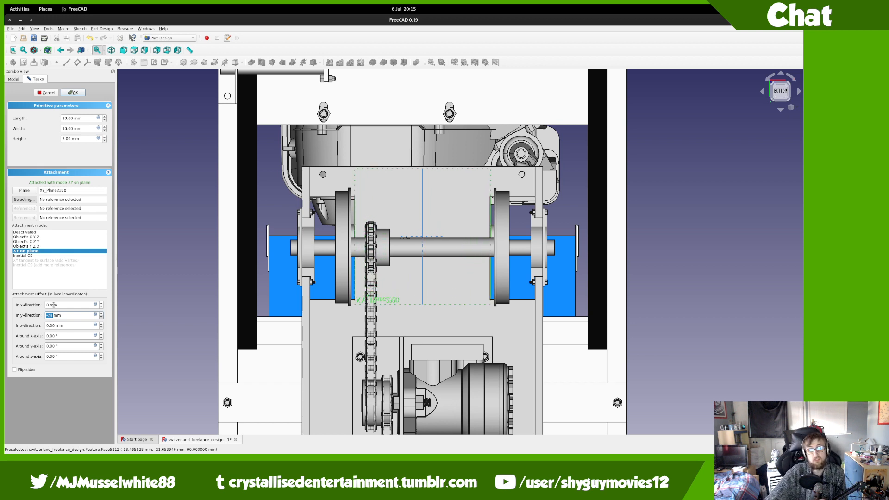
key("Down")
key("Down")
key("Down")
key("Down")
key("Down")
key("Down")
key("Down")
key("Down")
key("Down")
key("Down")
key("Down")
key("Down")
key("Down")
key("Down")
key("Down")
key("Down")
key("Down")
key("Down")
key("Down")
key("Down")
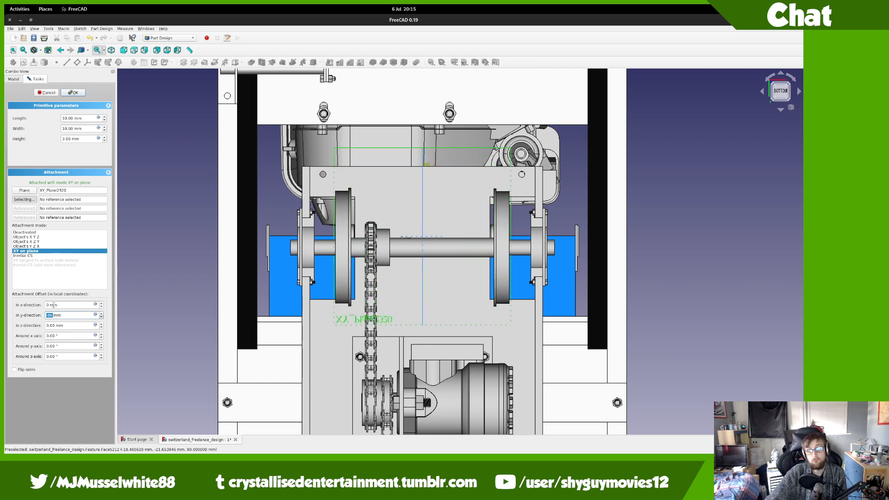
key("Down")
key("Down")
key("Down")
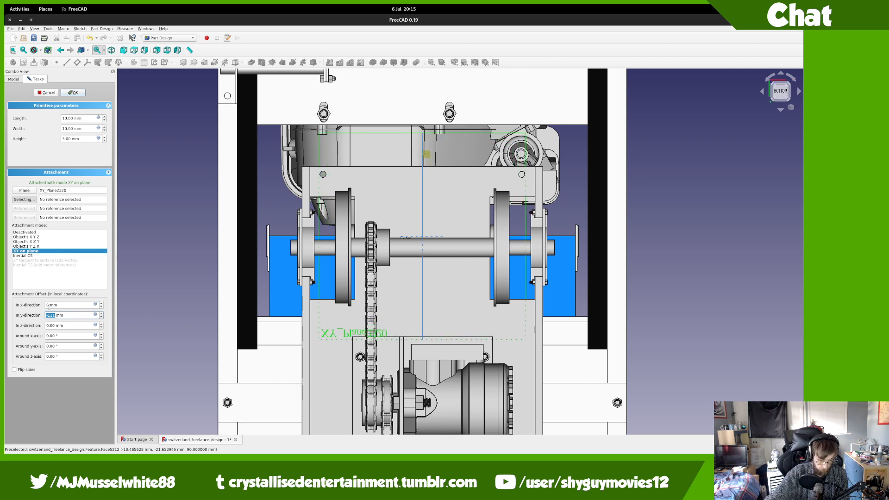
Step: Reset the box's y offset to 0 mm and step its x offset to -260 mm
type("0")
double_click(49, 305)
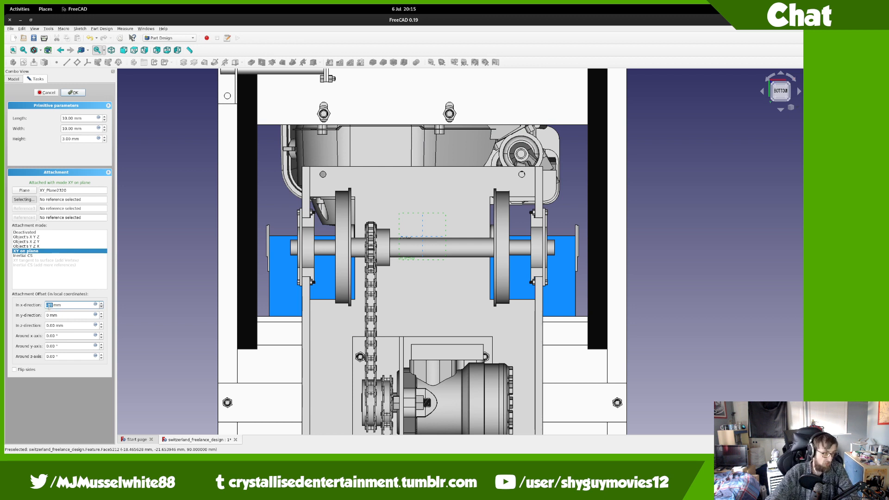
key("Down")
key("Down")
key("Down")
key("Down")
key("Down")
key("Down")
key("Down")
key("Down")
key("Down")
key("Down")
key("Down")
key("Down")
key("Down")
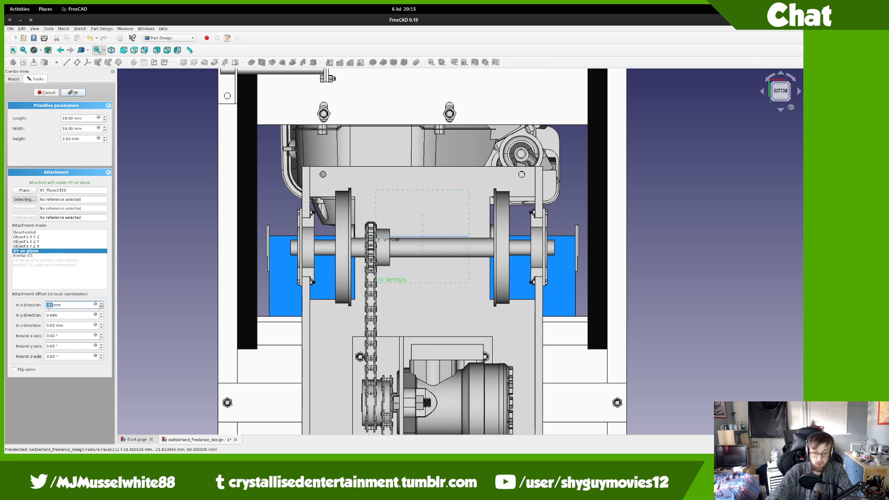
key("Down")
key("Down")
key("Down")
key("Down")
key("Down")
key("Down")
key("Down")
key("Down")
key("Down")
key("Down")
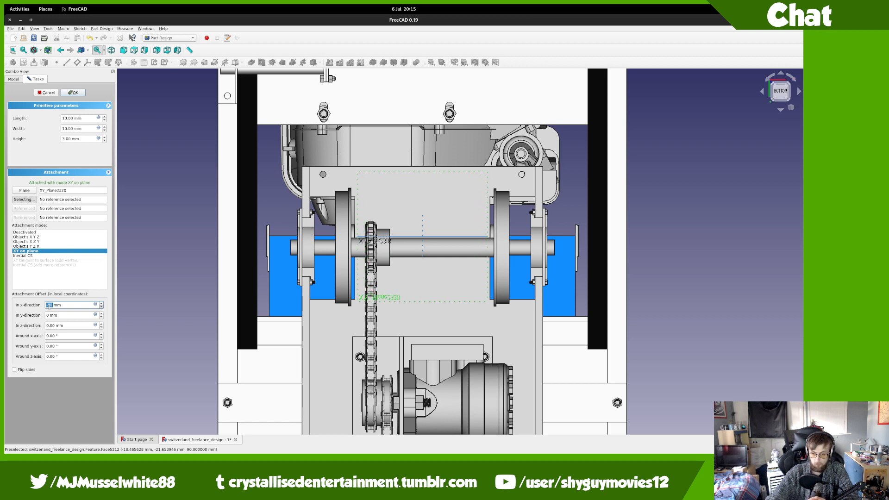
key("Down")
key("Down")
key("Down")
key("Down")
key("Down")
key("Down")
key("Down")
key("Down")
key("Down")
key("Down")
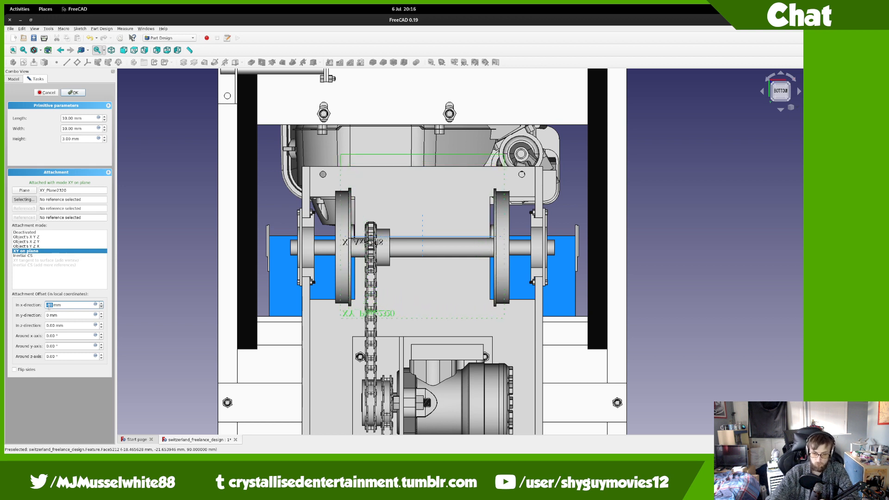
key("Down")
key("Down")
key("Down")
key("Down")
key("Down")
key("Down")
key("Down")
key("Down")
key("Down")
key("Down")
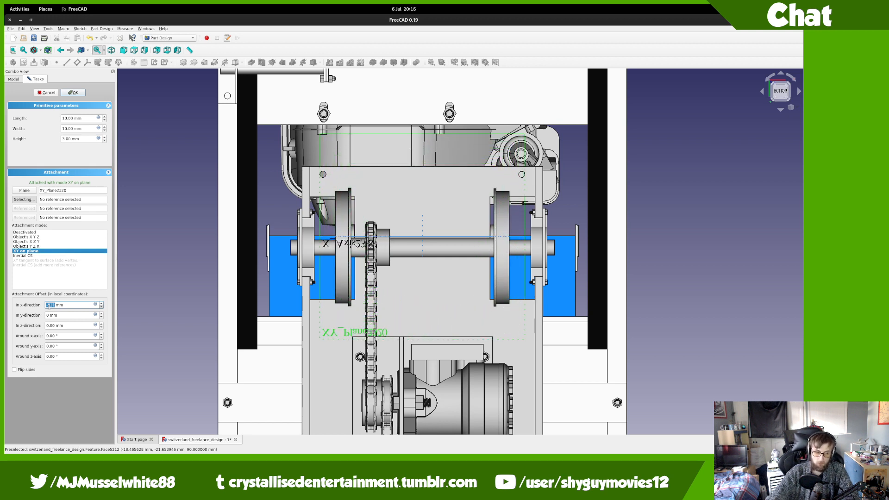
key("Down")
key("Down")
key("Down")
key("Down")
key("Down")
key("Down")
key("Down")
key("Down")
key("Down")
key("Down")
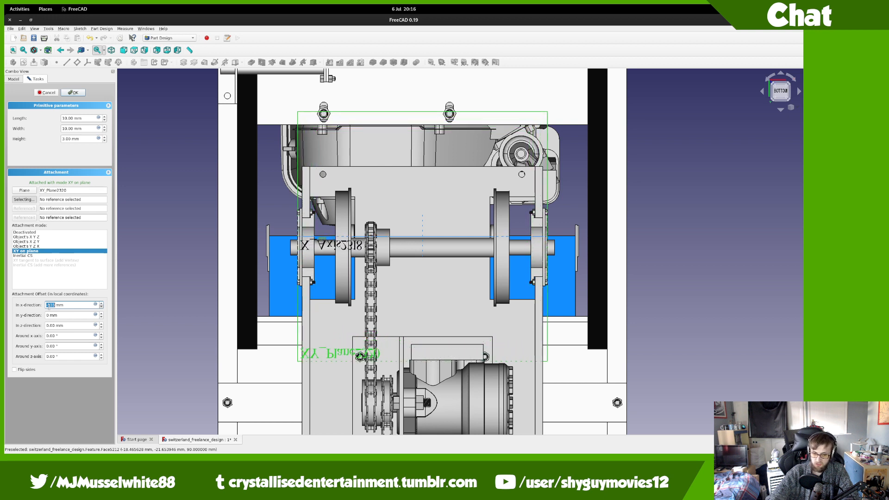
key("Down")
key("Down")
key("Down")
key("Down")
key("Down")
key("Down")
key("Down")
key("Down")
key("Down")
key("Down")
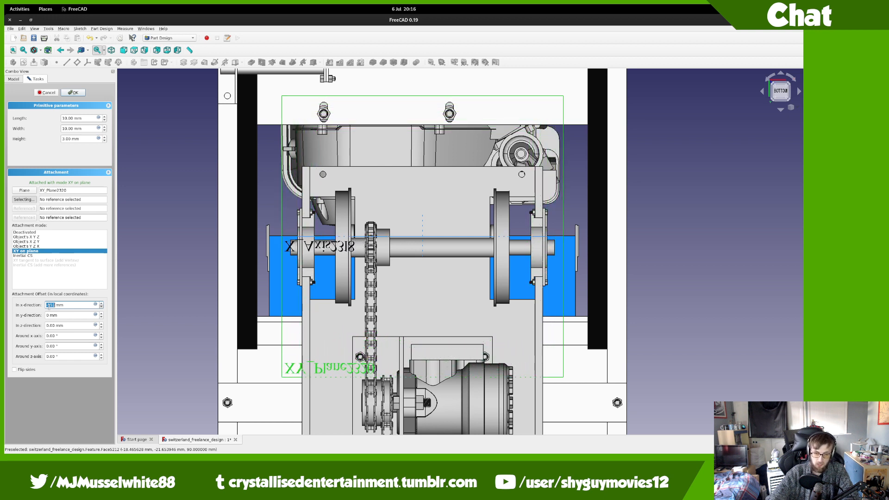
key("Down")
key("Down")
key("Down")
key("Down")
key("Down")
key("Down")
key("Down")
key("Down")
key("Down")
key("Down")
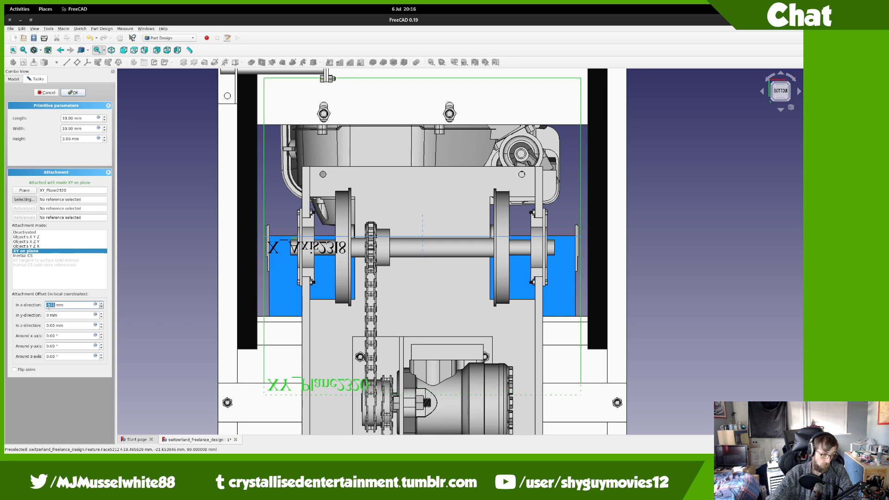
key("Down")
key("Down")
key("Down")
key("Down")
key("Down")
key("Down")
key("Down")
key("Down")
key("Down")
key("Down")
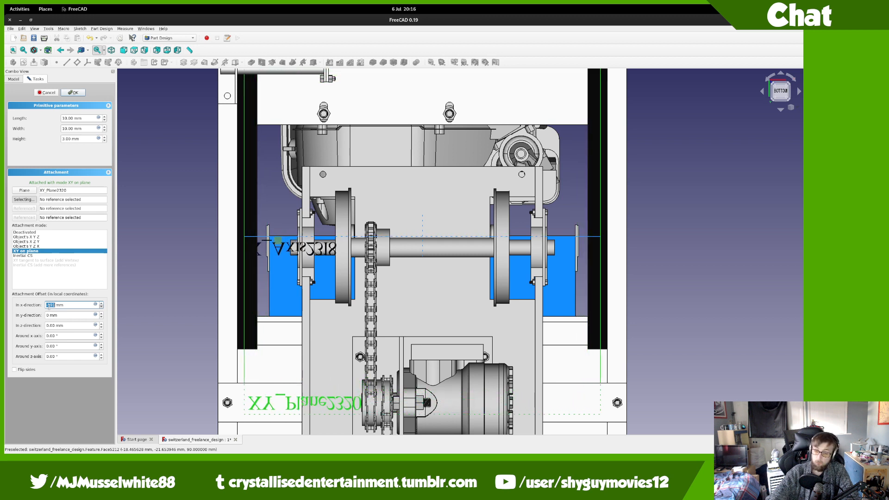
key("Down")
key("Down")
key("Down")
key("Down")
key("Down")
key("Down")
key("Down")
key("Down")
key("Down")
key("Down")
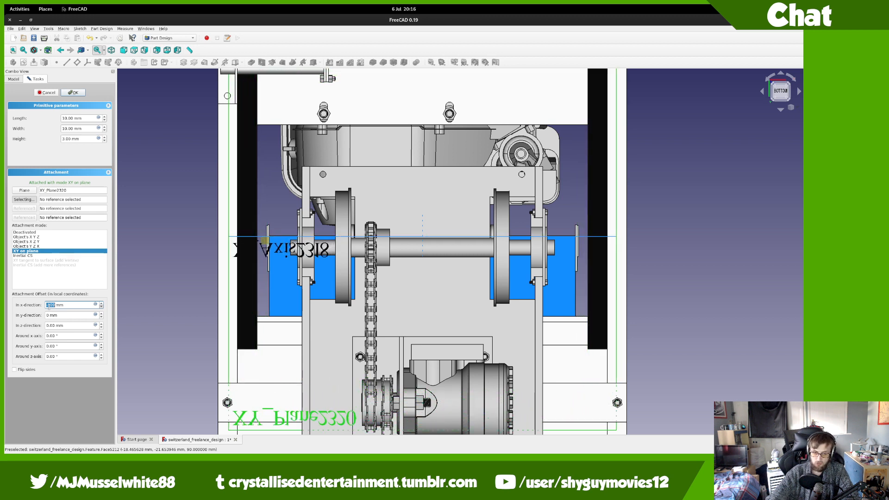
key("Down")
key("Down")
key("Down")
key("Down")
key("Down")
key("Down")
key("Down")
key("Down")
key("Down")
key("Down")
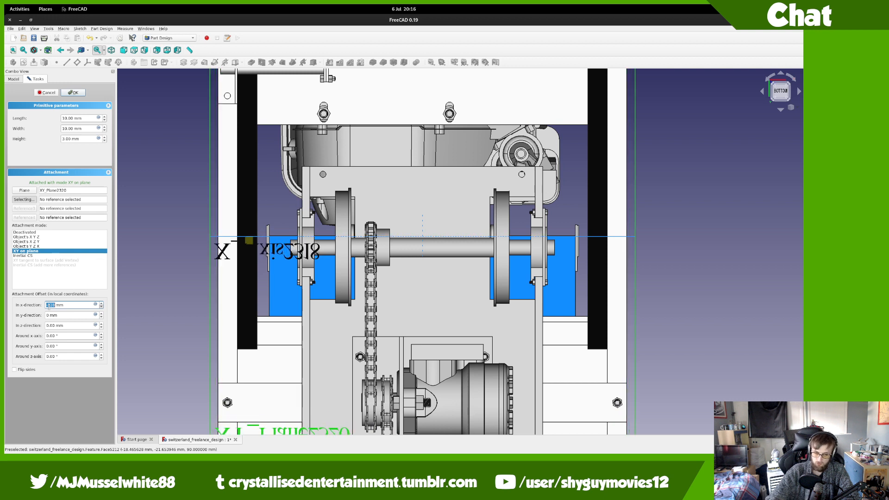
key("Down")
key("Down")
key("Down")
key("Down")
key("Down")
key("Down")
key("Down")
key("Down")
key("Down")
key("Down")
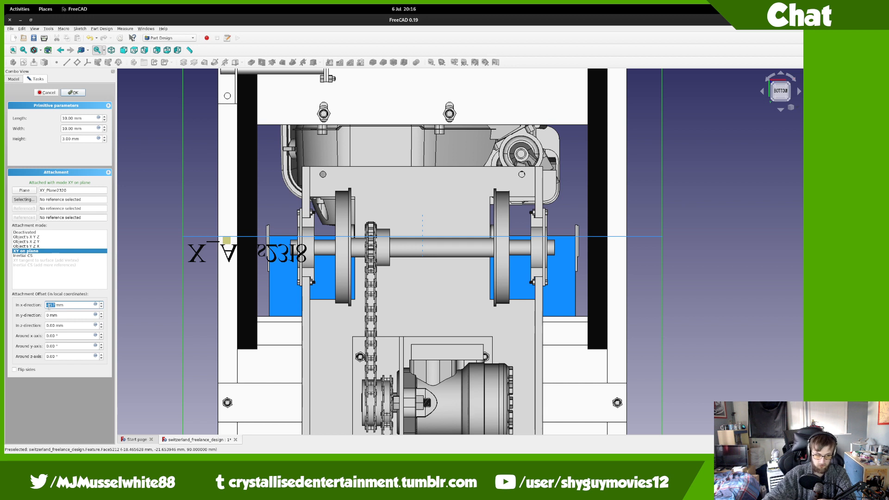
key("Down")
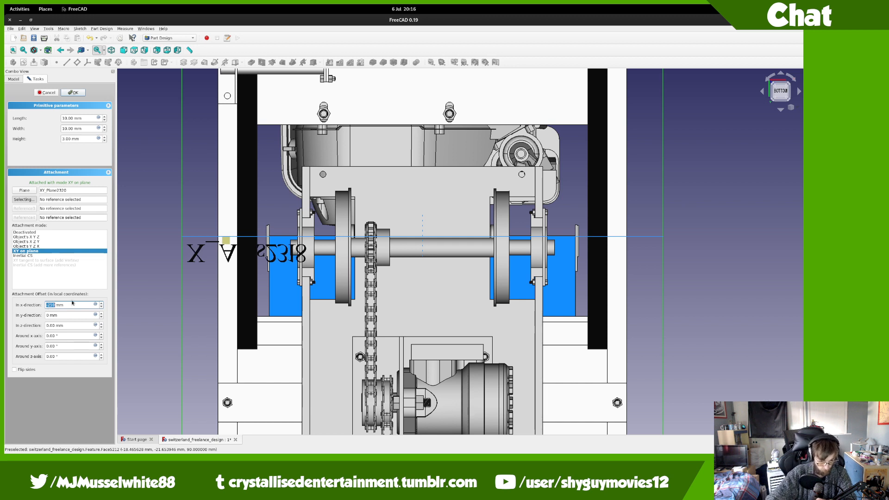
key("Down")
key("Down")
key("Down")
key("Down")
key("Down")
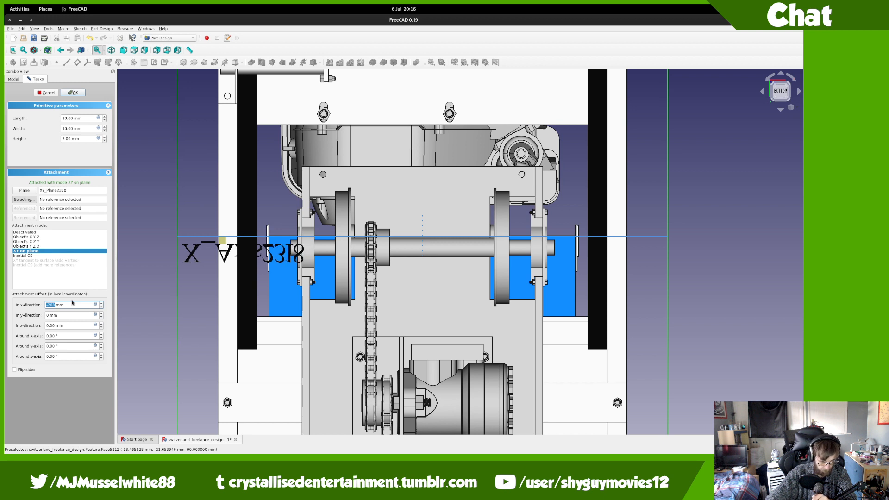
key("Up")
key("Up")
key("Up")
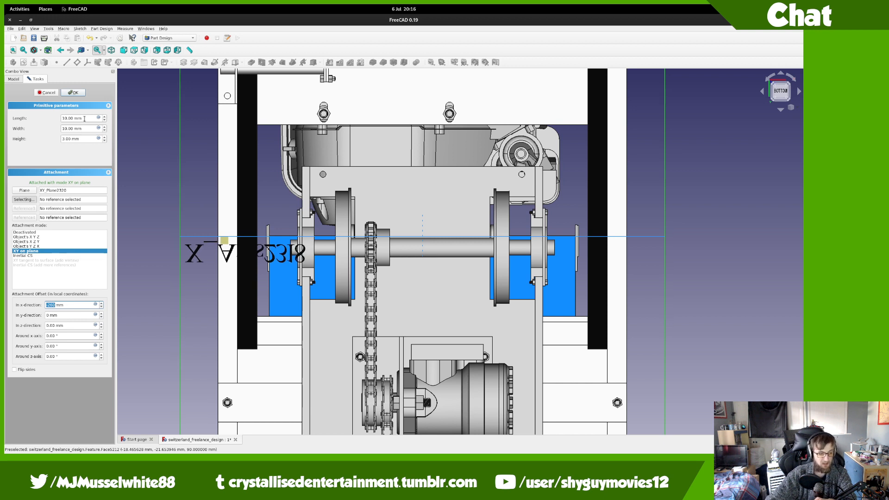
Step: Set the box length to 520 mm, width to 60 mm, and y offset to -20 mm
triple_click(84, 119)
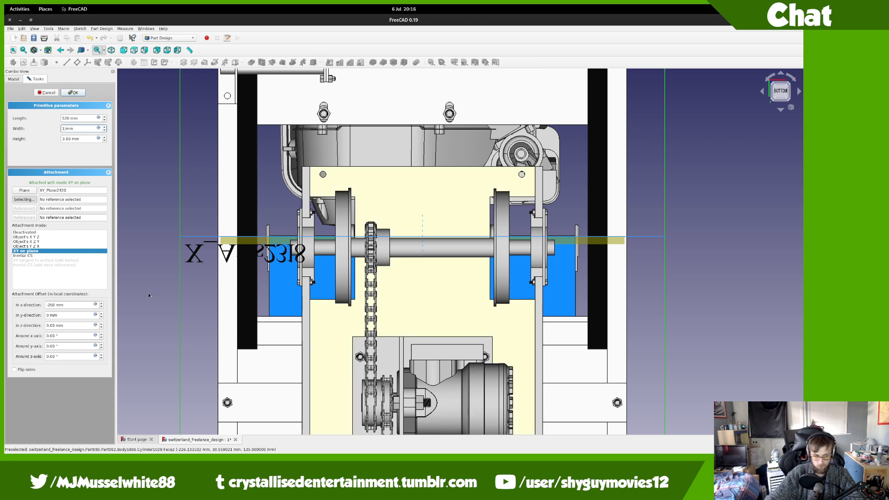
left_click(63, 315)
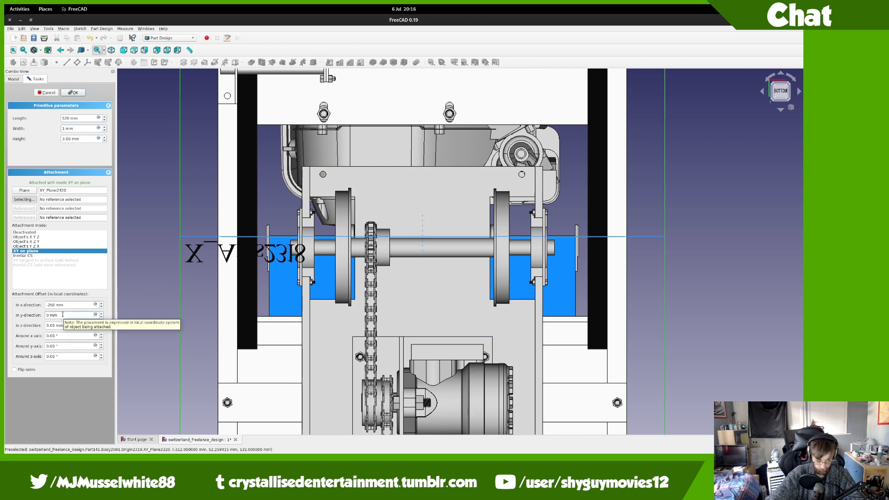
scroll(62, 315, "down", 20)
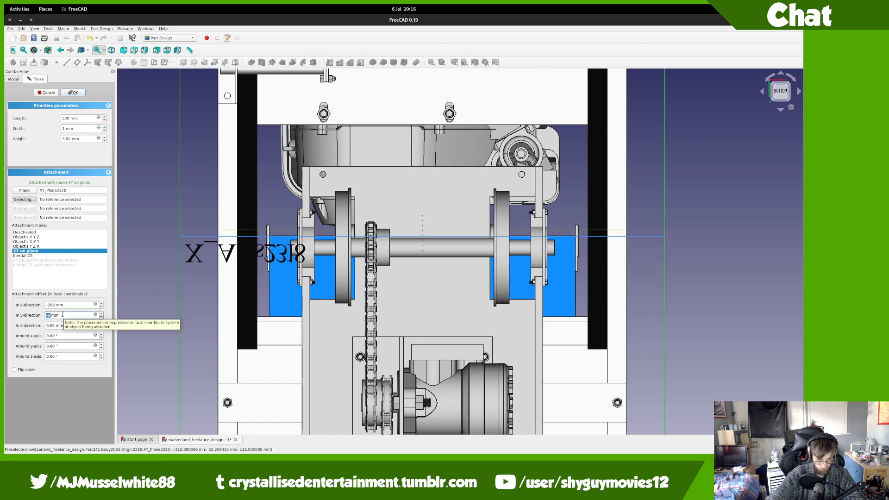
scroll(62, 315, "down", 4)
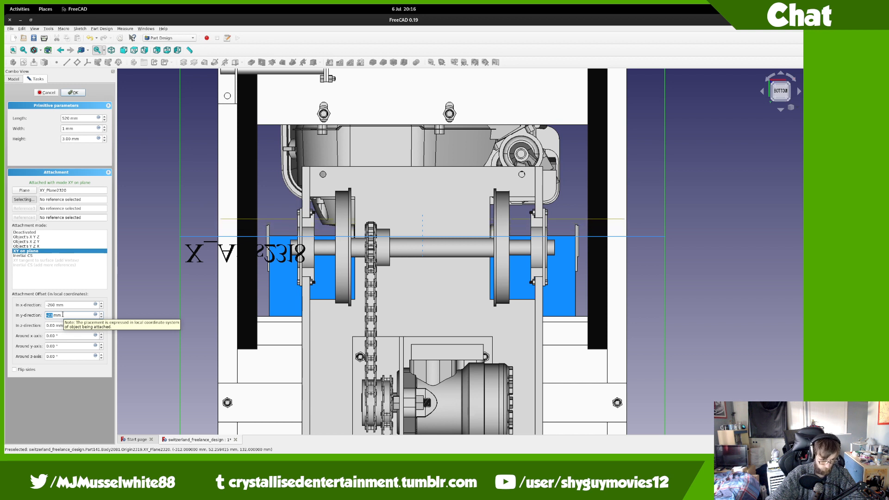
scroll(62, 315, "down", 12)
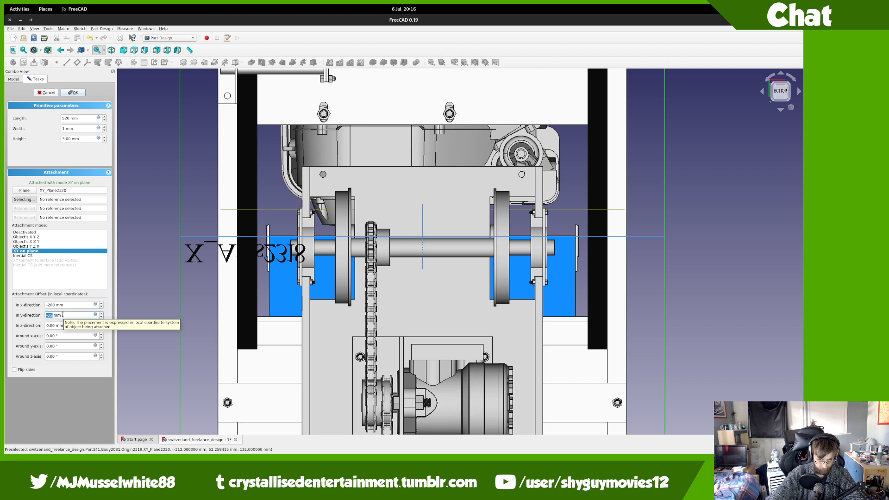
scroll(63, 315, "up", 5)
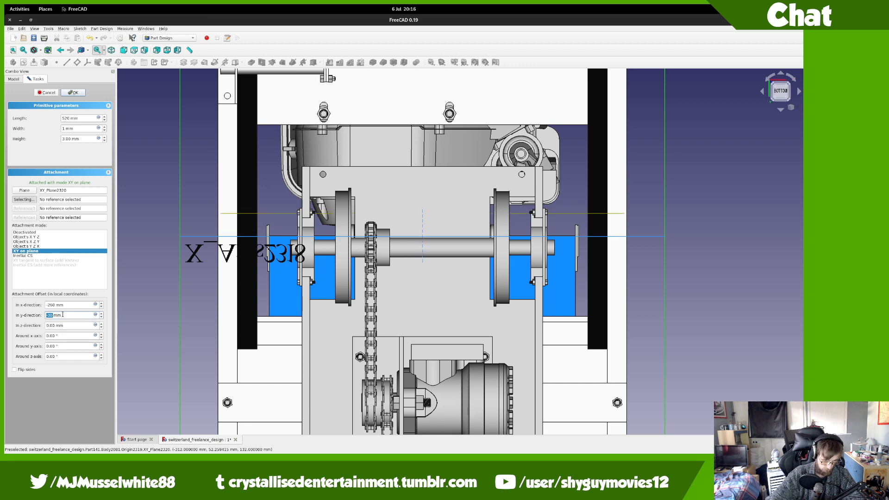
double_click(64, 128)
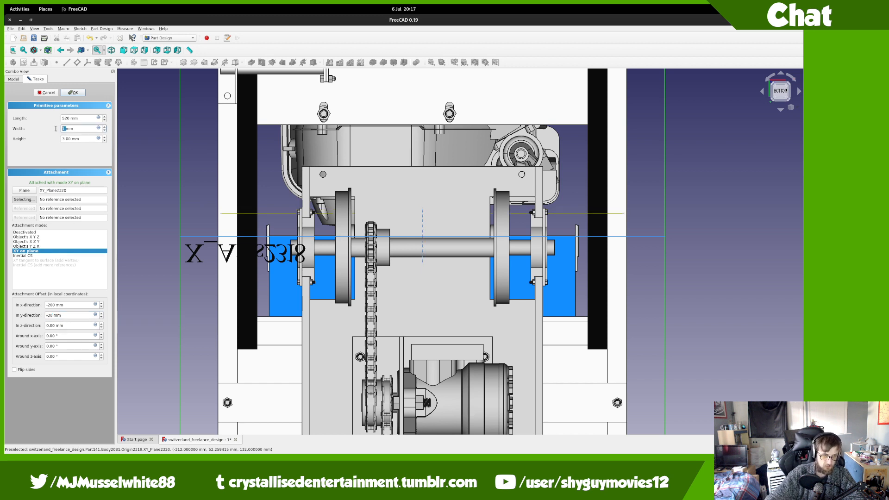
type("60")
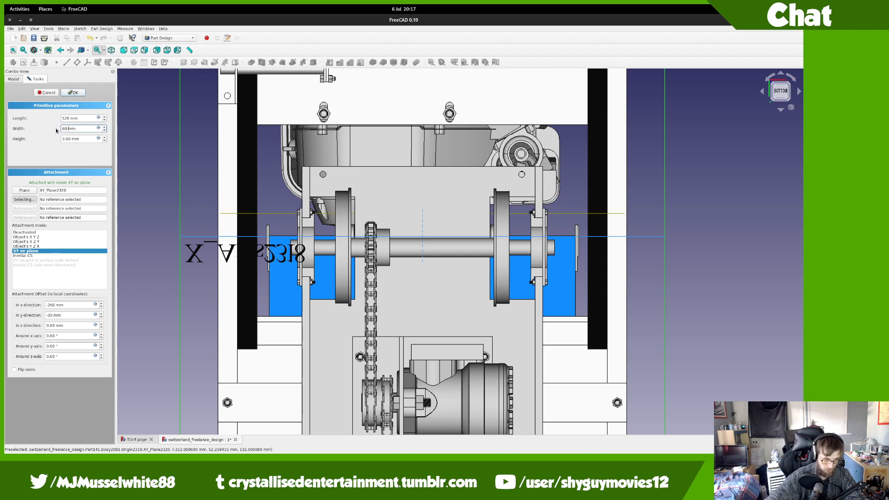
key("Tab")
middle_click_drag(429, 213, 352, 259)
Step: Finish the mounting plate box and collapse the electric_control_servo_motor_assembly branch
left_click(72, 92)
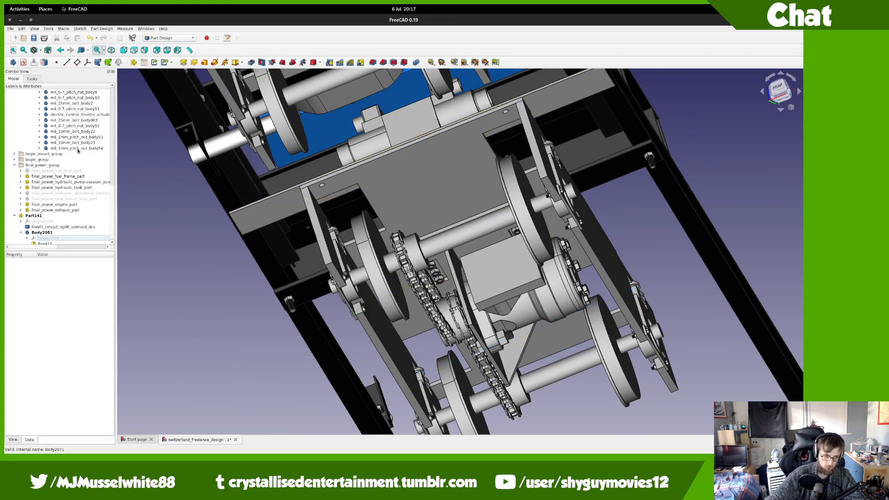
scroll(77, 153, "up", 10)
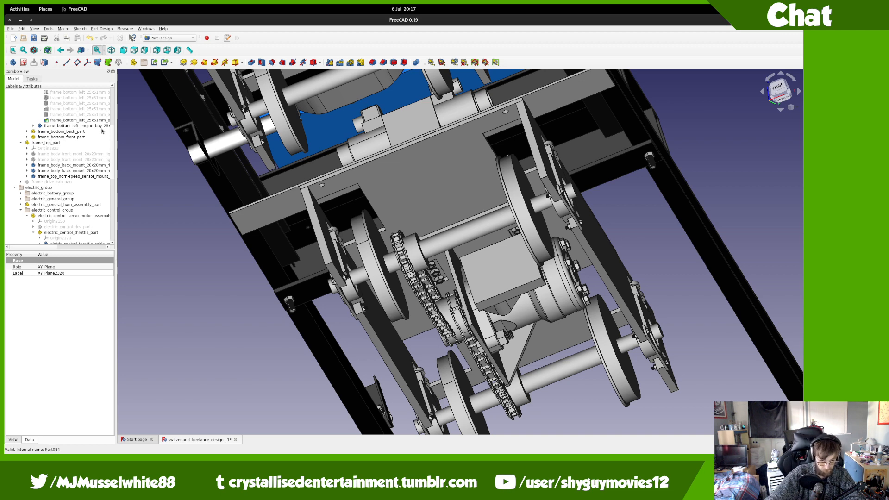
scroll(83, 147, "up", 6)
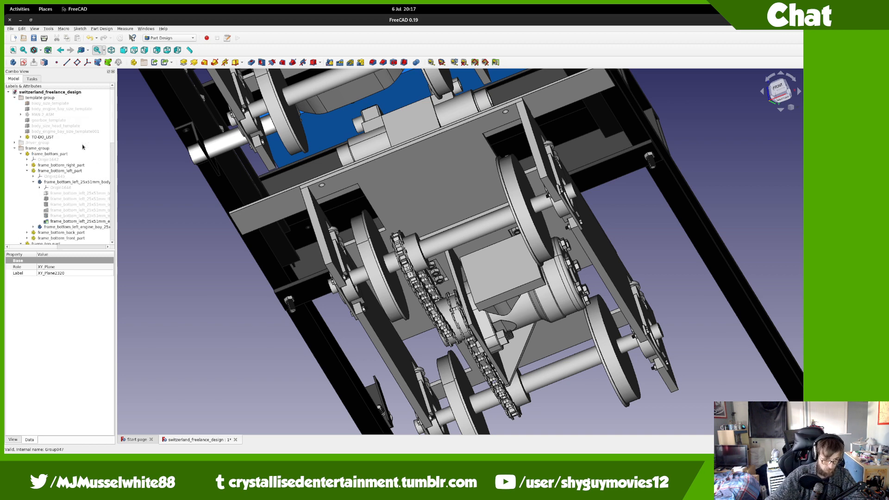
scroll(70, 147, "down", 4)
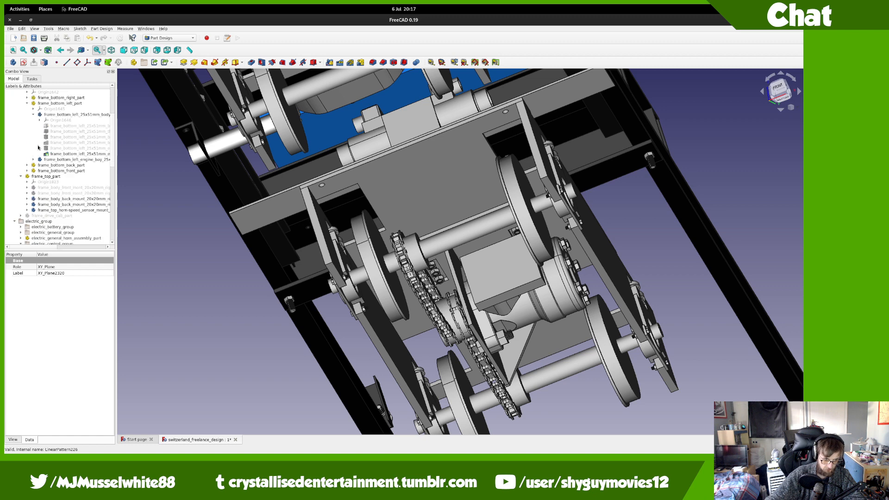
scroll(34, 223, "down", 8)
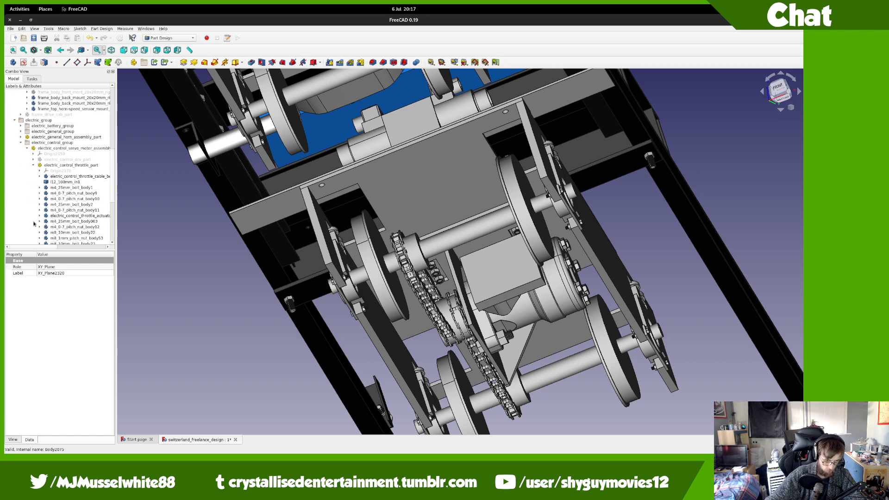
left_click(27, 115)
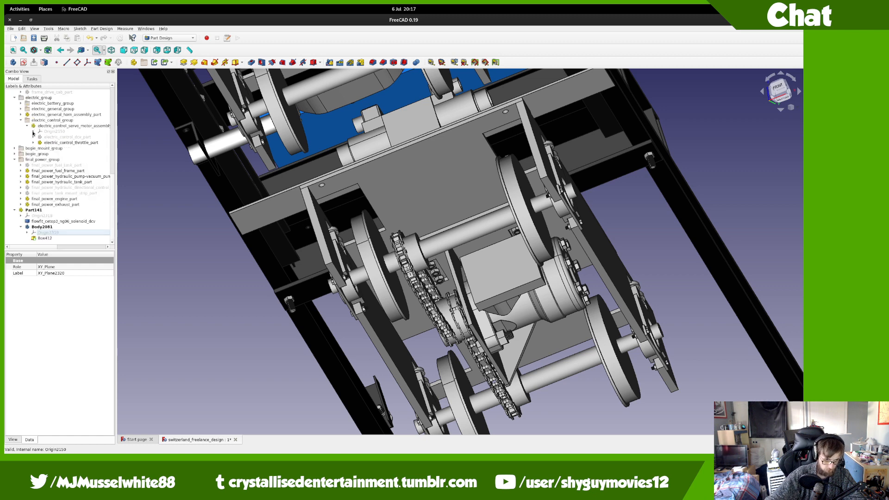
scroll(21, 133, "up", 2)
Step: Collapse electric_control_group, hide bogie_group, and view the frame from the bottom
left_click(28, 137)
left_click(21, 137)
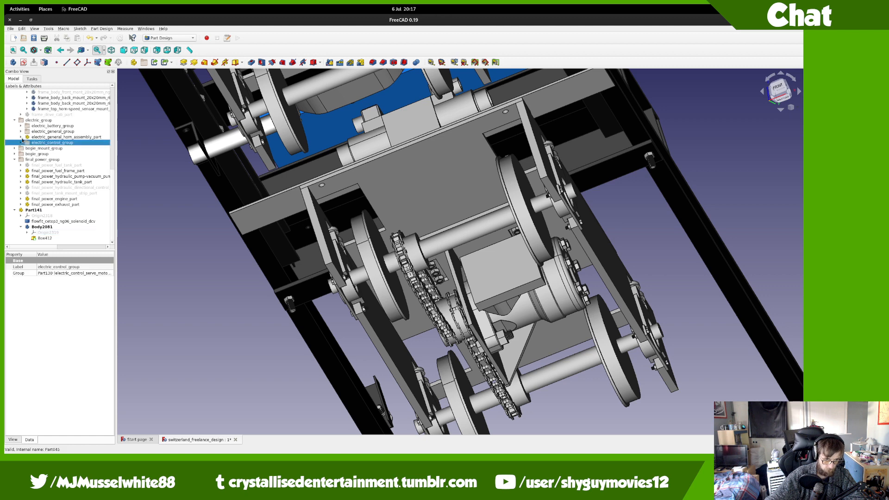
left_click(24, 154)
key("space")
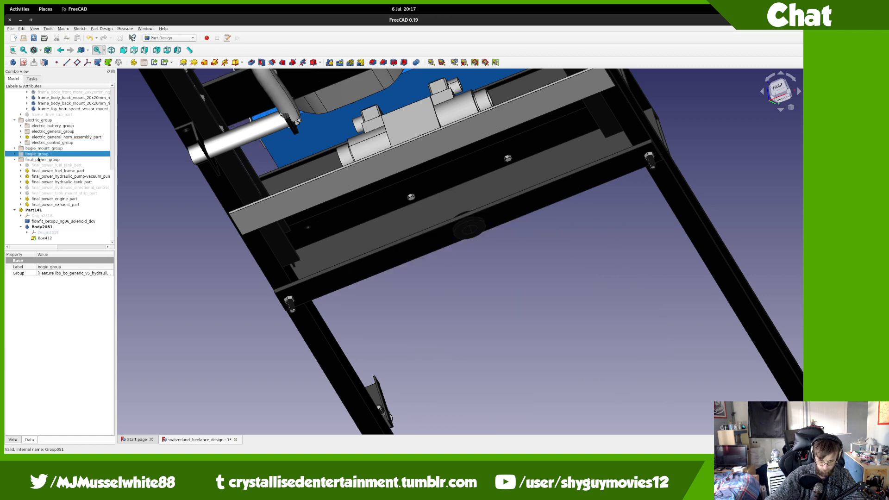
left_click(782, 99)
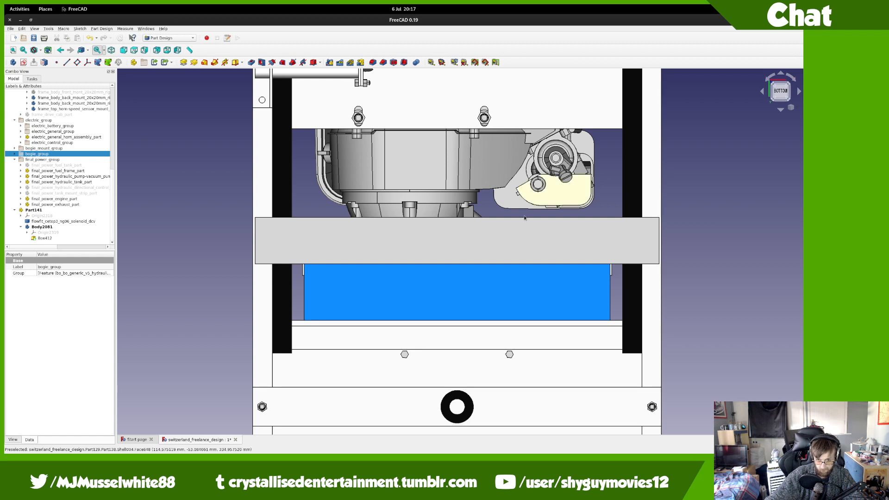
Step: Edit the mounting plate box to a -25 mm y offset and 50 mm width, then confirm
double_click(55, 238)
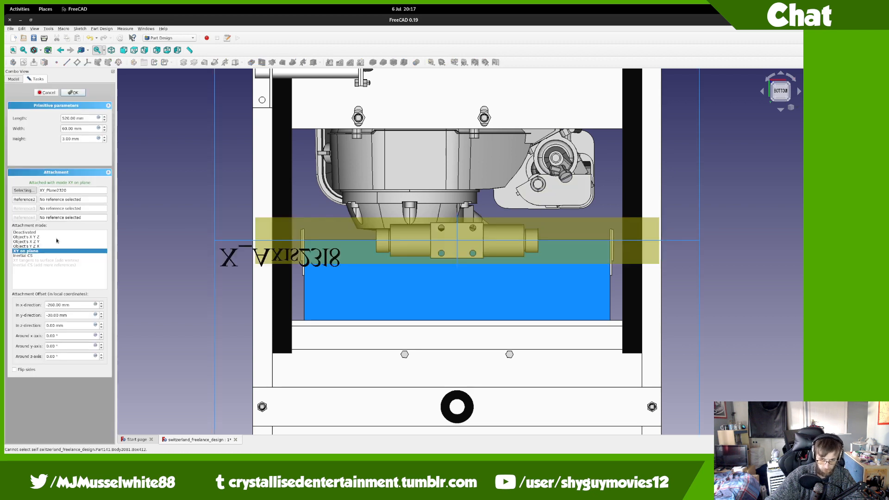
double_click(81, 313)
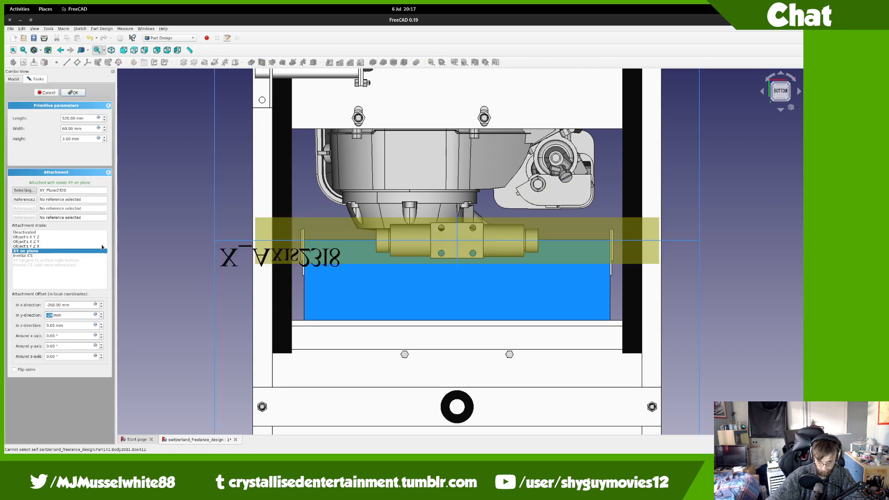
key("Down")
key("Down")
key("Down")
key("Down")
key("Down")
key("Down")
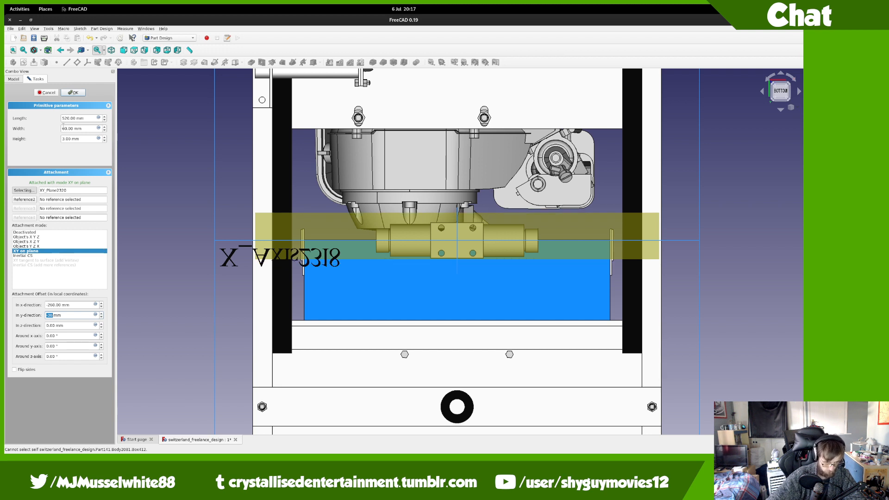
key("Up")
key("Up")
key("Up")
key("Up")
key("Up")
key("Up")
key("Up")
key("Up")
key("Up")
key("Up")
key("Up")
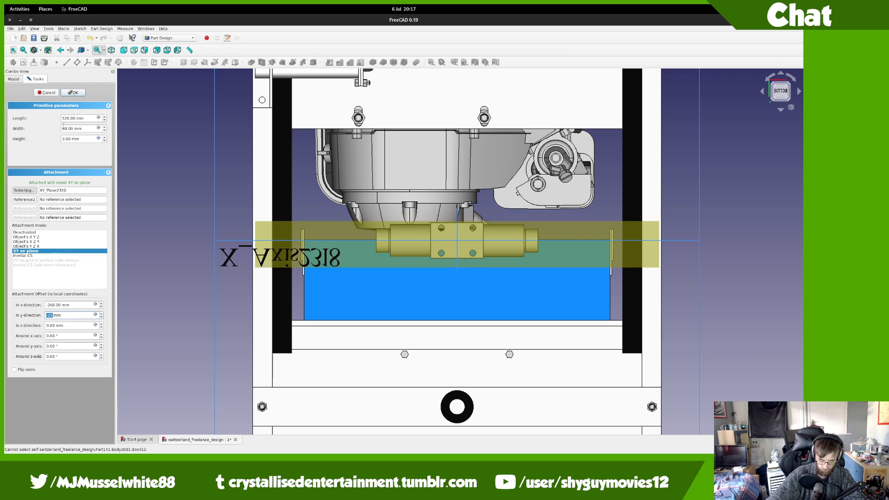
triple_click(64, 128)
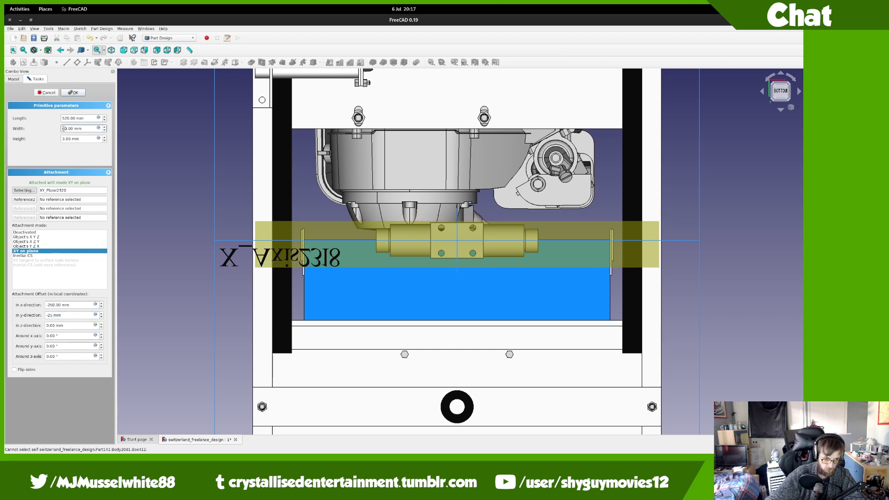
type("65")
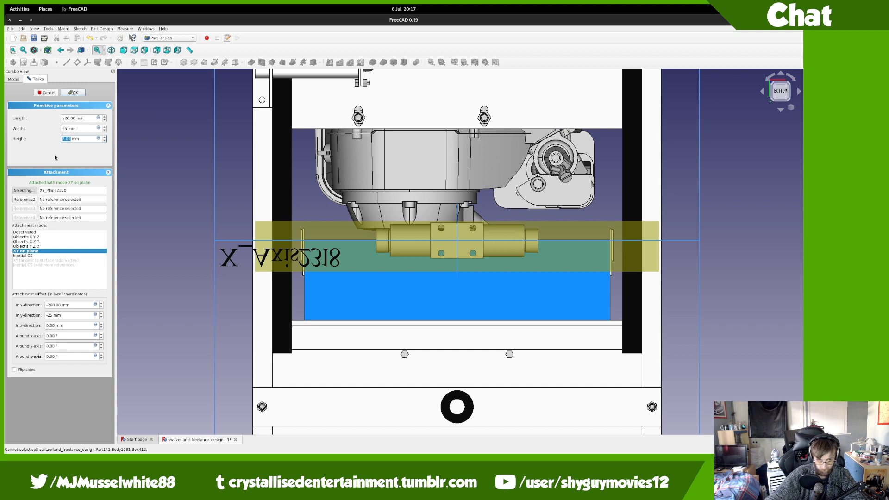
key("shift+Tab")
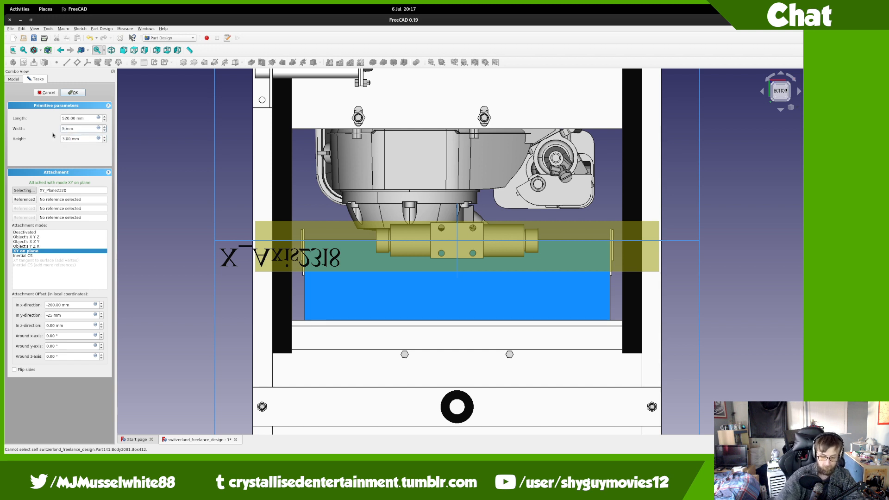
key("Tab")
scroll(422, 202, "up", 2)
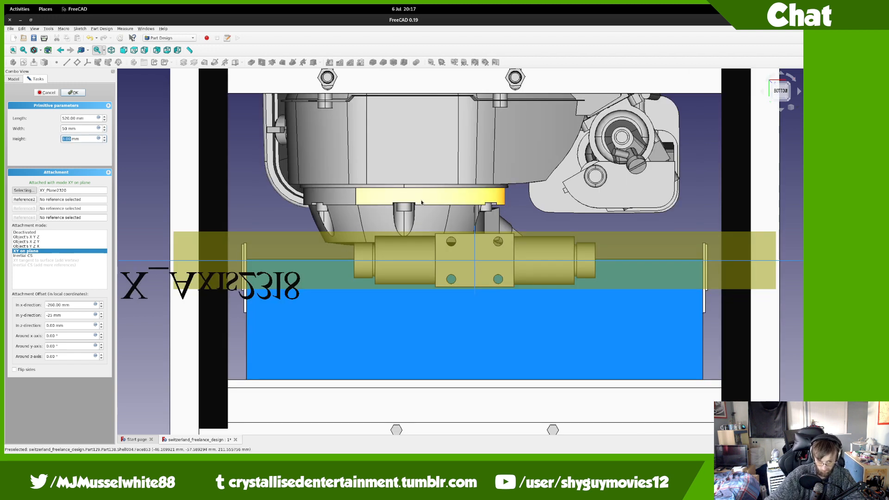
left_click(74, 92)
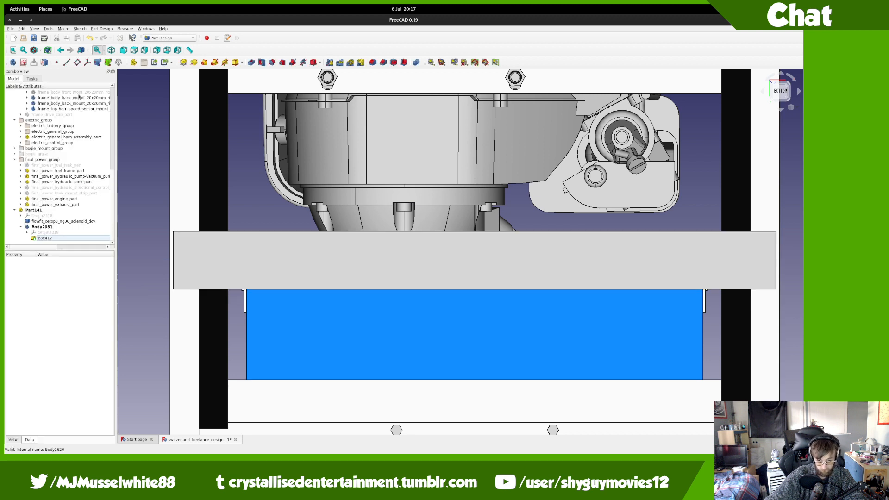
left_click(320, 61)
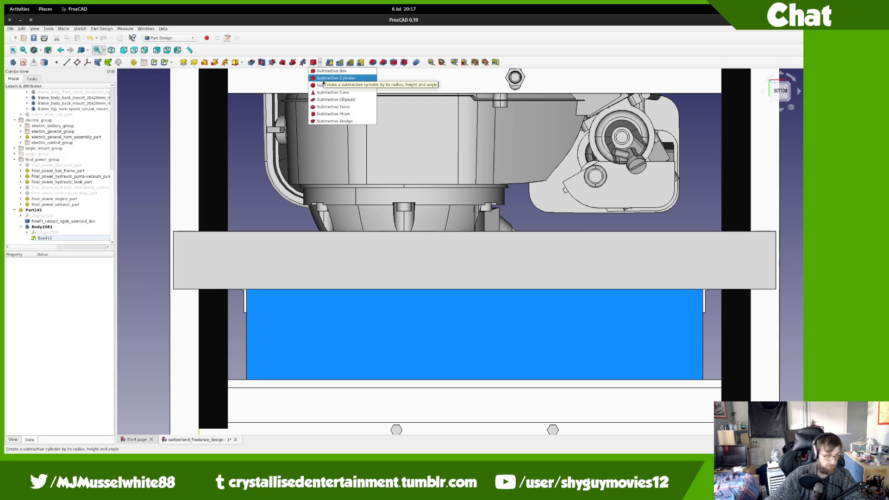
Step: Add a subtractive cylinder attached to XY_Plane2320 with a 3 mm radius
left_click(323, 76)
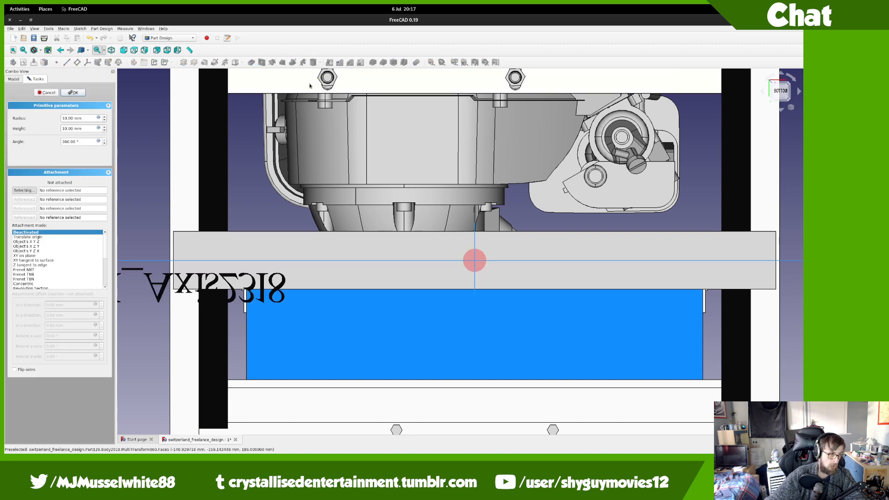
scroll(372, 231, "down", 6)
scroll(374, 231, "up", 2)
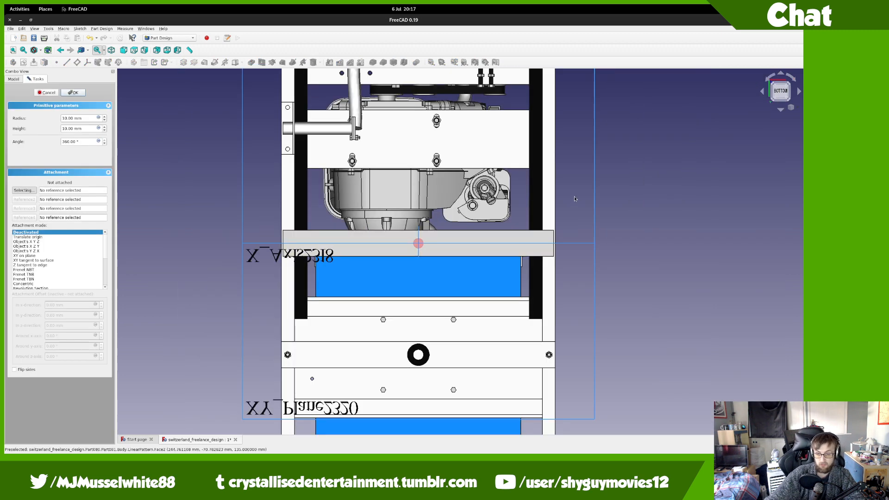
left_click(596, 193)
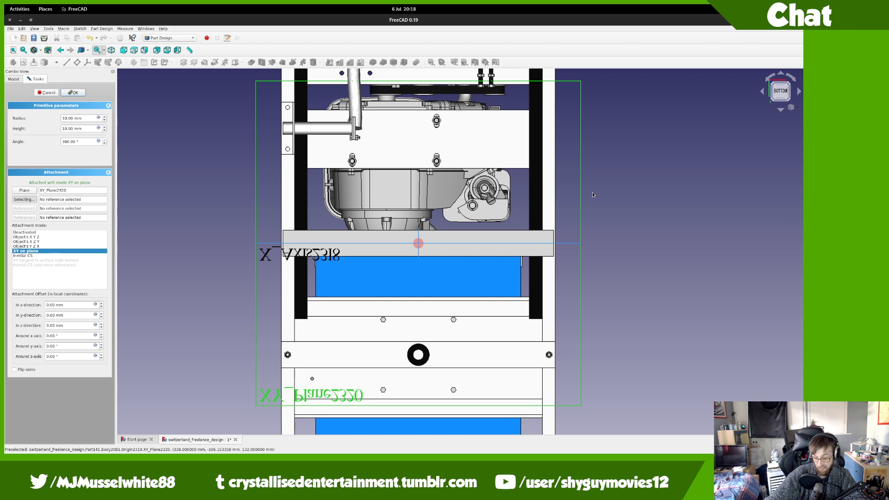
scroll(442, 235, "up", 5)
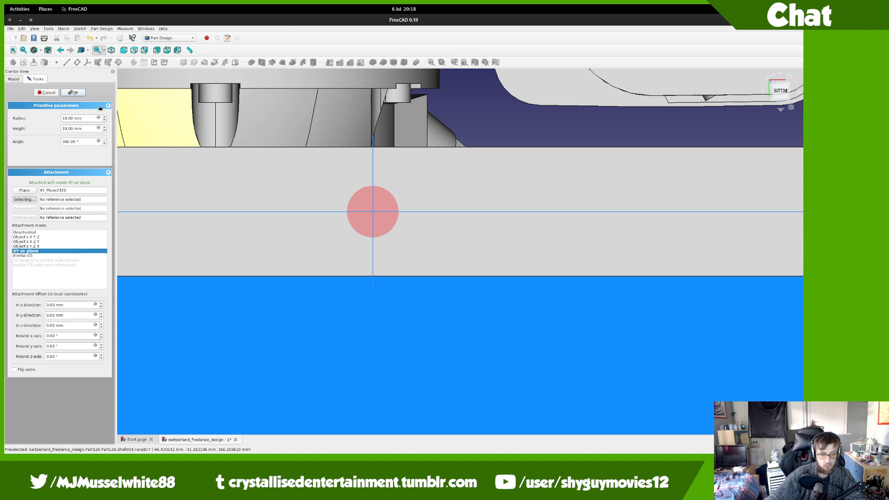
double_click(70, 119)
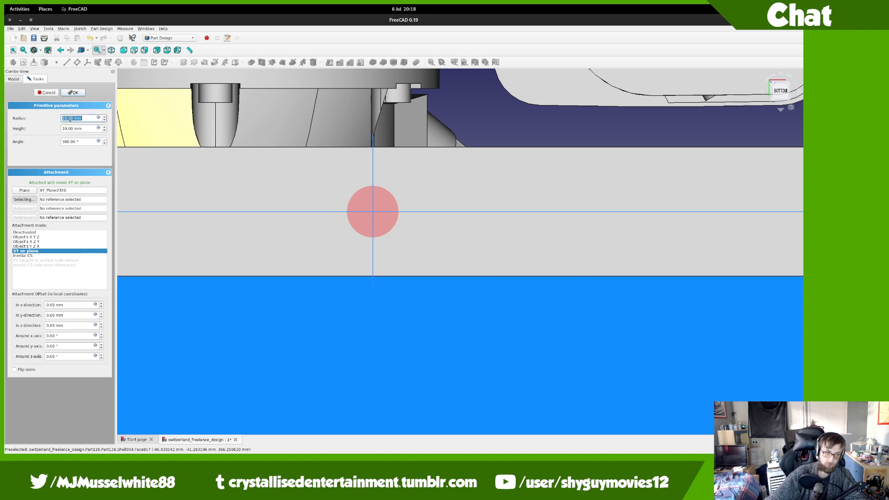
scroll(70, 119, "down", 4)
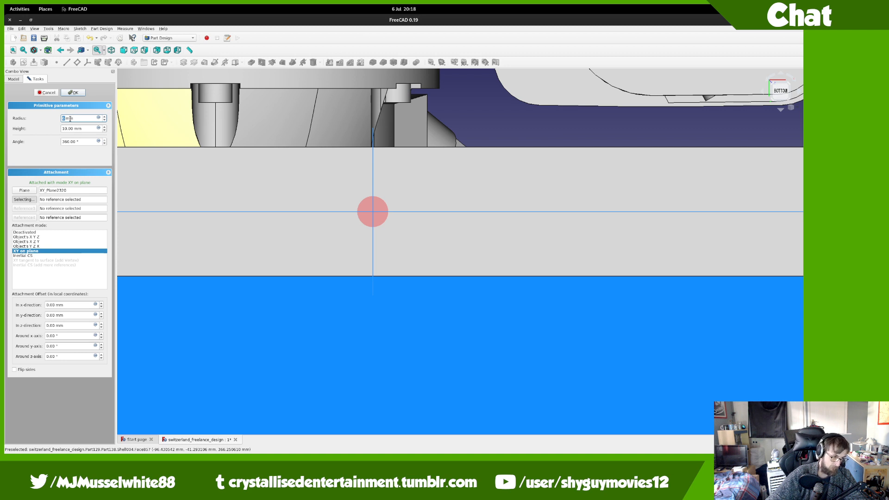
scroll(70, 118, "down", 3)
key("Tab")
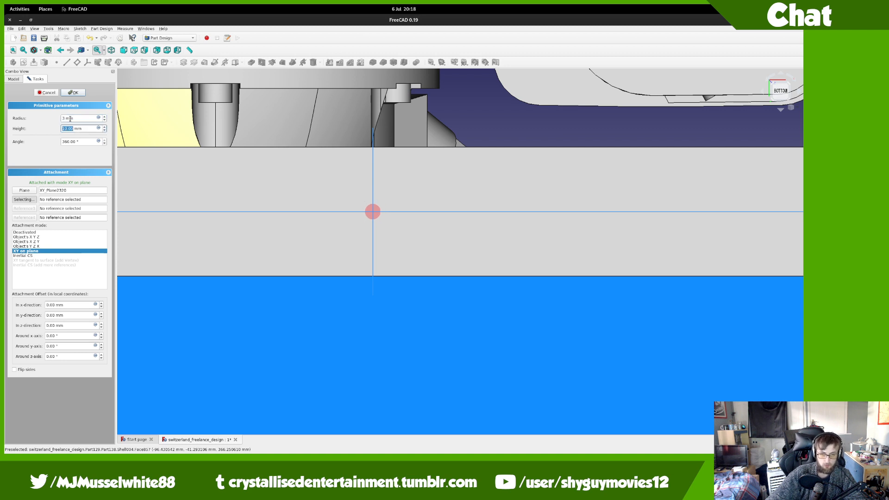
Step: Offset the hole cylinder to x -16 mm, y -17 mm, z -3 mm and view it from below
left_click(60, 306)
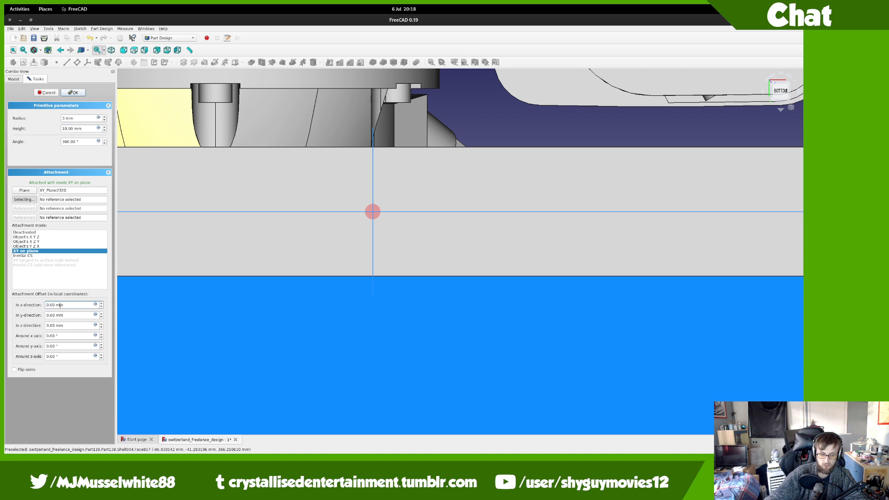
scroll(61, 306, "up", 3)
scroll(60, 306, "down", 19)
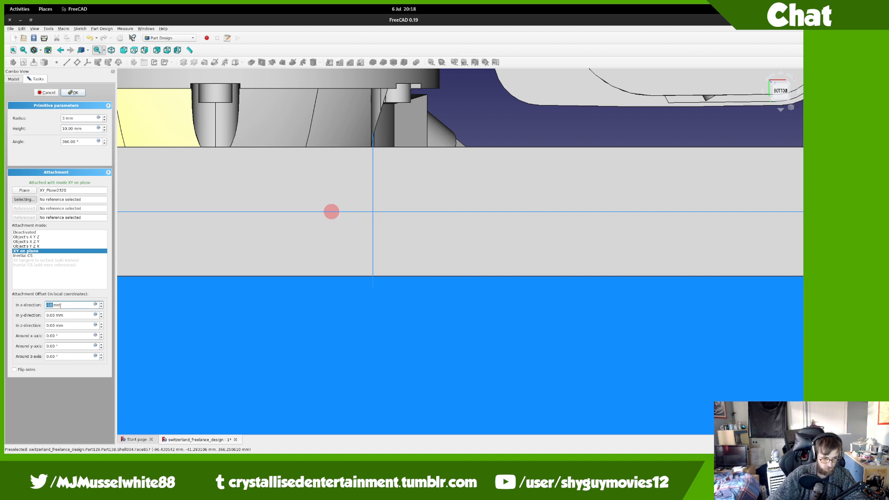
key("Tab")
key("Down")
key("Down")
key("Down")
key("Down")
key("Down")
key("Down")
key("Down")
key("Down")
key("Down")
key("Down")
key("Down")
key("Down")
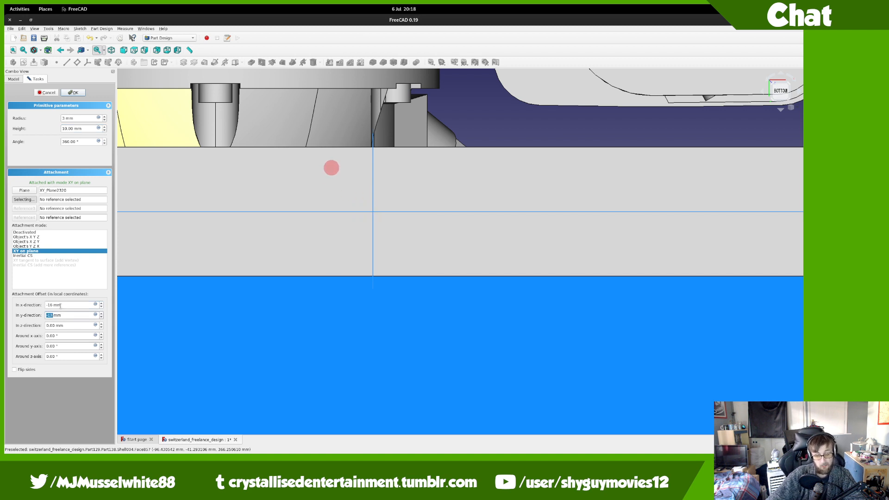
middle_click_drag(318, 189, 332, 269)
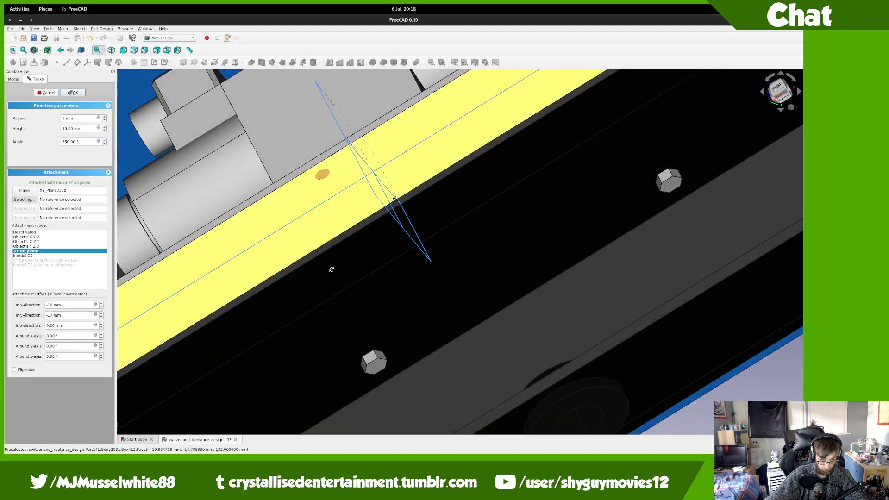
left_click(53, 326)
scroll(56, 326, "up", 3)
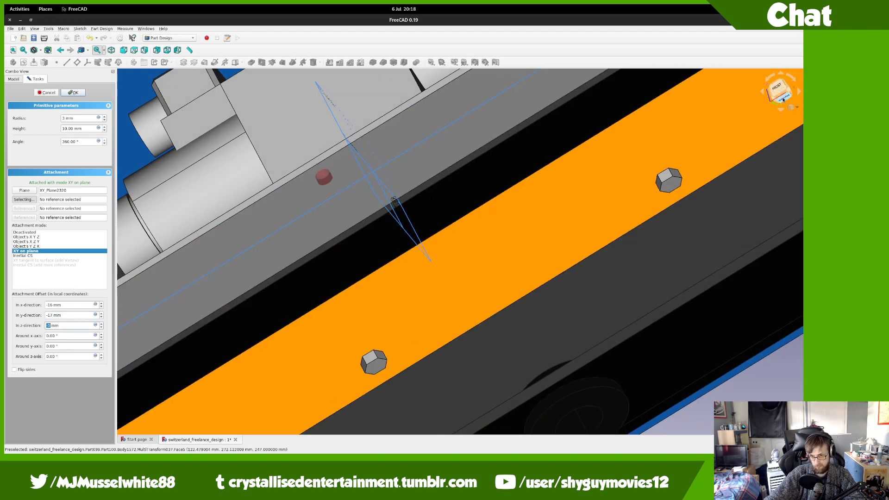
left_click(784, 99)
left_click(35, 50)
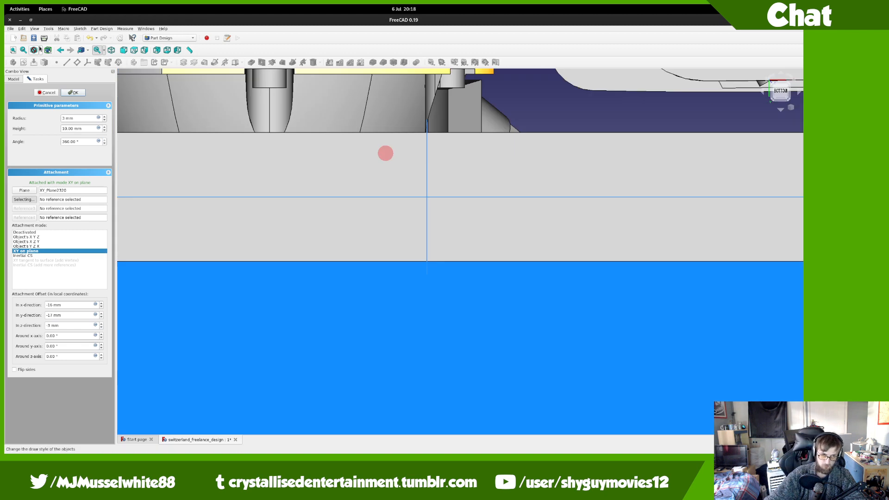
Step: Switch to wireframe display and edit the hole's radius and x and y offsets
left_click(47, 73)
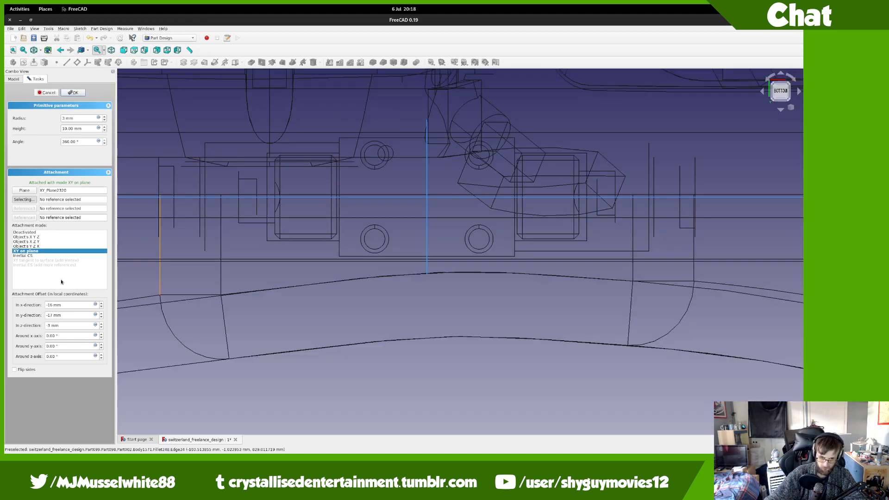
left_click(77, 120)
double_click(77, 120)
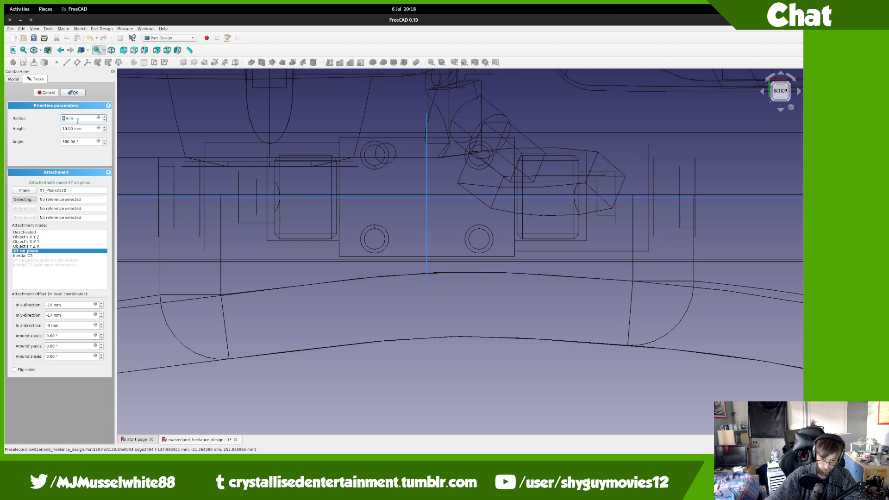
left_click(56, 306)
scroll(60, 306, "down", 4)
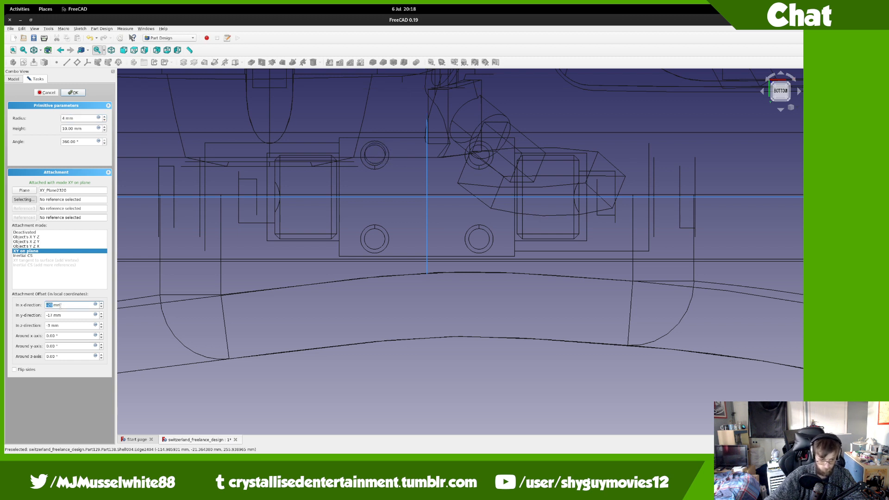
key("Tab")
key("Down")
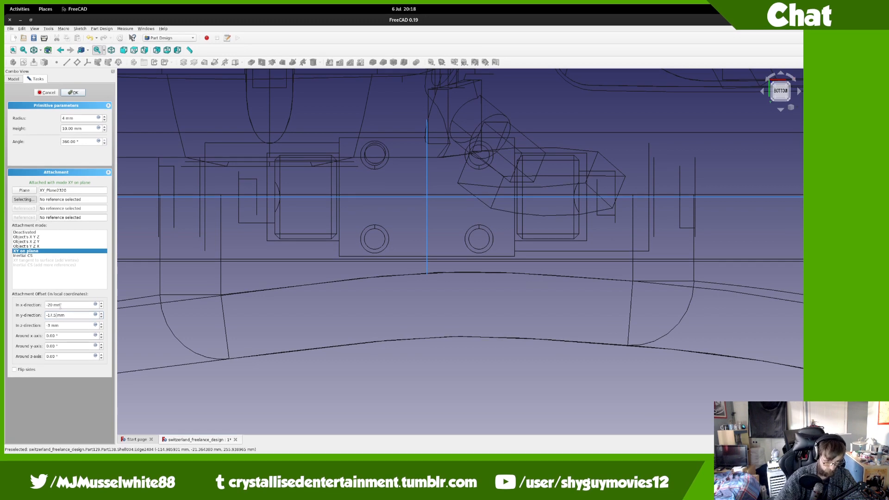
key("Tab")
Step: Set the hole's z offset to -3 mm and revise its y offset to -16.25 mm
scroll(174, 343, "up", 5)
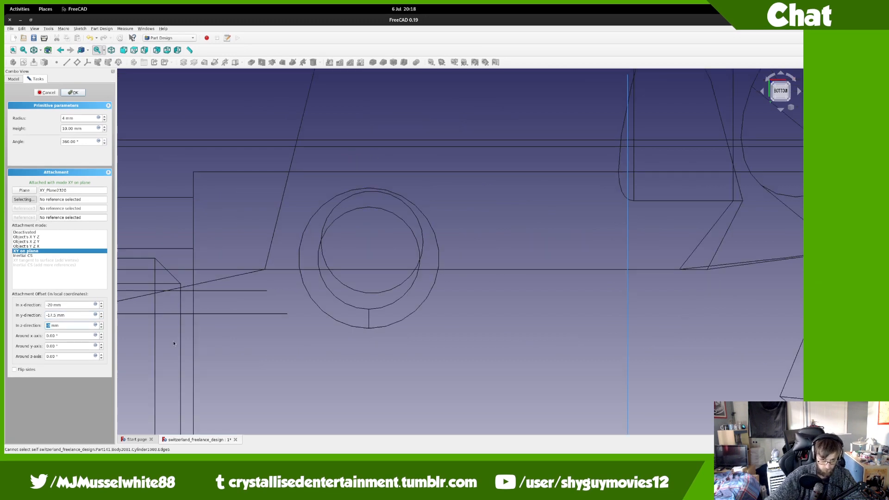
type("-3")
scroll(68, 316, "down", 1)
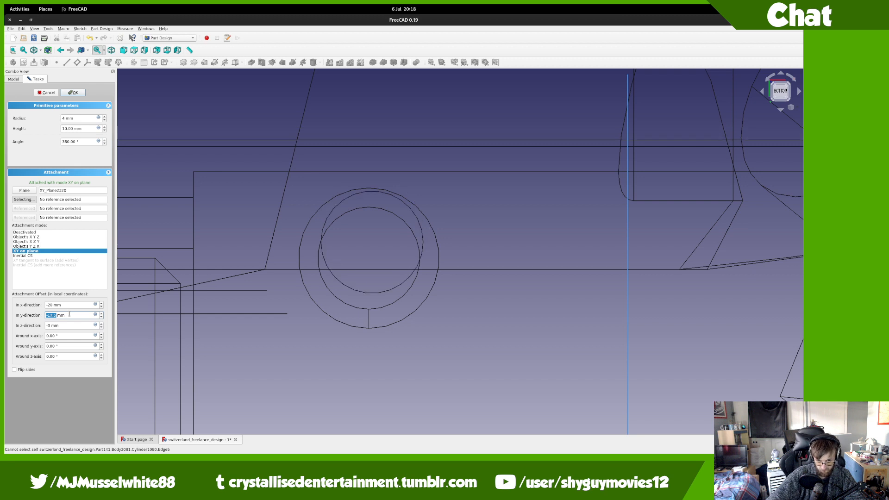
scroll(69, 314, "down", 1)
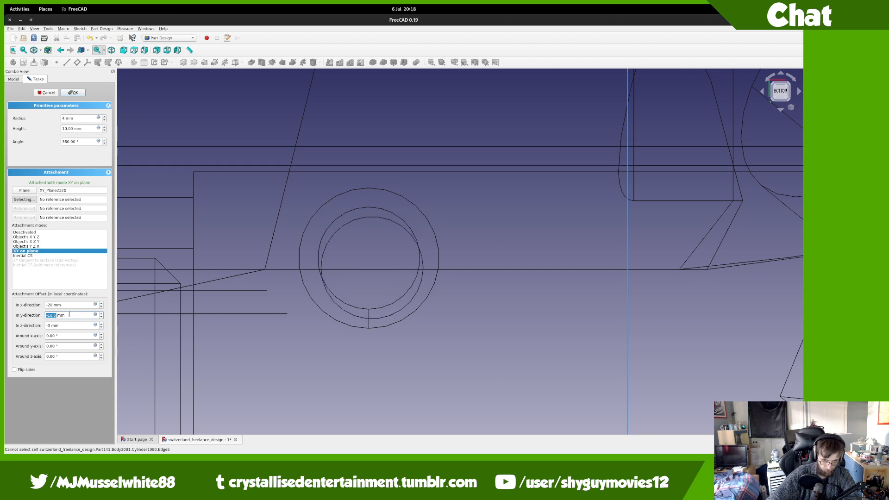
type("-16.5")
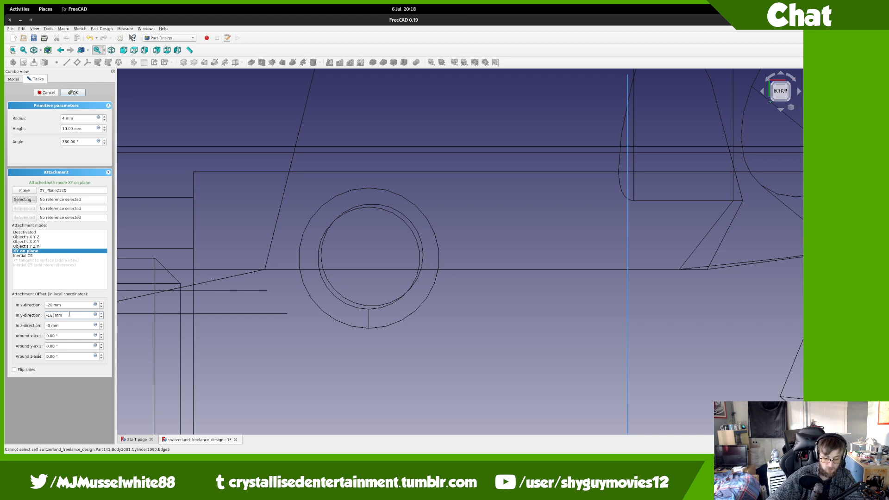
key("Tab")
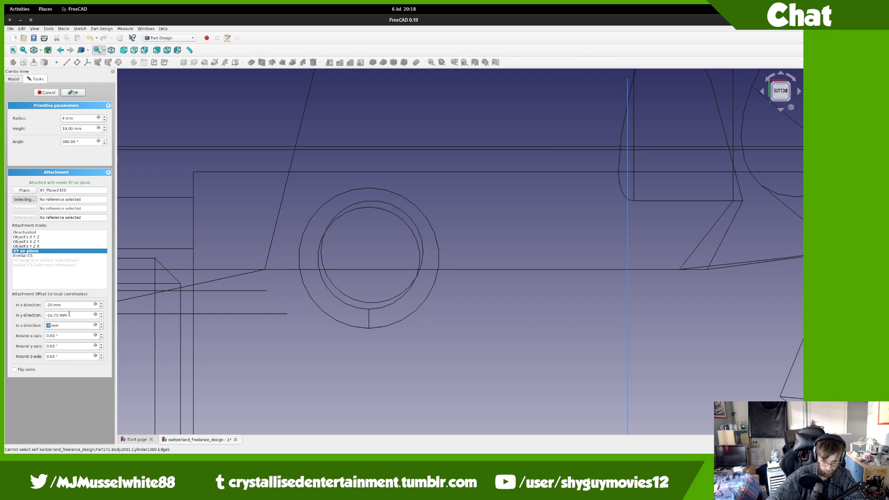
left_click(55, 315)
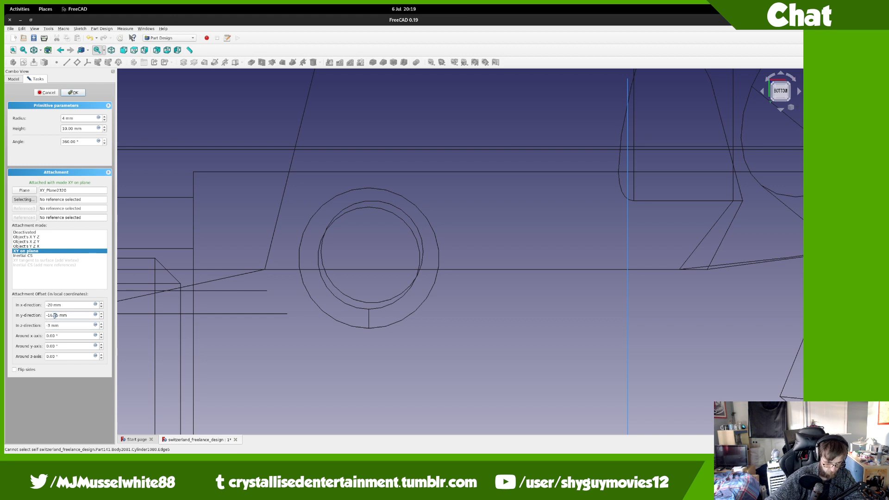
key("Tab")
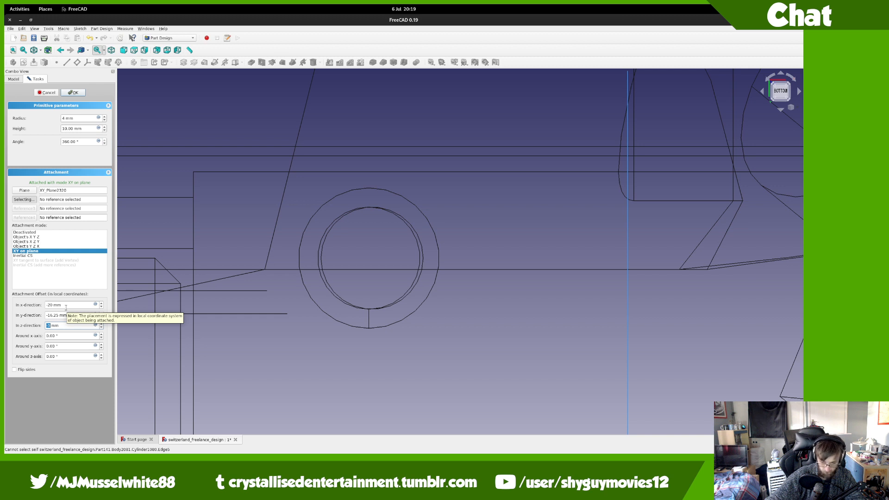
Step: Test the x offset with the arrow keys, leaving it at -20 mm
left_click(59, 305)
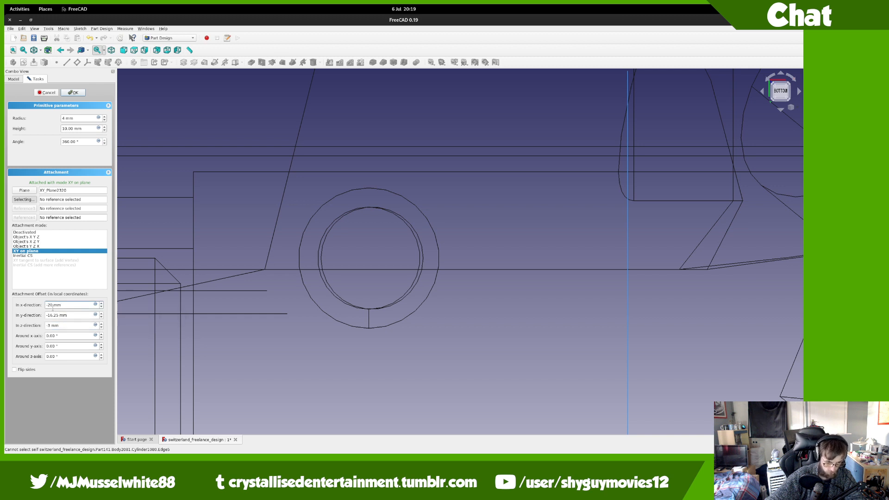
double_click(52, 306)
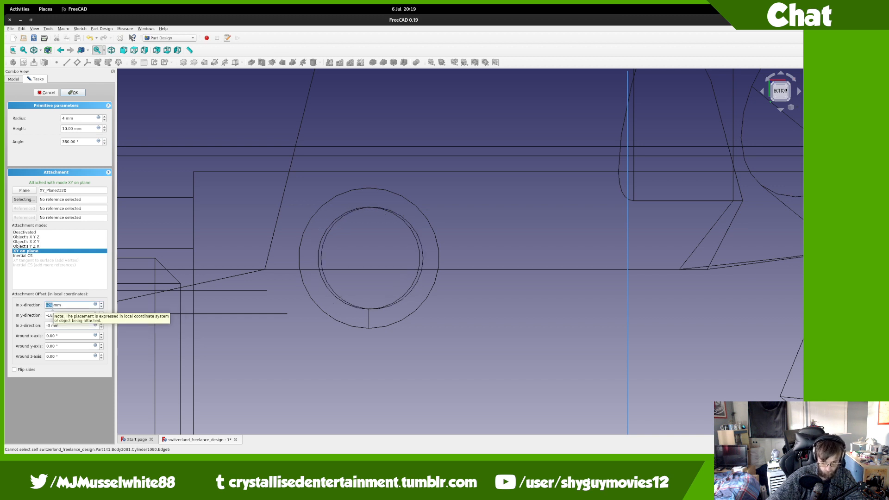
key("Down")
key("Up")
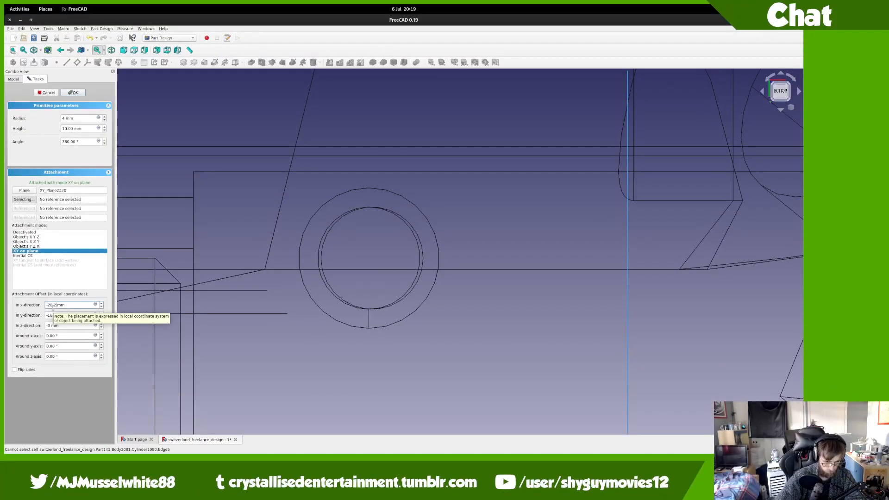
Step: Commit the cylinder's -20.2 mm x offset
key("Tab")
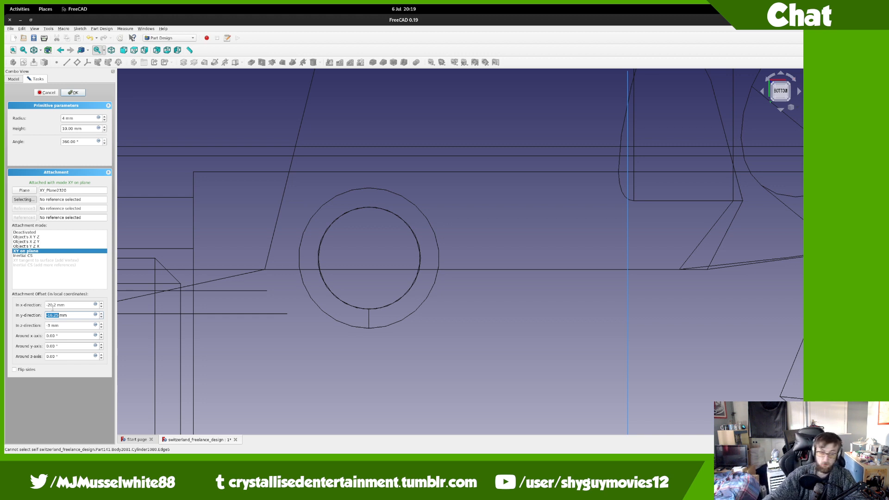
Step: Confirm the cylinder as Cylinder1080, keep wireframe display, and select Cylinder1080 in the tree
scroll(213, 281, "down", 5)
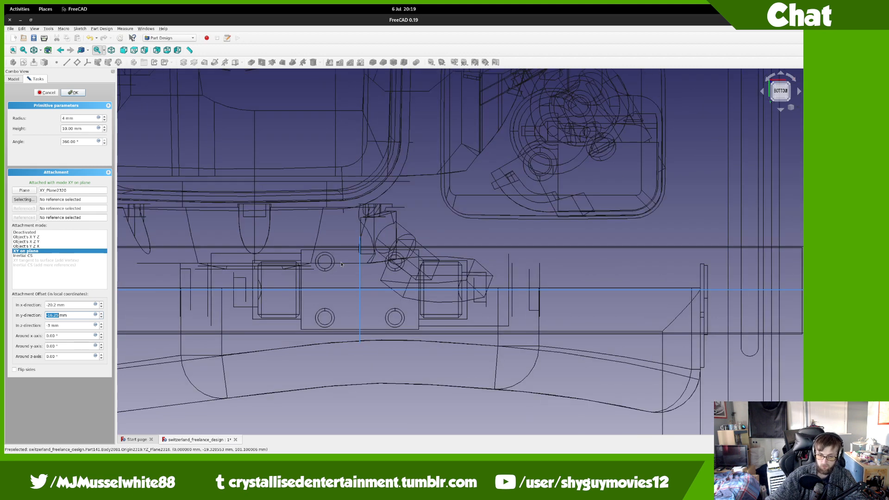
scroll(341, 265, "up", 3)
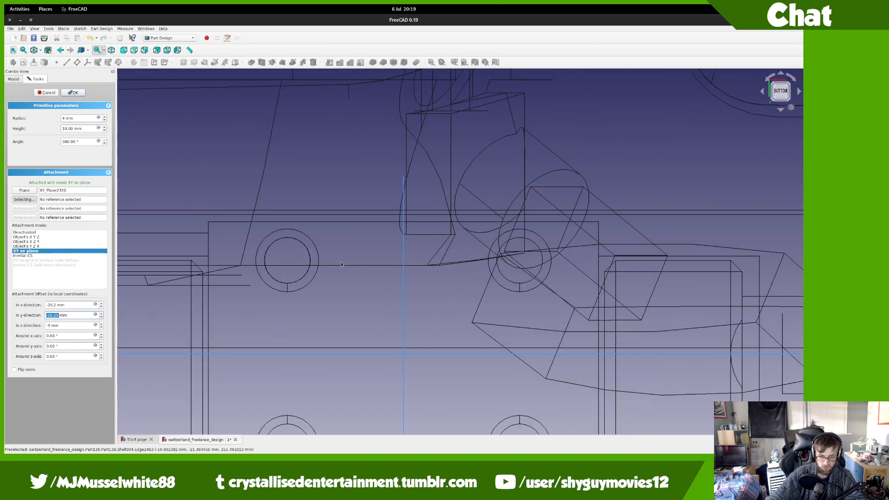
left_click(80, 98)
left_click(74, 93)
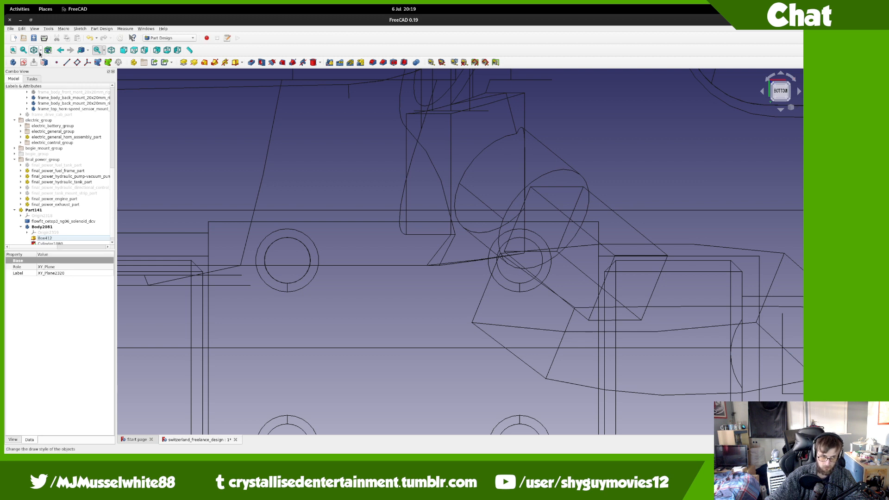
left_click(41, 50)
left_click(42, 73)
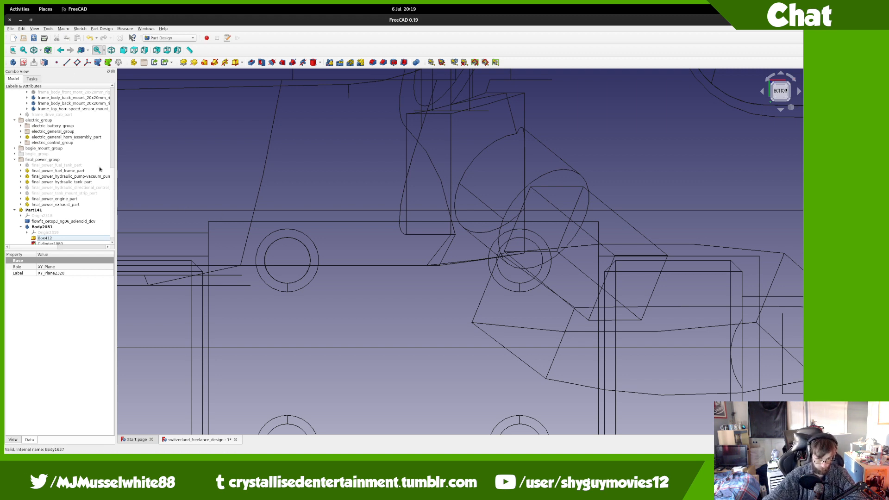
scroll(74, 240, "down", 1)
left_click(72, 239)
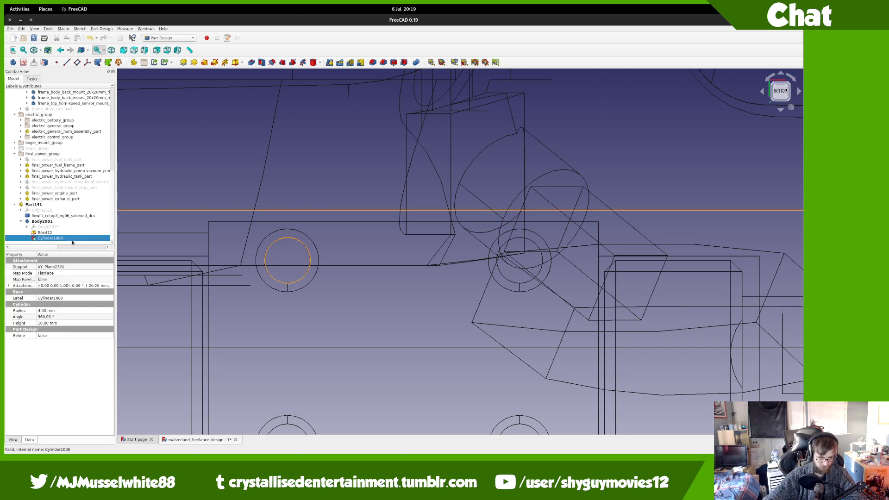
Step: Start a MultiTransform in shaded view and add a mirror of Cylinder1080 across the Base YZ plane
left_click(360, 62)
left_click(40, 50)
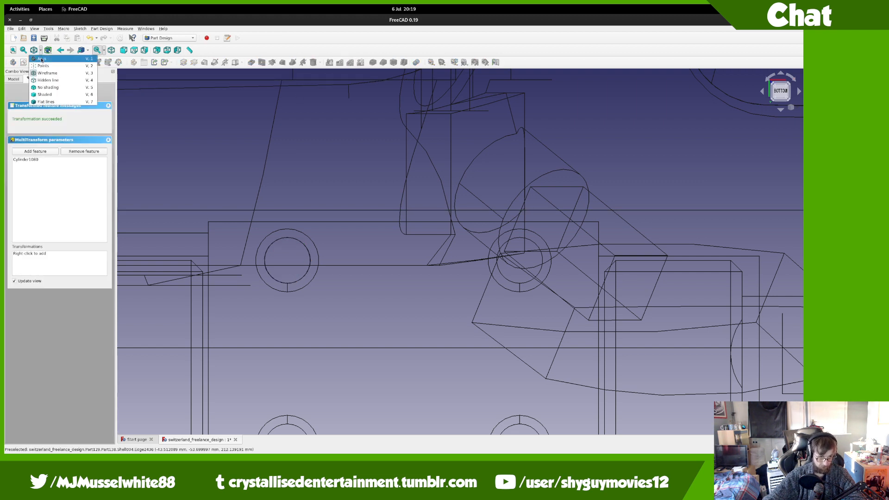
left_click(45, 61)
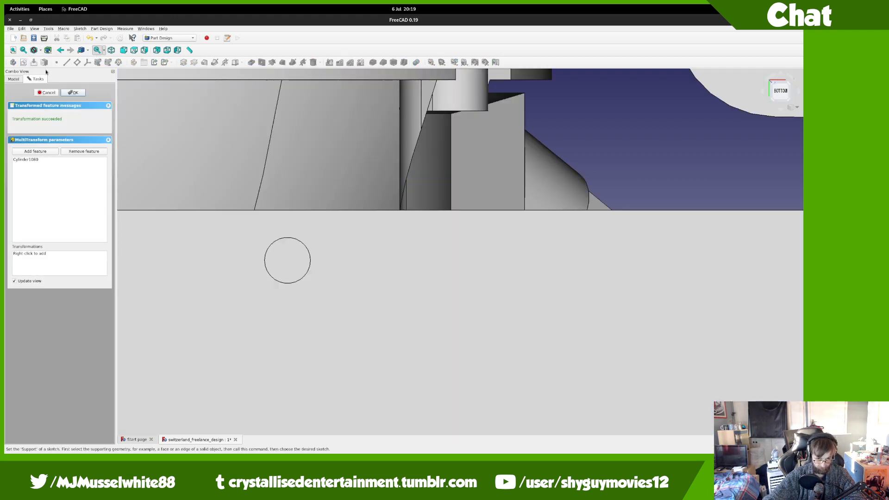
right_click(64, 264)
left_click(88, 283)
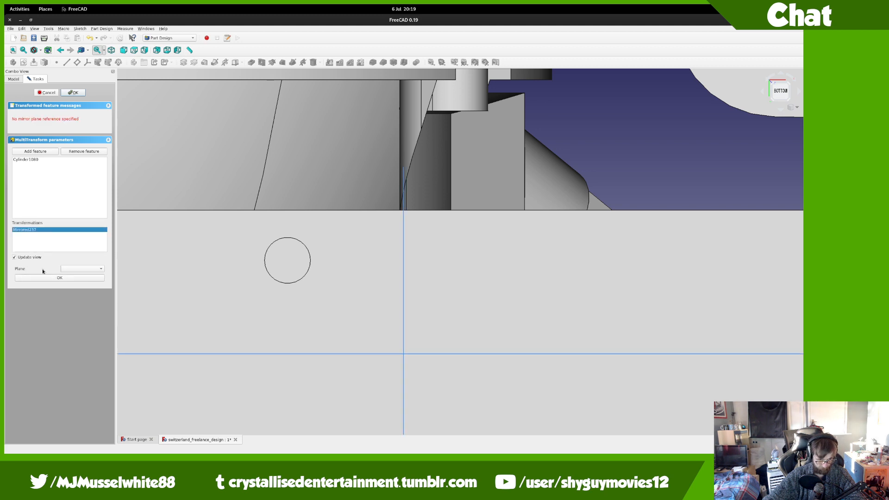
left_click(81, 268)
left_click(77, 248)
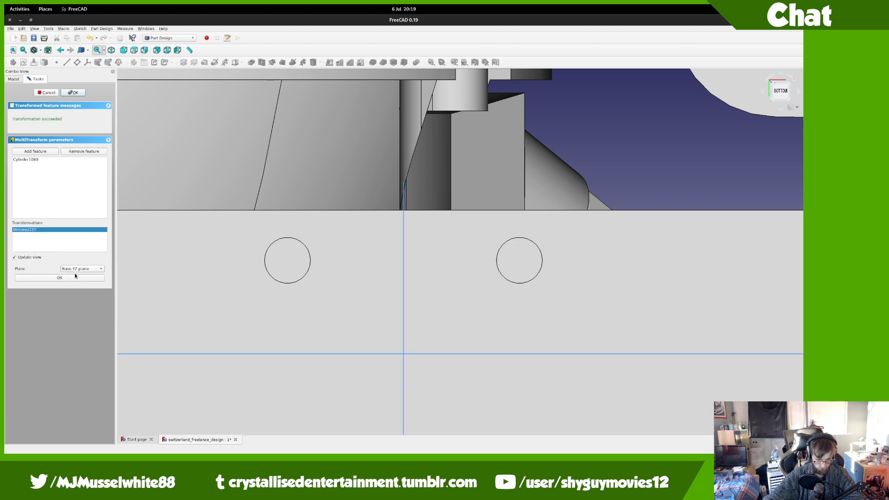
left_click(60, 277)
Step: Add a second mirror across the Base XZ plane and finish the four-hole pattern
right_click(72, 261)
left_click(80, 283)
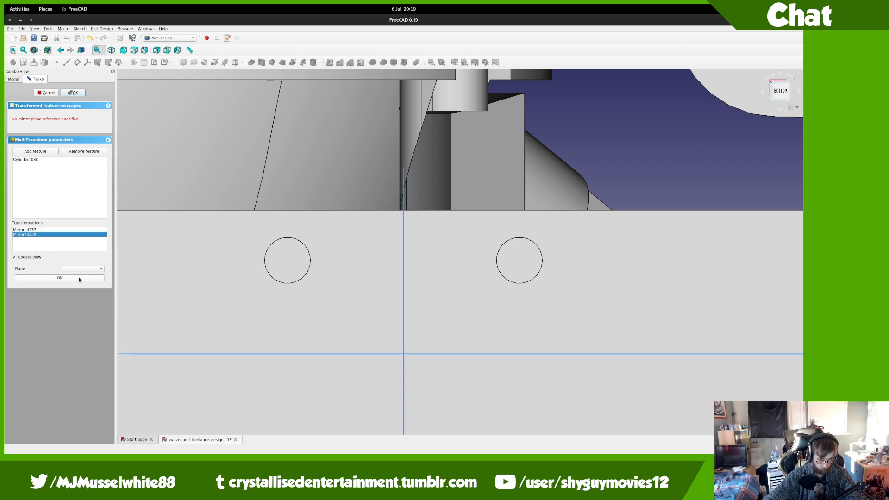
left_click(82, 269)
left_click(79, 261)
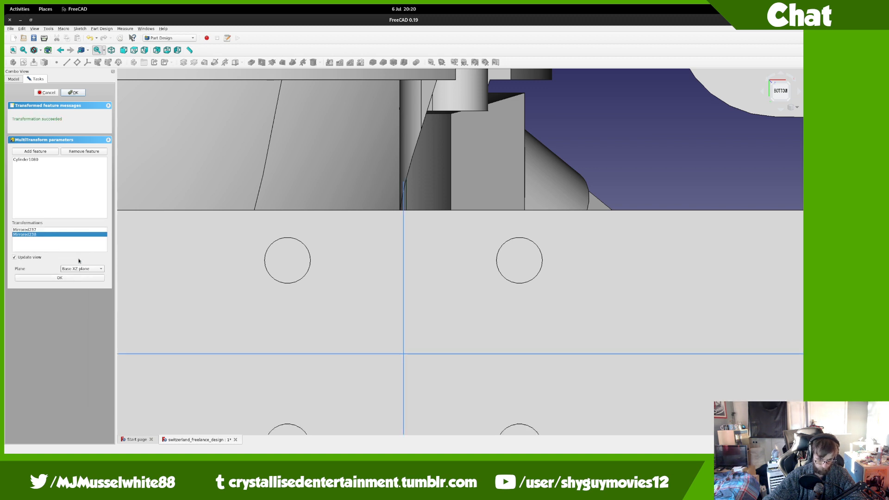
left_click(60, 277)
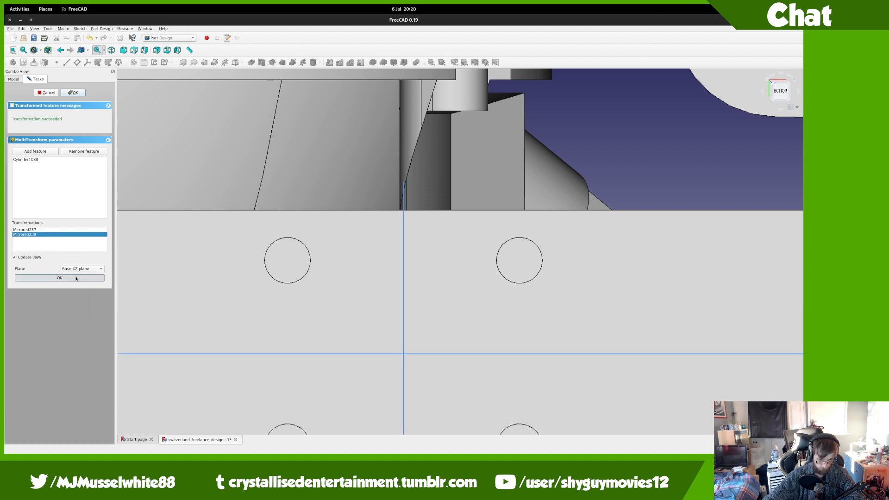
left_click(80, 95)
middle_click_drag(394, 239, 348, 230)
scroll(415, 300, "down", 10)
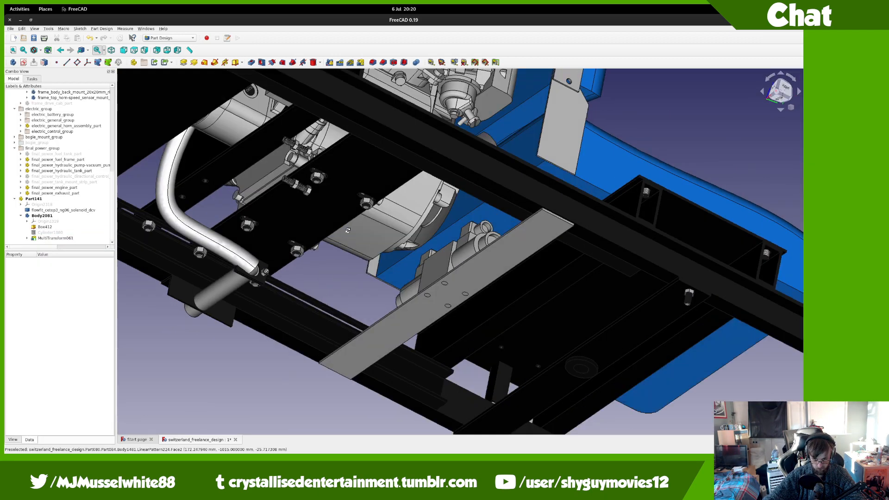
Step: View from the bottom and start a new subtractive cylinder attached to the XY plane
left_click(782, 89)
left_click(785, 92)
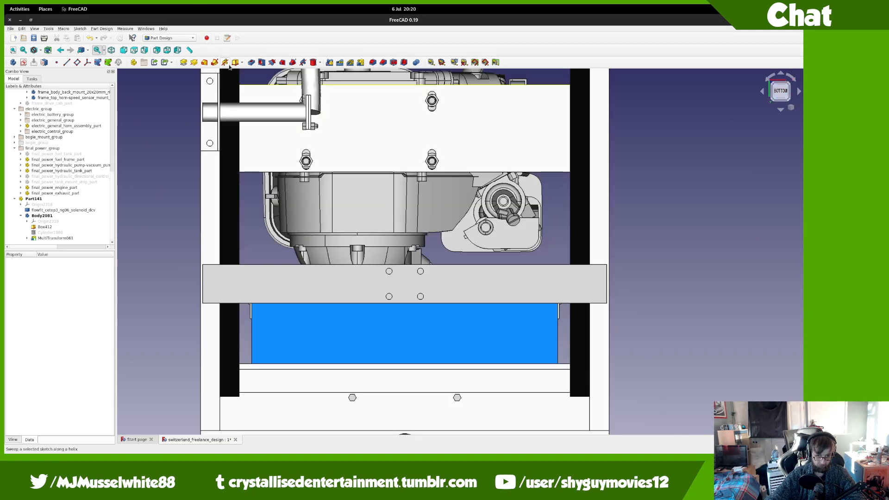
left_click(313, 63)
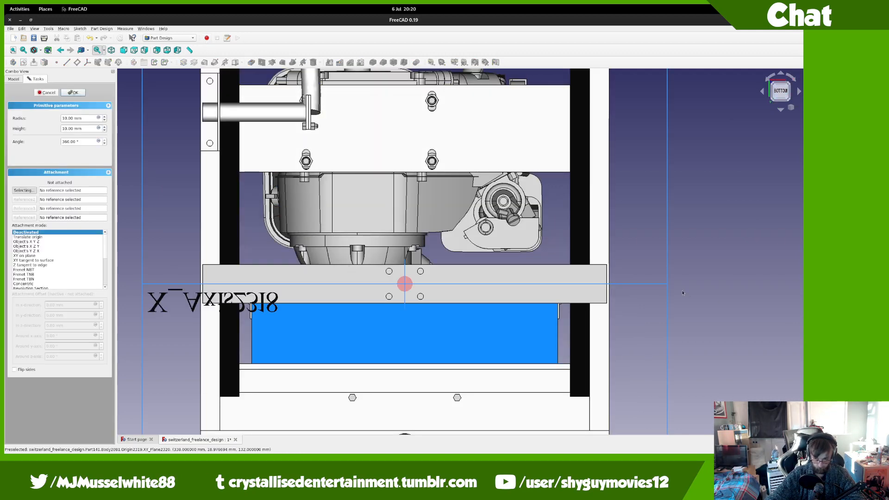
left_click(669, 305)
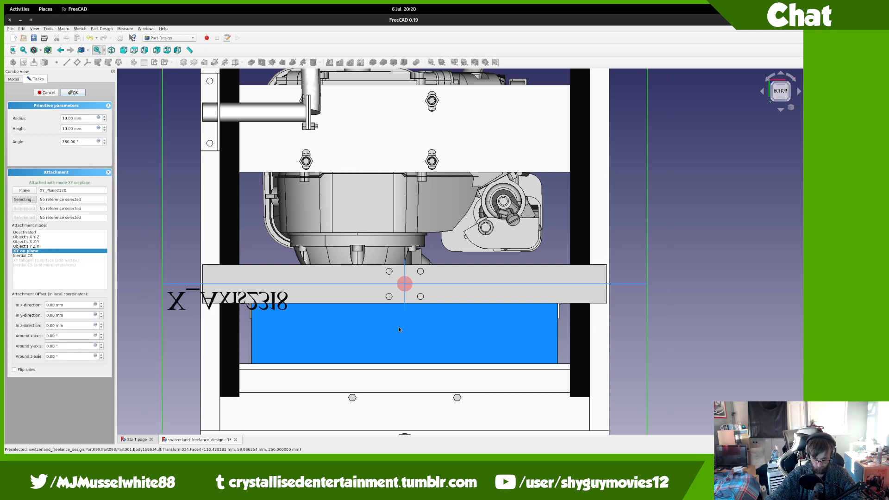
type("8")
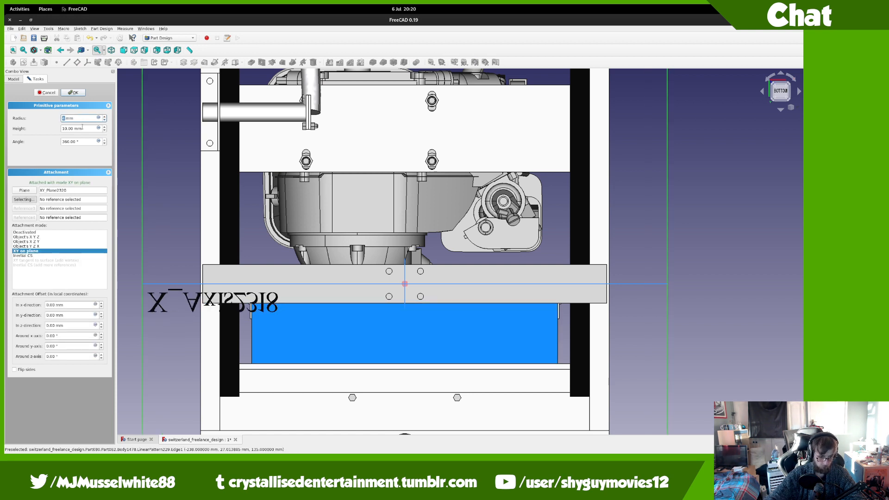
Step: Set the cylinder's x offset to -251.5 mm and finish creating it
scroll(69, 305, "down", 1)
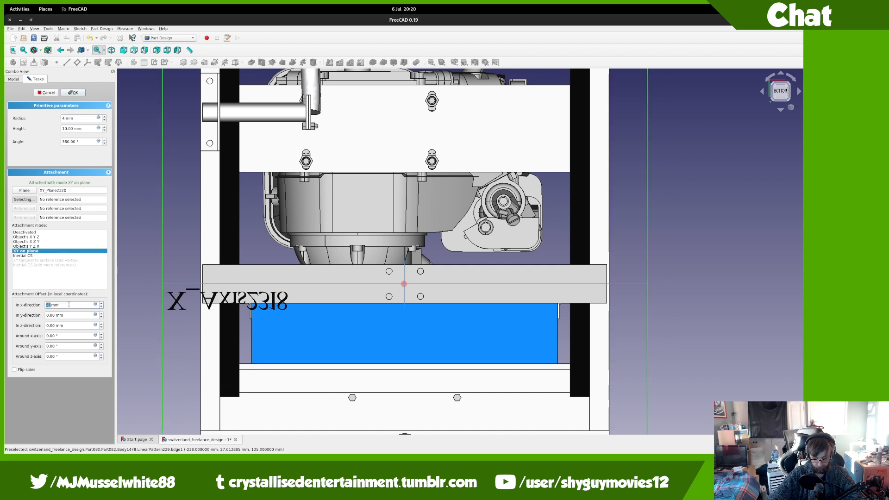
scroll(69, 305, "down", 16)
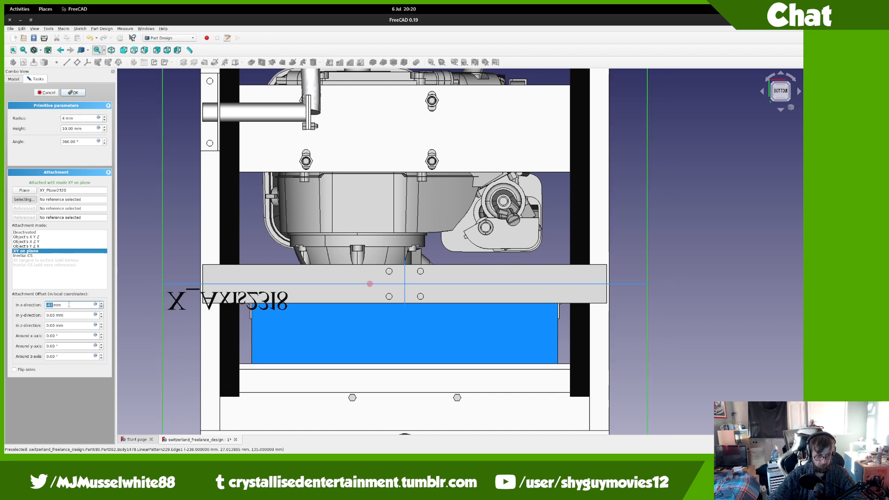
scroll(69, 304, "down", 9)
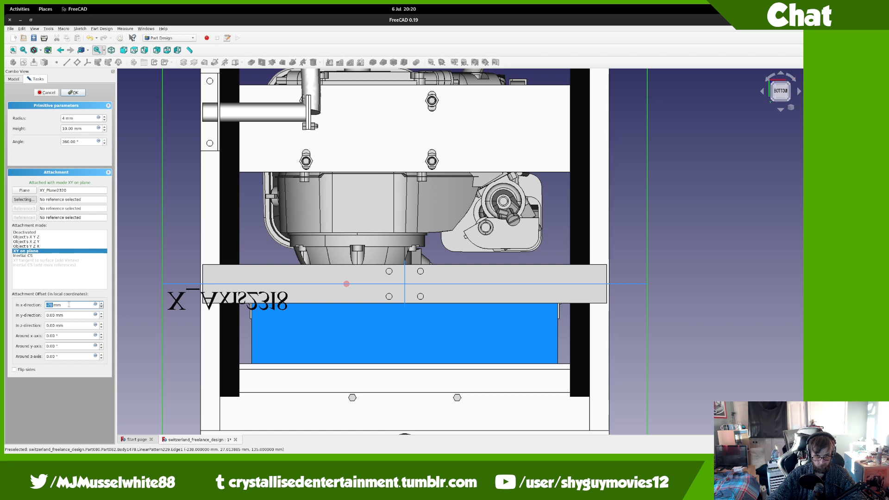
scroll(69, 305, "down", 8)
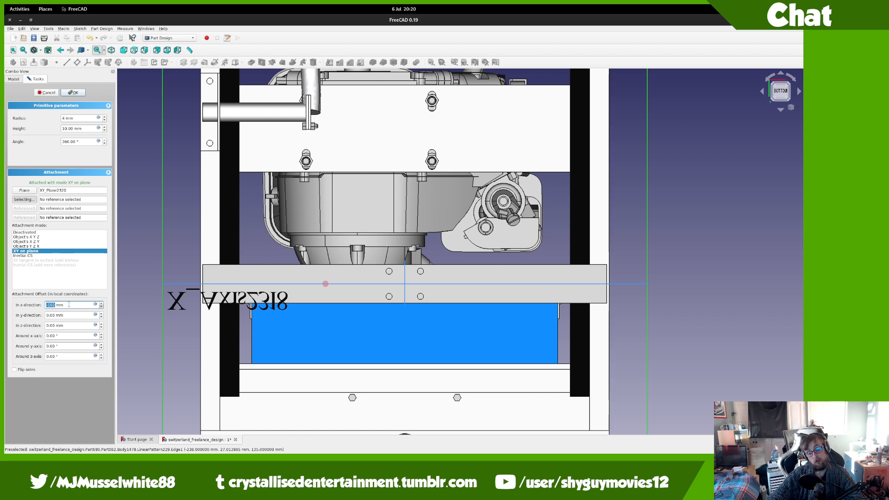
scroll(69, 305, "down", 10)
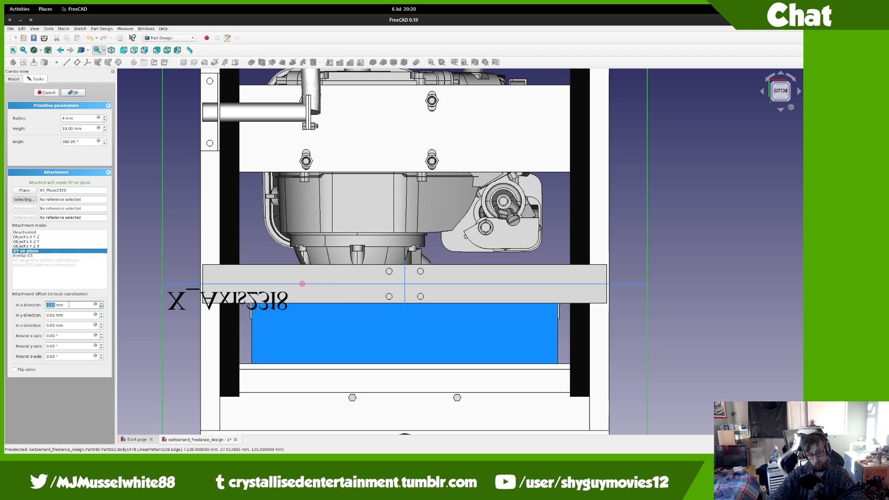
scroll(69, 305, "down", 8)
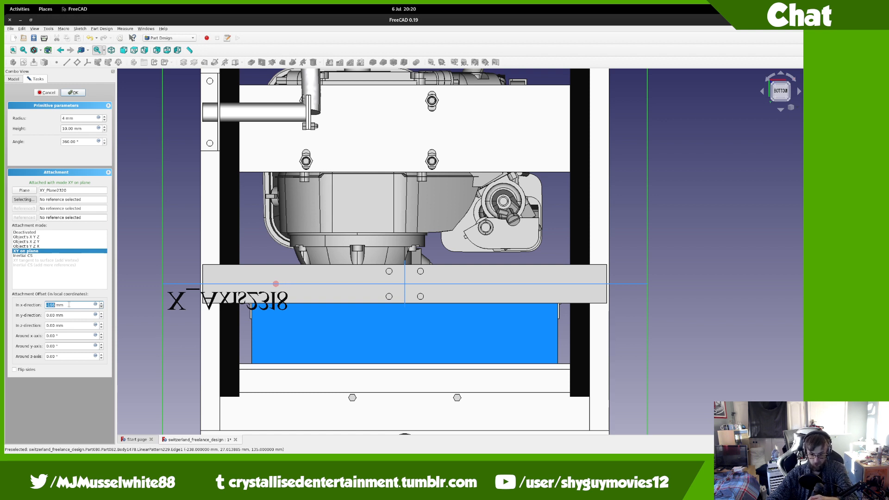
scroll(69, 305, "down", 8)
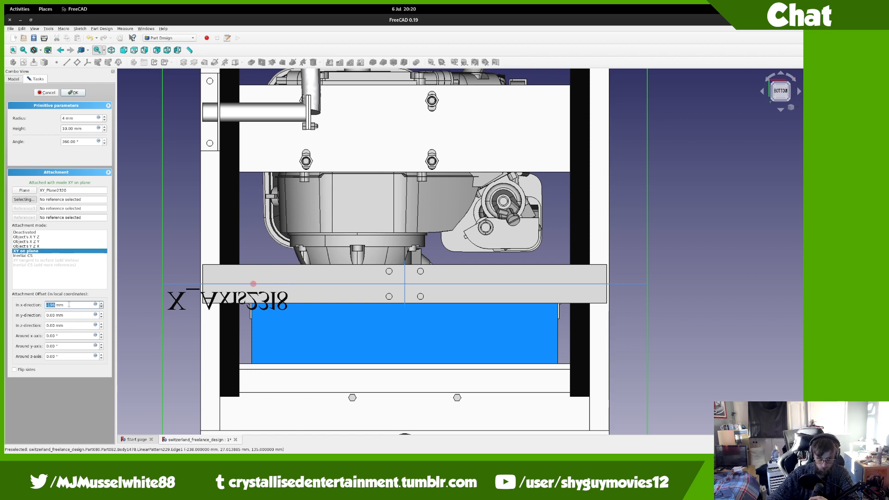
scroll(69, 304, "down", 3)
scroll(69, 304, "down", 9)
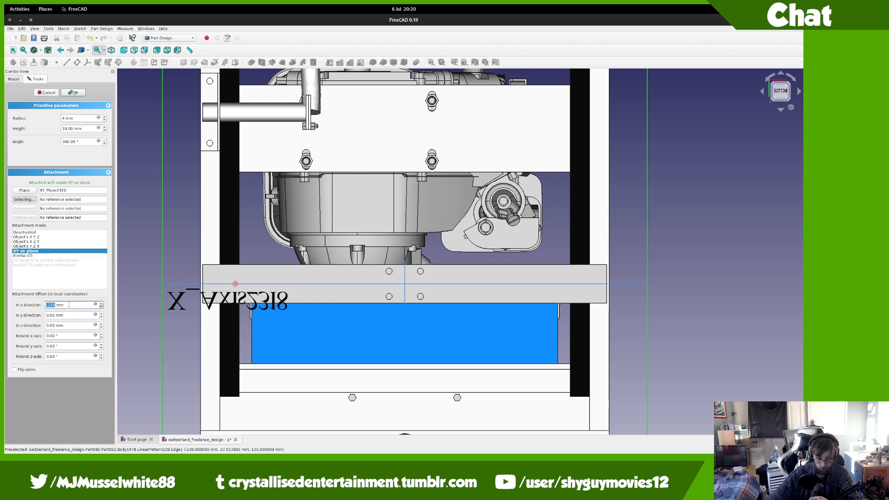
scroll(69, 304, "down", 3)
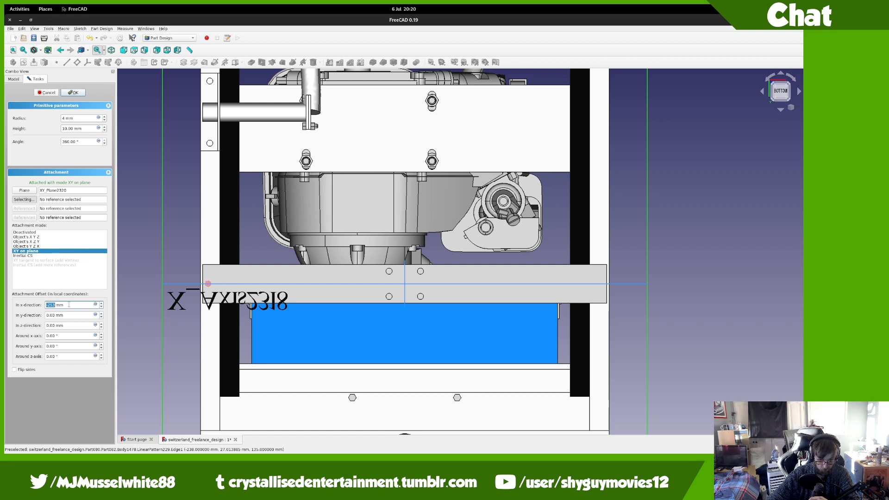
scroll(69, 305, "up", 1)
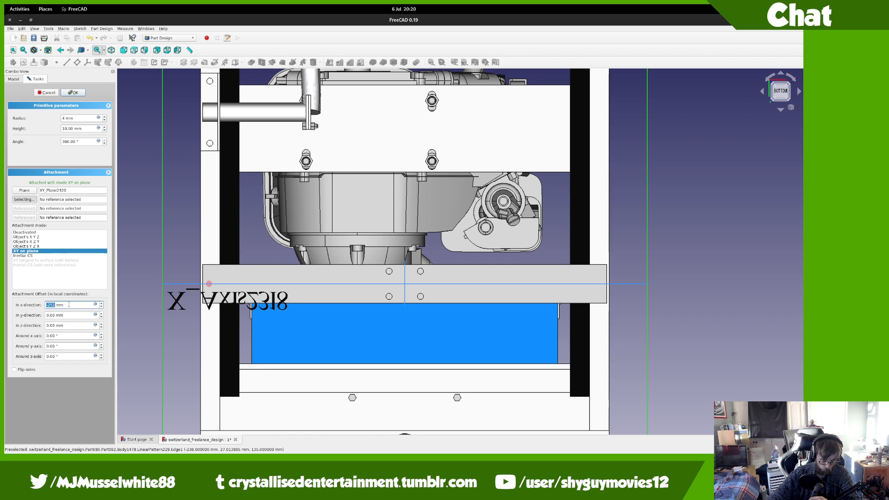
scroll(69, 305, "up", 1)
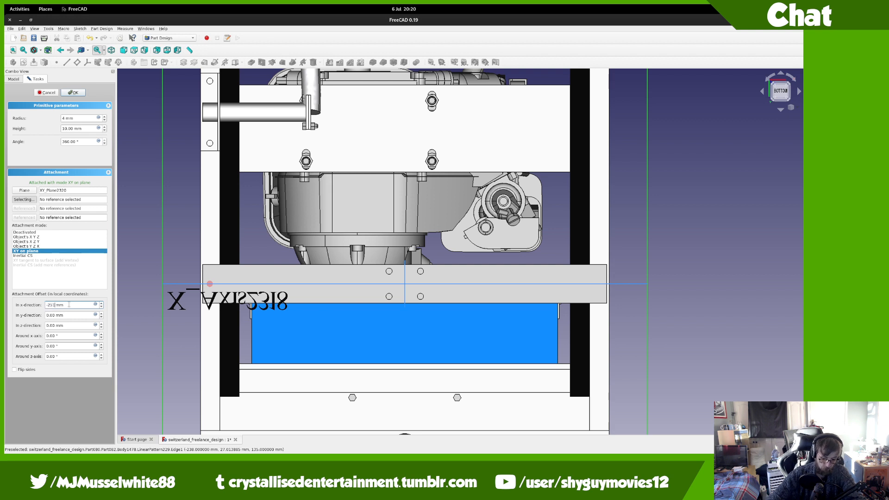
type(".5")
key("Tab")
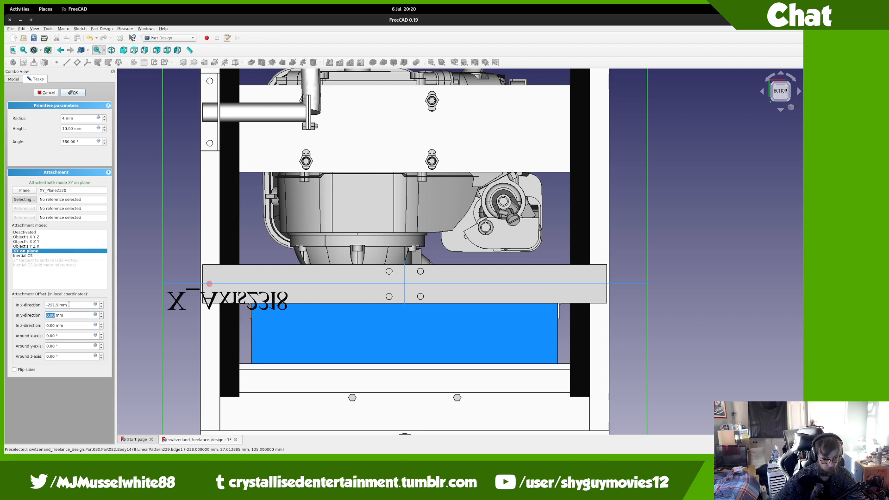
key("Return")
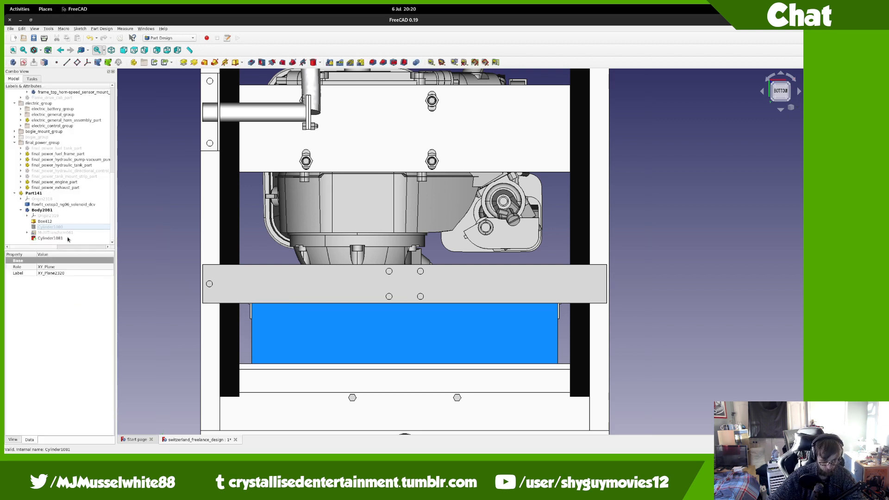
Step: Mirror Cylinder1081 across the base YZ plane
left_click(68, 238)
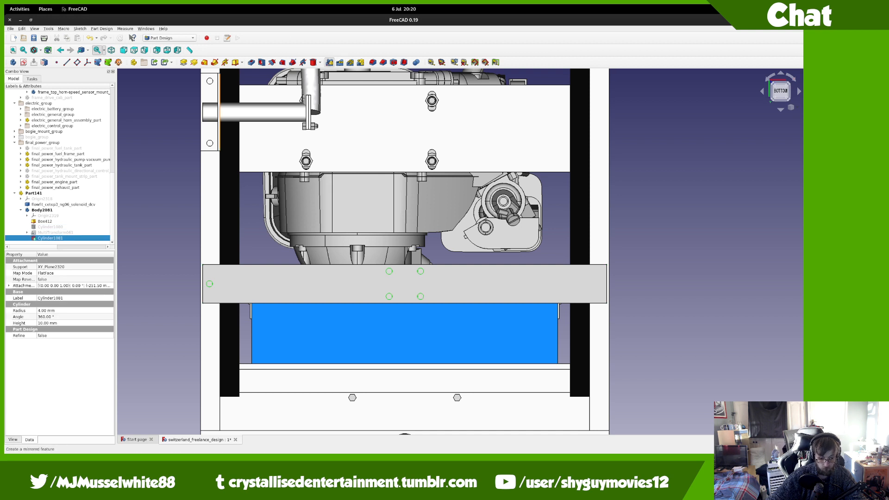
left_click(330, 62)
left_click(99, 273)
left_click(95, 280)
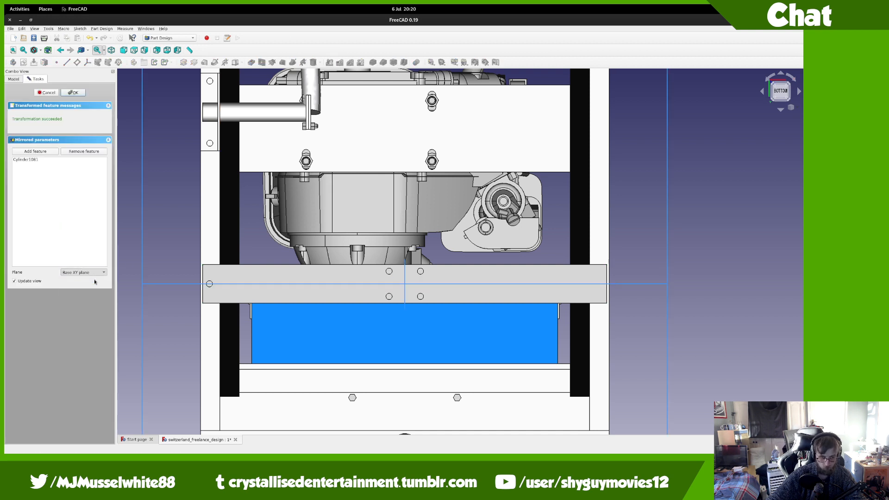
left_click(72, 92)
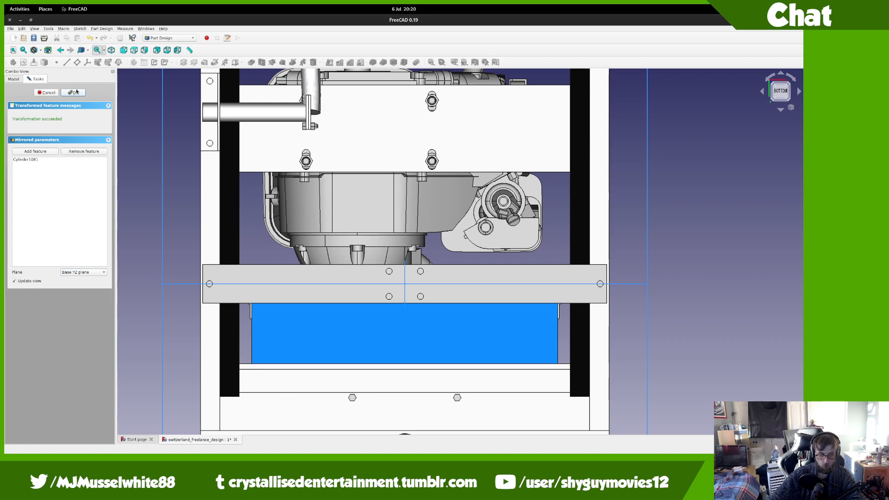
Step: Orbit the chassis to inspect the new holes around the seat and engine
middle_click_drag(166, 202, 484, 236)
middle_click_drag(218, 286, 460, 228)
middle_click_drag(229, 241, 418, 354)
scroll(418, 354, "up", 5)
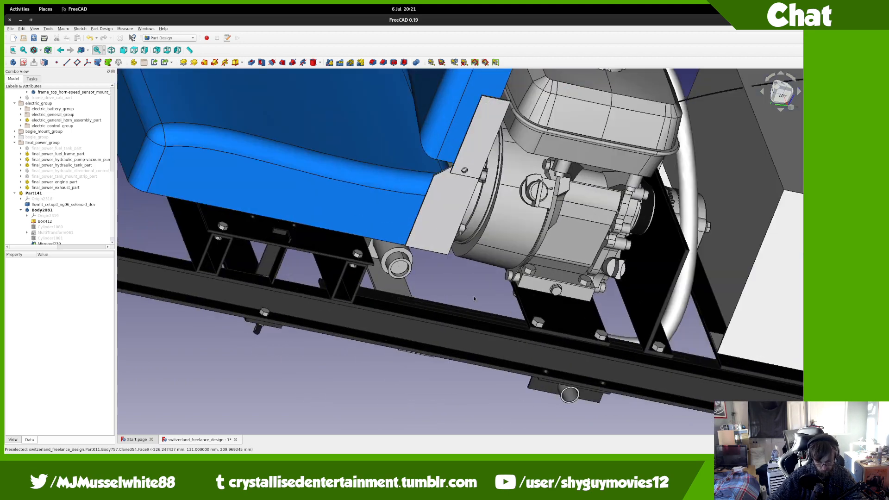
scroll(396, 337, "down", 5)
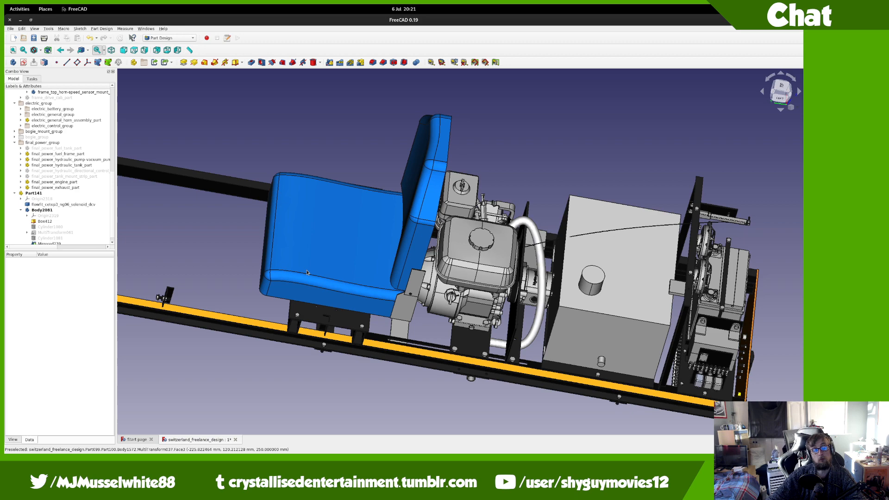
middle_click_drag(307, 272, 328, 236)
Step: Scroll the TweetDeck columns, then switch back to the FreeCAD window
scroll(412, 317, "up", 4)
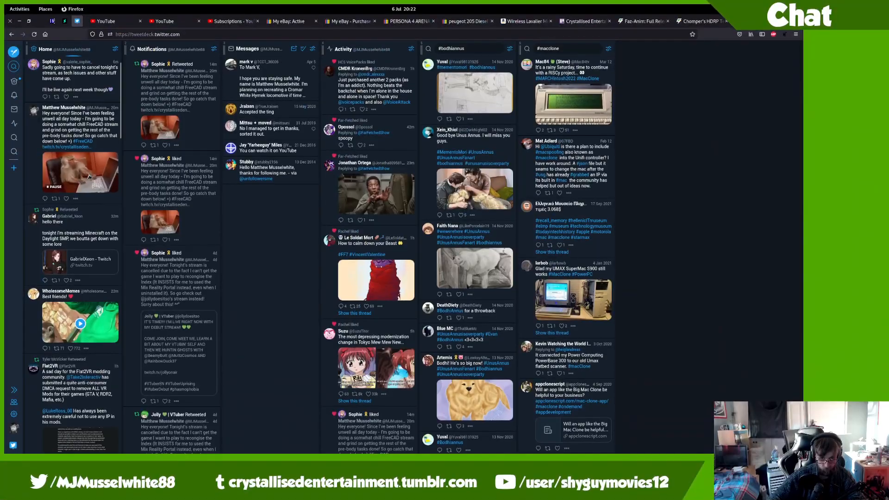
key("super")
Step: Bring FreeCAD to the front and start a File > Merge project
left_click(299, 195)
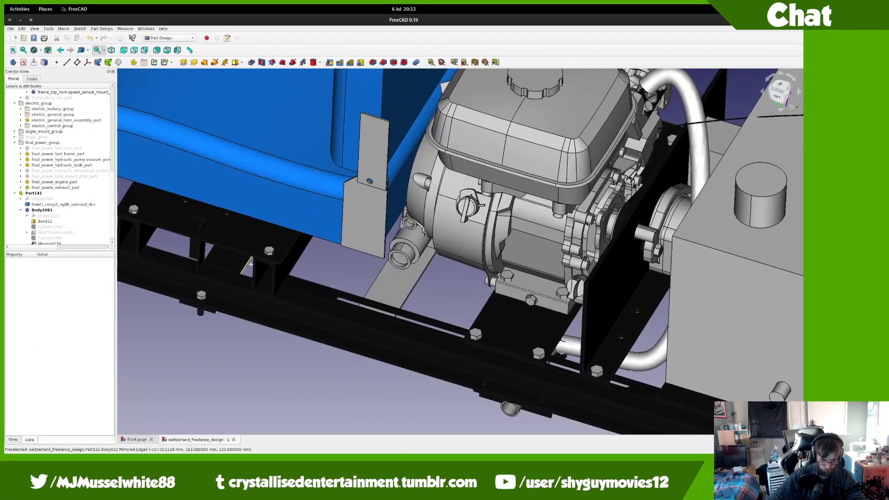
middle_click_drag(369, 180, 381, 174)
scroll(57, 197, "down", 1)
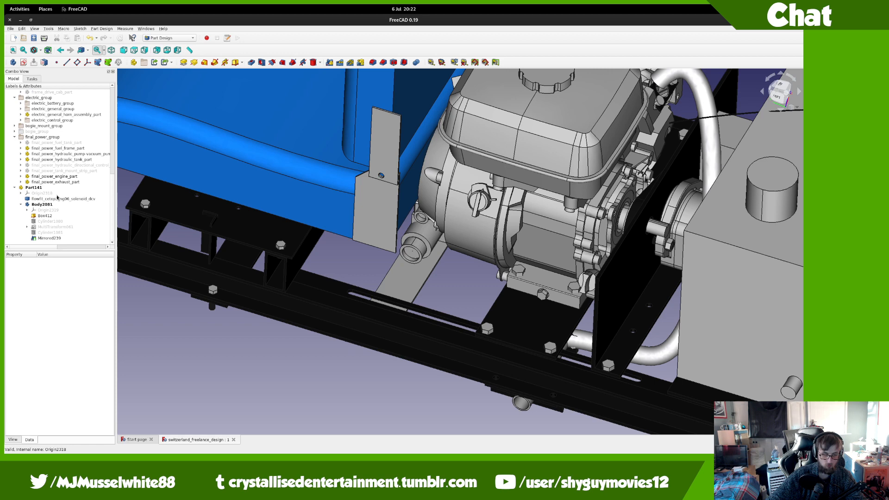
left_click(11, 29)
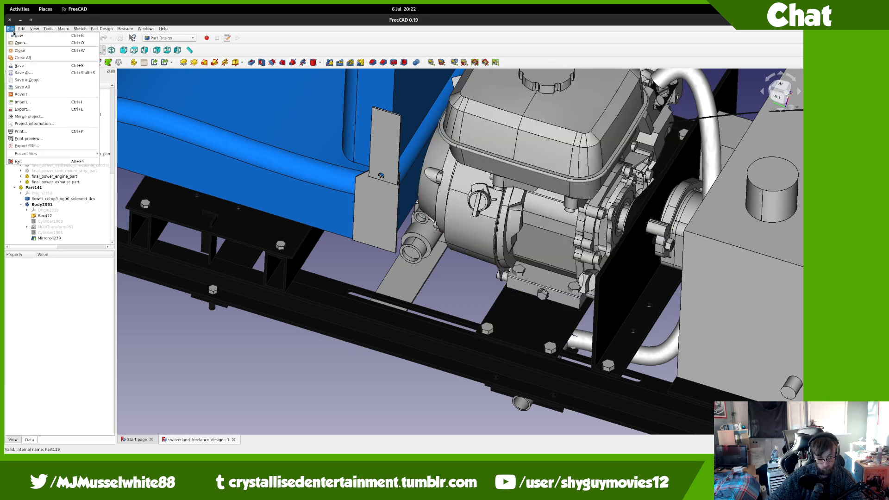
left_click(28, 117)
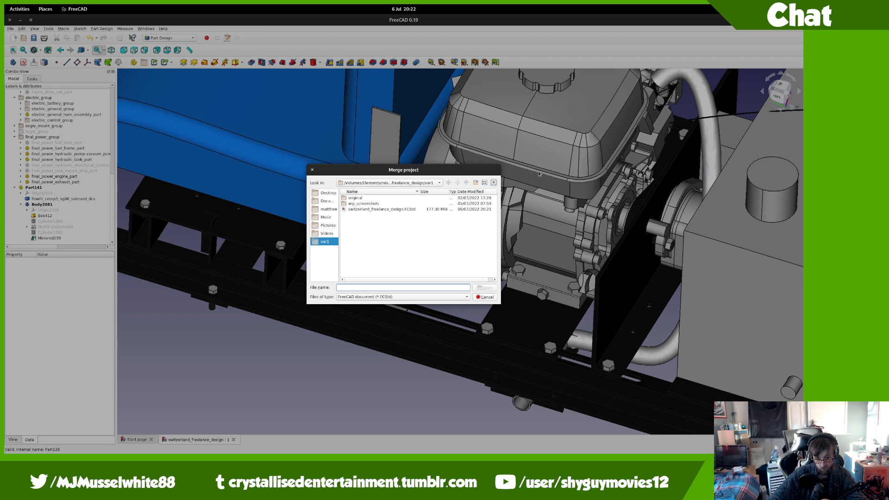
Step: Browse up to templates/nuts_and_bolts and merge m8_60mm_bolt.FCStd
left_click(467, 184)
left_click(468, 184)
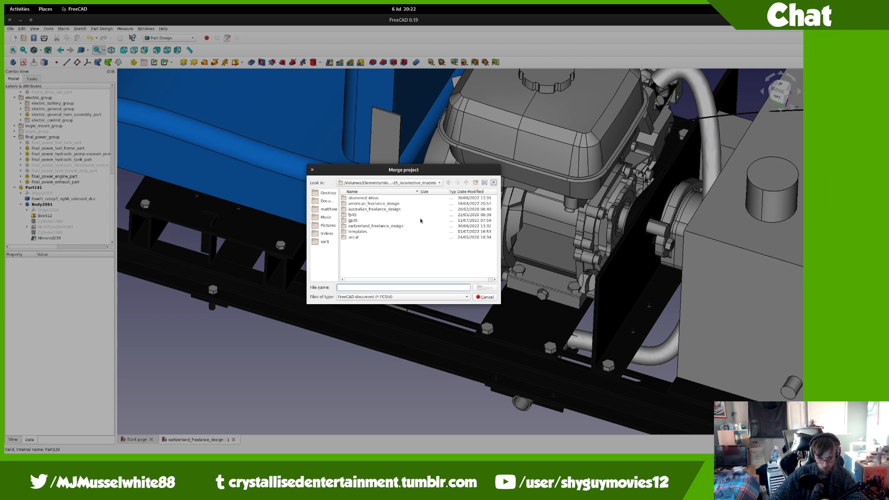
double_click(363, 233)
left_click(376, 239)
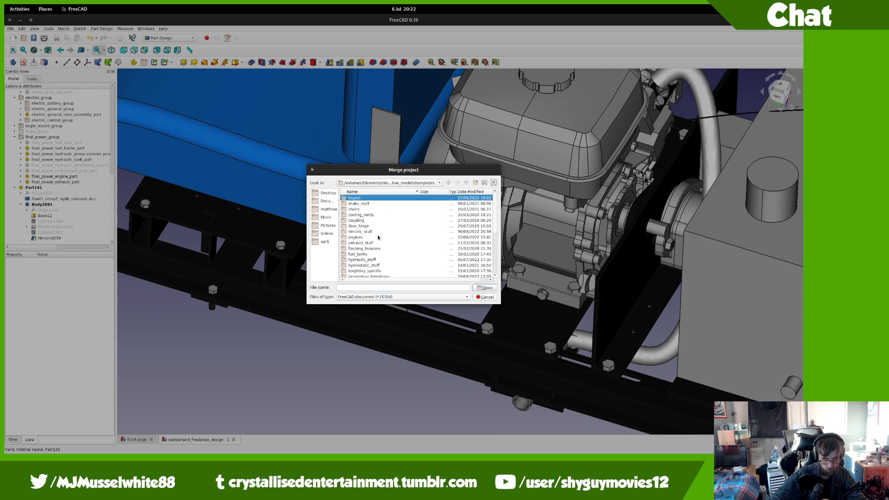
key("n")
double_click(358, 272)
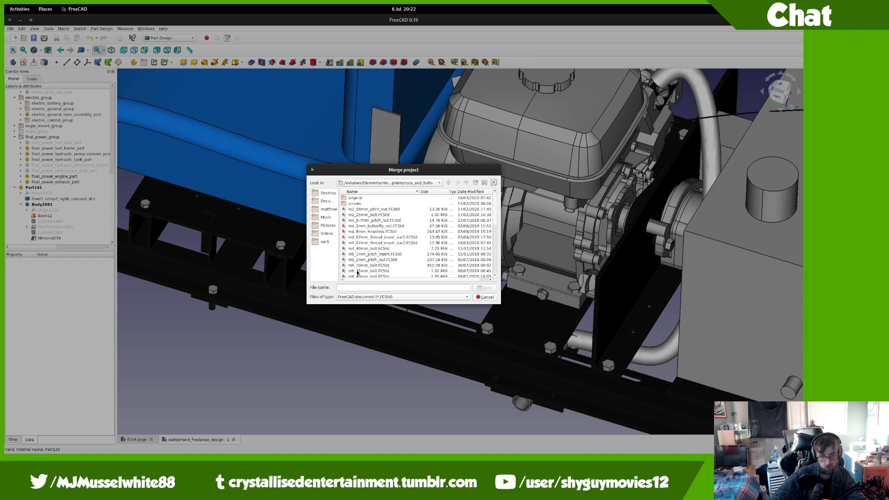
scroll(364, 244, "down", 2)
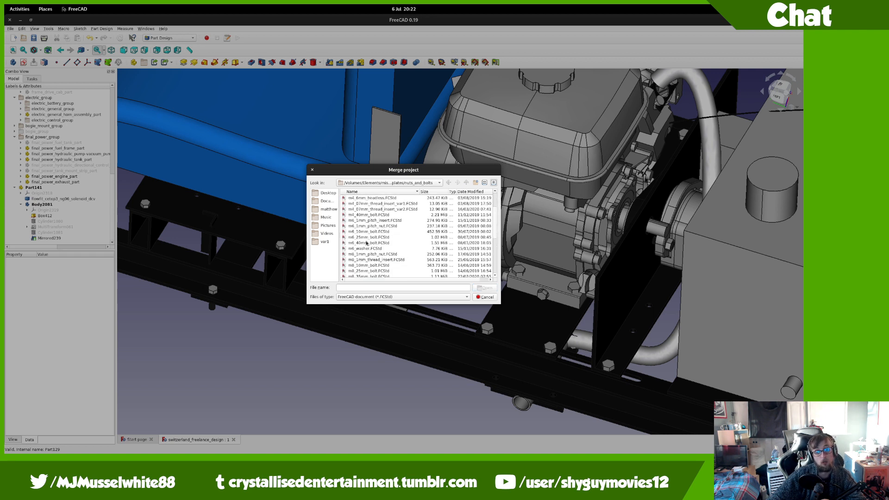
scroll(367, 243, "down", 1)
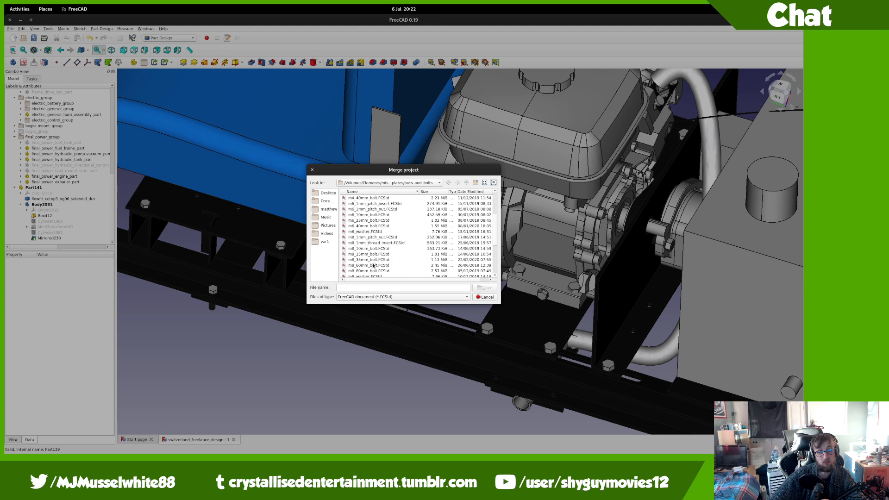
double_click(373, 265)
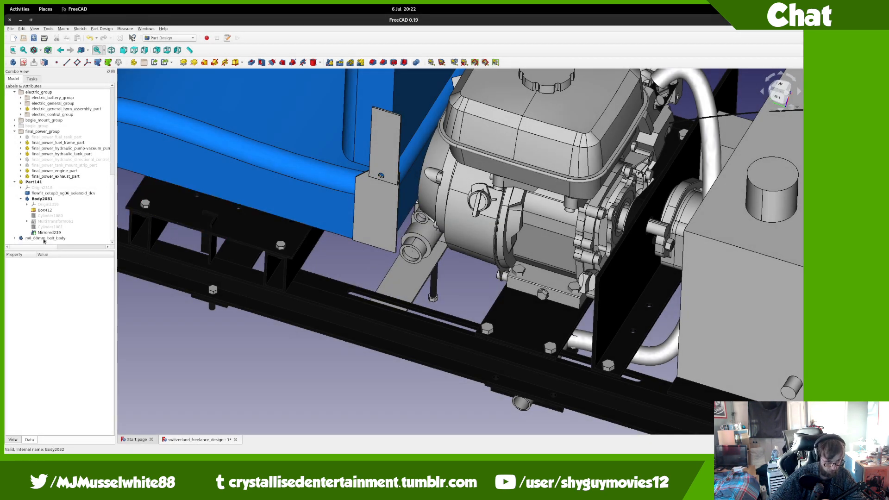
Step: Transform the bolt body, raising it 54 mm into the plate and flipping it 180°
left_click(44, 239)
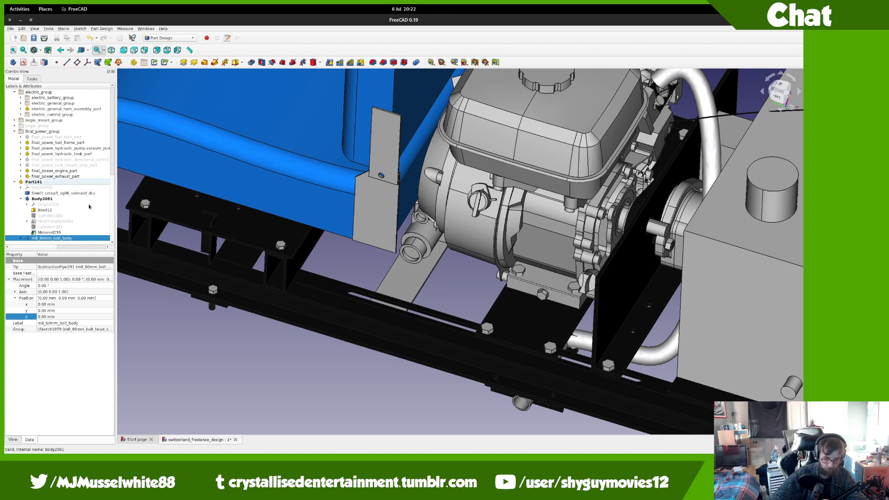
right_click(88, 239)
left_click(107, 244)
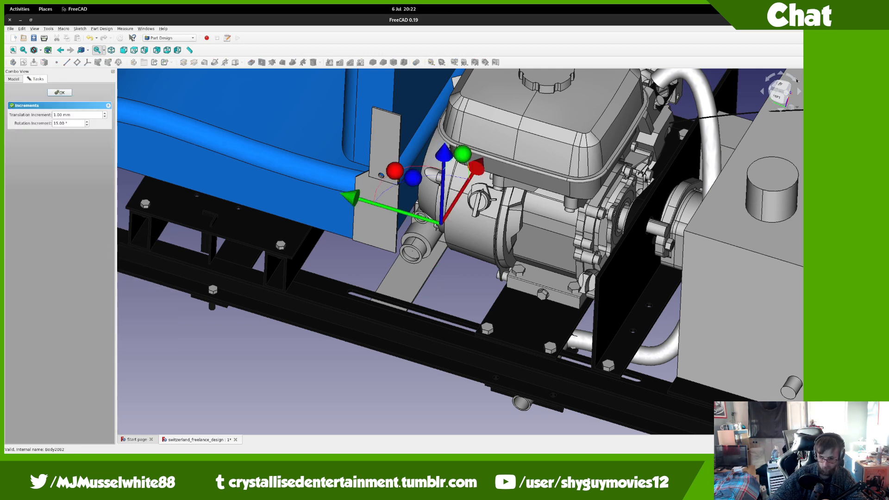
left_click(778, 97)
scroll(405, 318, "up", 5)
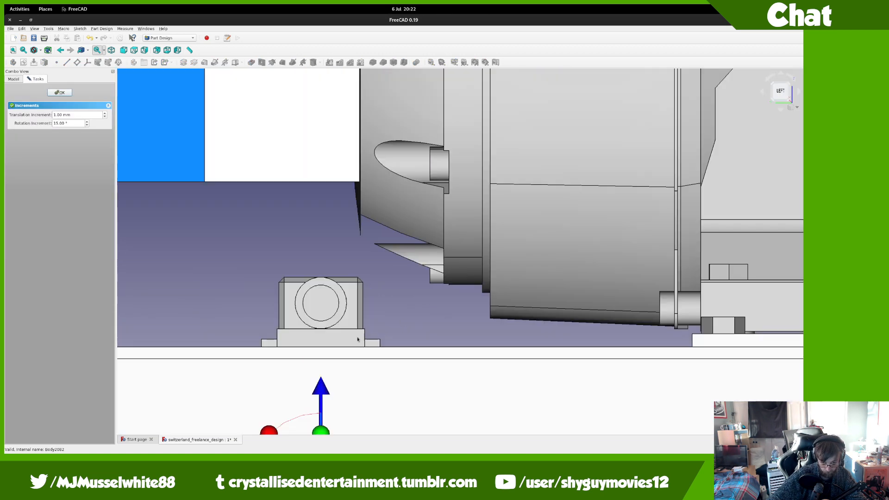
left_click_drag(326, 391, 411, 393)
middle_click_drag(419, 343, 428, 157)
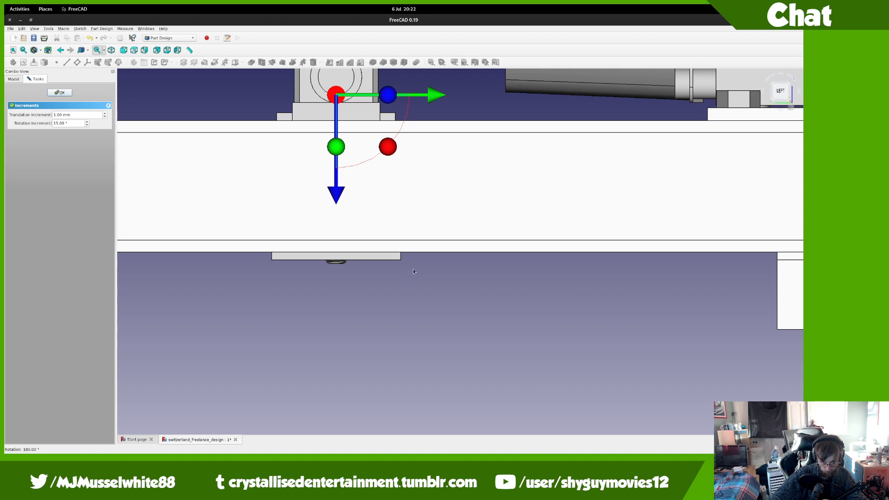
Step: Lower the flipped bolt by 2 mm, checking it against the plate underside
middle_click_drag(413, 271, 487, 247)
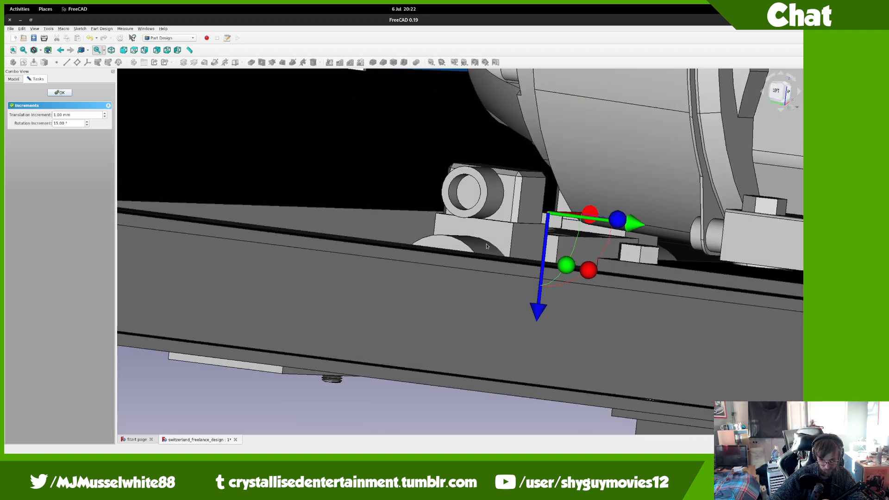
left_click_drag(539, 311, 537, 319)
middle_click_drag(536, 318, 536, 288)
scroll(536, 288, "down", 2)
middle_click_drag(576, 393, 552, 322)
scroll(552, 321, "up", 8)
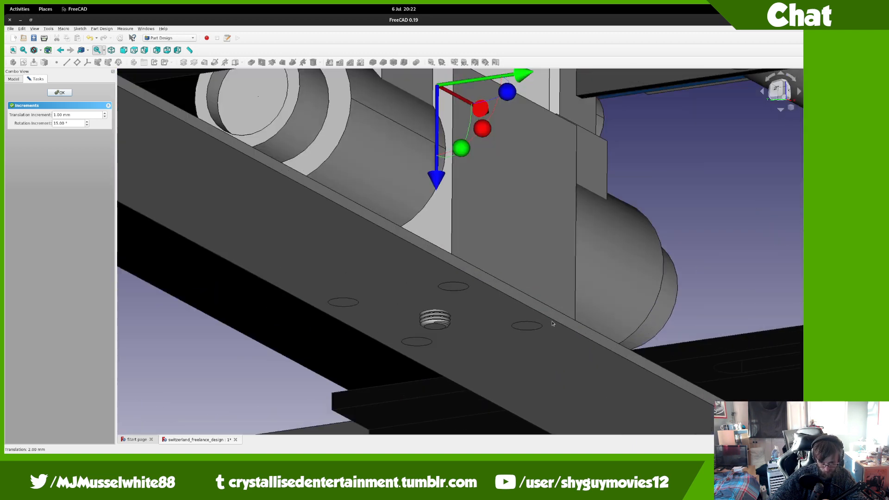
middle_click_drag(505, 247, 492, 234)
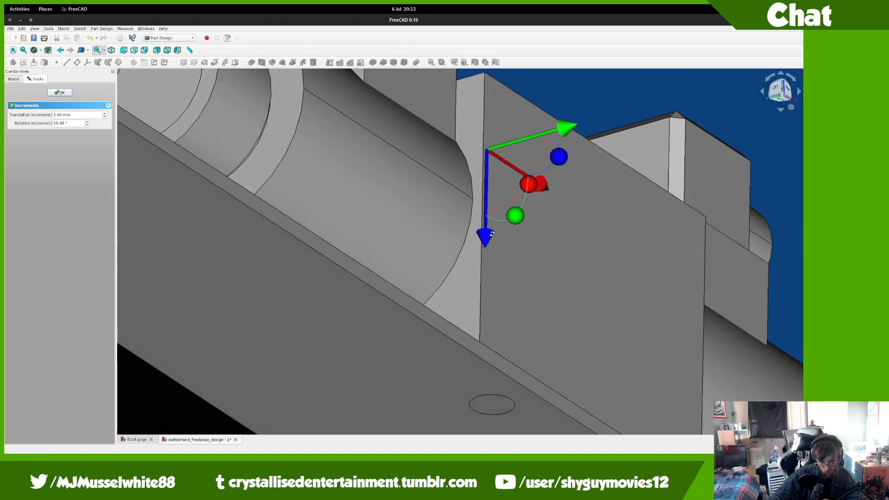
Step: From the bottom view, move the bolt 17 mm and 20 mm left into its hole and confirm
left_click(779, 100)
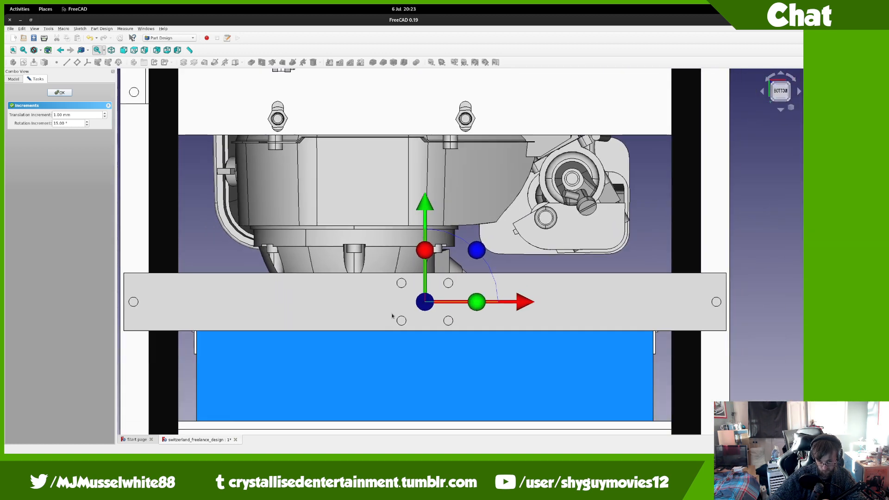
scroll(392, 317, "up", 5)
left_click_drag(621, 180, 621, 83)
left_click_drag(719, 179, 574, 185)
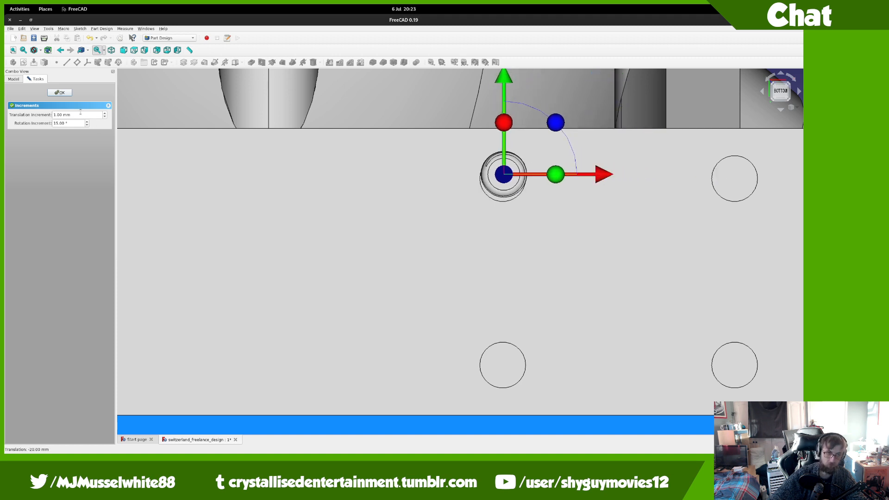
left_click(61, 92)
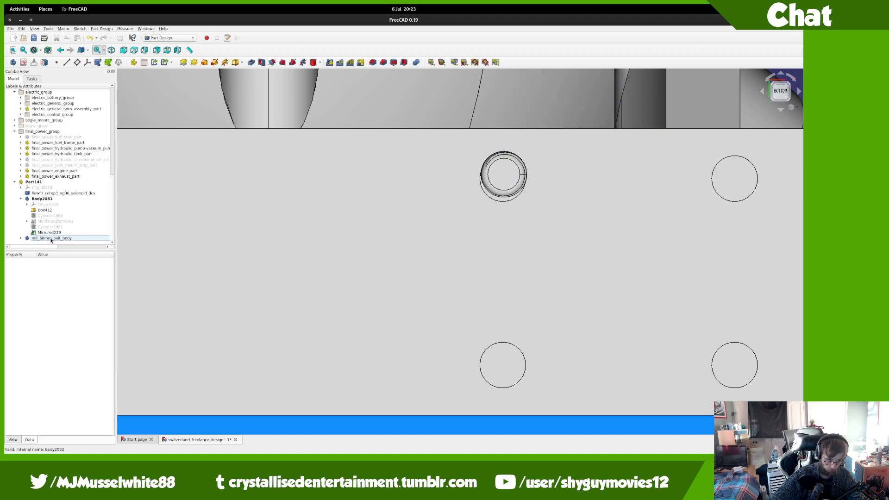
Step: Set m8_60mm_bolt_body's position to x -20.25 mm and y -16.25 mm, then inspect it
left_click(51, 239)
left_click(52, 304)
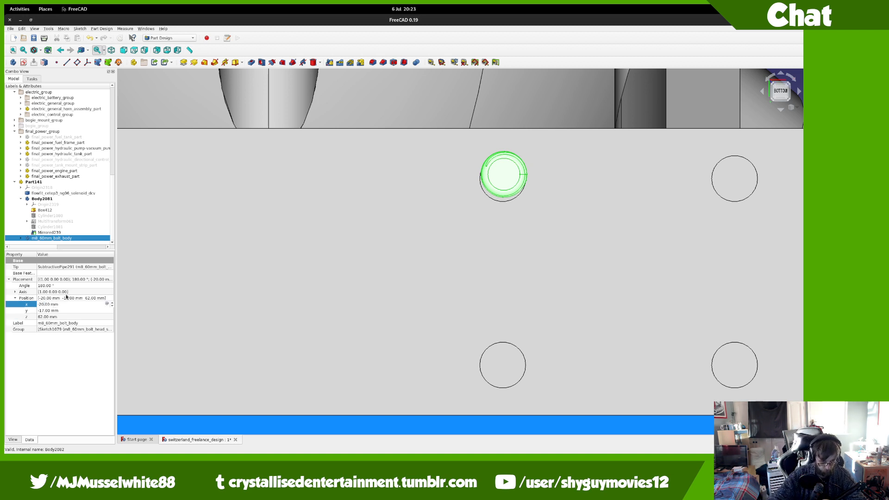
type("25")
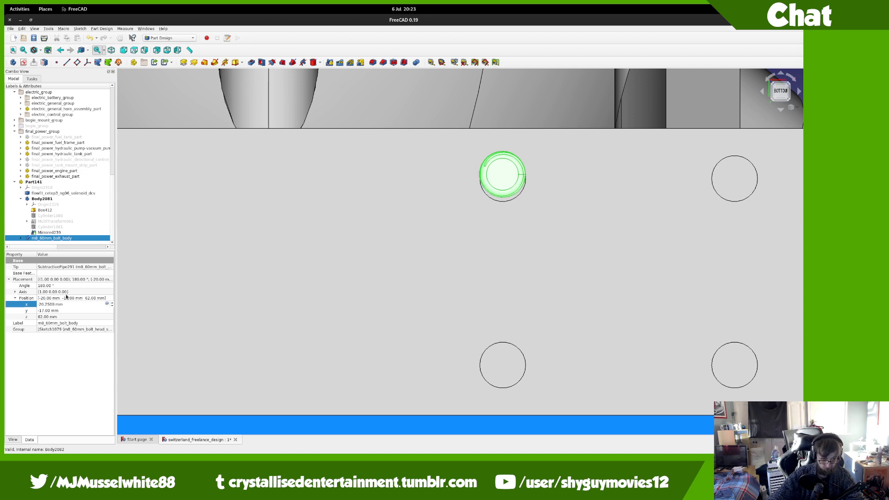
key("Return")
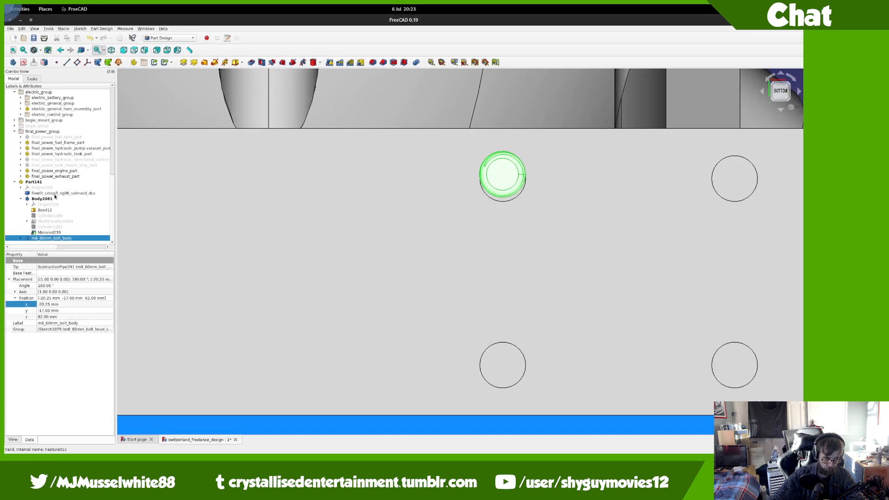
left_click(57, 312)
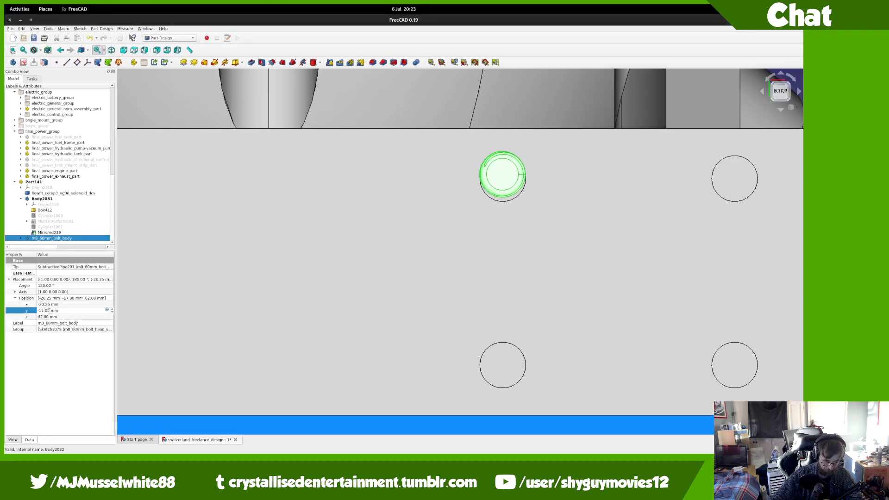
type("-17.25")
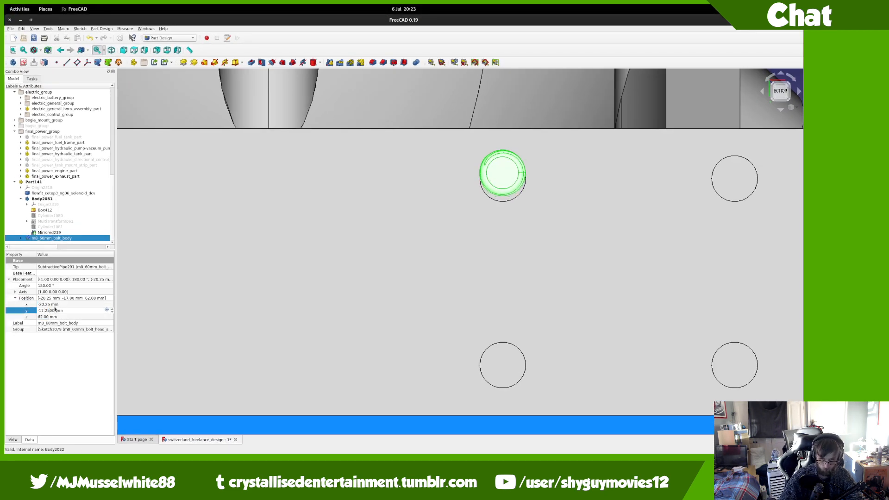
key("Up")
key("Return")
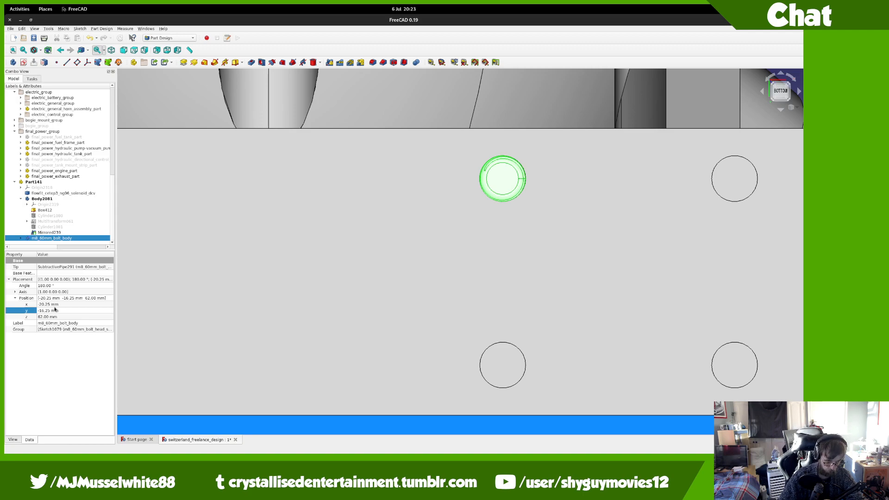
mouse_move(645, 218)
middle_mouse_down()
mouse_move(631, 199)
mouse_move(618, 218)
mouse_move(640, 229)
middle_mouse_up()
middle_click_drag(347, 382, 352, 408)
scroll(353, 408, "down", 2)
scroll(353, 409, "down", 3)
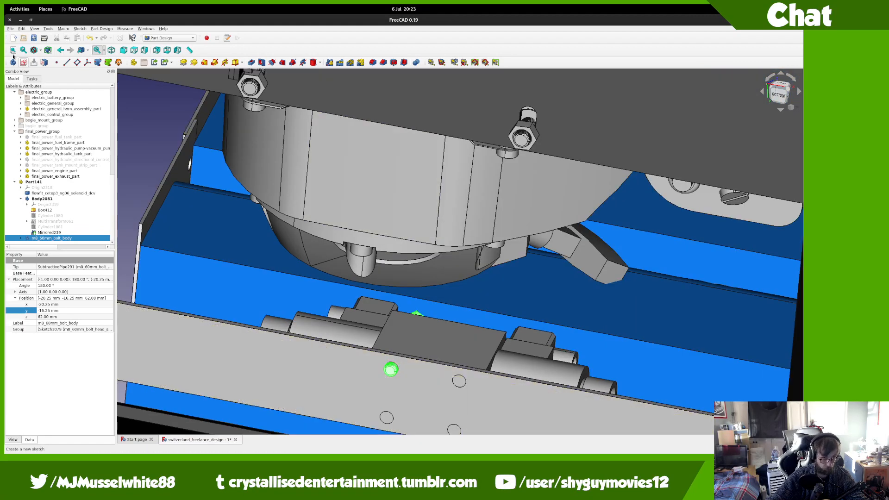
Step: After a dismissed export attempt, merge the M8 1mm pitch nut FCStd file into the project
left_click(10, 29)
left_click(41, 114)
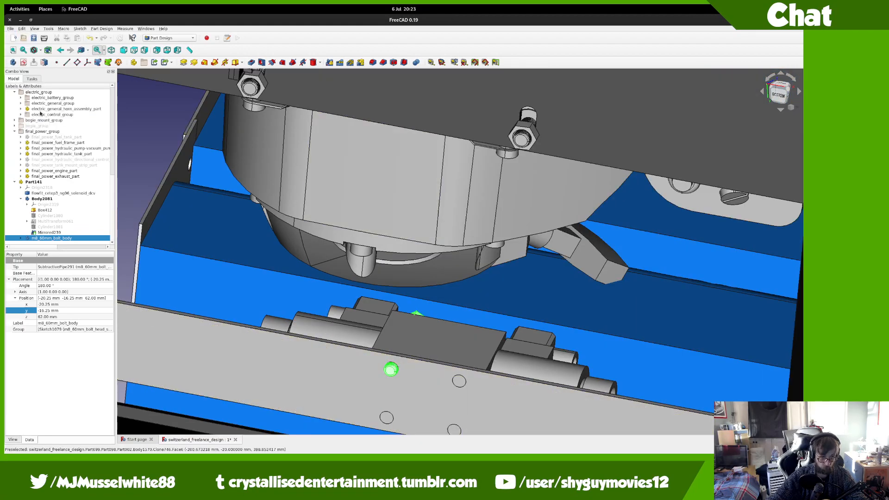
key("Return")
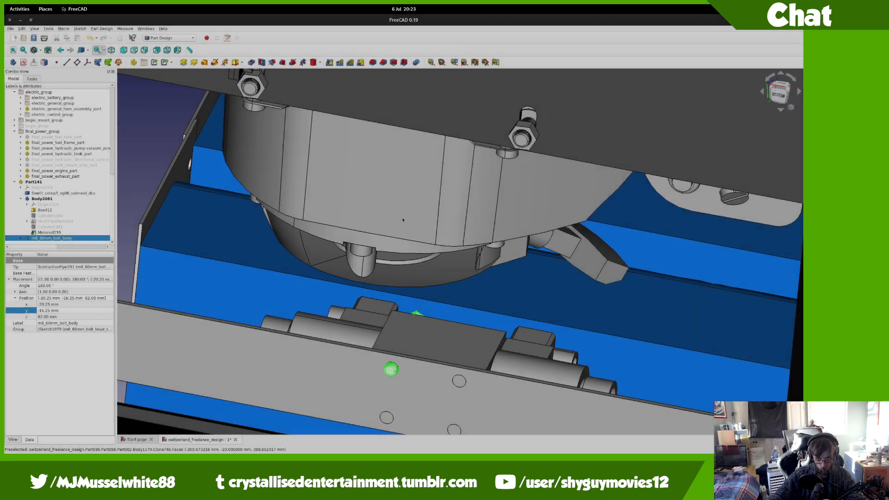
left_click(11, 29)
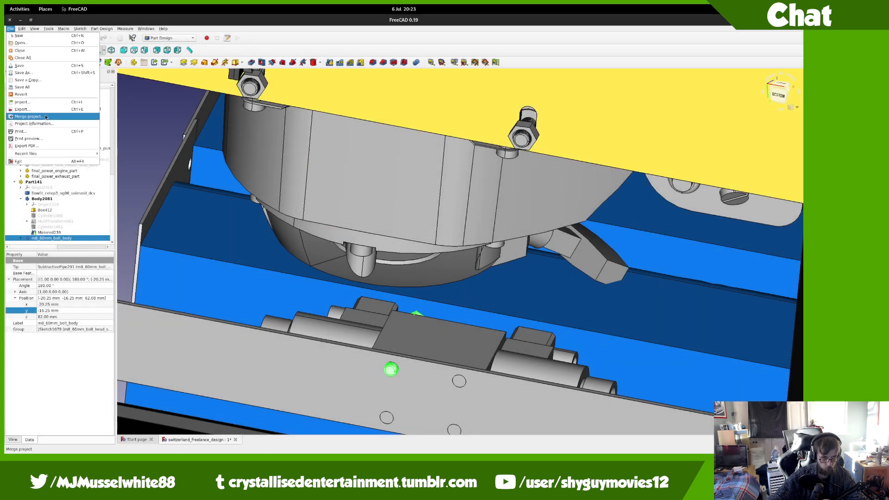
left_click(35, 114)
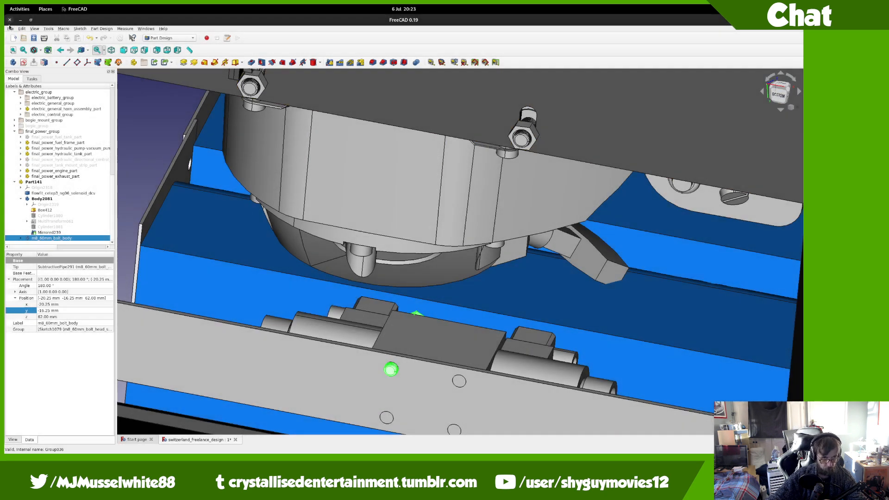
left_click(9, 29)
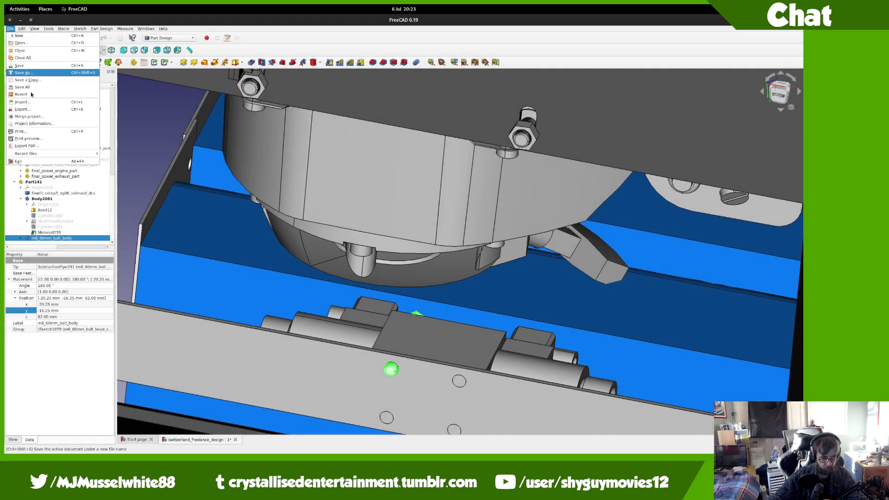
left_click(38, 116)
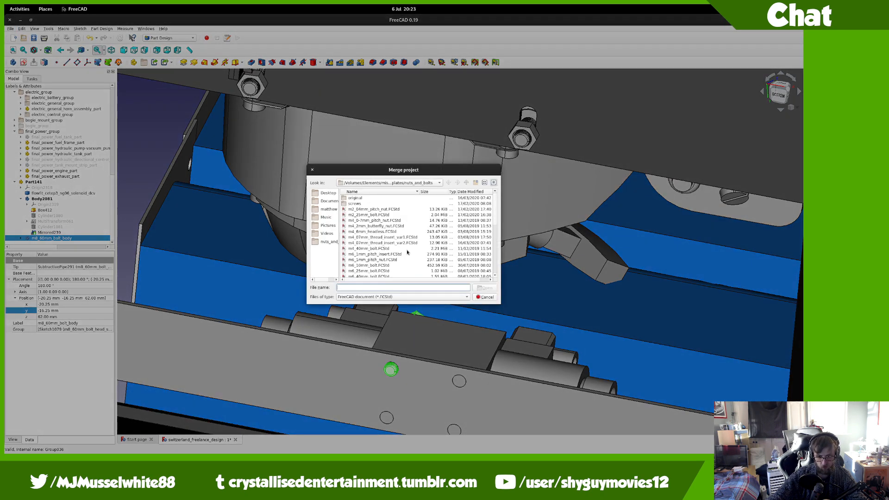
scroll(408, 252, "down", 2)
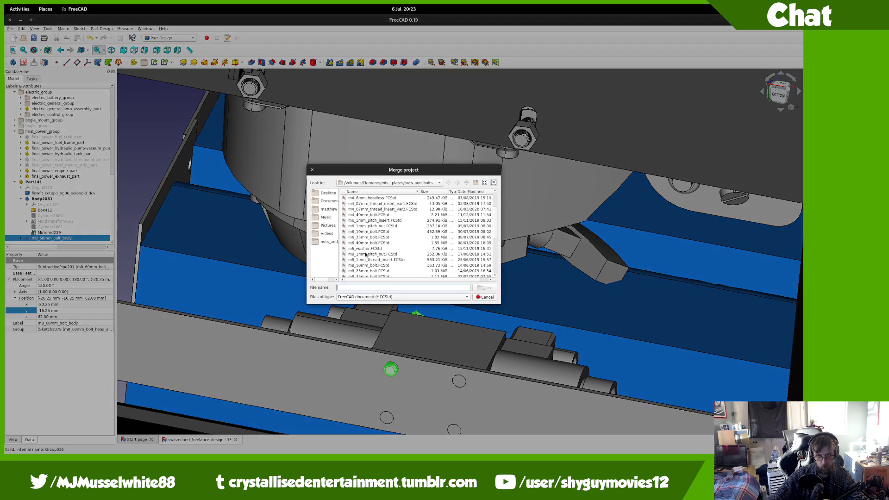
double_click(369, 254)
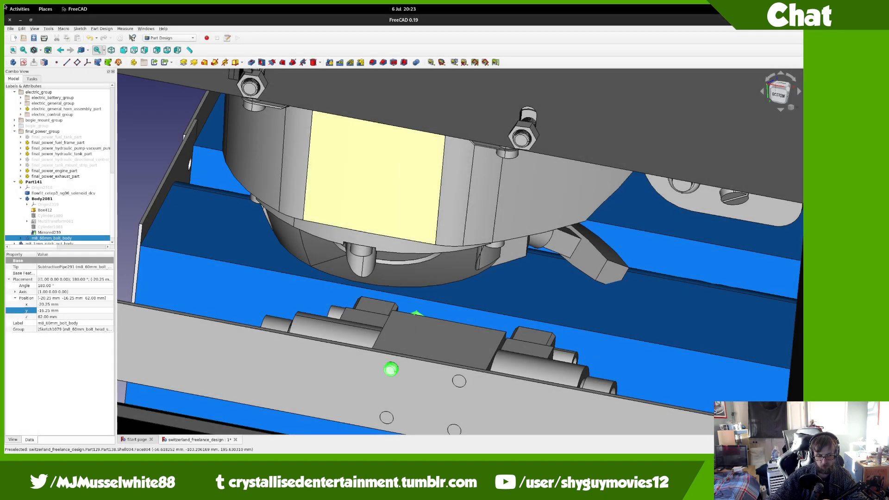
Step: Skip to the next music track in Firefox's YouTube window and return to FreeCAD
key("super")
left_click(492, 326)
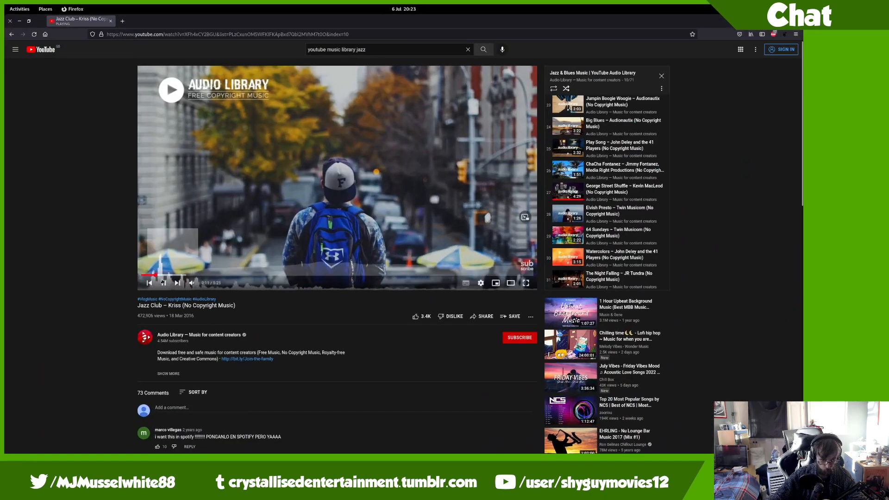
left_click(177, 283)
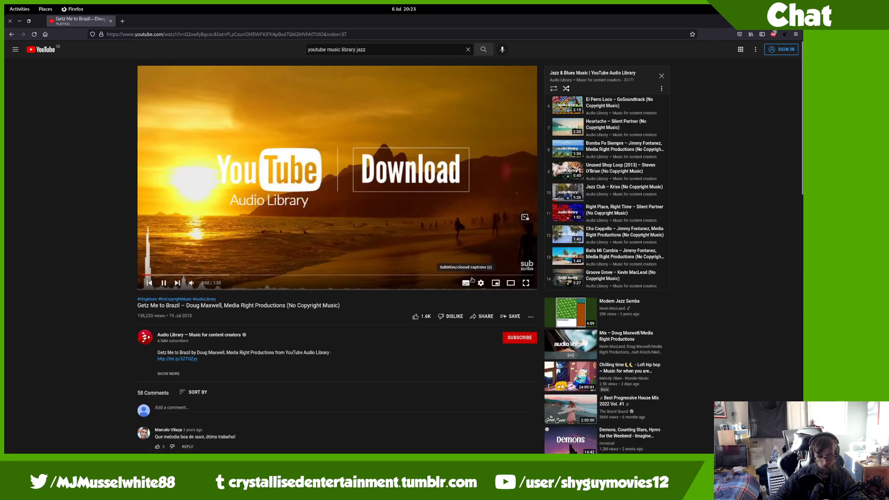
key("ctrl+alt+Right")
key("ctrl+alt+Left")
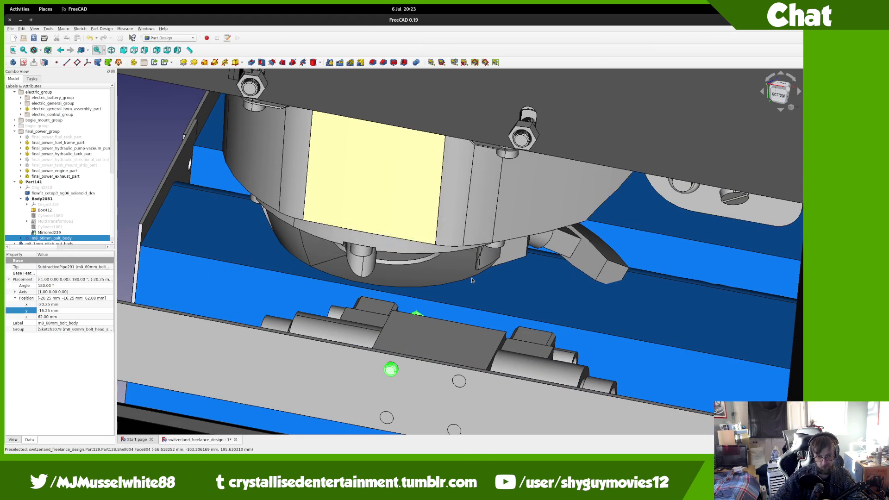
Step: Move m8_1mm_pitch_nut_body into Part141 in the tree
right_click(73, 242)
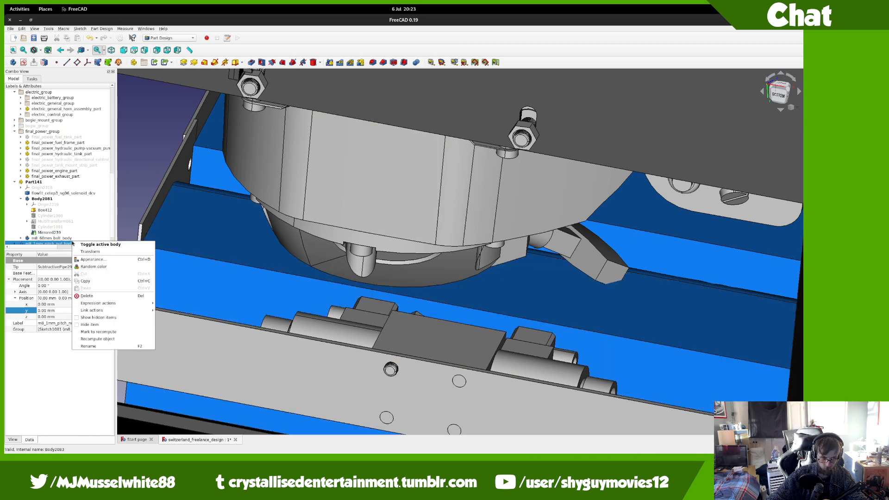
left_click(90, 252)
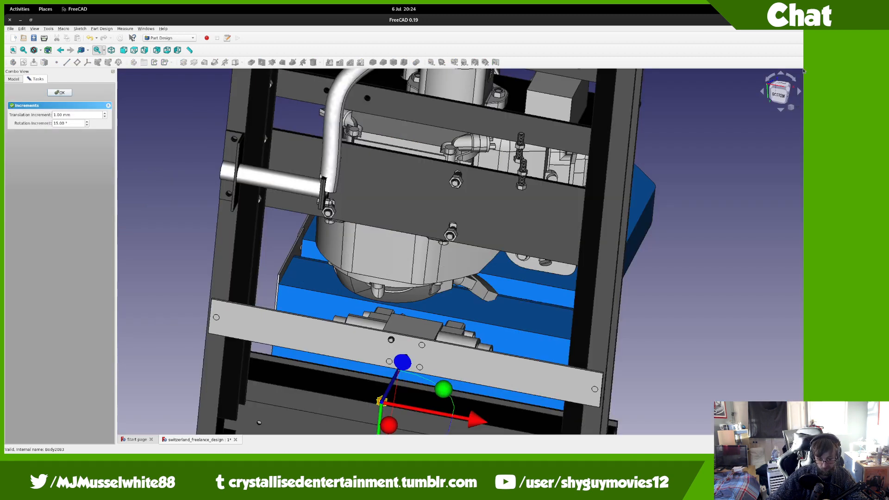
left_click(55, 94)
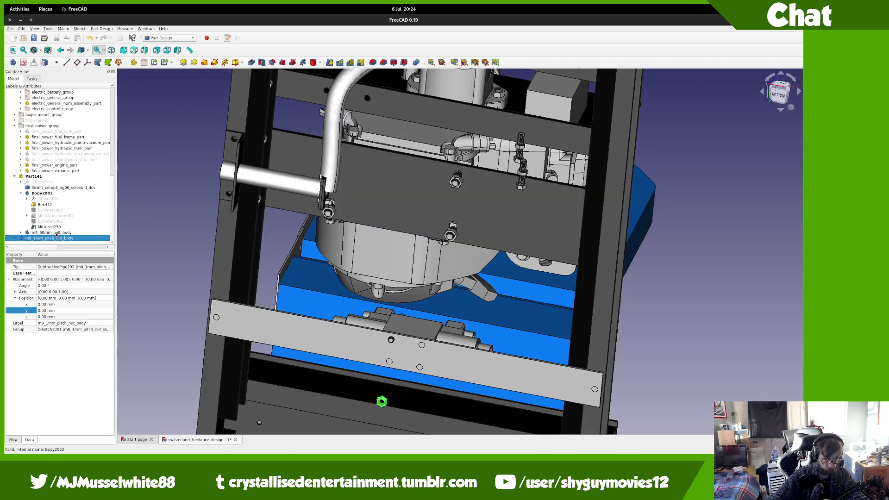
left_click_drag(56, 239, 57, 177)
Step: Transform the nut in Right view, flipping it 180° to face the plate
right_click(62, 240)
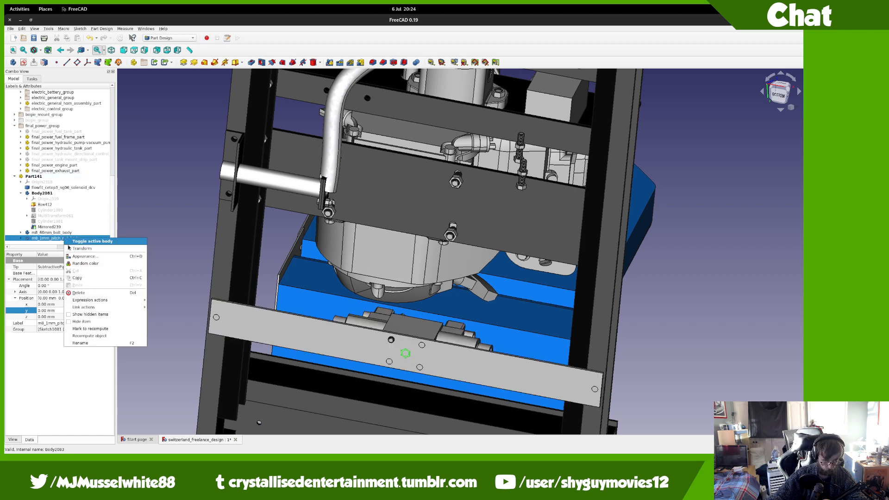
left_click(76, 248)
left_click(778, 86)
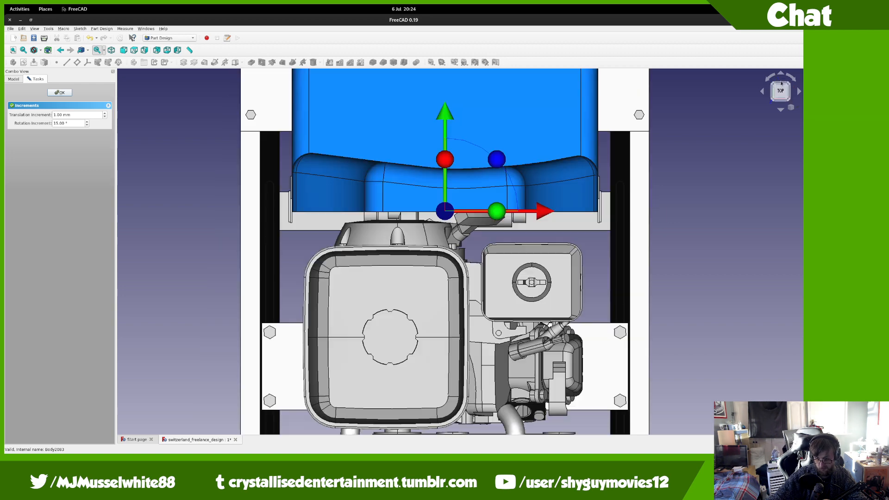
left_click(789, 91)
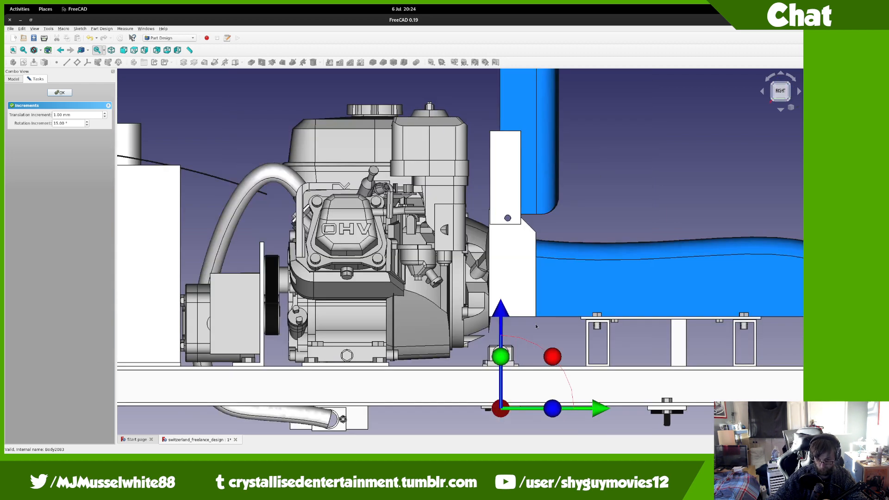
middle_click_drag(517, 357, 407, 209)
scroll(407, 209, "up", 5)
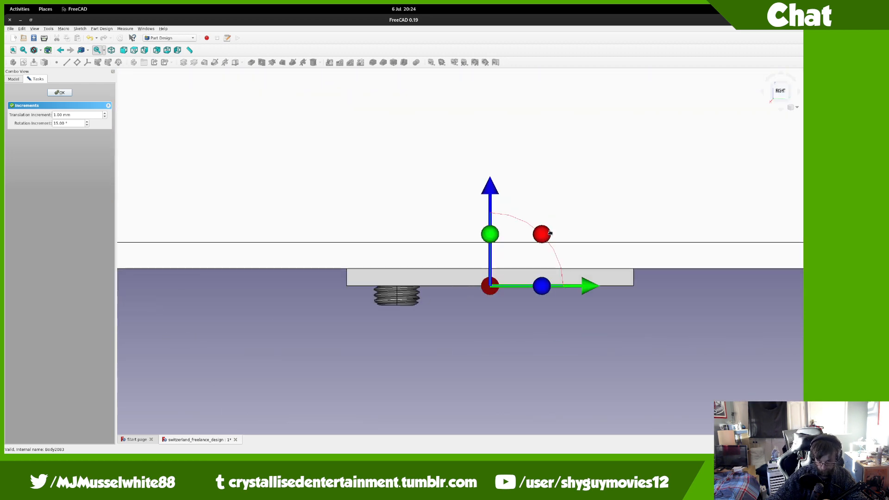
left_click_drag(550, 233, 431, 314)
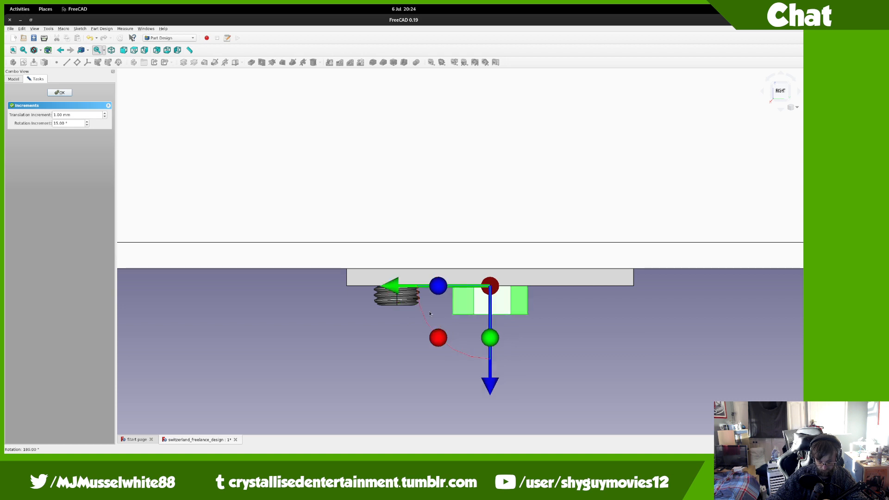
Step: Slide the nut 17 mm and 19 mm onto the first hole and lower it about 1 mm
left_click_drag(397, 289, 294, 275)
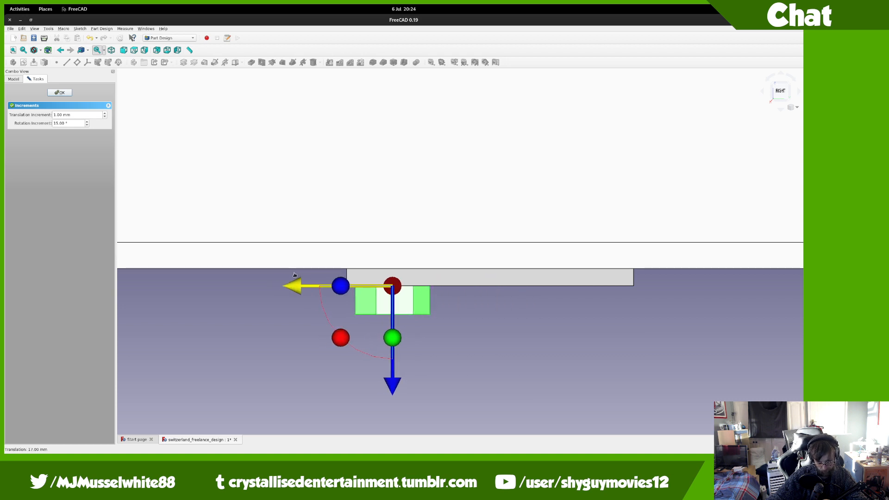
left_click(780, 102)
left_click_drag(420, 184, 311, 184)
left_click_drag(239, 88, 239, 93)
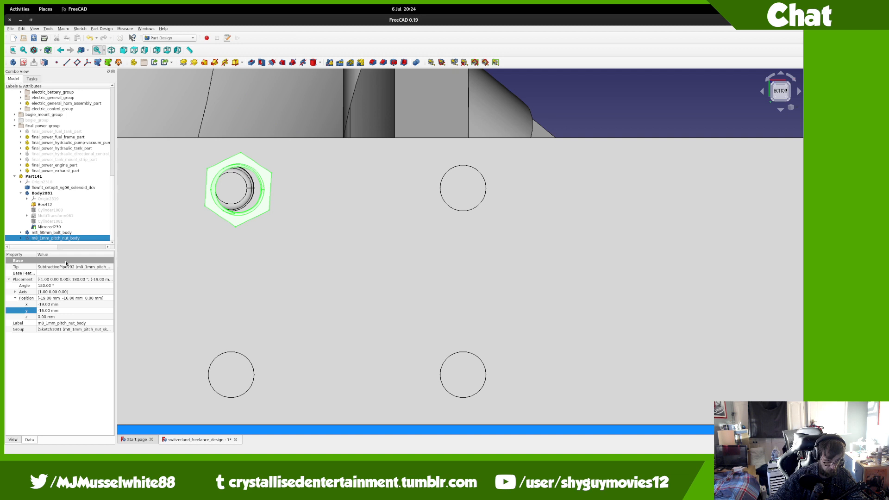
Step: Set the nut's position to y -16.25 mm and x -20.25 mm, then start transforming the 60 mm bolt
left_click(47, 311)
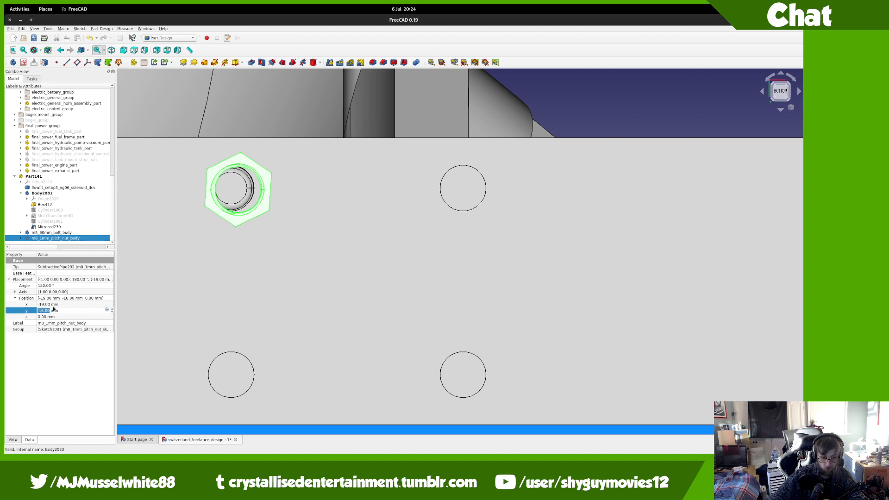
type("25")
key("Return")
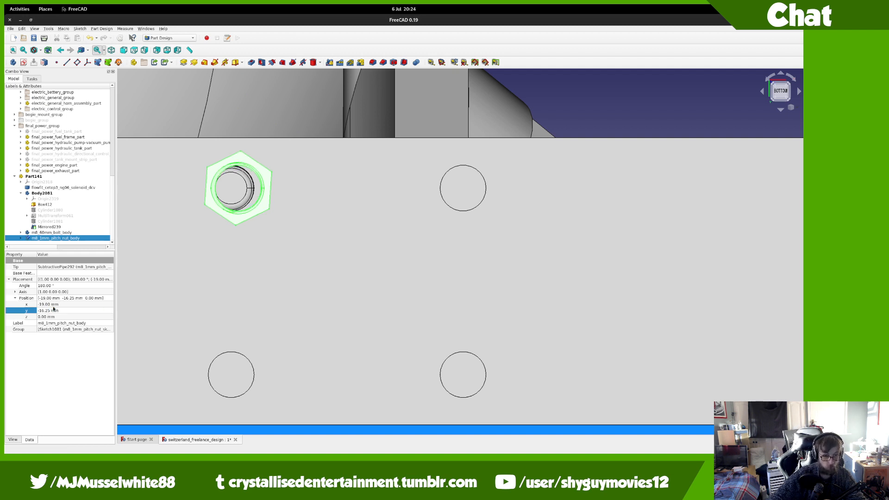
left_click(47, 310)
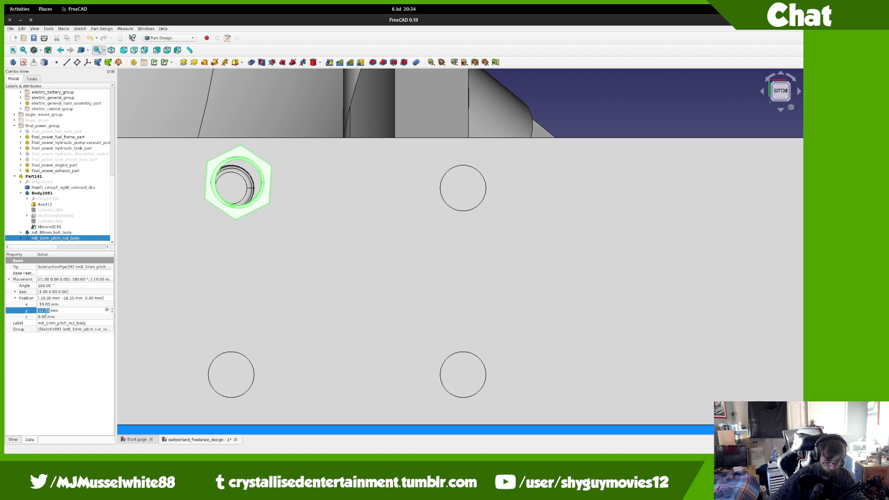
left_click(47, 304)
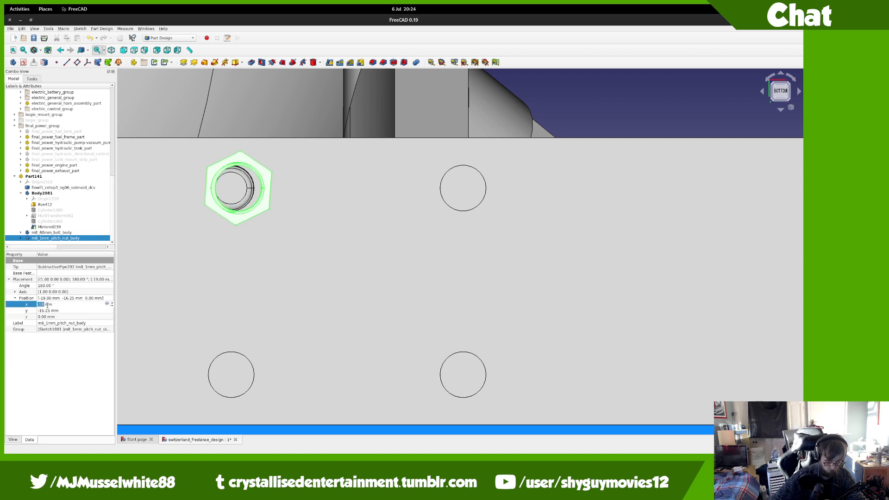
scroll(47, 305, "down", 1)
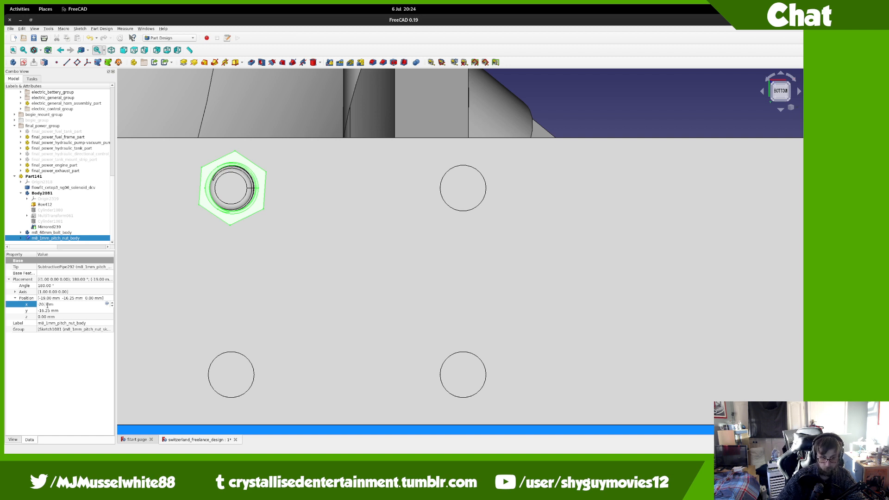
type("-20.25")
key("Return")
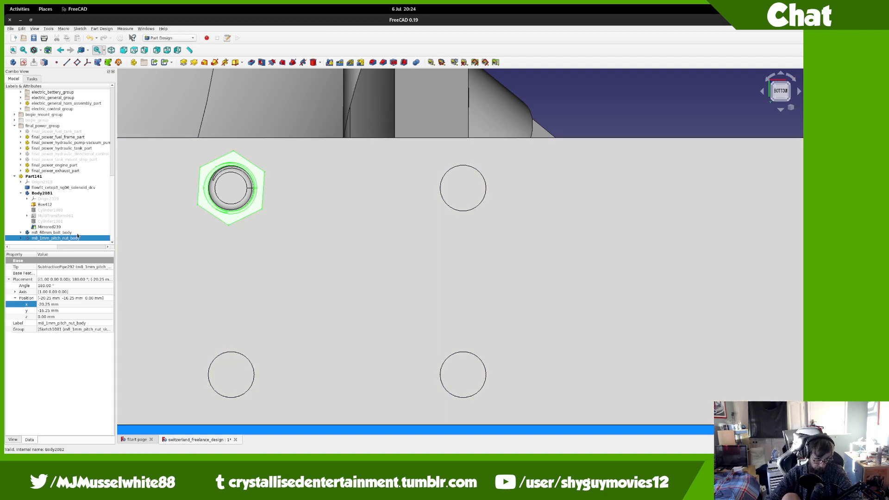
right_click(77, 232)
left_click(93, 244)
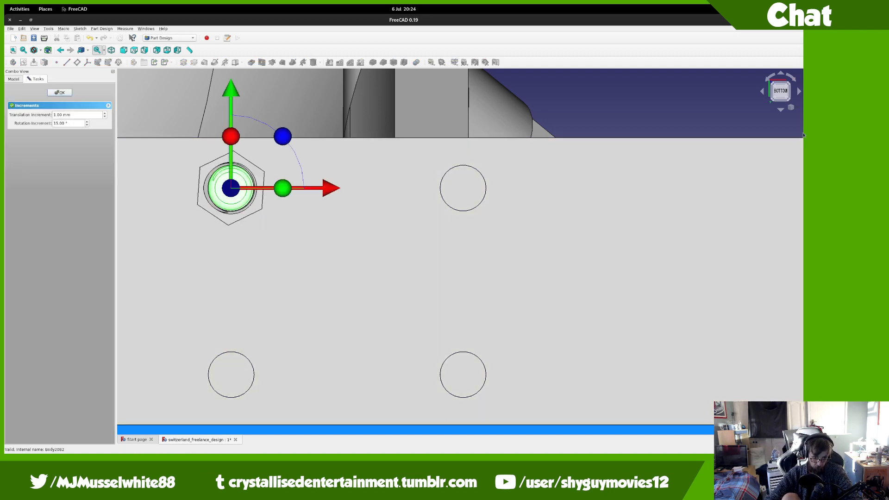
Step: In Left wireframe view with a 0.1 mm increment, lower the bolt about 0.4 mm and confirm
left_click(772, 92)
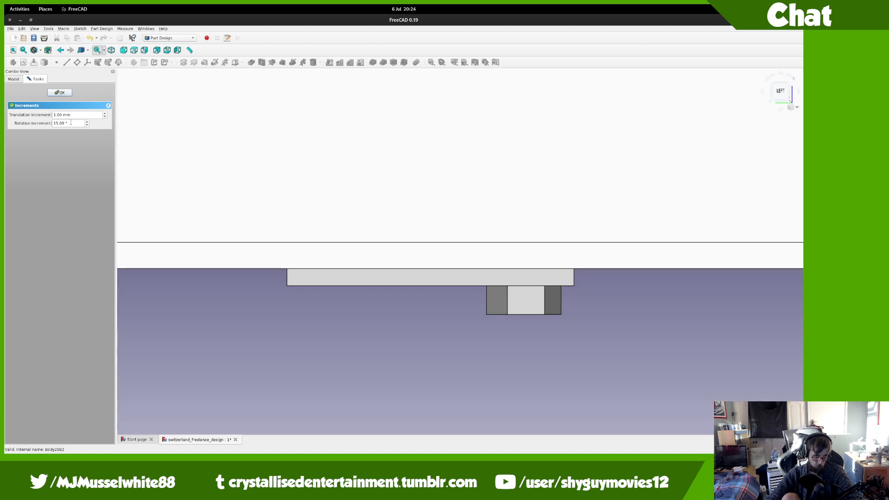
left_click(55, 116)
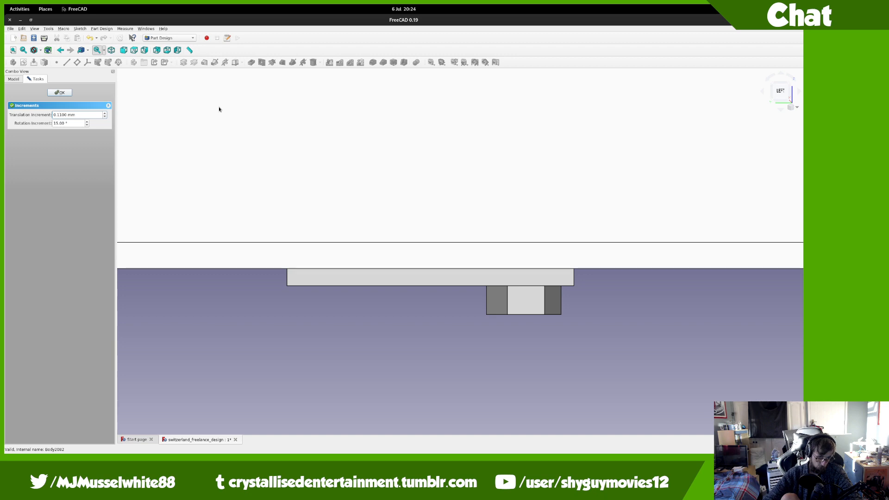
left_click(41, 50)
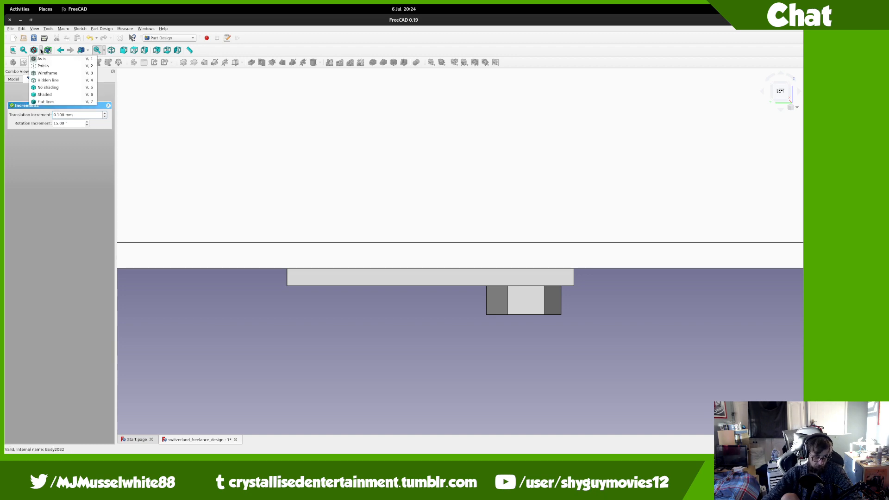
left_click(46, 73)
scroll(396, 392, "up", 2)
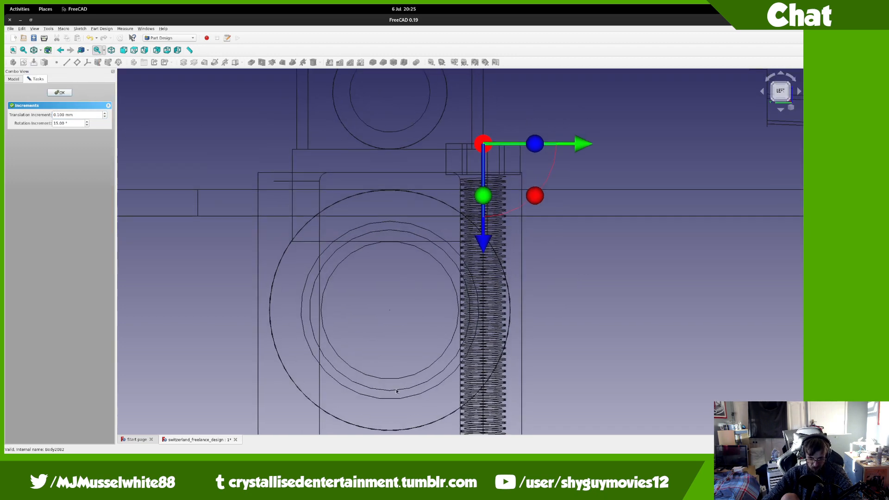
scroll(505, 204, "up", 3)
left_click_drag(455, 157, 457, 163)
scroll(478, 305, "down", 6)
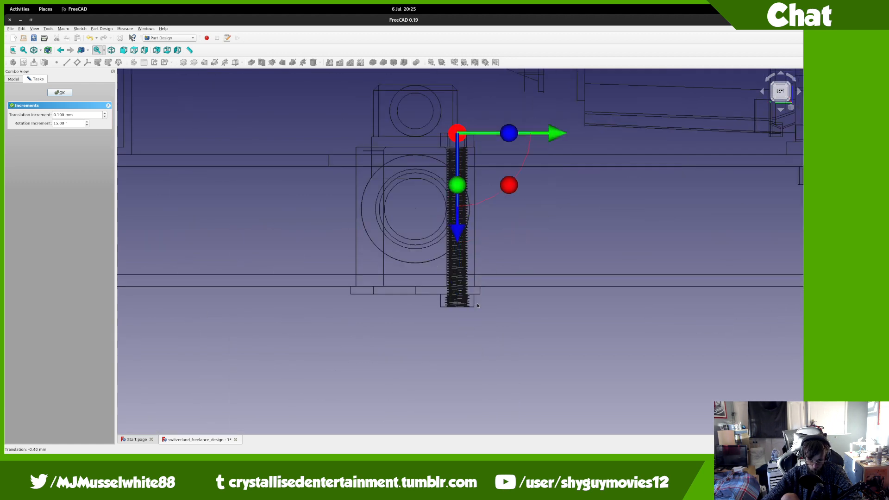
scroll(478, 305, "up", 3)
left_click(59, 92)
scroll(340, 244, "down", 5)
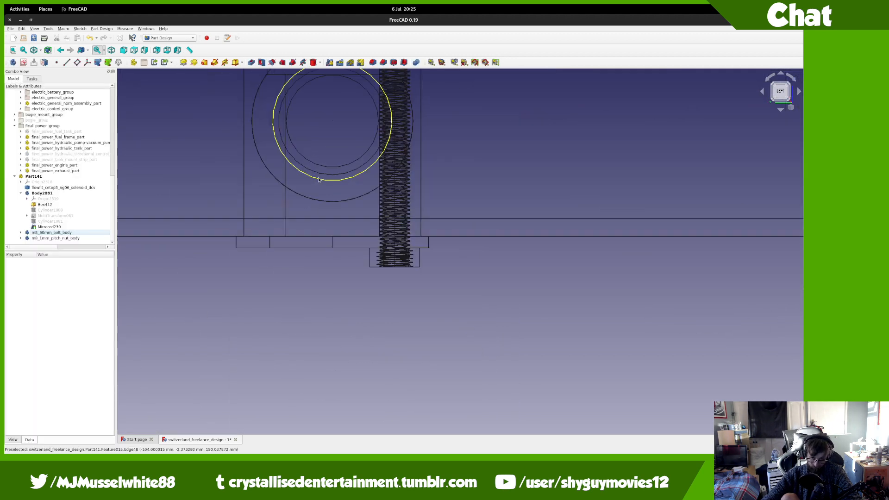
Step: Return to Shaded display and clone the bolt and nut as Body2084 and Body2085, selecting both clones
left_click(40, 51)
left_click(49, 65)
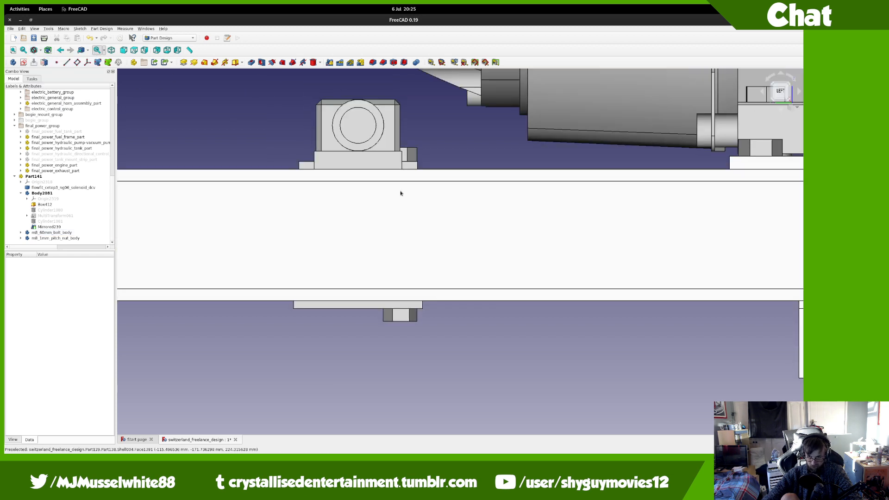
left_click(73, 232)
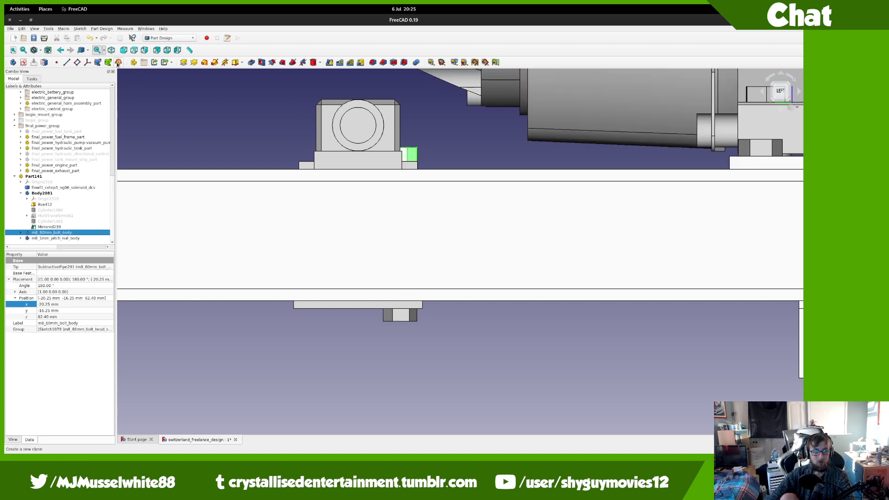
key("Down")
scroll(51, 227, "down", 1)
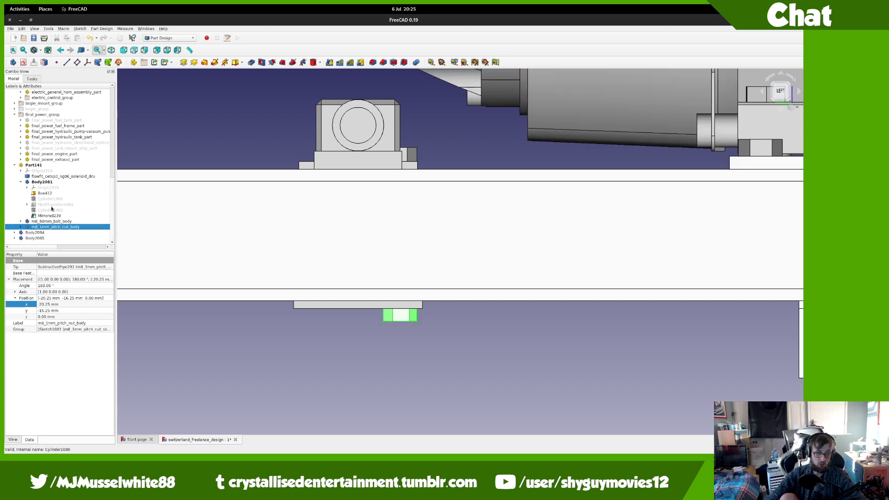
left_click(46, 233)
left_click(47, 238, "ctrl")
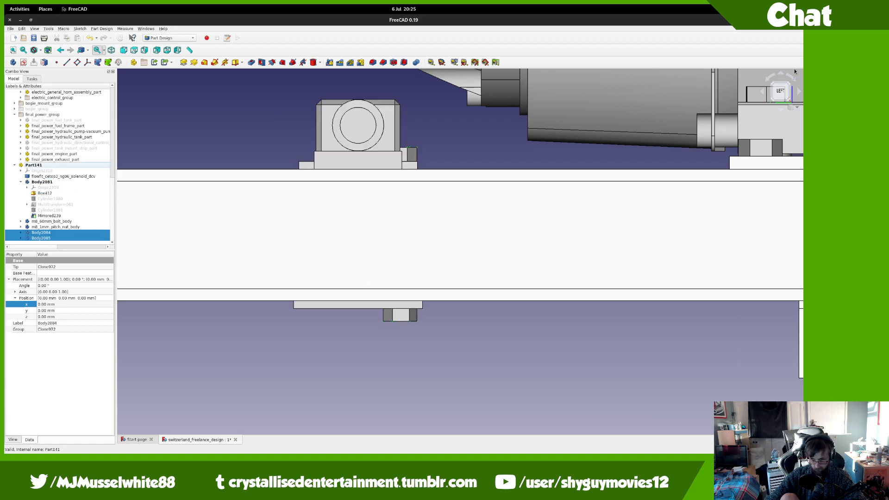
Step: From the bottom view, step the clones' y position toward the lower hole
key("5")
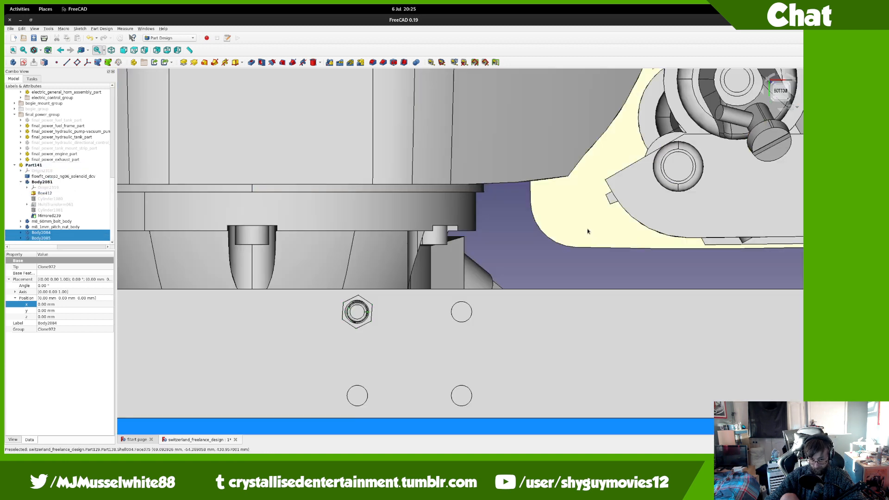
left_click(50, 311)
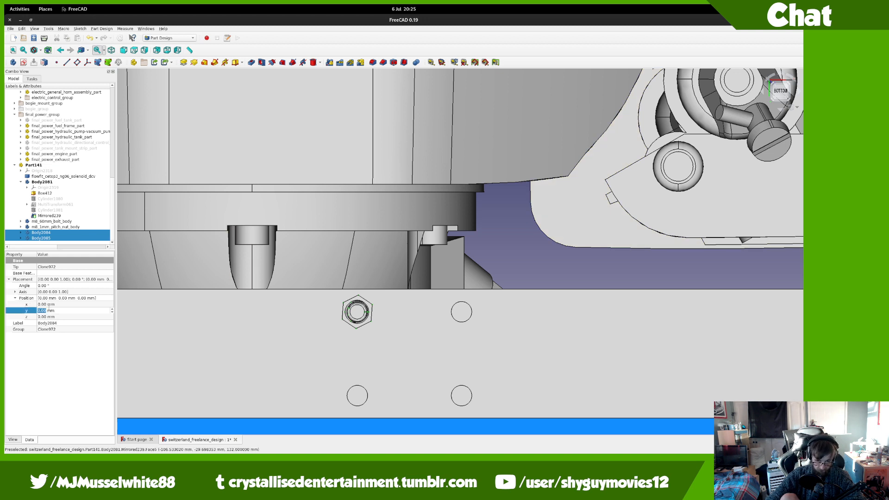
key("Down")
key("Down")
key("Down")
key("Down")
key("Down")
key("Down")
key("Down")
key("Down")
key("Down")
key("Down")
key("Down")
key("Down")
key("Down")
key("Down")
key("Down")
key("Down")
key("Up")
key("Up")
key("Up")
key("Up")
key("Up")
key("Up")
key("Up")
key("Up")
key("Up")
key("Up")
key("Up")
key("Up")
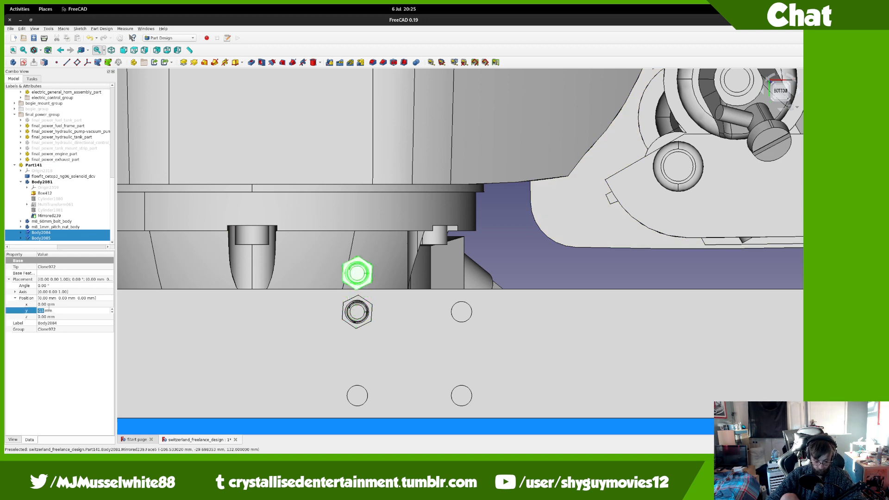
key("Up")
key("Up")
key("Up")
key("Up")
key("Up")
key("Up")
key("Up")
key("Up")
key("Up")
key("Up")
key("Up")
key("Up")
key("Up")
key("Up")
key("Up")
key("Up")
key("Up")
key("Up")
key("Up")
key("Up")
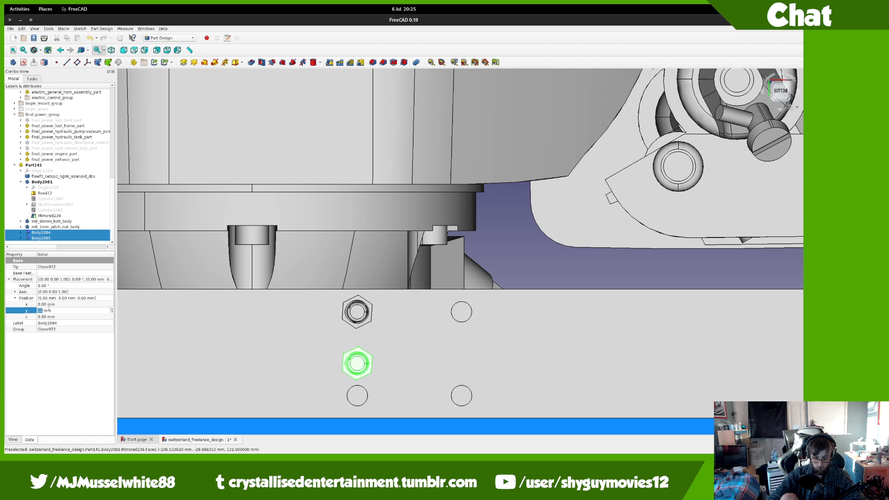
Step: Set the clones' y position to 32.5 mm in wireframe view
key("Up")
key("Up")
key("Up")
key("Up")
key("Up")
key("Up")
key("Up")
key("Down")
key("Down")
key("Down")
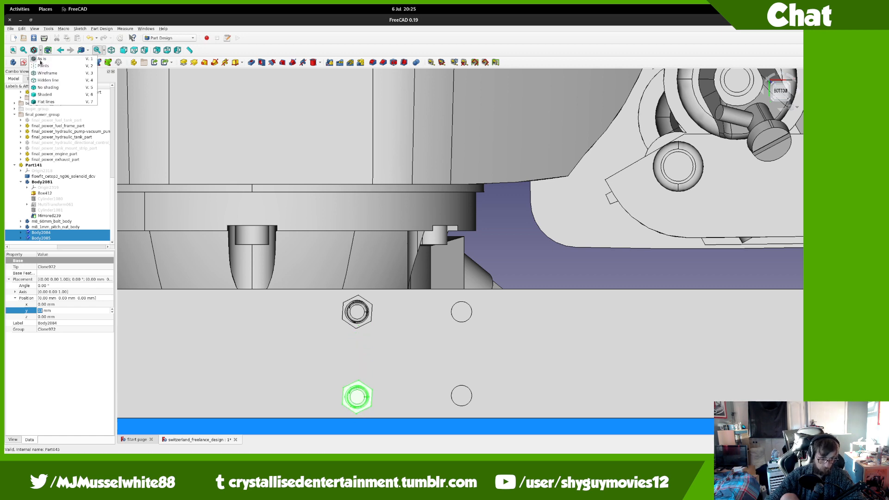
key("v")
key("3")
scroll(315, 251, "up", 5)
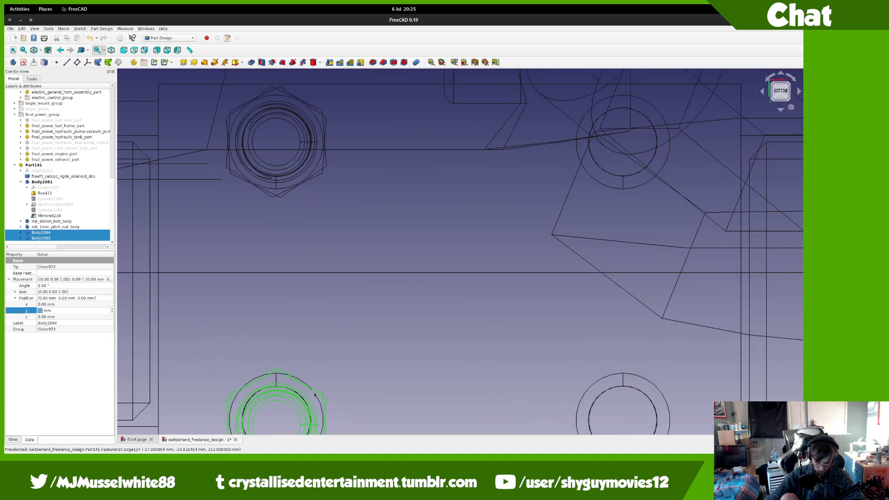
left_click(77, 310)
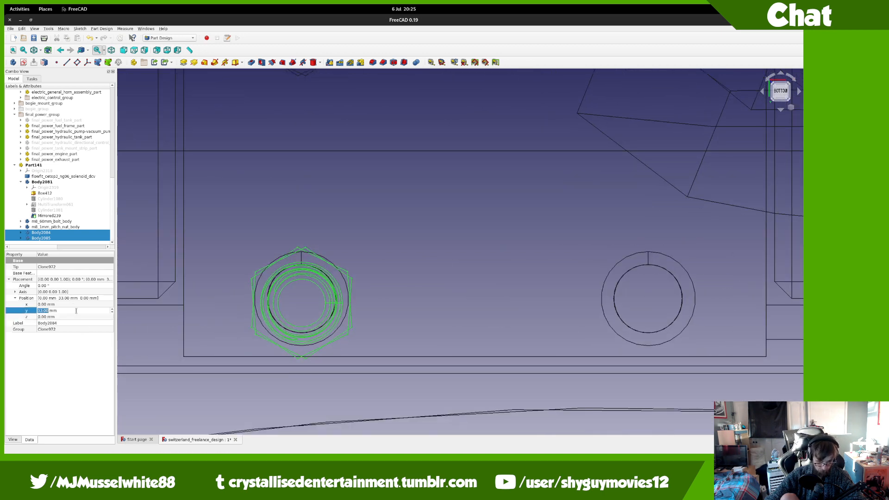
type("32")
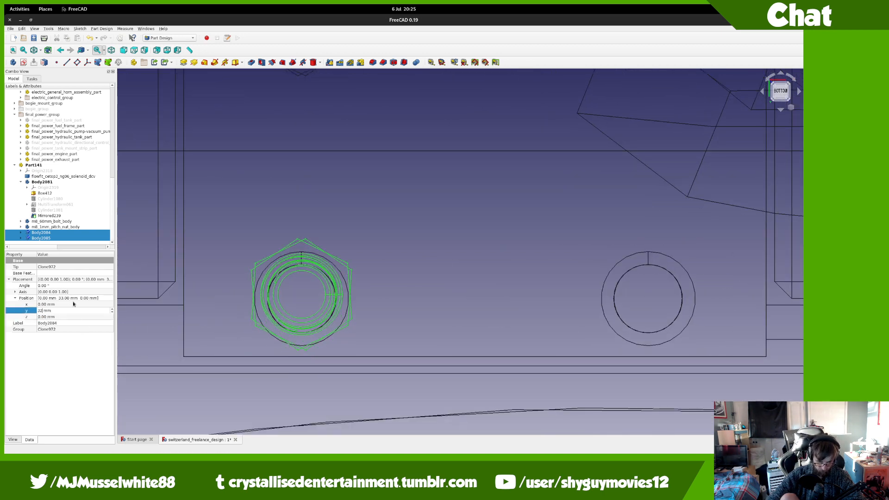
type(".")
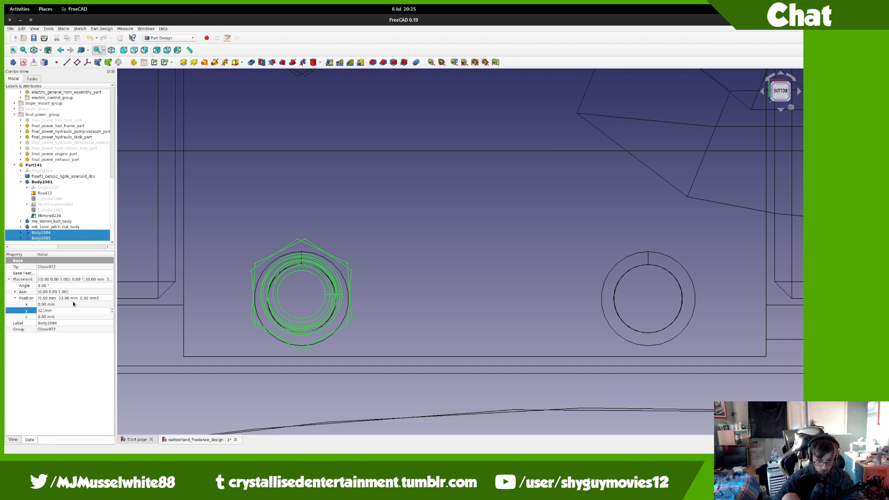
type("50")
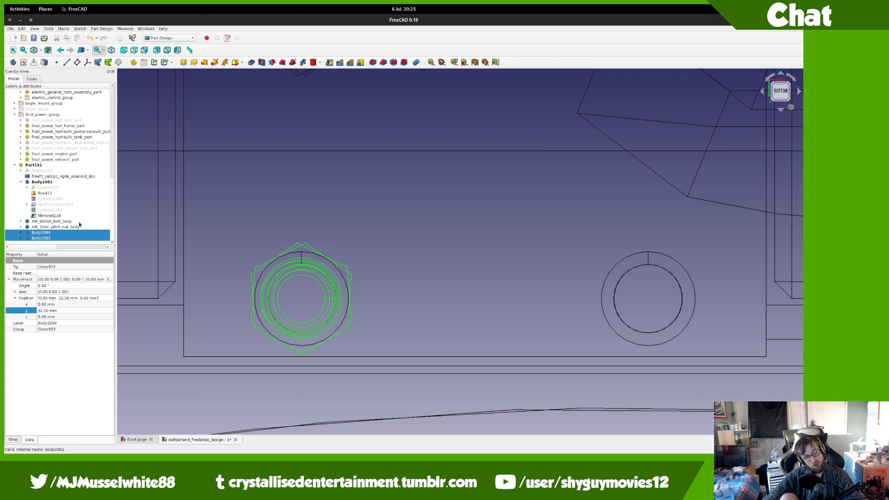
Step: Clone the bolt and nut bodies again, producing Body2086–Body2089
left_click(70, 222)
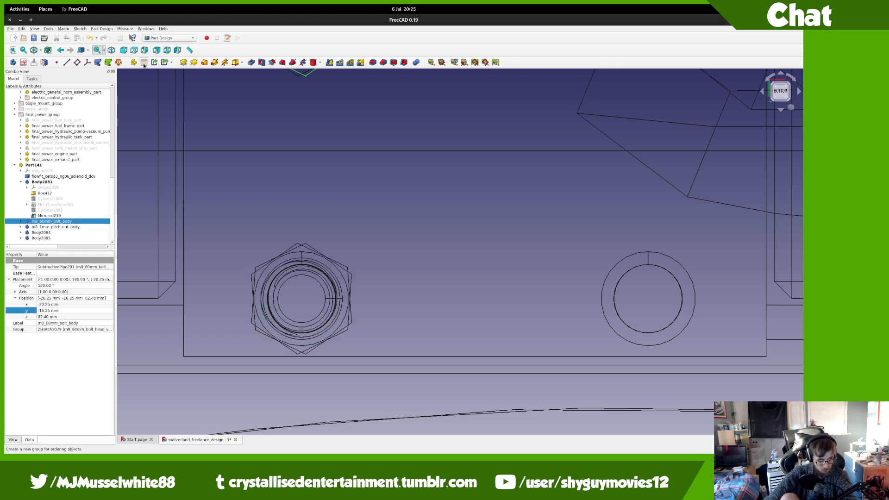
left_click(119, 62)
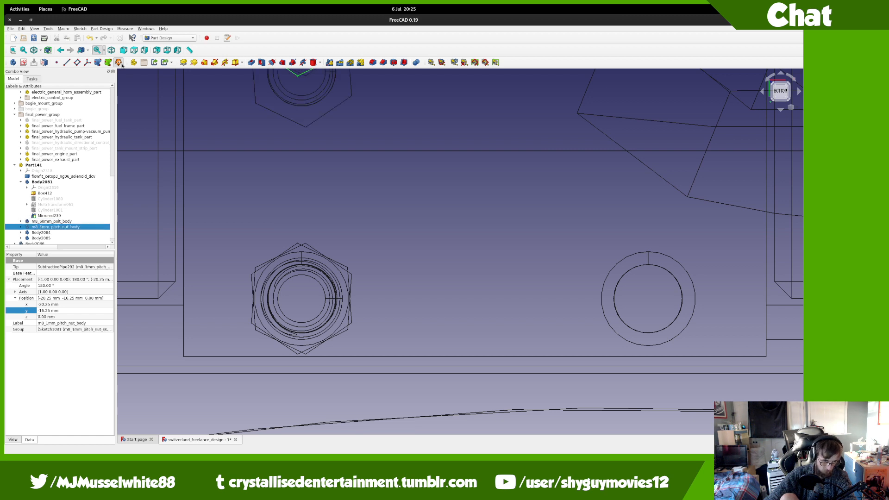
left_click(119, 62)
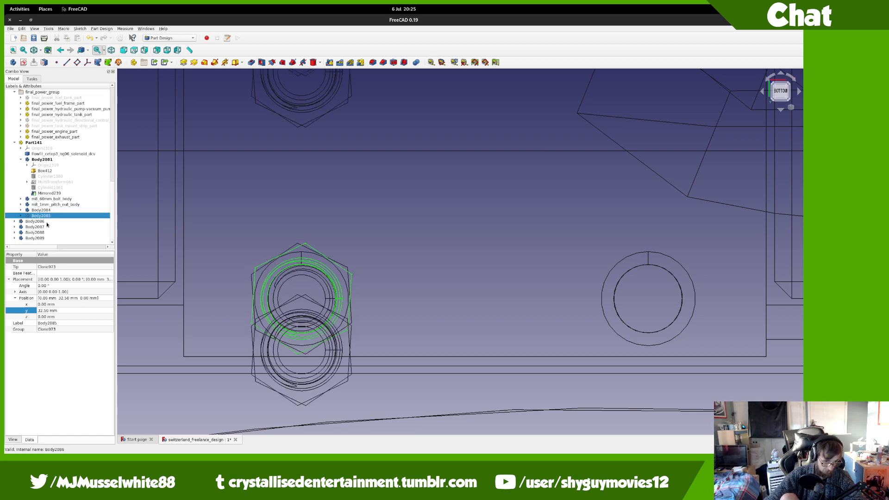
Step: Select clones Body2086–Body2089 and move them into Part141
left_click(47, 222)
left_click(48, 238, "shift")
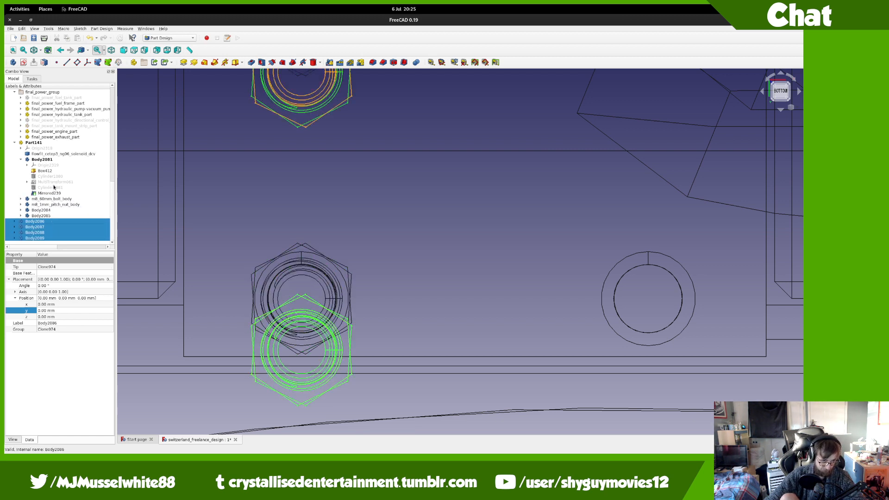
left_click_drag(53, 187, 50, 144)
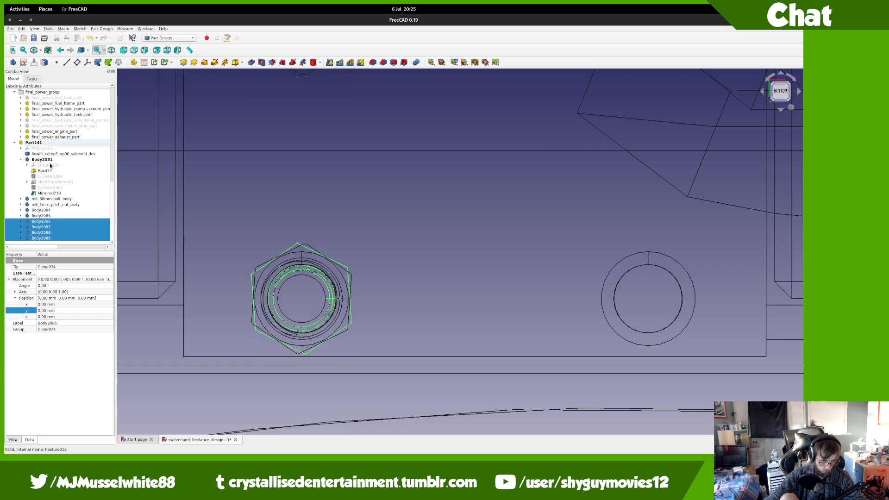
Step: Set the new clones' x position to 40.50 mm, seating them in the right-hand holes
left_click(48, 305)
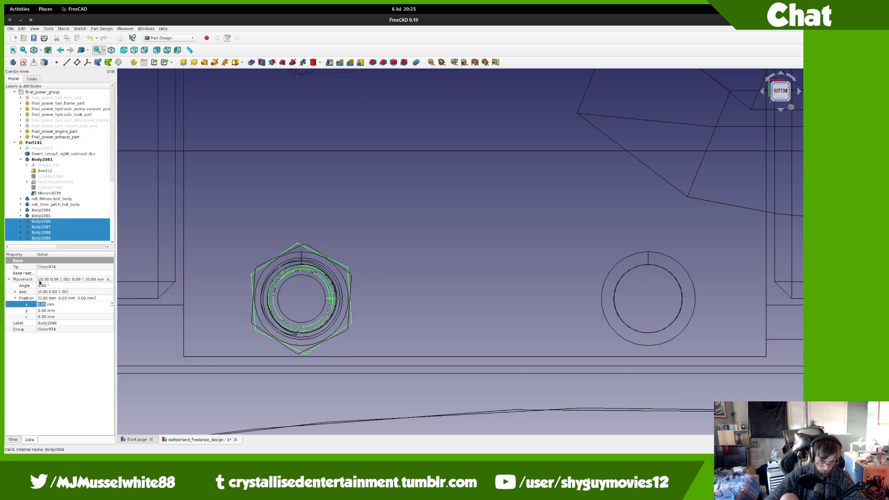
key("Down")
key("Up")
key("Up")
key("Up")
key("Up")
key("Up")
key("Up")
key("Up")
key("Up")
key("Up")
key("Up")
key("Up")
key("Up")
key("Up")
key("Up")
key("Up")
key("Up")
key("Up")
key("Up")
key("Up")
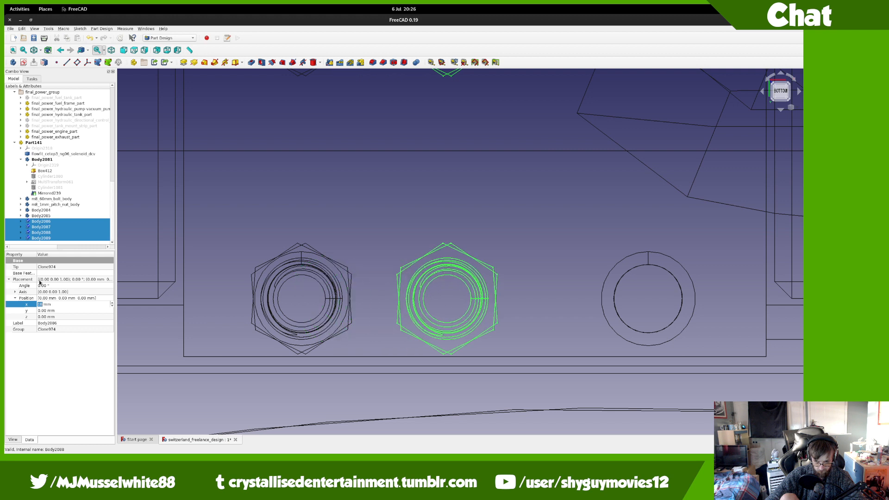
key("Up")
key("Up")
key("Up")
key("Up")
key("Up")
key("Up")
key("Up")
key("Up")
key("Up")
key("Up")
key("Up")
key("Up")
key("Up")
key("Up")
key("Up")
key("Up")
key("Up")
key("Up")
key("Up")
key("Up")
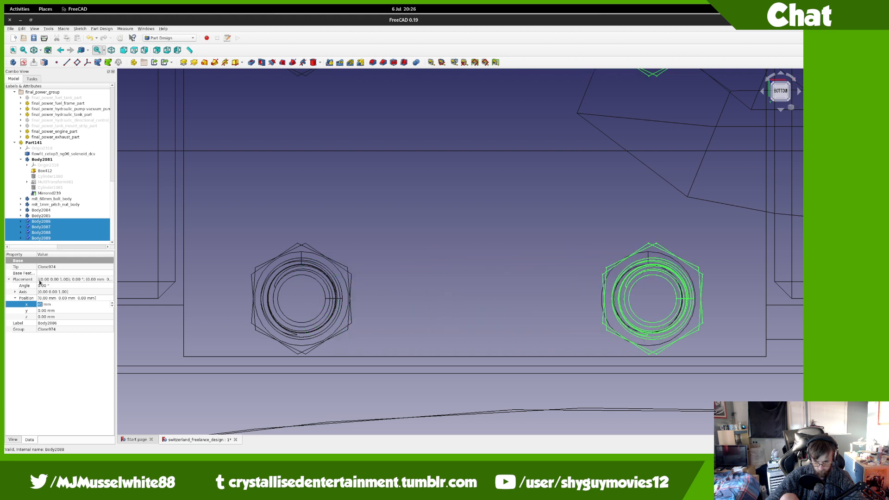
key("Down")
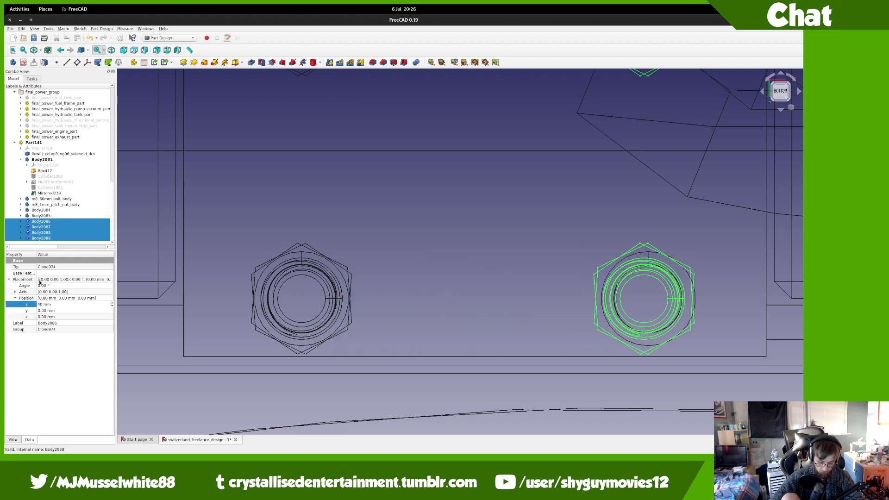
type(".5")
key("Return")
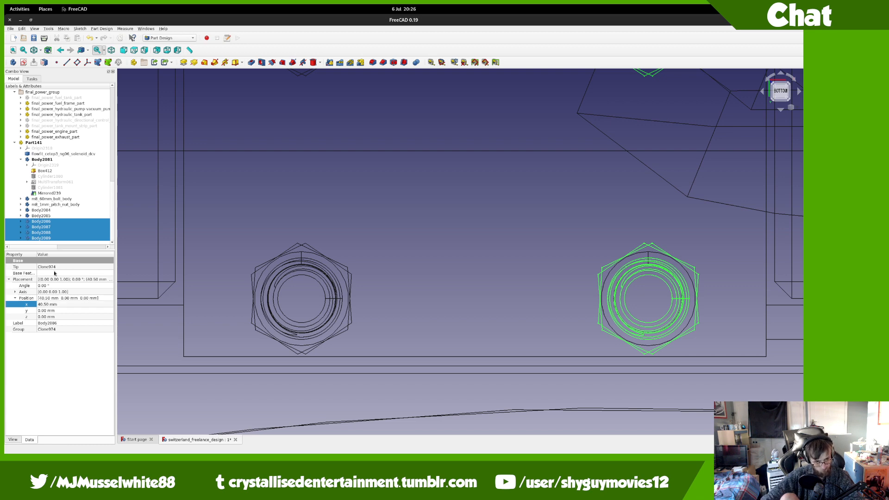
scroll(364, 153, "down", 5)
scroll(361, 169, "down", 2)
scroll(385, 232, "up", 4)
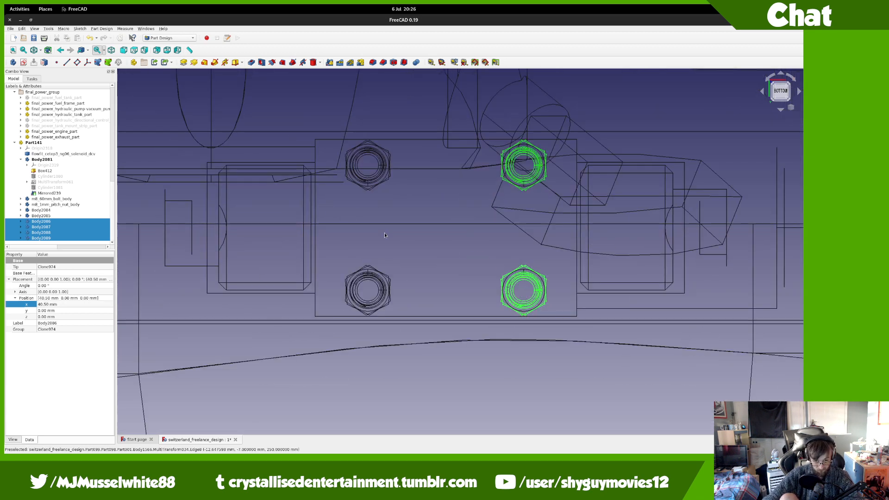
Step: Rename the first two bolt bodies to m8_60mm_bolt_body1 and m8_60mm_bolt_body2
left_click(52, 199)
left_click(52, 199)
key("ctrl+c")
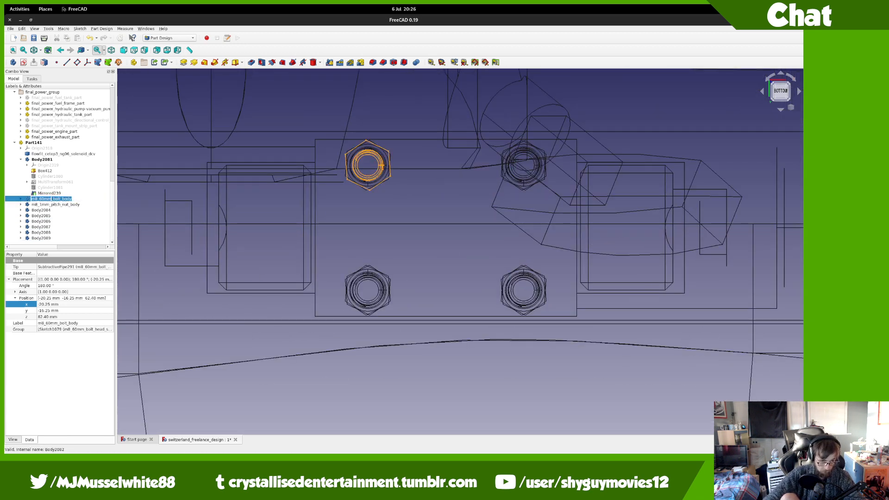
left_click(52, 199)
key("Return")
key("Down")
key("Down")
key("F2")
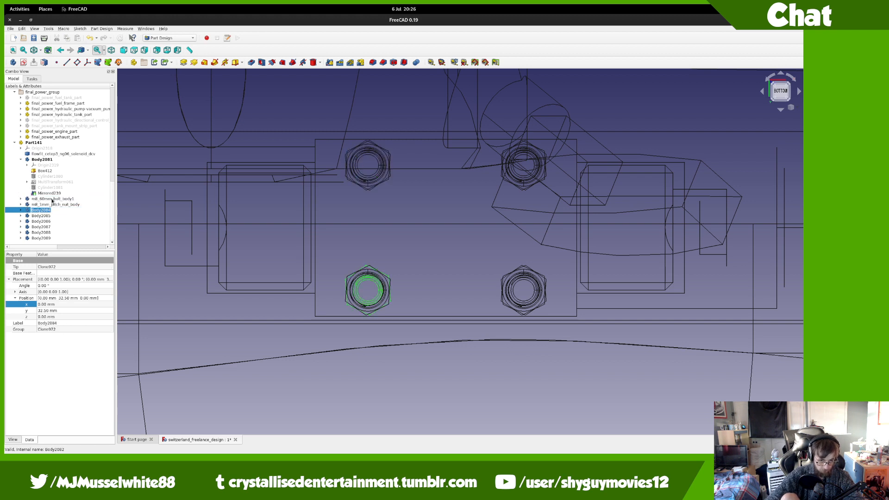
key("ctrl+v")
key("Return")
Step: Rename bolt bodies Body2086 and Body2088 to m8_60mm_bolt_body3 and m8_60mm_bolt_body4
key("Down")
key("Down")
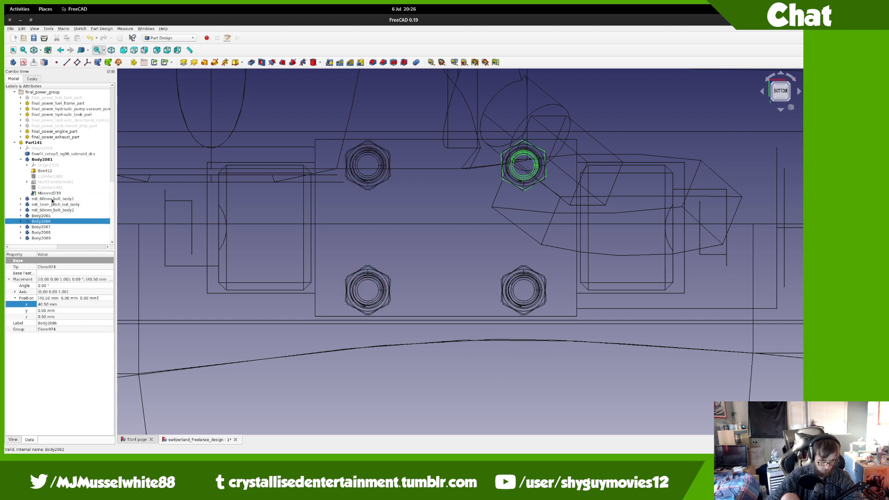
key("F2")
key("ctrl+v")
type("3")
key("Return")
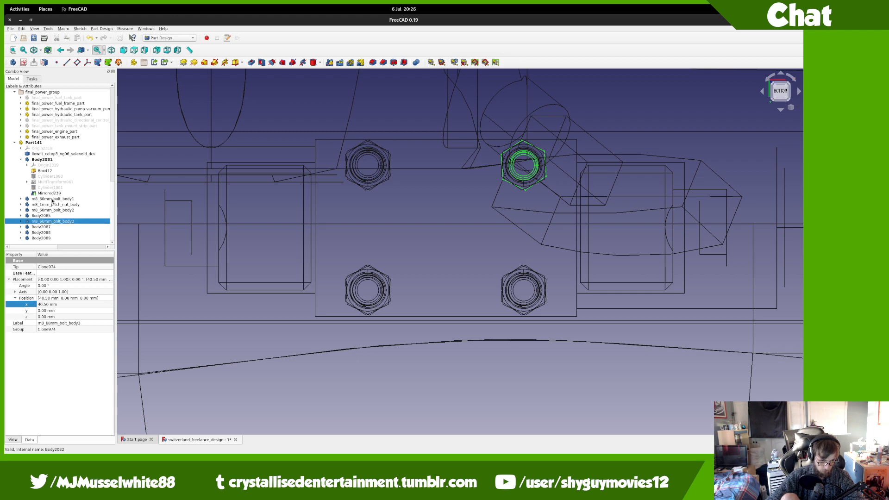
key("Down")
key("Down")
key("F2")
key("ctrl+v")
type("5")
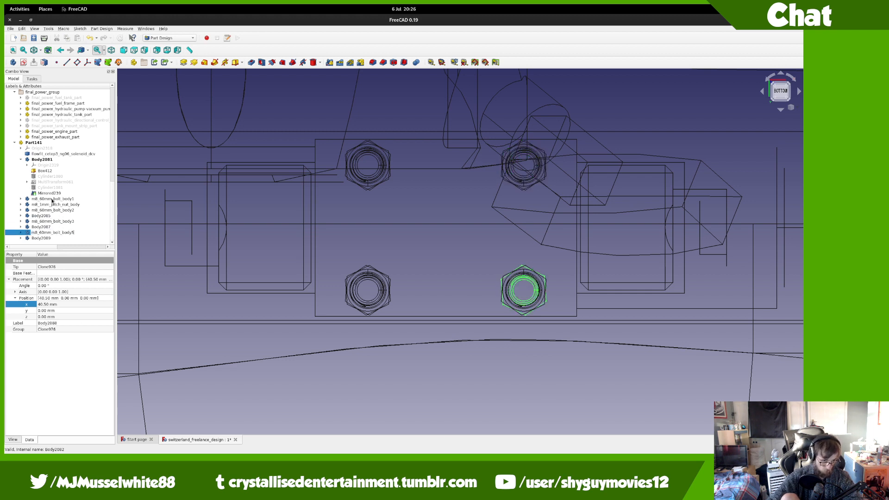
key("BackSpace")
type("4")
key("Return")
key("Up")
key("Up")
key("Up")
key("Up")
key("Up")
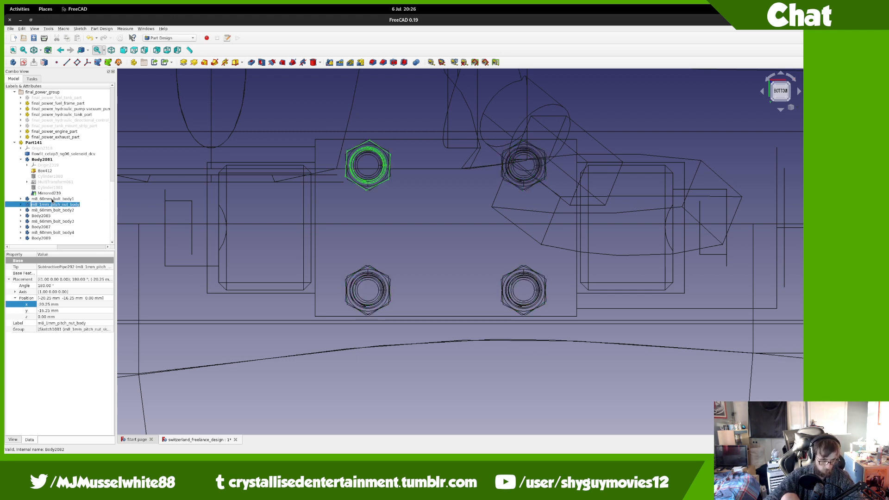
Step: Review the nut label m8_1mm_pitch_nut_body60, then start and cancel renaming nut Body2085
key("End")
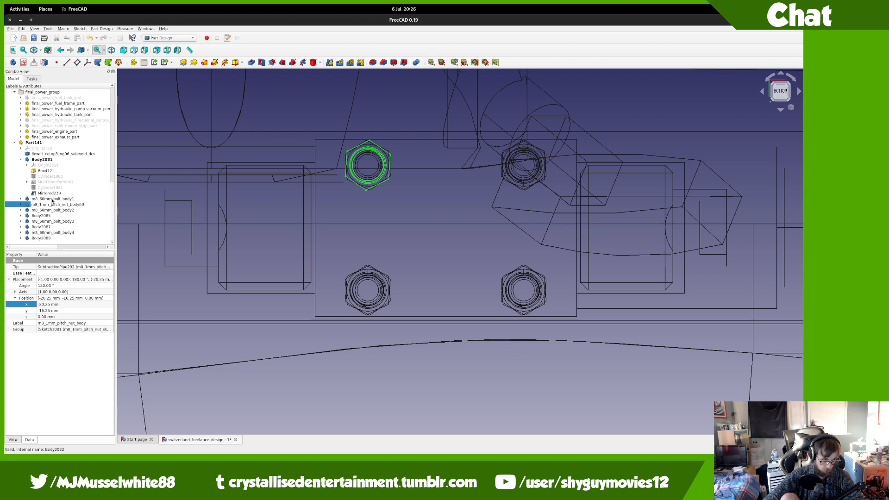
key("Return")
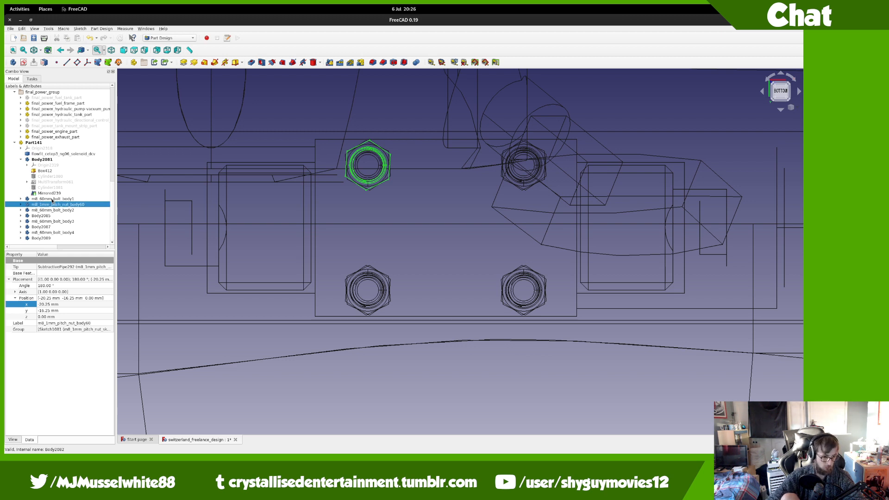
key("Down")
key("Down")
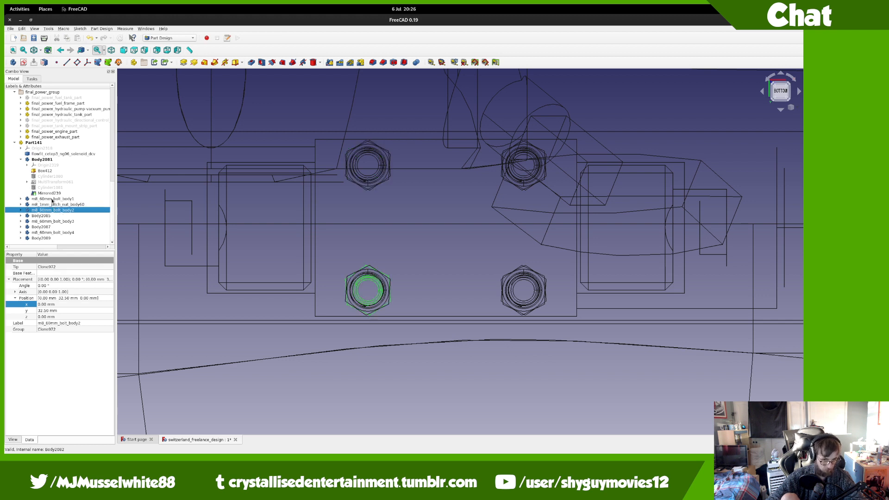
key("F2")
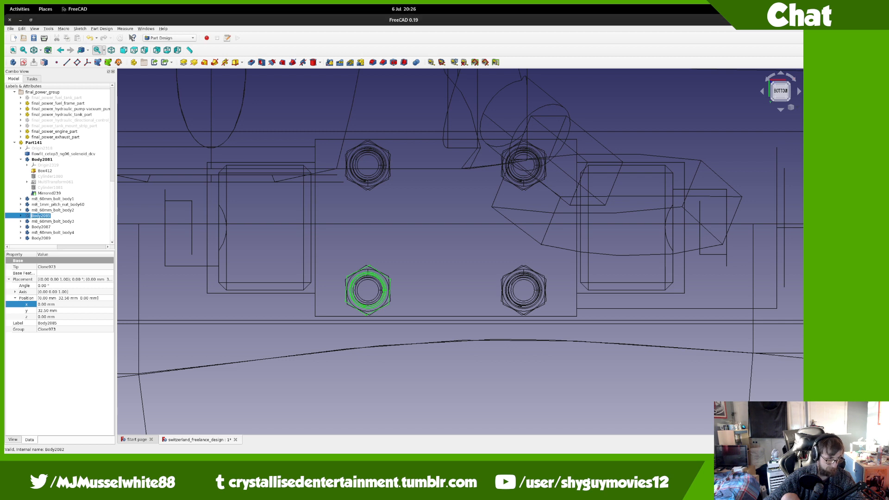
key("Escape")
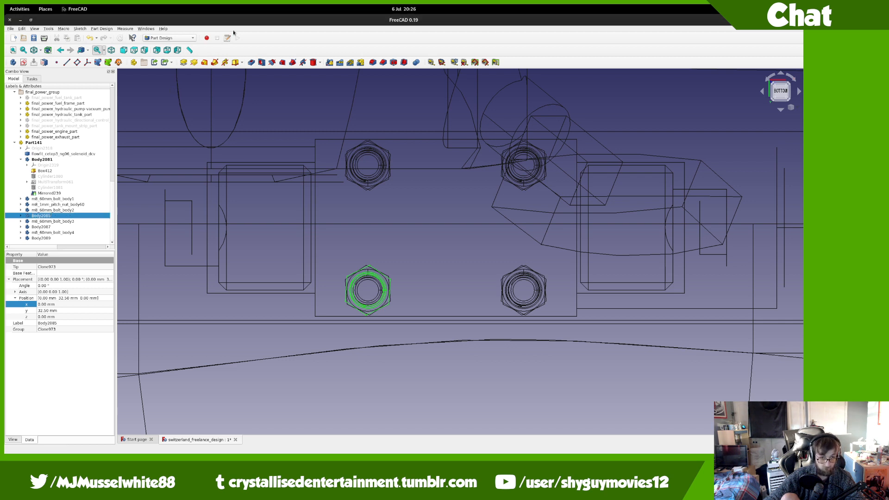
Step: Replace the wrong trailing number on the first nut's m8_1mm_pitch_nut_body label
left_click(67, 205)
key("F2")
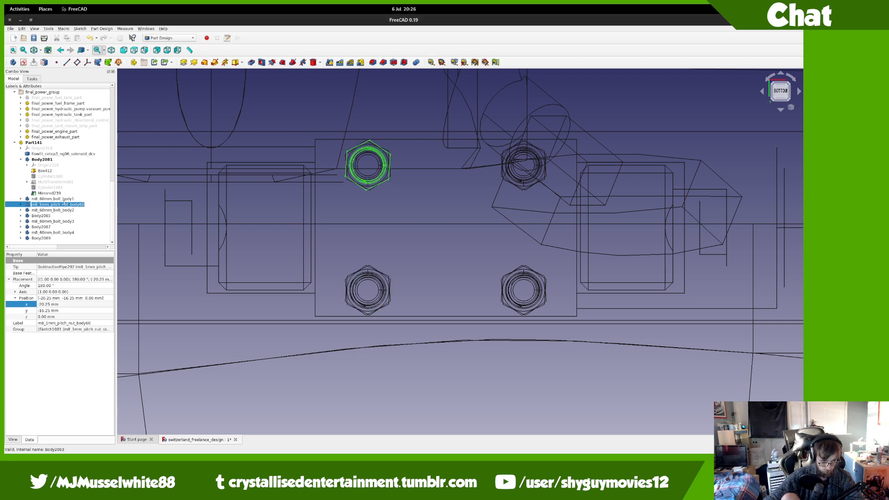
key("End")
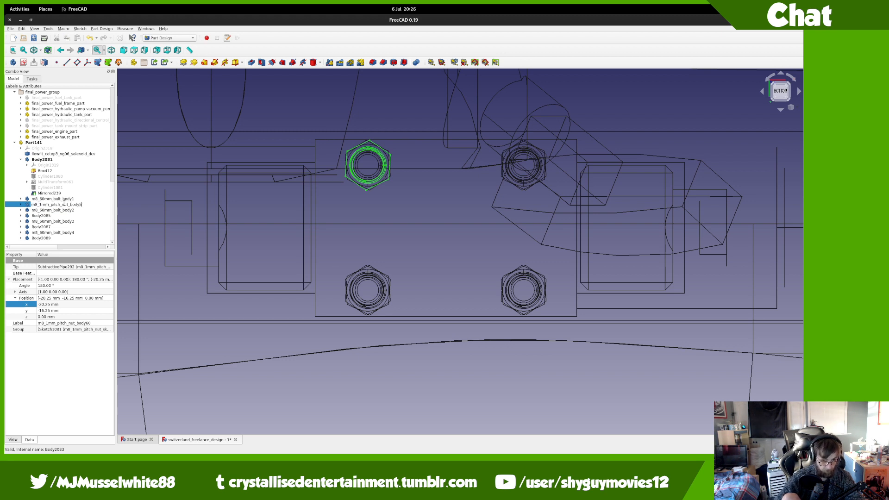
key("BackSpace")
type("6")
key("Return")
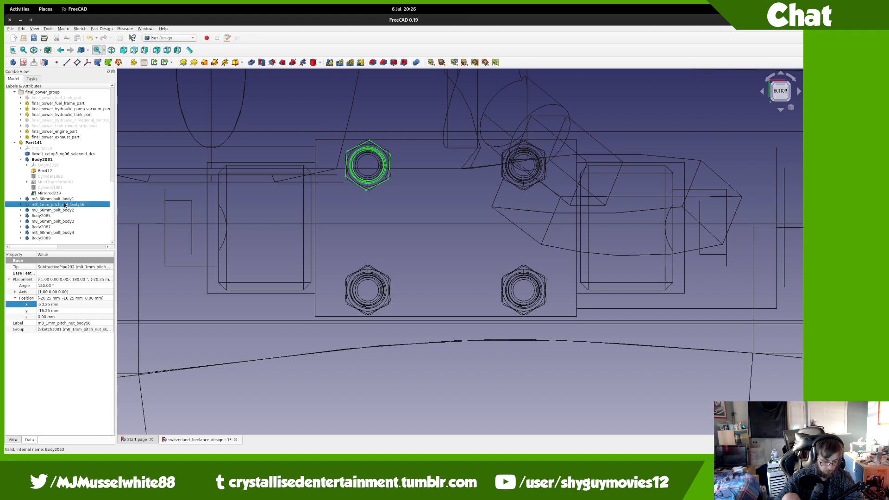
Step: Finalize the first nut's label as m8_1mm_pitch_nut_body55
key("F2")
key("ctrl+c")
key("End")
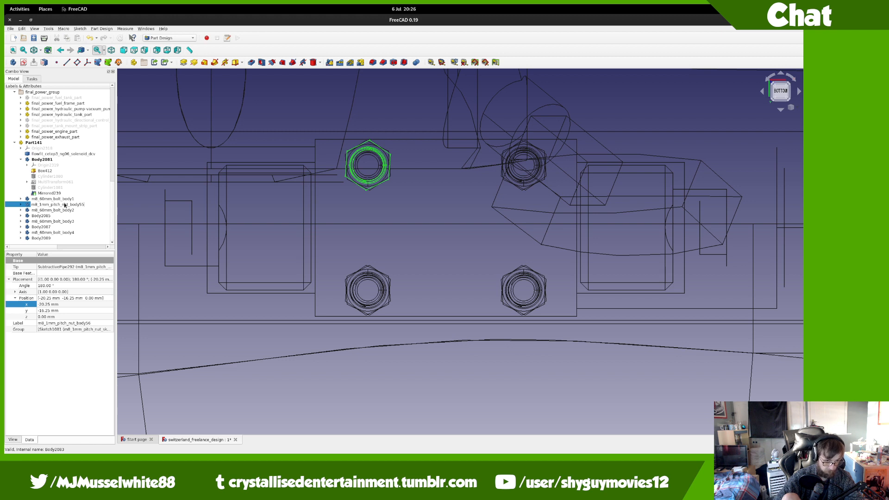
key("Return")
key("Return")
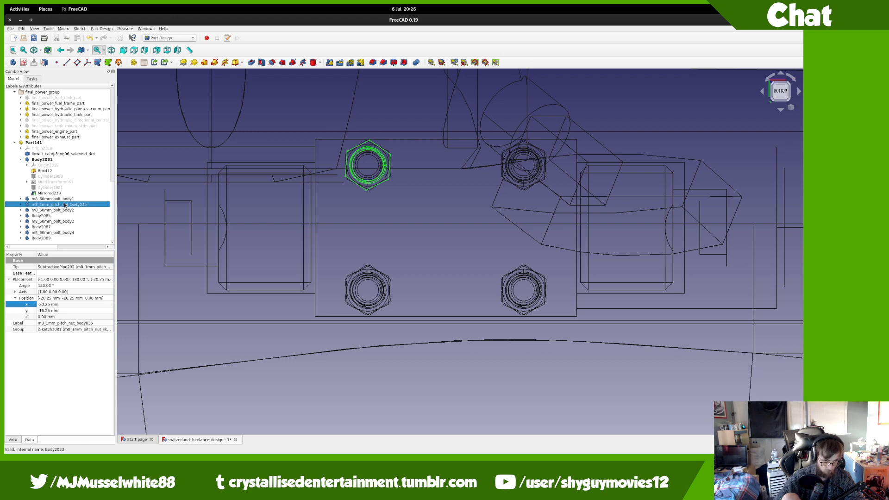
key("F2")
key("End")
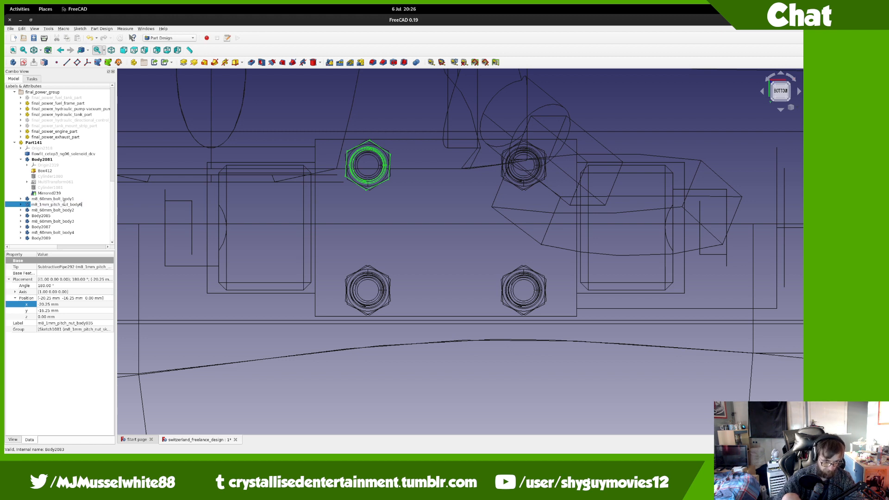
key("Return")
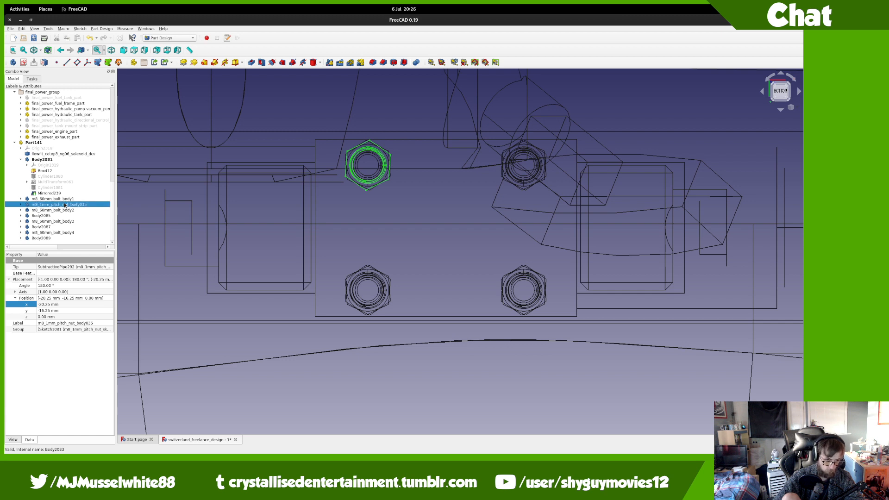
key("F2")
key("End")
key("BackSpace")
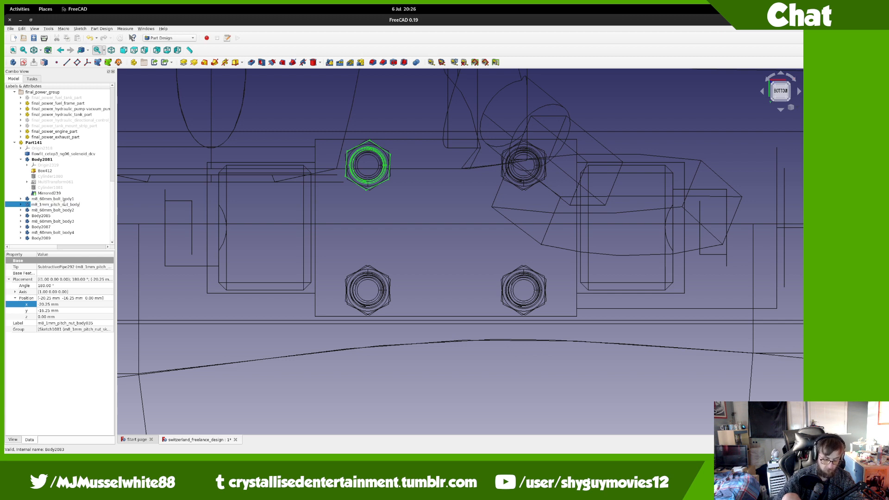
type("55")
key("Return")
Step: Rename nuts Body2085, Body2087 and Body2089 to m8_1mm_pitch_nut_body56–58, then switch to YouTube
key("Down")
key("Down")
key("F2")
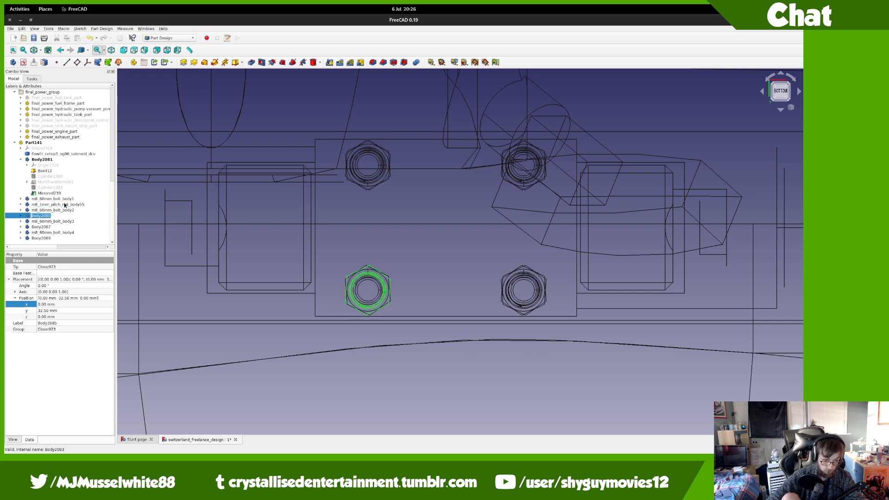
key("ctrl+v")
key("Return")
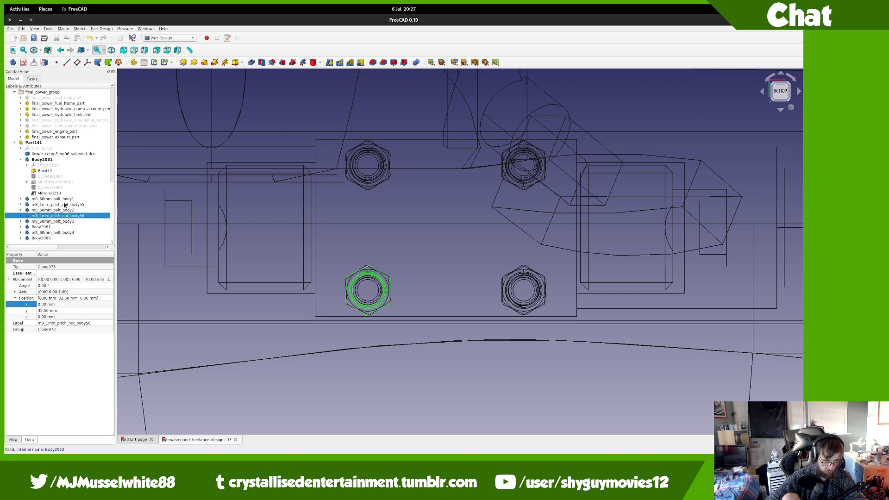
key("Down")
key("Down")
key("F2")
key("ctrl+v")
type("5")
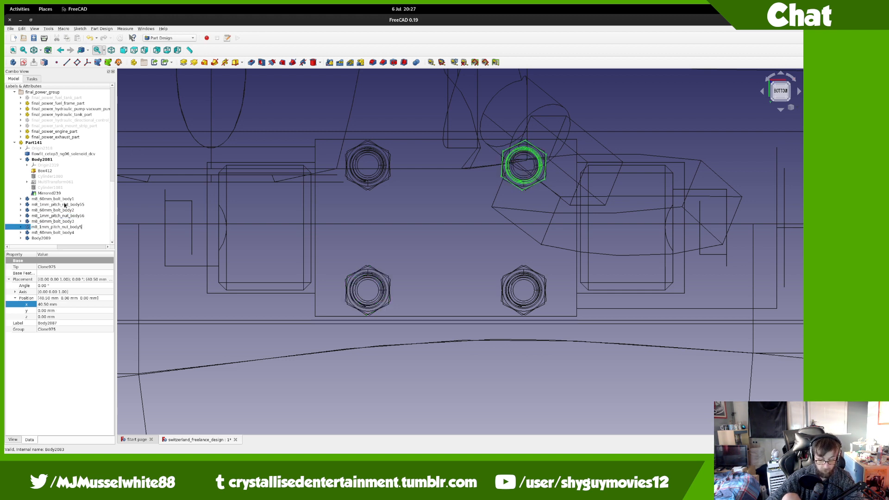
type("7")
key("Return")
key("Down")
key("Down")
key("F2")
key("ctrl+v")
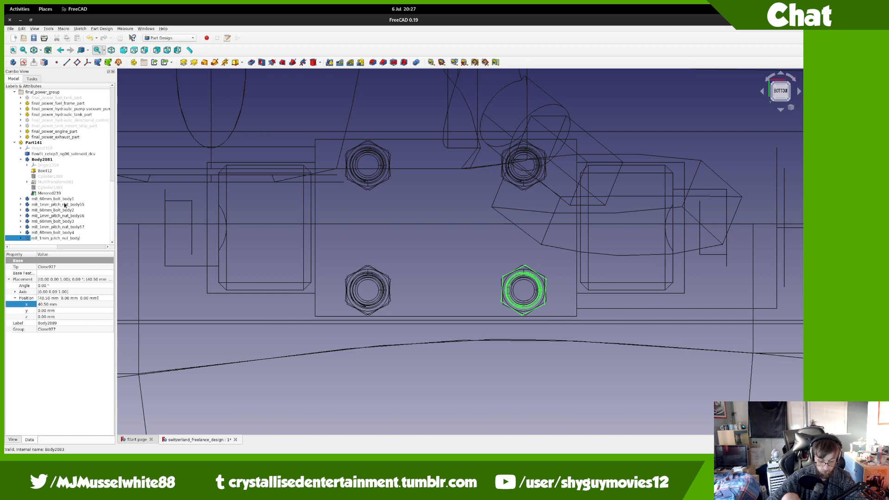
key("Return")
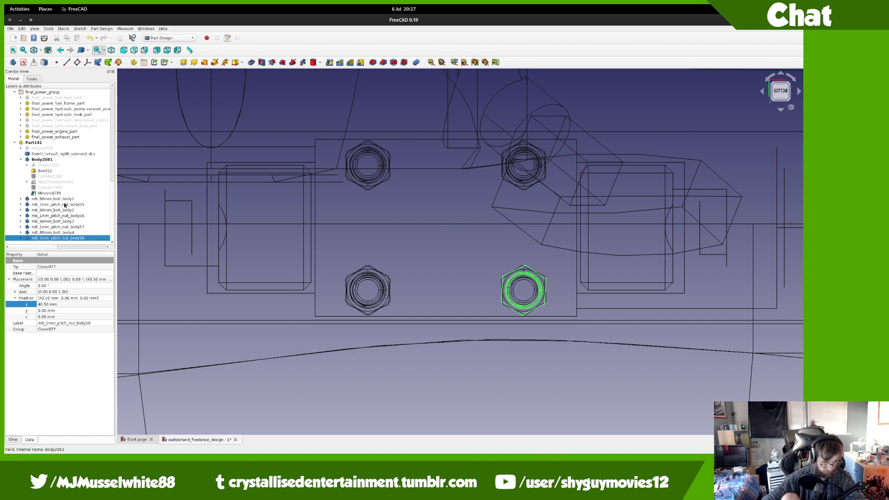
scroll(246, 174, "down", 8)
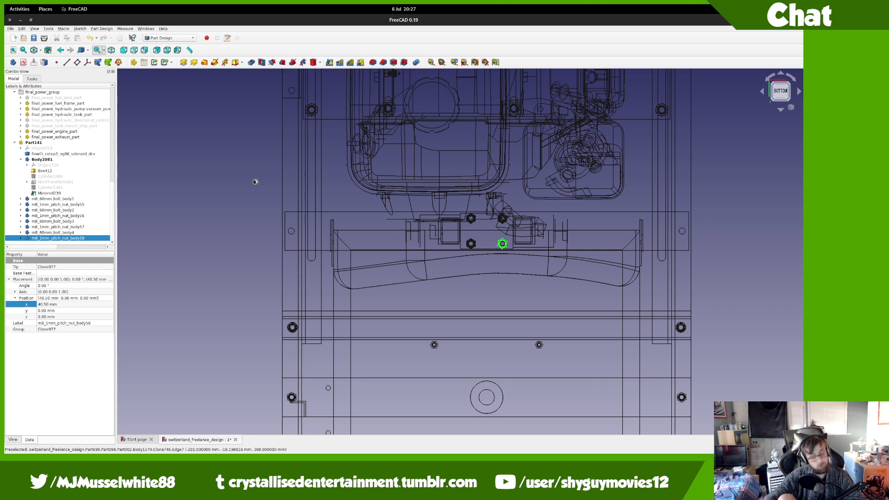
key("alt+Tab")
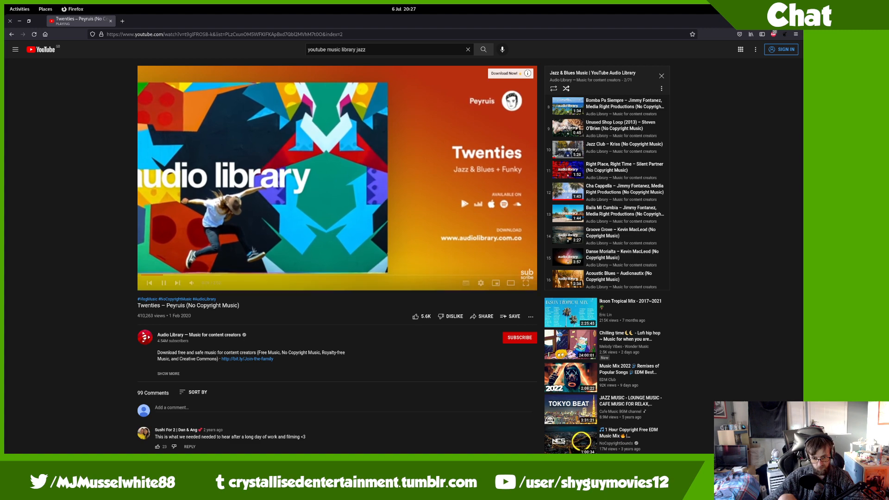
key("alt+Tab")
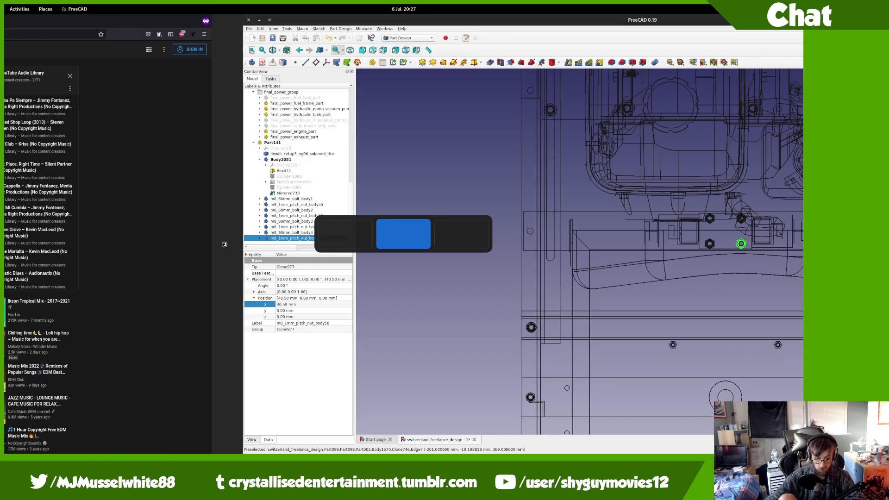
key("alt+Tab")
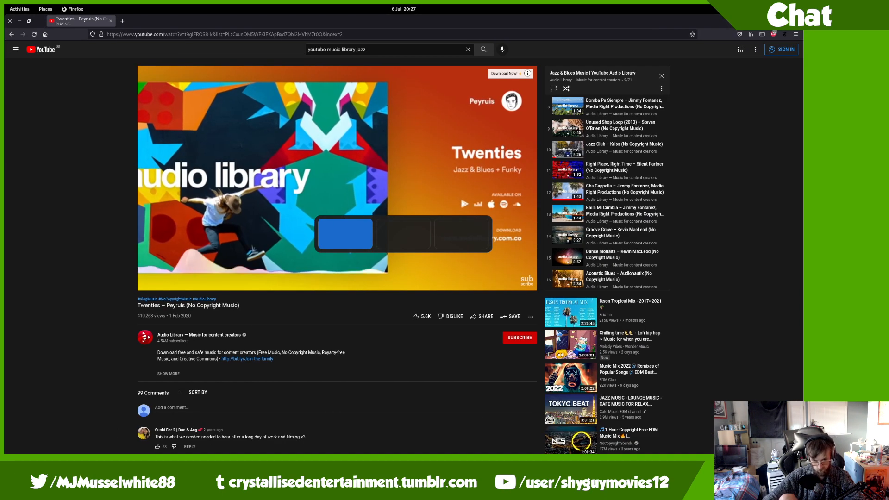
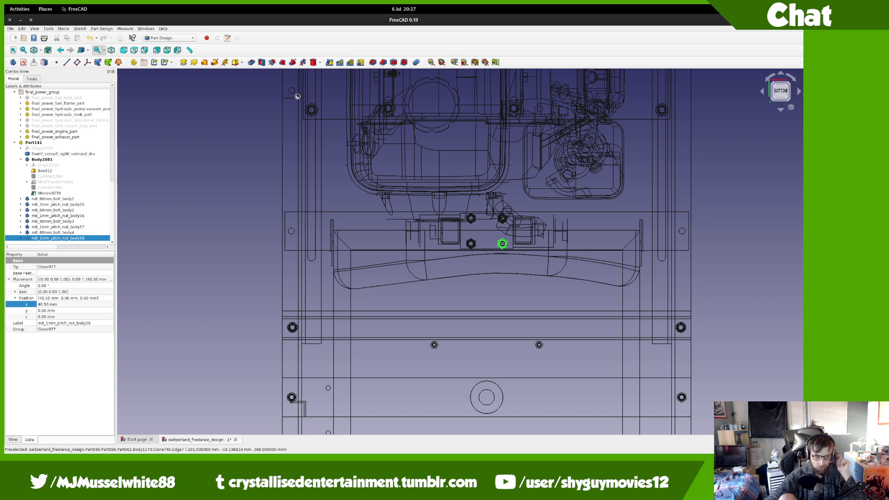
Step: Save, then merge m8_25mm_bolt.FCStd and move its bolt body into Part141
key("ctrl+s")
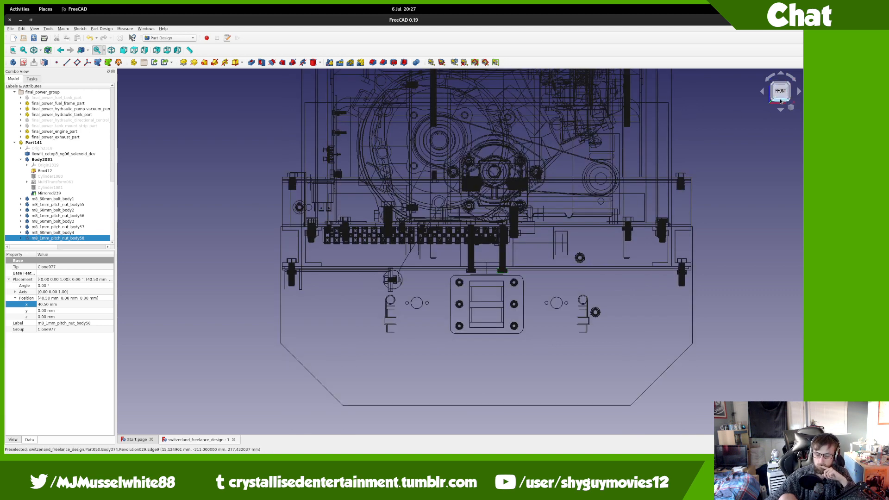
left_click(781, 101)
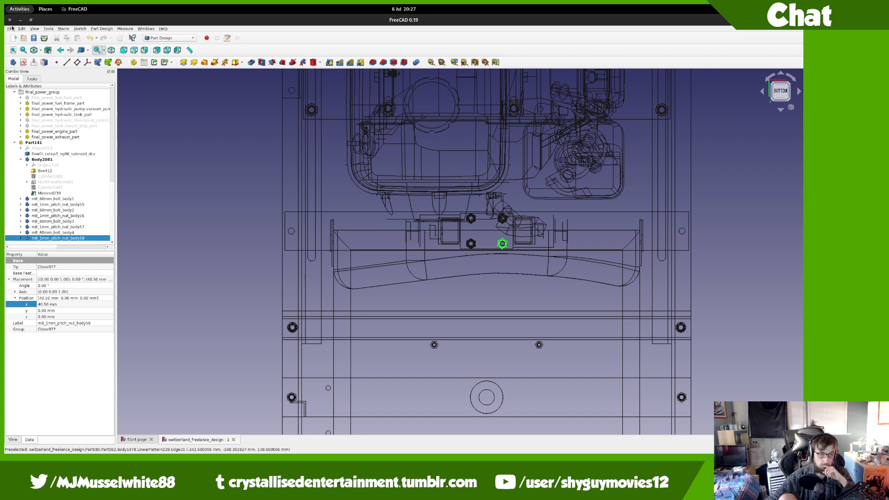
left_click(10, 29)
left_click(47, 121)
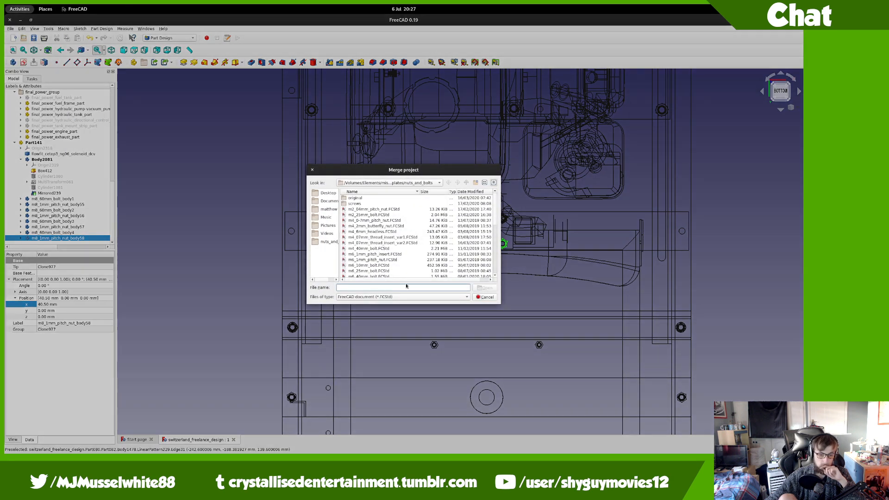
scroll(397, 275, "down", 2)
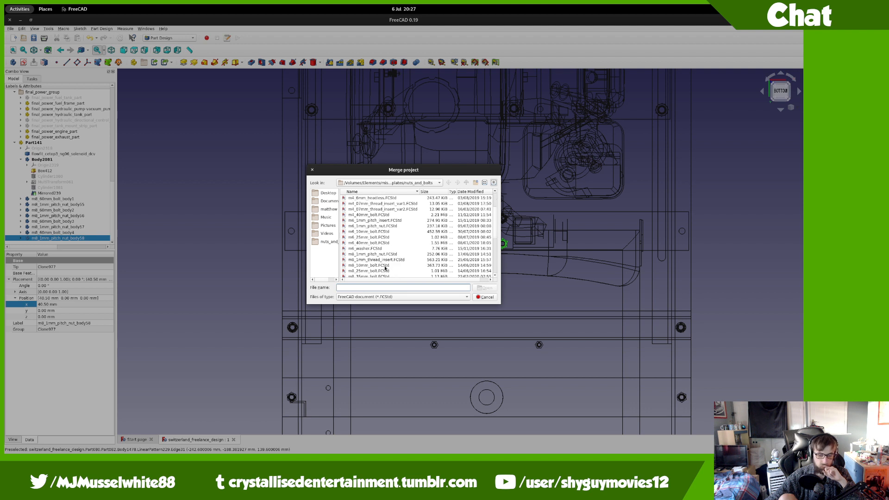
double_click(382, 272)
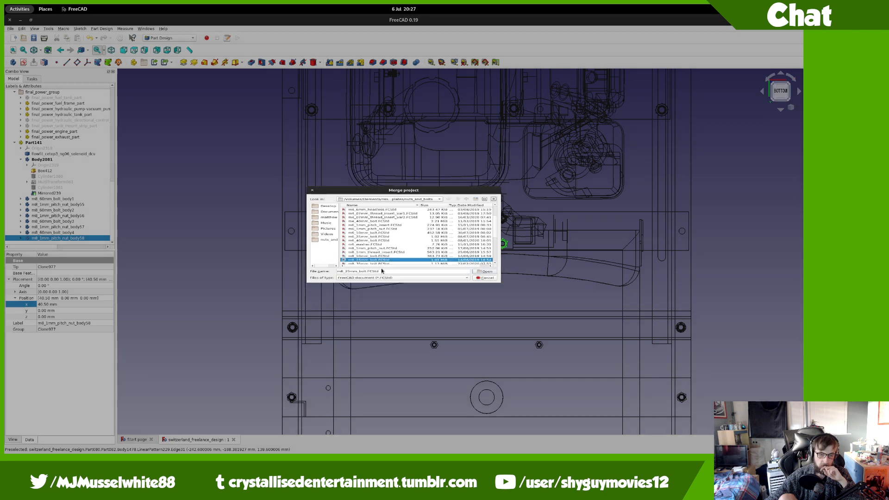
left_click_drag(54, 238, 37, 138)
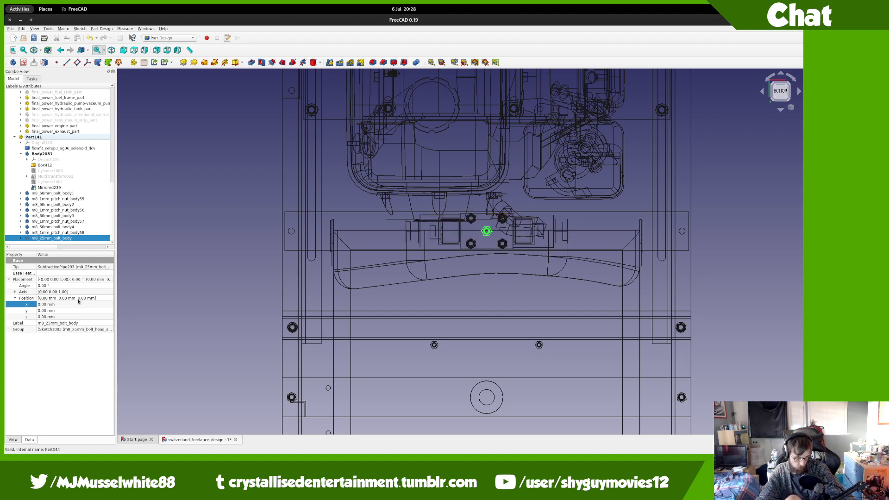
Step: Shorten the bolt's shank cylinder to 15 mm height and show the model shaded with the As is draw style
left_click(21, 238)
scroll(58, 232, "down", 2)
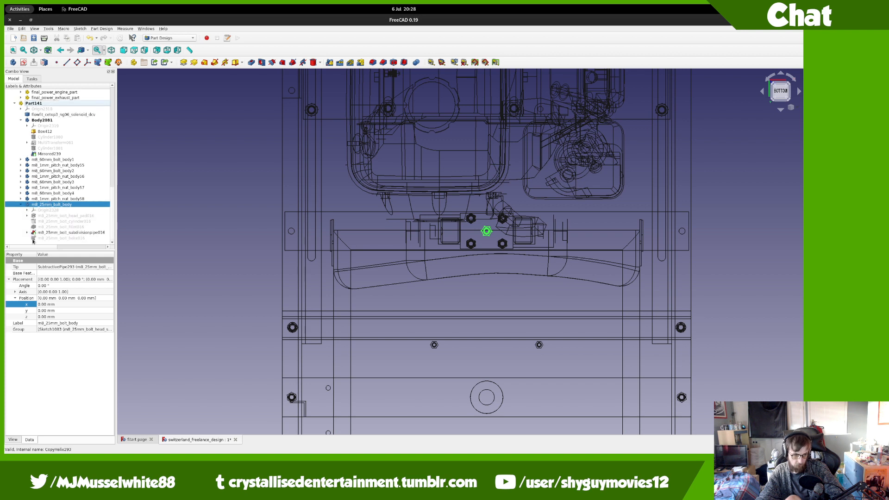
double_click(50, 221)
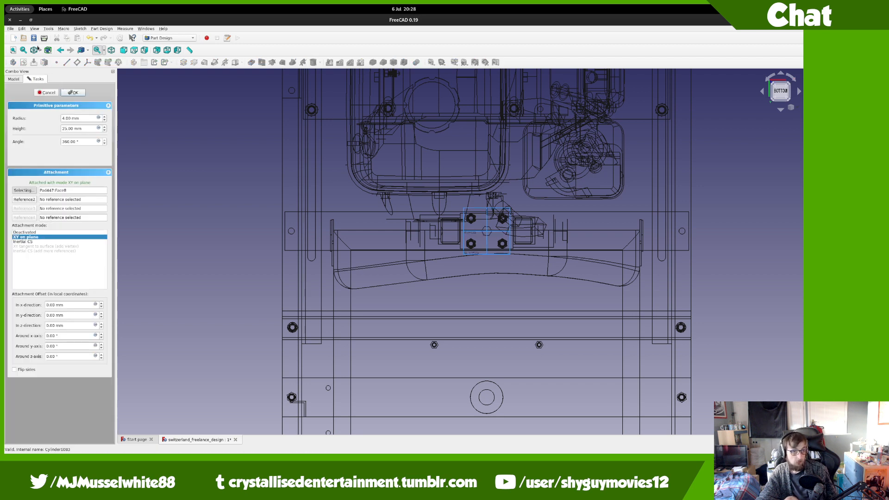
left_click(41, 50)
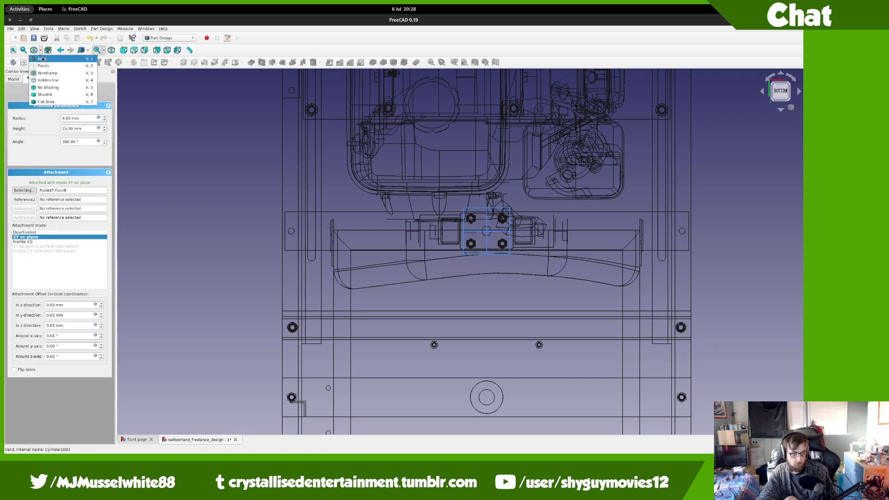
left_click(56, 57)
left_click(62, 129)
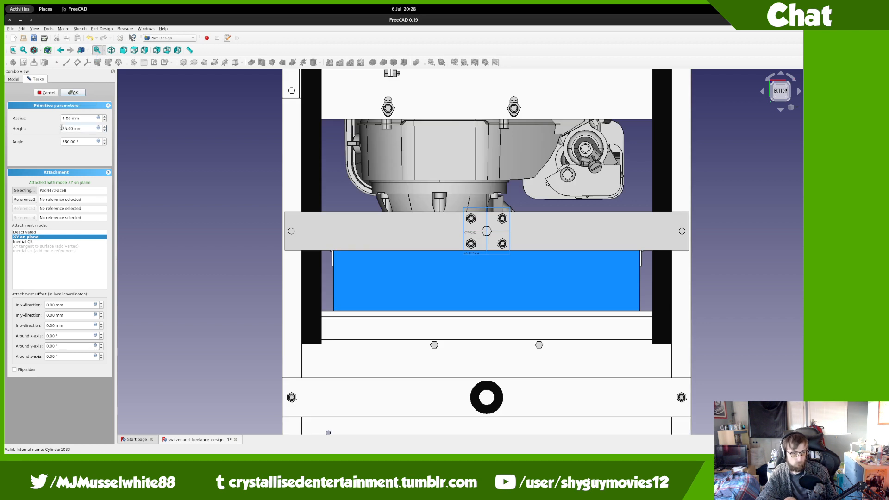
type("1")
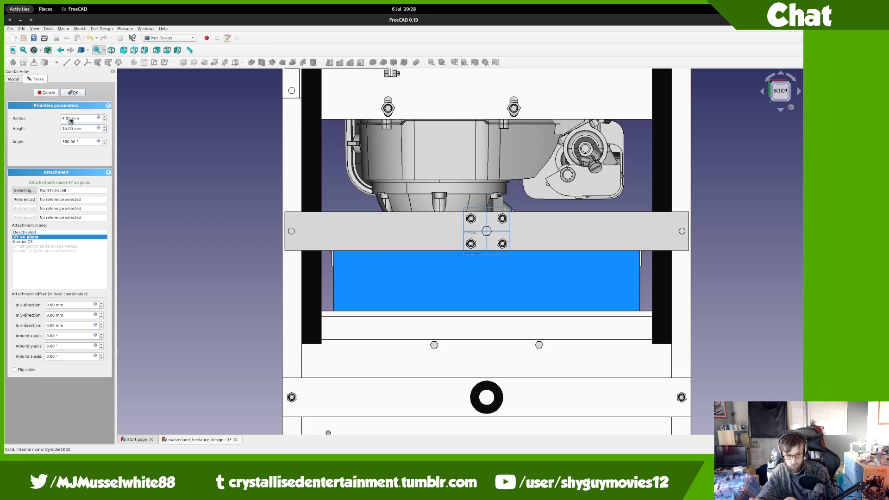
key("Return")
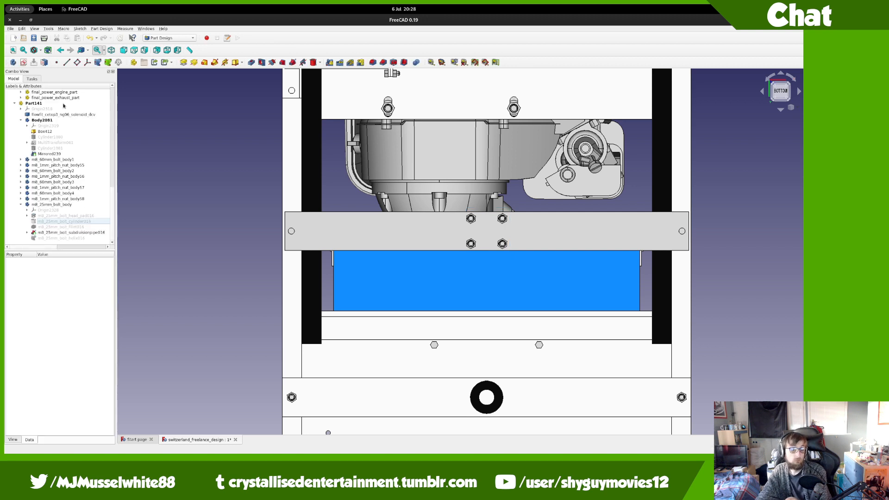
Step: Start a subtractive cylinder in the frame_bottom_left rail body, attached to the XY plane
scroll(423, 181, "down", 6)
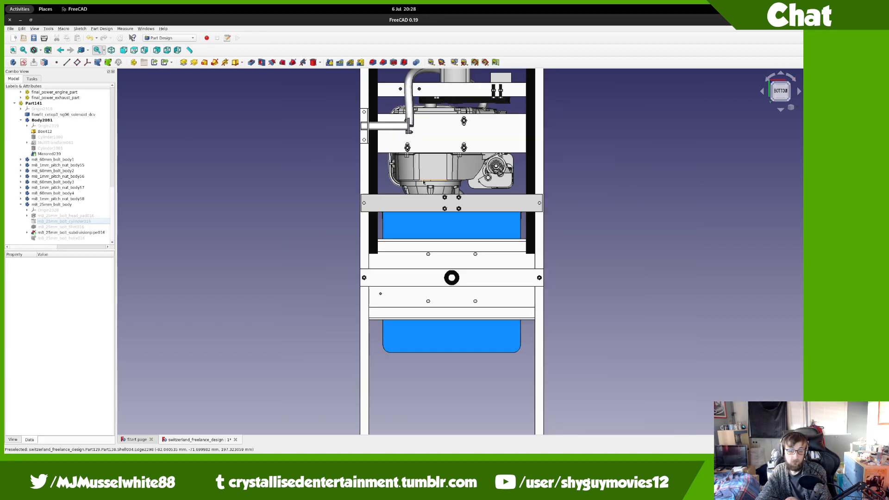
scroll(424, 182, "down", 4)
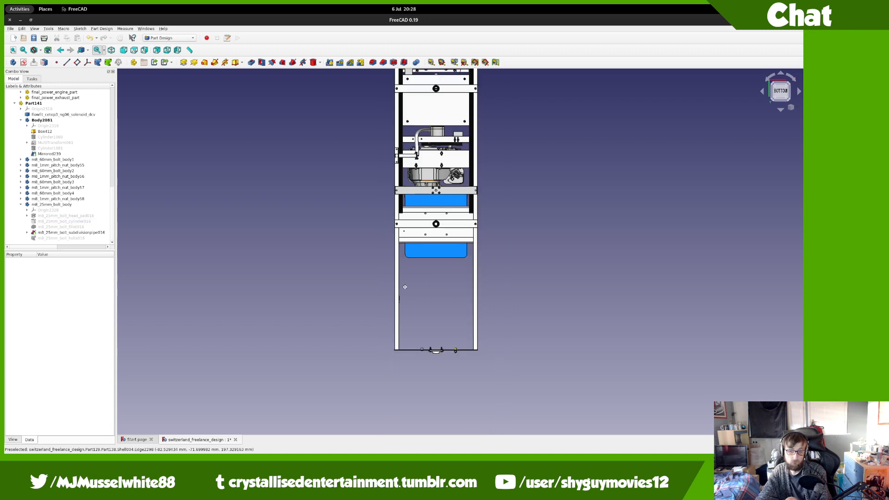
scroll(417, 256, "up", 10)
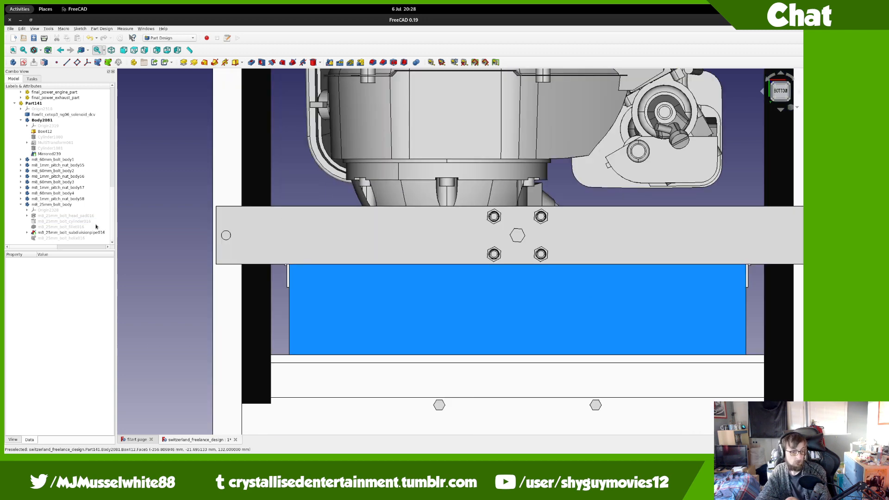
left_click(20, 204)
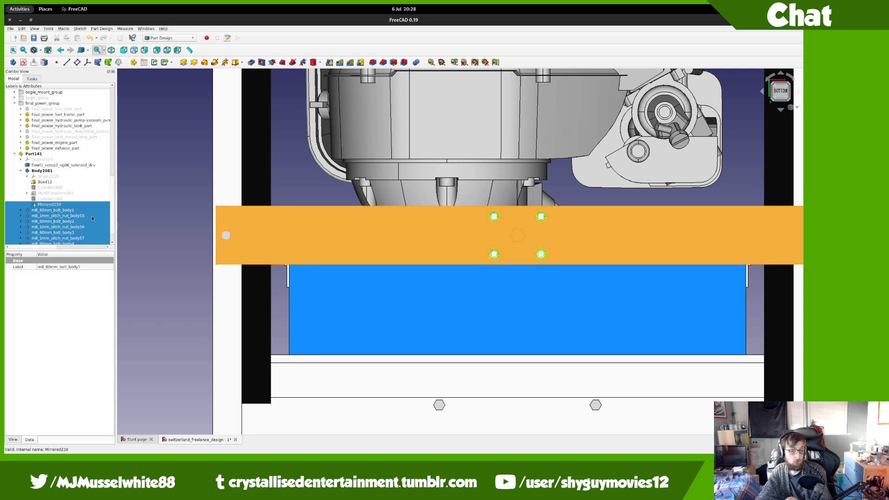
left_click(236, 185)
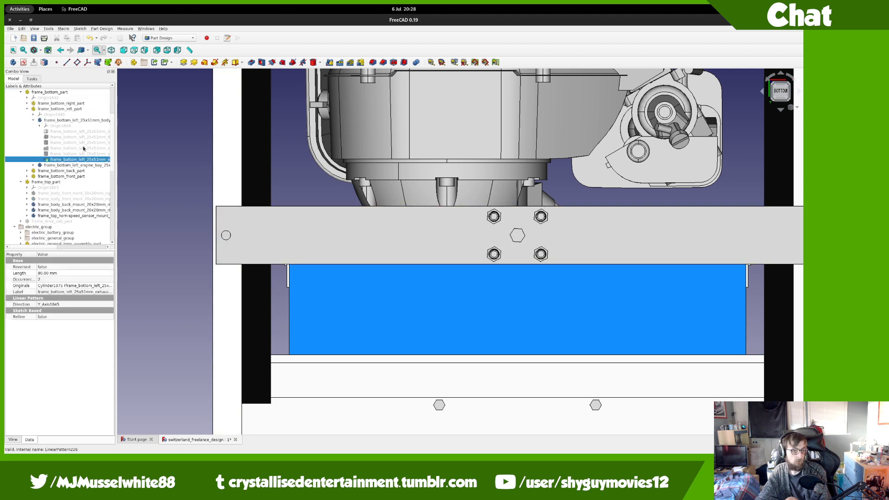
left_click(71, 121)
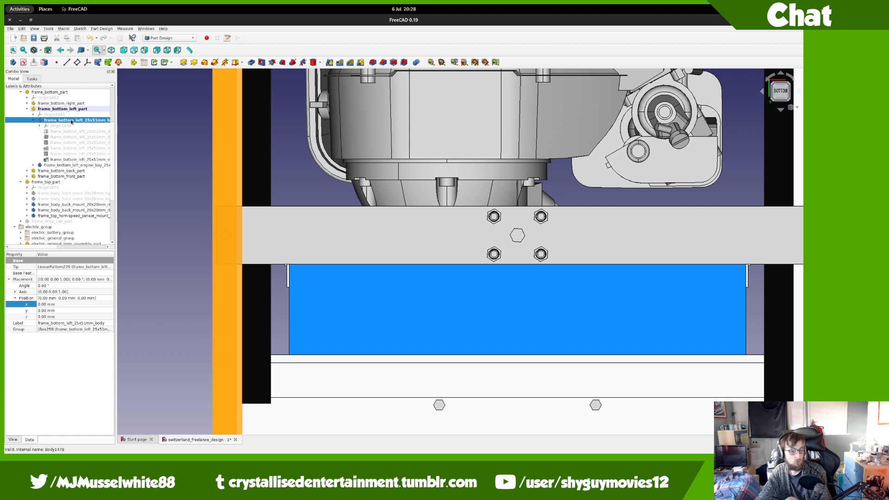
left_click(320, 63)
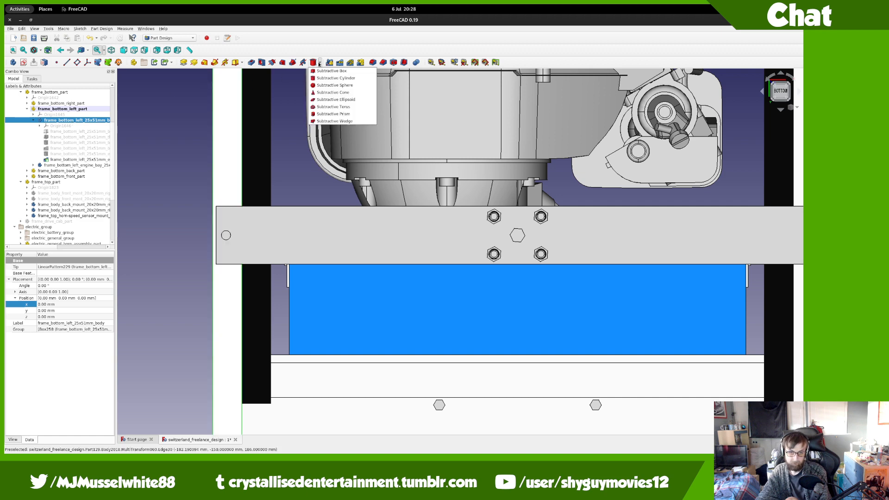
left_click(318, 80)
scroll(209, 236, "down", 5)
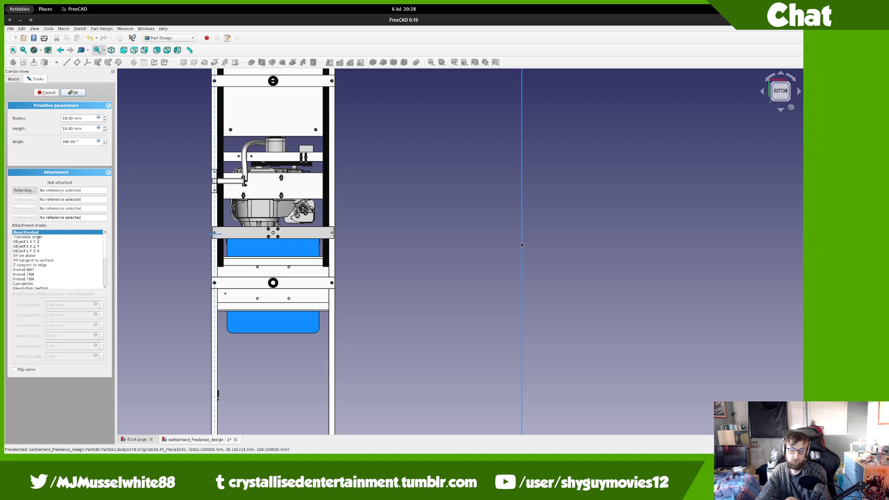
left_click(521, 247)
Step: Set the cutting cylinder's z offset to -29 mm and check its depth from below
triple_click(74, 325)
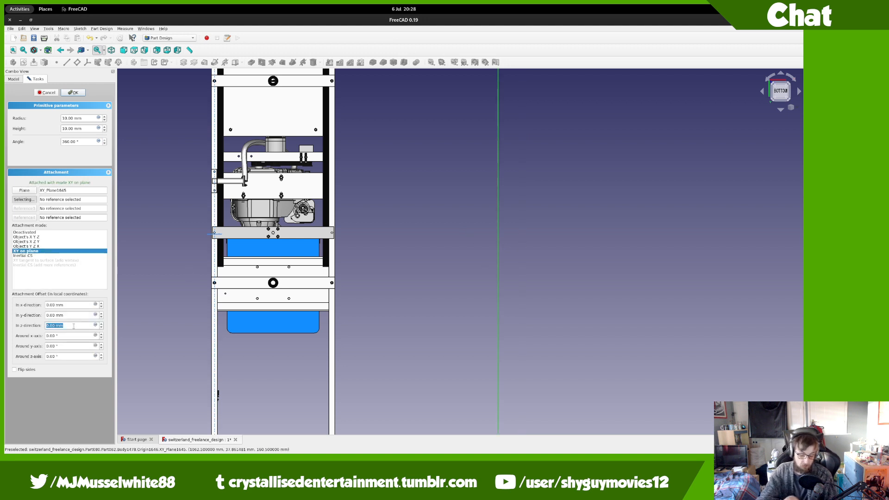
type("-17")
key("Tab")
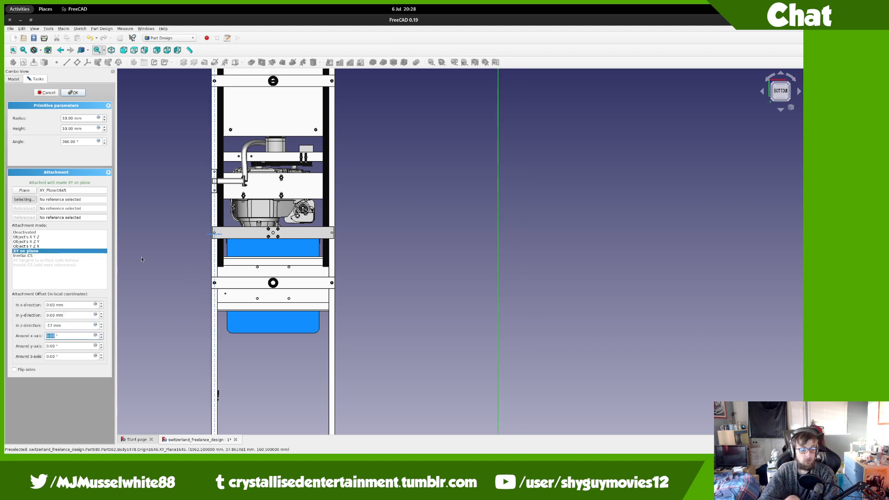
scroll(212, 233, "up", 10)
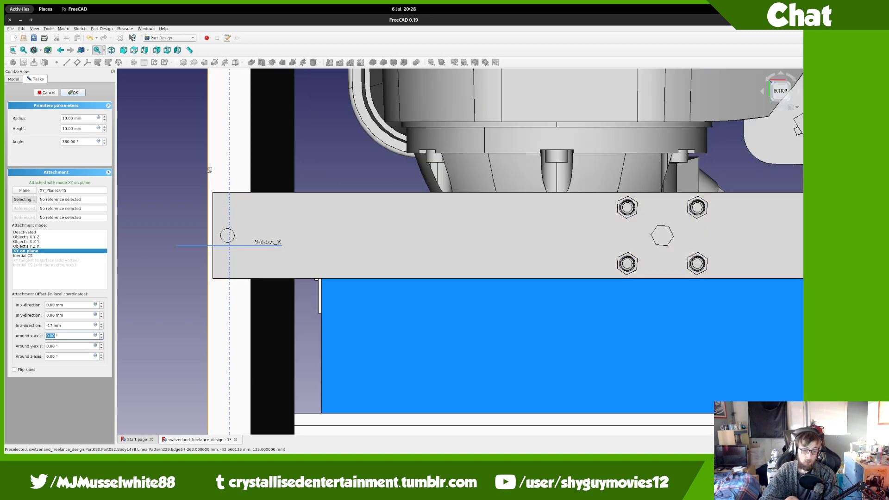
middle_click_drag(210, 170, 264, 234)
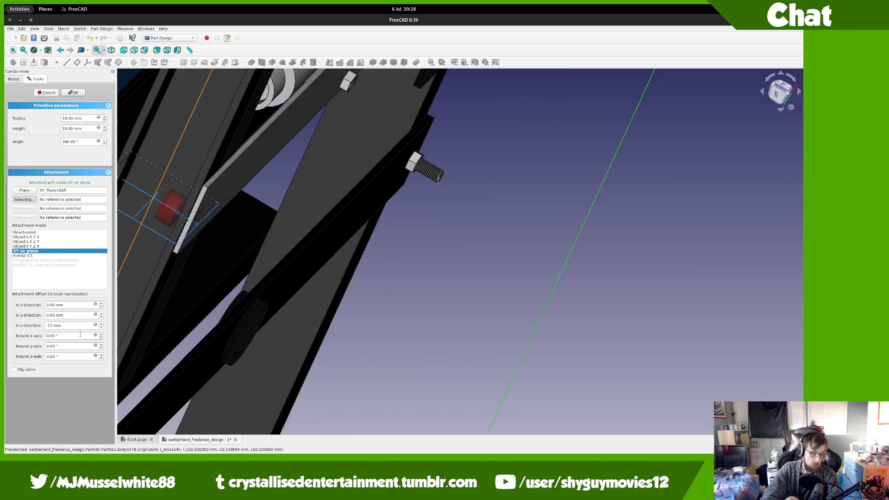
scroll(78, 325, "down", 7)
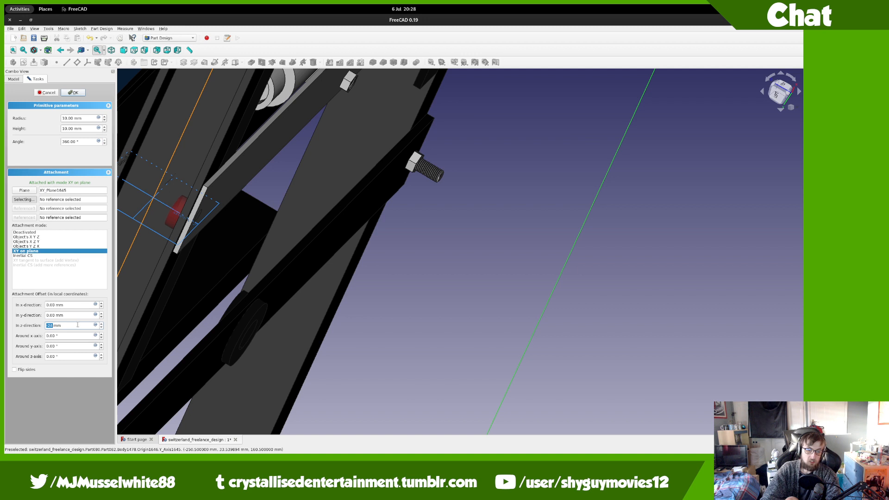
scroll(78, 325, "down", 5)
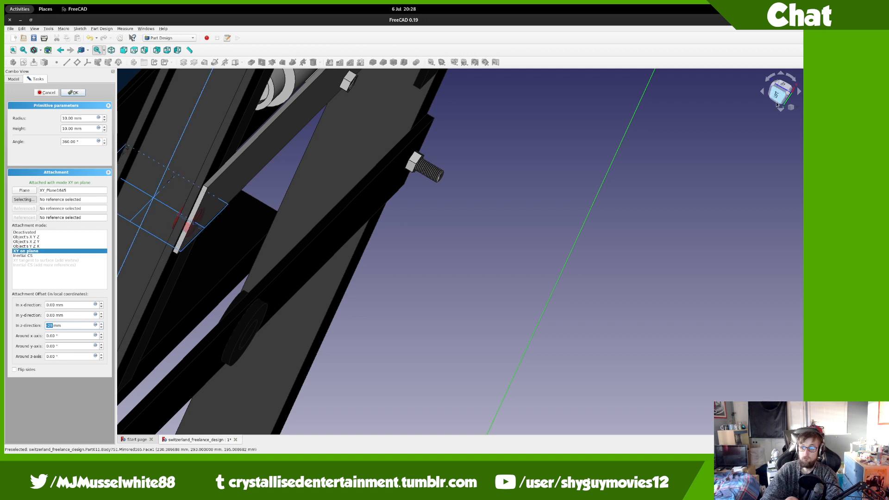
left_click(777, 105)
left_click(782, 104)
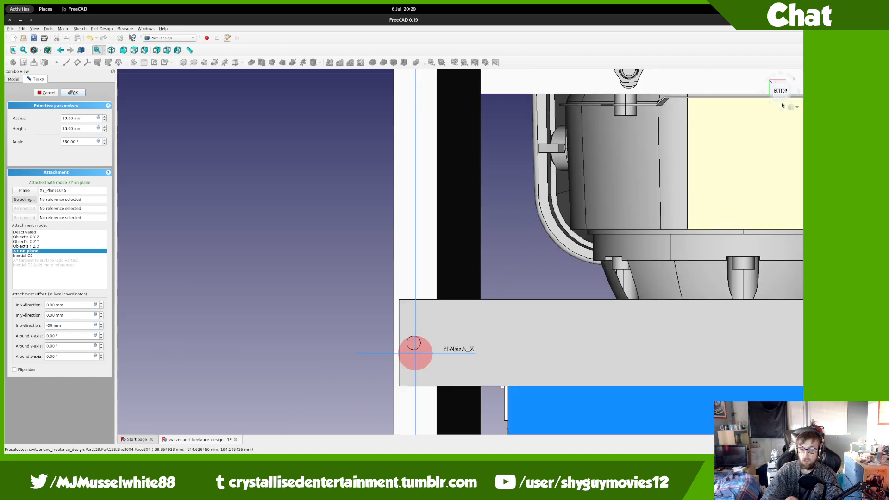
scroll(85, 120, "down", 4)
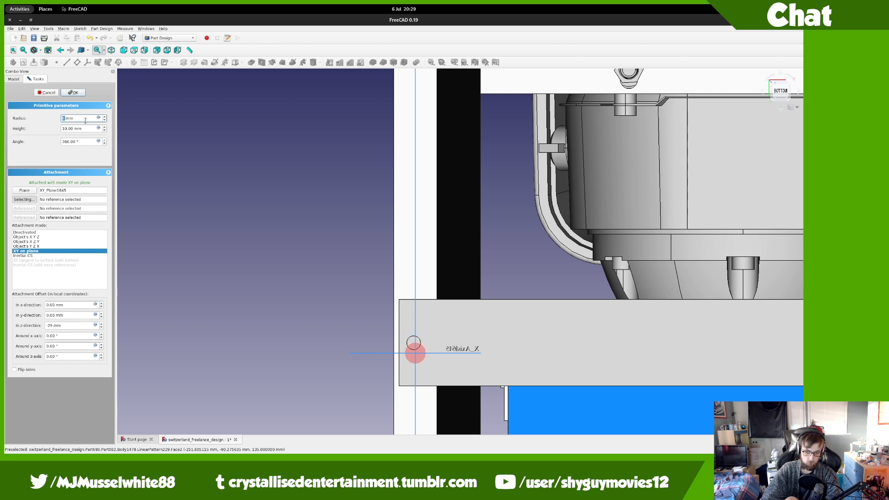
scroll(85, 120, "down", 1)
Step: Reduce the hole radius to 4 mm, adjust the y offset, and confirm the cut
key("Down")
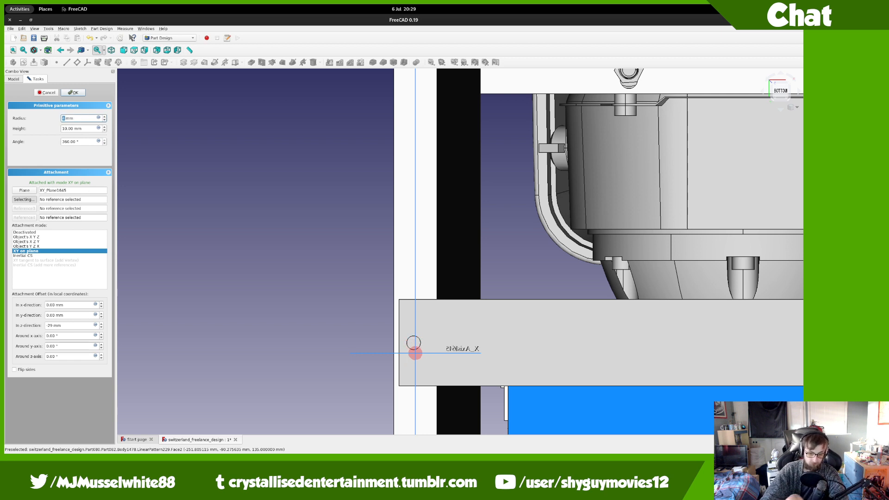
left_click(70, 315)
scroll(72, 316, "up", 4)
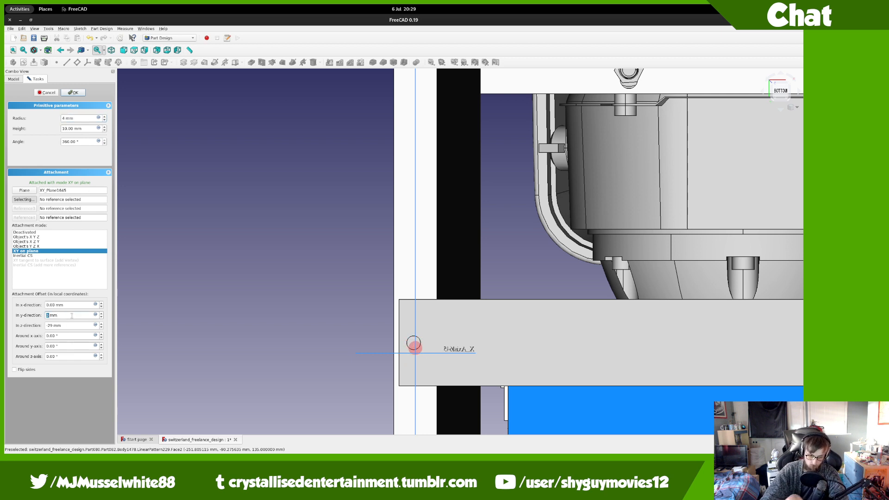
scroll(417, 372, "up", 5)
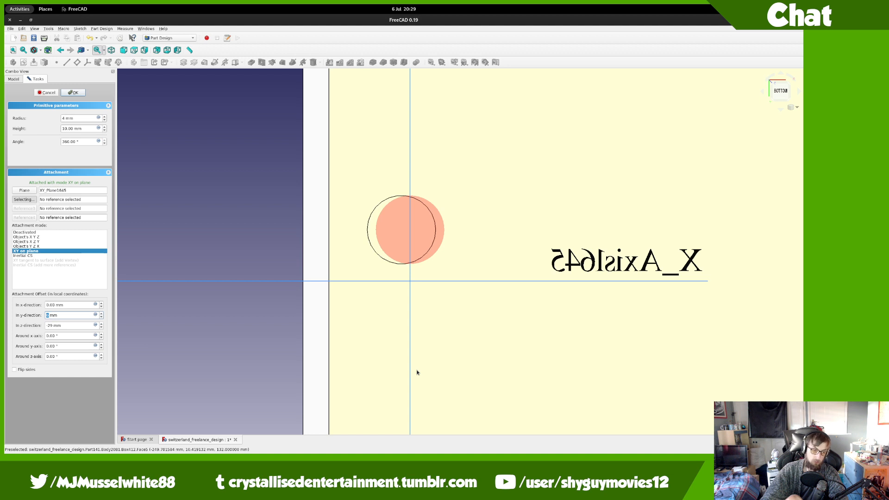
key("Return")
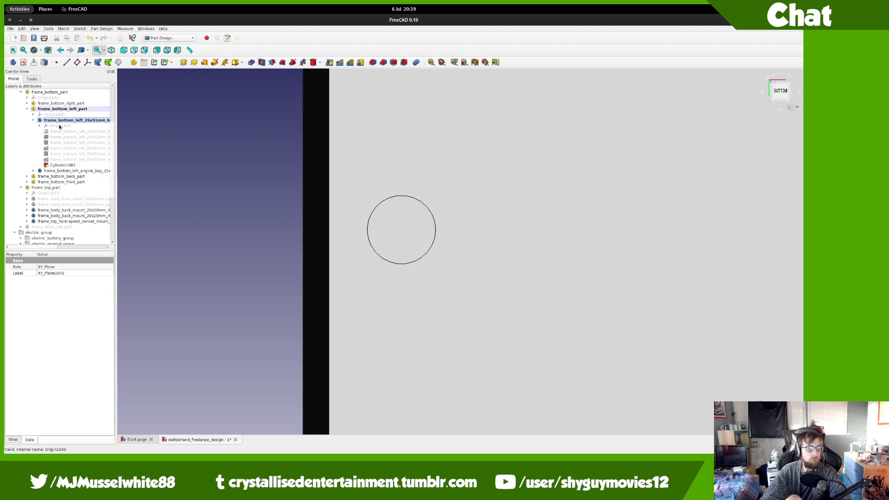
Step: Activate the right 25x51mm body and add a subtractive cylinder on its XY plane
left_click(27, 103)
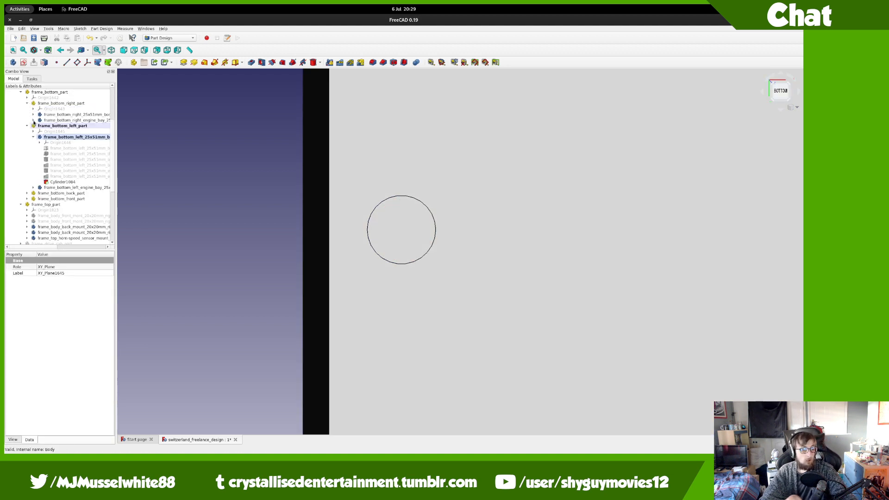
left_click(33, 121)
left_click(34, 121)
left_click(33, 115)
double_click(47, 115)
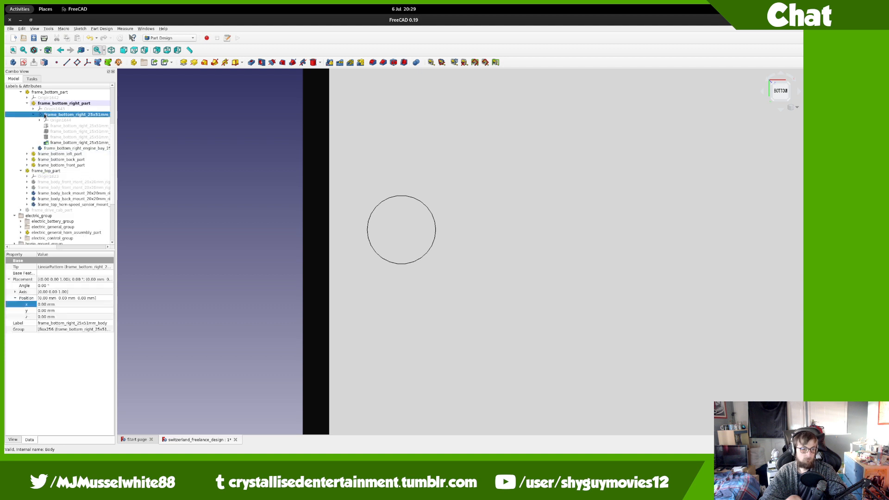
left_click(313, 62)
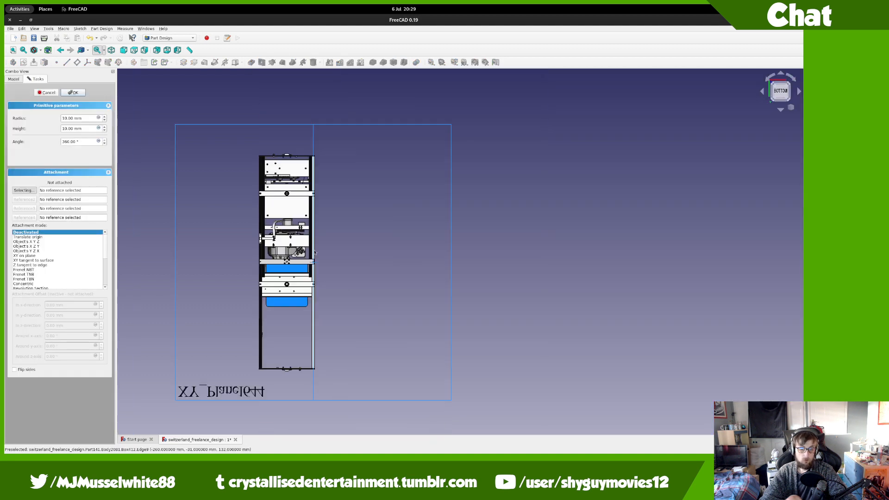
left_click(453, 273)
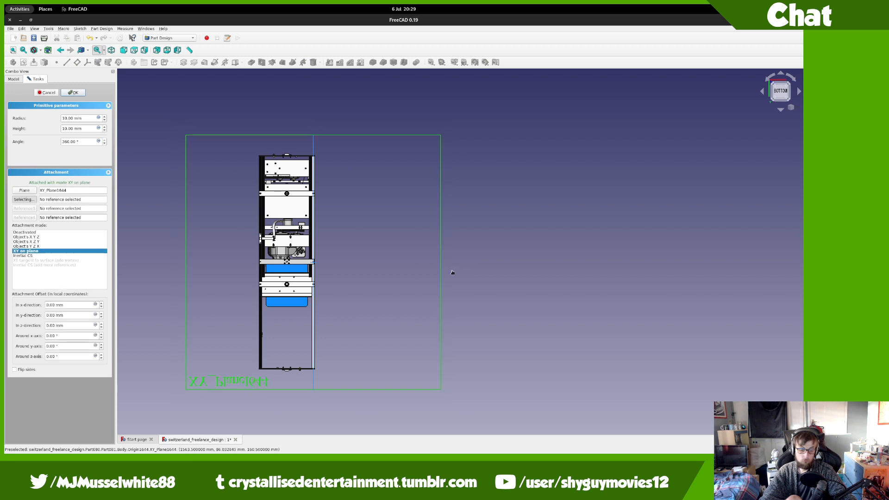
Step: Give the hole cylinder y offset -6 mm, z offset -29 mm, radius 4 mm, and confirm
left_click(75, 316)
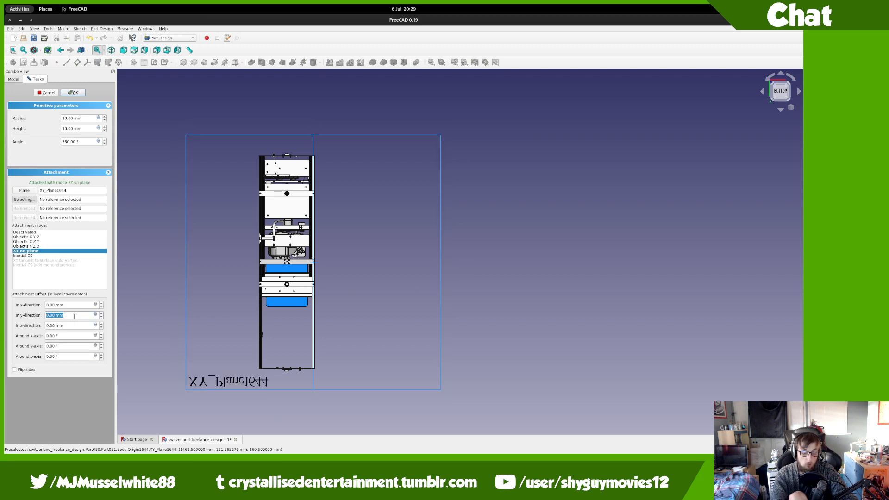
type("-6")
key("Tab")
type("2")
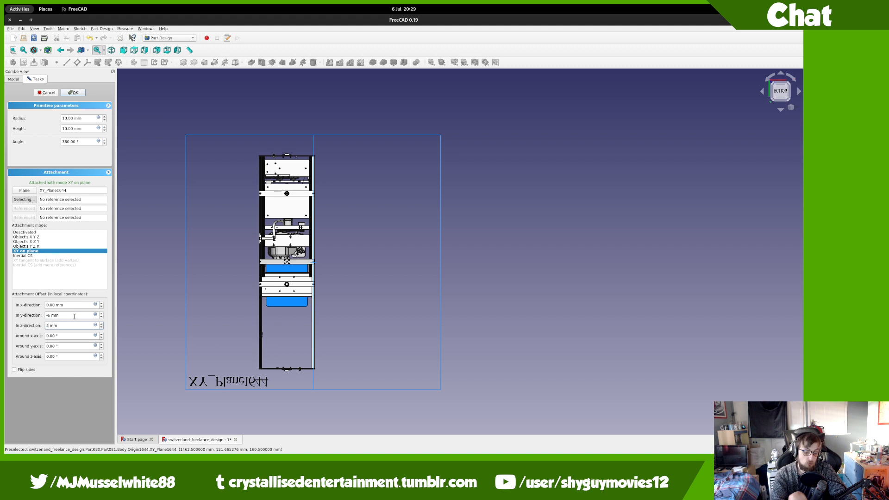
type("9")
key("Tab")
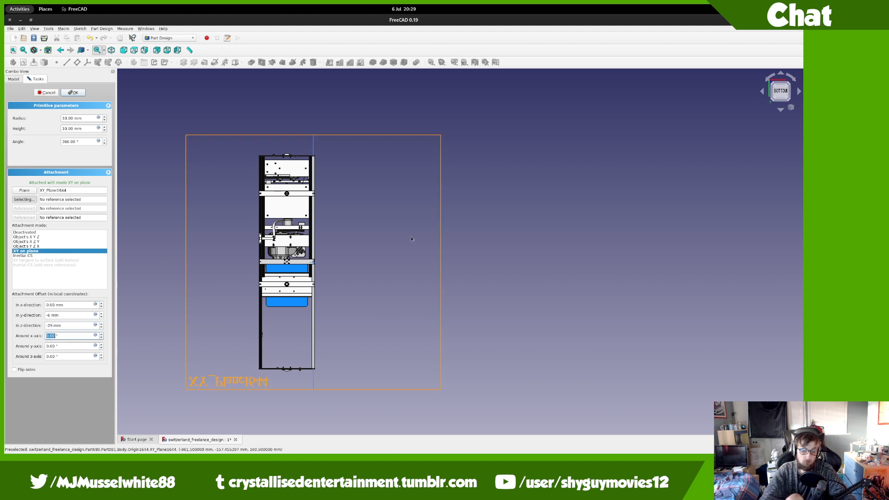
scroll(307, 250, "up", 5)
scroll(285, 320, "up", 3)
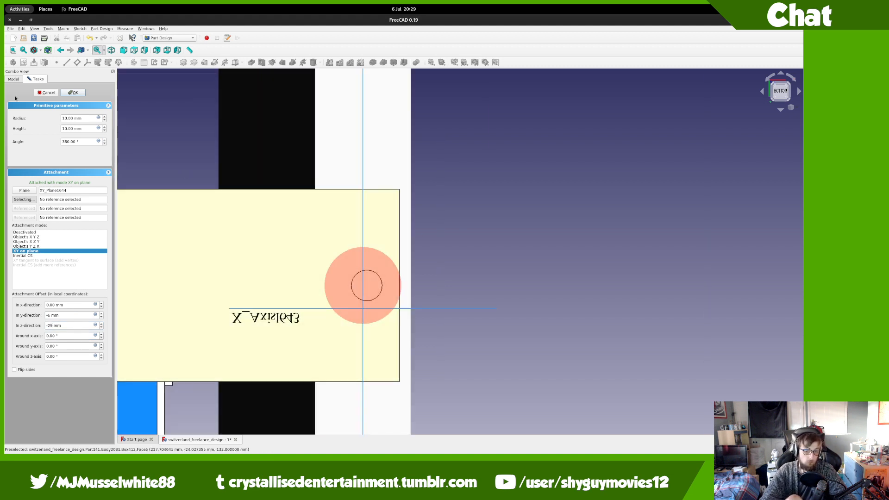
left_click(68, 119)
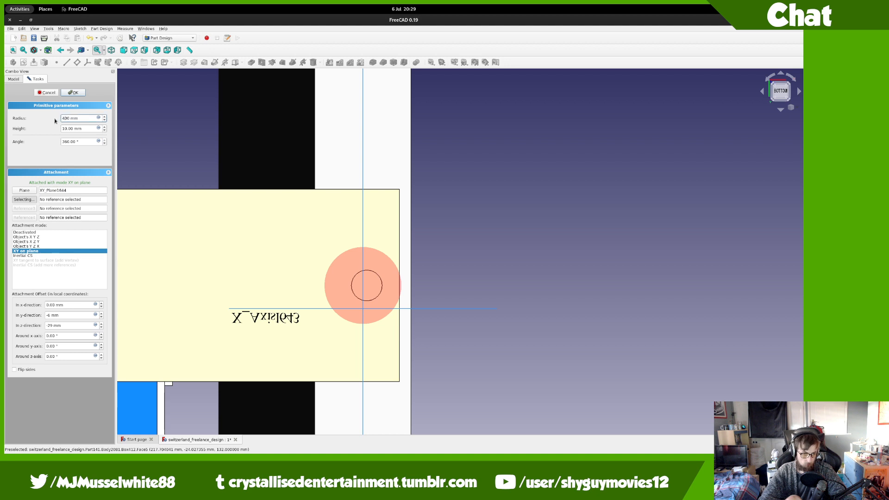
key("Tab")
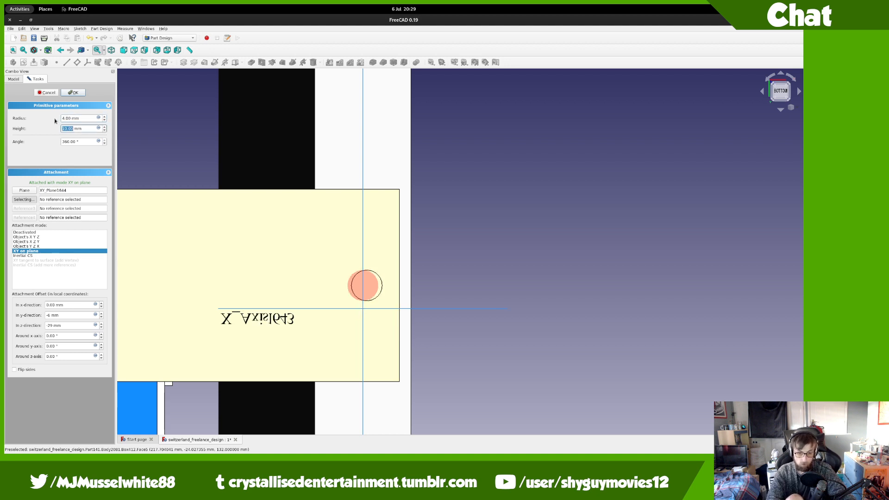
key("Return")
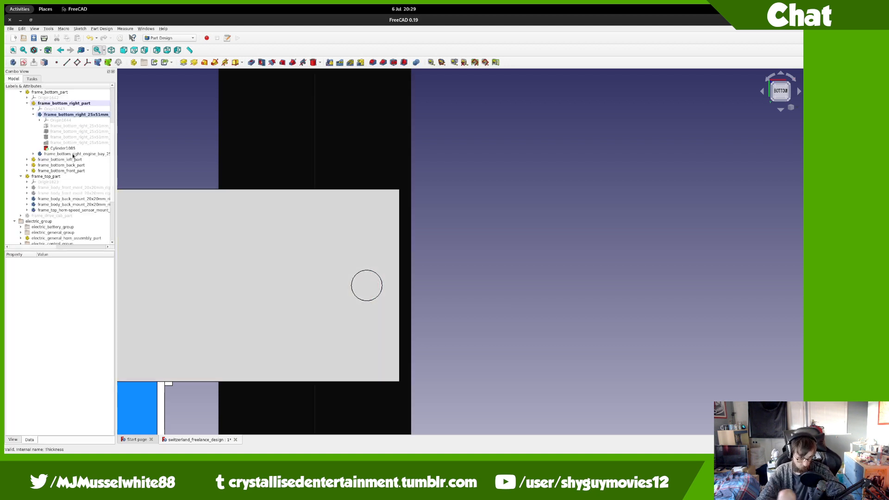
Step: Copy the shared name prefix from the right 25x51mm body's label
left_click(74, 116)
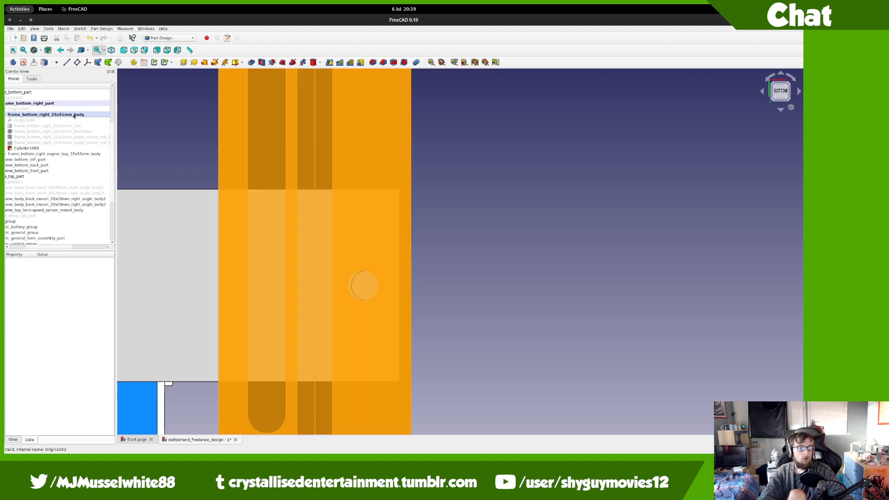
left_click(75, 116)
key("F2")
left_click(71, 115)
left_click_drag(71, 115, 7, 115)
left_click(68, 115)
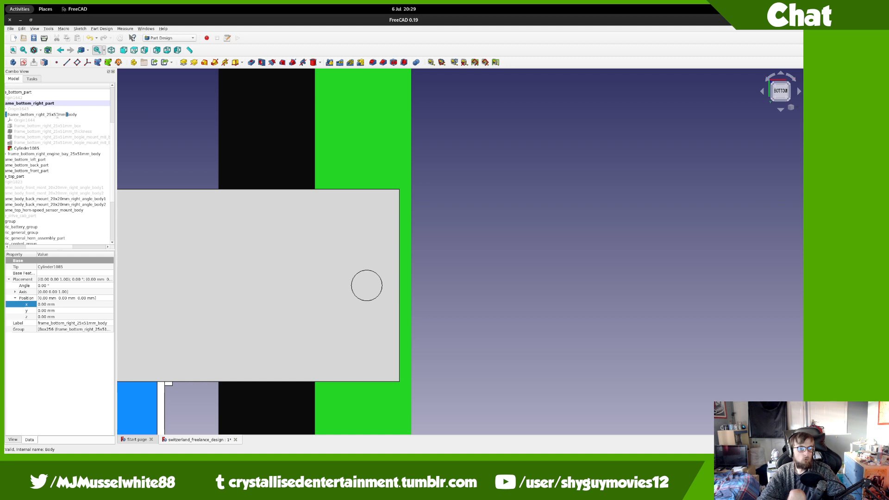
left_click_drag(68, 116, 10, 126)
key("ctrl+c")
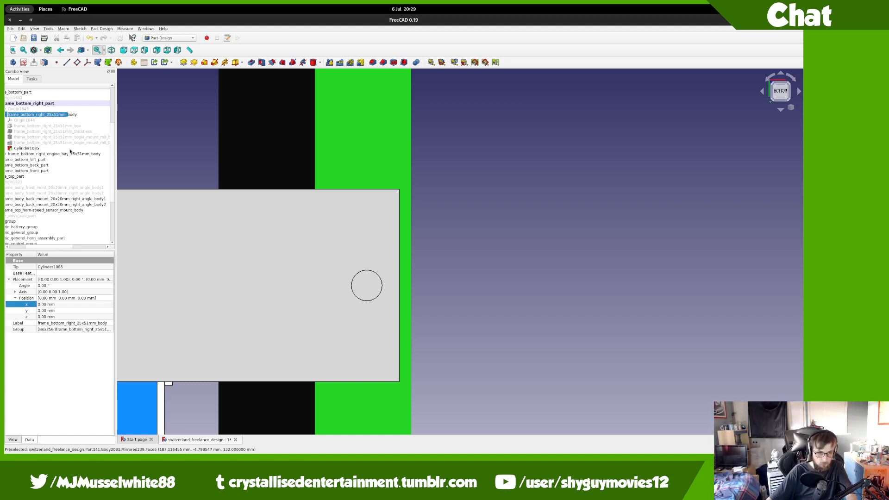
Step: Rename Cylinder1085 to the body prefix plus a dcv_mount_m8 bolt suffix, then deactivate the body
left_click(26, 148)
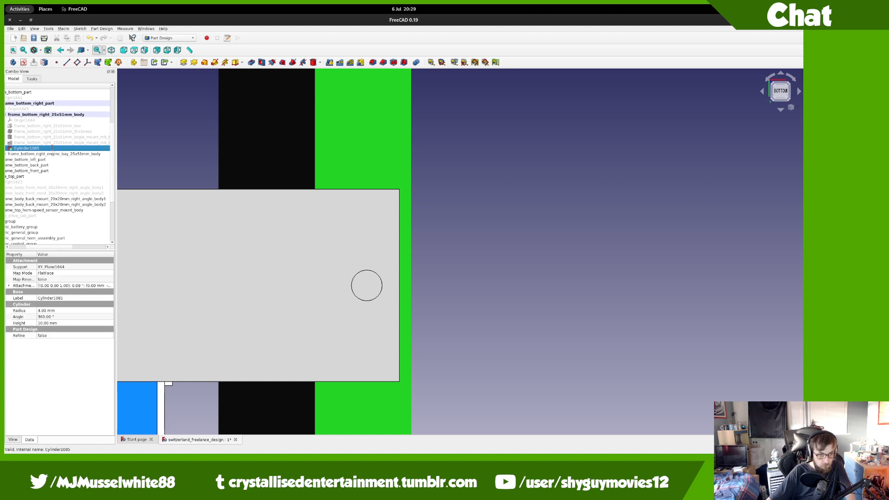
left_click(53, 149)
key("ctrl+v")
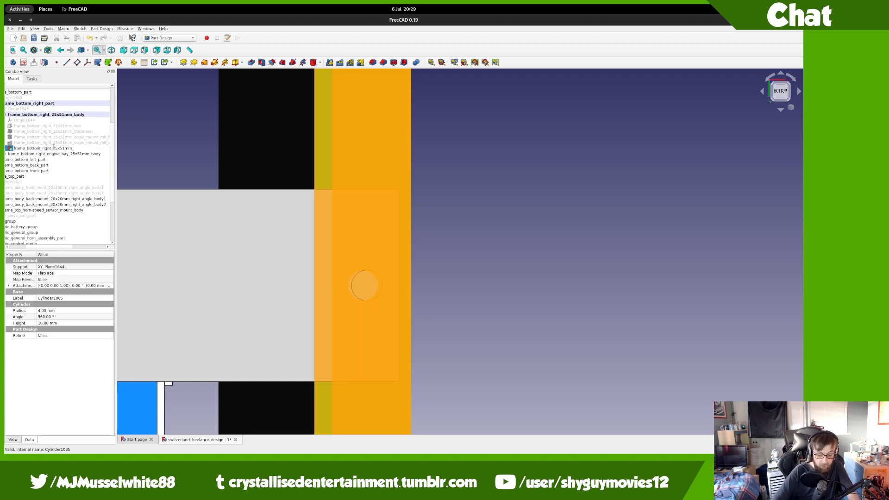
type("dcv_mount_m8_bol")
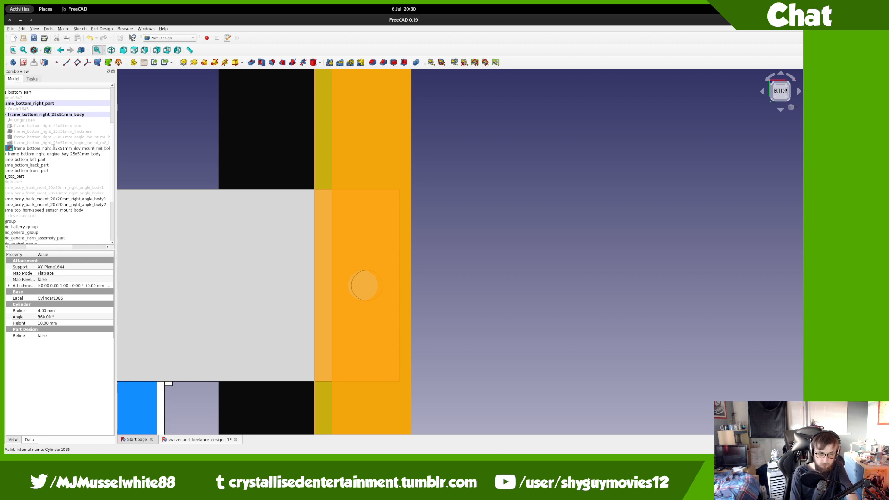
key("Return")
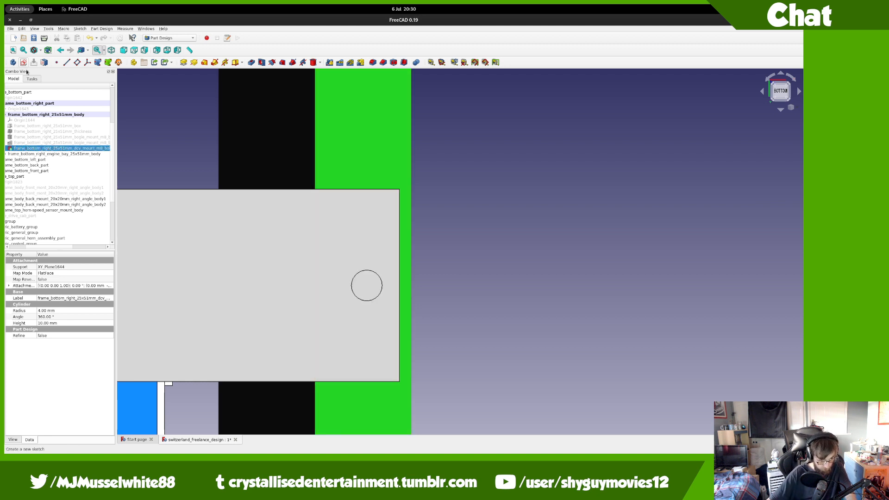
double_click(39, 116)
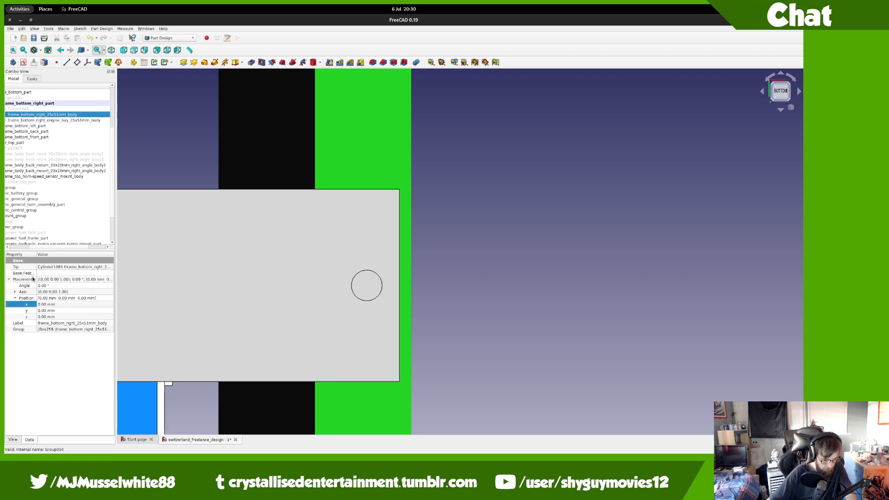
Step: Rename the left rail's Cylinder1084 with the frame_bottom_left_25x51mm prefix and dcv mount suffix
left_click(36, 104)
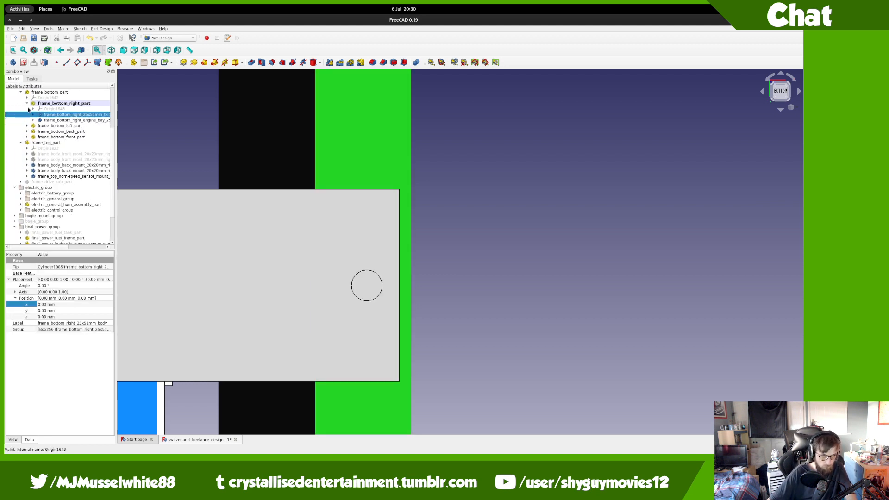
left_click(27, 108)
left_click(34, 120)
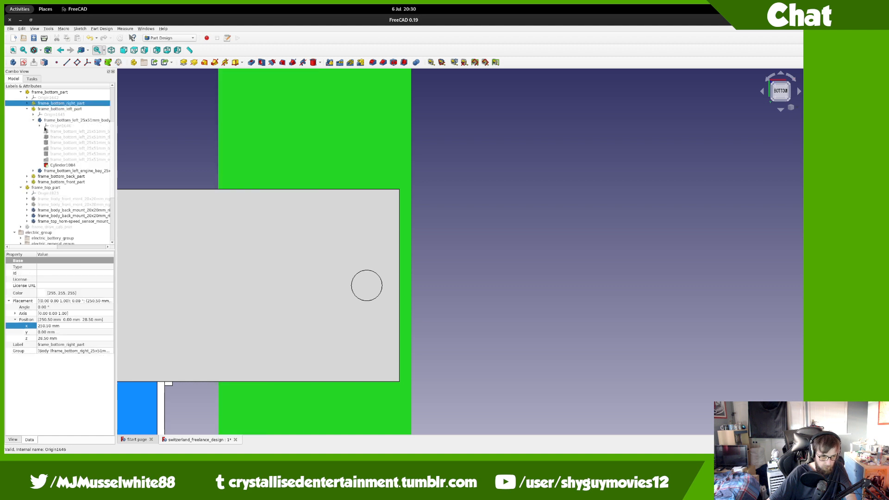
left_click(55, 121)
left_click(97, 120)
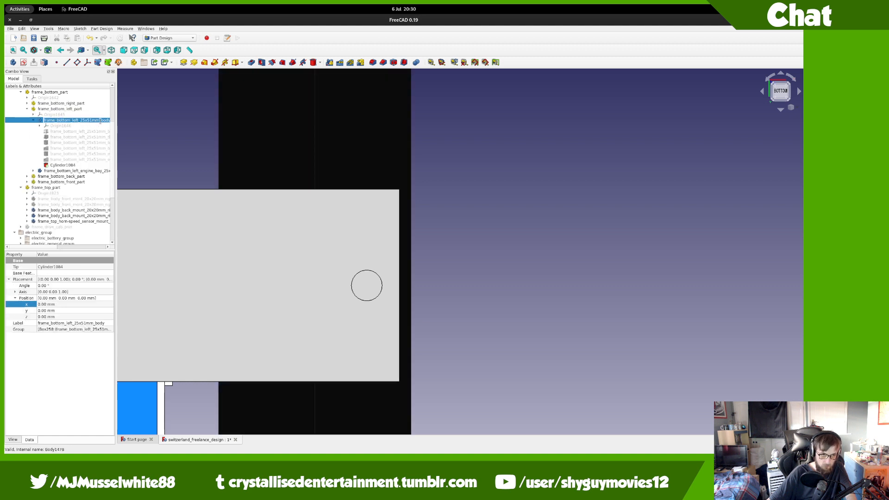
left_click_drag(101, 121, 39, 115)
key("ctrl+c")
left_click(63, 164)
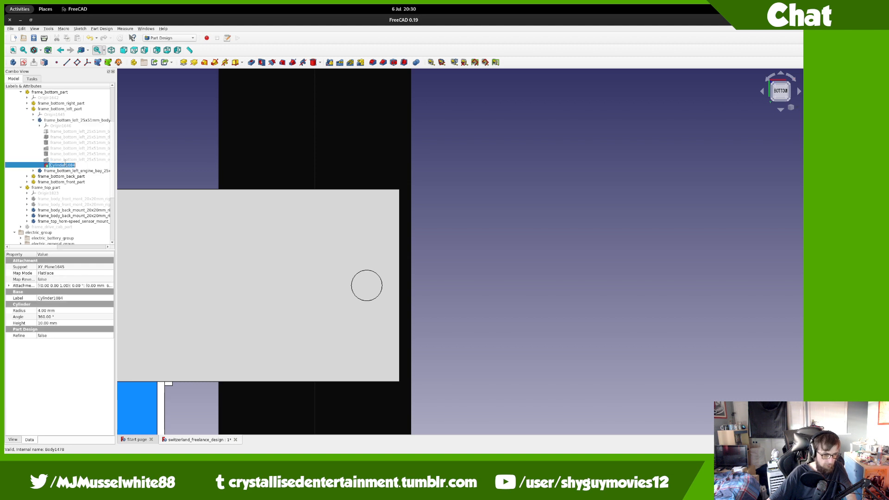
key("ctrl+v")
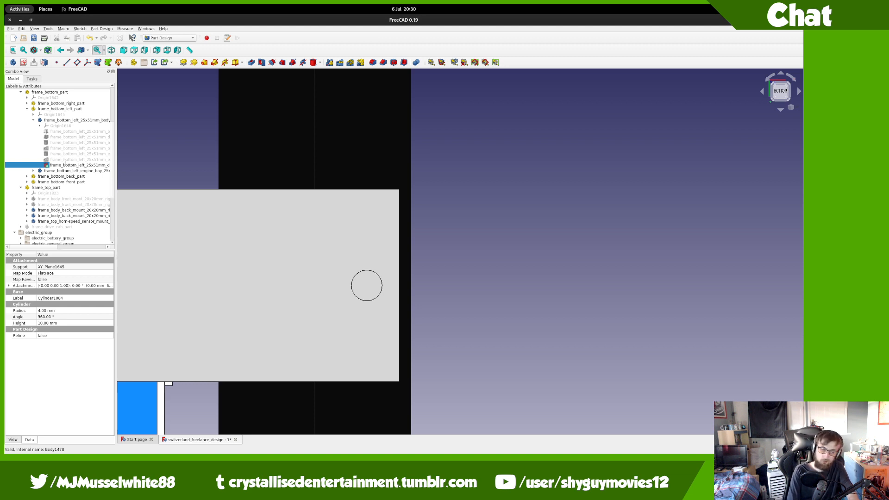
key("Return")
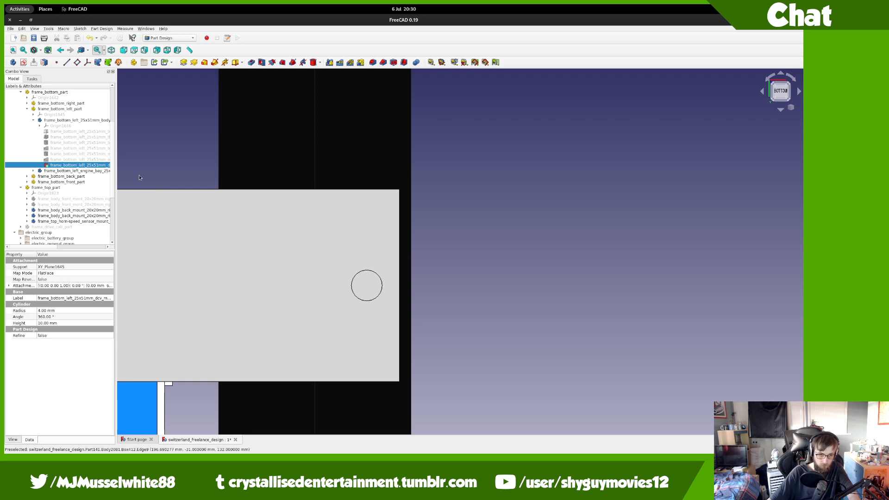
left_click(33, 120)
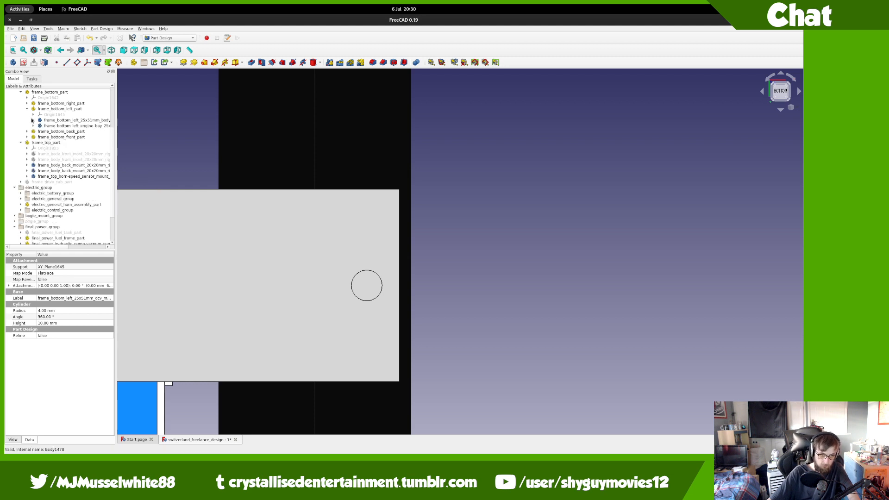
Step: Give both bottom 25x51mm rail bodies the Steel display material
left_click(41, 115)
left_click(40, 120)
left_click(27, 103)
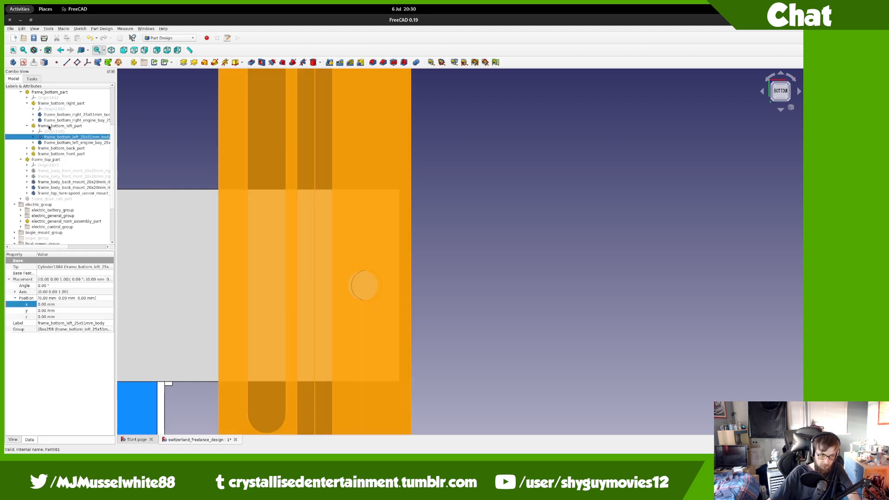
left_click(56, 116, "ctrl")
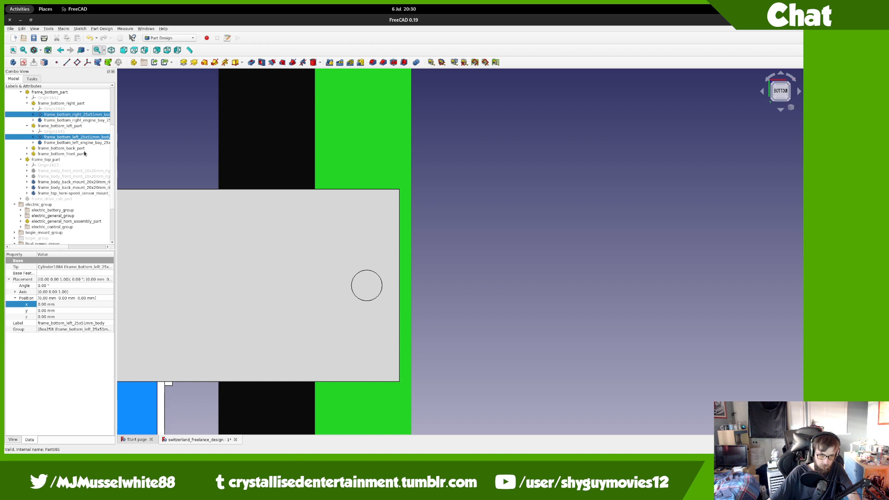
key("d")
left_click(63, 138)
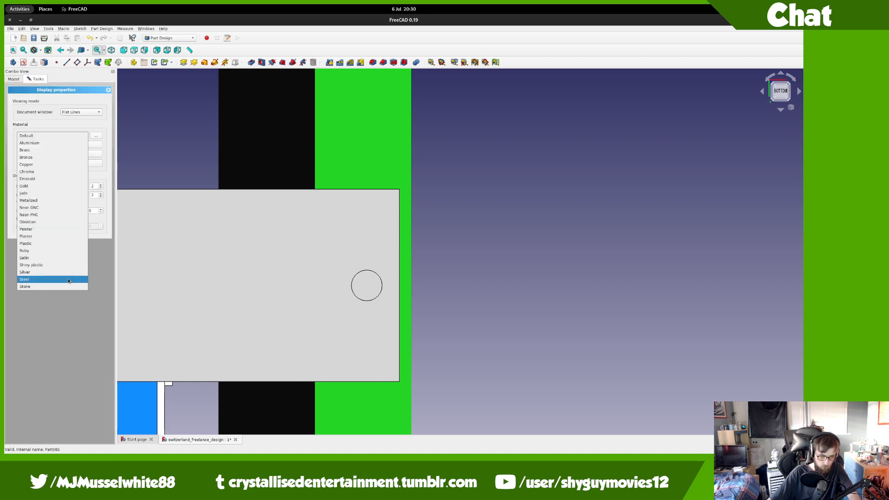
left_click(69, 280)
left_click(58, 248)
Step: Expand Part141 and Body2081 in the tree to list Body2081's features
middle_click_drag(308, 218, 494, 237)
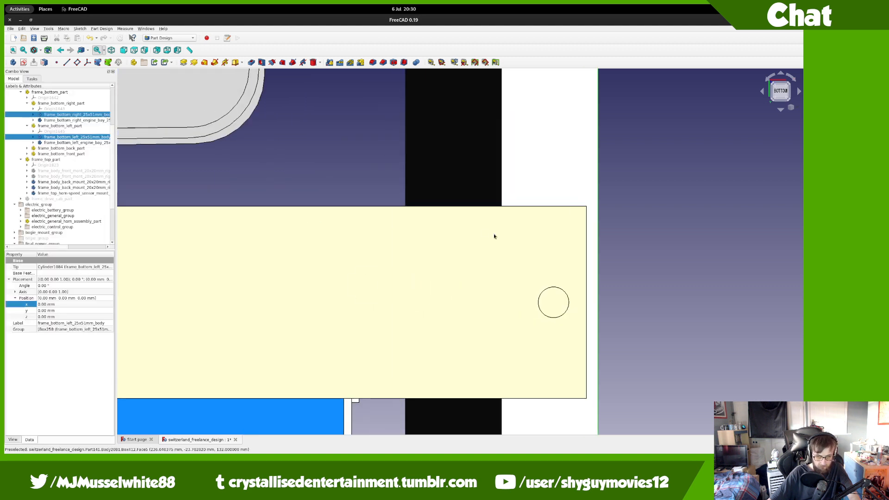
scroll(76, 149, "down", 3)
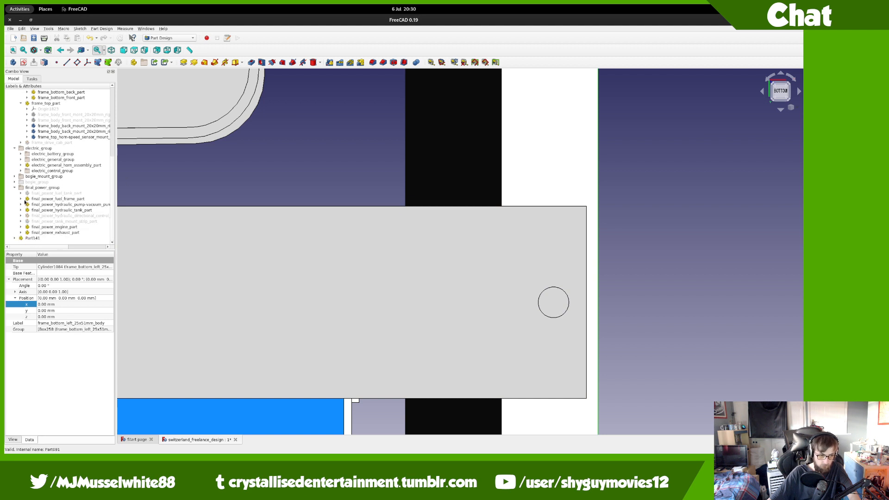
left_click(15, 239)
scroll(18, 236, "down", 3)
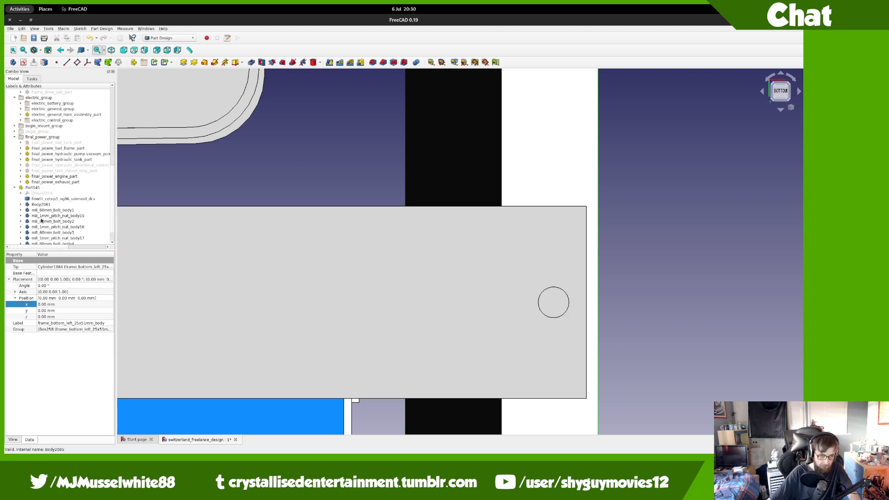
left_click(21, 204)
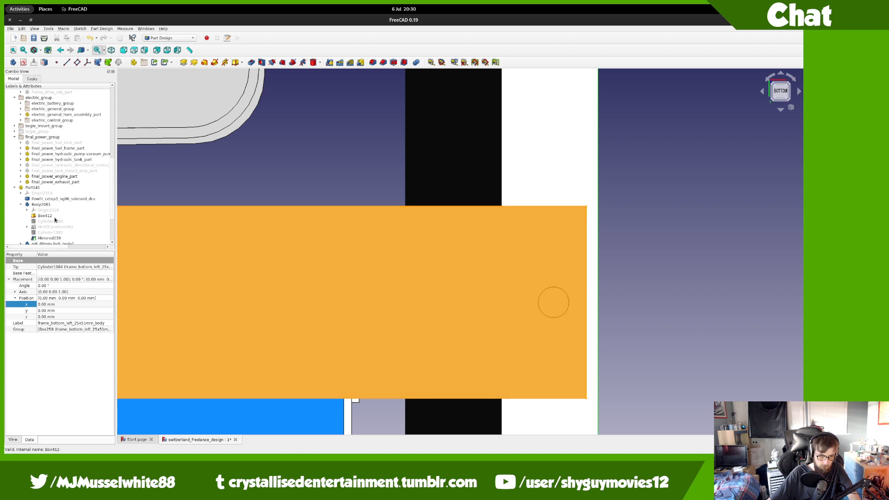
Step: Shift the Cylinder1081 hole's X-direction offset to -250.5 mm
double_click(51, 233)
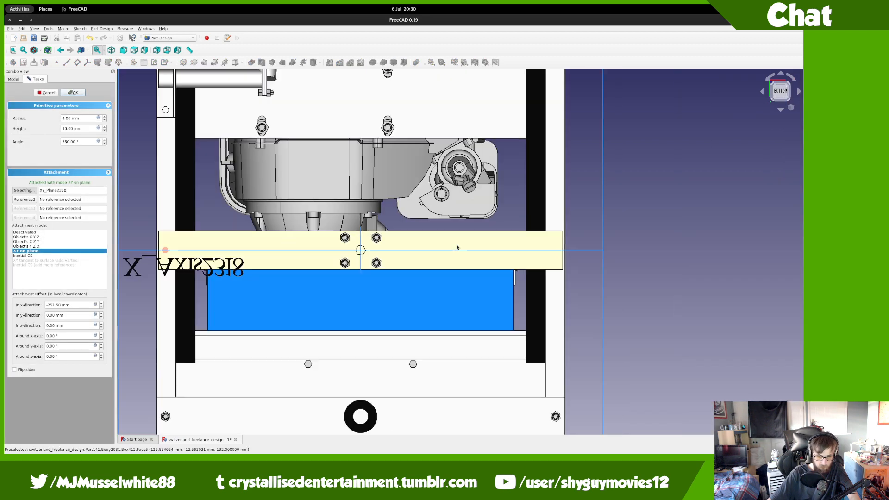
middle_click_drag(457, 248, 654, 248)
scroll(468, 254, "up", 6)
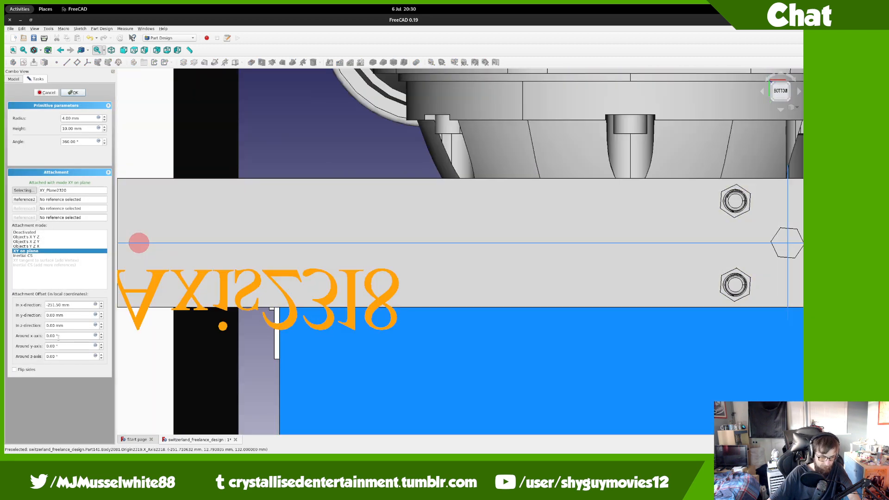
left_click(76, 304)
key("Up")
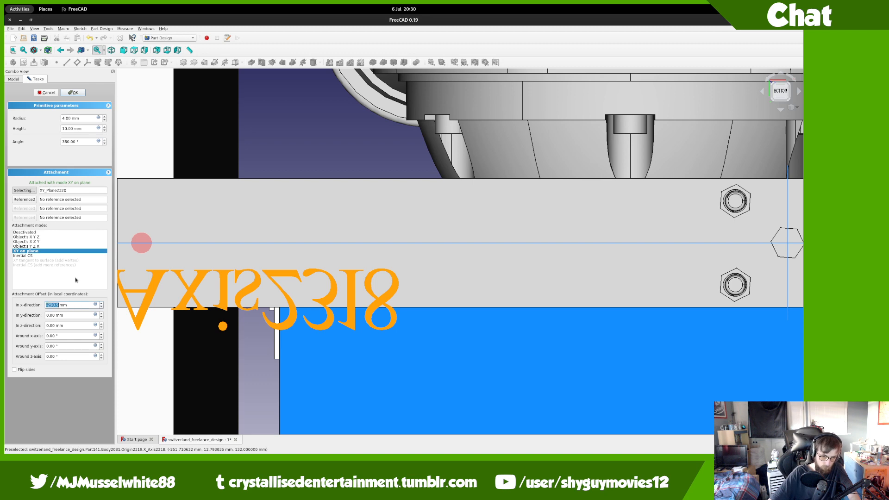
key("Return")
Step: Inspect the rail from below, toggling between wireframe and shaded display
middle_click_drag(195, 235, 392, 236)
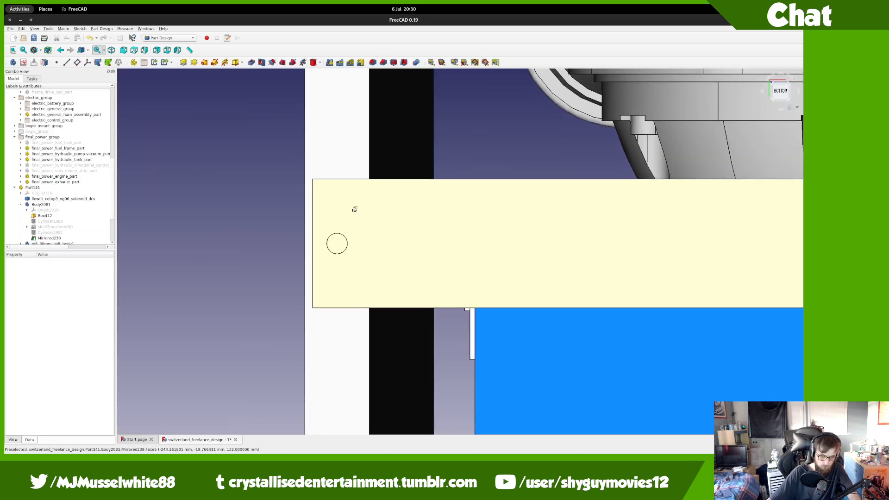
middle_click_drag(353, 194, 417, 209)
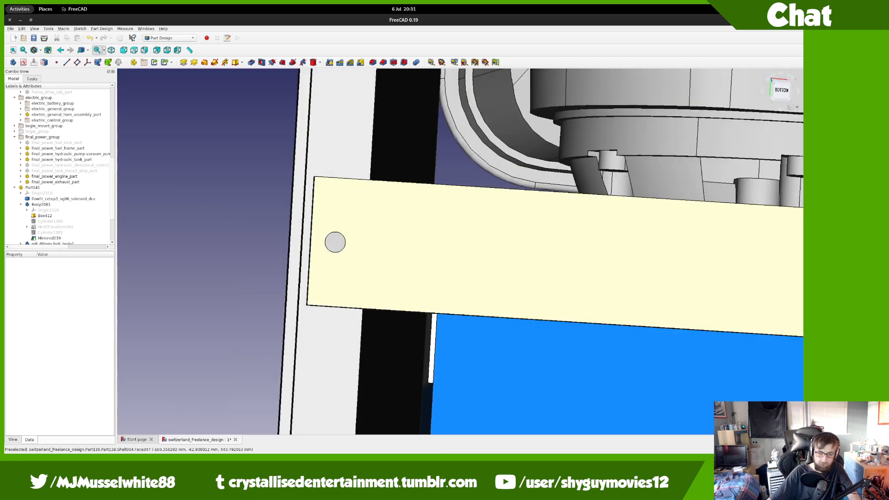
left_click(787, 96)
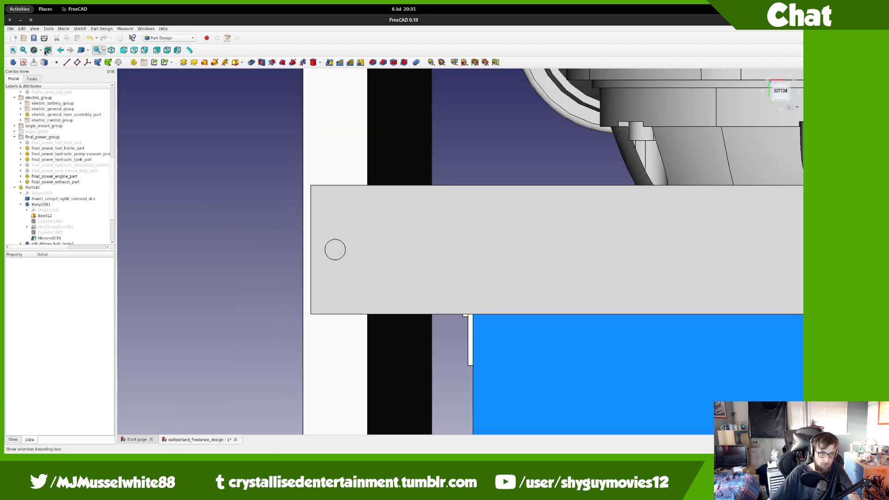
left_click(41, 51)
left_click(50, 73)
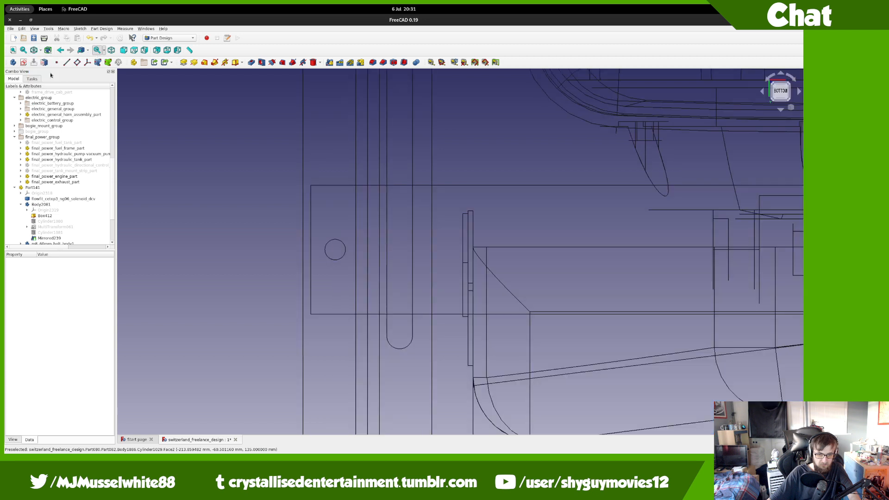
left_click(41, 51)
left_click(42, 59)
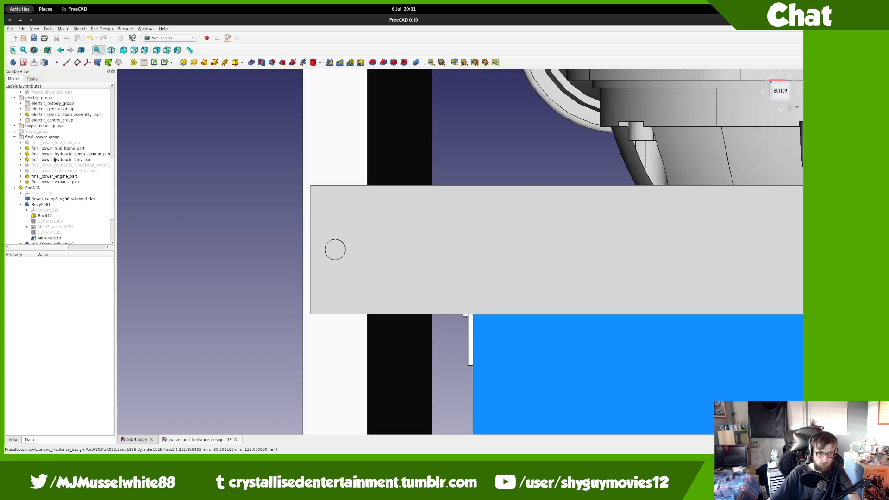
Step: Start the Transform tool on the M8 bolt body
scroll(46, 194, "down", 3)
right_click(43, 238)
left_click(52, 248)
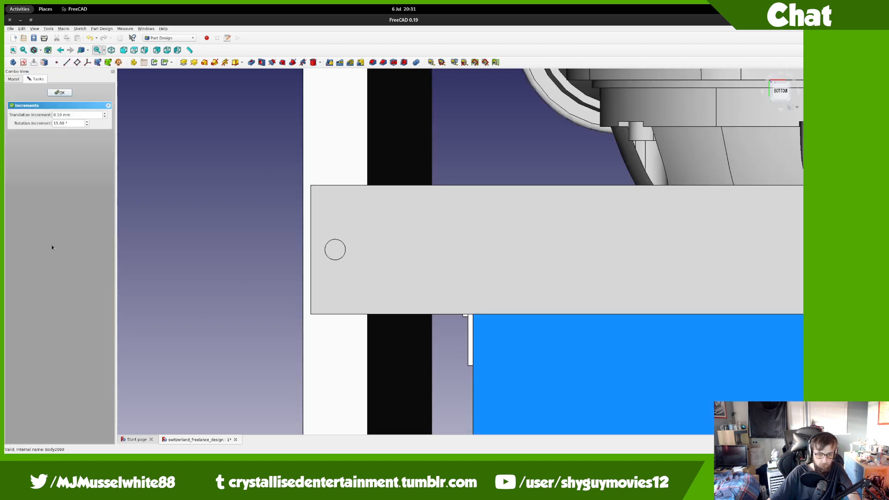
Step: In front view, drag the bolt toward the rail and rotate it 90 degrees upright
left_click(783, 85)
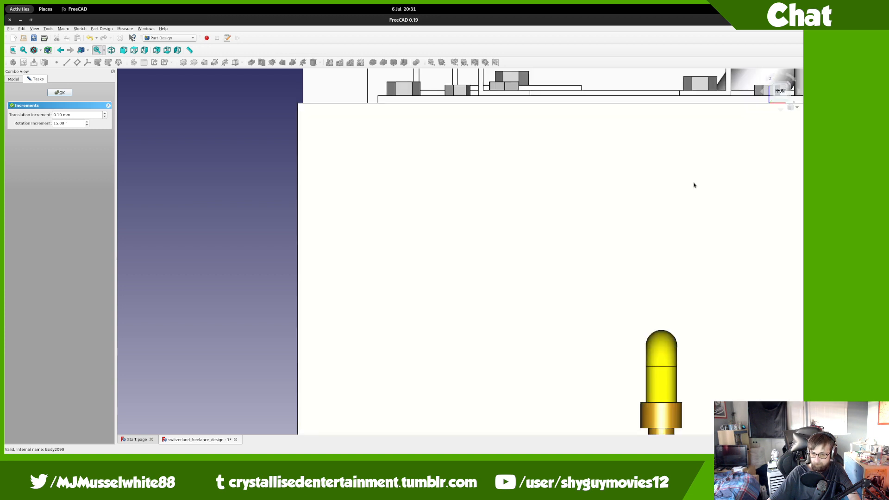
left_click_drag(576, 304, 466, 269)
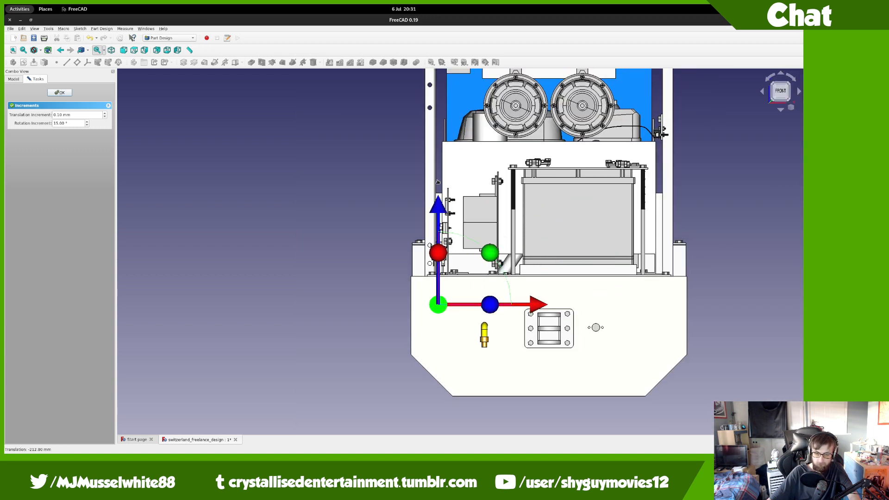
left_click_drag(490, 306, 476, 357)
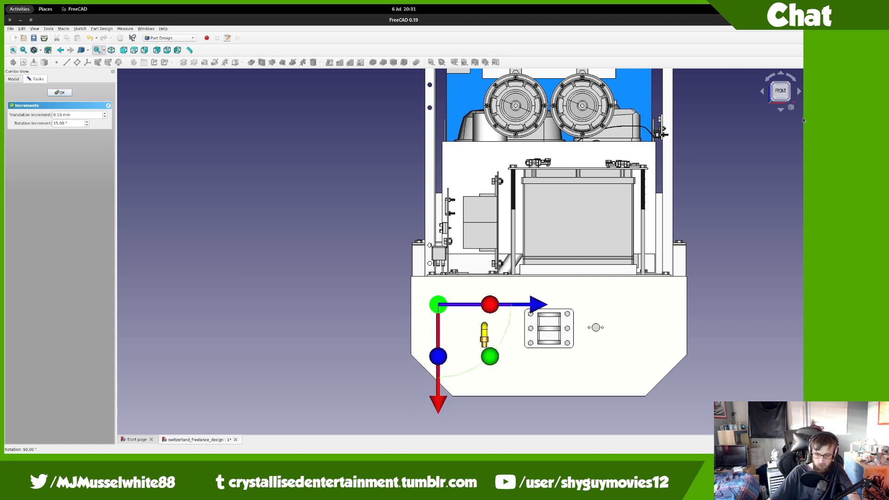
scroll(468, 348, "up", 4)
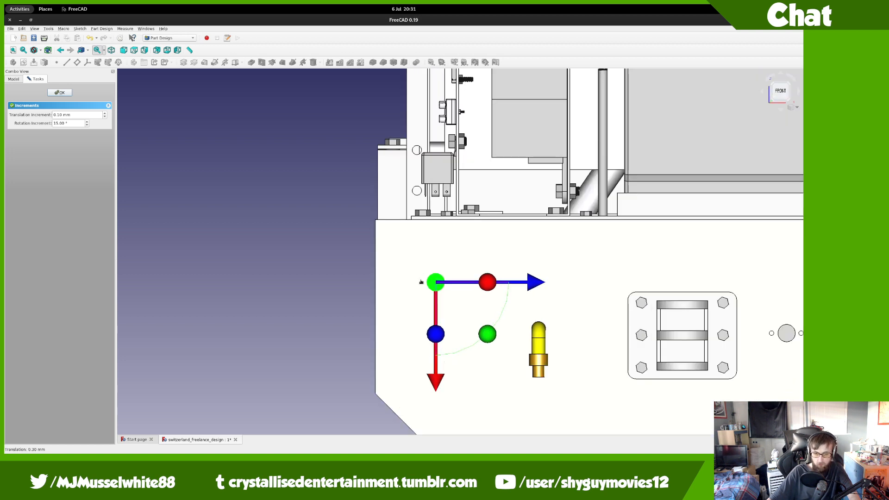
left_click_drag(421, 282, 432, 308)
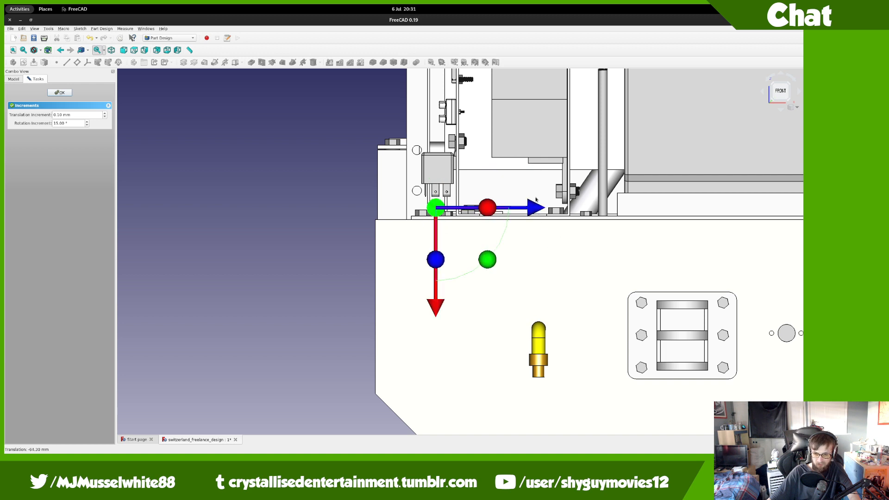
left_click_drag(535, 207, 460, 204)
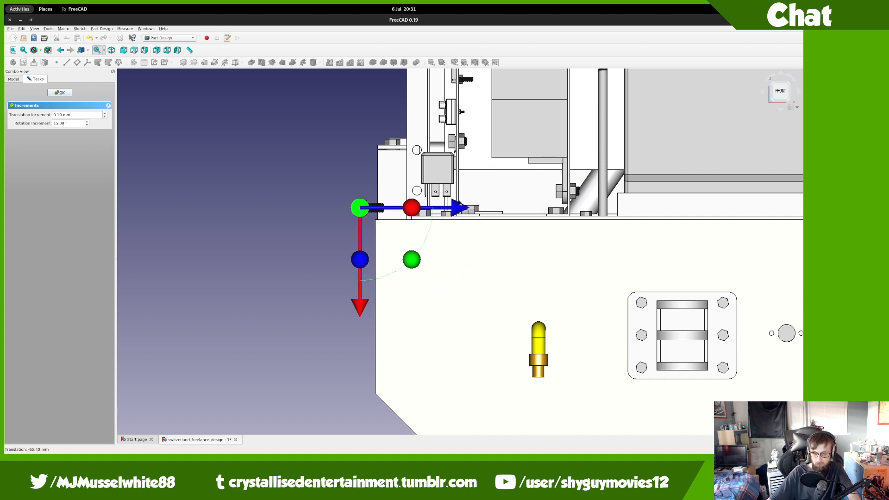
left_click_drag(406, 270, 290, 278)
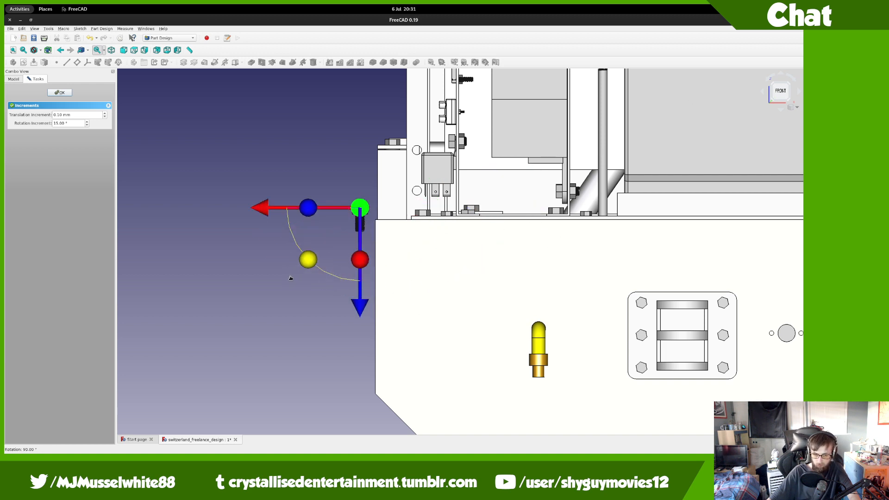
Step: Push the bolt down through the rail onto the hole, rotate it 30 degrees, and accept
left_click(773, 98)
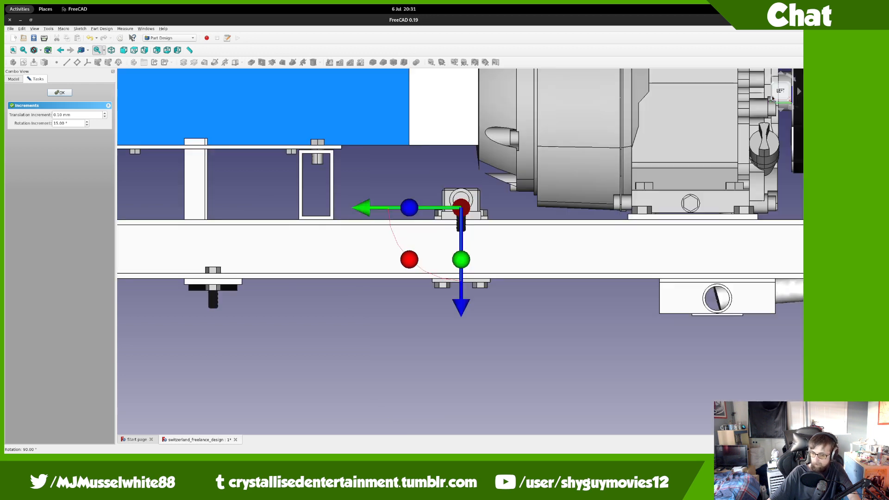
middle_click_drag(507, 242, 530, 224)
scroll(481, 245, "up", 5)
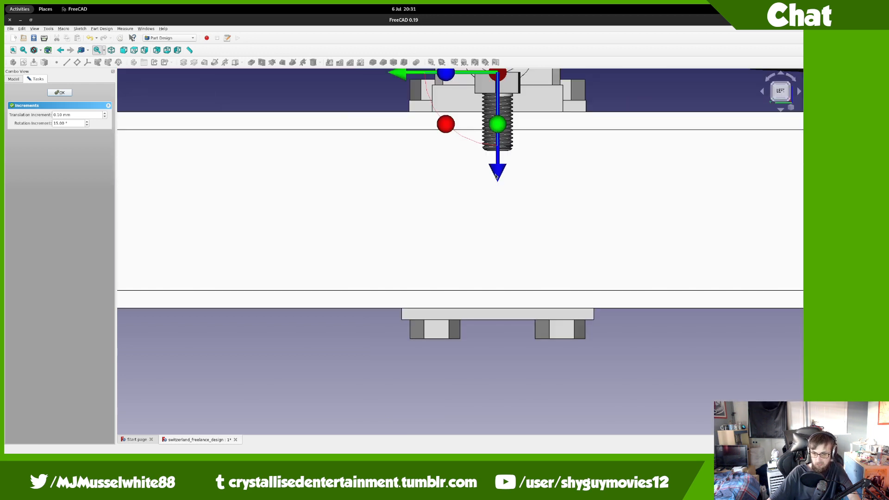
left_click_drag(496, 177, 500, 372)
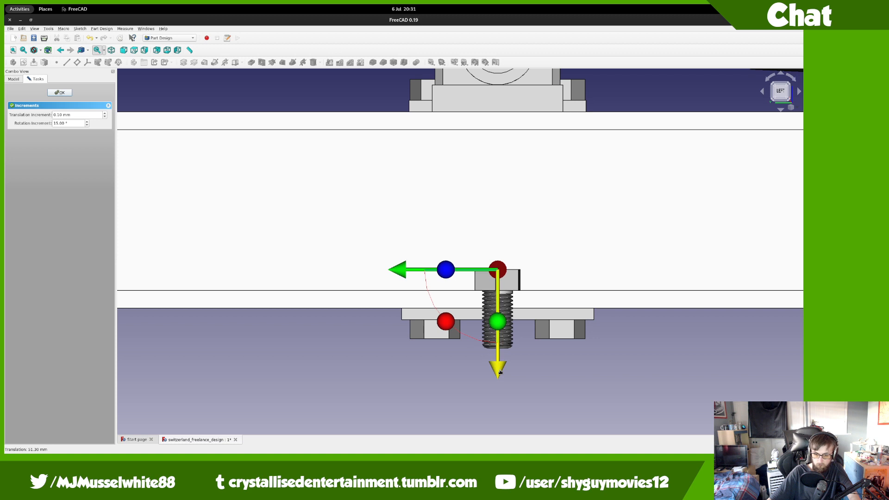
left_click(782, 103)
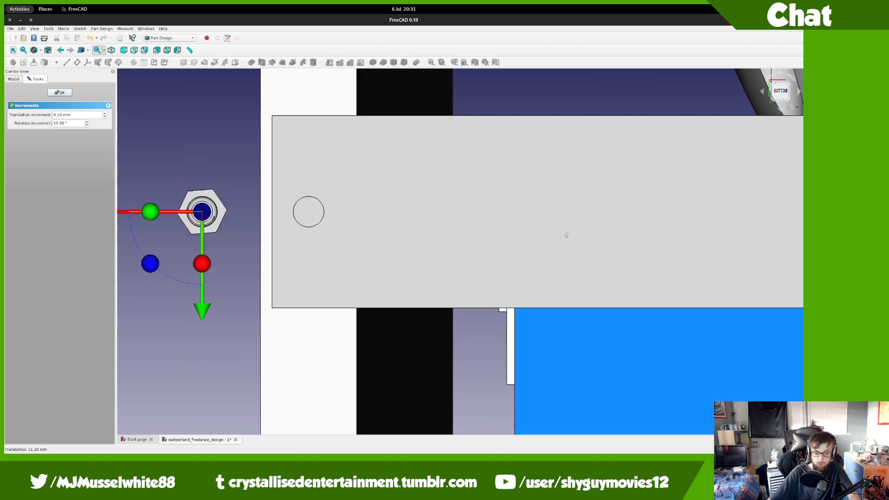
left_click_drag(228, 205, 331, 216)
middle_click_drag(445, 166, 315, 126)
mouse_move(305, 113)
left_mouse_down()
mouse_move(329, 141)
mouse_move(413, 139)
mouse_move(361, 102)
mouse_move(324, 91)
mouse_move(318, 104)
left_mouse_up()
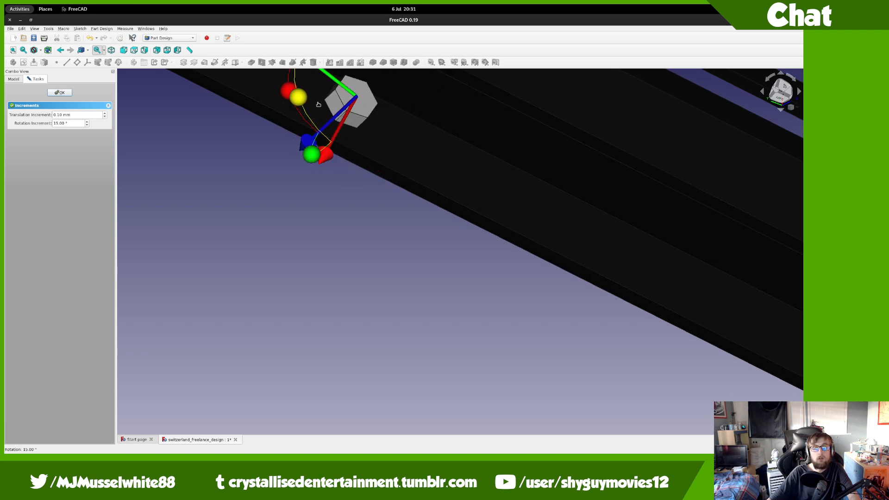
middle_click_drag(318, 104, 298, 190)
left_click_drag(288, 183, 119, 131)
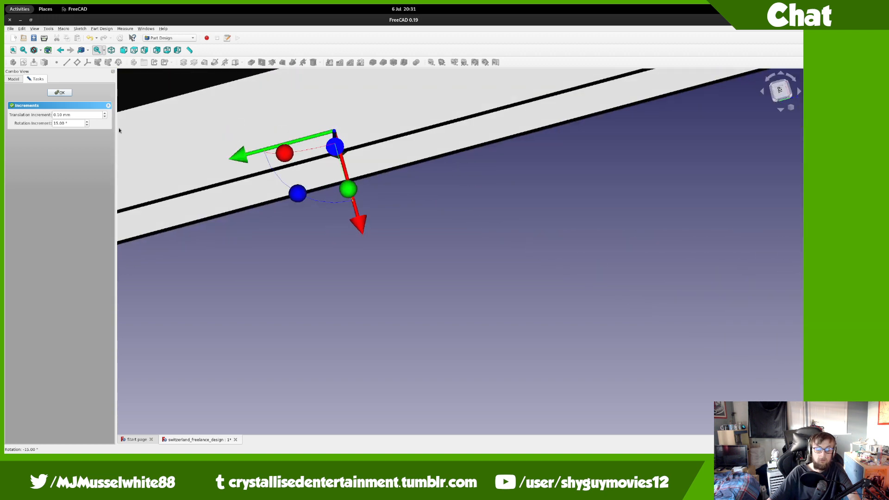
left_click(59, 93)
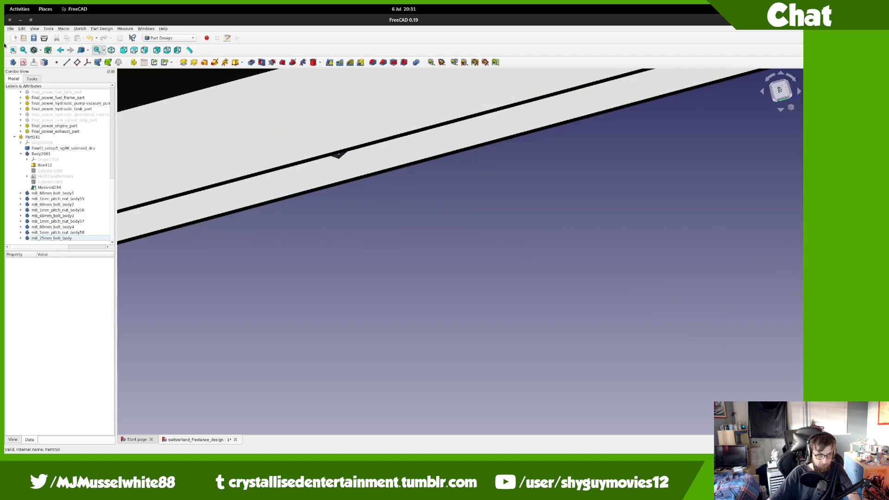
Step: Merge m8_1mm_pitch_nut.FCStd into the model
left_click(10, 29)
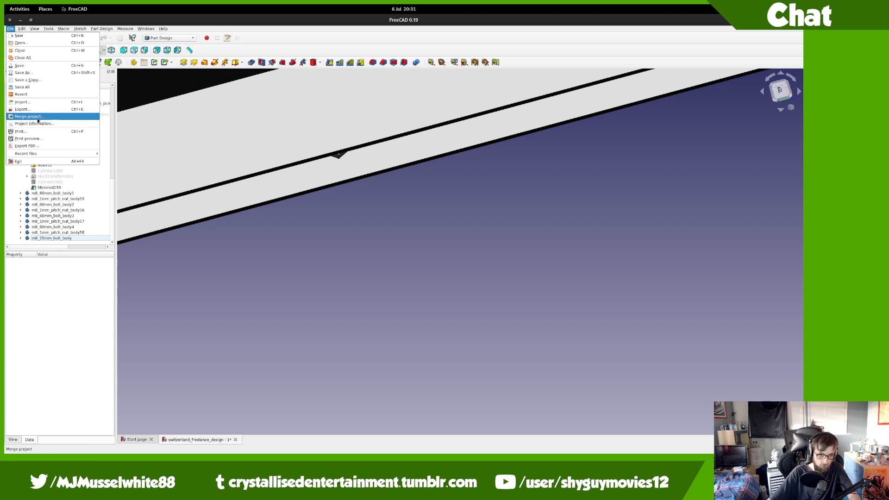
left_click(28, 116)
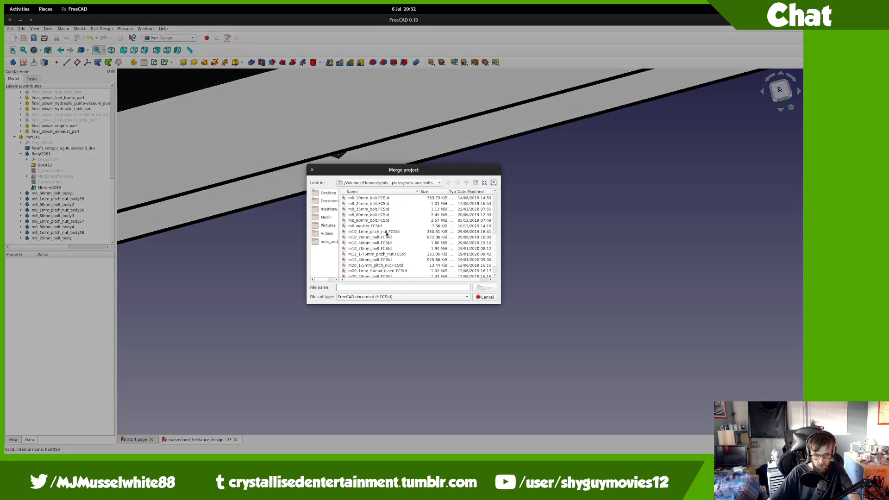
scroll(385, 231, "up", 2)
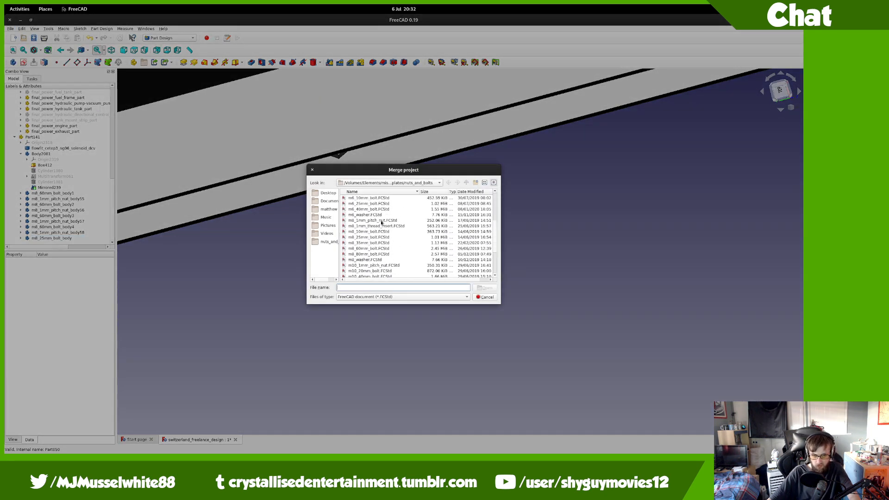
double_click(382, 222)
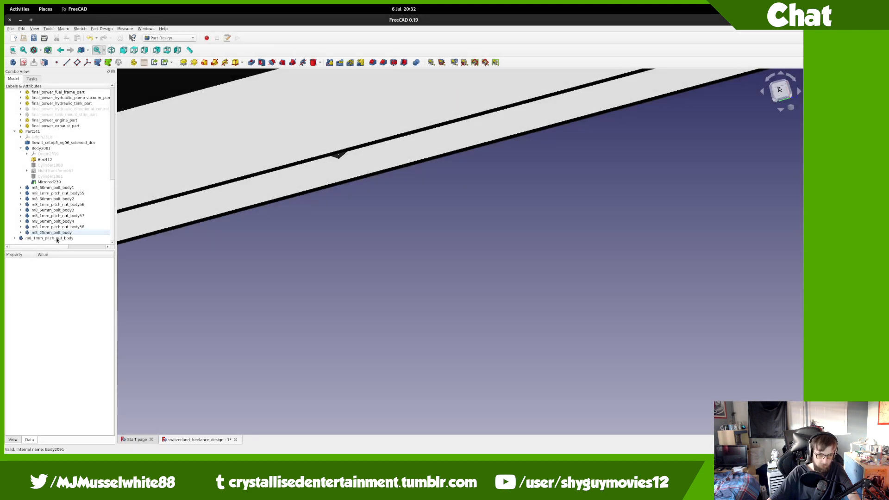
Step: Start transforming the merged m8_1mm_pitch_nut_body with a 5.0 mm translation increment
left_click(56, 239)
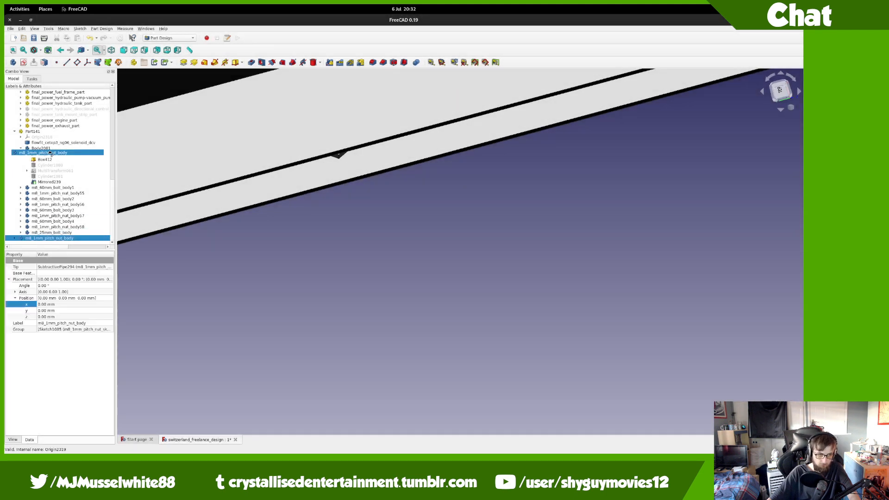
right_click(64, 239)
left_click(77, 248)
middle_click_drag(341, 221, 291, 102)
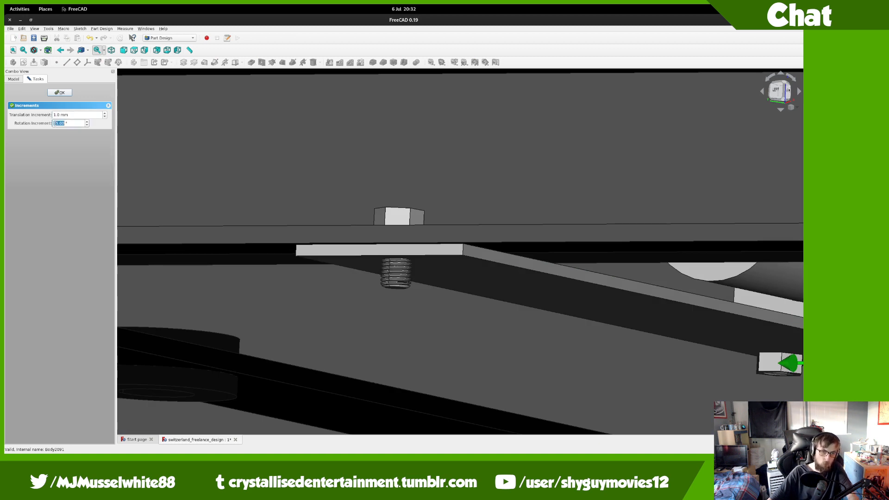
Step: In the front view, flip the M8 nut 180° about the front axis
left_click(789, 92)
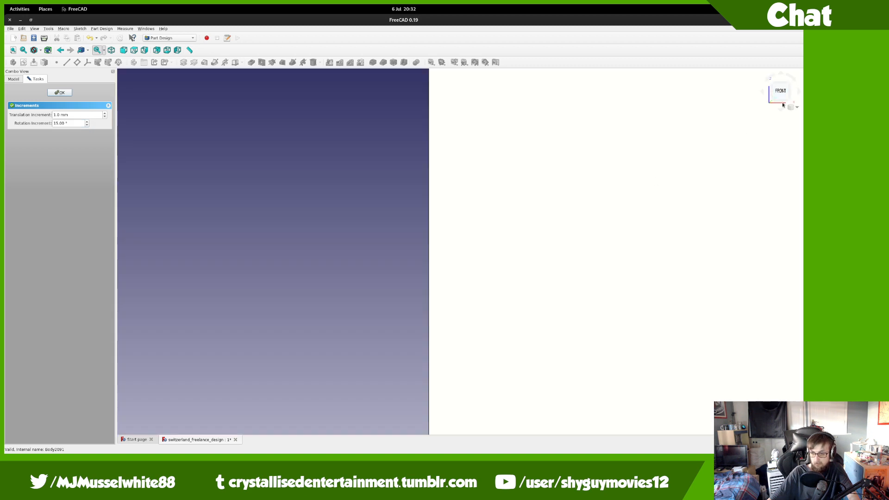
scroll(504, 227, "up", 5)
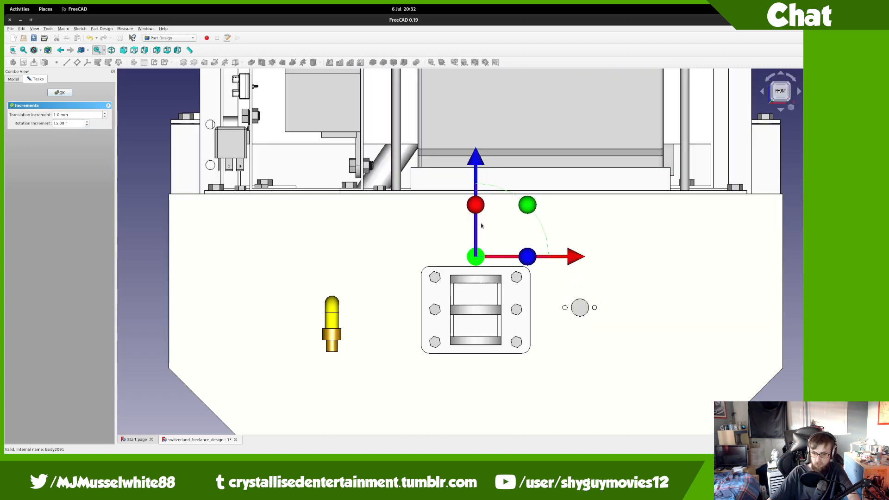
left_click_drag(465, 301, 434, 312)
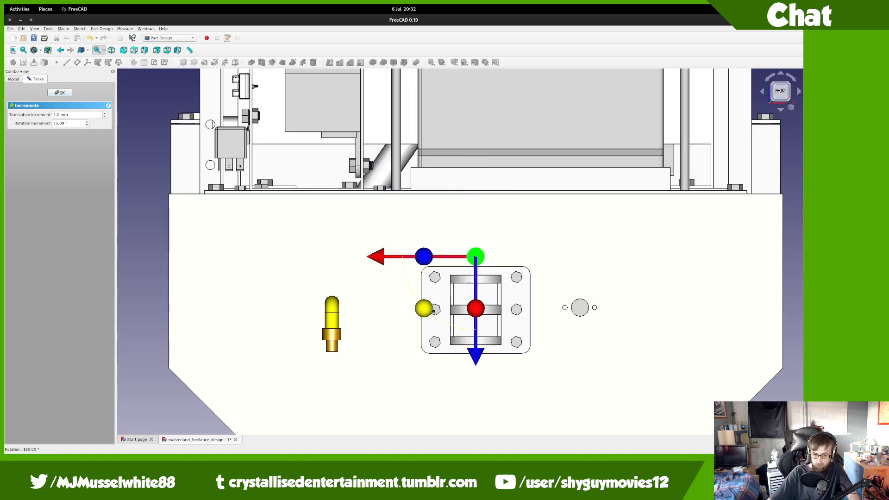
Step: From the bottom view, shift the nut 248 mm then 2.5 mm along X to centre it on the bolt
left_click(781, 102)
left_click_drag(380, 281, 166, 284)
middle_click_drag(165, 284, 263, 364)
middle_click_drag(399, 237, 433, 386)
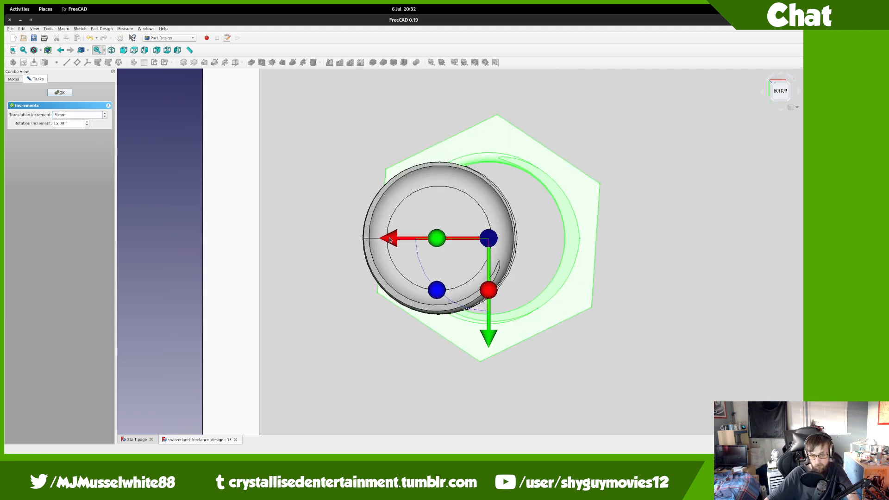
left_click_drag(390, 240, 341, 249)
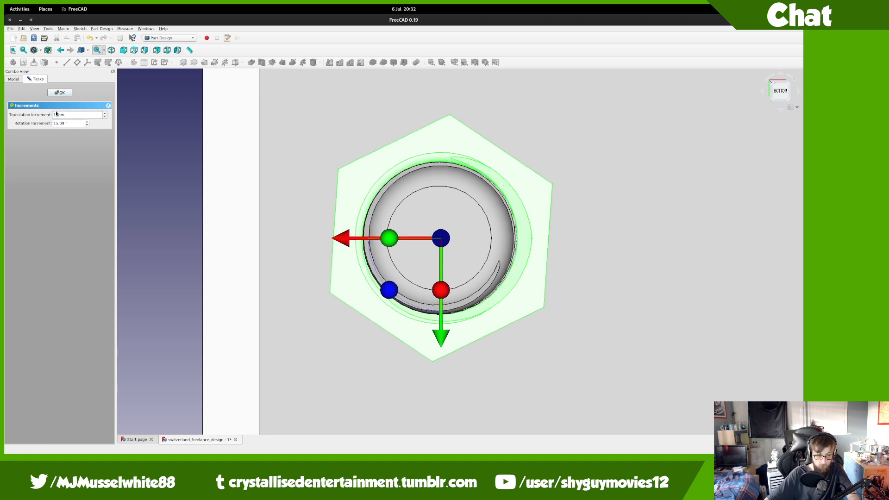
left_click(67, 92)
left_click(56, 233)
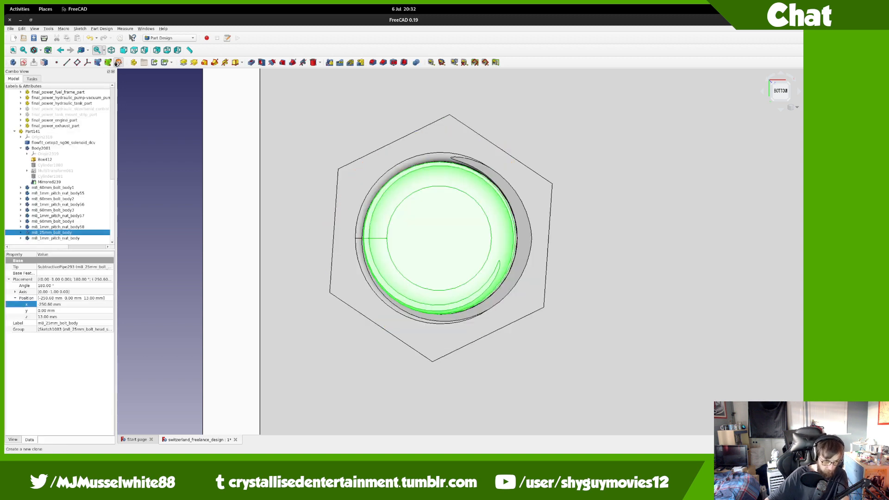
Step: Clone the M8 bolt and nut, then select both clones Body2092 and Body2093
left_click(118, 63)
left_click(117, 62)
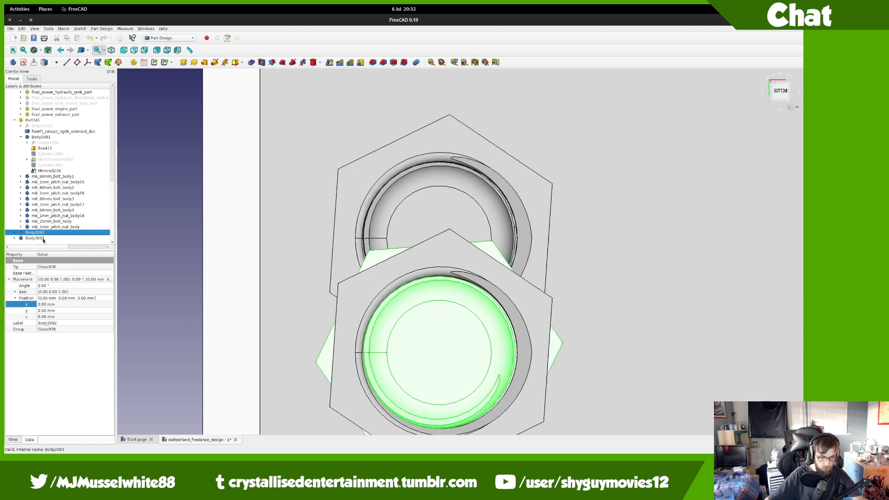
left_click(43, 238, "ctrl")
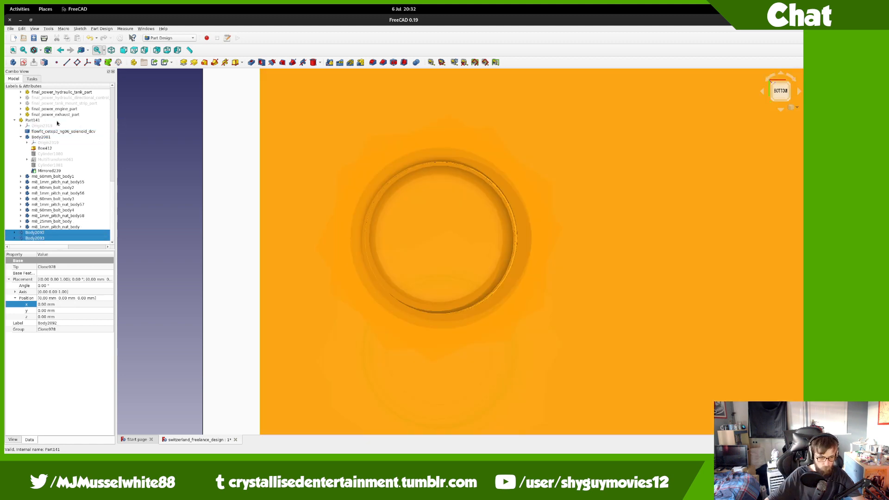
left_click(46, 227)
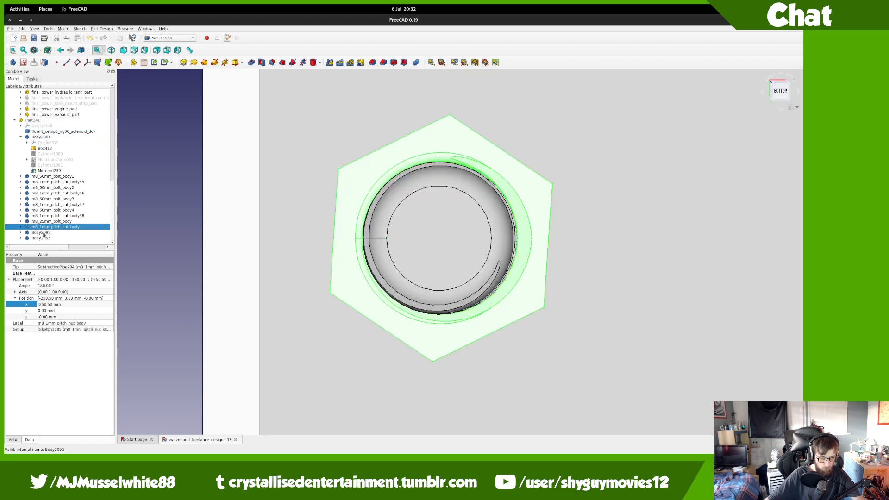
left_click(43, 233)
left_click(44, 239, "ctrl")
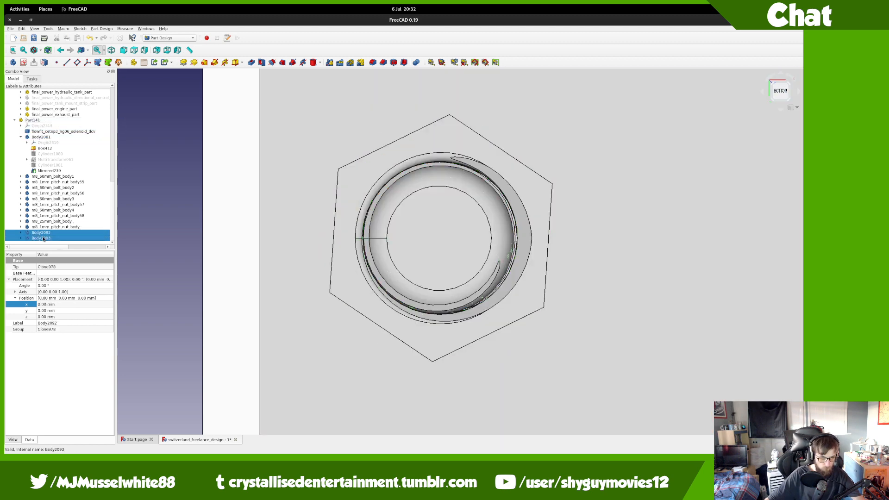
Step: Set the clones' Placement x to 250.5*2 (501 mm) and zoom out to see all four nuts
left_click(52, 305)
type("25")
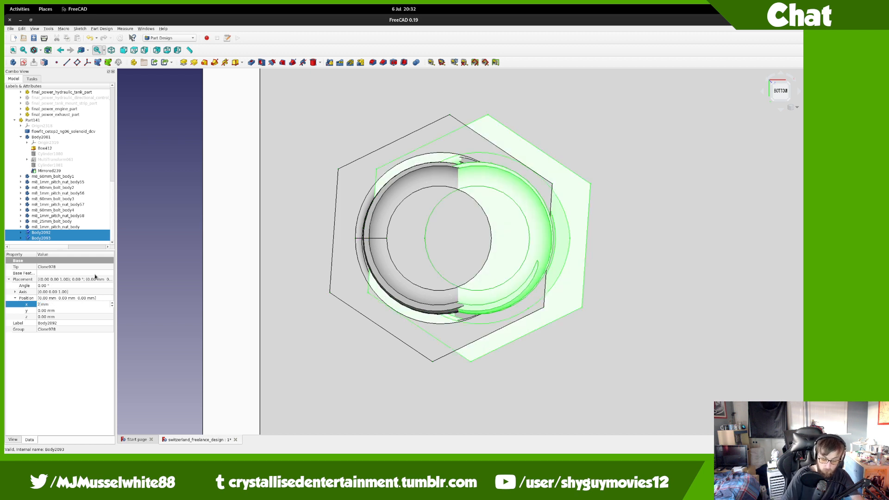
type("0.5*")
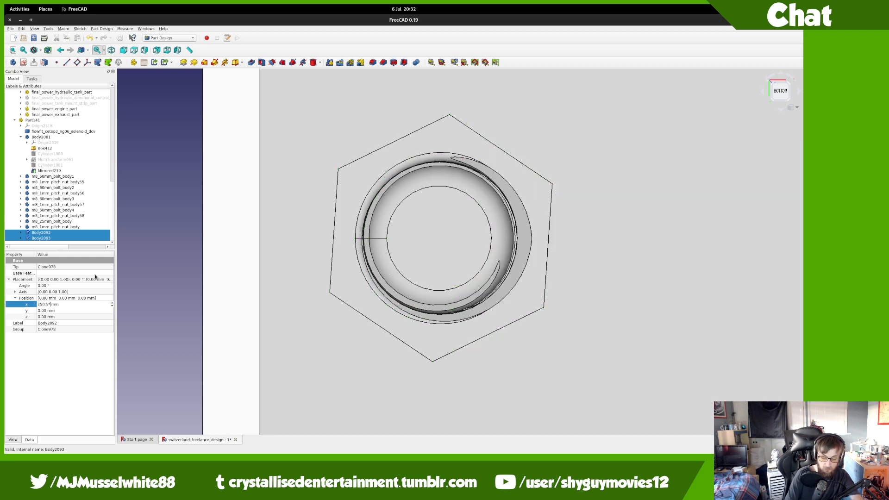
type("2")
key("Return")
scroll(441, 250, "down", 10)
middle_click_drag(441, 250, 122, 273)
left_click(51, 221)
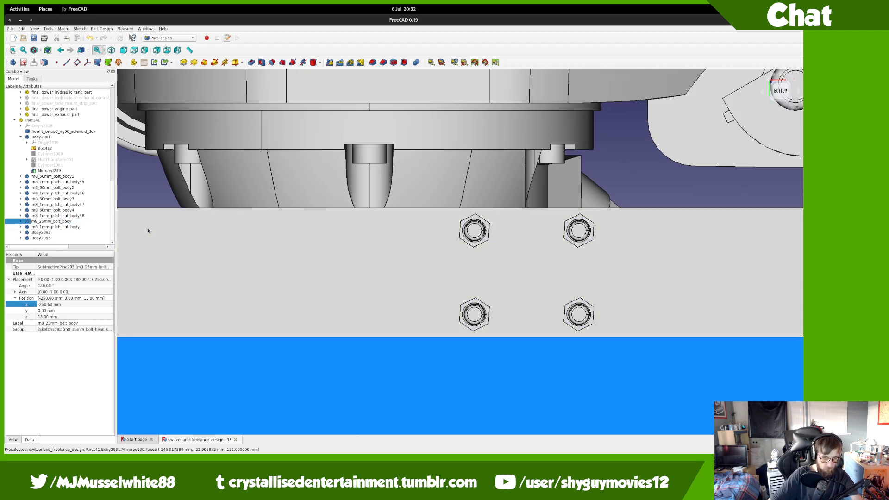
Step: Rename the bolts to m8_15mm_bolt_body3 and m8_15mm_bolt_body4
key("BackSpace")
type("1")
key("ctrl+a")
key("ctrl+c")
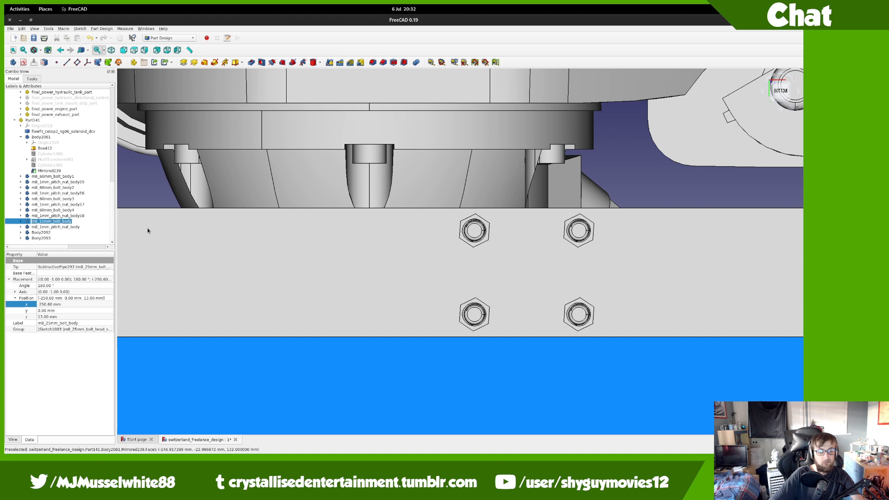
key("Right")
type("1")
key("Return")
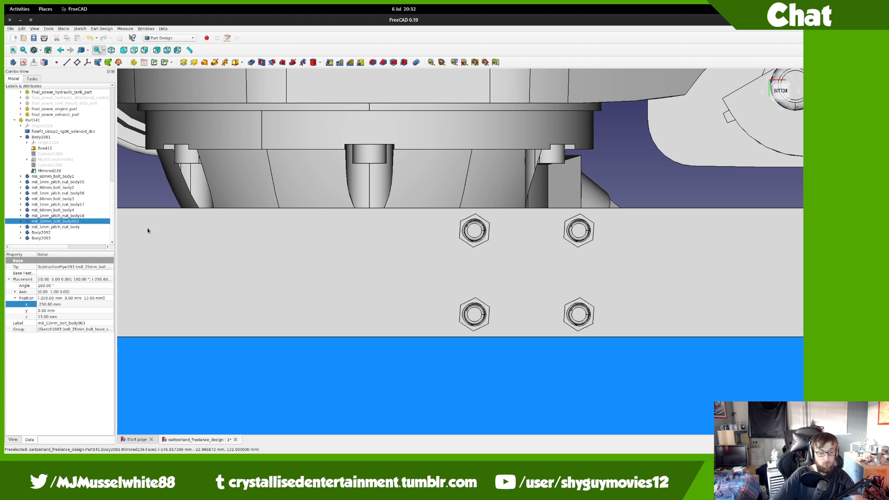
key("BackSpace")
key("BackSpace")
key("Return")
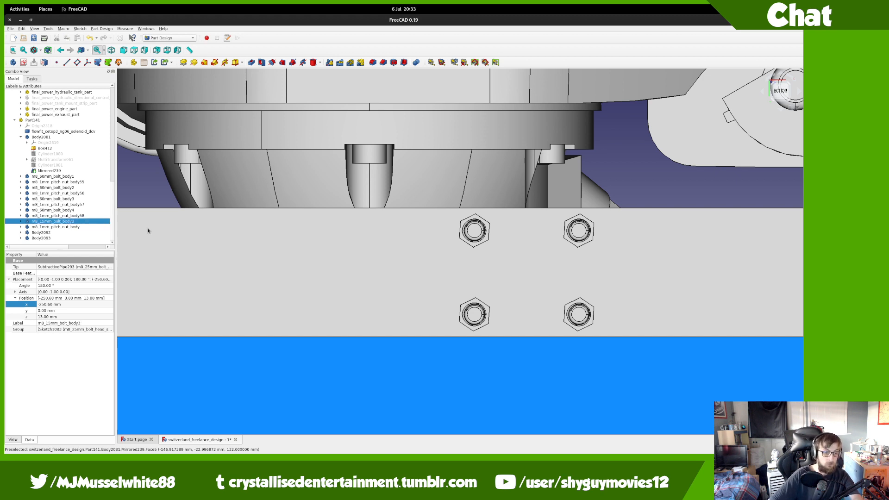
key("Down")
key("Down")
key("F2")
key("ctrl+v")
key("Return")
Step: Rename the nuts to m8_1mm_pitch_nut_body59 and m8_1mm_pitch_nut_body60
key("Up")
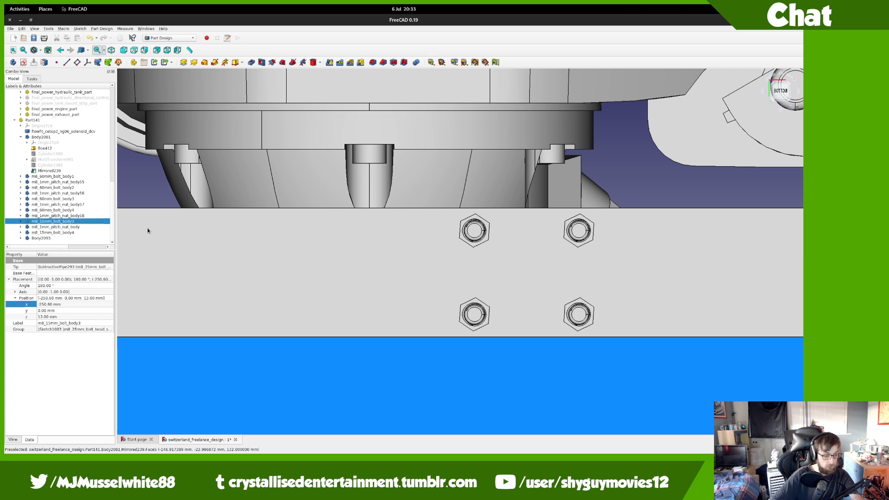
key("F2")
key("ctrl+v")
key("ctrl+z")
key("ctrl+c")
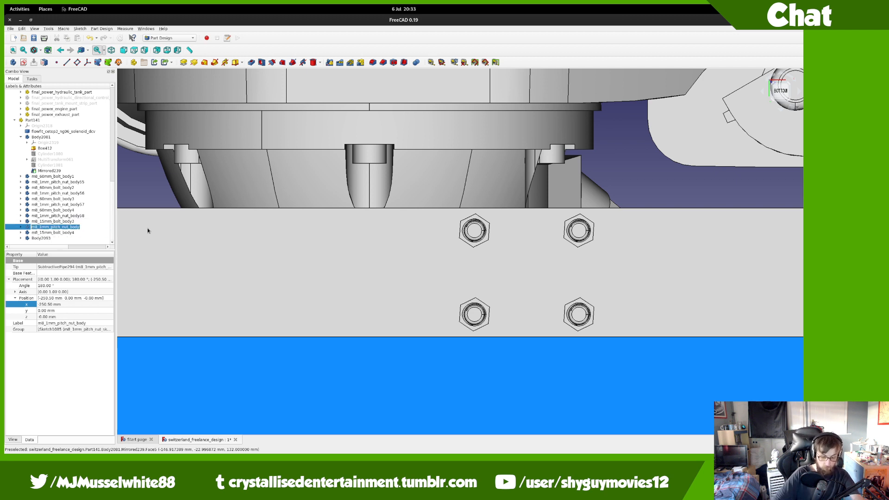
key("End")
type("59")
key("Return")
key("Down")
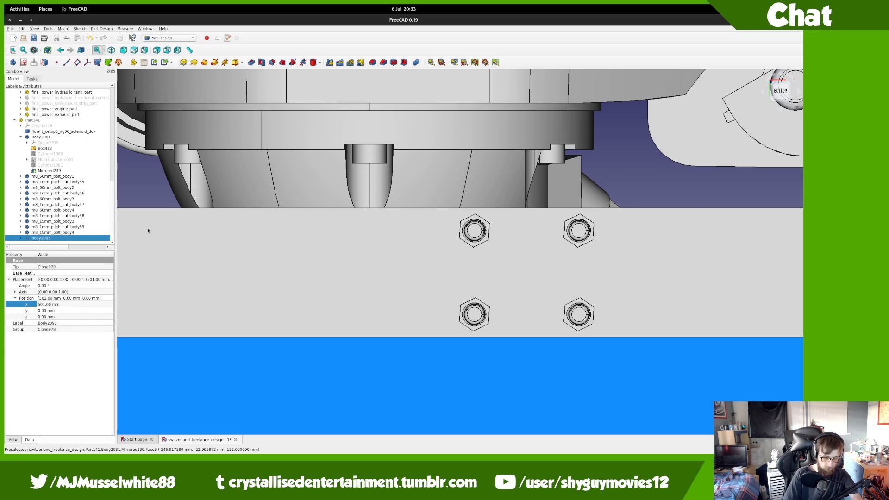
key("F2")
key("ctrl+v")
type("60")
key("Return")
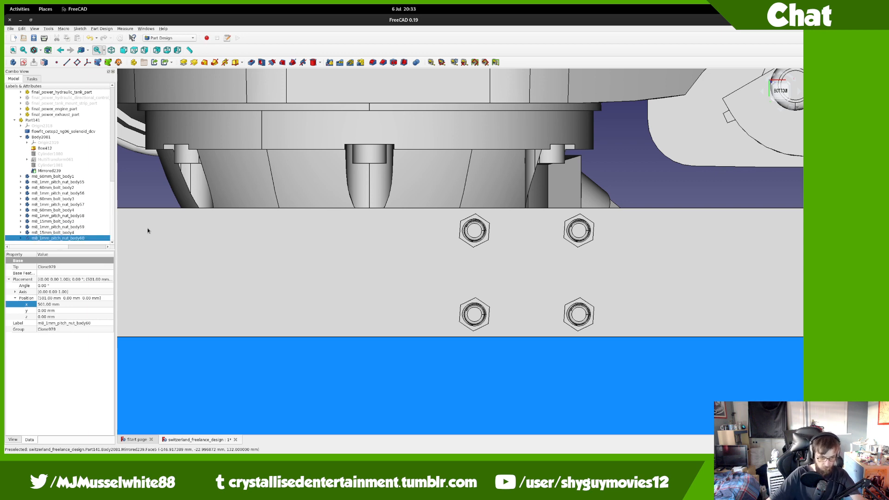
Step: Clear the selection, zoom the view, and bring up the desktop's Activities window overview
scroll(519, 204, "down", 5)
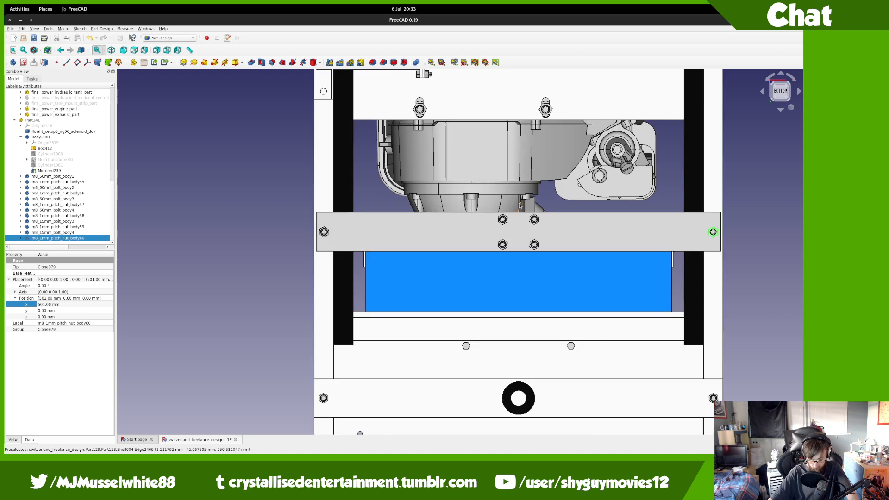
left_click(298, 226)
scroll(297, 226, "up", 4)
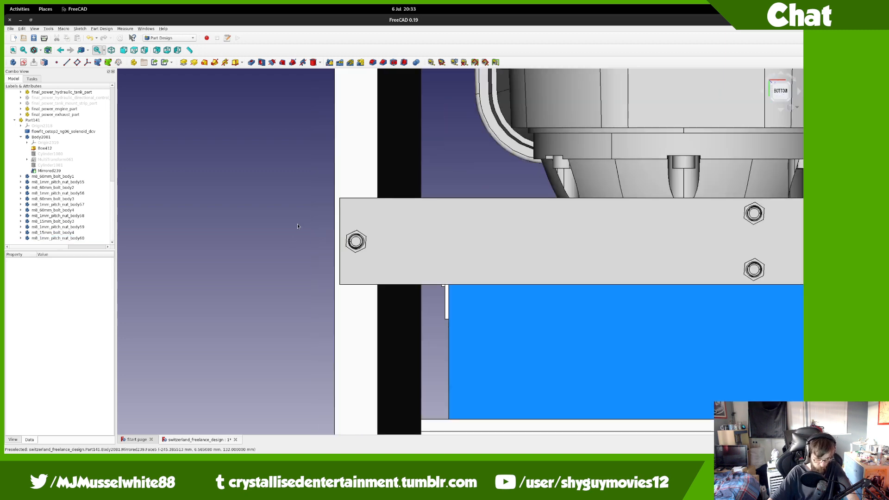
mouse_move(5, 5)
scroll(135, 190, "up", 1)
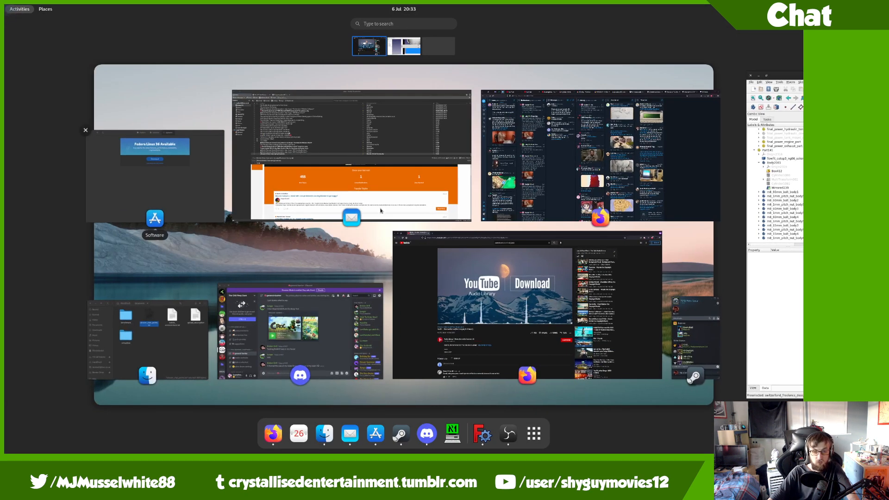
left_click(484, 188)
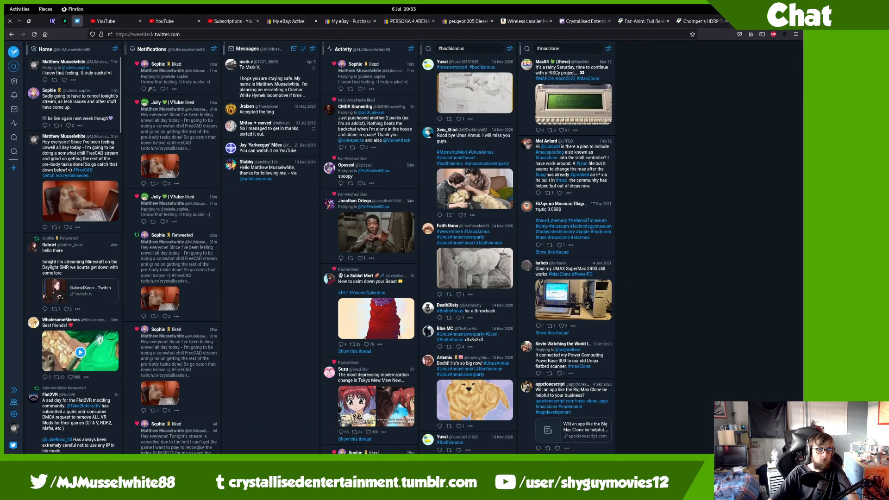
left_click(184, 82)
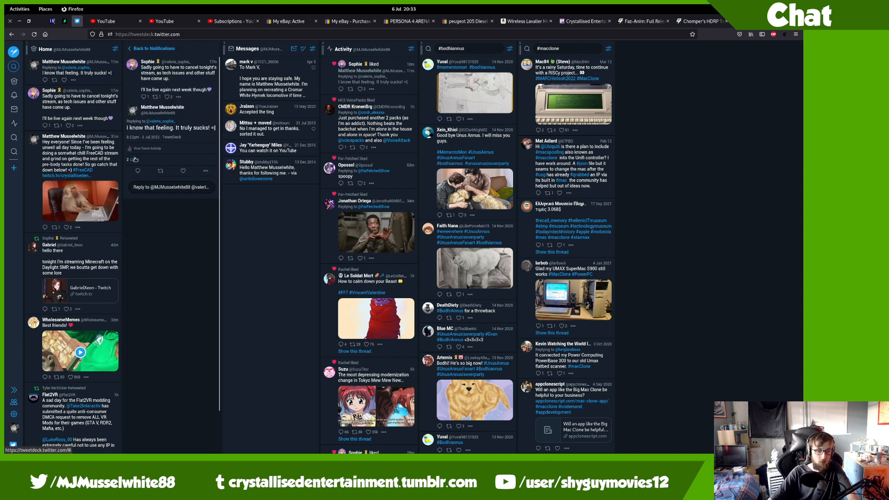
left_click(135, 160)
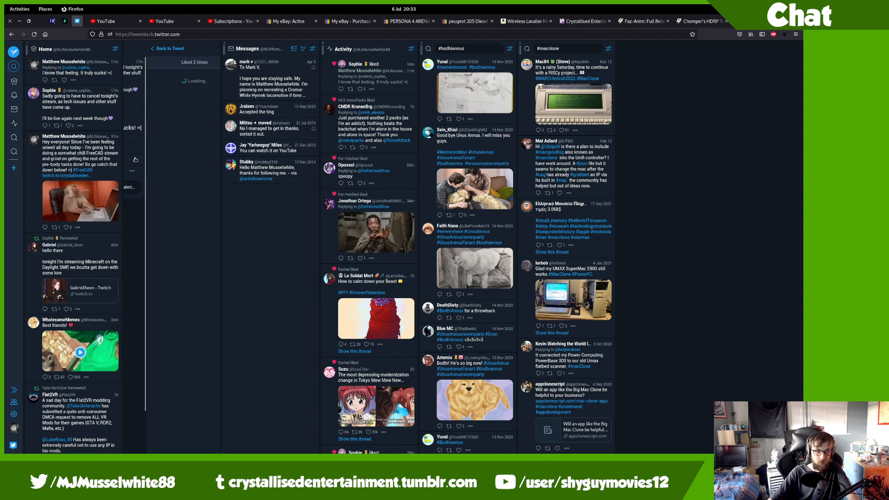
left_click(155, 49)
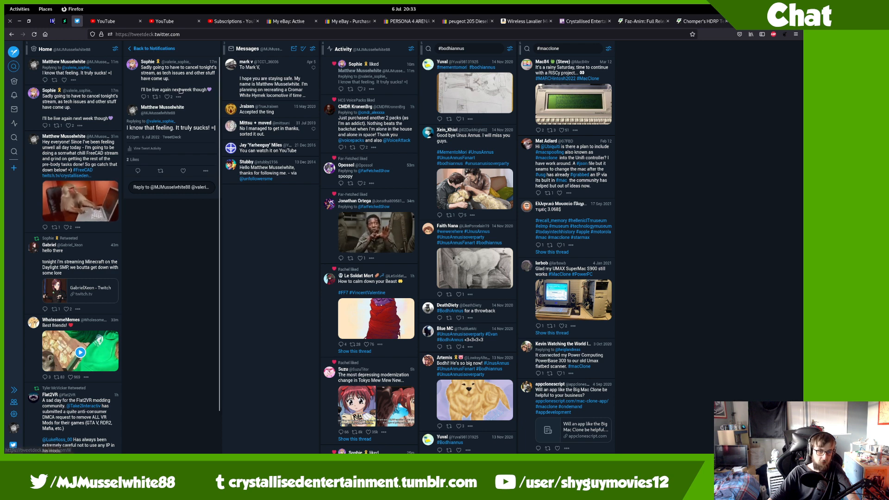
left_click(169, 62)
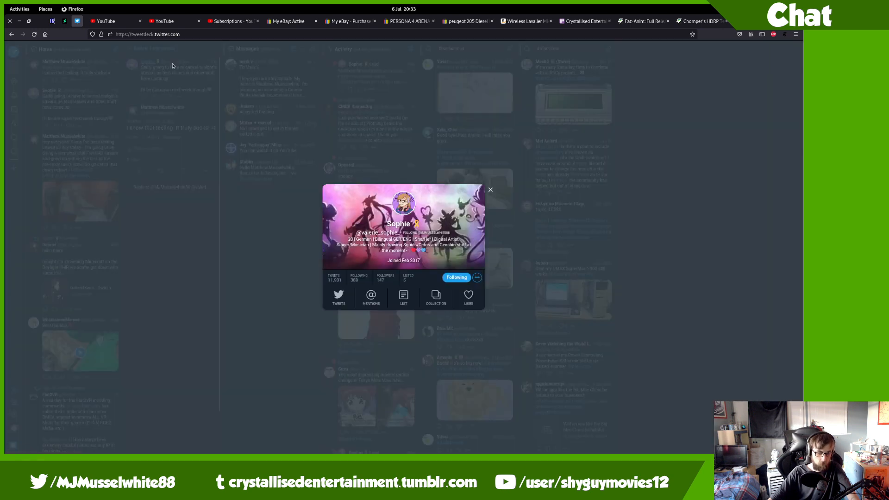
left_click(169, 62)
left_click(166, 49)
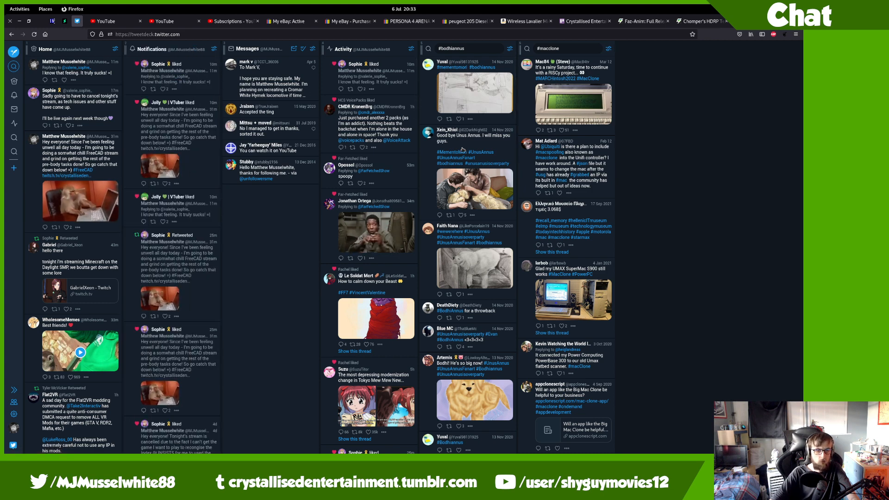
key("alt+Tab")
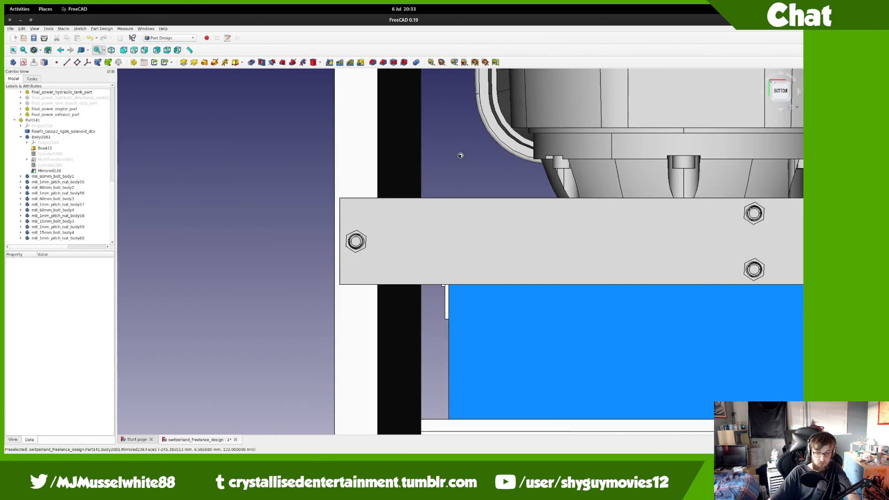
key("super")
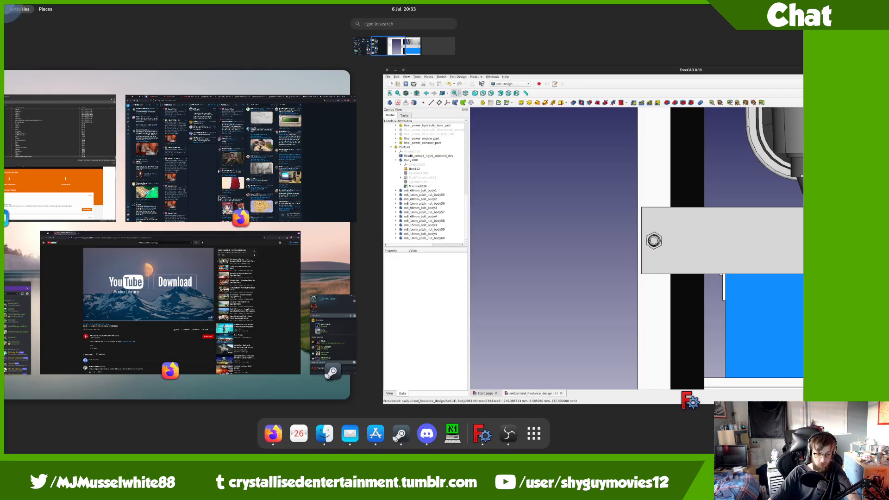
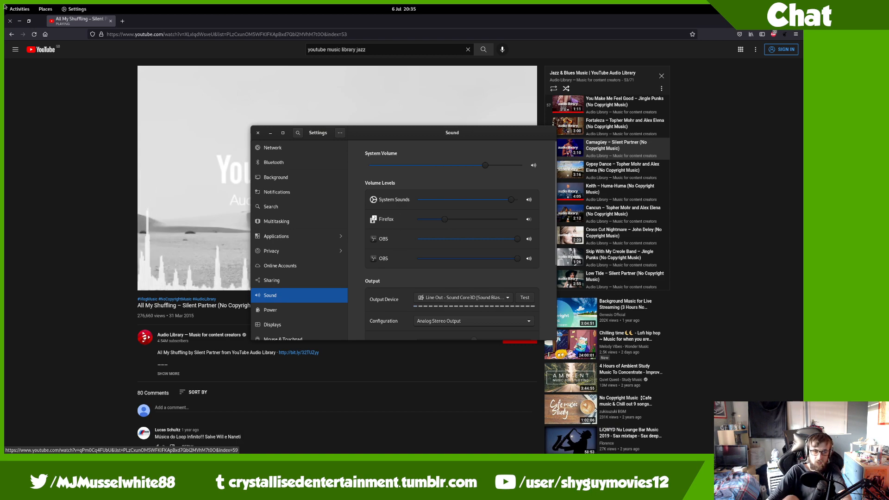
Step: Switch from the Firefox YouTube page to the FreeCAD locomotive assembly window via the overview
mouse_move(5, 5)
scroll(331, 163, "down", 1)
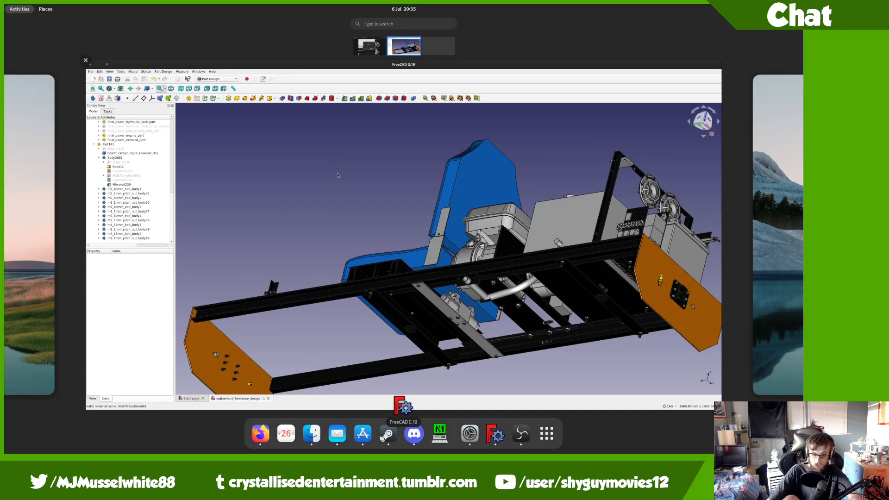
left_click(372, 201)
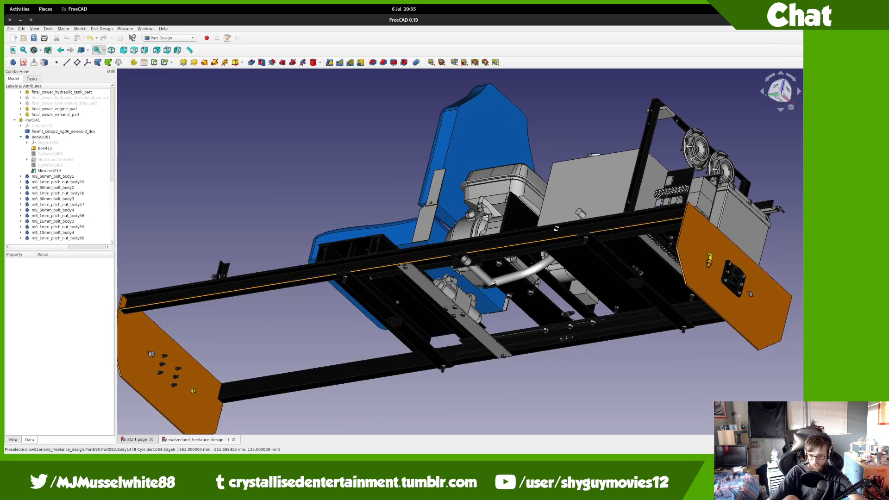
Step: Orbit the frame side-on and rename Body2081 to final_power_dcv_mount_body
middle_click_drag(557, 229, 621, 198)
left_click(46, 140)
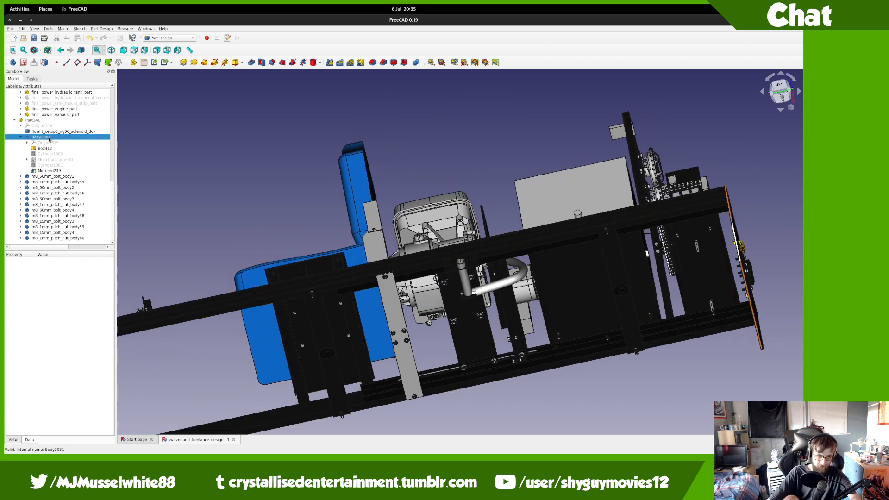
type("fin")
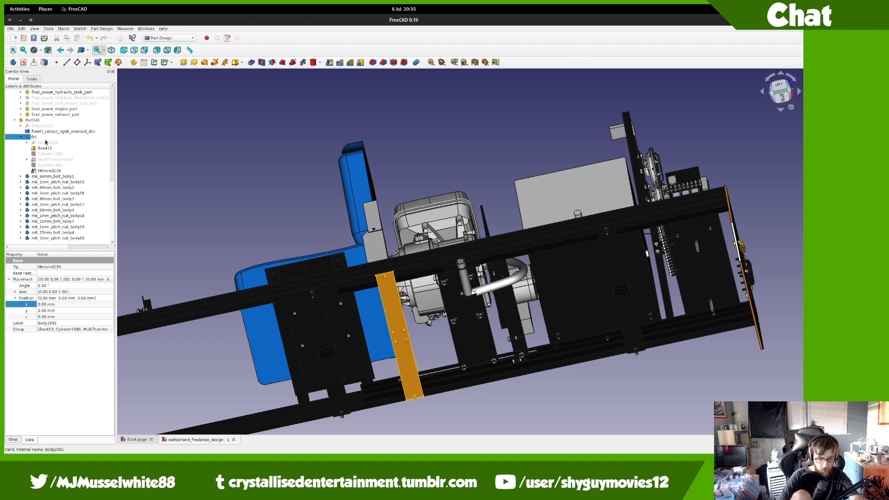
type("al_power_dc")
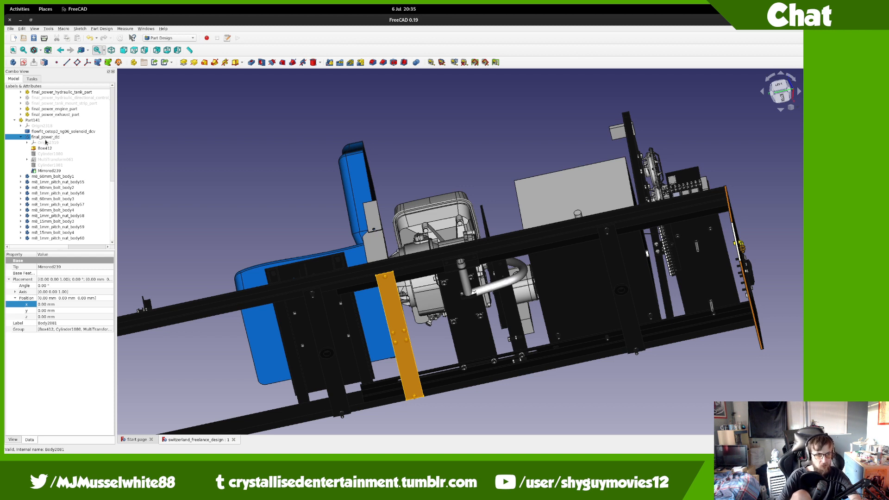
type("v_mount")
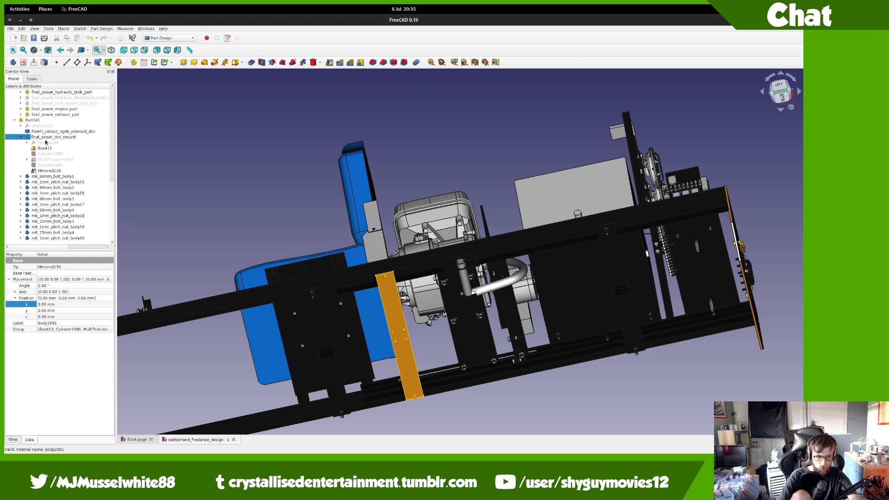
type("_bodyu")
key("Return")
Step: Rename Box412 to final_power_dcv_mount_box
key("Down")
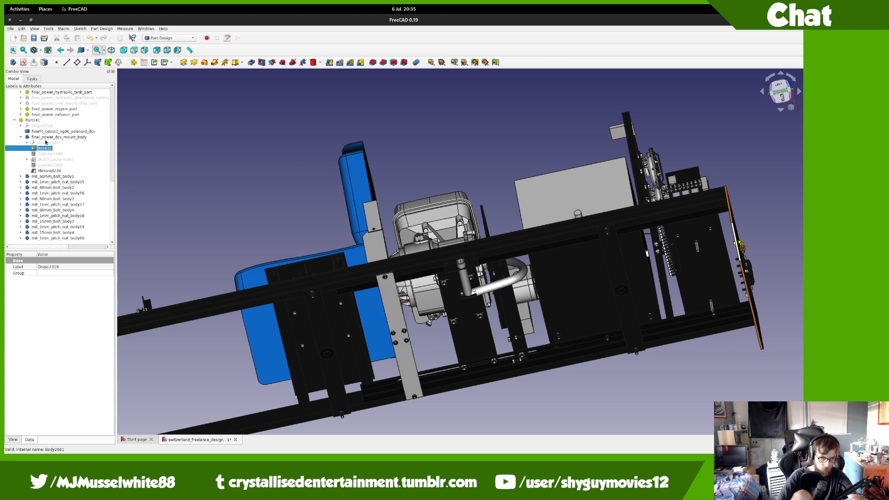
key("Down")
key("F2")
type("final_power_dcv_mount_")
type("box")
key("Return")
Step: Rename Cylinder1080 as the final_power_dcv_mount m8 bolt-hole cylinder and begin renaming MultiTransform061
key("Down")
key("F2")
type("final_power_dcv_mount_")
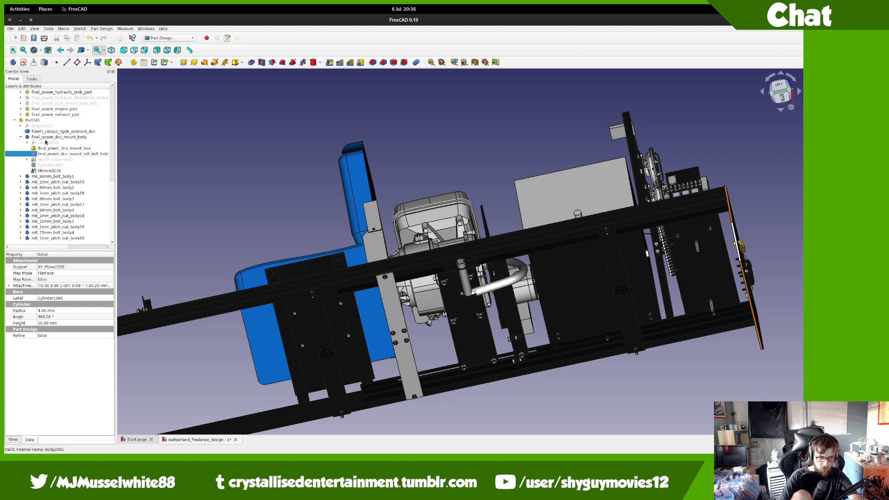
type("m8_bolt_hole")
key("BackSpace")
key("BackSpace")
key("BackSpace")
key("BackSpace")
key("BackSpace")
key("BackSpace")
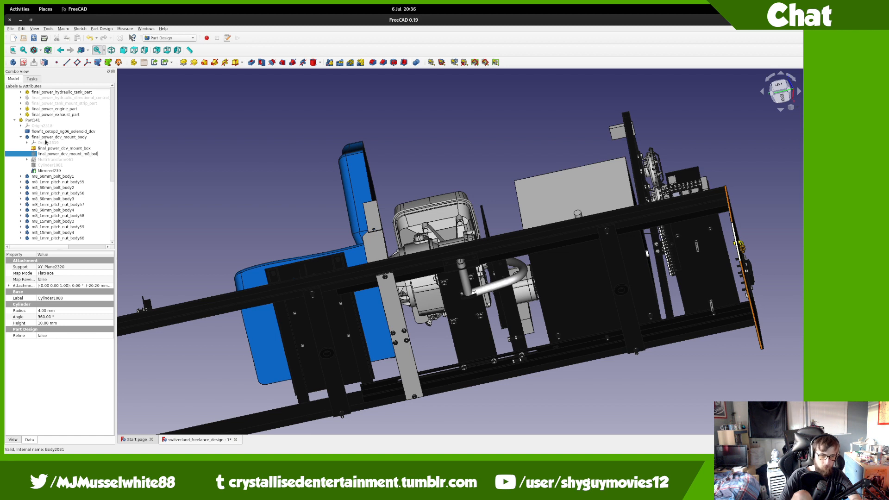
key("BackSpace")
key("BackSpace")
key("BackSpace")
key("BackSpace")
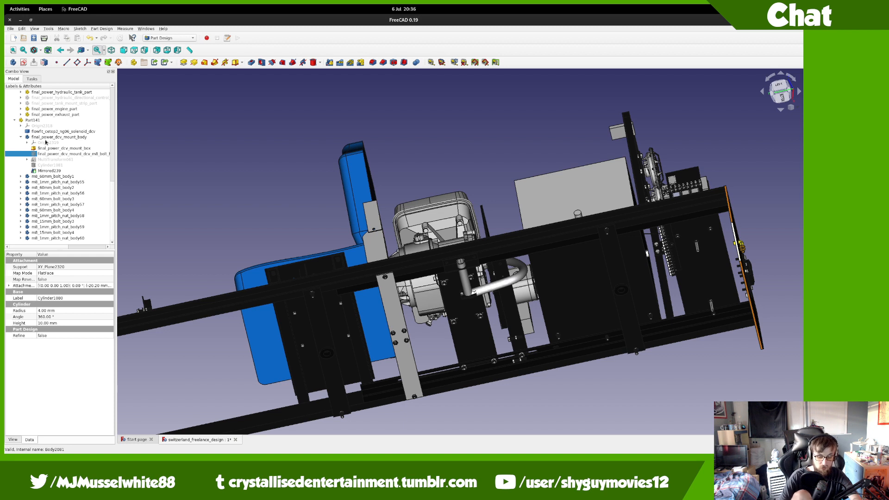
key("Return")
key("Down")
key("F2")
type("final_power_dcv_mount_")
Step: Name the bolt-hole pattern with 'dcv' and Cylinder1081 final_power_dcv_mount_frame_m8_bolt
type("dcv")
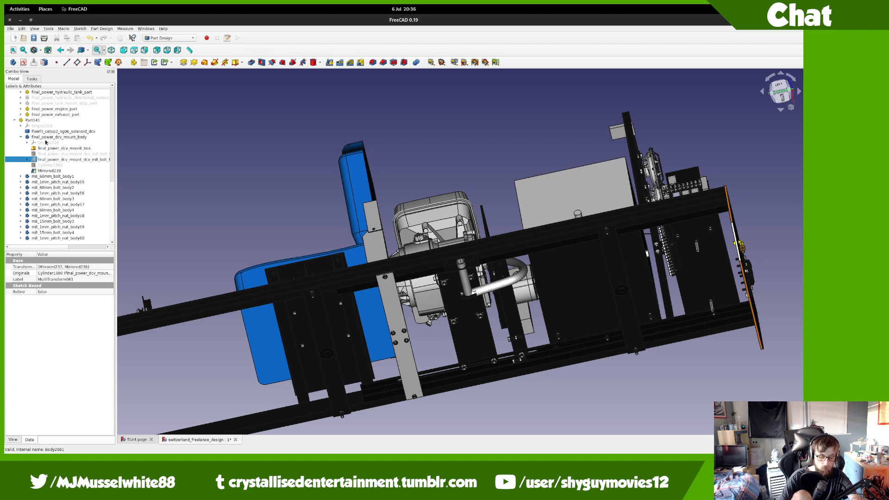
key("space")
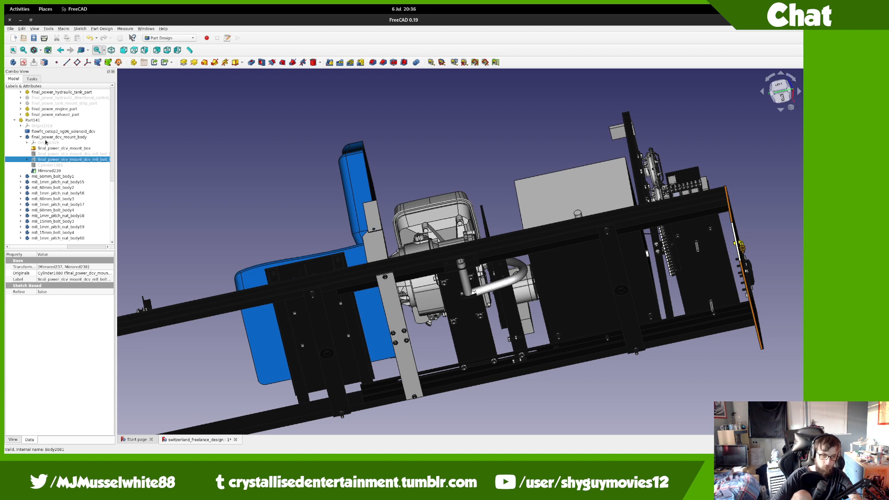
key("Down")
type("final_power_dcv_mount_")
type("frame_")
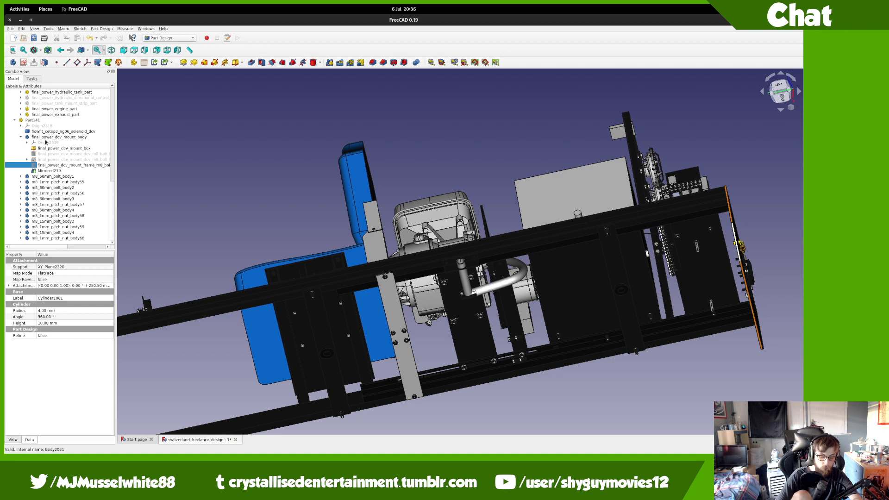
key("Return")
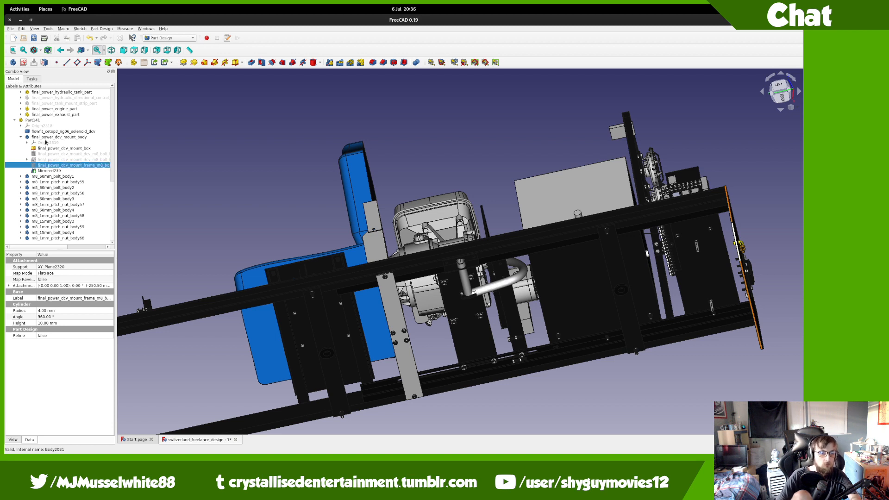
Step: Rename Mirrored239 with the final_power_dcv_mount_frame_m8_bolt prefix
key("Down")
key("F2")
key("ctrl+v")
key("Return")
Step: Hide the mount box, show the mirrored frame bolt holes, and collapse the body
key("Up")
key("space")
key("Down")
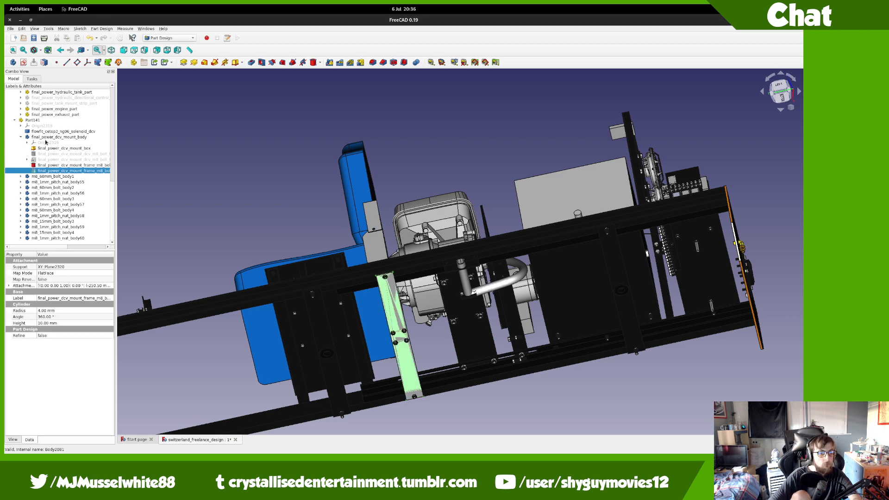
key("space")
key("Up")
key("Up")
key("Up")
key("Up")
key("Up")
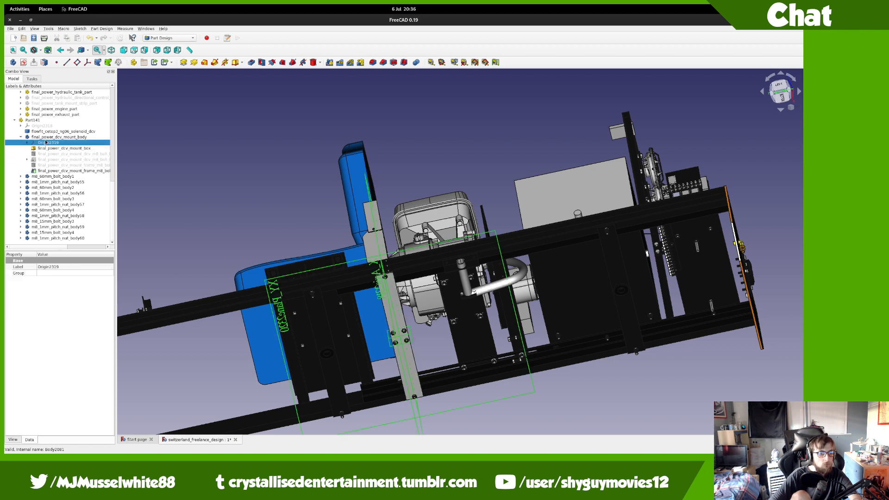
key("Down")
key("space")
key("Down")
key("space")
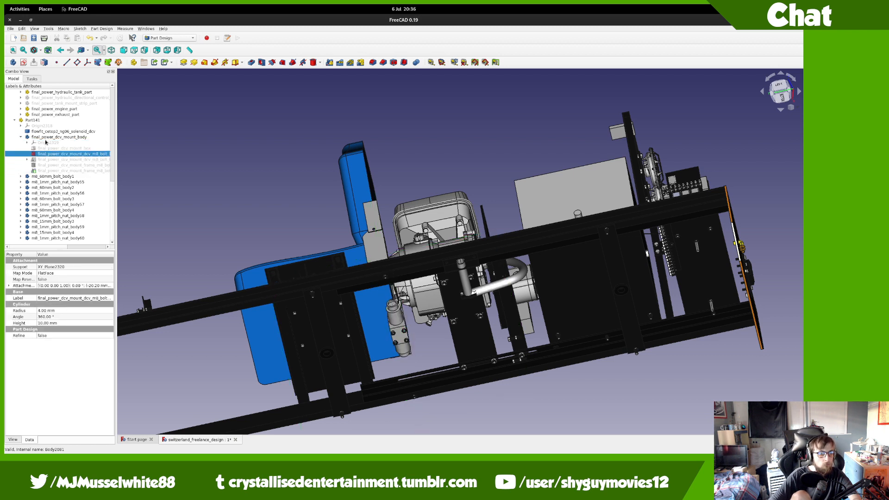
key("Down")
key("Down")
key("Down")
key("space")
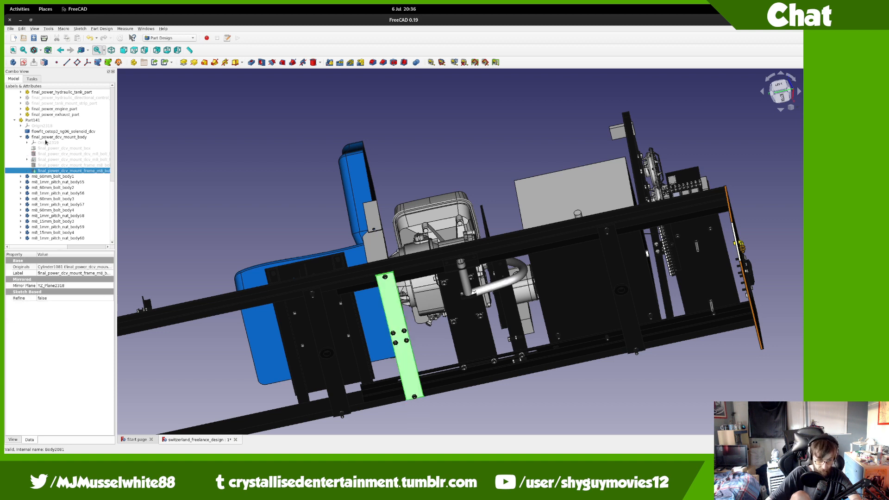
left_click(21, 137)
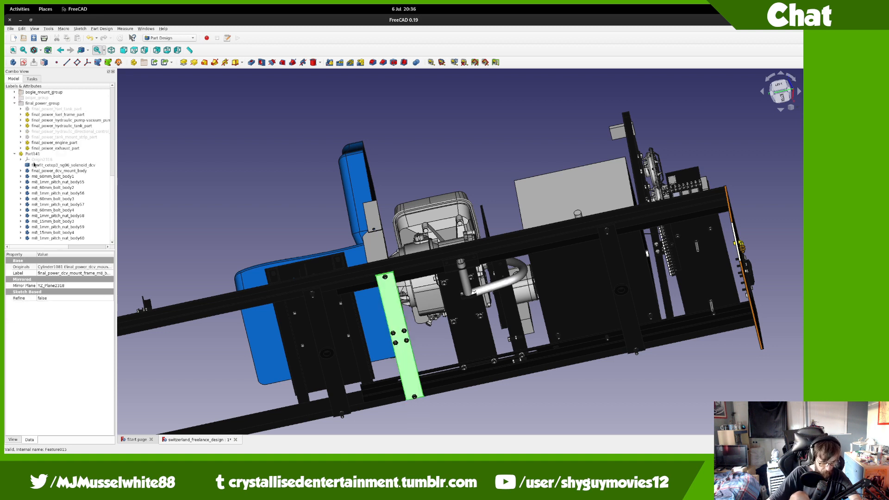
Step: Give the DCV mount body the Steel material in its display properties
left_click(46, 172)
key("ctrl+d")
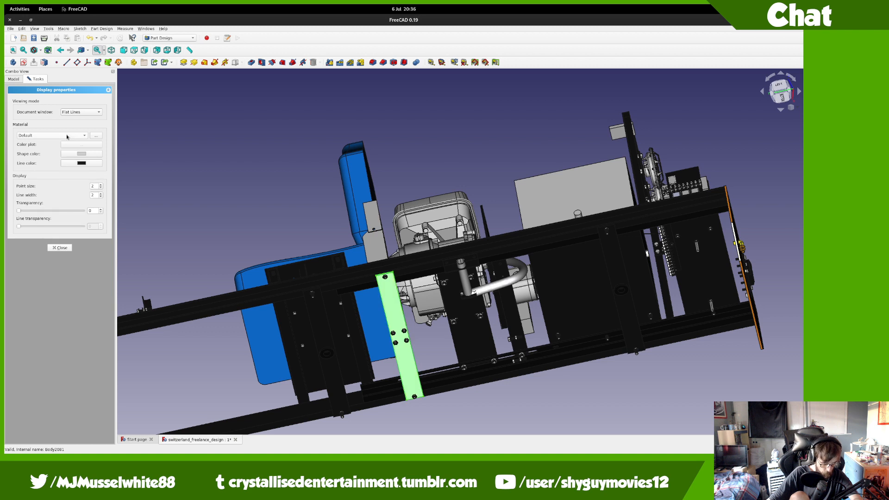
left_click(35, 135)
left_click(24, 280)
left_click(61, 249)
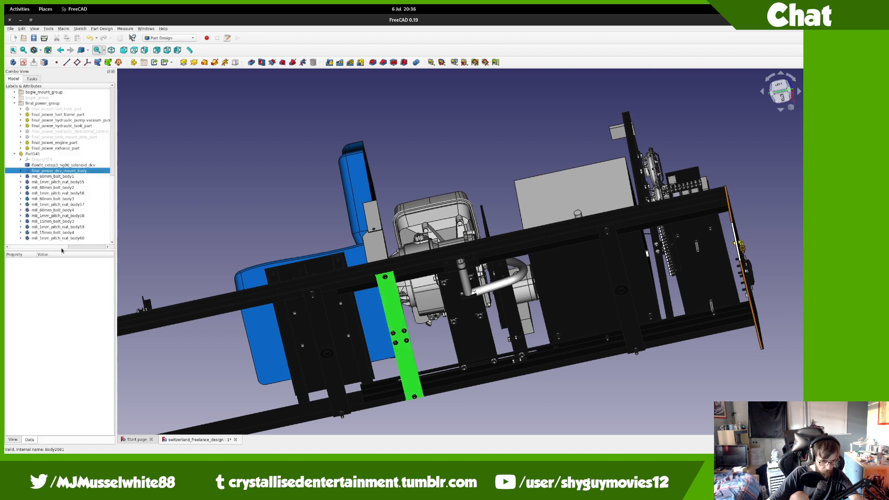
Step: Rename Part141 to final_power_dcv_part
left_click(44, 154)
key("F2")
type("final_power_d")
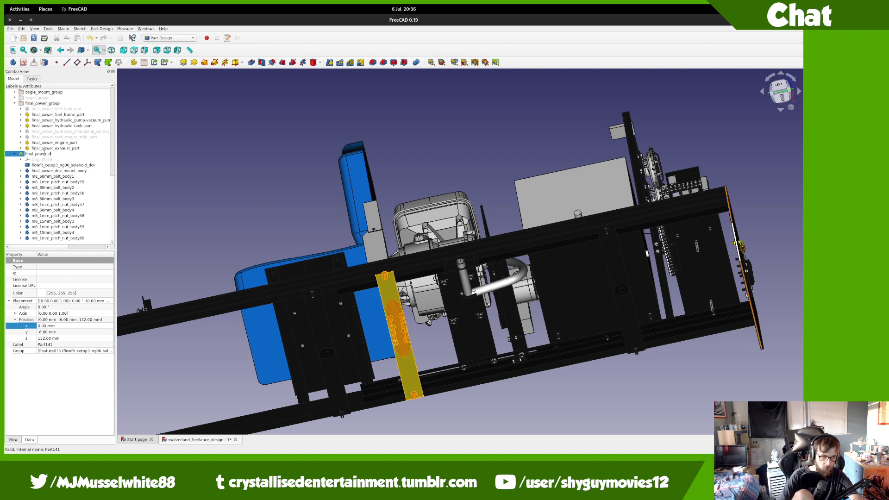
type("cv_par")
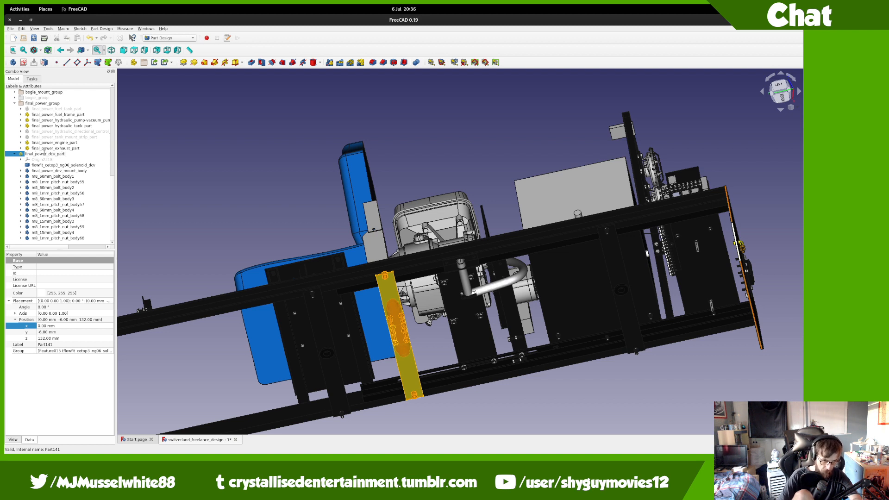
type("t")
key("Return")
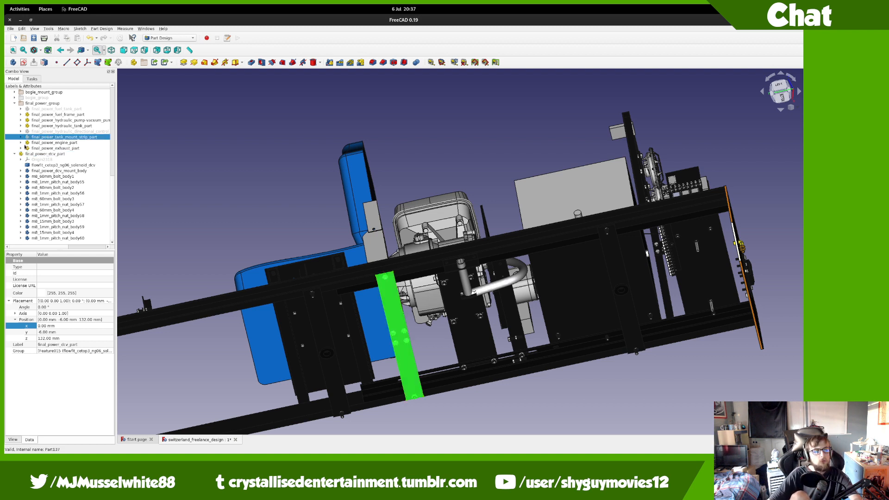
Step: Hide final_power_dcv_part, show bogie_group, and orbit to the seat, engine and tank
left_click(11, 155)
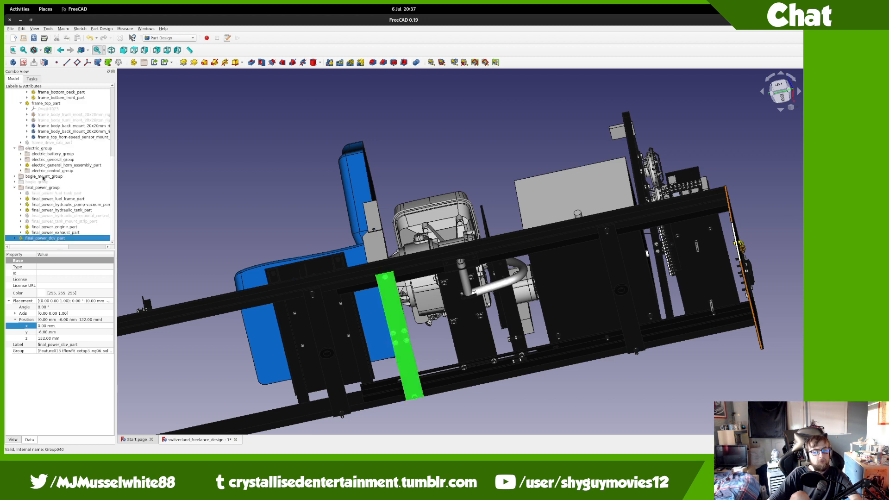
key("space")
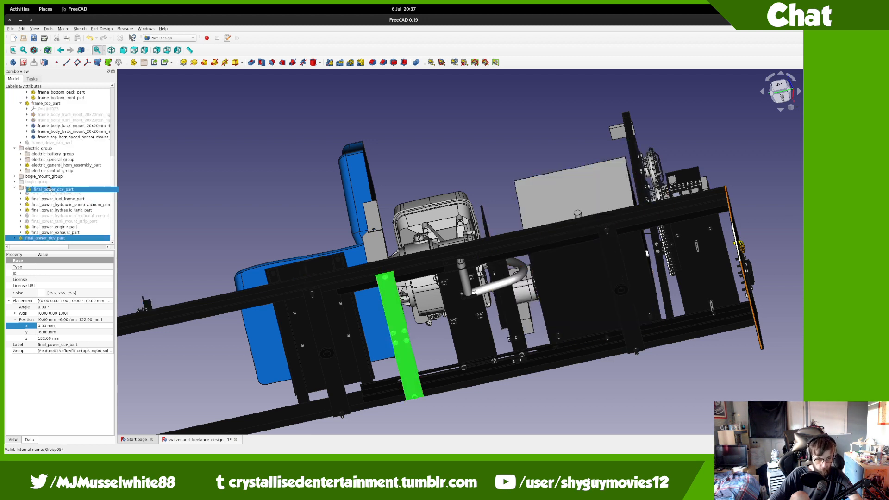
left_click(46, 183)
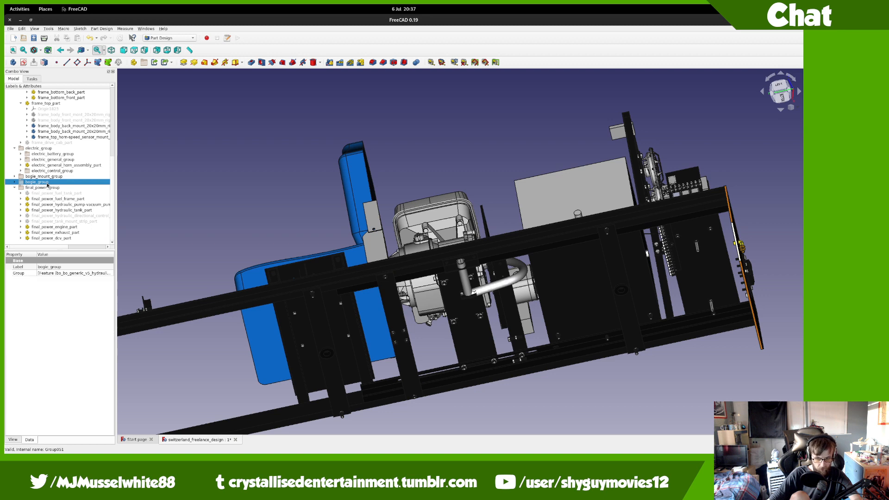
key("space")
middle_click_drag(264, 180, 449, 452)
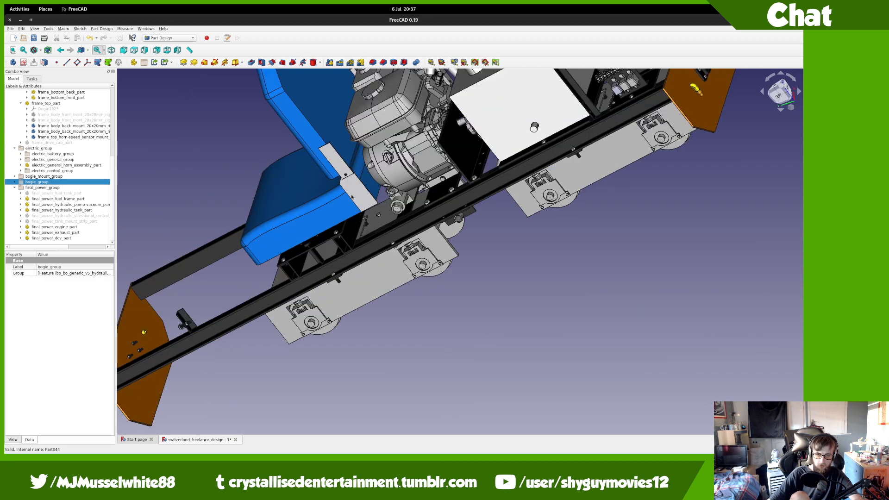
middle_click_drag(389, 183, 469, 311)
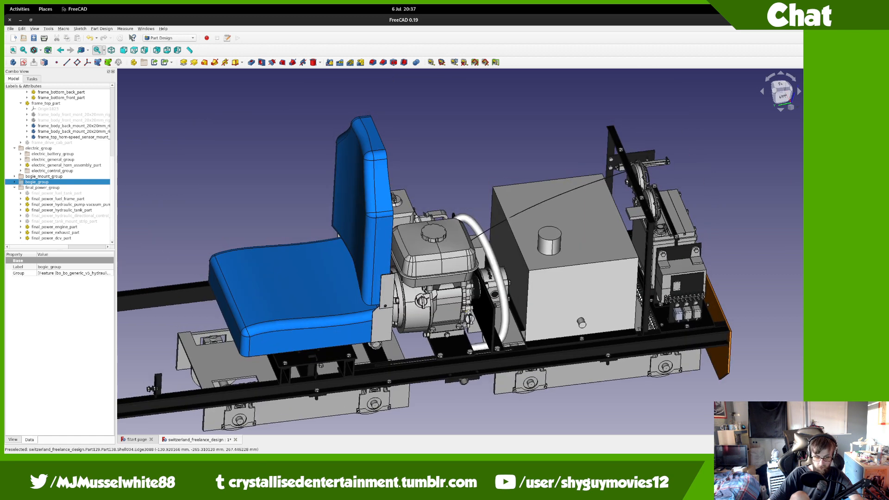
middle_click_drag(424, 247, 364, 162)
middle_click_drag(380, 230, 426, 337)
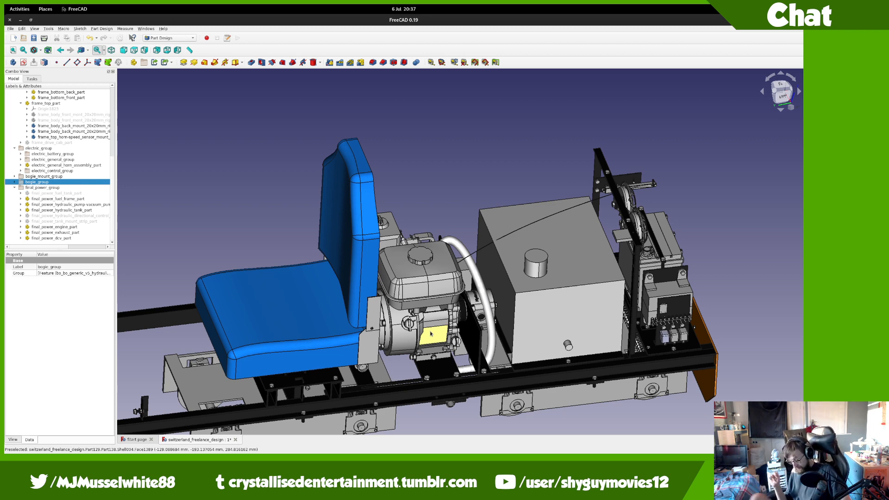
mouse_move(1, 1)
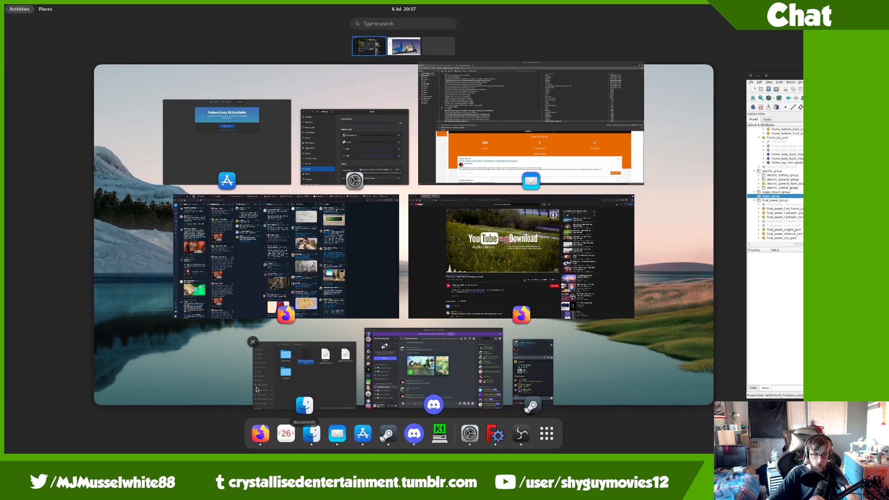
Step: In the file manager, browse into misc and open the freecad folder
left_click(287, 376)
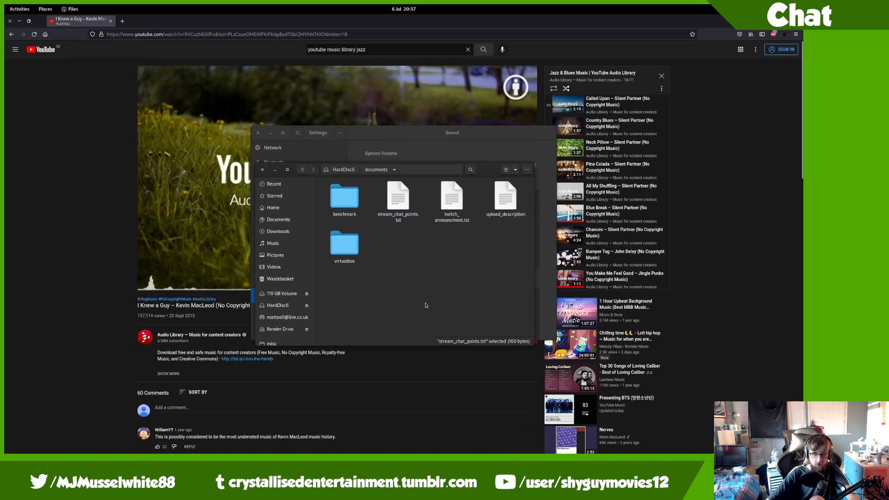
scroll(297, 260, "down", 2)
left_click(275, 313)
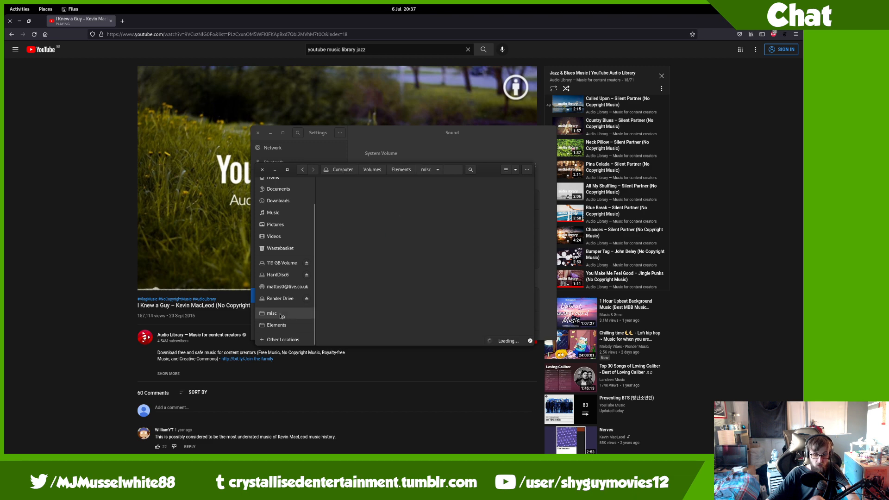
scroll(408, 293, "down", 10)
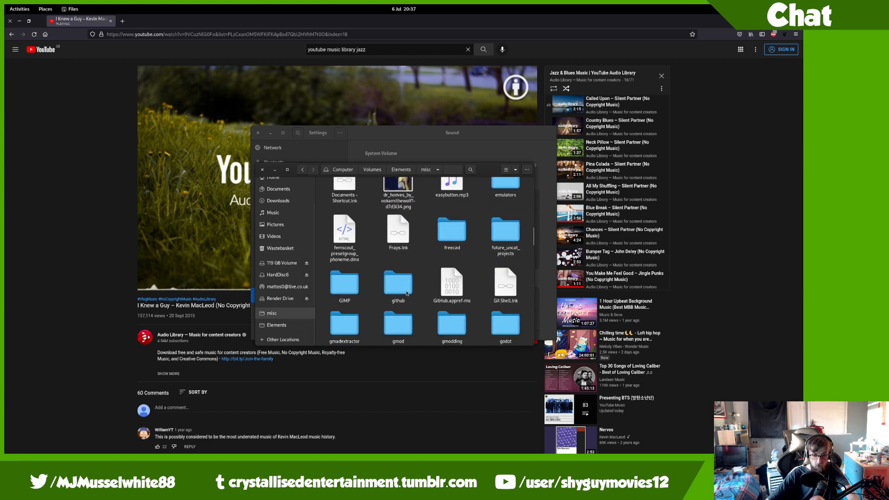
scroll(407, 293, "down", 3)
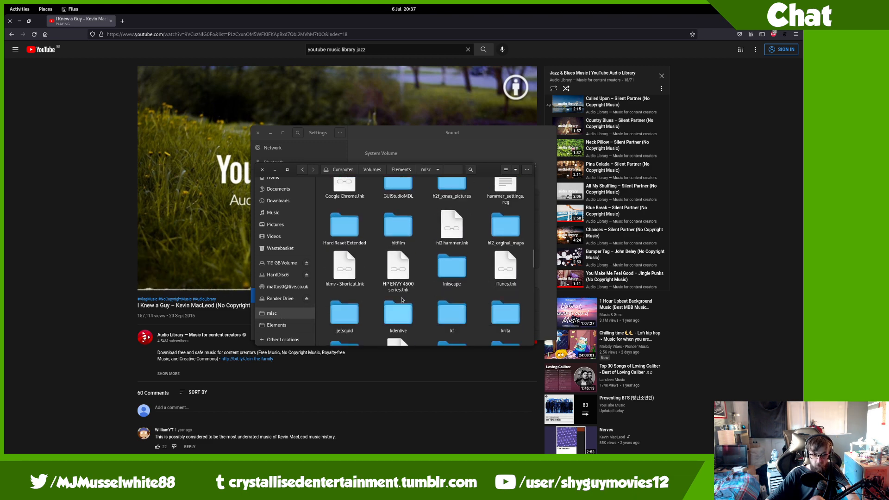
scroll(444, 205, "up", 3)
scroll(440, 225, "down", 2)
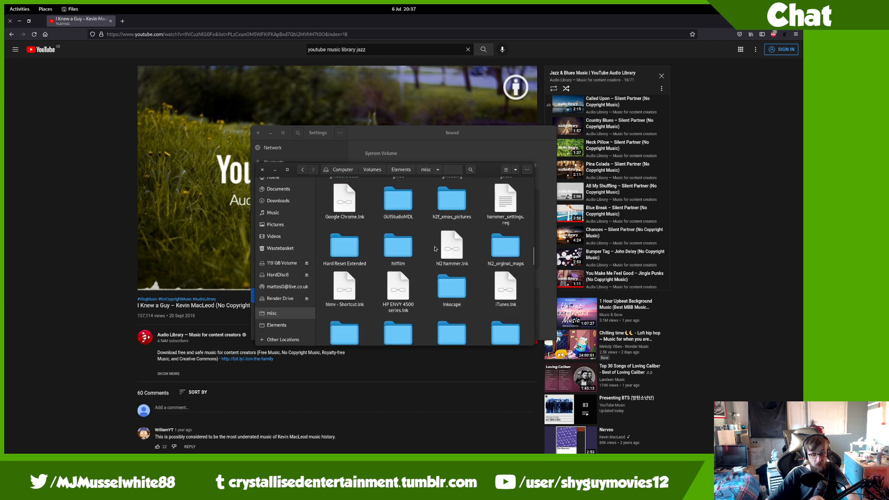
scroll(382, 342, "down", 2)
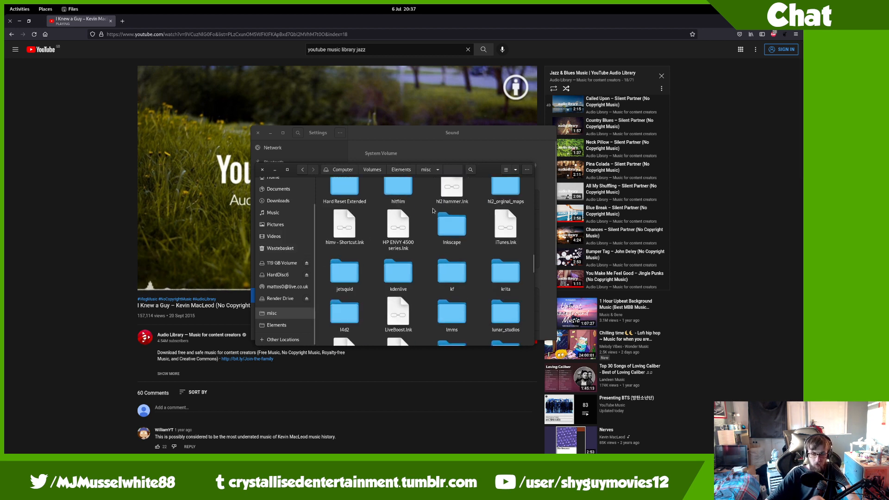
scroll(394, 296, "up", 4)
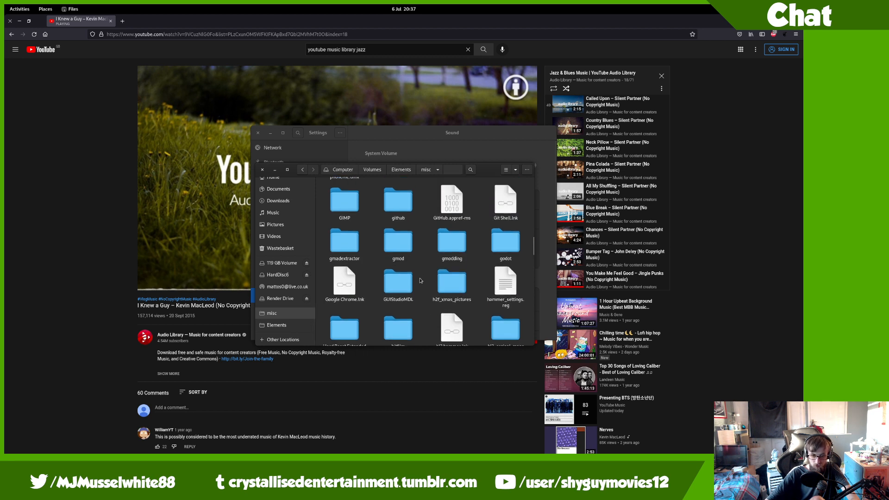
scroll(420, 280, "up", 2)
left_click(459, 230)
double_click(458, 231)
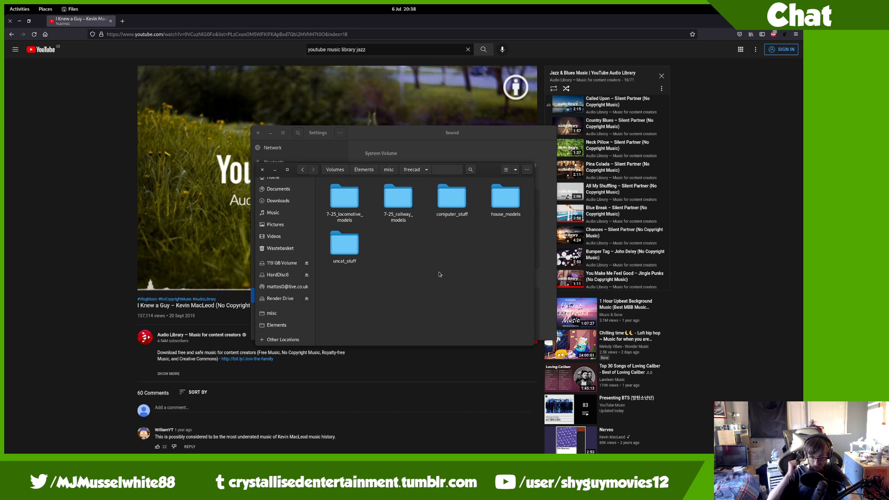
Step: Navigate through 7-25_locomotive_models > switzerland_freelance_design > var1 into the original folder
double_click(346, 255)
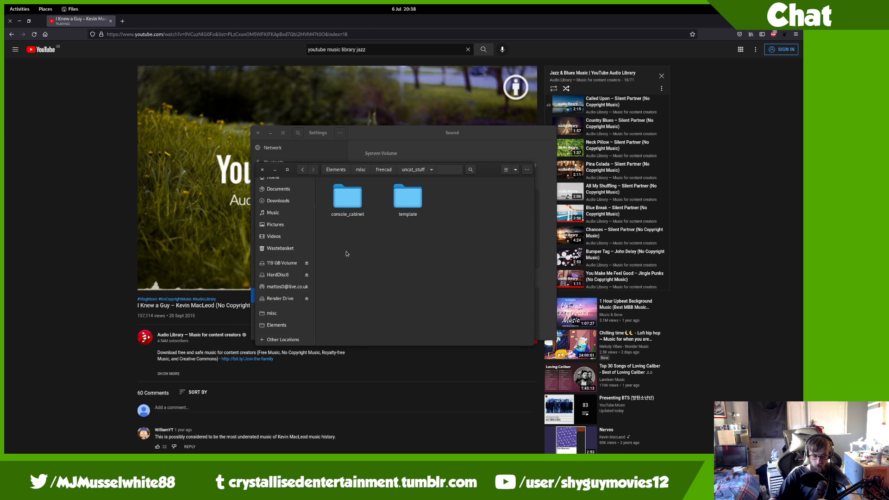
key("alt+Left")
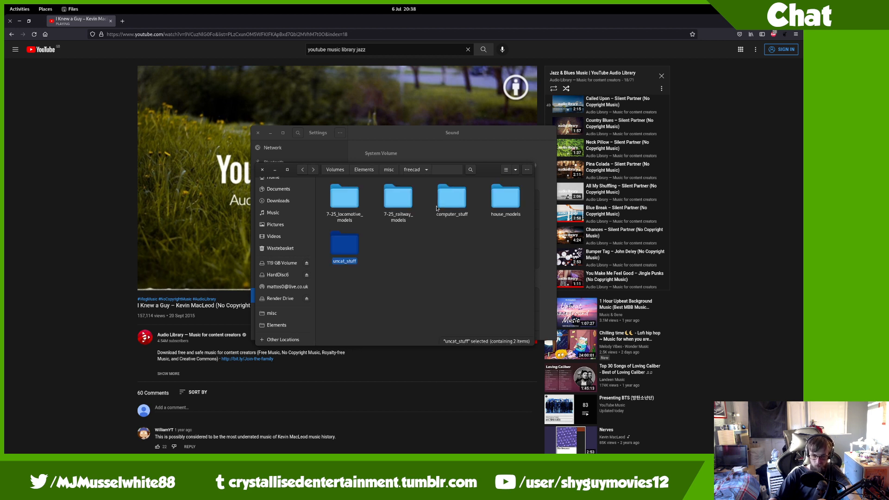
double_click(345, 198)
left_click(459, 249)
double_click(398, 243)
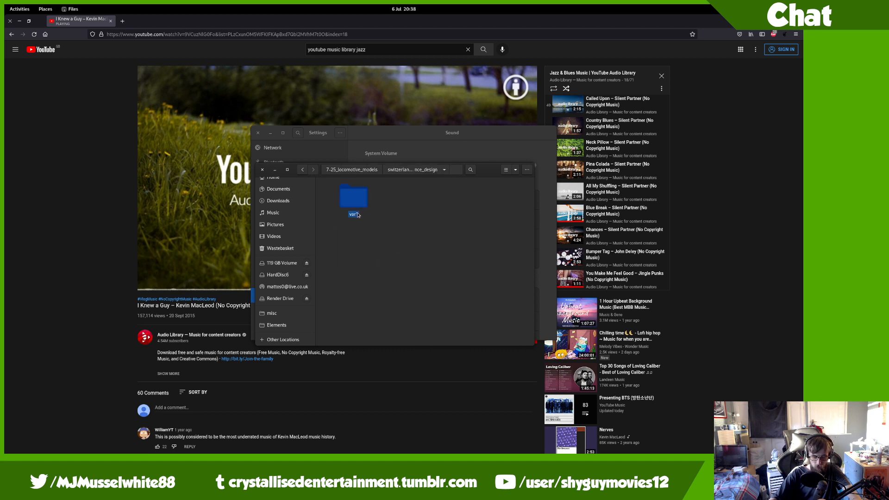
double_click(345, 198)
left_click(401, 205)
left_click(435, 208)
left_click(447, 207)
double_click(345, 198)
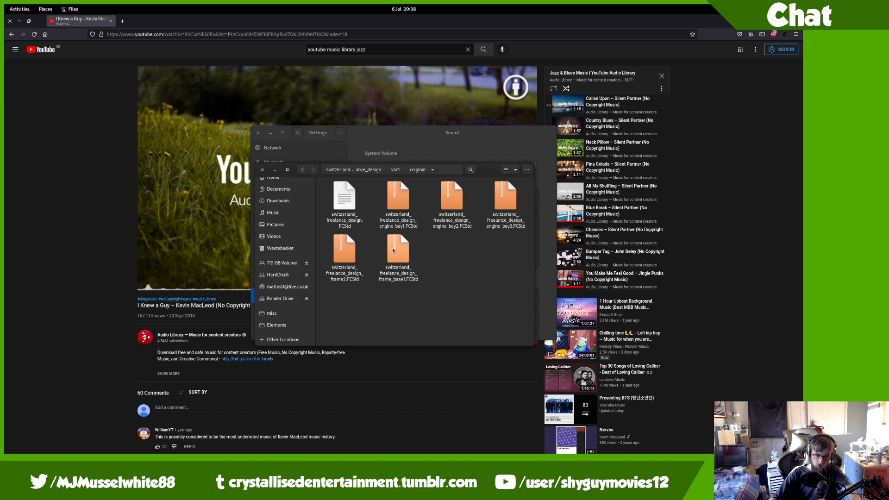
Step: Rename the project file to switzerland_freelance_design_engine_bay4.FCStd
left_click(341, 218)
key("F2")
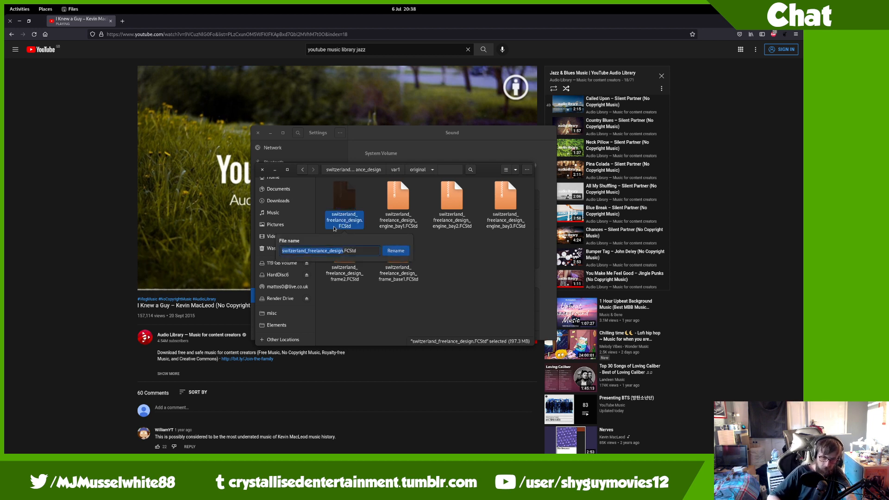
key("Right")
type("_design_engine_bay4")
key("Return")
Step: Compare the engine_bay3 and engine_bay4 files, then return to FreeCAD
key("Left")
key("Right")
key("Left")
key("Right")
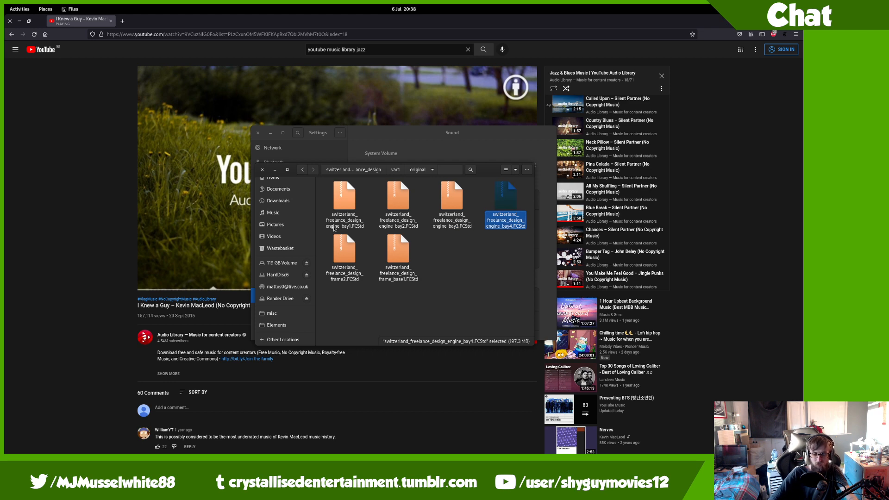
key("alt+Tab")
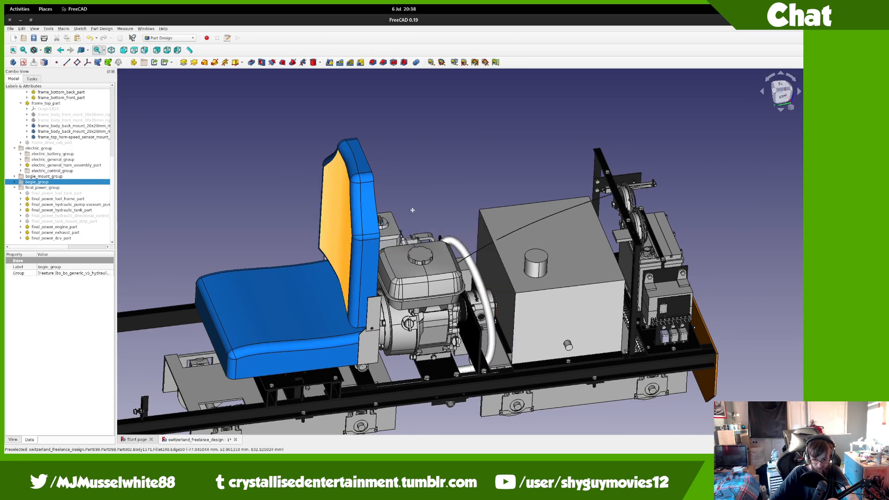
Step: Transform final_power_hydraulic_directional_control about 570 mm outward to y = -1231 mm
middle_click_drag(486, 320, 472, 259)
scroll(465, 323, "up", 4)
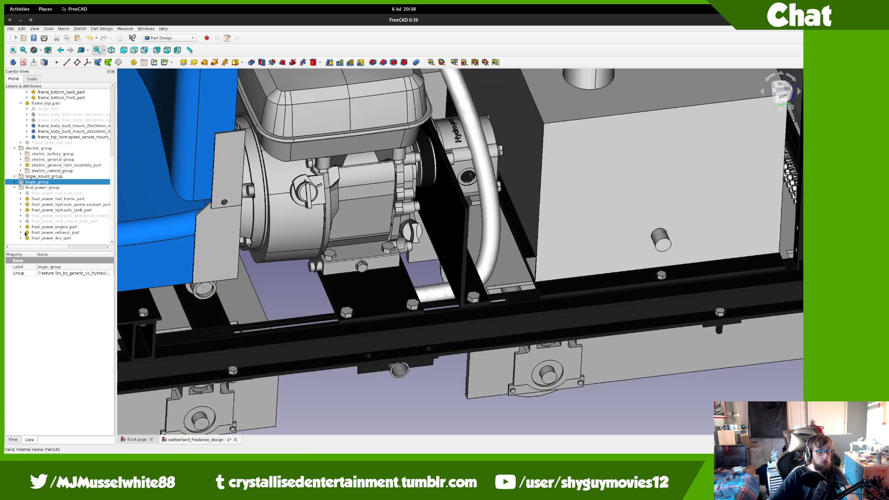
left_click(37, 222)
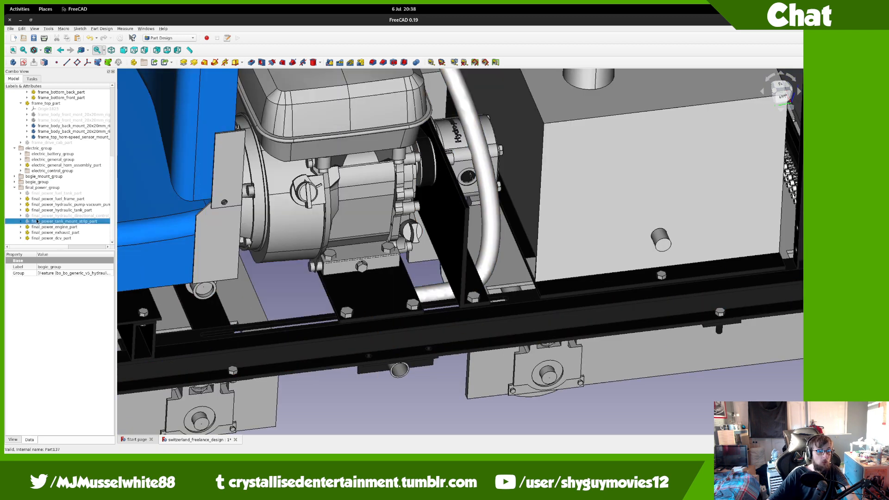
left_click(40, 216)
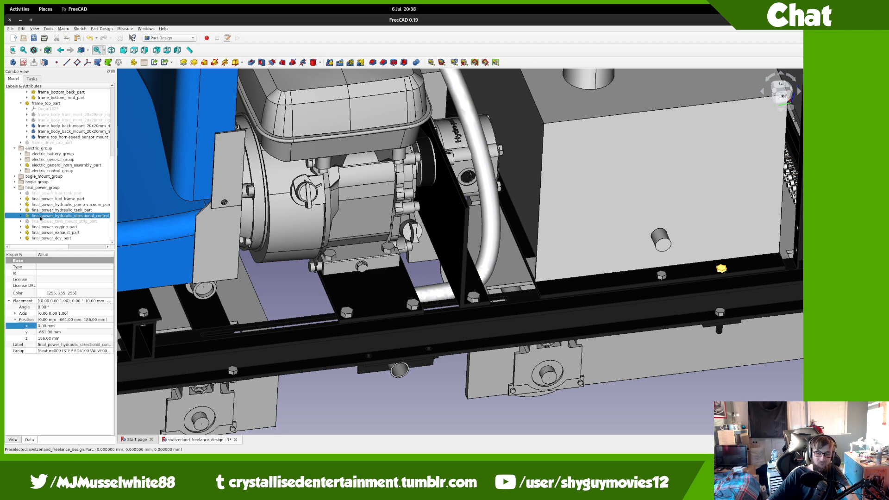
right_click(40, 217)
left_click(58, 226)
middle_click_drag(280, 298, 268, 305)
scroll(269, 305, "down", 2)
left_click_drag(244, 273, 635, 296)
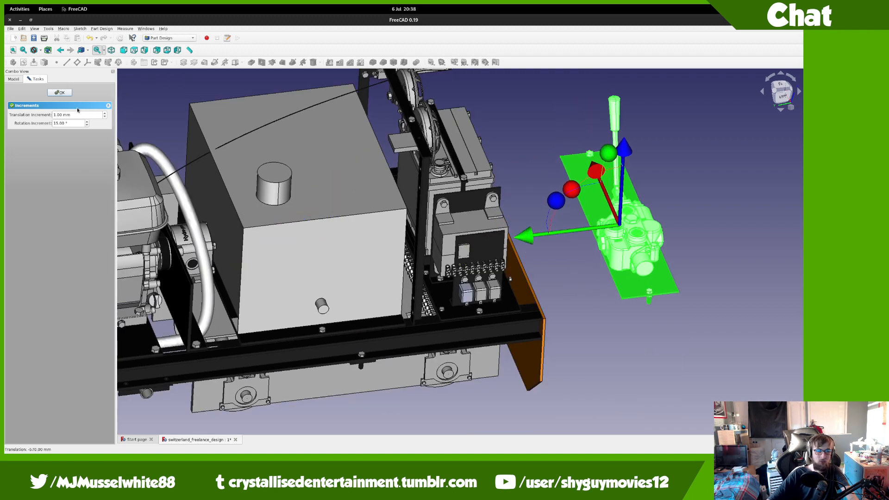
left_click(60, 92)
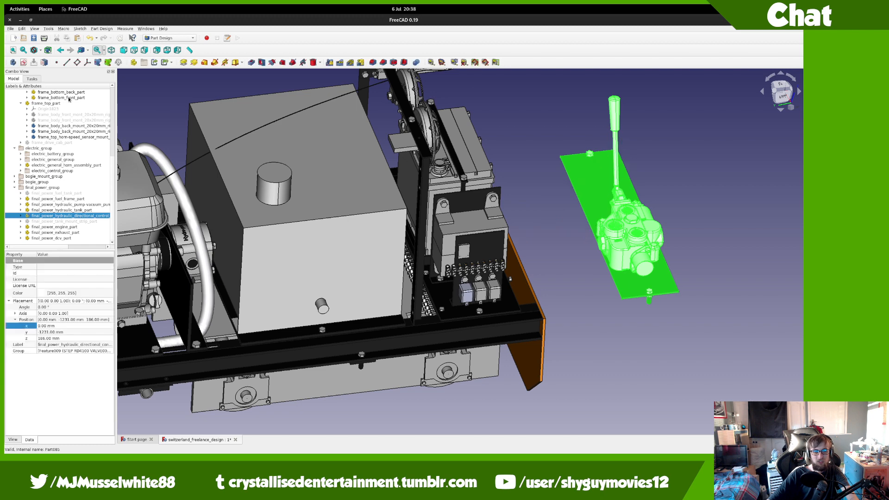
middle_click_drag(569, 245, 588, 313)
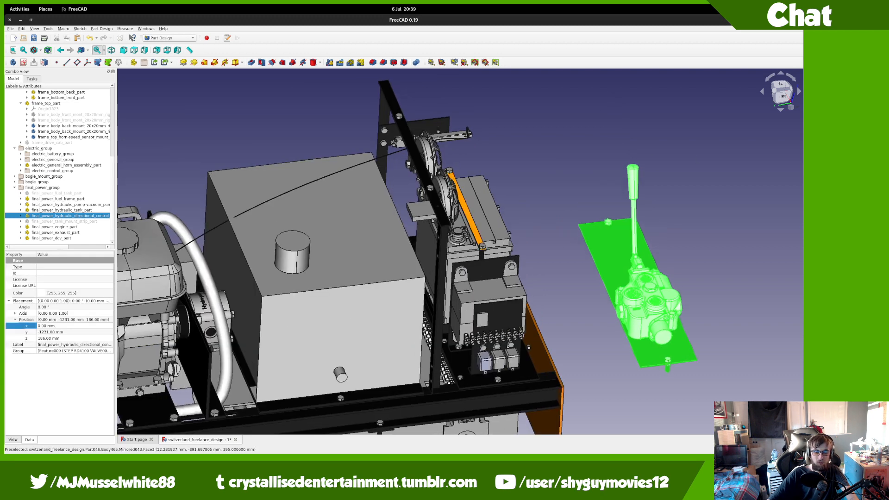
Step: Bring the moved valve part into view and hide it
middle_click_drag(575, 260, 577, 258)
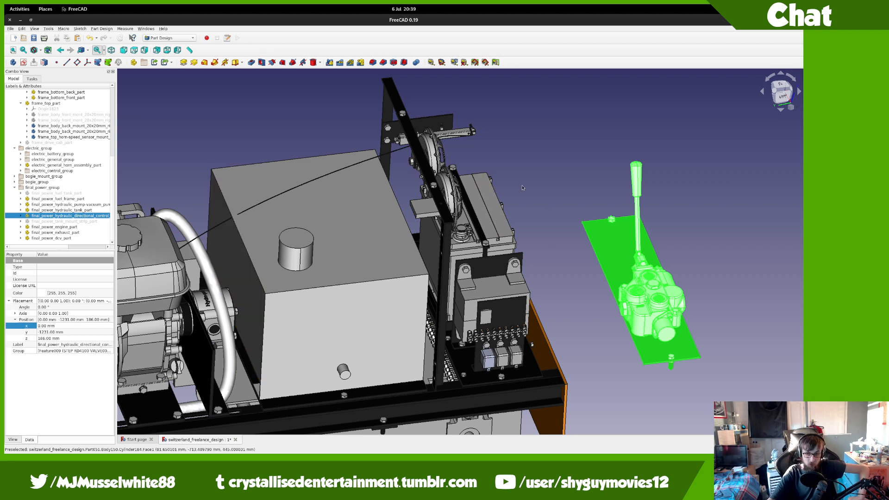
middle_click_drag(193, 277, 407, 252)
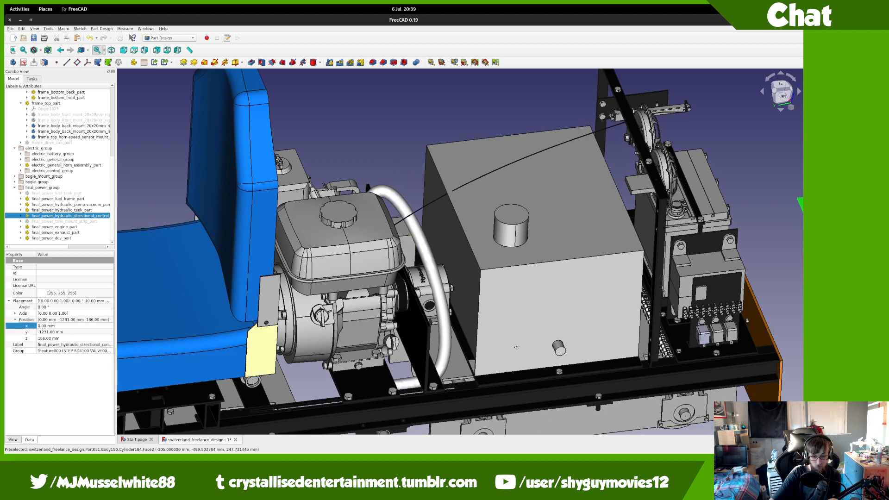
middle_click_drag(744, 341, 547, 371)
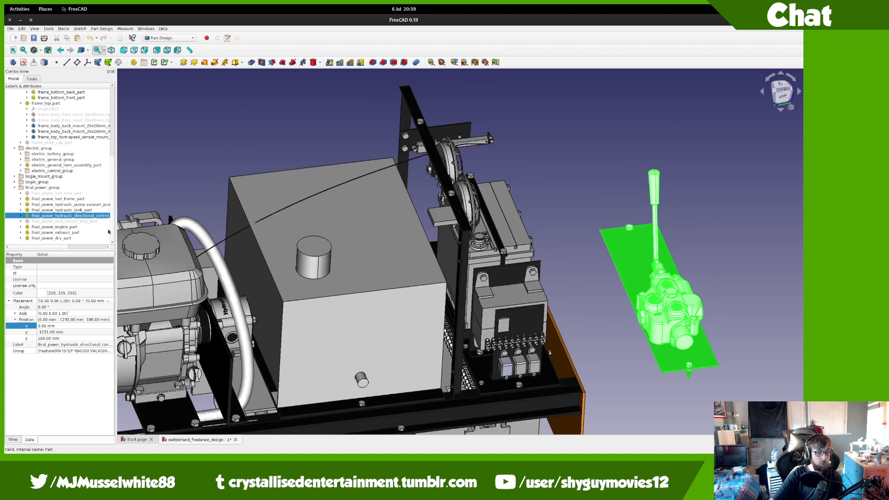
key("space")
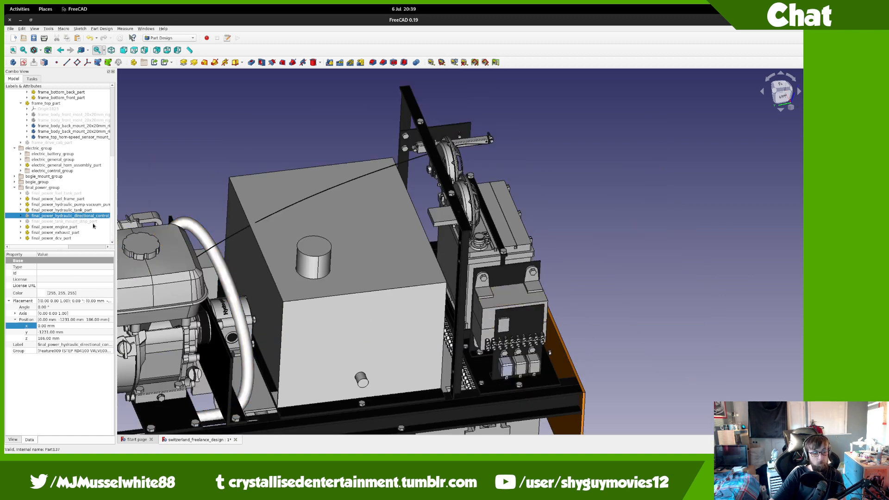
Step: Delete final_power_tank_mount_strip_part together with its contents
left_click(93, 223)
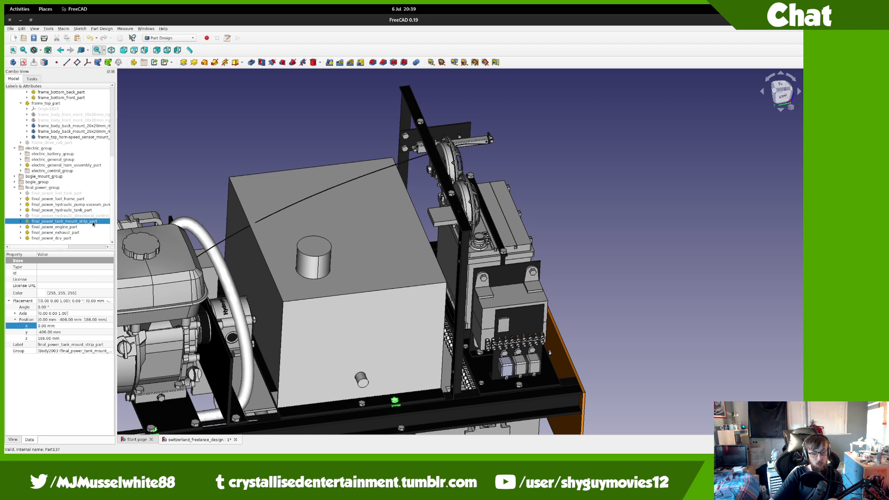
middle_click_drag(162, 249, 174, 238)
key("space")
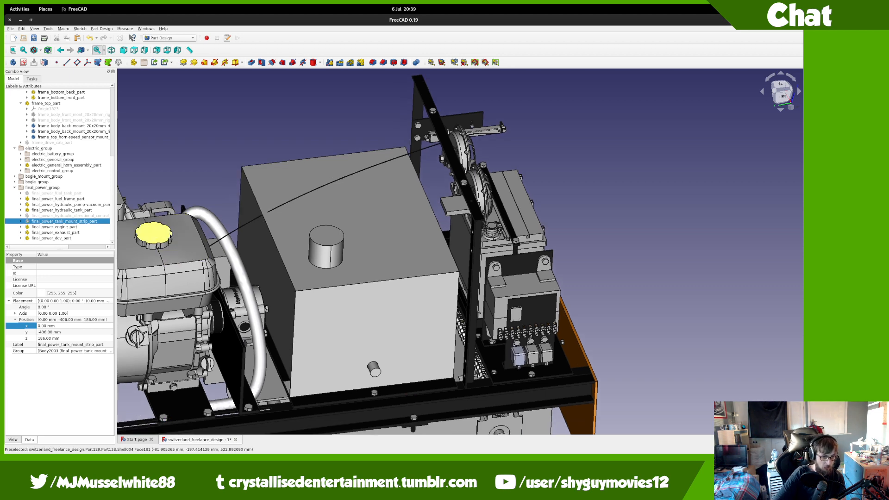
key("Delete")
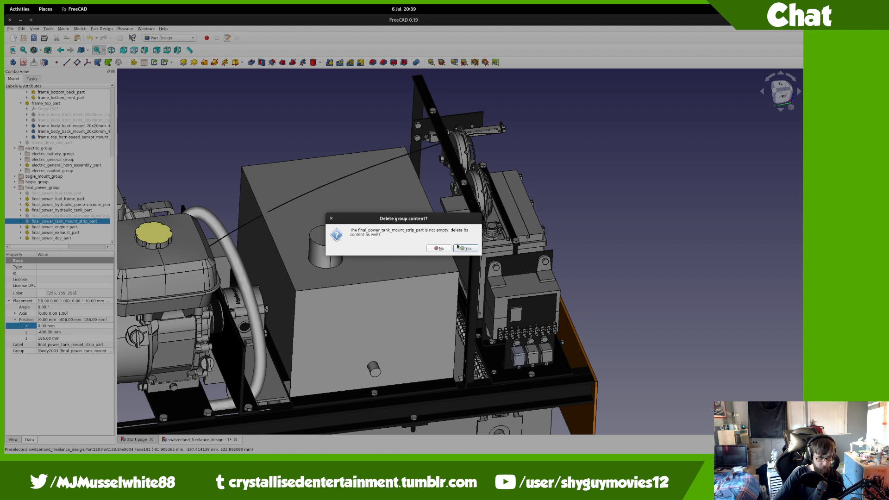
left_click(458, 247)
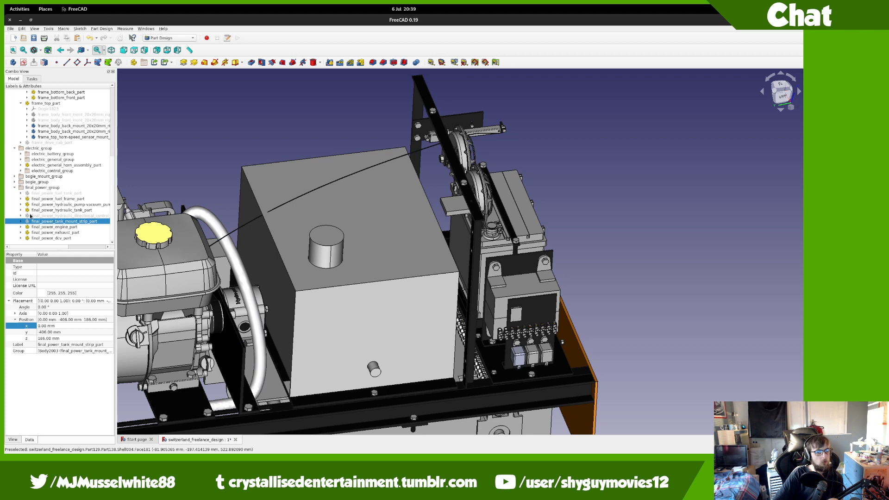
left_click(30, 216)
Step: Expand final_power_exhaust_part and inspect its m6_15mm_bolt_body1 in the view
left_click(21, 232)
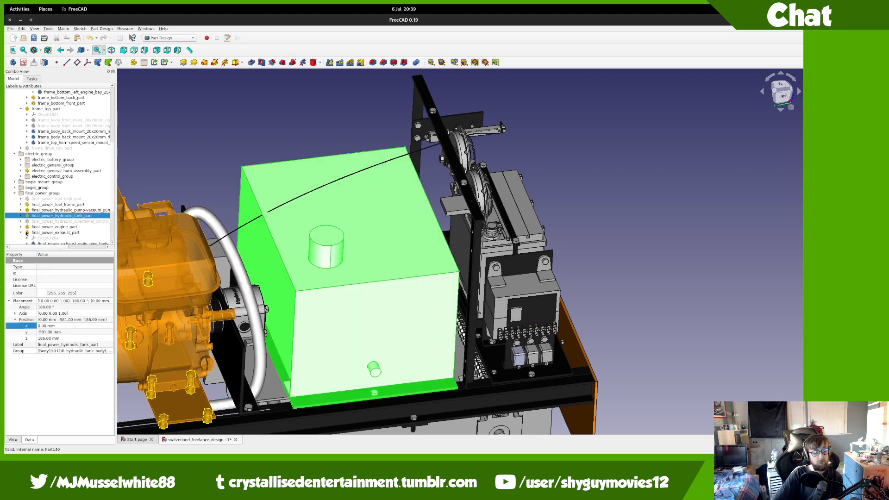
scroll(27, 234, "down", 4)
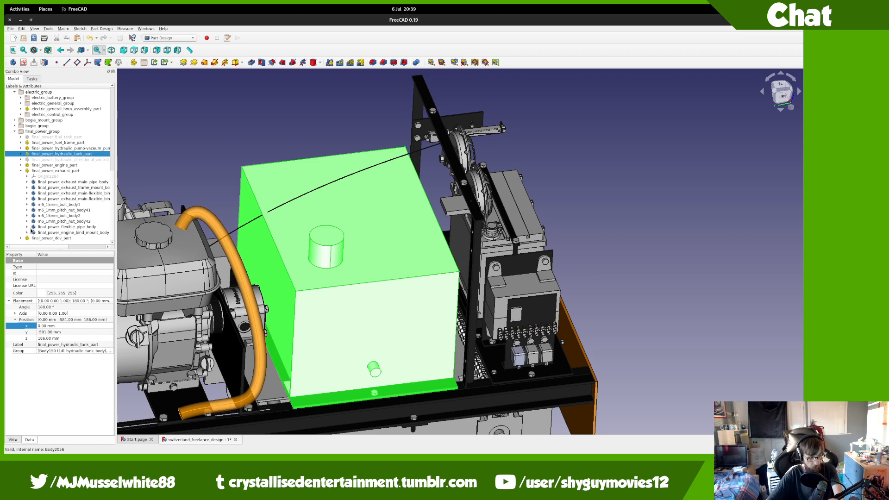
left_click(53, 204)
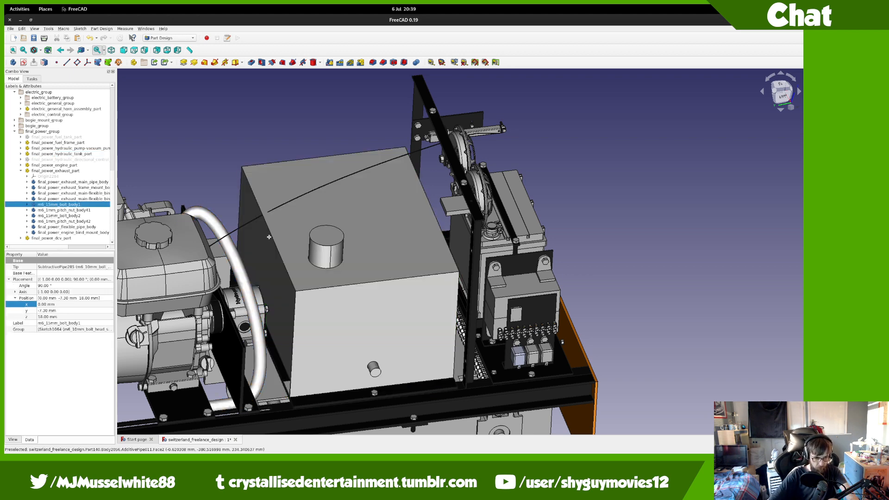
middle_click_drag(270, 237, 283, 184)
middle_click_drag(220, 267, 202, 259)
Step: Merge the m8_25mm_bolt file and move its body into final_power_exhaust_part
left_click(21, 29)
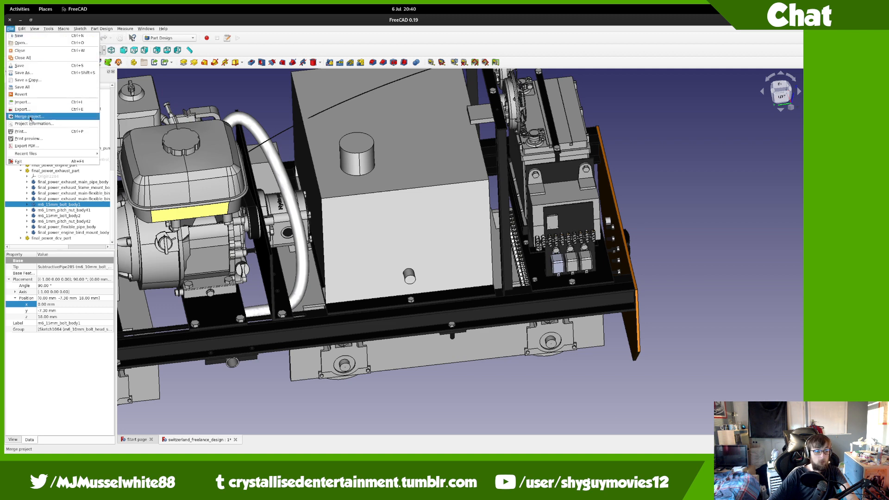
left_click(30, 117)
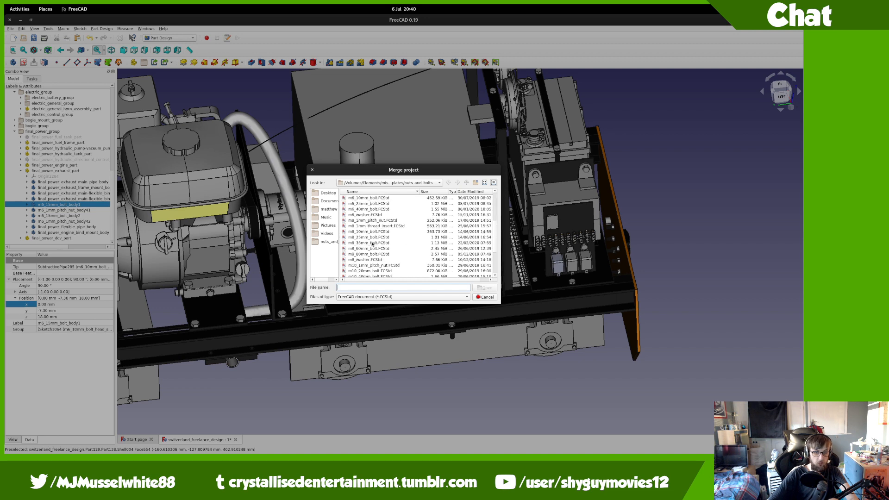
double_click(370, 236)
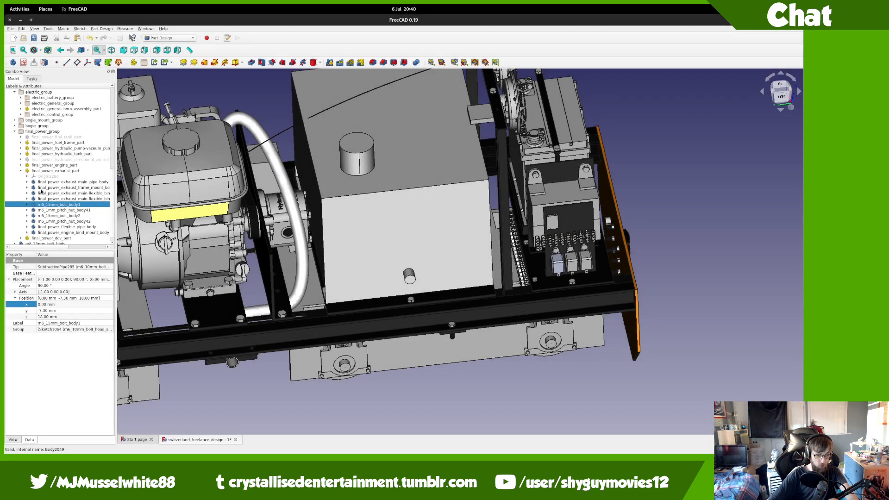
left_click_drag(46, 238, 52, 170)
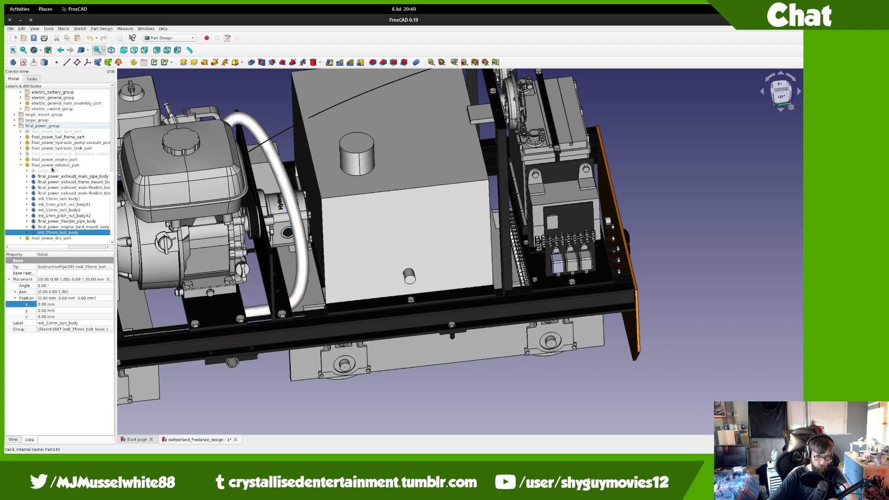
Step: Transform the M8 bolt, rotating it 90° and moving it up toward the bracket hole
right_click(68, 233)
left_click(88, 259)
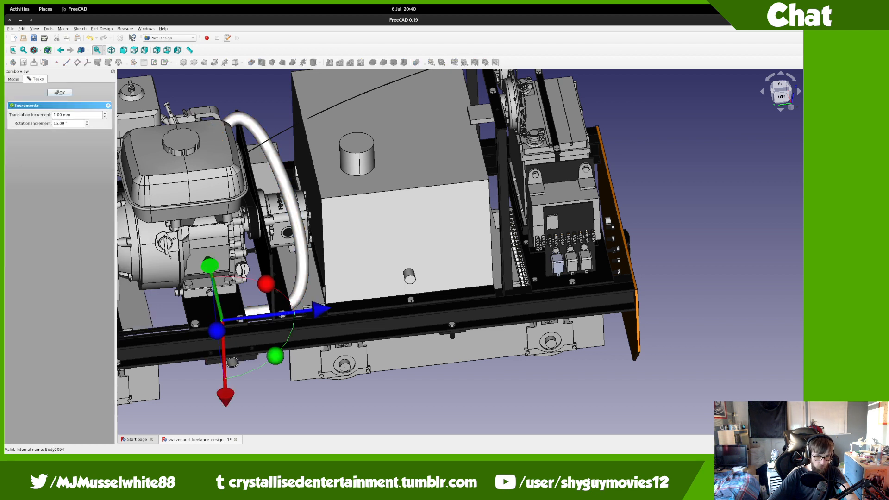
left_click(782, 95)
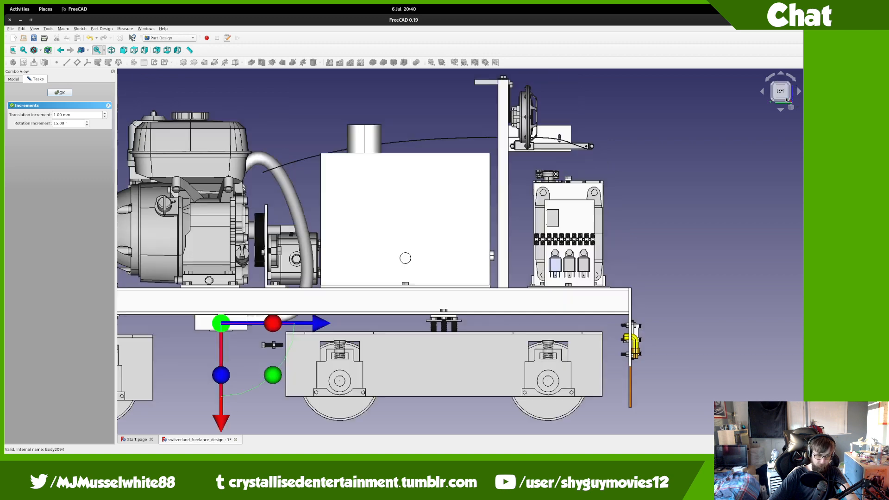
scroll(290, 351, "up", 6)
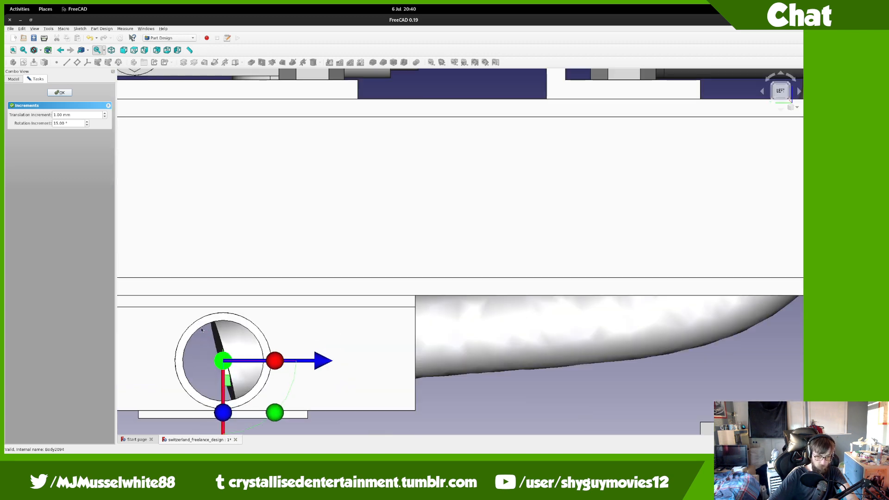
left_click_drag(284, 397, 218, 436)
middle_click_drag(217, 437, 313, 318)
left_click_drag(319, 342, 325, 250)
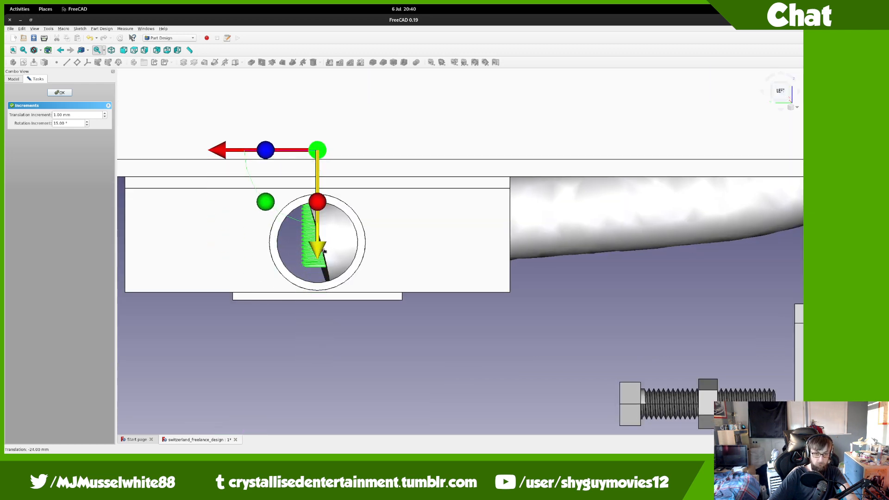
Step: From below, slide the bolt 128 mm sideways, 40 mm into position and 1 mm further
left_click(781, 102)
scroll(555, 171, "down", 4)
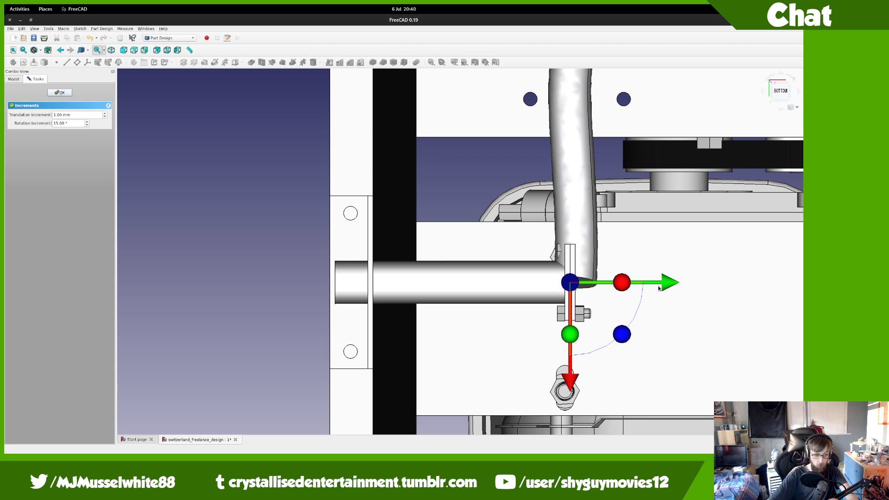
left_click_drag(650, 283, 448, 277)
left_click_drag(350, 381, 350, 314)
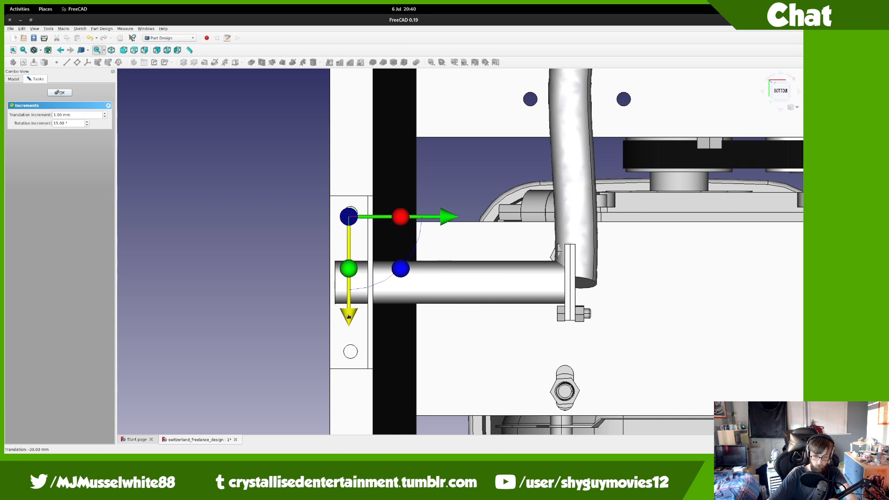
scroll(343, 225, "up", 10)
left_click_drag(481, 143, 494, 143)
middle_click_drag(360, 130, 510, 207)
scroll(521, 212, "down", 5)
middle_click_drag(533, 271, 559, 347)
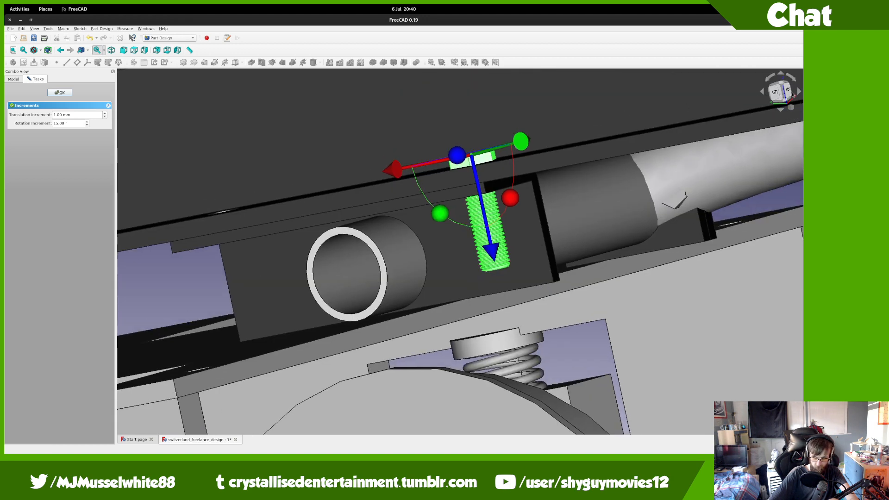
left_click(775, 92)
Step: Raise the bolt about 3 mm with a 0.1 mm step, reset the step to 1 mm, and finish
left_click(54, 114)
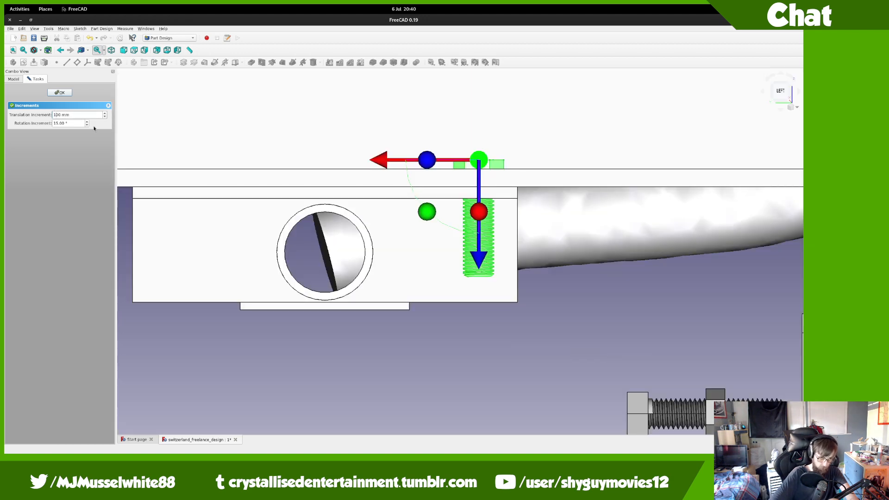
key("Left")
type("0.")
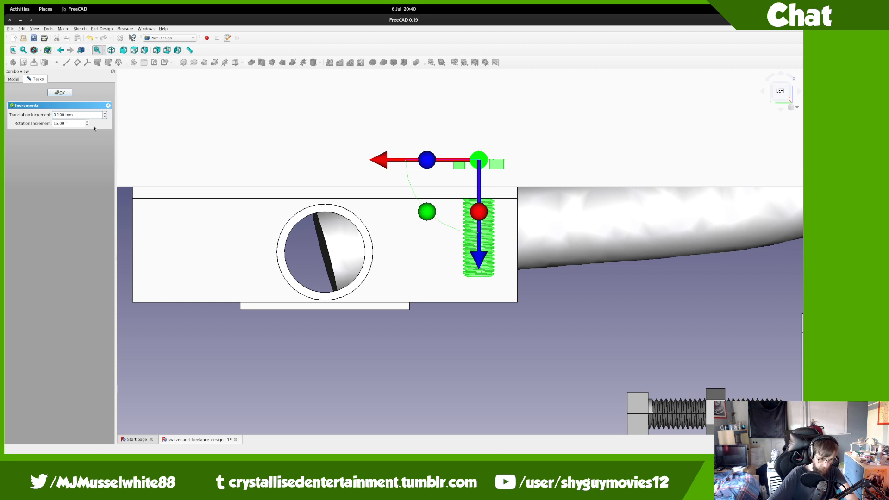
scroll(461, 179, "up", 2)
left_click_drag(491, 251, 491, 234)
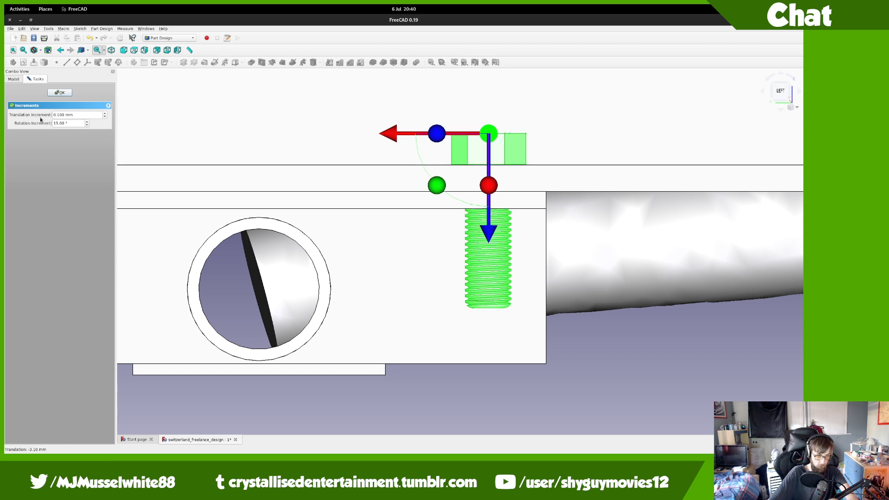
left_click_drag(65, 116, 53, 115)
type("1")
left_click(51, 92)
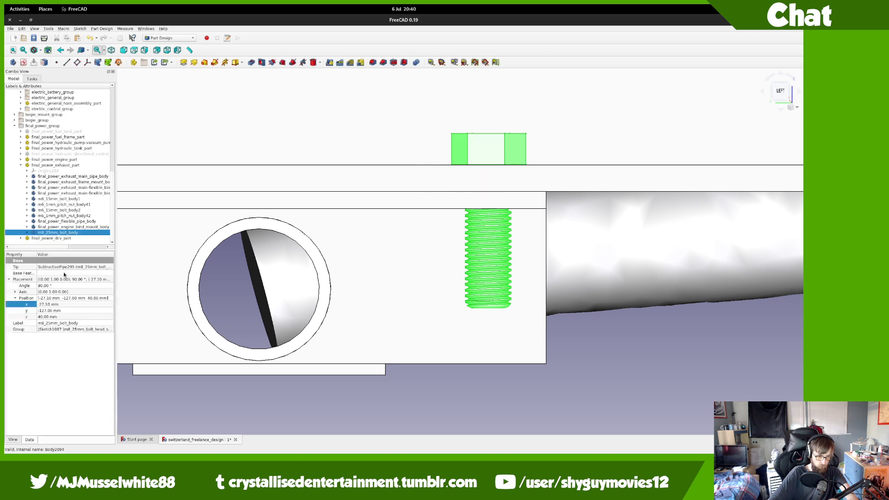
Step: Edit the bolt's Placement: y to -128 and z flipped to -40 mm
left_click(62, 303)
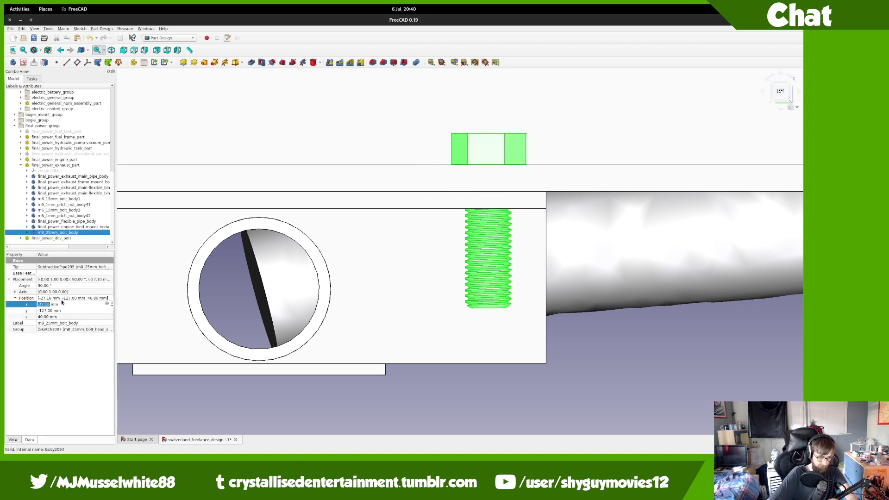
key("Tab")
type("-128")
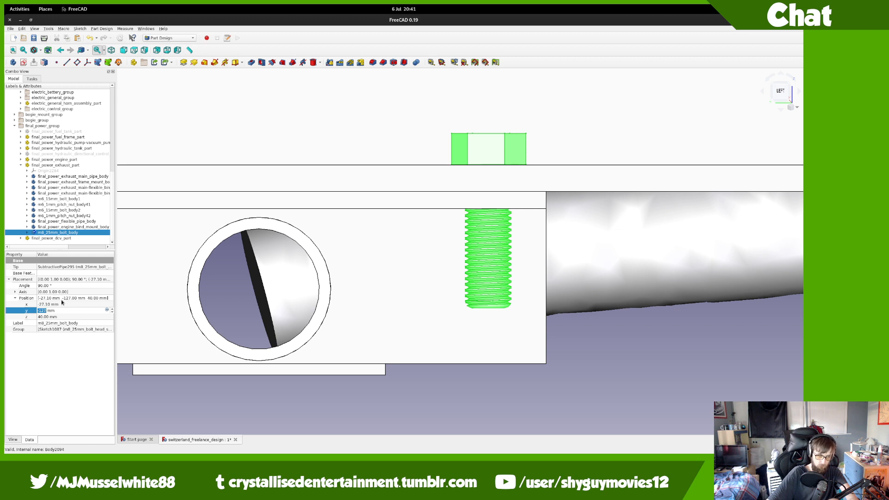
left_click(49, 305)
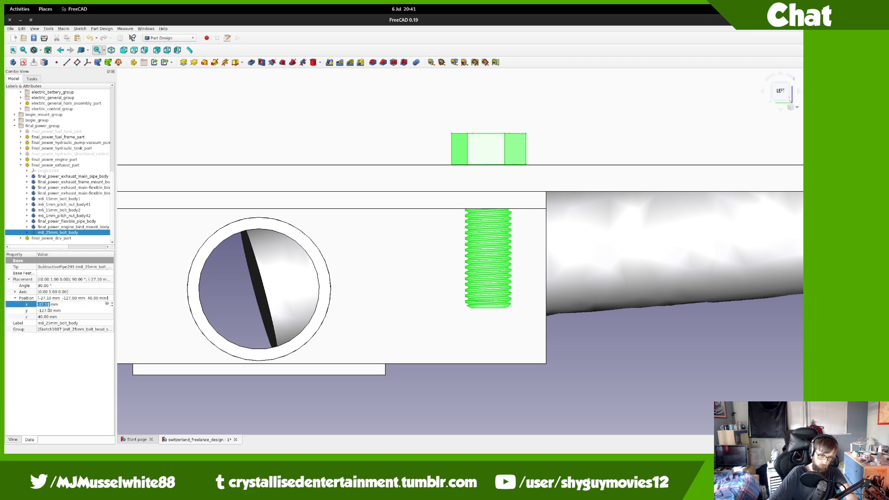
key("Tab")
key("Tab")
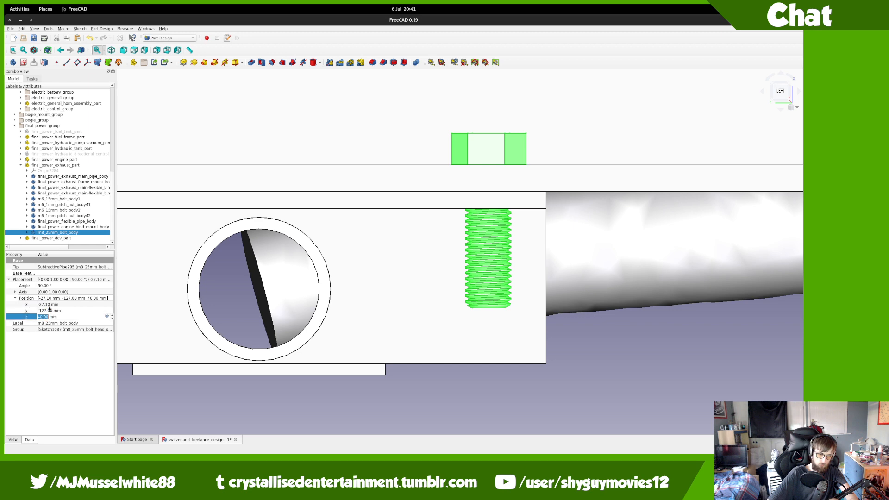
type("-")
key("Return")
scroll(346, 260, "down", 5)
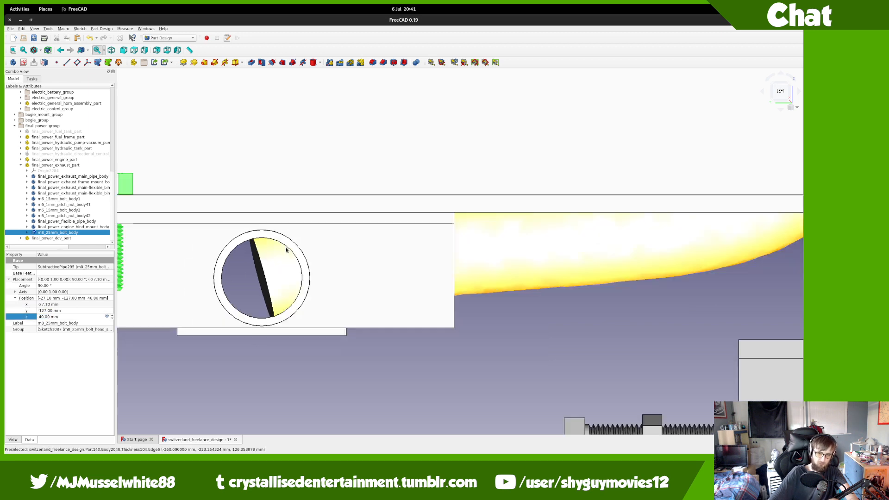
scroll(346, 261, "up", 8)
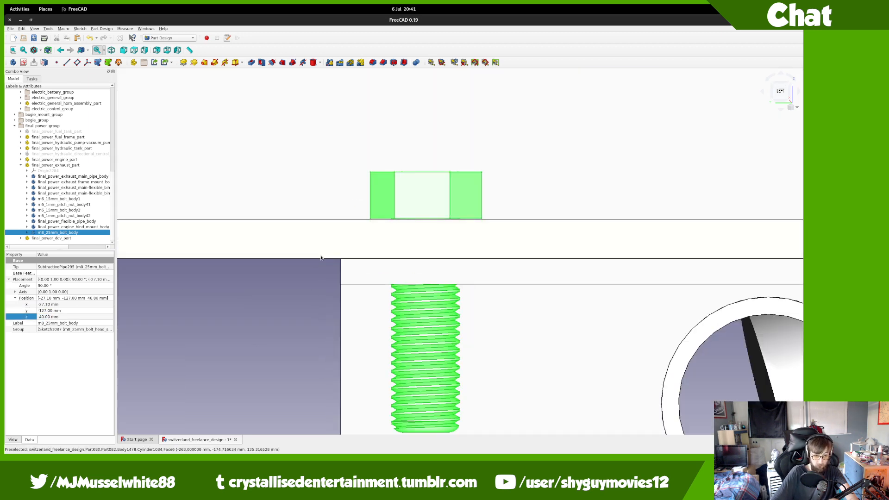
scroll(488, 206, "up", 5)
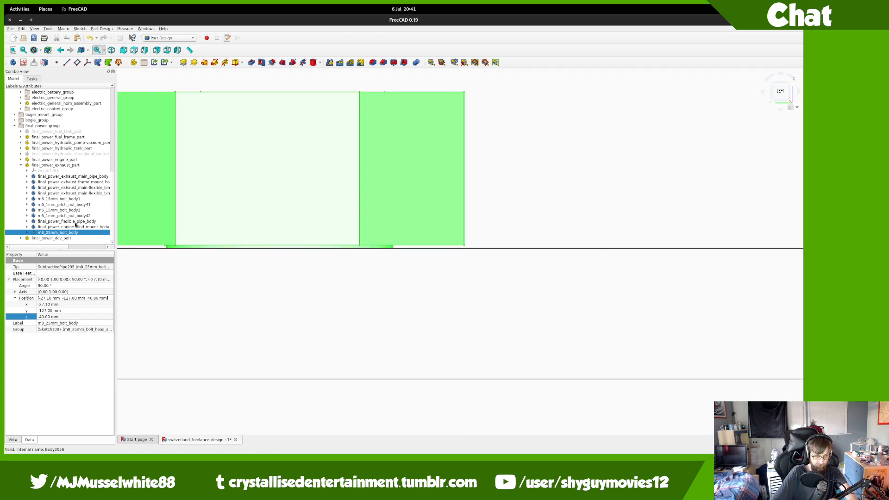
Step: Re-transform the bolt with a 0.1 mm step, nudging it one step so x reads -27.00 mm
left_click(57, 305)
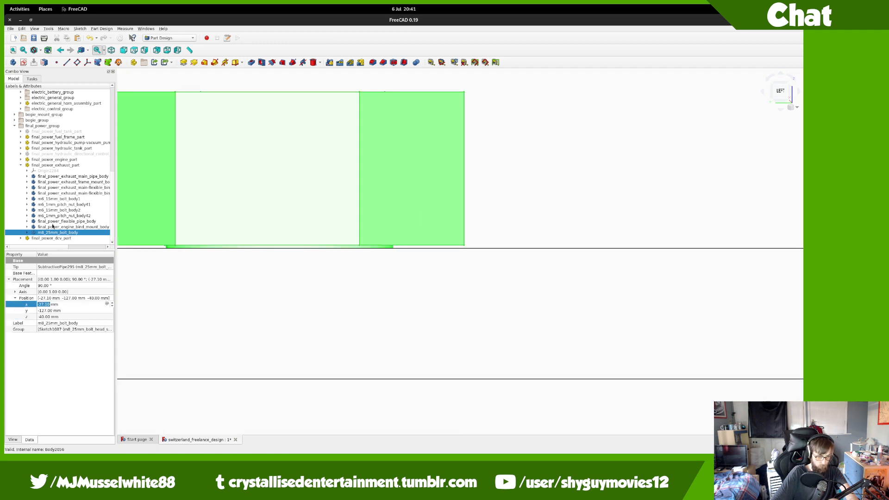
right_click(53, 232)
left_click(68, 245)
left_click_drag(279, 191, 279, 190)
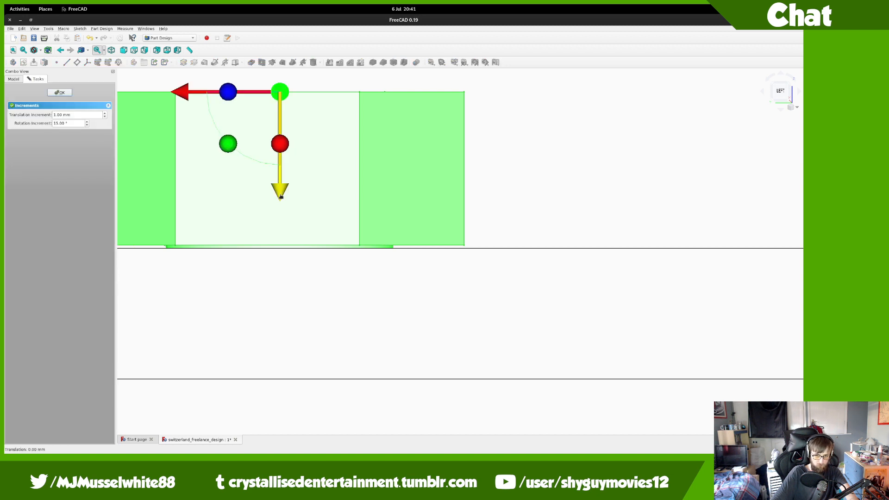
left_click_drag(57, 114, 47, 117)
type("0.")
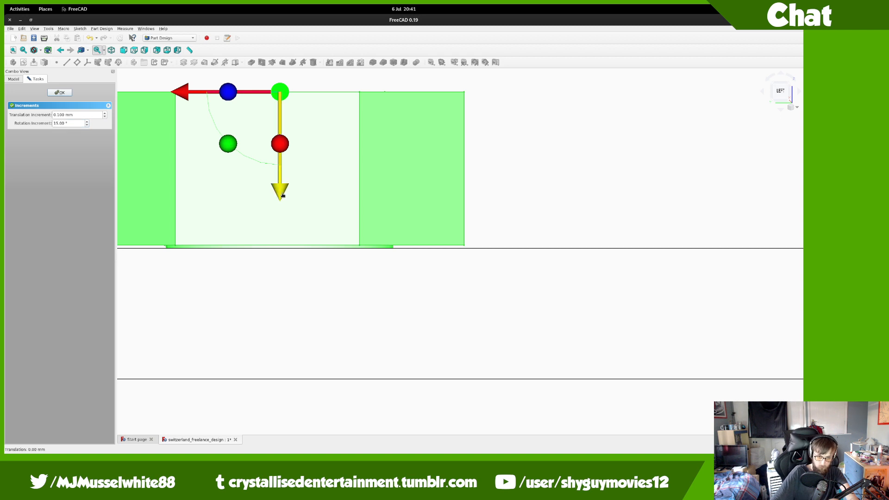
left_click_drag(282, 195, 282, 198)
left_click_drag(64, 114, 59, 114)
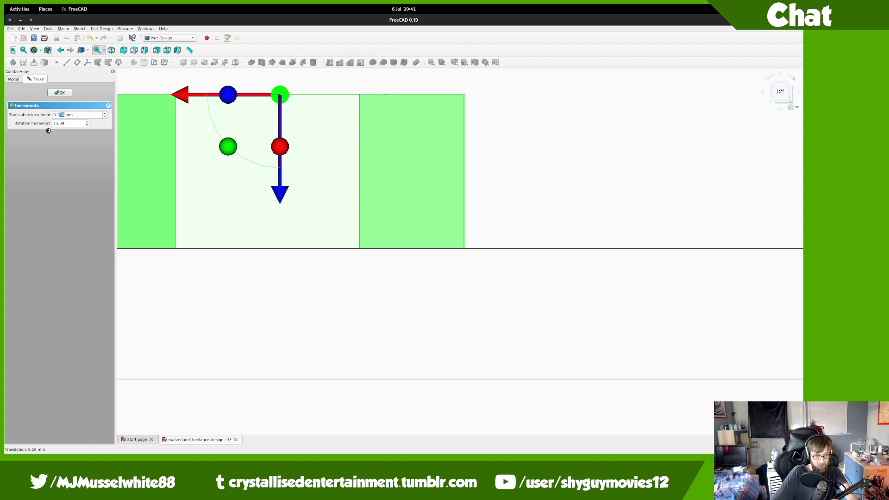
key("ctrl+a")
left_click(57, 94)
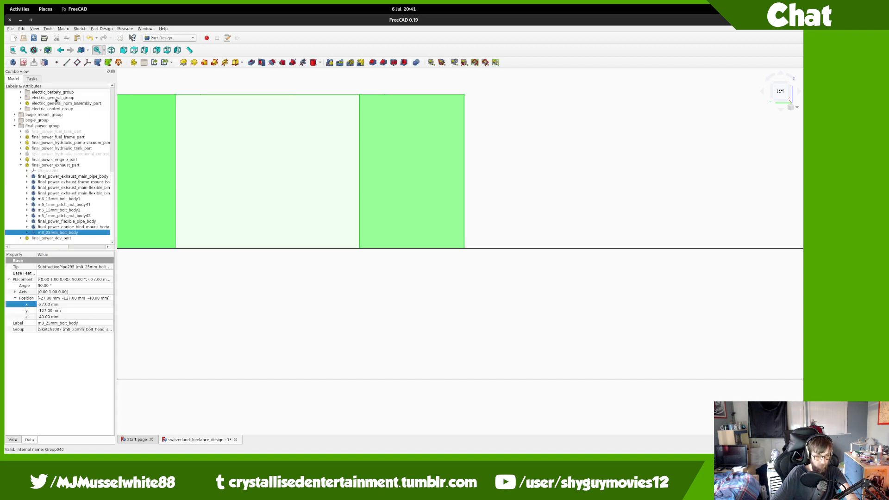
scroll(322, 179, "down", 5)
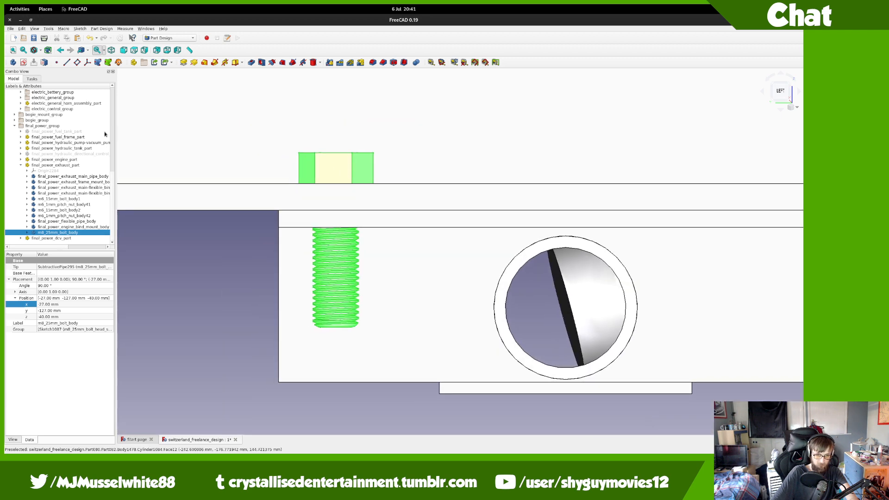
Step: Merge the m8_1mm_pitch_nut_body project file and move it into the exhaust part
left_click(10, 28)
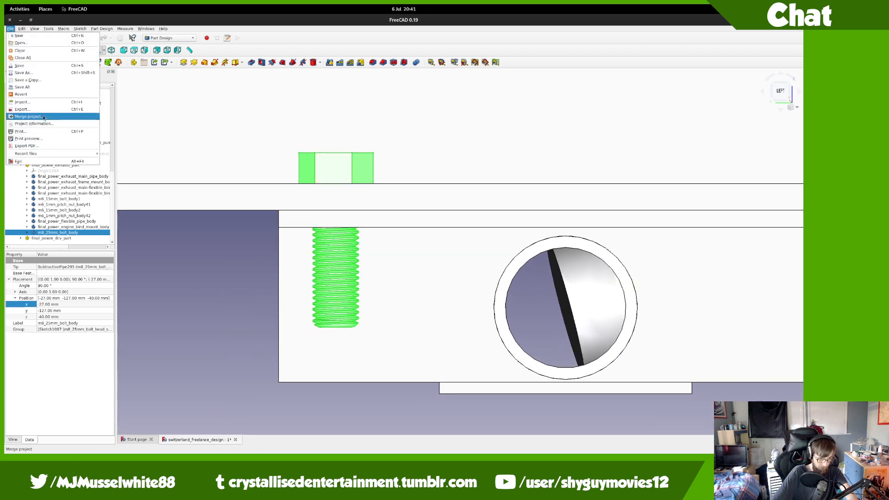
left_click(43, 117)
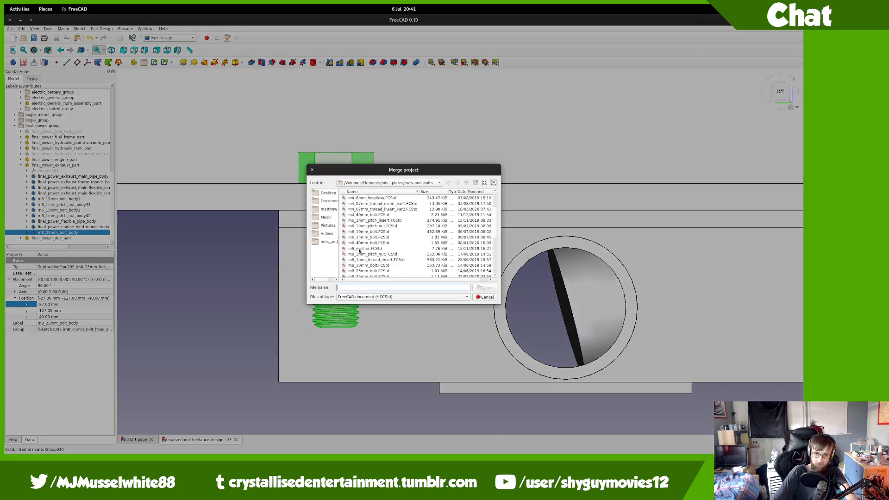
double_click(367, 256)
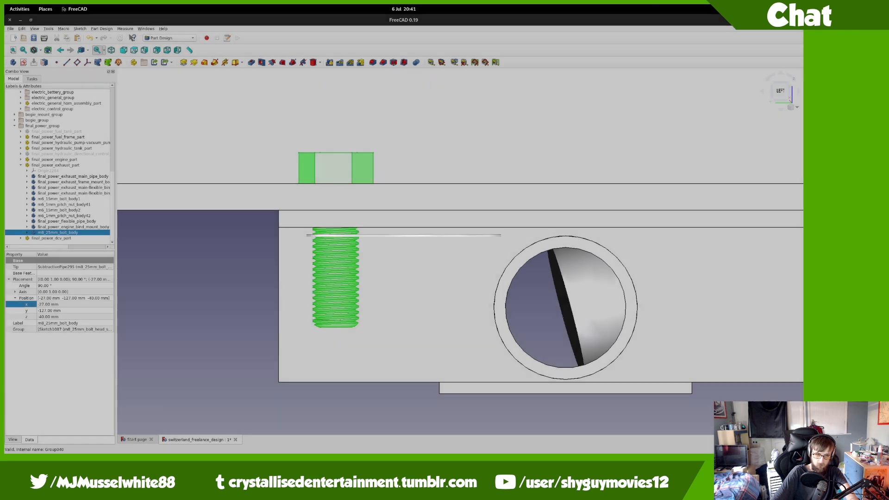
left_click_drag(49, 238, 52, 165)
Step: Transform the nut, rotating it 90°, sliding it 40 mm to the bolt and raising it 14 mm
right_click(68, 236)
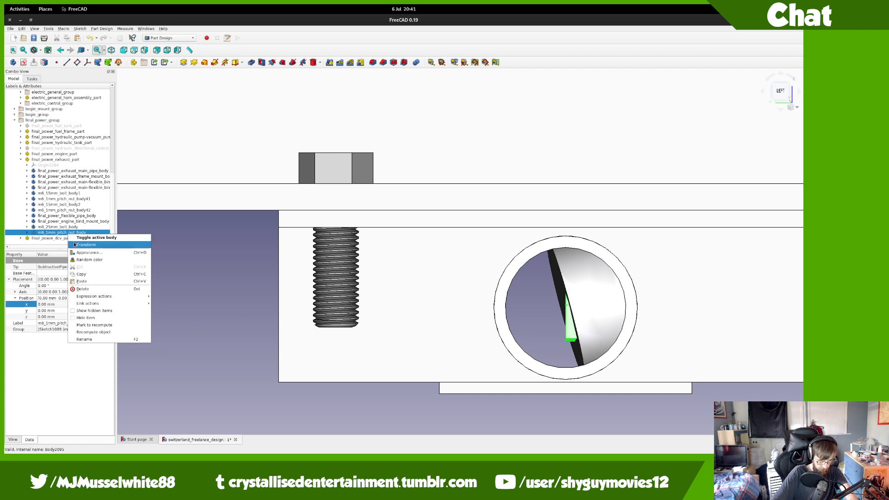
left_click(88, 258)
left_click_drag(618, 362, 517, 367)
left_click_drag(463, 308, 235, 309)
left_click_drag(331, 407, 332, 326)
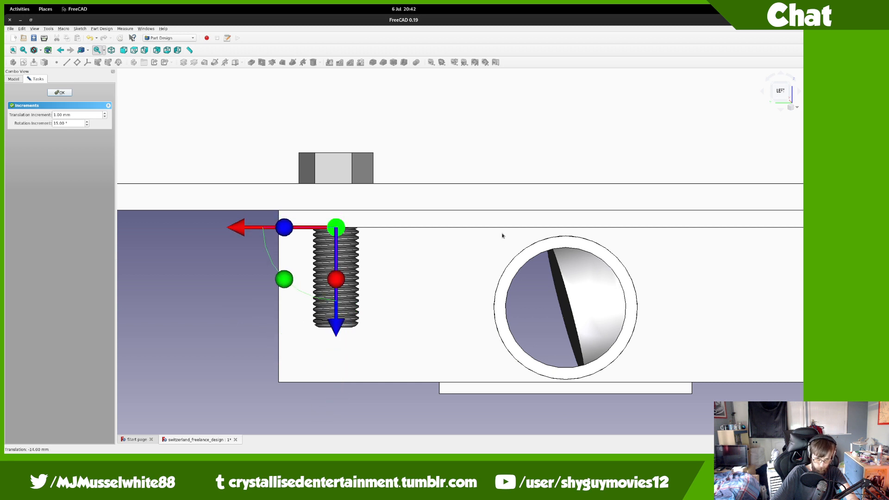
Step: From the bottom view, shift the nut 114 mm sideways
left_click(781, 109)
scroll(596, 157, "down", 6)
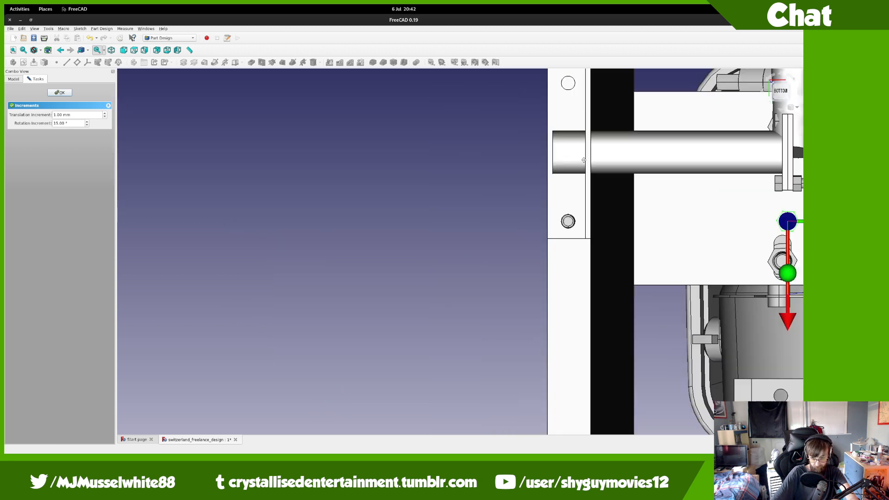
middle_click_drag(584, 160, 406, 238)
left_click_drag(709, 302, 511, 301)
Step: Move the nut 12 mm toward the bolt and centre it on the bolt
middle_click_drag(610, 197, 580, 340)
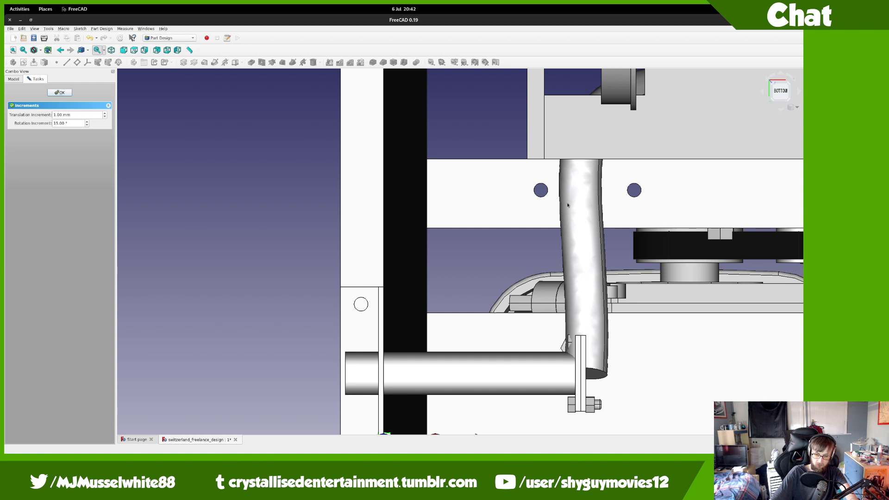
scroll(568, 204, "up", 2)
middle_click_drag(568, 204, 559, 68)
middle_click_drag(436, 281, 472, 231)
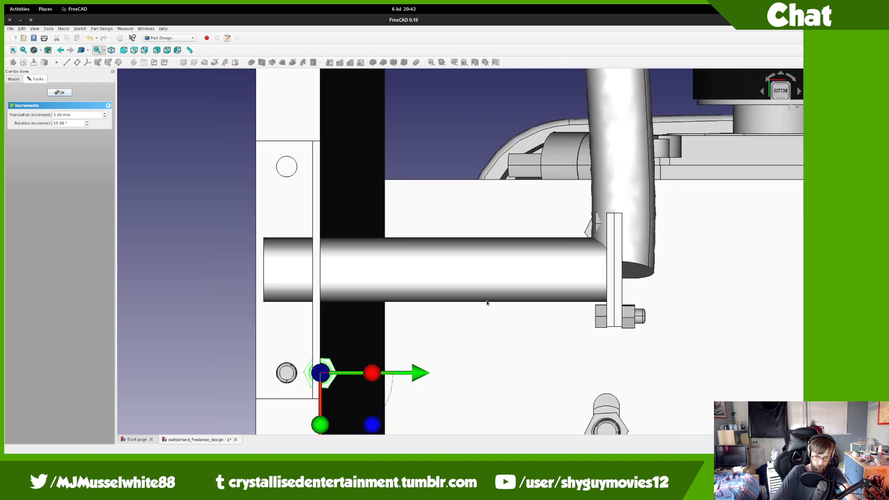
middle_click_drag(340, 370, 392, 303)
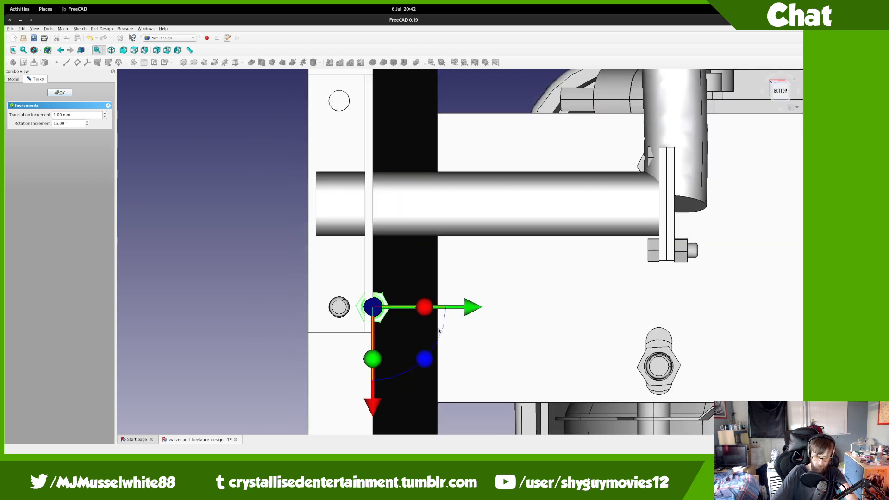
left_click_drag(471, 314, 439, 313)
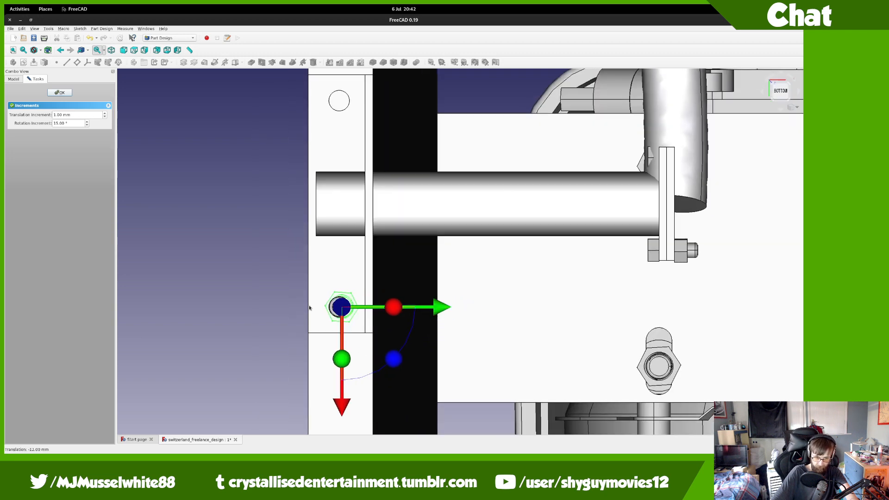
scroll(311, 307, "up", 8)
left_click_drag(563, 314, 551, 314)
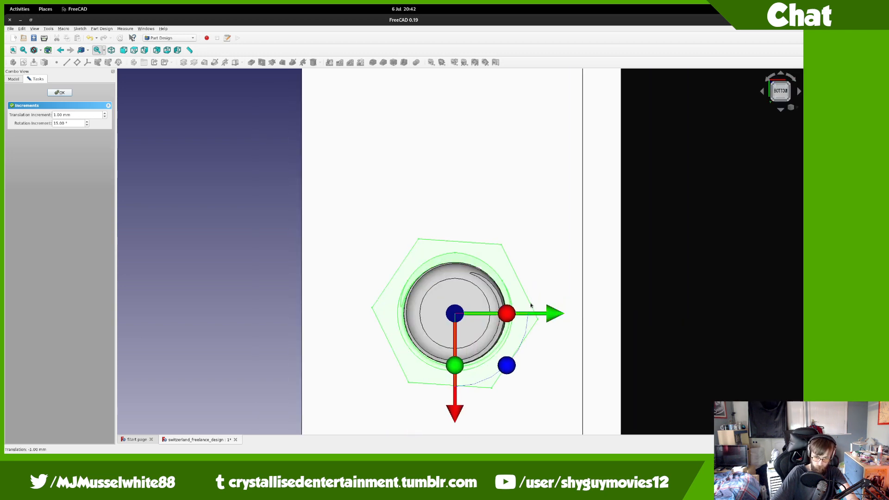
scroll(481, 234, "down", 7)
middle_click_drag(480, 234, 564, 282)
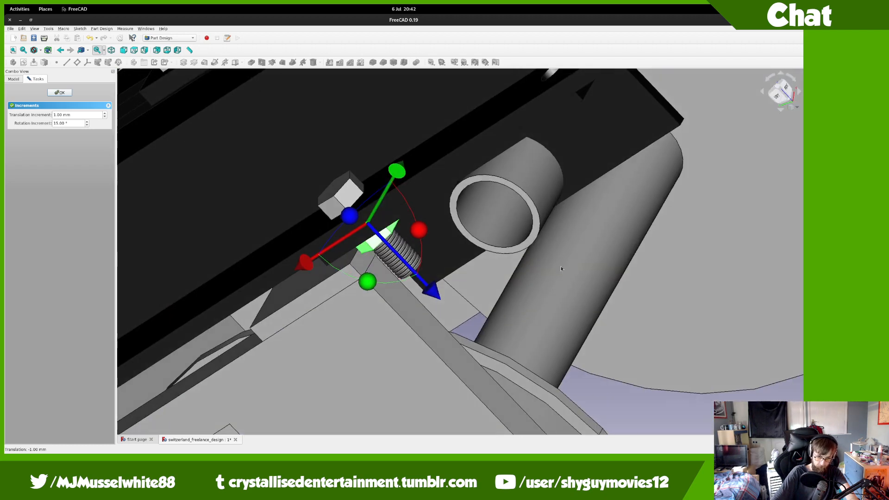
left_click(778, 96)
key("super")
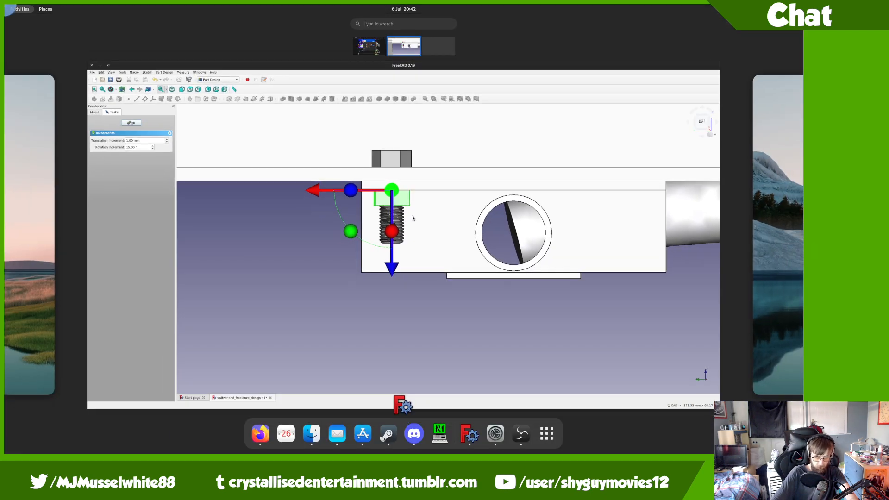
left_click(437, 272)
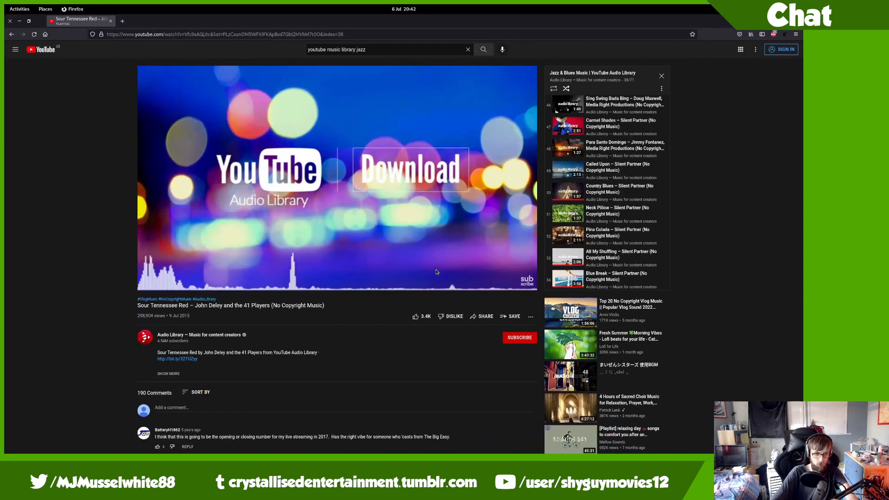
key("super")
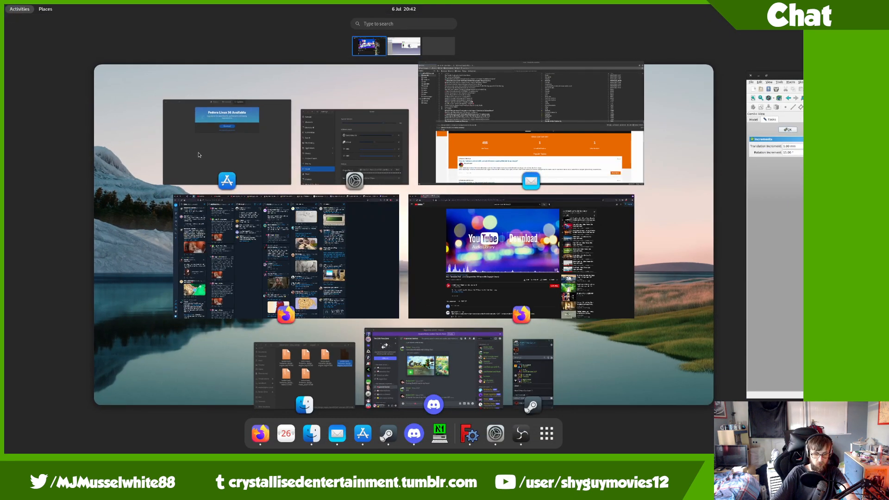
scroll(198, 155, "down", 1)
left_click(199, 155)
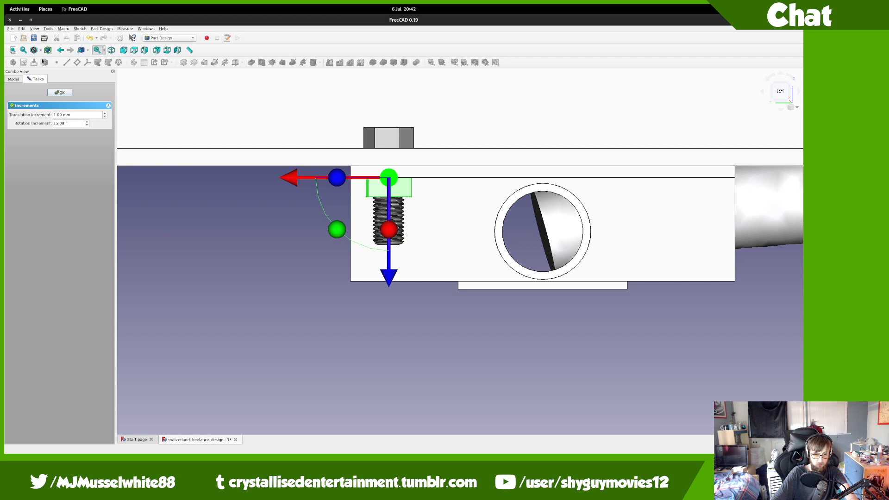
Step: Finish the nut transform and move clones Body2096 and Body2097 into final_power_exhaust_part
left_click(59, 92)
left_click(74, 227)
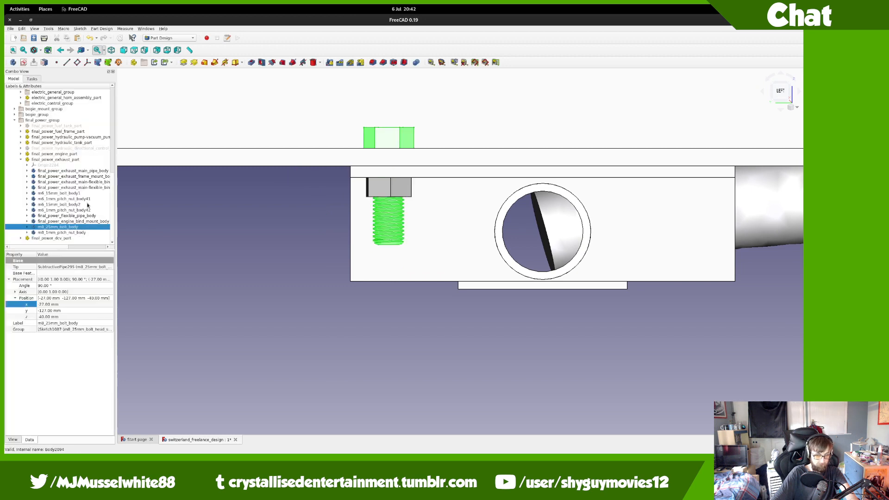
left_click(74, 232)
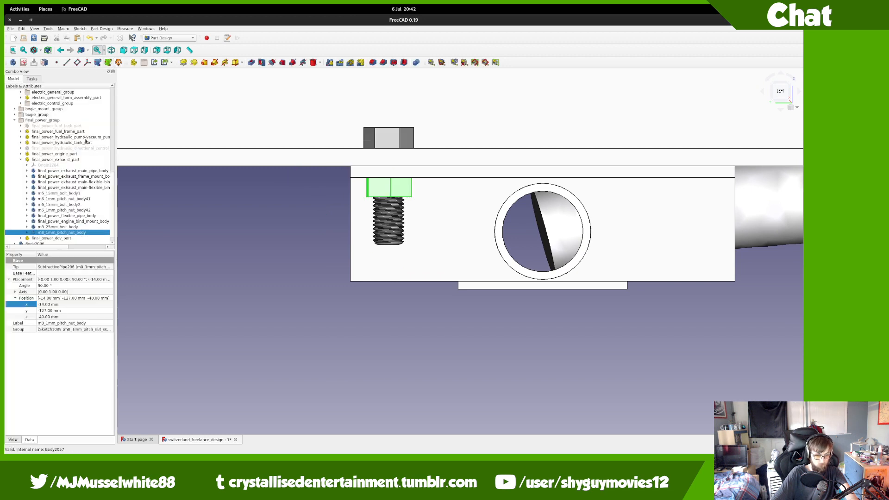
scroll(40, 229, "down", 1)
left_click(45, 238)
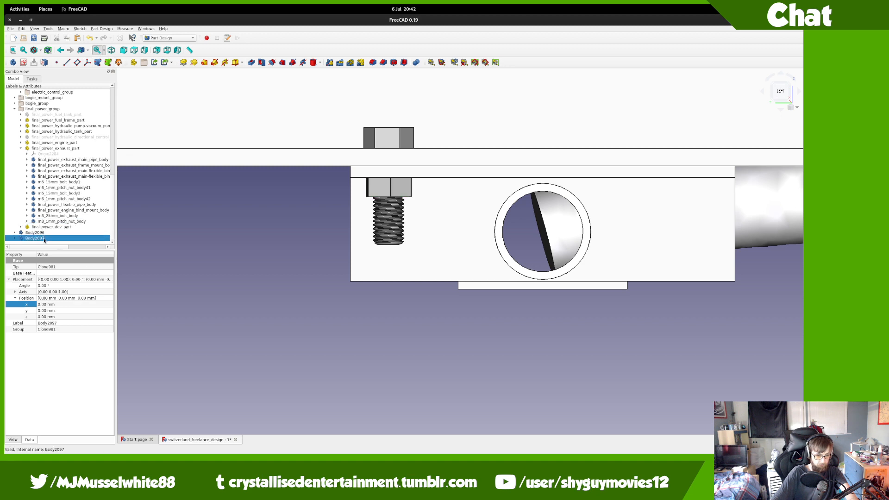
left_click(44, 232, "ctrl")
left_click_drag(49, 210, 54, 149)
Step: Set the clones' Placement z to 80 mm to place them at the second hole
left_click(46, 323)
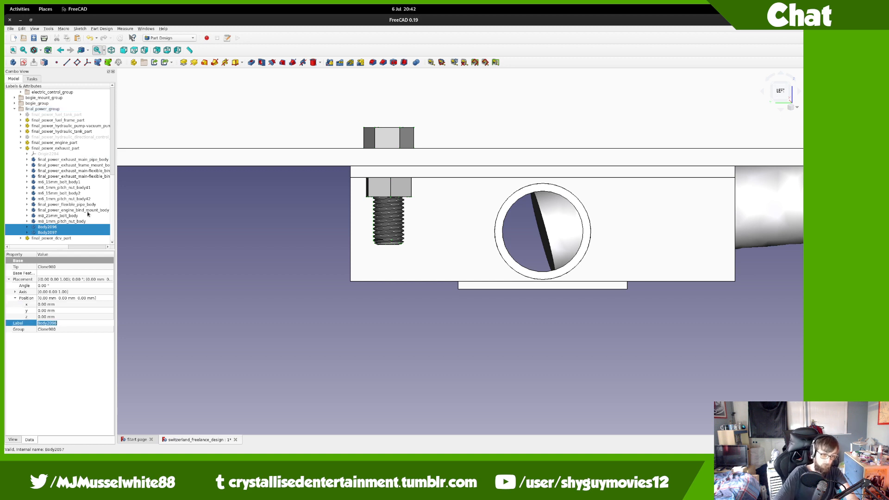
left_click(64, 318)
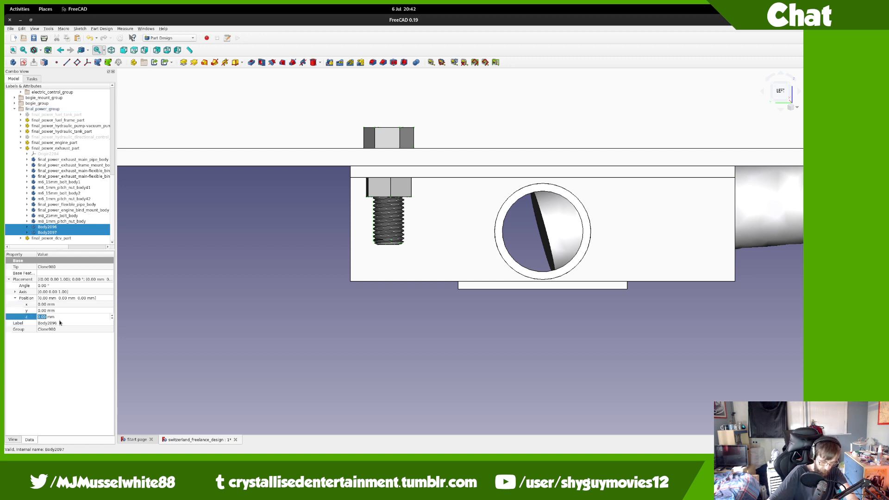
type("80")
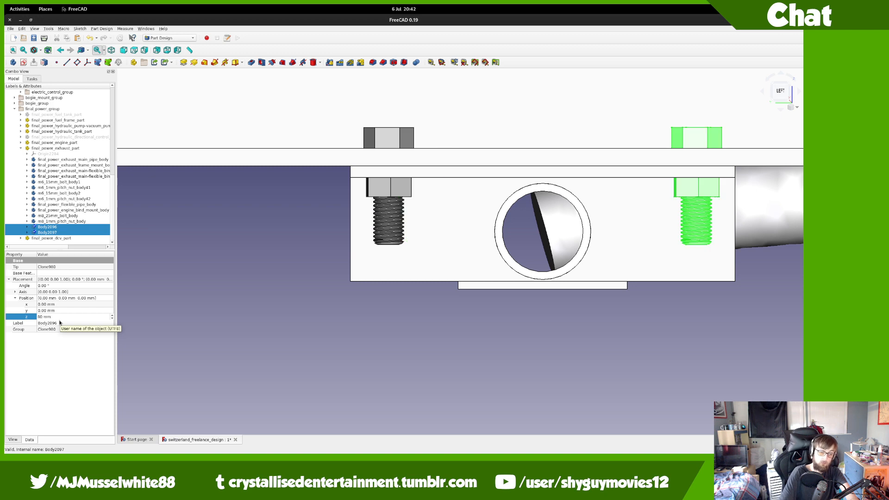
key("Return")
middle_click_drag(457, 230, 375, 248)
middle_click_drag(409, 207, 329, 224)
Step: Rename the m8_25mm_bolt_body label, correcting its numeric suffix
scroll(318, 194, "down", 2)
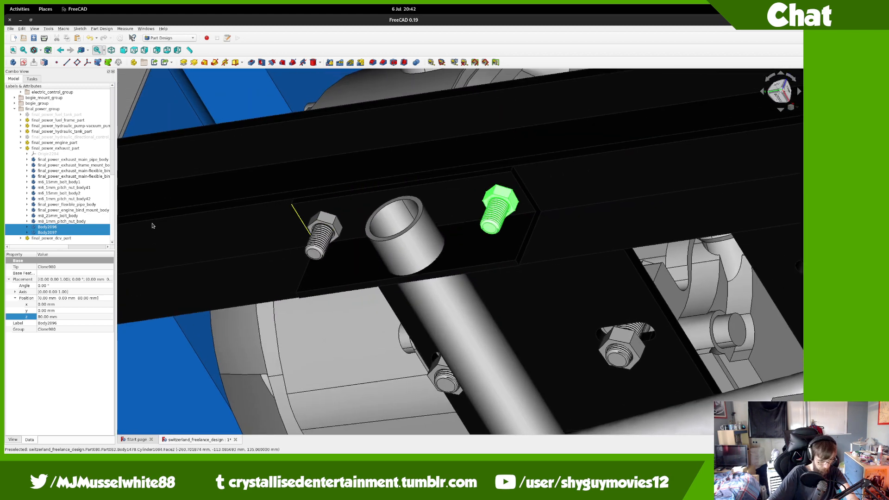
left_click(59, 216)
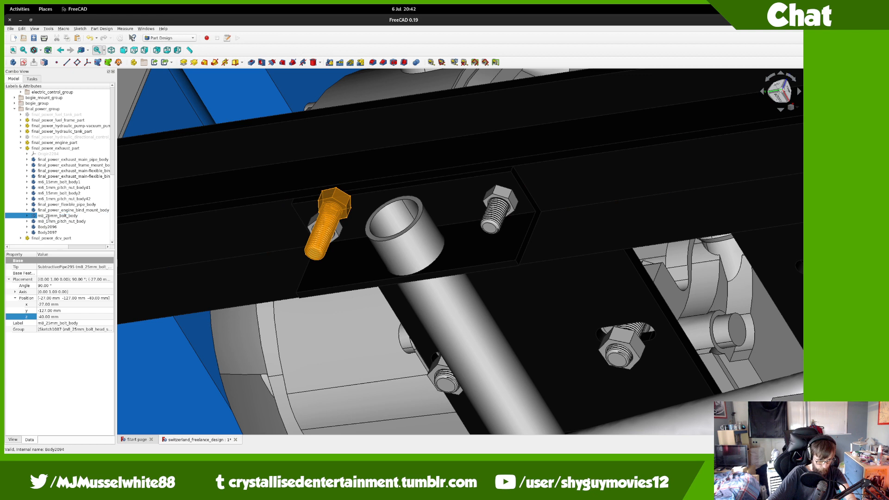
type("1")
key("ctrl+a")
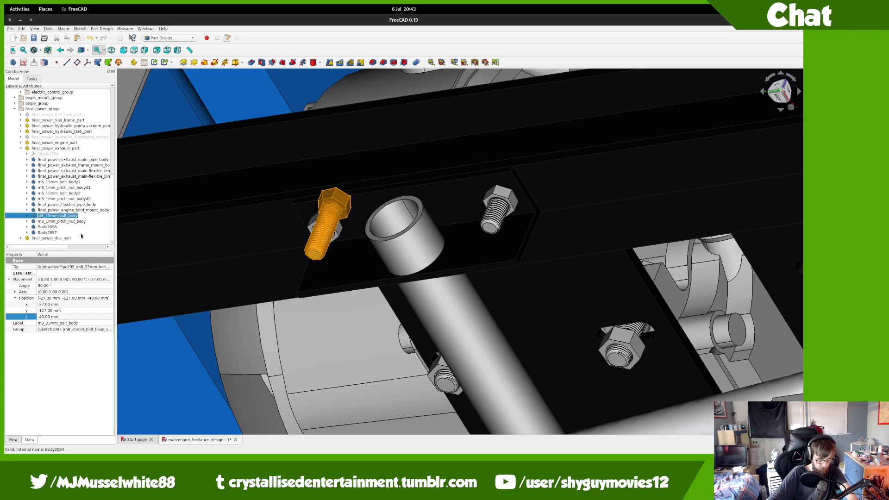
left_click(85, 217)
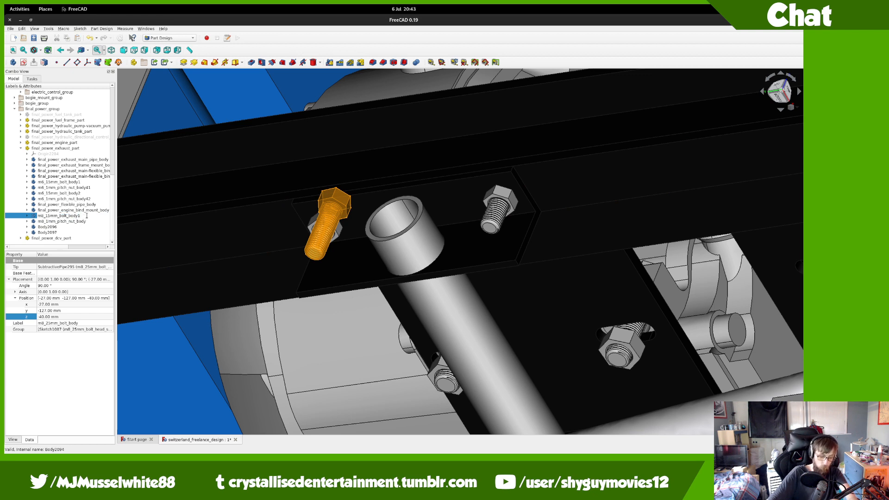
type("6")
key("Return")
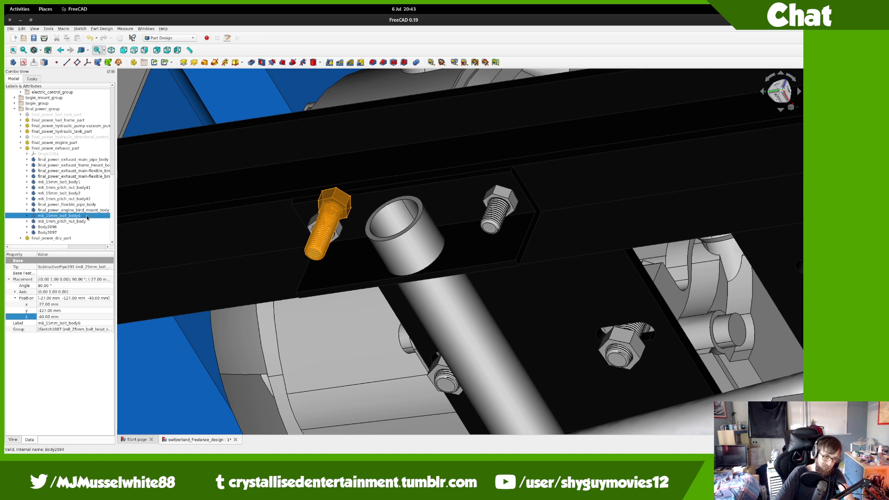
key("F2")
key("Right")
key("BackSpace")
type("4")
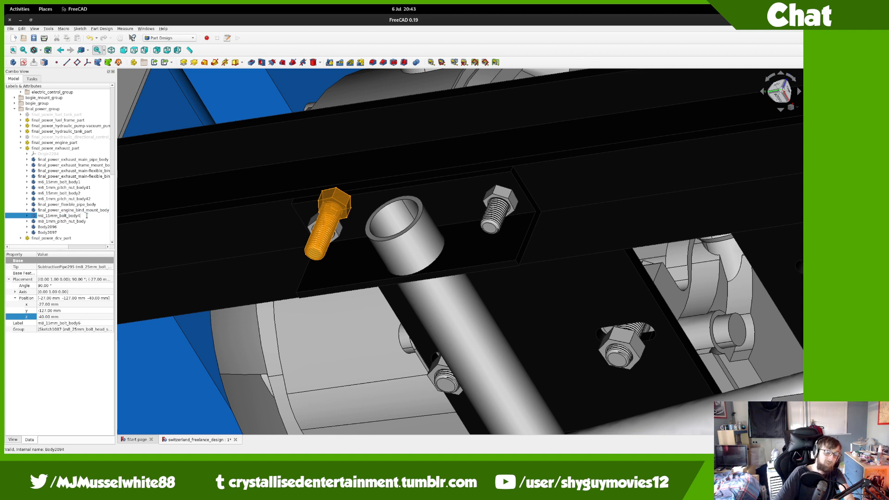
key("BackSpace")
type("5")
key("Return")
key("F2")
key("ctrl+c")
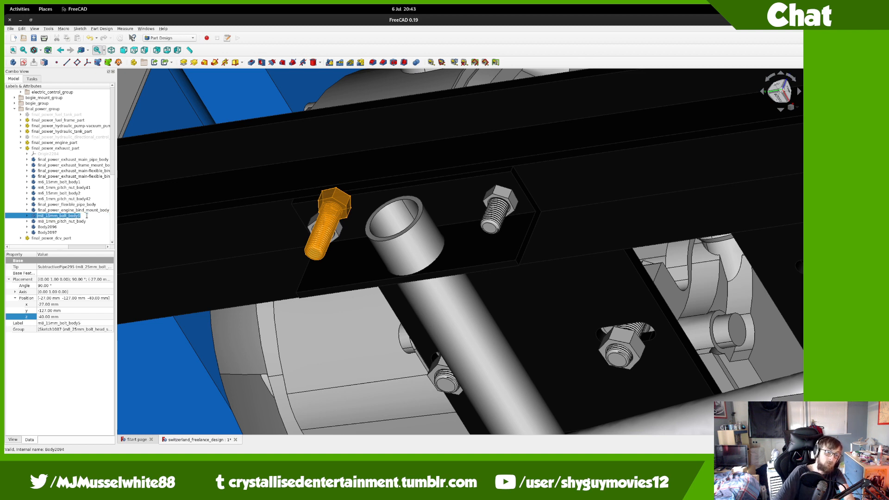
key("Right")
key("BackSpace")
type("005")
key("Return")
key("F2")
key("Right")
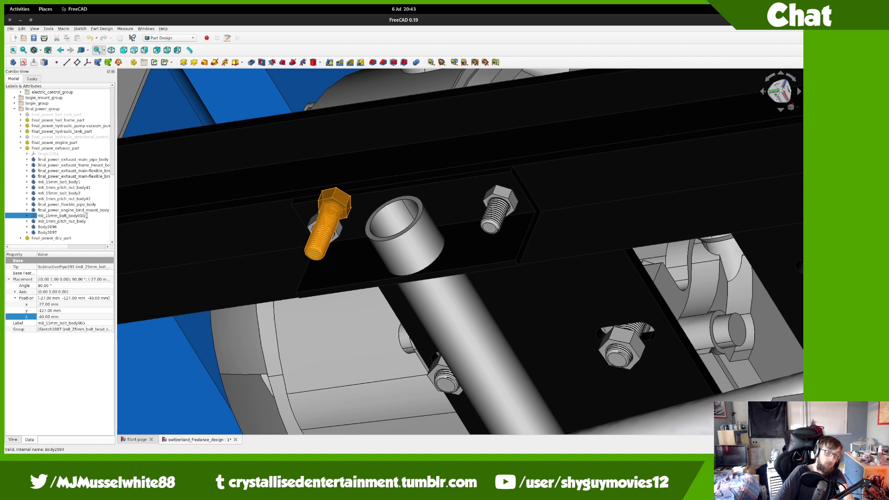
key("BackSpace")
key("BackSpace")
key("Return")
Step: Name the Body2096 clone after the bolt, append 6 to the nut, and rename Body2097 with suffix 62
key("Down")
key("Down")
key("F2")
key("ctrl+v")
key("Return")
key("Up")
key("F2")
key("ctrl+c")
key("Right")
type("6")
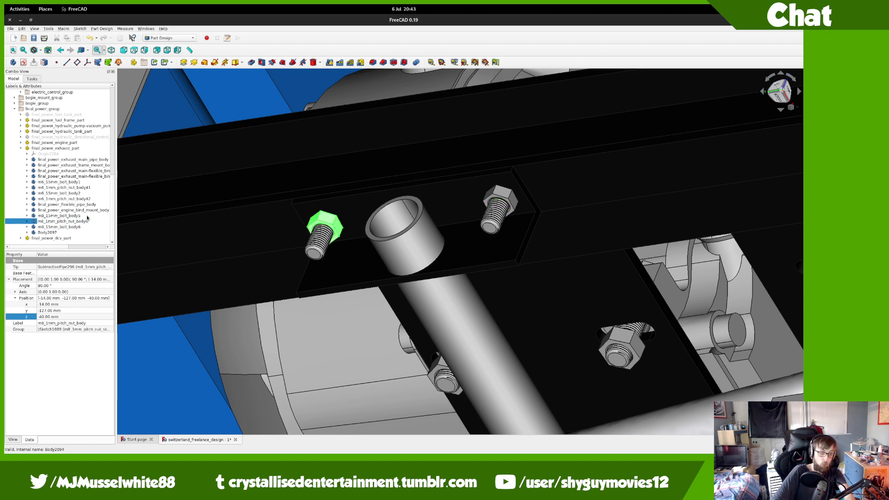
key("Return")
key("Down")
key("Down")
key("F2")
key("ctrl+v")
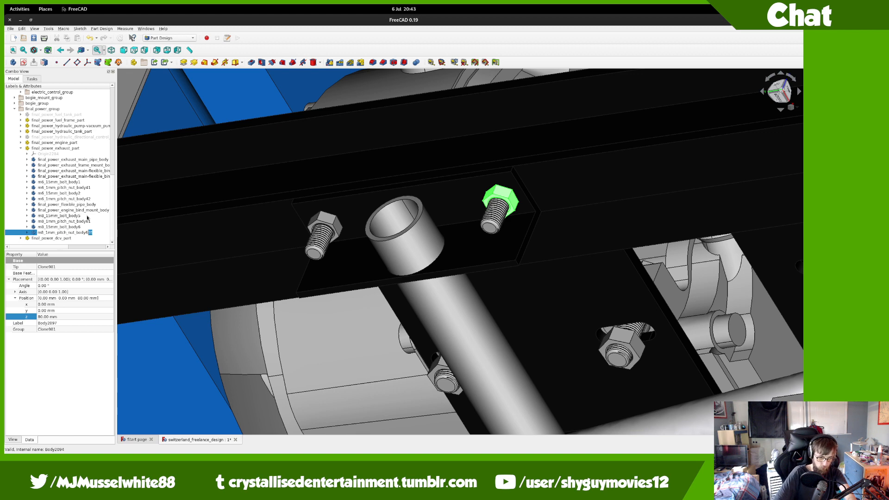
type("62")
key("Return")
Step: Collapse final_power_exhaust_part, zoom in on the relay board panel, and show the Activities overview
scroll(406, 260, "down", 10)
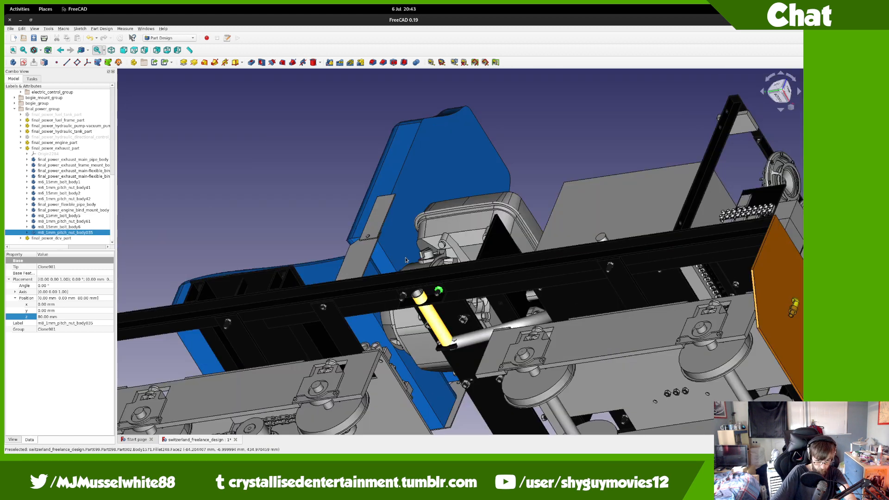
middle_click_drag(407, 258, 469, 352)
middle_click_drag(492, 315, 593, 232)
middle_click_drag(582, 267, 209, 233)
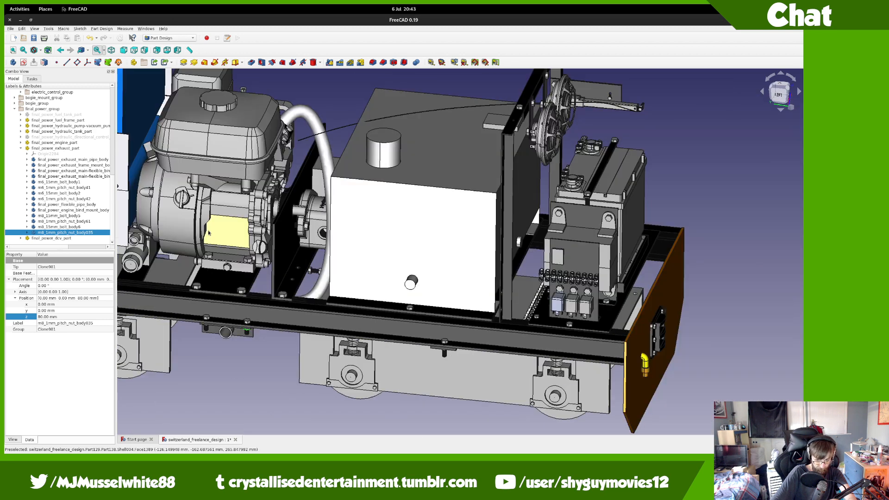
left_click(21, 149)
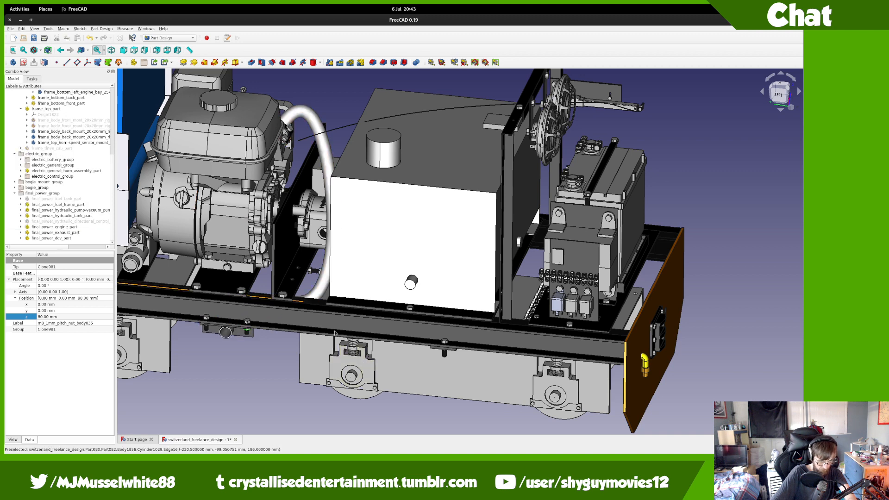
middle_click_drag(574, 279, 480, 280)
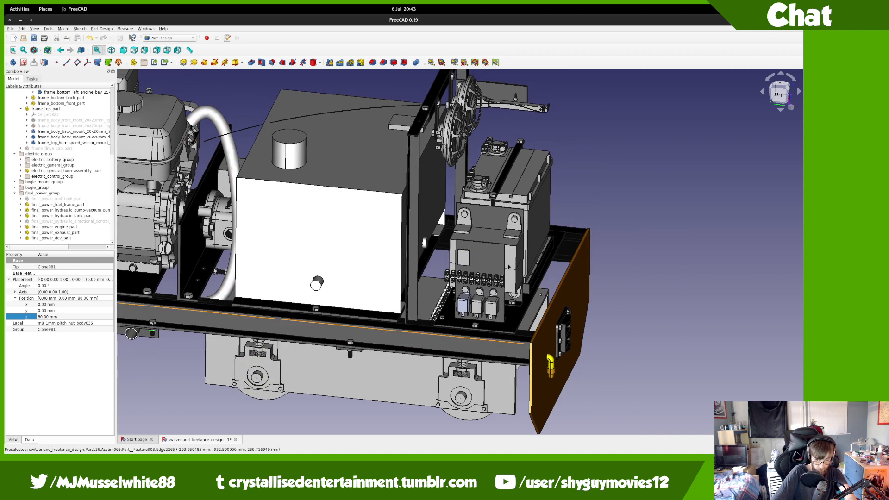
scroll(509, 267, "up", 5)
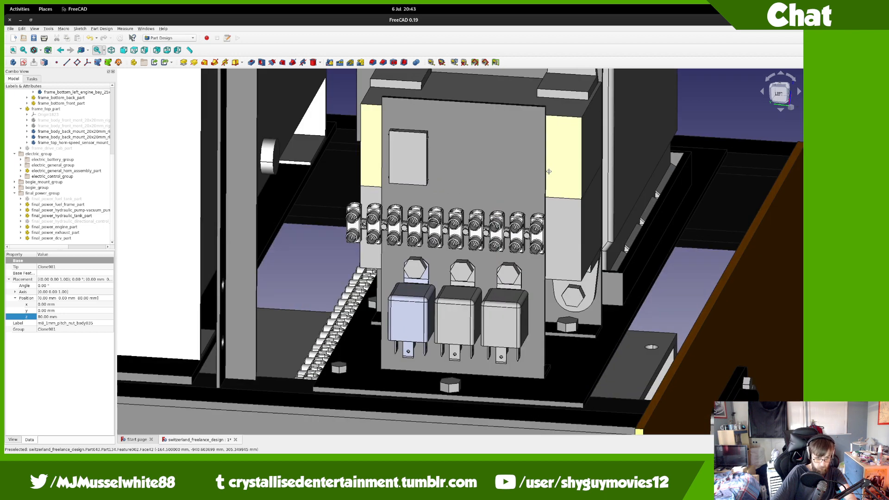
key("super")
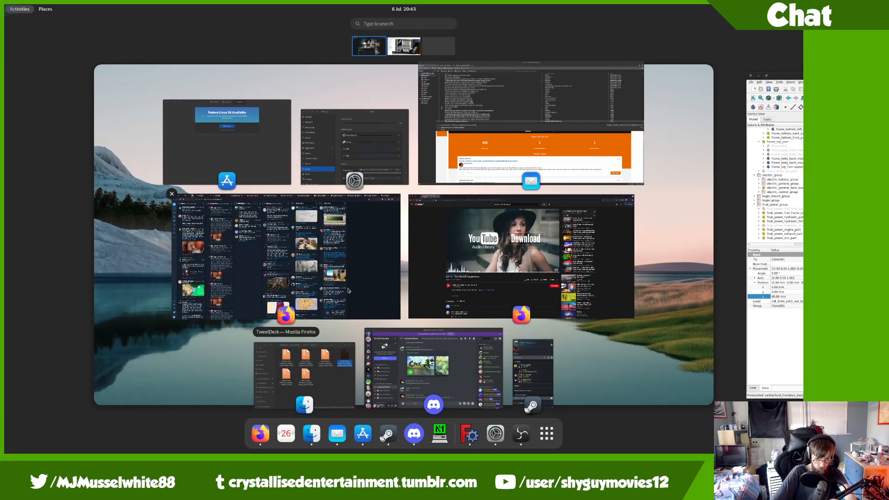
Step: In a new private Firefox tab, load the RS Components LAC page and accept its cookies
left_click(482, 301)
key("ctrl+t")
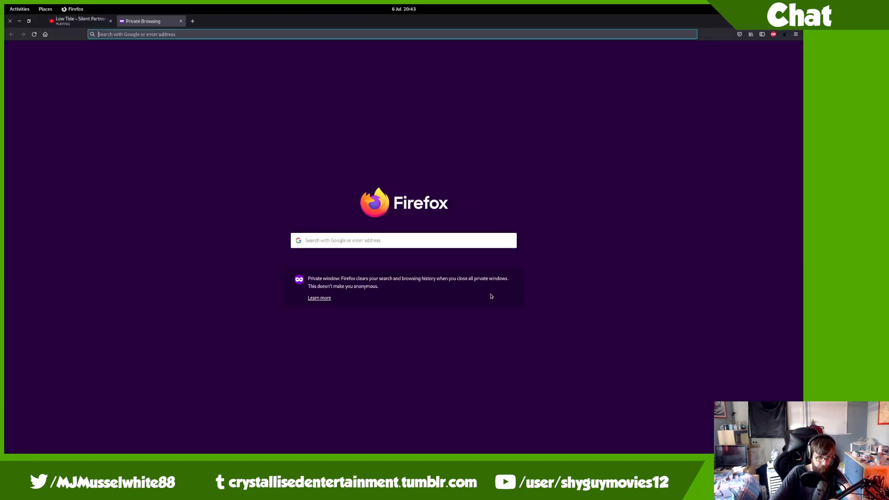
type("lac")
key("Down")
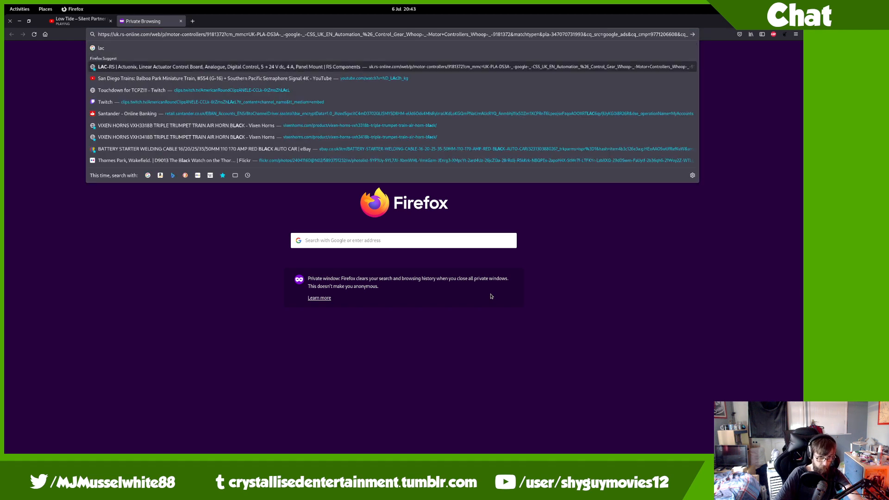
key("Return")
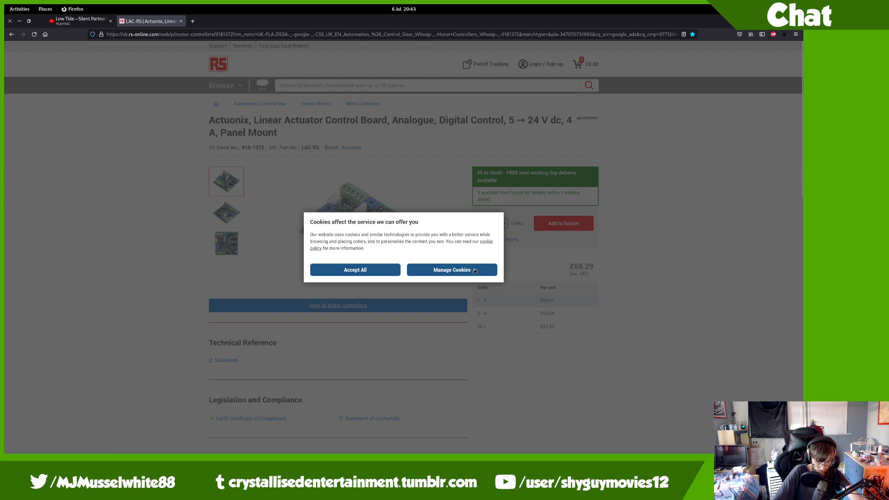
left_click(356, 270)
Step: Scroll down the LAC product page and run an in-page text search
scroll(261, 278, "down", 6)
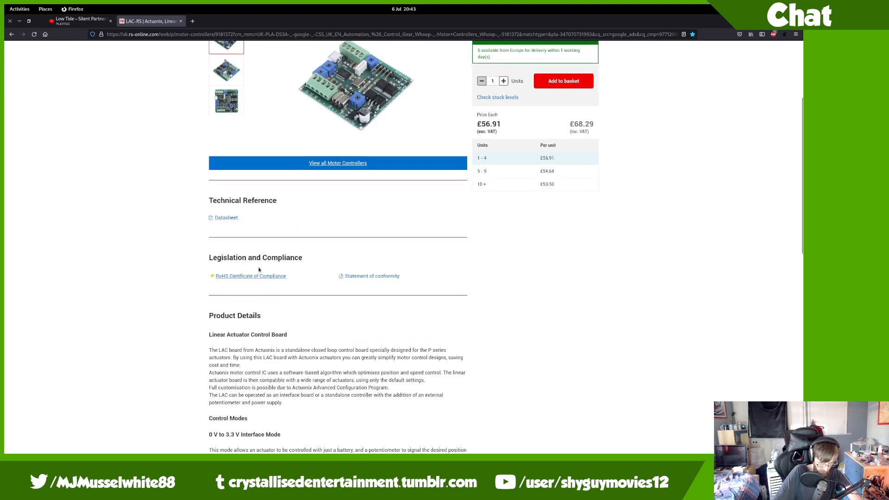
scroll(248, 252, "down", 5)
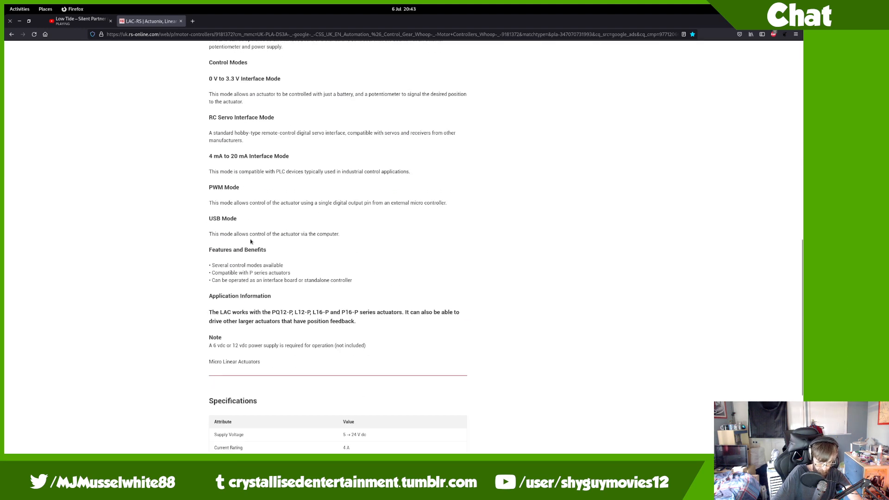
key("ctrl+f")
type(",,")
key("BackSpace")
key("BackSpace")
type("kmm")
key("BackSpace")
key("BackSpace")
type("m")
key("Escape")
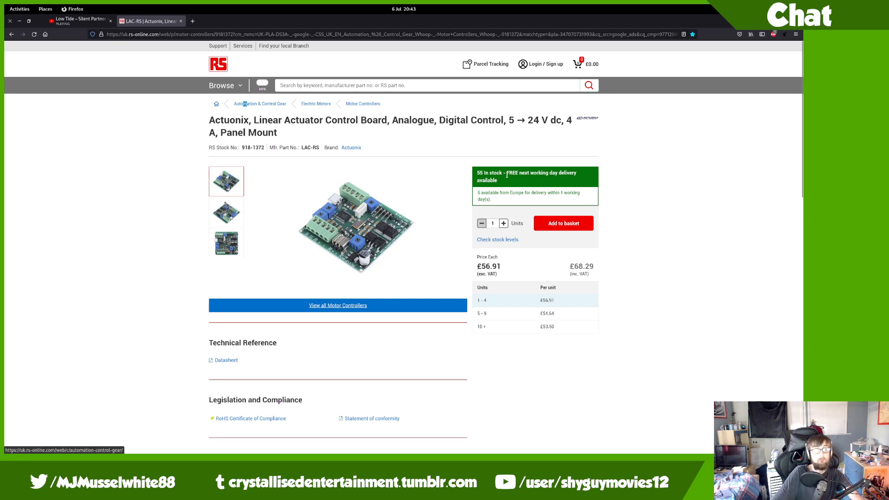
scroll(428, 226, "down", 15)
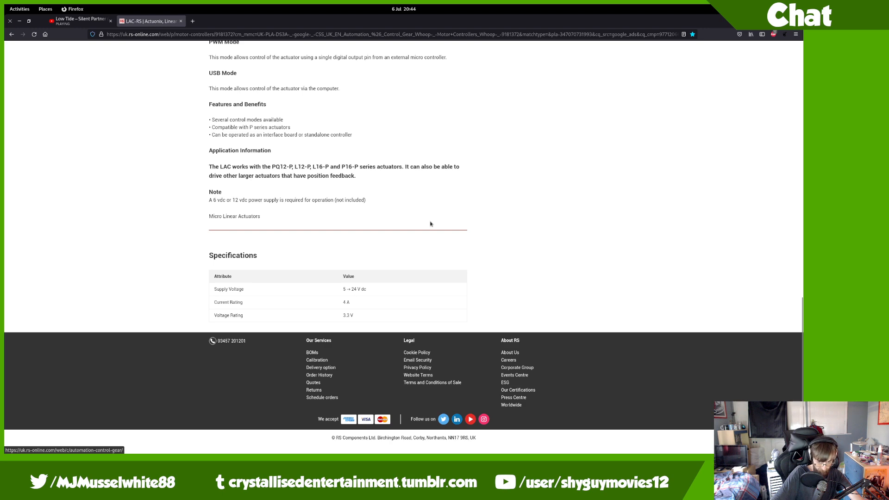
scroll(430, 224, "up", 10)
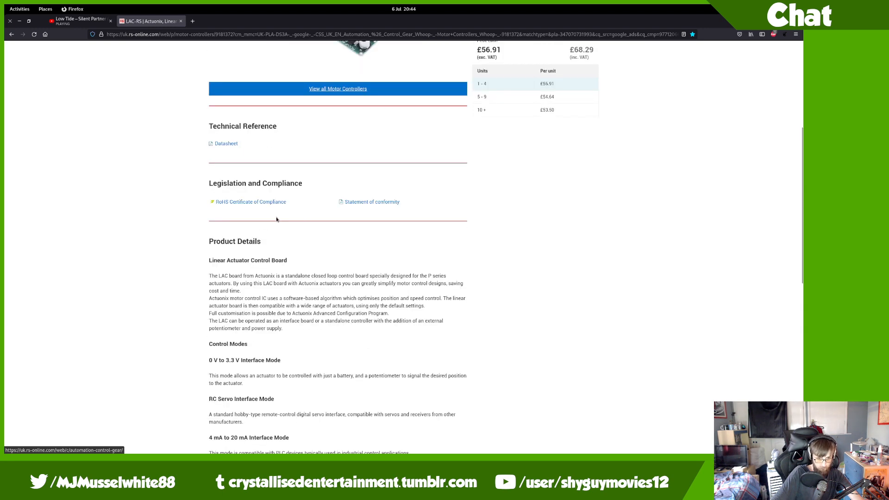
Step: Open the LAC datasheet PDF, then show and magnify the third product photo
left_click(226, 144)
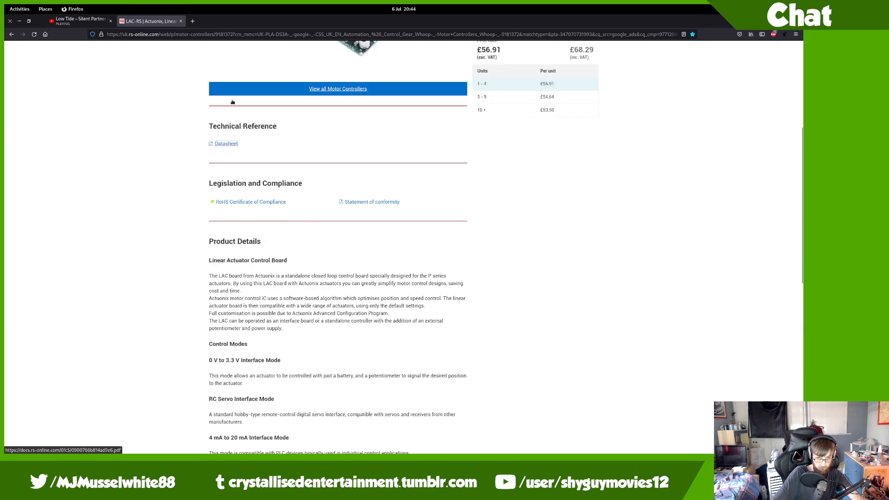
scroll(235, 102, "up", 5)
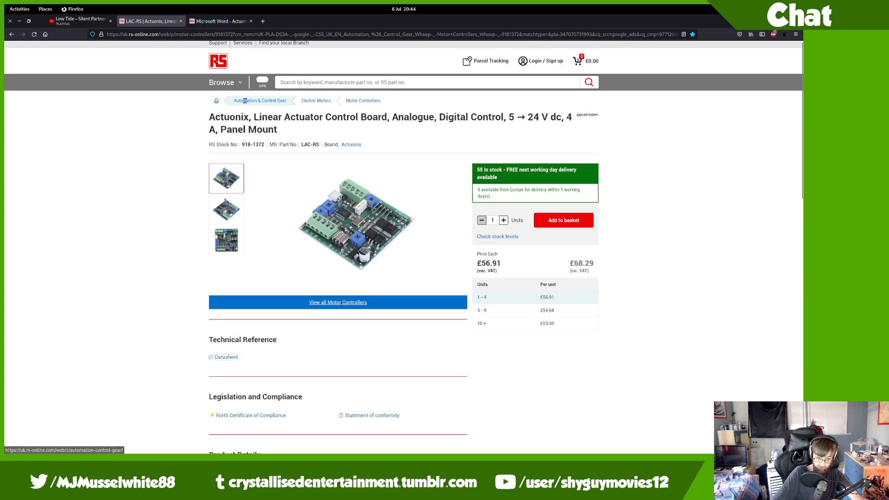
left_click(241, 238)
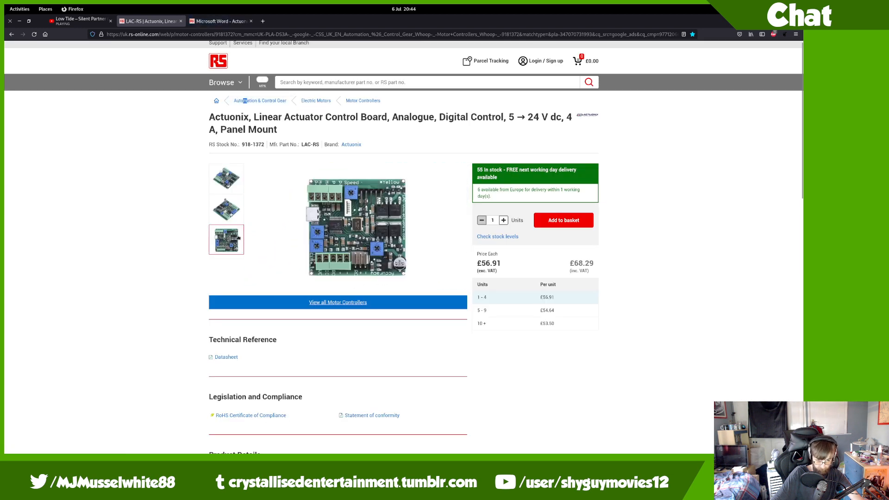
left_click(336, 238)
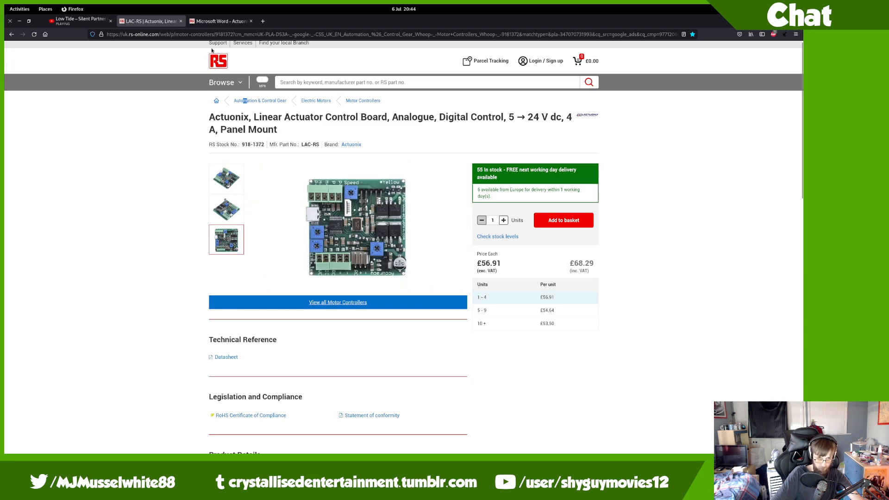
Step: View the LAC datasheet's 50 mm x 50 mm dimensions on pages 1 and 2
left_click(219, 21)
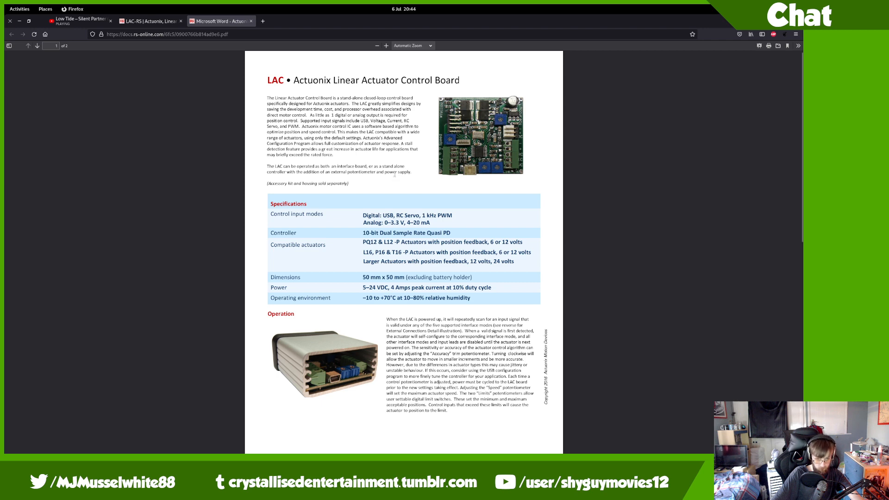
scroll(394, 179, "down", 5)
scroll(395, 175, "down", 3)
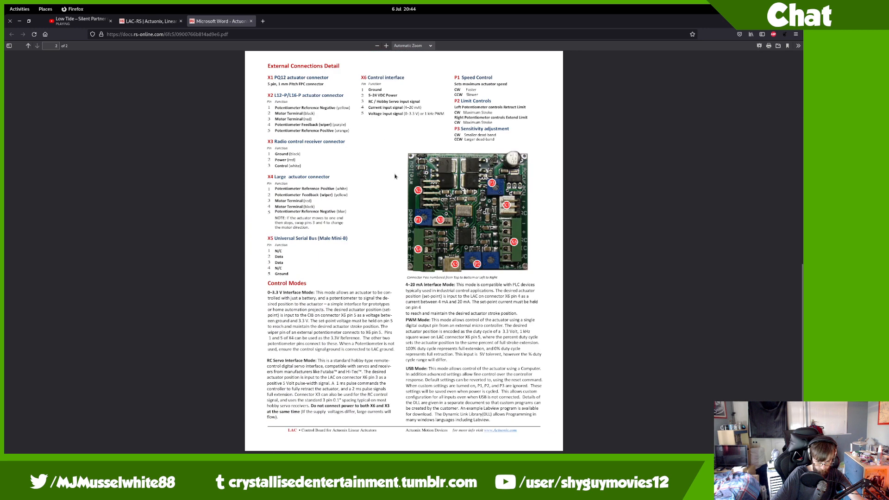
scroll(395, 177, "up", 8)
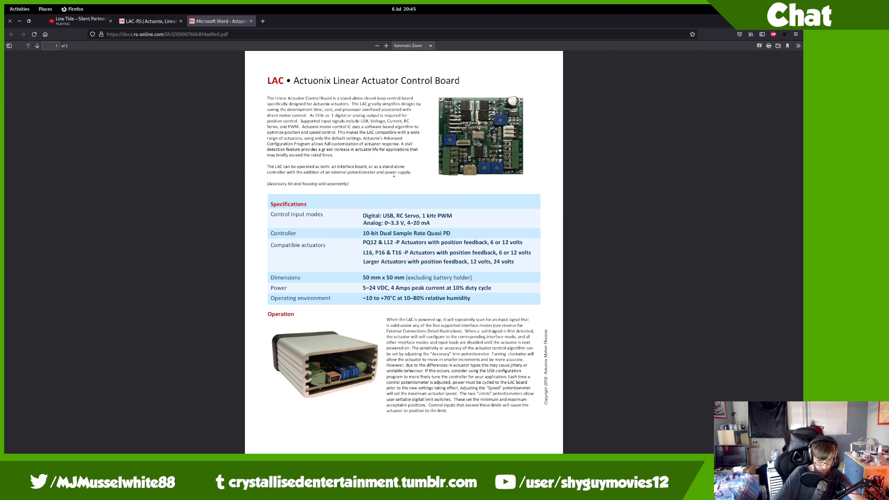
Step: Switch to the FreeCAD workspace and bring up the window overview
key("ctrl+alt+Right")
key("super")
scroll(392, 191, "up", 1)
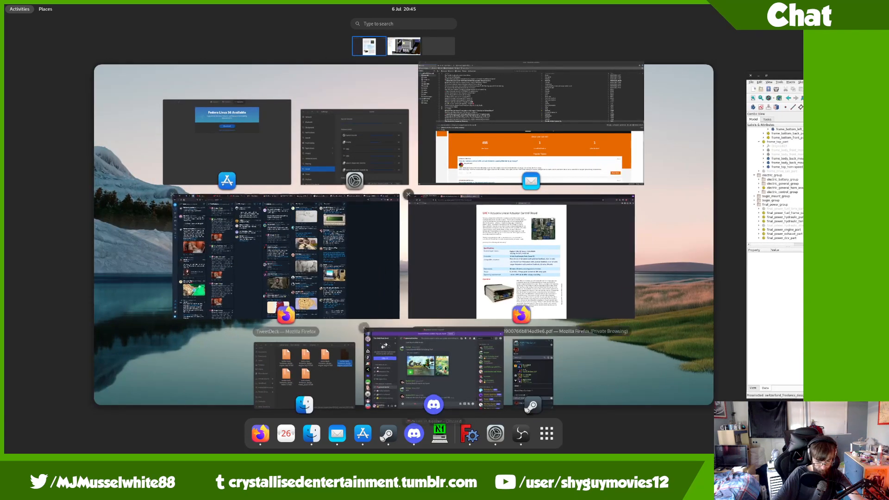
Step: In Files, inspect frame_base1.FCStd and frame2.FCStd, then open the original folder from var1
left_click(381, 330)
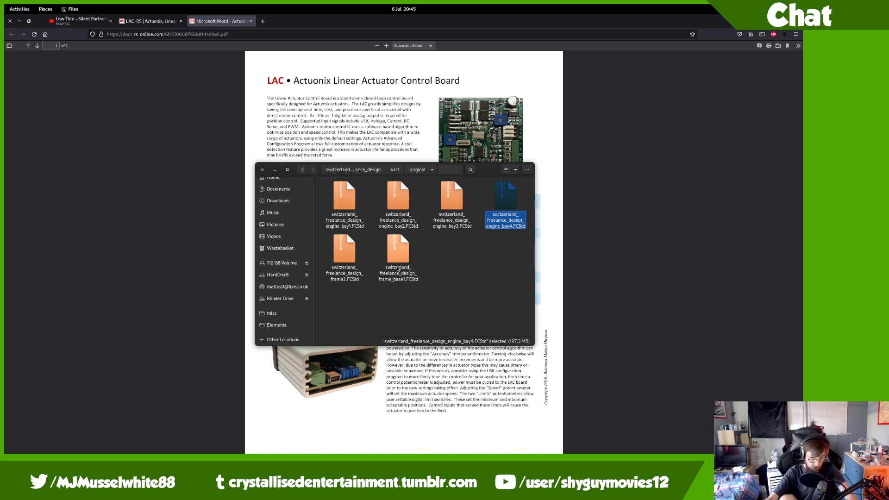
left_click(392, 276)
key("space")
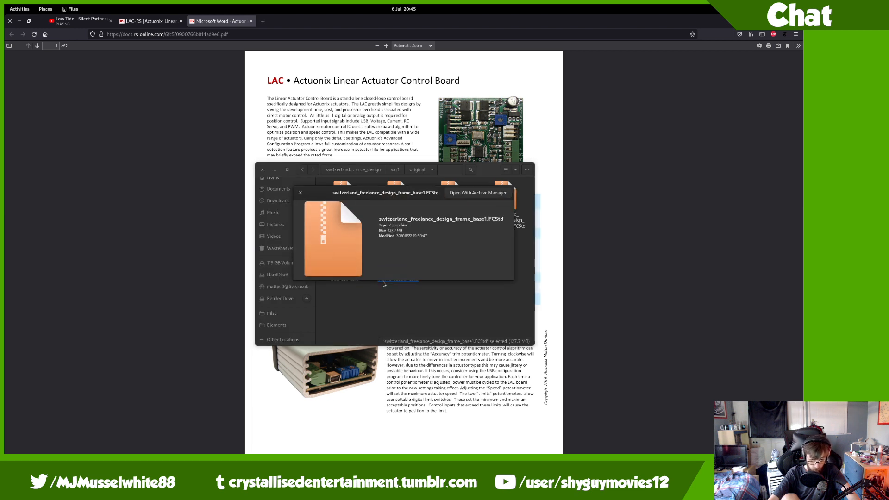
left_click(364, 280)
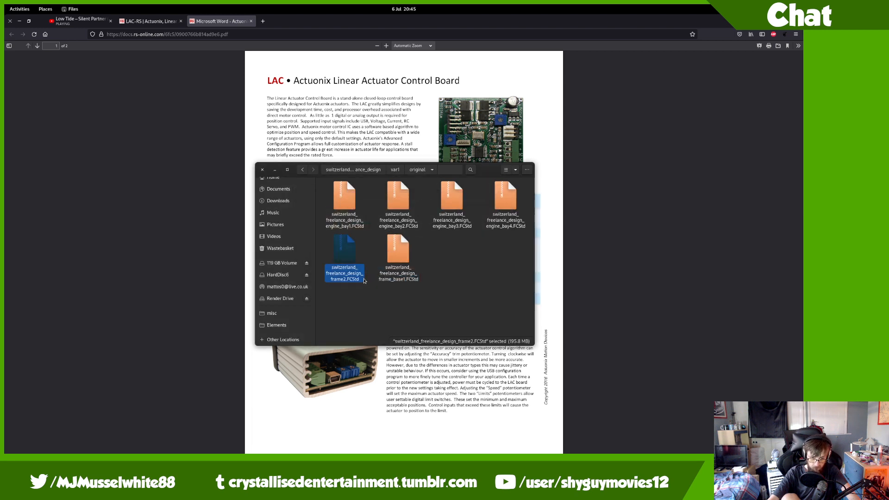
key("alt+Left")
left_click(436, 211)
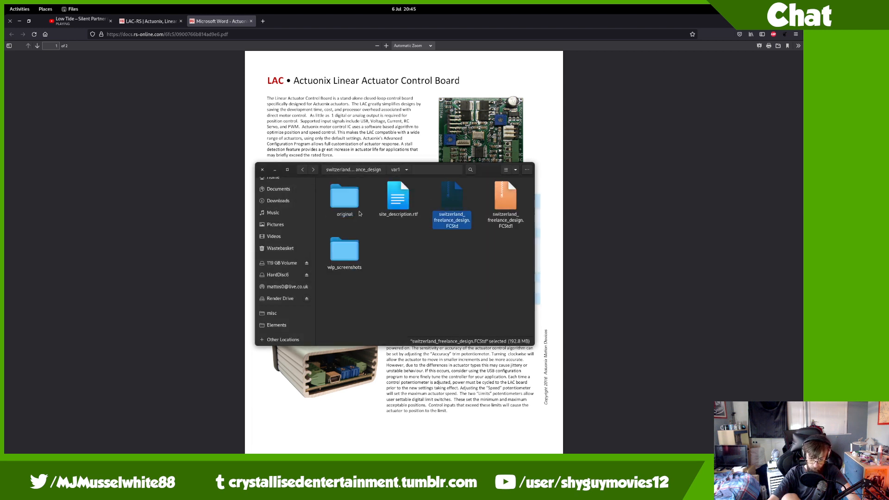
double_click(341, 202)
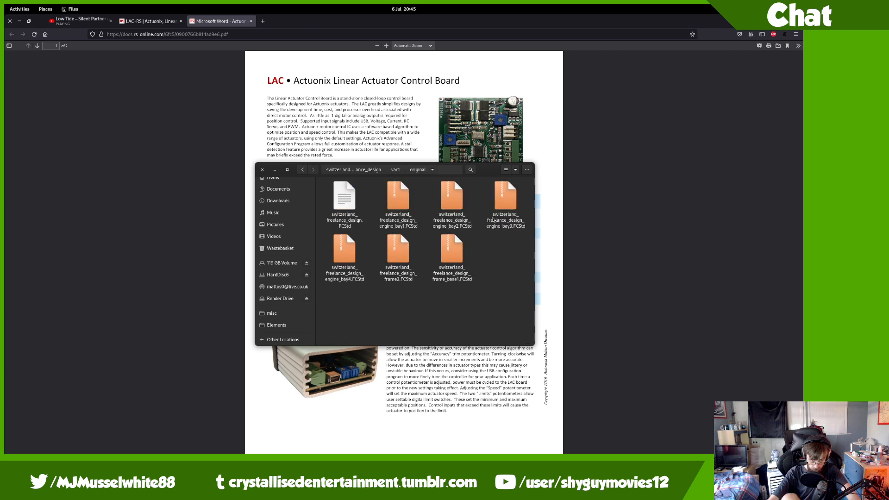
Step: Rename the design file to switzerland_freelance_design_engine_bay4a.FCStd
key("F2")
key("Right")
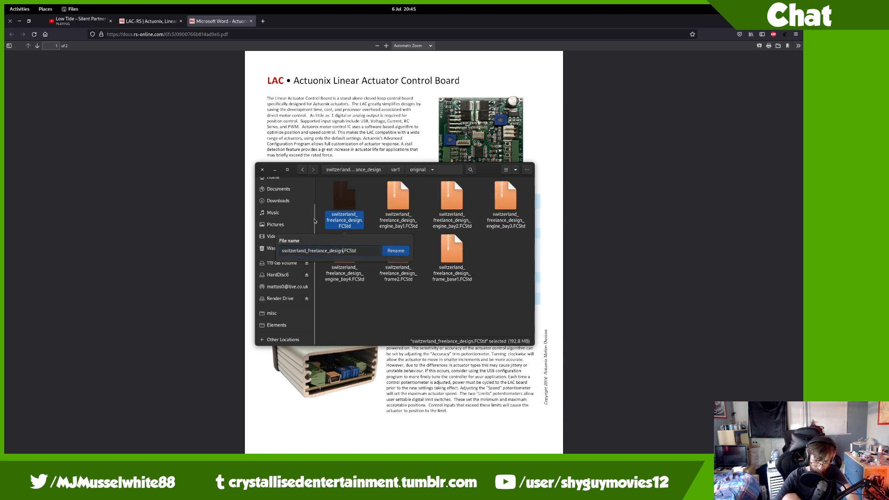
type("_engine_bay4a")
key("Return")
Step: Compare the engine_bay4a and engine_bay4 files, then return to FreeCAD
key("Right")
key("Left")
key("Right")
key("Left")
key("Right")
key("Left")
key("alt+Tab")
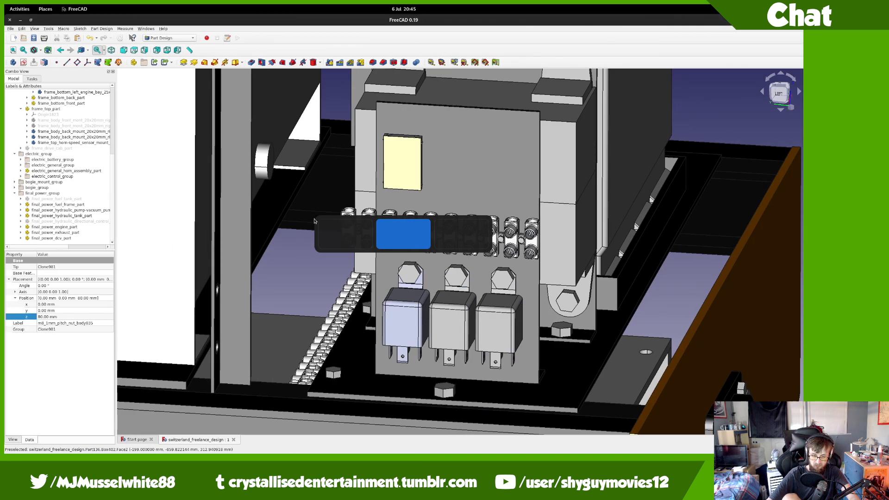
Step: Select the analog_adder_board_template box to confirm its 4 × 32 × 20 mm size, then open the overview
left_click(419, 165)
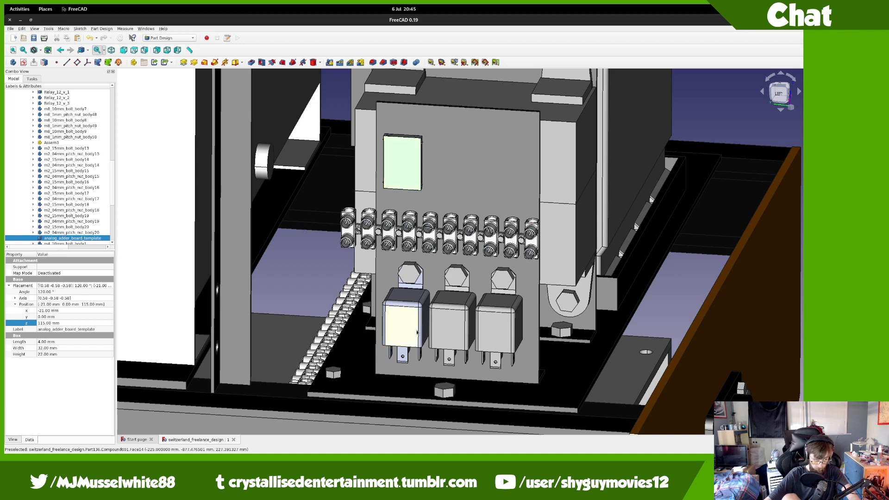
key("super")
left_click(482, 288)
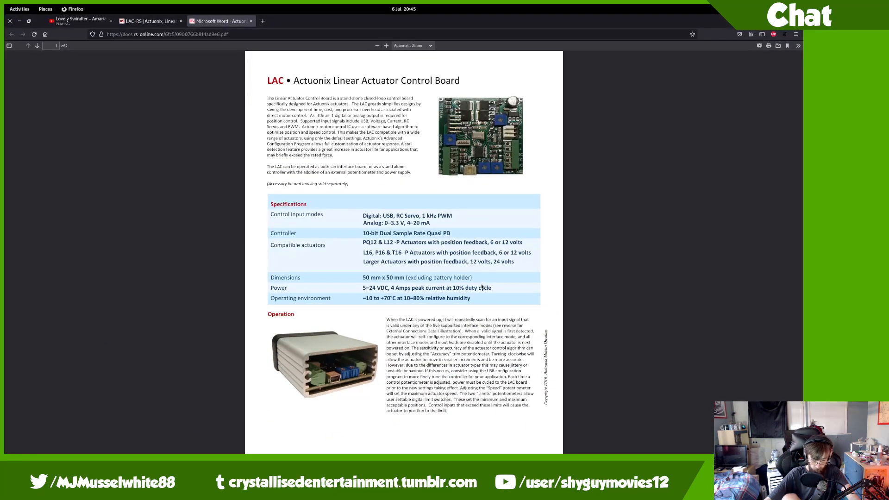
scroll(482, 287, "down", 6)
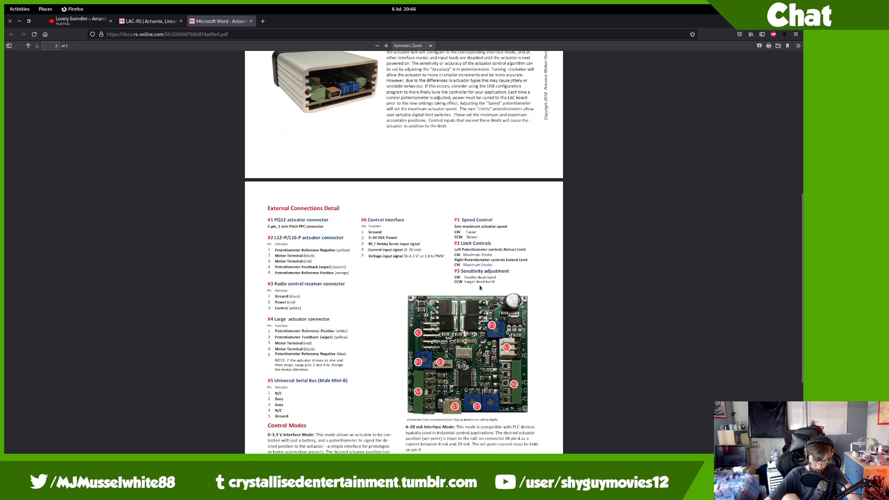
scroll(480, 288, "up", 5)
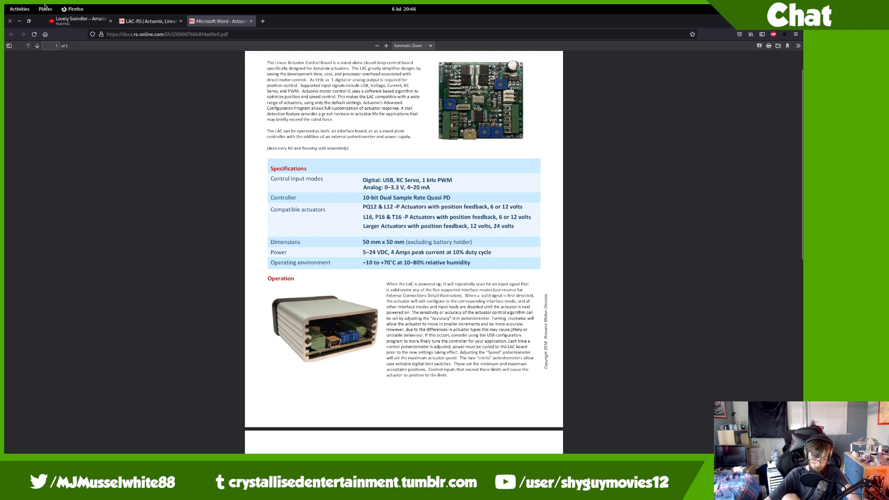
mouse_move(4, 5)
scroll(397, 274, "down", 1)
Step: Switch the FreeCAD model to the Part workbench and add a Cube primitive
left_click(396, 275)
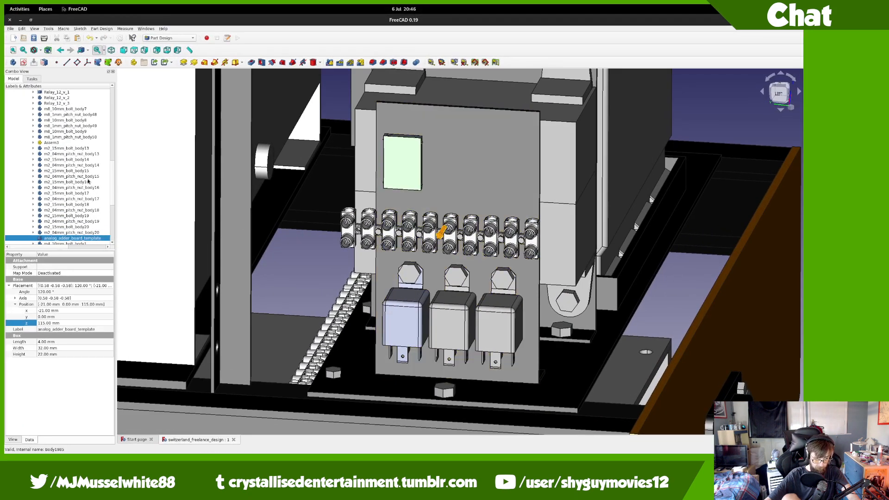
left_click(178, 39)
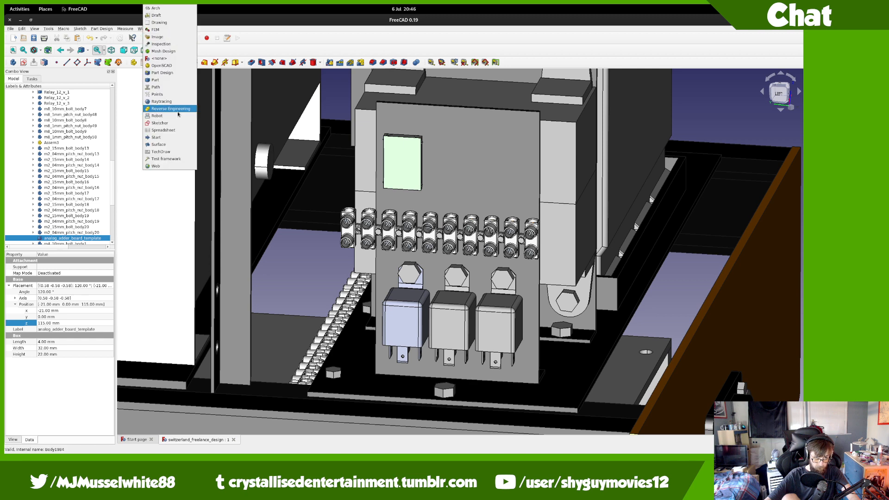
left_click(177, 80)
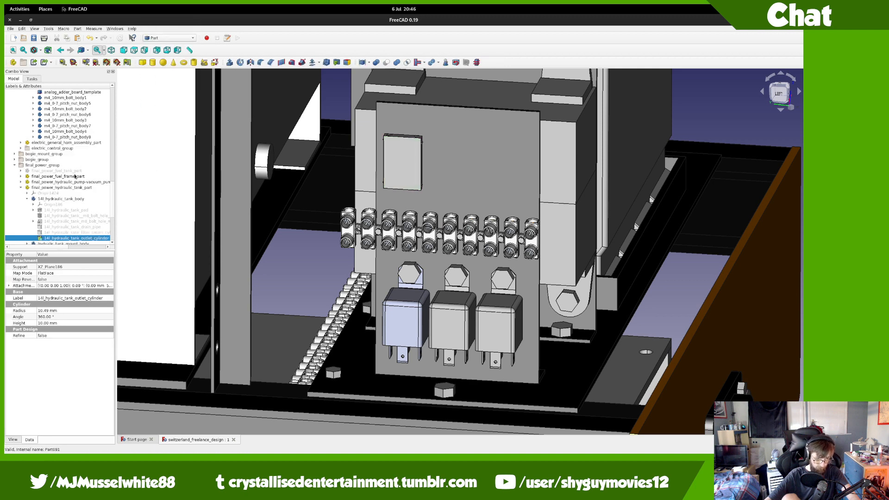
left_click(143, 63)
scroll(59, 181, "down", 4)
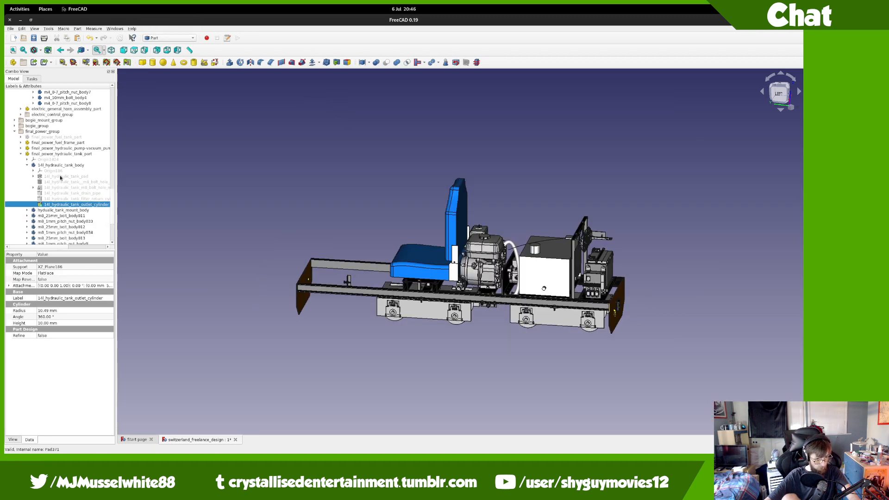
mouse_move(5, 5)
scroll(456, 262, "up", 1)
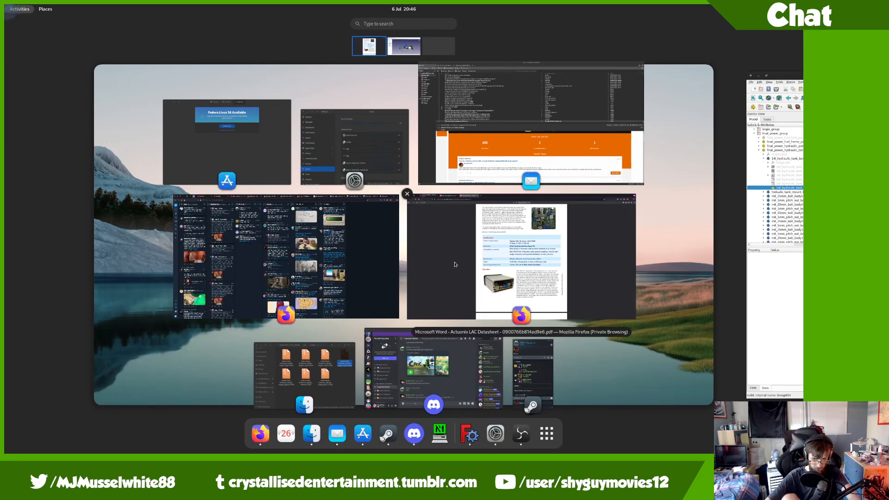
Step: Search the Lovely Swindler YouTube page for 'cu' to locate the Cuphead comment
left_click(447, 268)
left_click(93, 26)
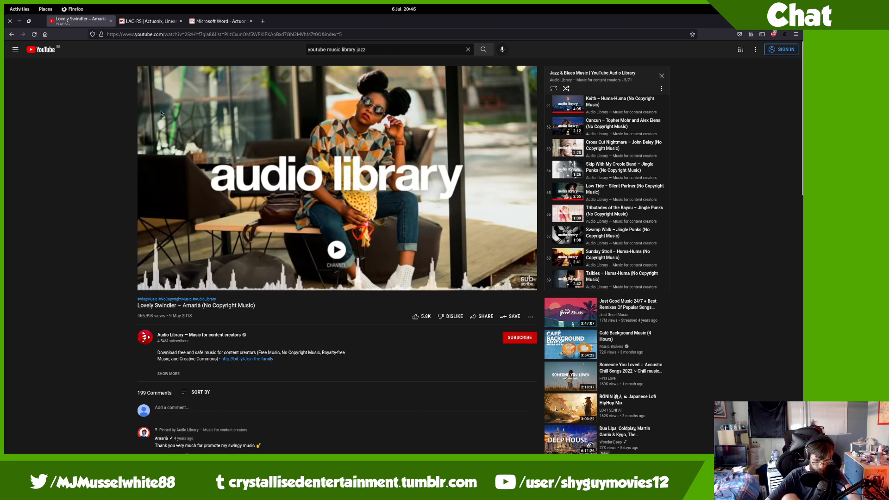
scroll(253, 230, "down", 3)
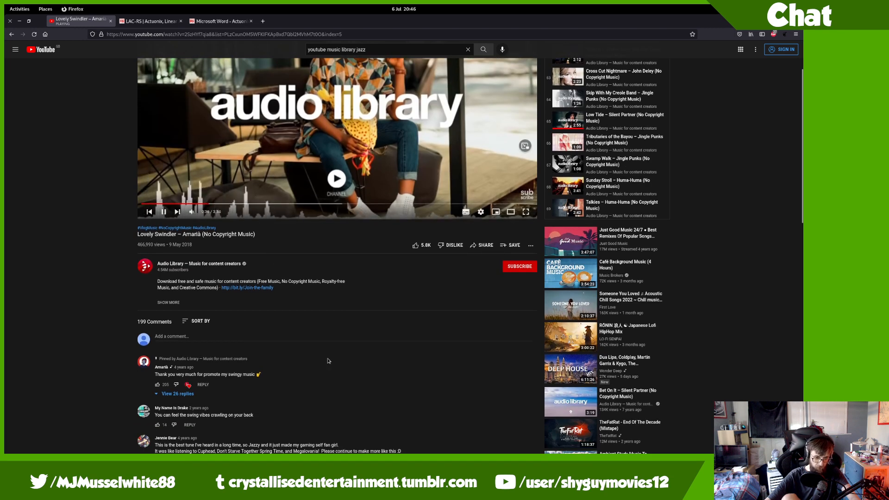
key("ctrl+f")
type("cup")
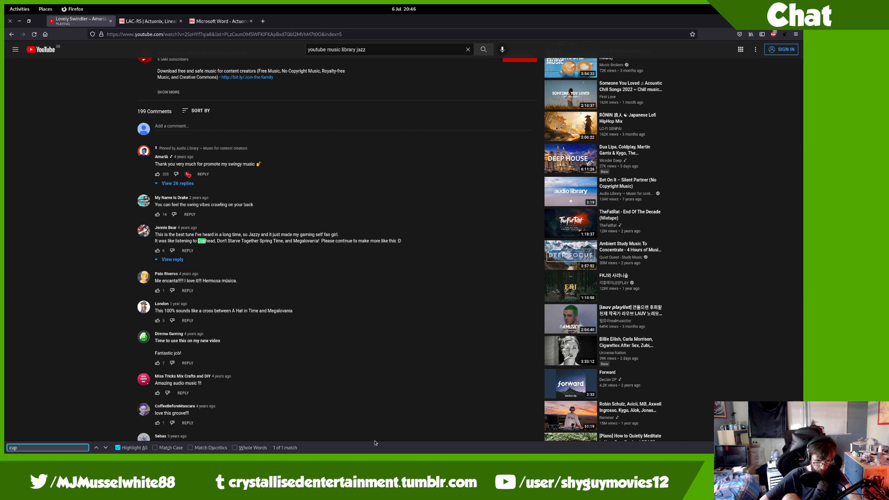
key("Return")
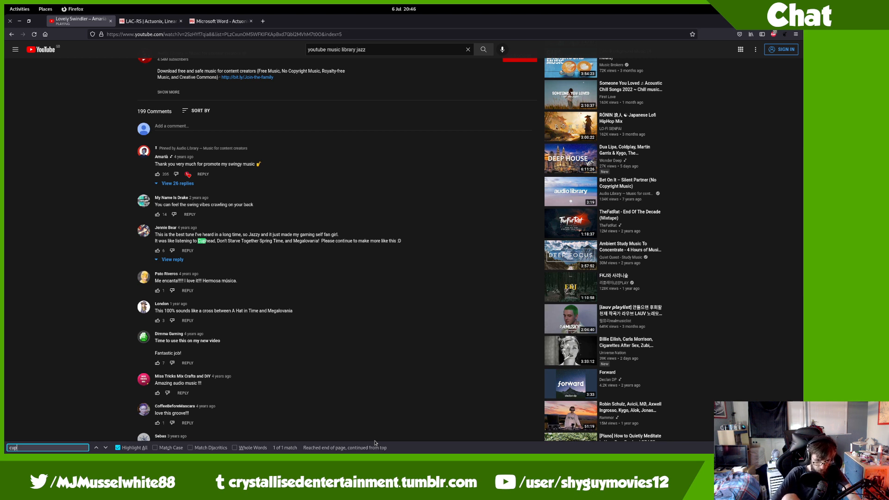
scroll(429, 319, "up", 6)
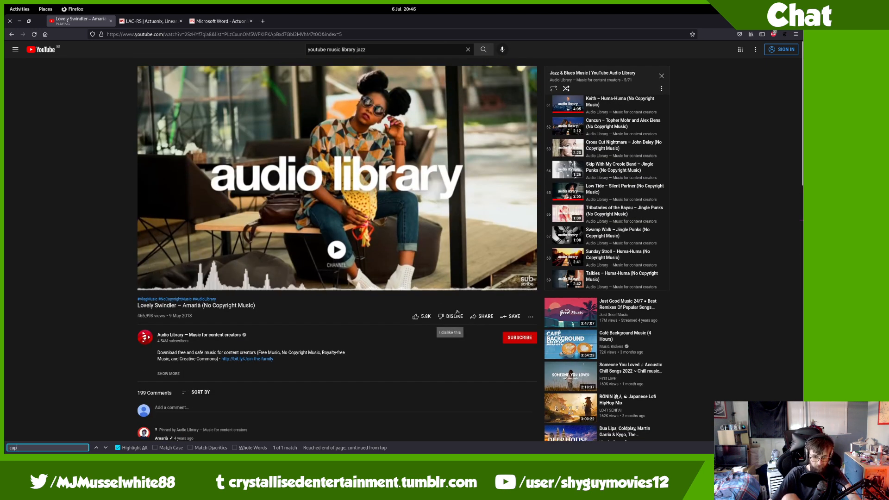
mouse_move(4, 5)
scroll(391, 327, "down", 1)
left_click(391, 327)
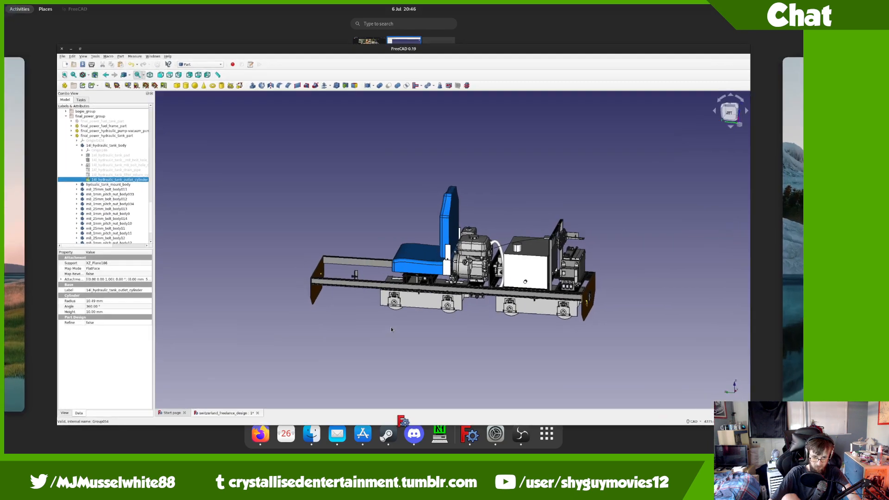
scroll(393, 327, "up", 2)
scroll(424, 321, "down", 1)
scroll(505, 282, "up", 13)
scroll(447, 276, "down", 8)
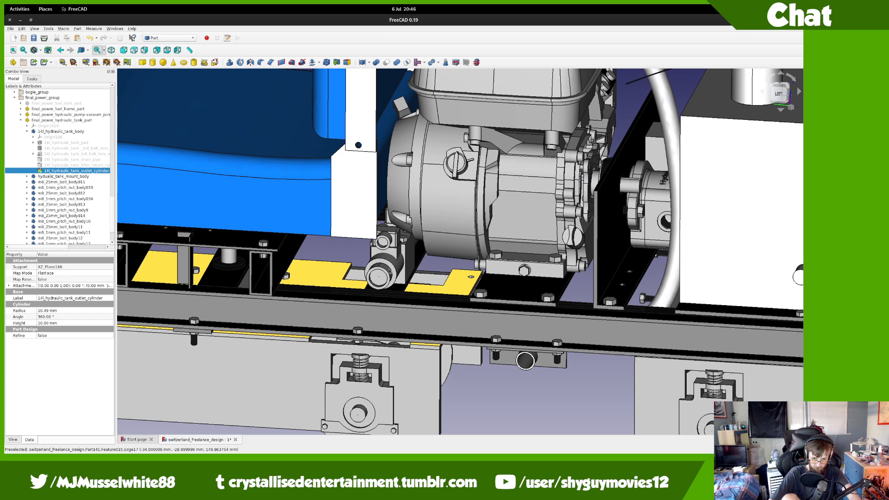
scroll(427, 235, "up", 10)
scroll(431, 231, "down", 5)
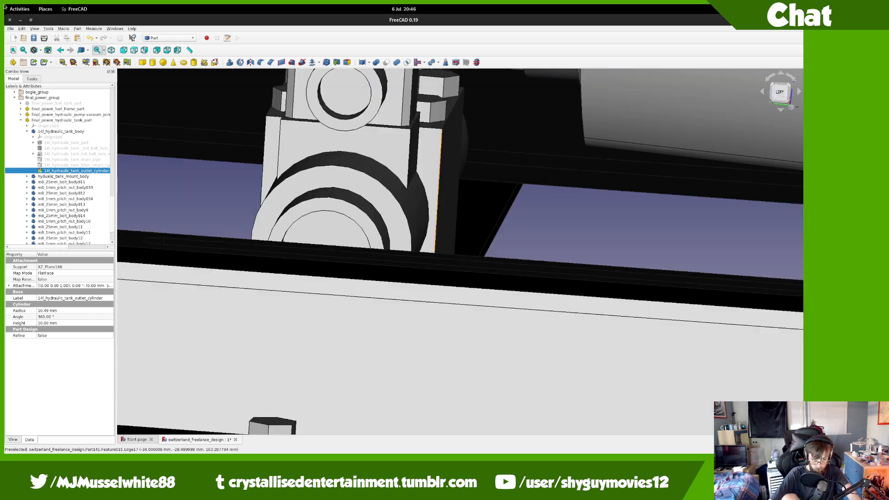
mouse_move(5, 5)
scroll(296, 167, "up", 1)
left_click(420, 231)
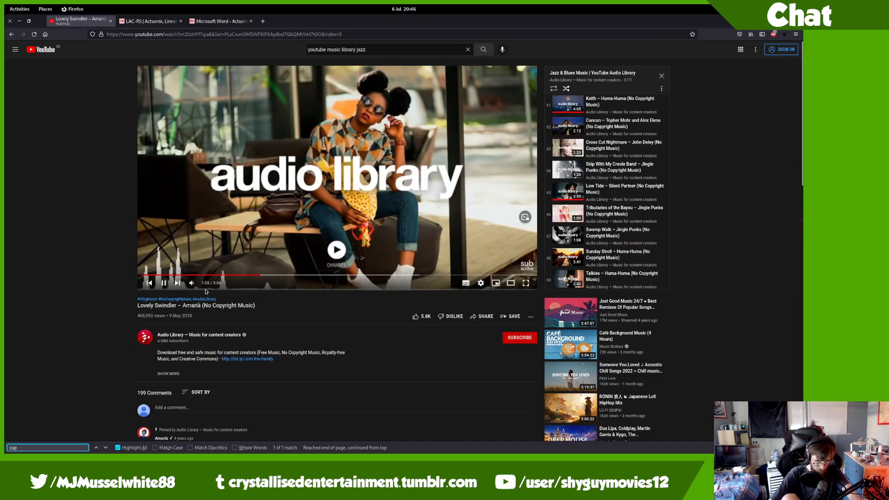
Step: Expand the video description and the Cuphead comment's reply, then open the window overview
left_click(180, 373)
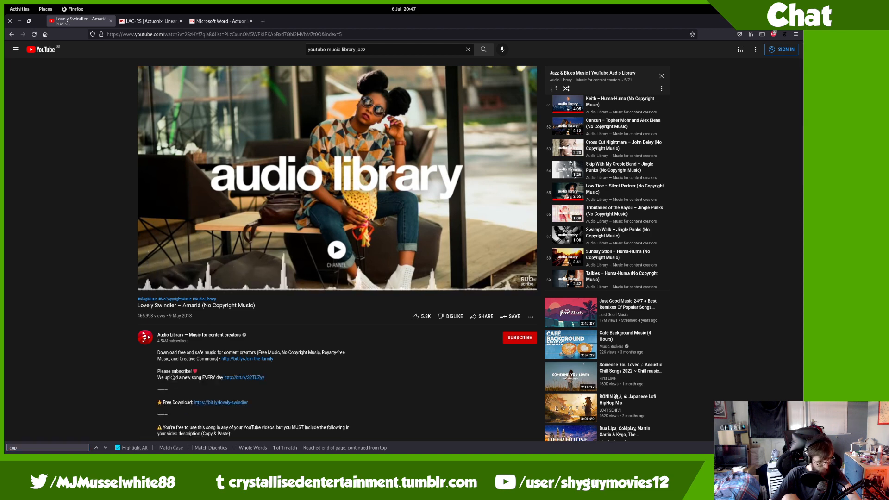
scroll(178, 373, "down", 5)
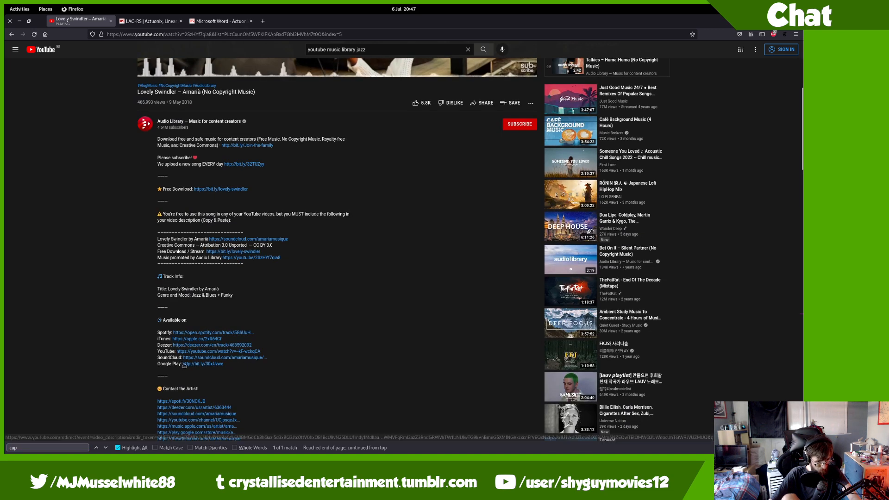
scroll(185, 364, "down", 5)
scroll(192, 355, "down", 5)
scroll(192, 355, "down", 5)
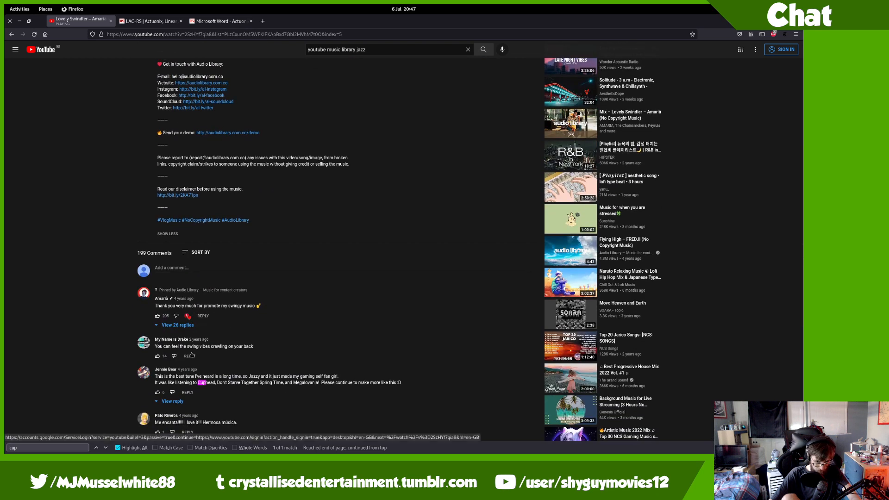
left_click(174, 406)
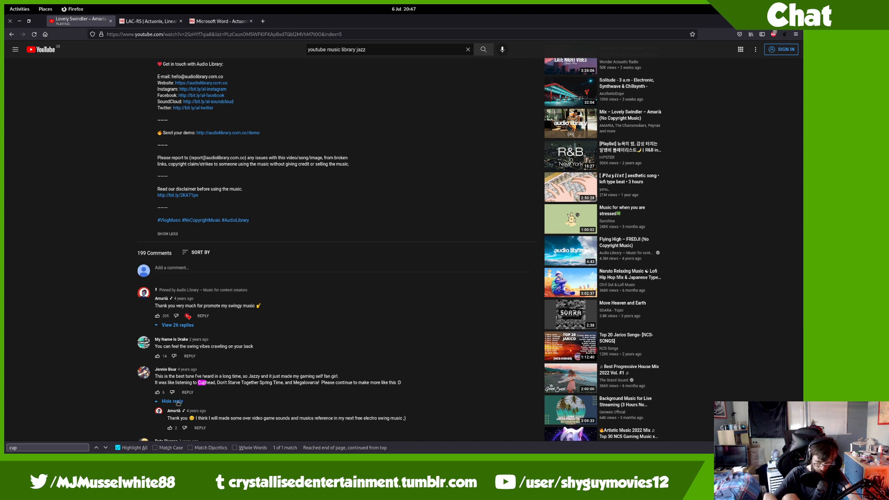
left_click_drag(803, 274, 805, 63)
key("super")
Step: Back in FreeCAD, collapse the 14l_hydraulic_tank part and body nodes in the model tree
left_click(186, 231)
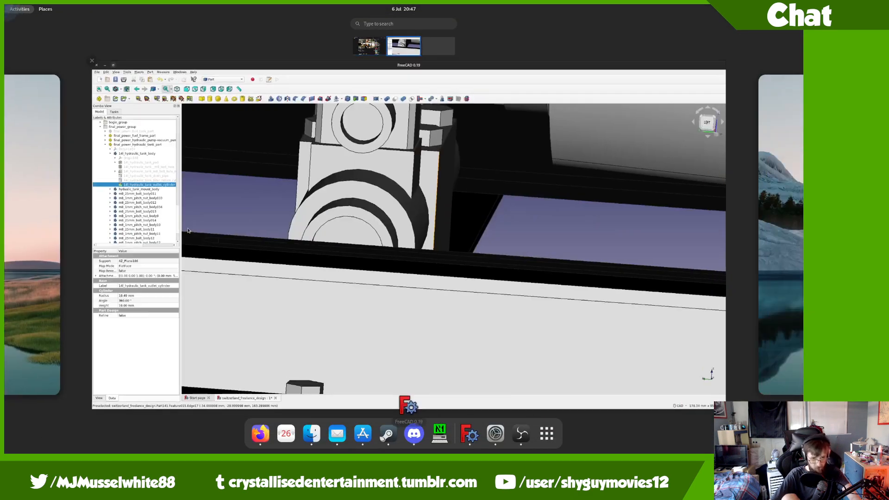
middle_click_drag(291, 249, 387, 327)
scroll(387, 327, "down", 6)
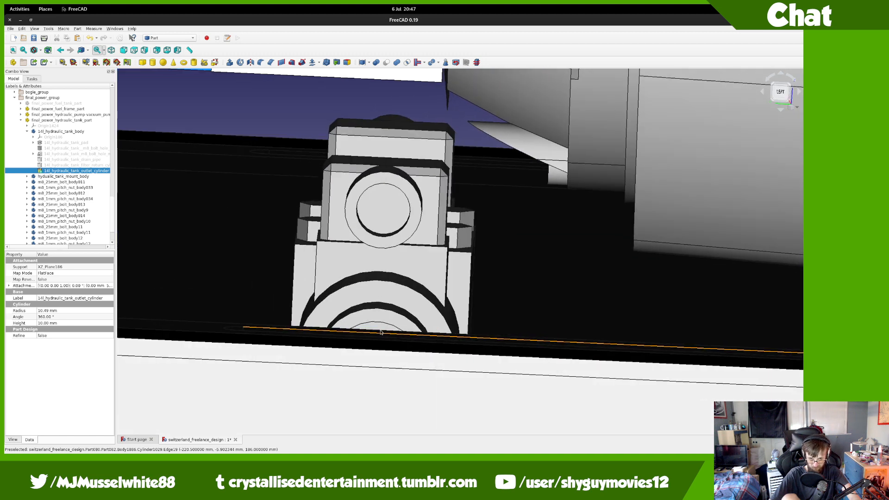
scroll(381, 332, "down", 3)
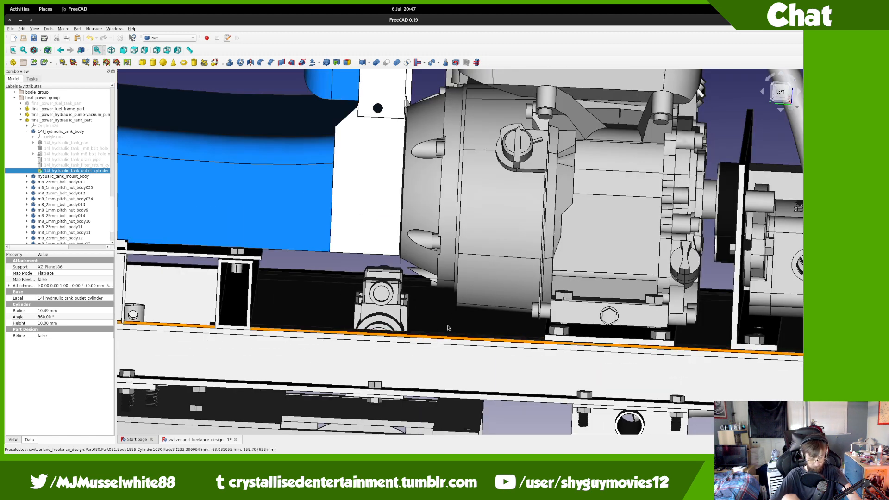
middle_click_drag(448, 327, 177, 305)
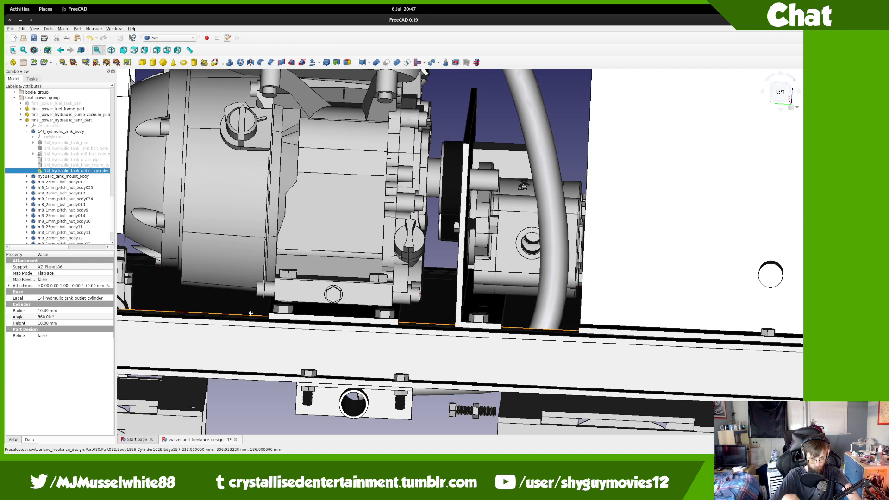
middle_click_drag(481, 316, 284, 305)
scroll(284, 305, "up", 5)
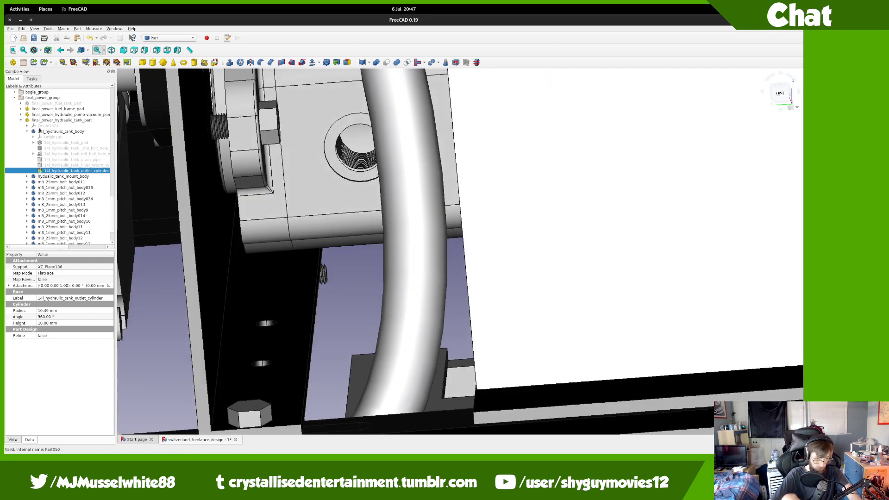
left_click(33, 132)
left_click(26, 131)
left_click(21, 125)
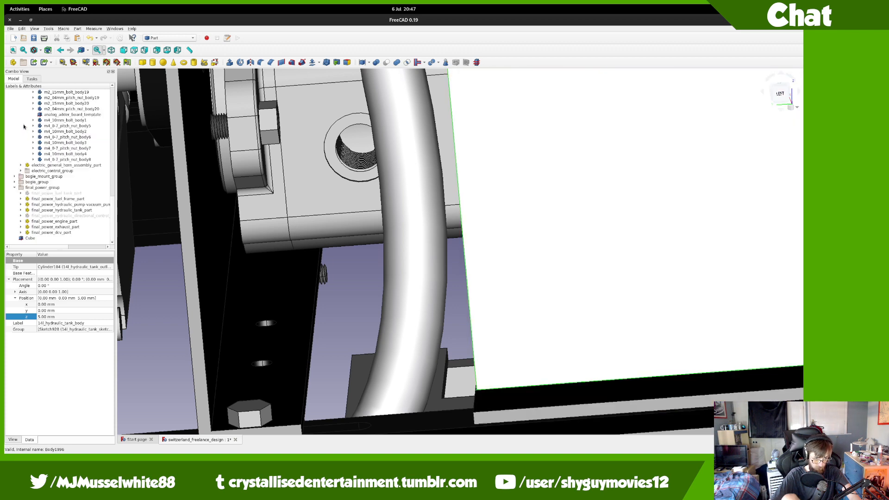
scroll(52, 137, "up", 4)
scroll(52, 137, "up", 9)
Step: Make electric_throttle-direction_controls_part the active part and frame the relay board and whole vehicle
left_click(56, 148)
double_click(55, 148)
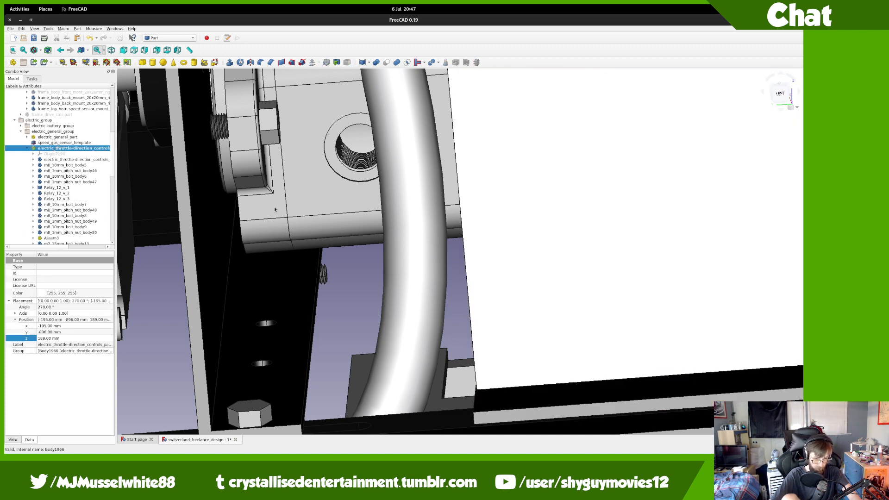
middle_click_drag(745, 260, 356, 262)
middle_click_drag(526, 275, 155, 316)
middle_click_drag(433, 332, 171, 385)
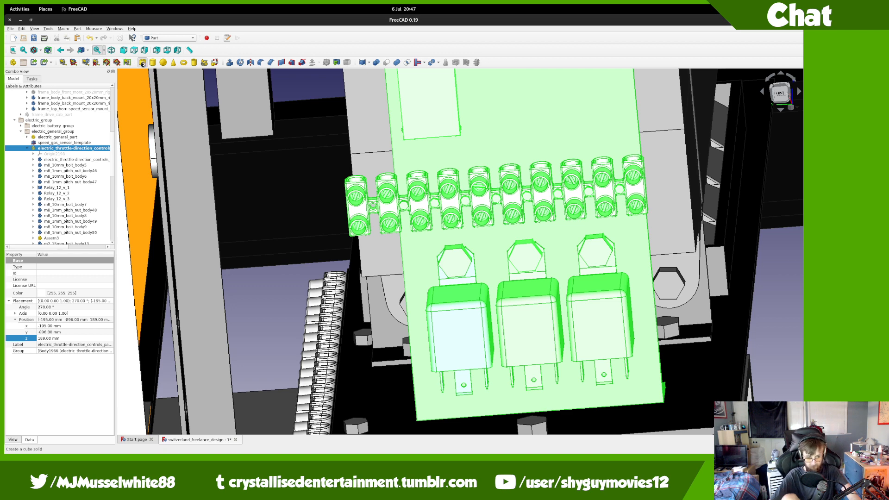
key("v")
key("f")
scroll(99, 145, "down", 5)
scroll(64, 229, "down", 8)
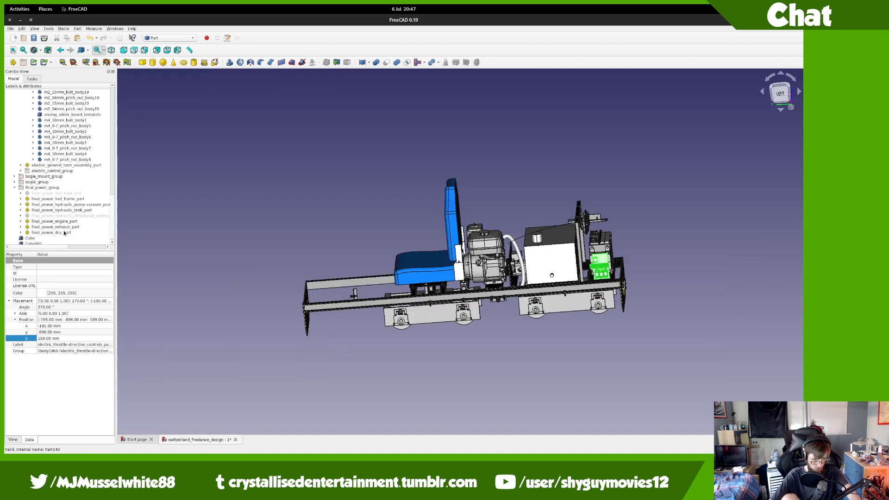
Step: Delete Cube001 and resize the Cube to 50 mm length and width with a thin height
left_click(63, 236)
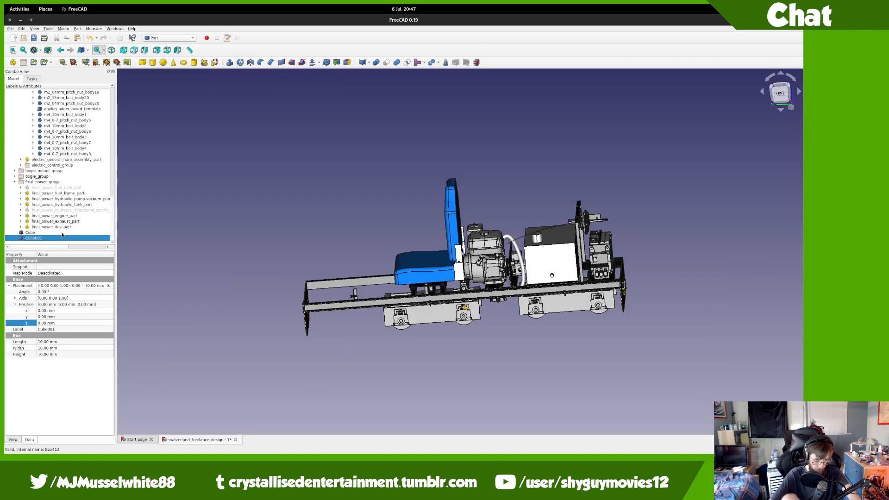
key("Delete")
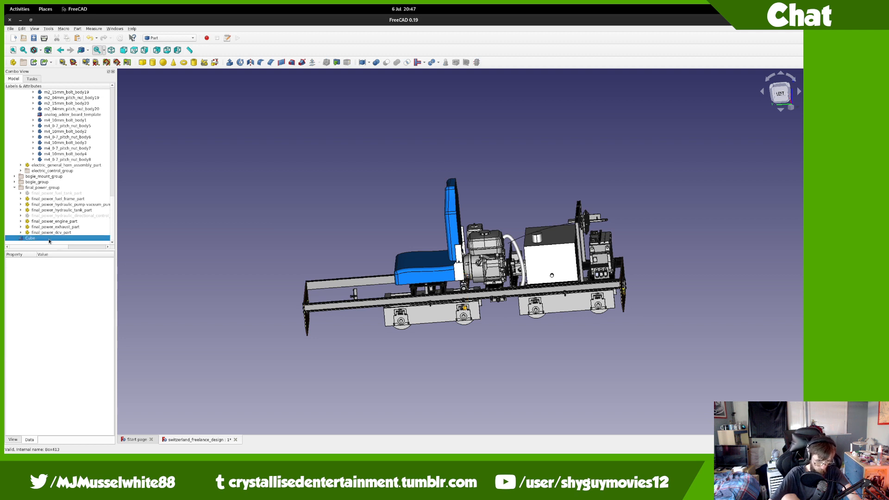
left_click(51, 238)
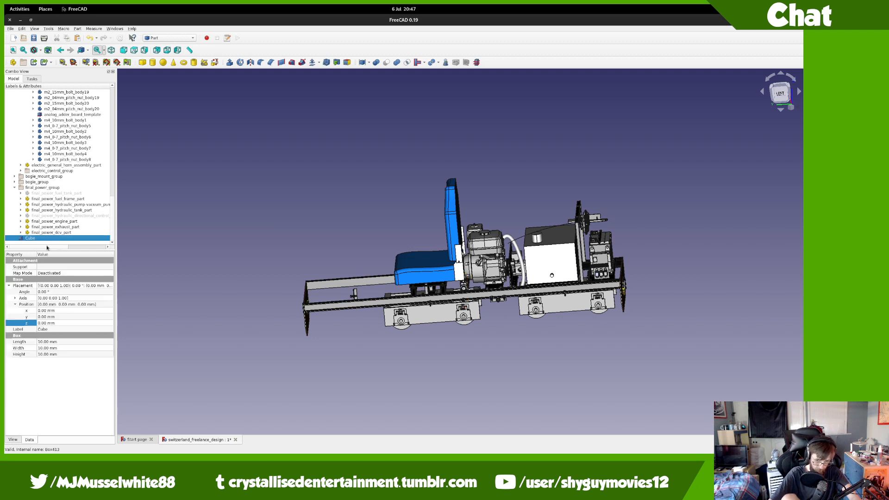
left_click(55, 341)
type("5")
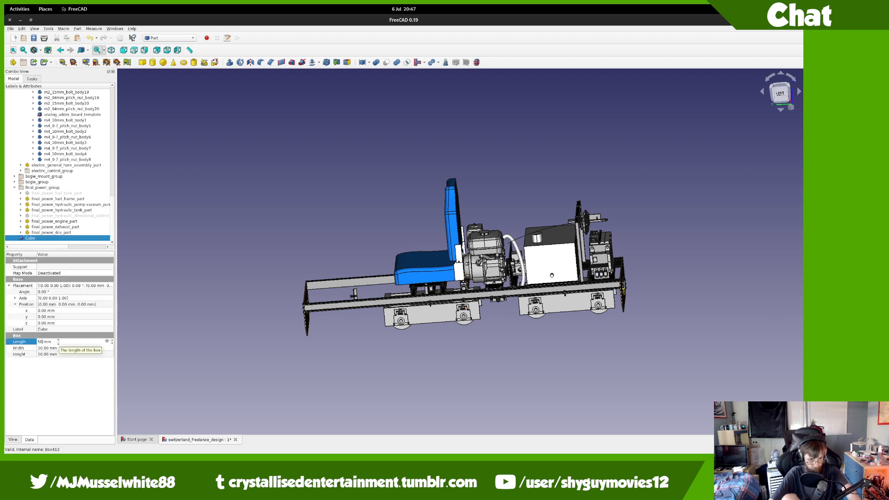
type("0")
key("Tab")
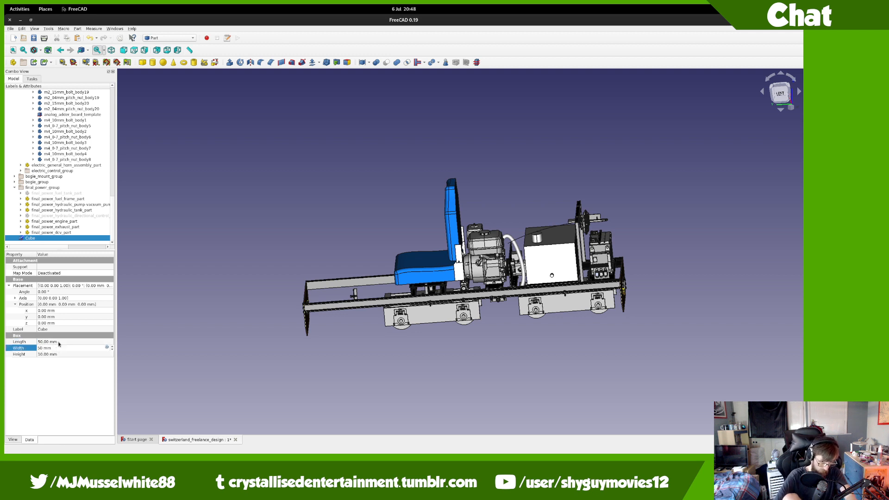
key("Tab")
type("1")
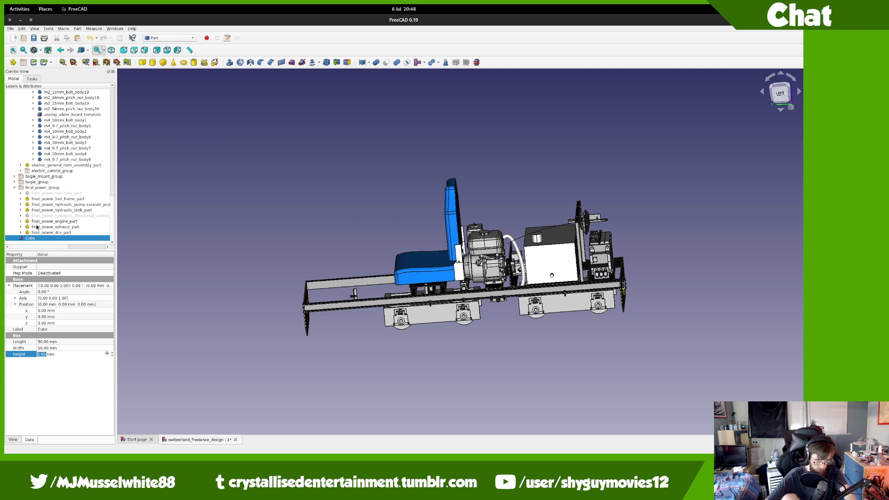
Step: Move the Cube into the electric_throttle-direction_controls group in the tree
left_click_drag(43, 239, 87, 189)
scroll(611, 276, "up", 5)
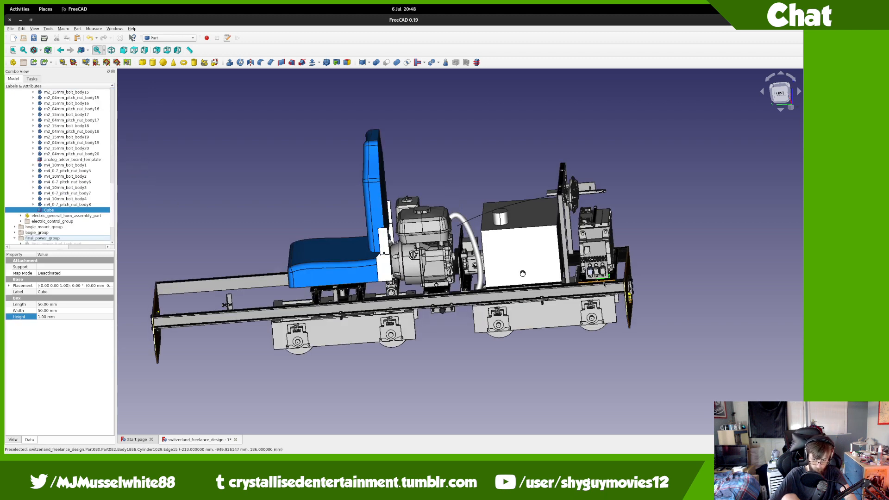
middle_click_drag(612, 276, 519, 264)
Step: Transform the Cube: rotate it 90° upright and raise it 113 mm up the panel
right_click(72, 210)
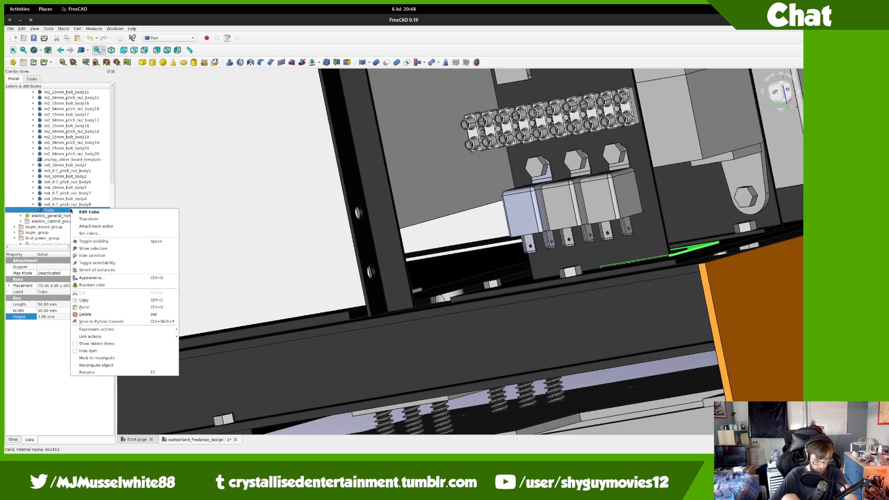
left_click(88, 219)
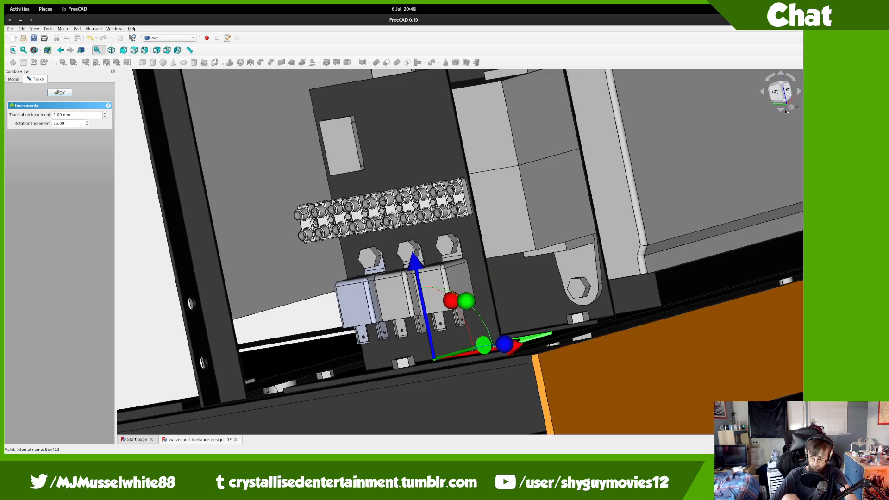
left_click(788, 91)
left_click_drag(554, 308, 461, 300)
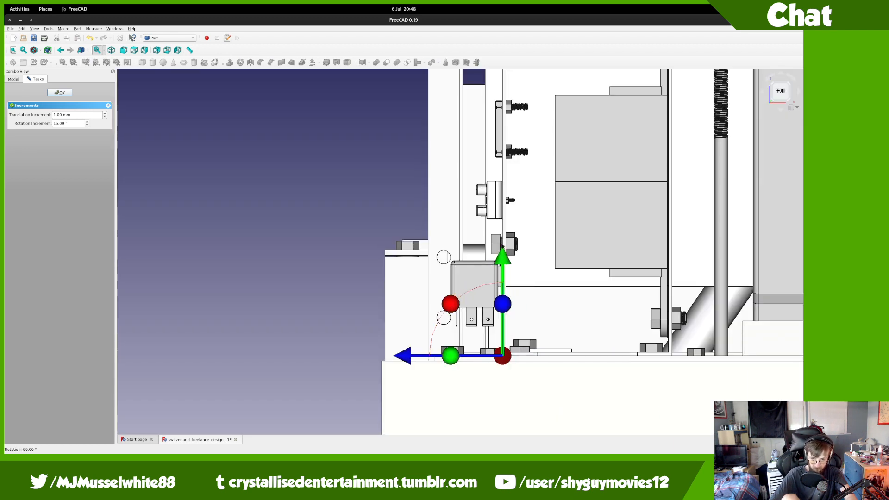
left_click_drag(499, 257, 502, 62)
Step: Shift the Cube 8 mm sideways and 5 mm down on the panel, and confirm the placement
middle_click_drag(485, 148, 747, 90)
left_click(777, 89)
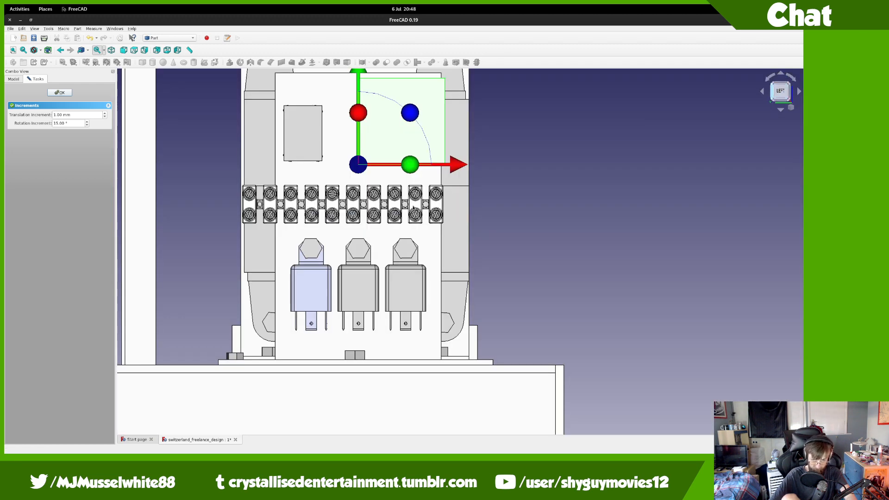
scroll(417, 211, "up", 4)
scroll(409, 204, "down", 2)
middle_click_drag(410, 204, 427, 248)
left_click_drag(470, 256, 446, 261)
left_click_drag(350, 155, 350, 169)
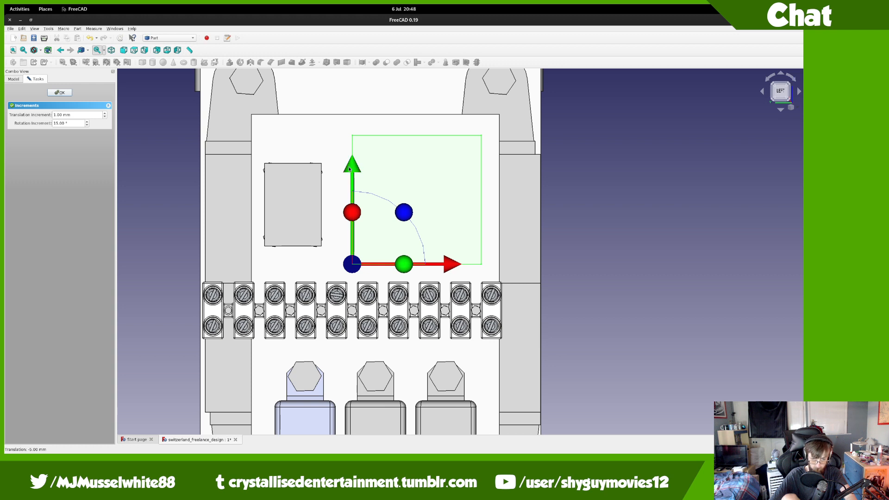
left_click(67, 95)
Step: Rename the Cube to actuanix_lac_board_template
key("F2")
type("actuanix_lac_board_template")
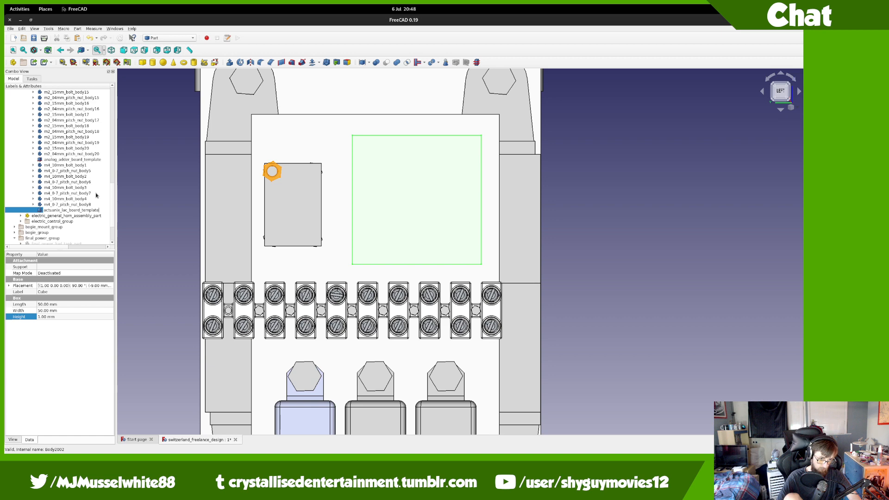
key("Return")
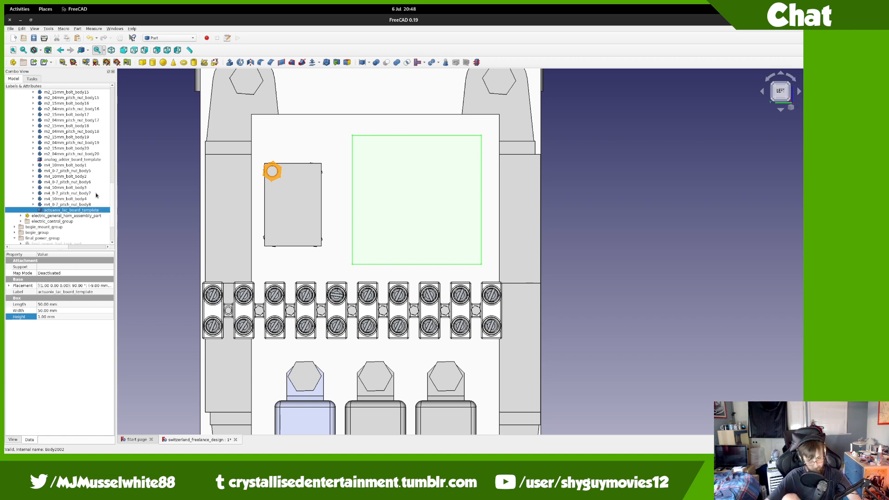
Step: Check the LAC board's 50 × 50 mm size on its Actuonix datasheet and RS product page in Firefox
mouse_move(4, 6)
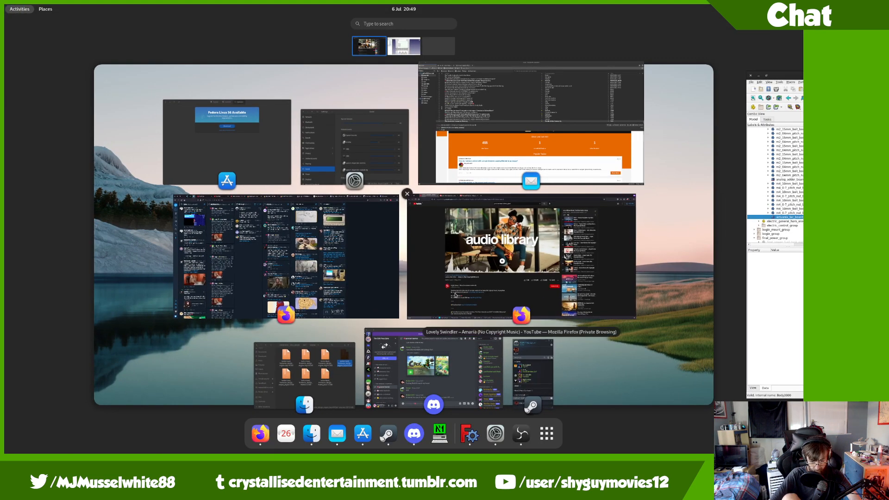
left_click(514, 259)
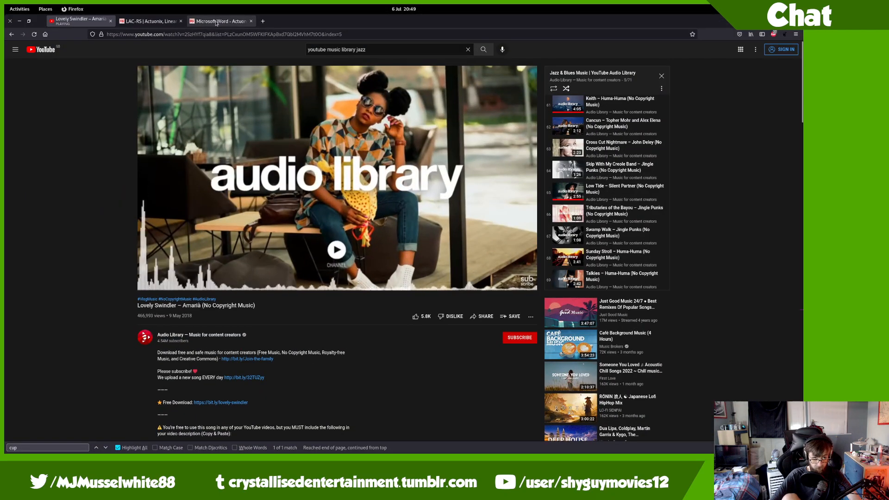
left_click(218, 21)
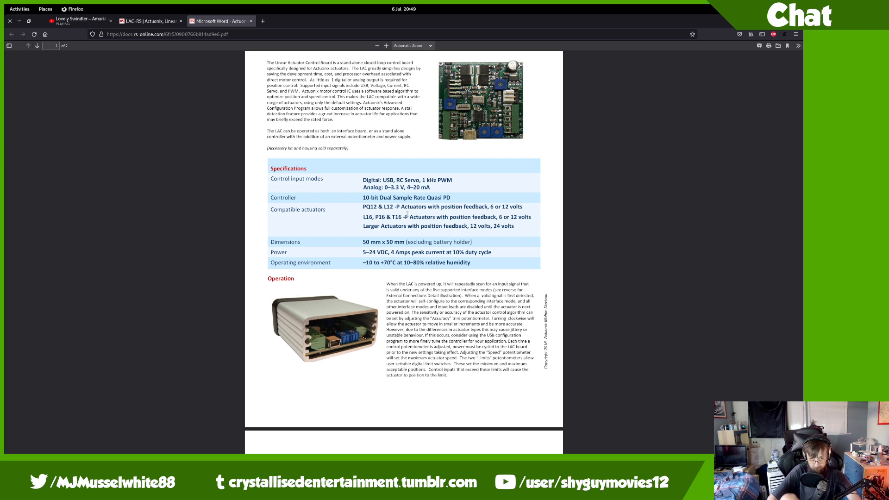
left_click(158, 22)
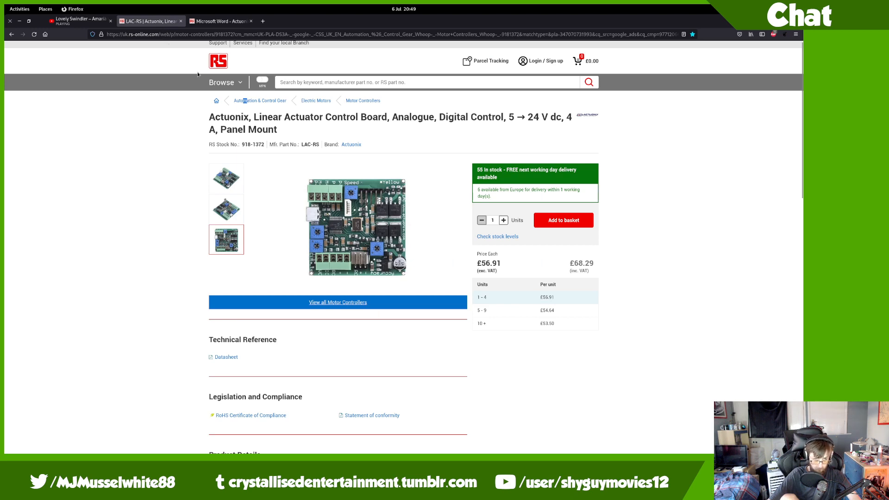
Step: Back in FreeCAD, activate the throttle-direction controls panel body for editing
key("alt+Tab")
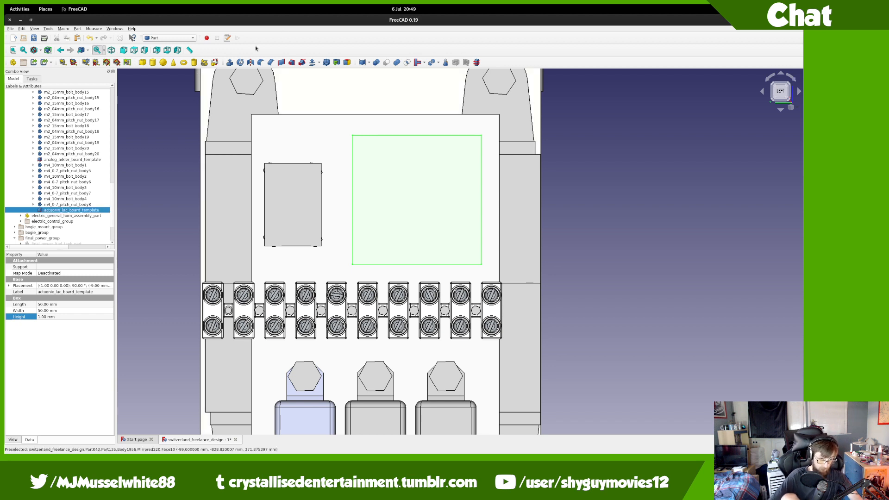
scroll(85, 172, "up", 10)
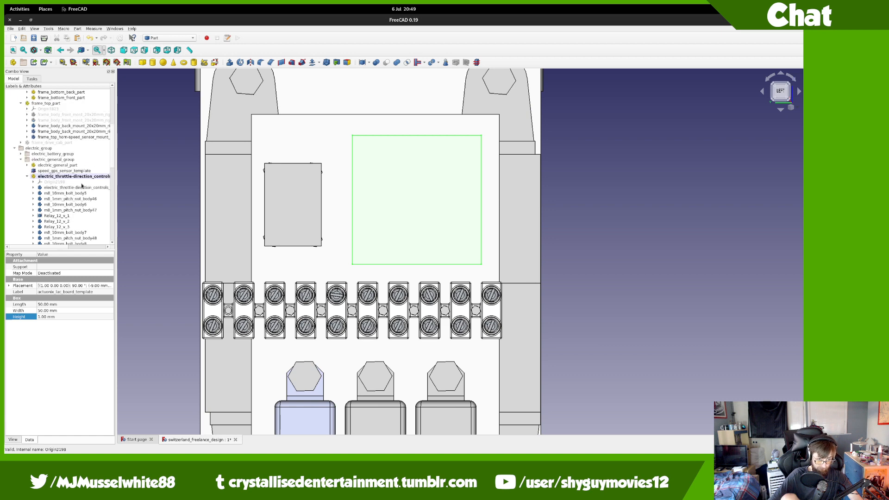
double_click(79, 188)
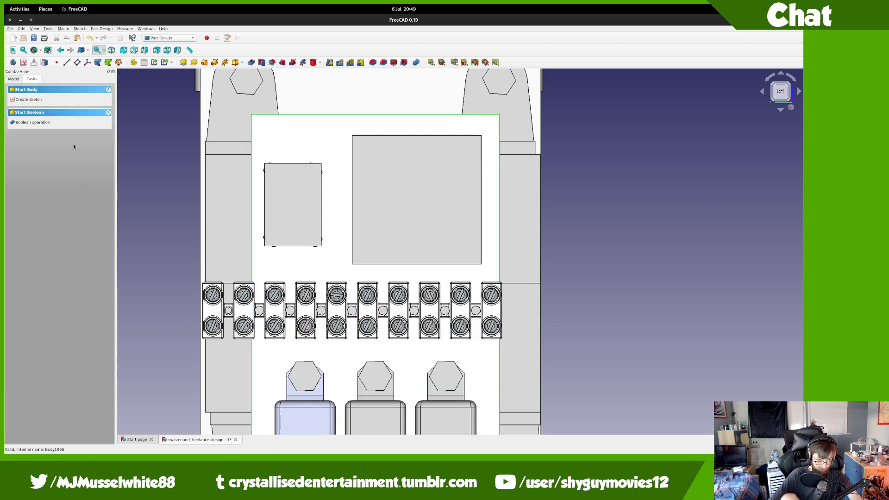
left_click(17, 79)
Step: Add a subtractive cylinder attached to XZ_Plane, with y-offset 107 mm and a smaller radius
left_click(313, 63)
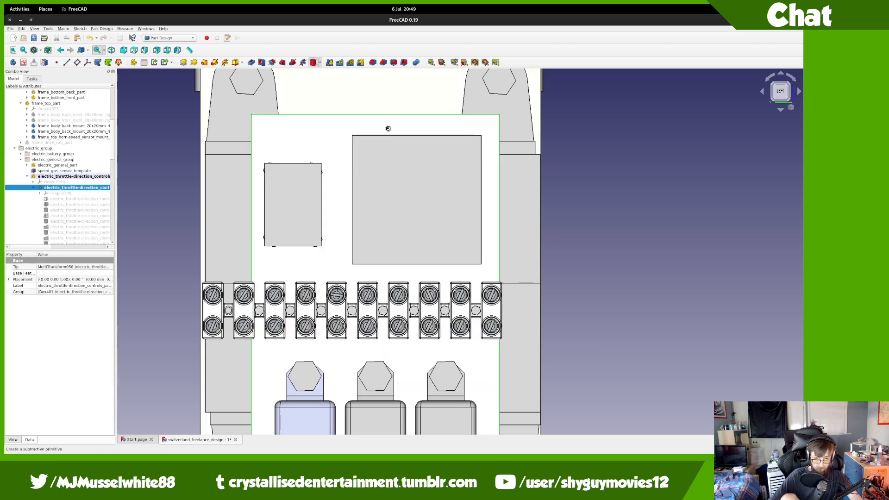
scroll(389, 165, "down", 6)
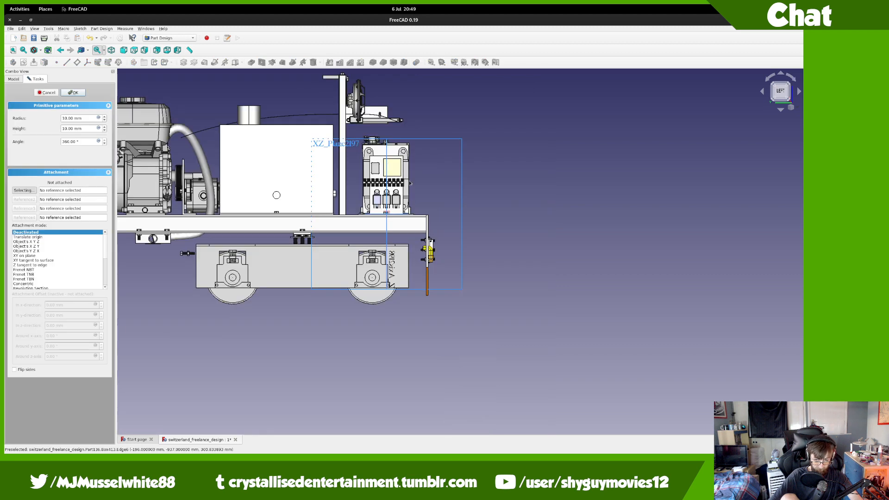
left_click(460, 197)
scroll(407, 200, "up", 5)
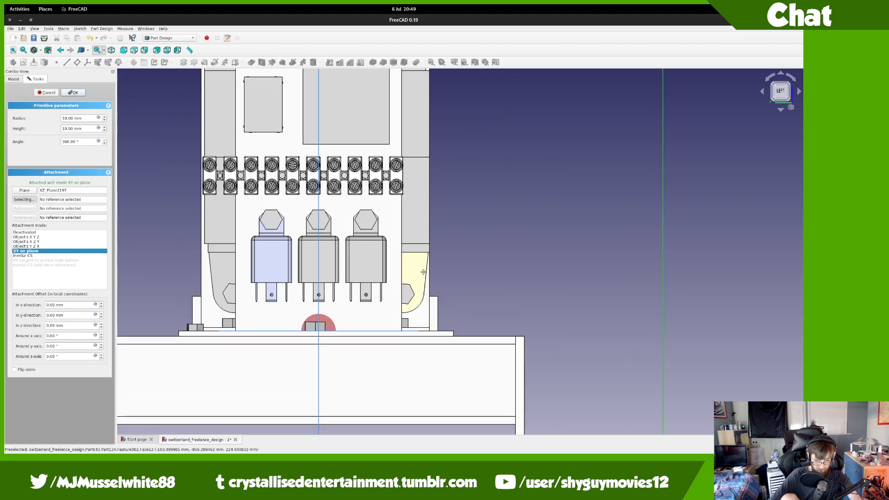
scroll(57, 316, "up", 20)
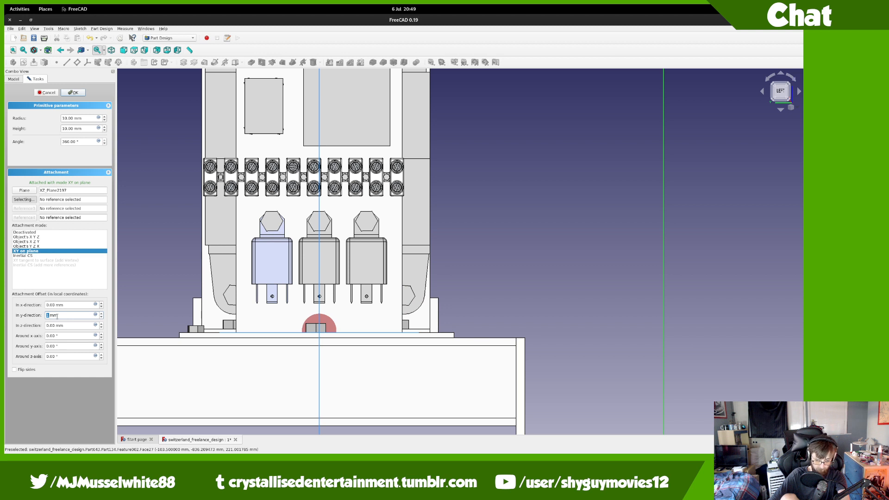
scroll(57, 316, "up", 20)
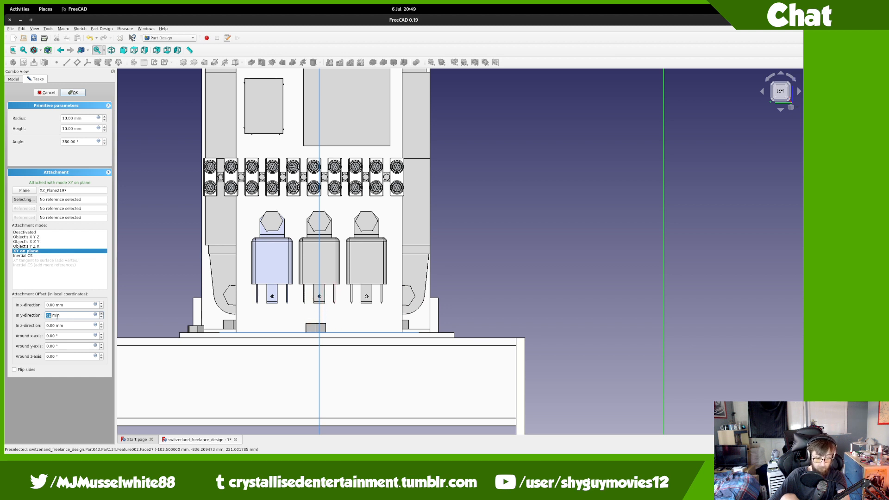
scroll(57, 316, "up", 20)
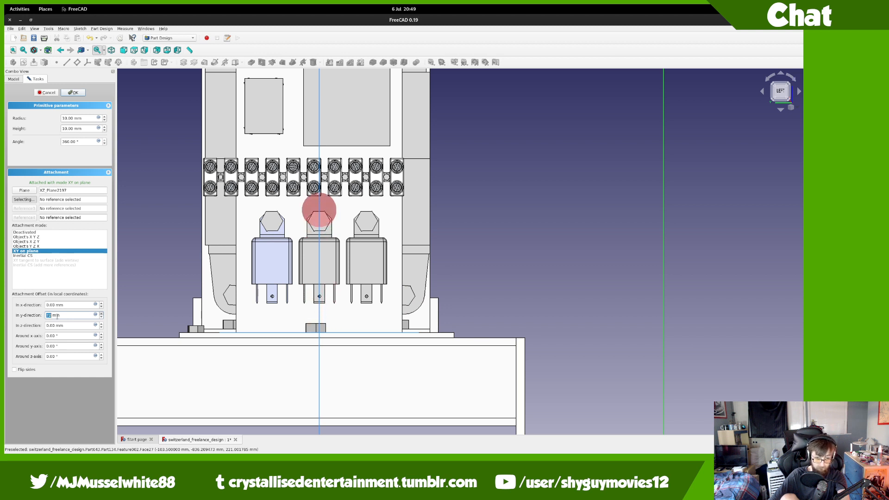
scroll(57, 316, "up", 20)
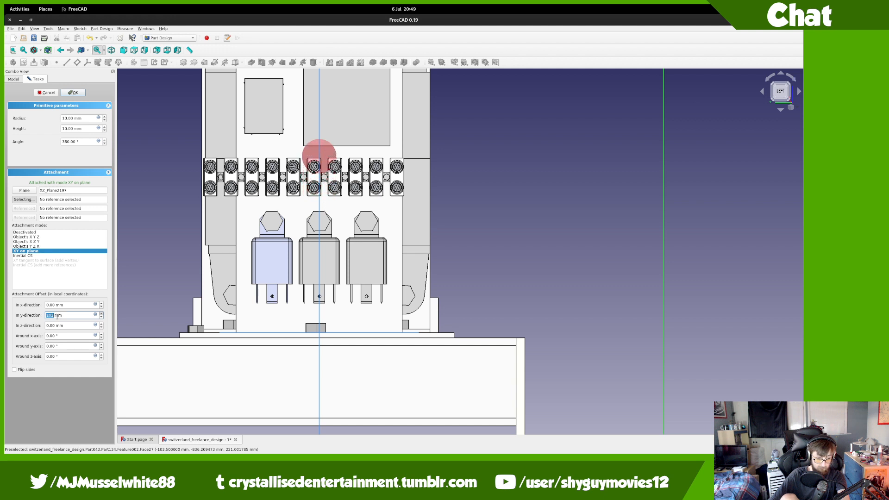
scroll(86, 117, "down", 7)
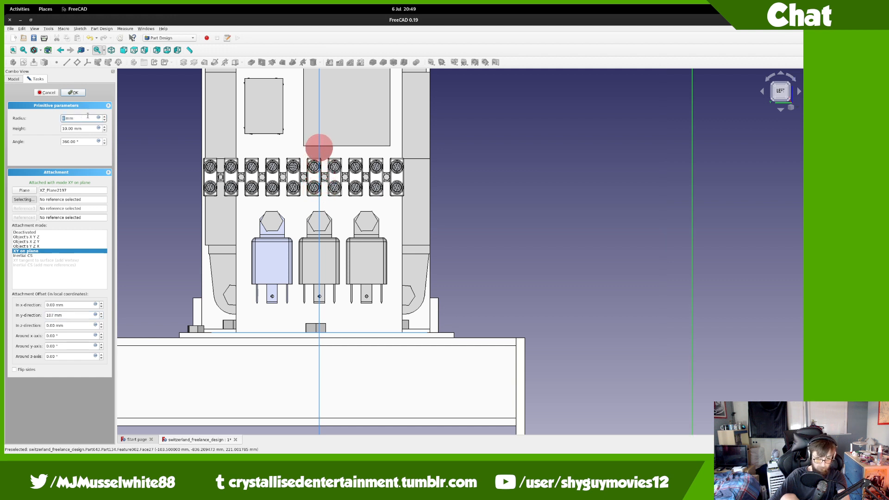
scroll(86, 117, "down", 1)
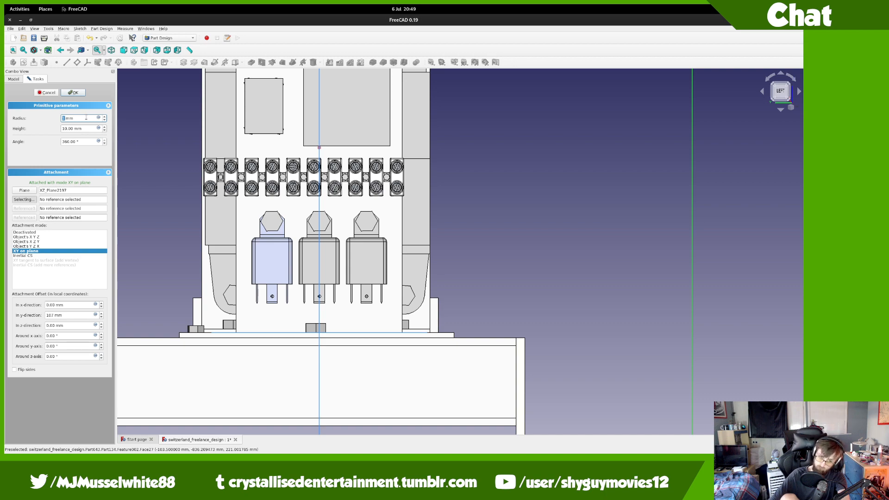
Step: Bring up the LAC board's RS product page in Firefox and magnify the board photo
mouse_move(4, 5)
scroll(194, 148, "up", 1)
left_click(445, 273)
left_click(351, 183)
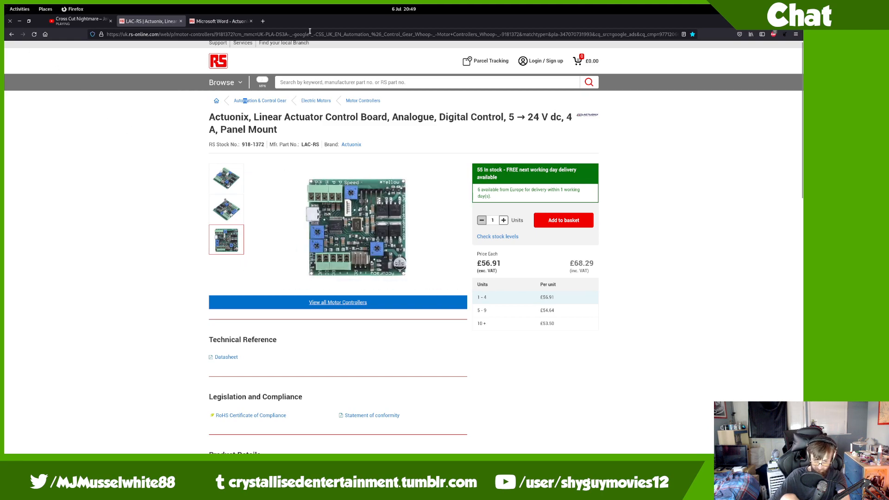
Step: Read the 50 mm board dimensions in the datasheet and briefly return to FreeCAD
mouse_move(5, 5)
scroll(143, 115, "down", 1)
left_click(112, 128)
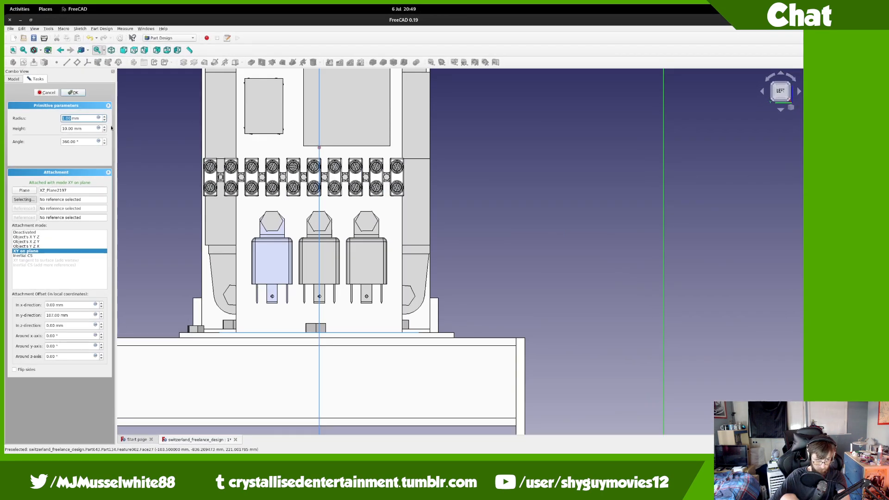
Step: Move the LAC RS product page into its own window, then switch back to FreeCAD
mouse_move(5, 6)
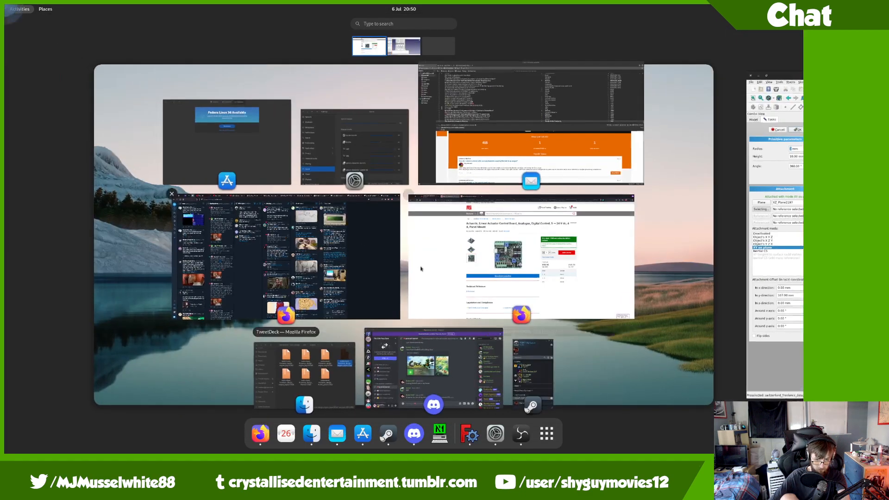
left_click(463, 260)
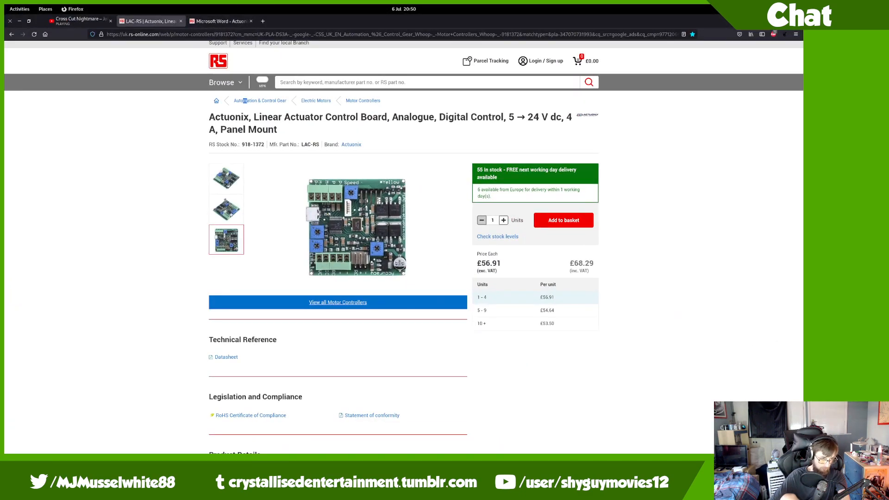
left_click_drag(165, 21, 145, 253)
left_click_drag(209, 21, 4, 46)
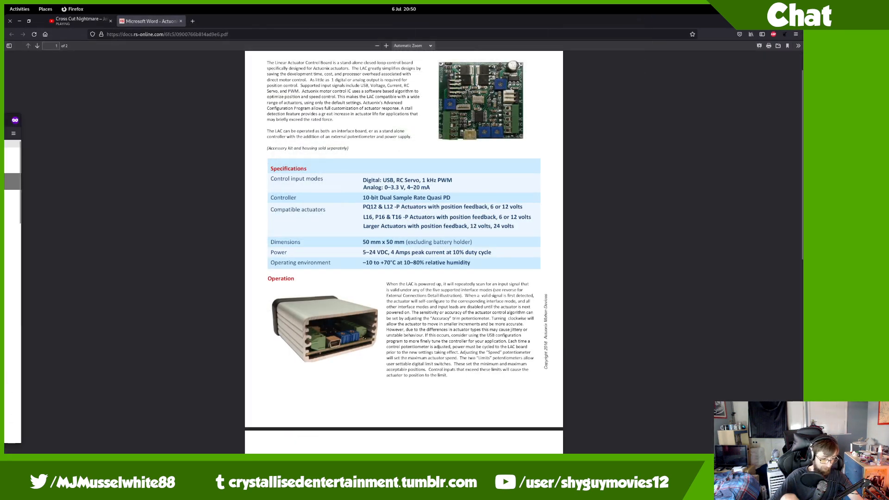
key("ctrl+alt+Right")
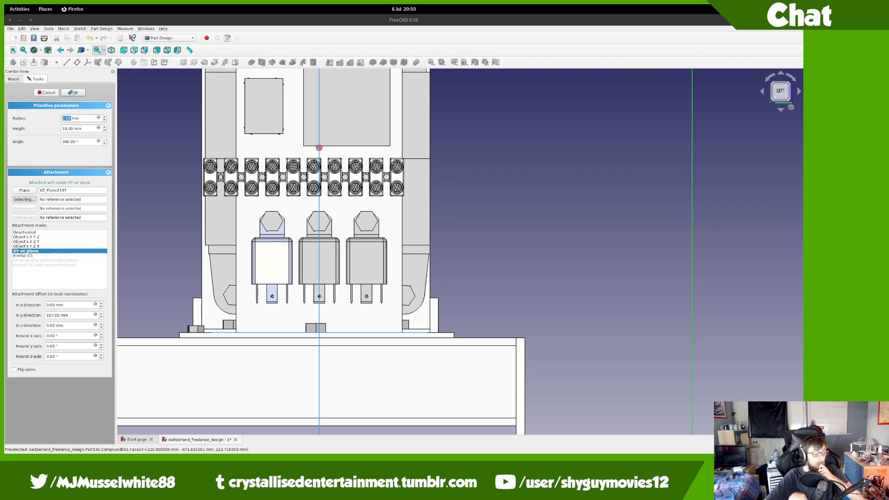
Step: Set the hole cylinder to 3 mm radius with offsets x -8, y 109, z -7 mm
left_click(97, 118)
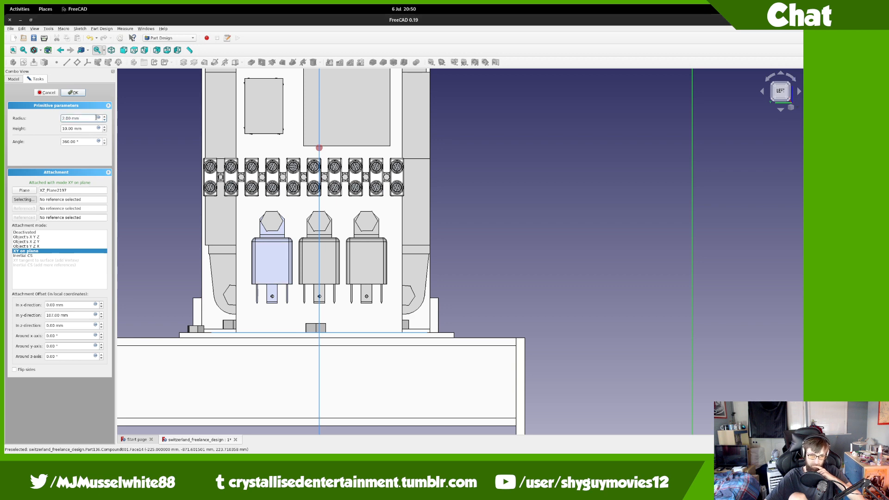
scroll(93, 119, "down", 1)
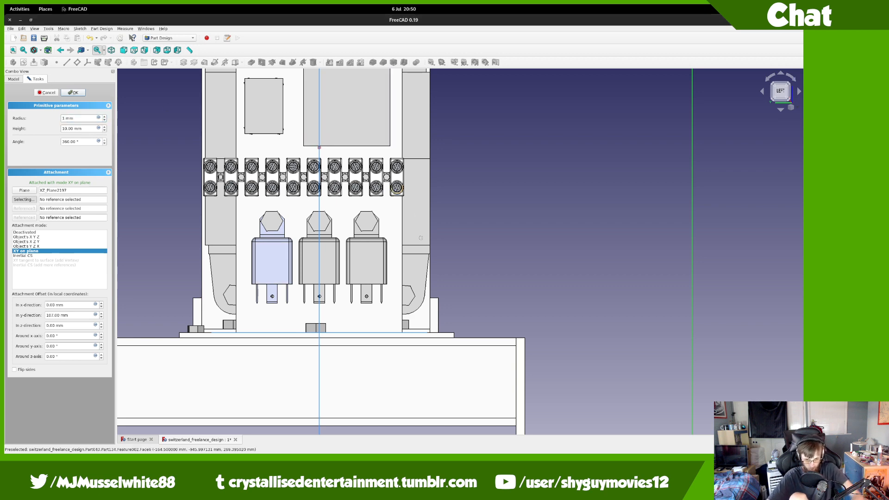
scroll(332, 251, "down", 2)
scroll(331, 252, "up", 5)
scroll(331, 252, "up", 3)
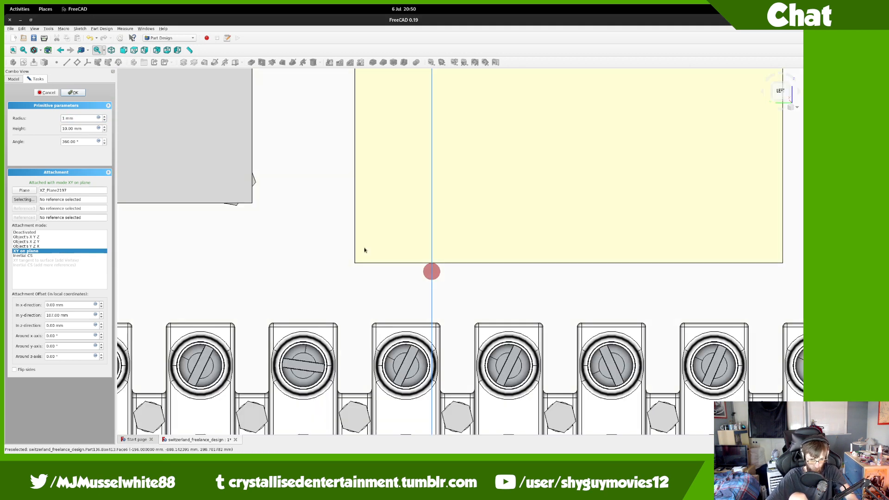
scroll(75, 313, "up", 1)
scroll(75, 313, "up", 2)
scroll(74, 312, "down", 1)
scroll(68, 305, "down", 6)
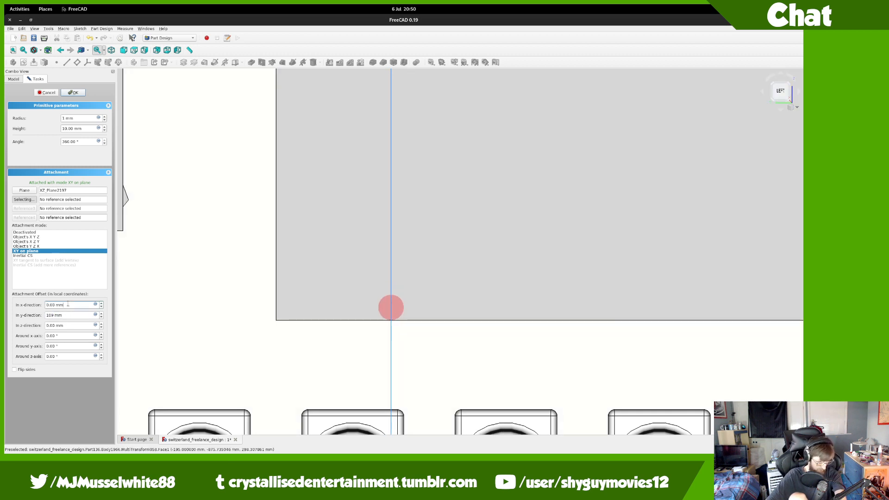
scroll(68, 304, "down", 2)
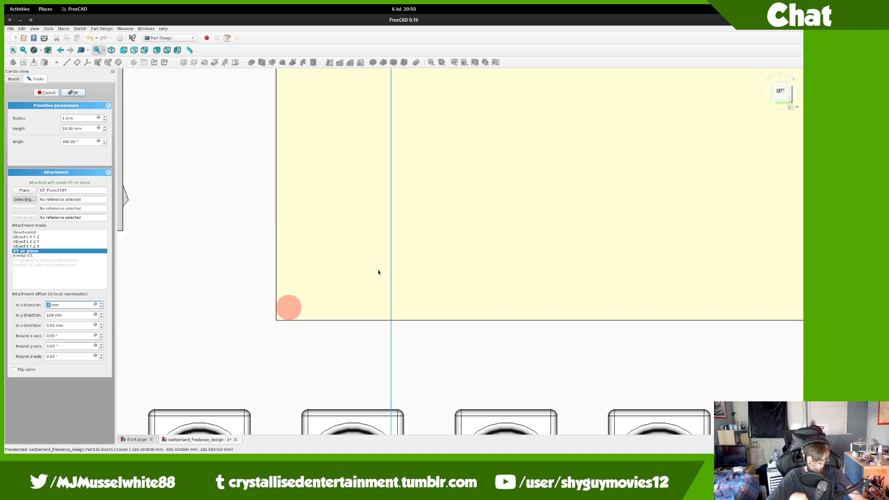
Step: Check the hole's depth and placement from orbited and left-side views, then confirm the cylinder
middle_click_drag(377, 272, 199, 292)
scroll(67, 329, "up", 5)
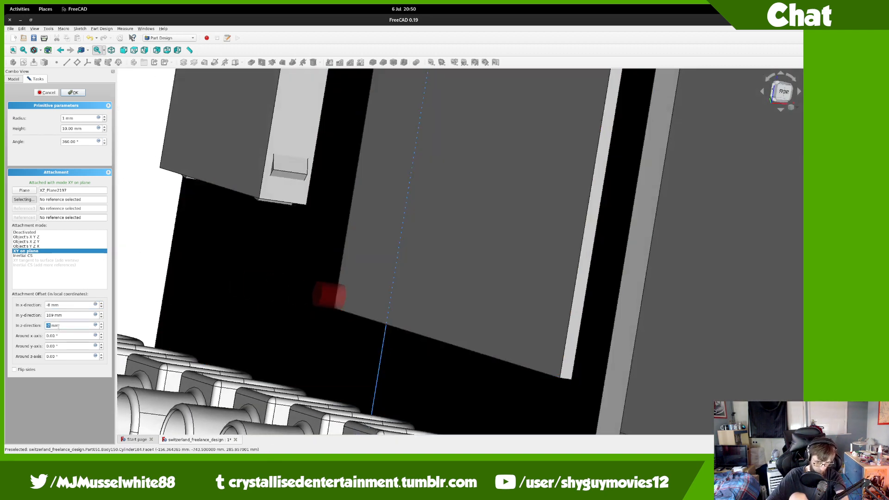
middle_click_drag(332, 270, 397, 295)
left_click(774, 96)
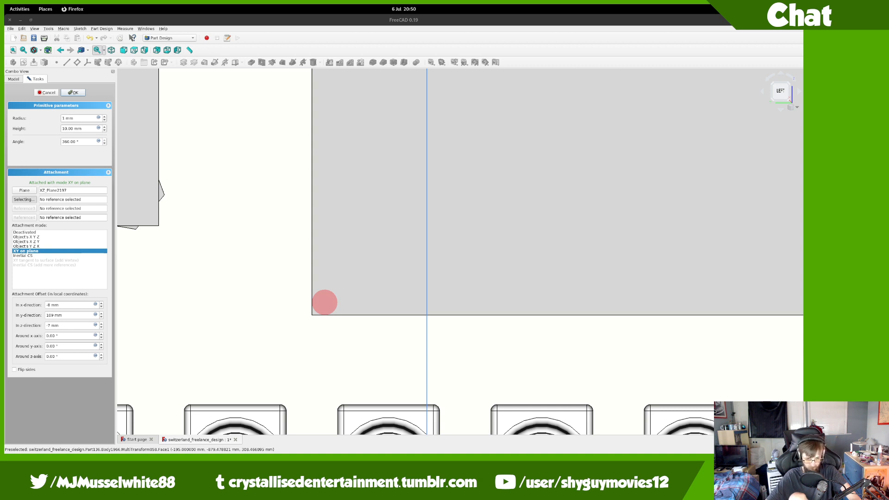
left_click(80, 94)
middle_click_drag(327, 227, 533, 271)
Step: Start a MultiTransform on Cylinder1087 and switch the display to wireframe
left_click(790, 99)
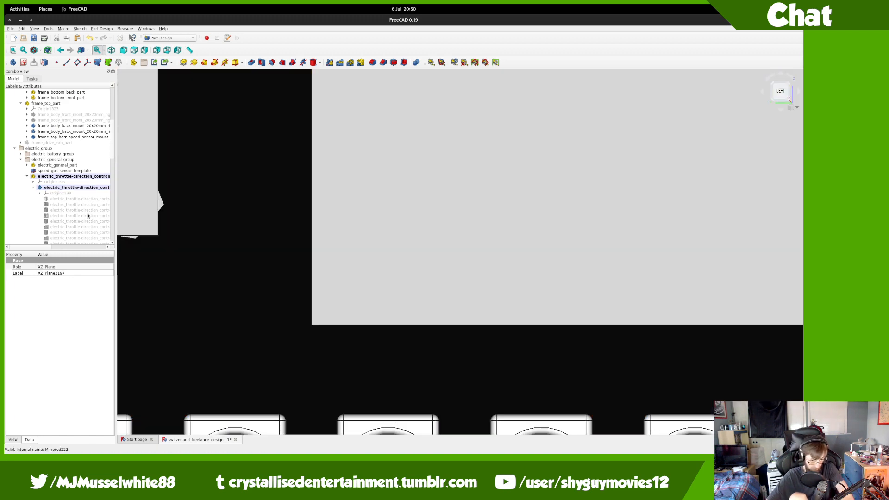
left_click(79, 222)
scroll(77, 195, "down", 4)
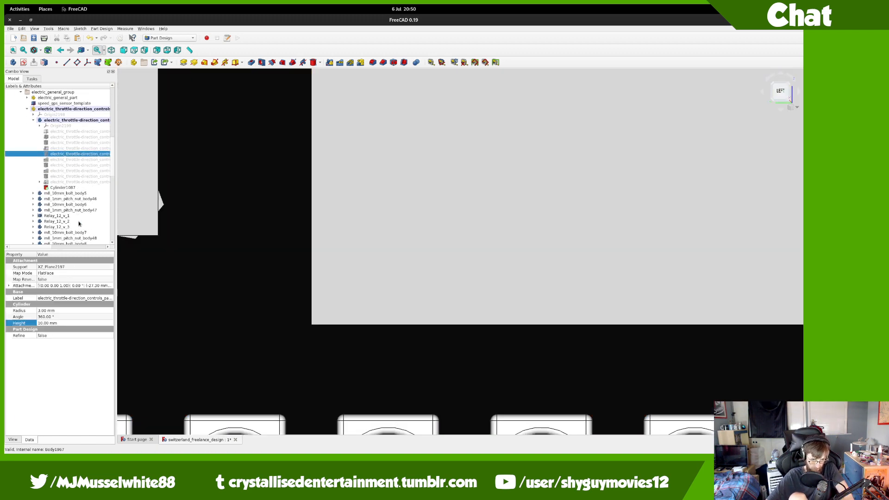
left_click(64, 187)
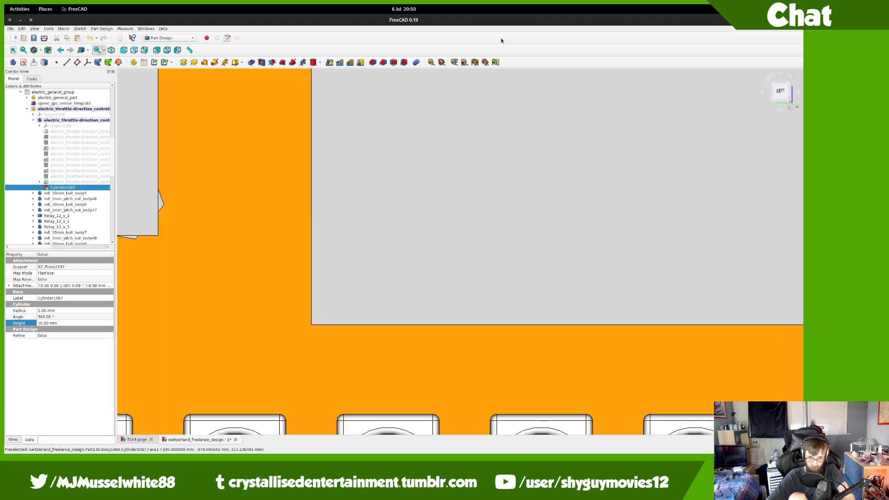
left_click(405, 65)
left_click(436, 250)
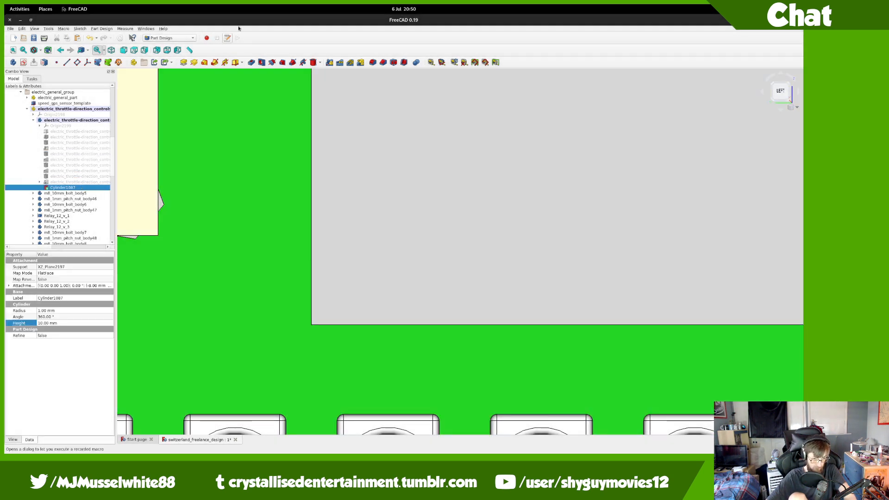
left_click(360, 62)
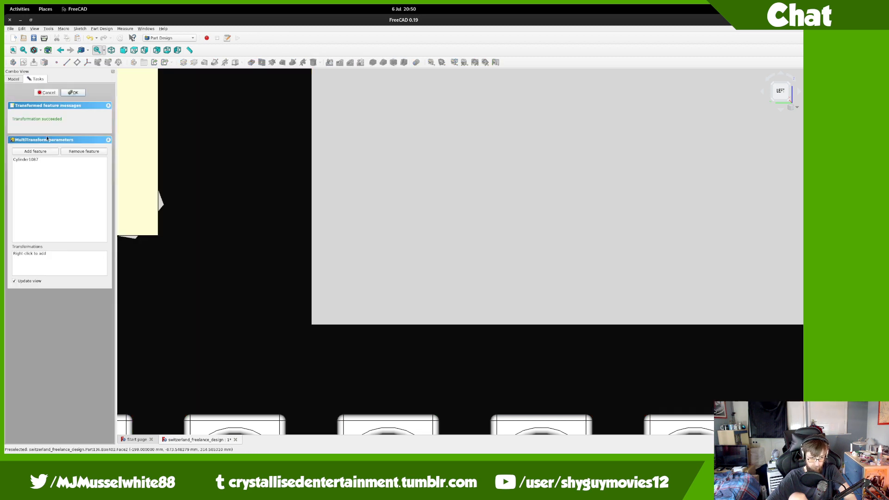
left_click(41, 50)
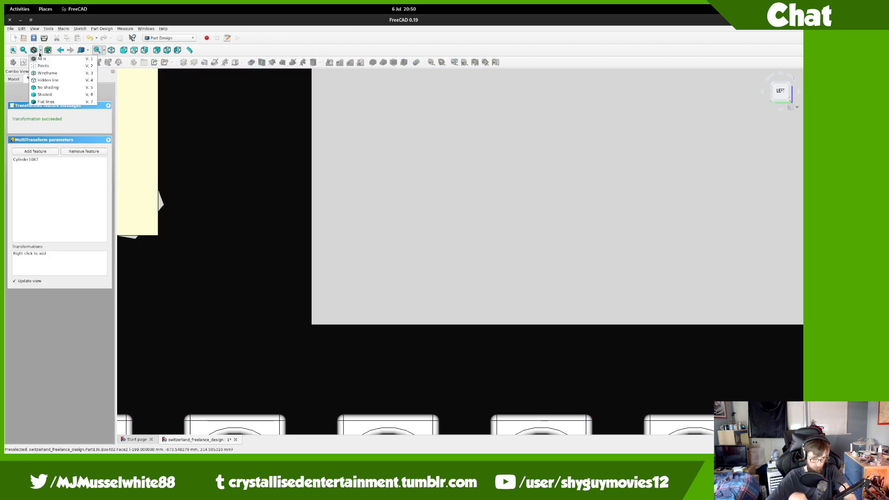
left_click(46, 74)
Step: Add a first linear pattern along the X axis with a 50 mm length
right_click(57, 264)
left_click(74, 290)
left_click(77, 268)
left_click(74, 274)
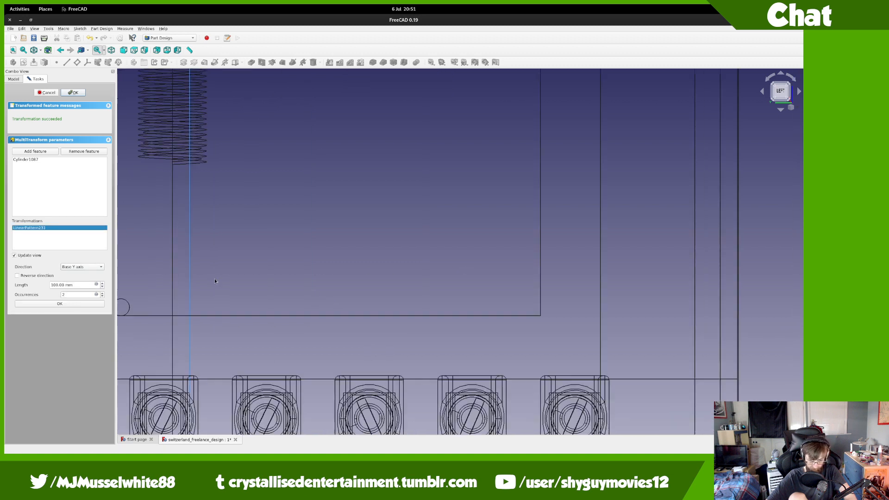
left_click(60, 285)
type("50")
key("Tab")
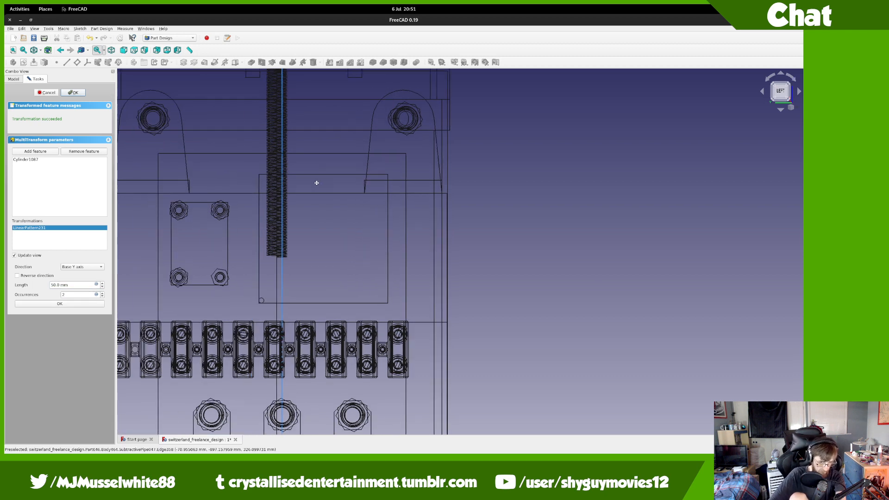
left_click(75, 267)
left_click(79, 261)
scroll(75, 285, "down", 2)
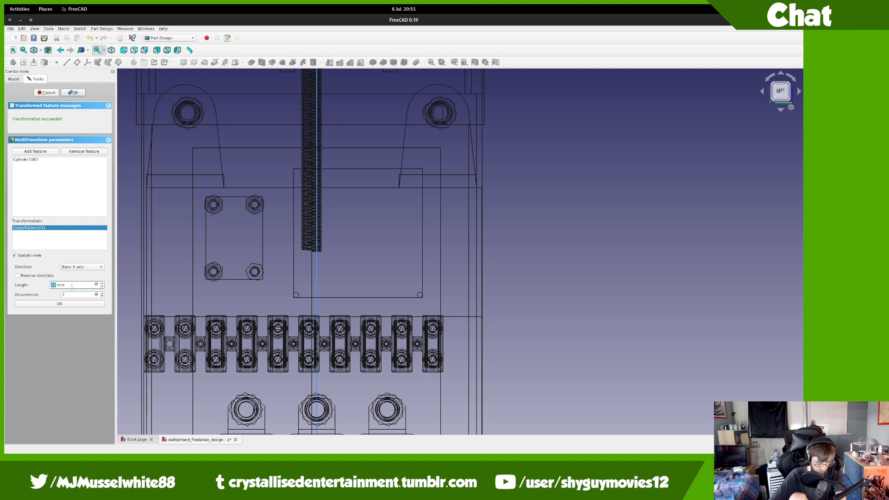
left_click(77, 307)
Step: Add a second linear pattern along the Z axis with a 48 mm length
right_click(65, 260)
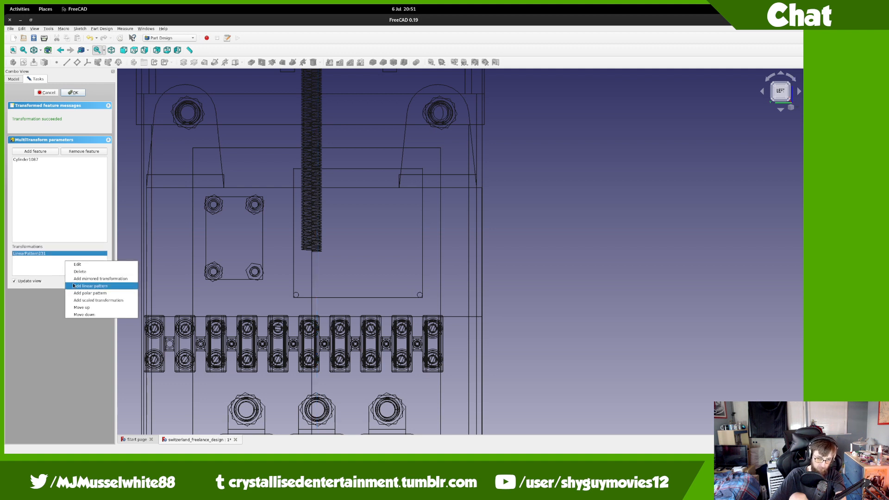
left_click(75, 284)
left_click(82, 268)
left_click(69, 283)
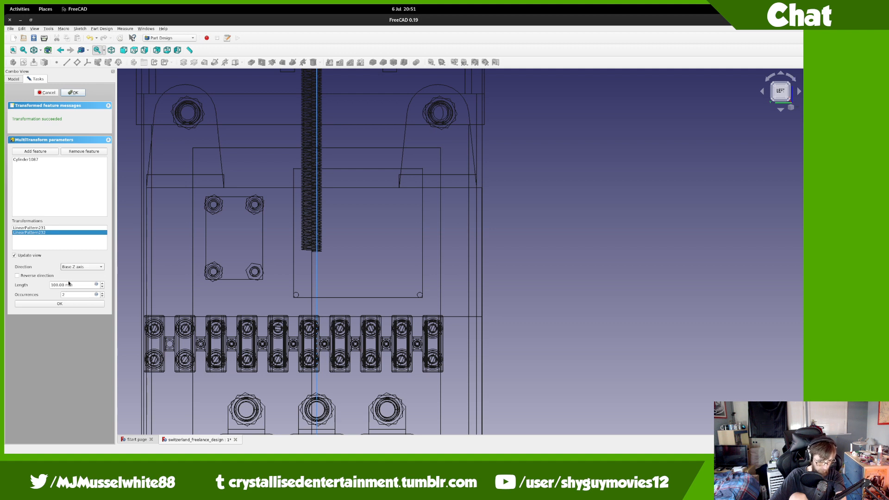
mouse_move(55, 284)
left_mouse_down()
mouse_move(45, 283)
mouse_move(73, 285)
mouse_move(39, 281)
left_mouse_up()
type("48")
key("Tab")
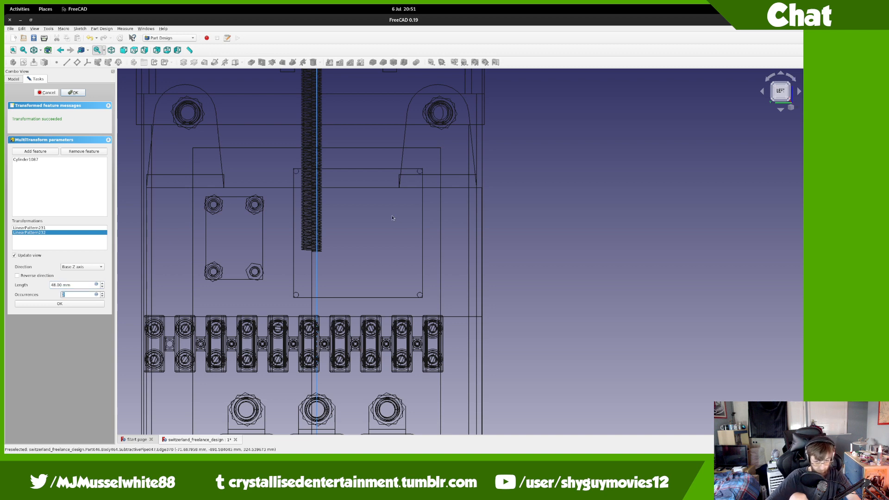
Step: Check the patterned holes, finish the MultiTransform, and start File > Merge project
scroll(323, 192, "up", 6)
middle_click_drag(323, 194, 286, 203)
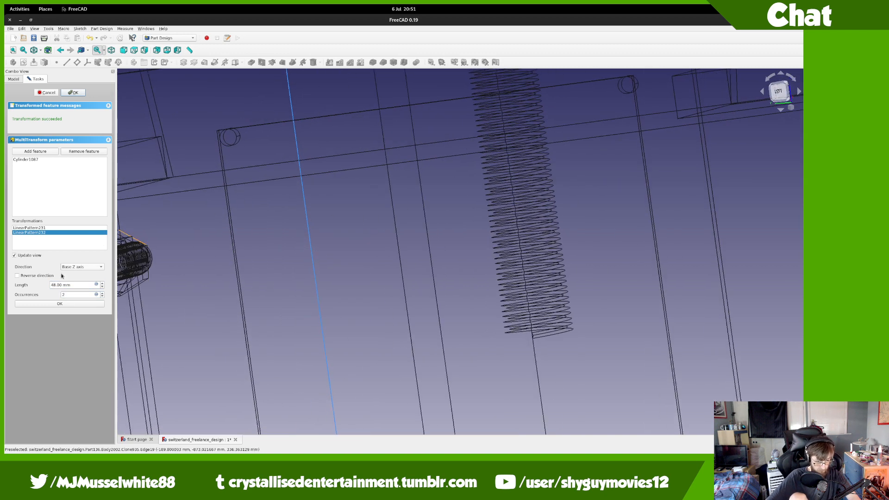
left_click(60, 304)
left_click(73, 92)
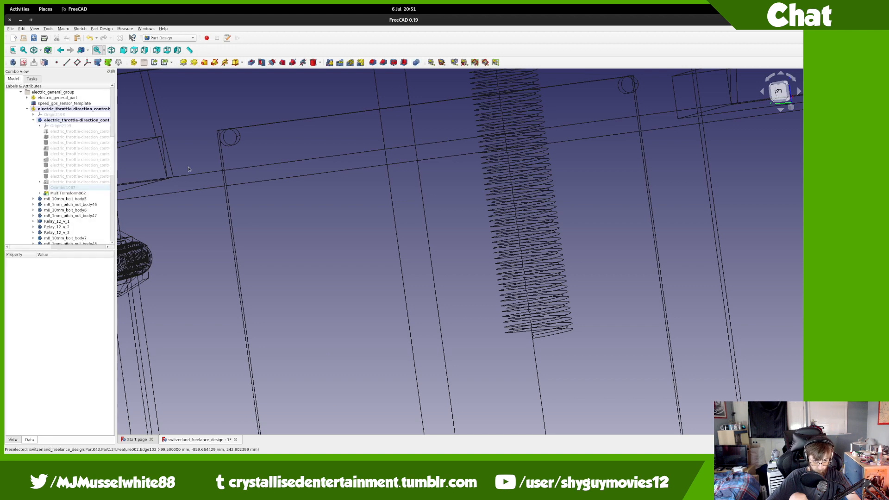
left_click(10, 29)
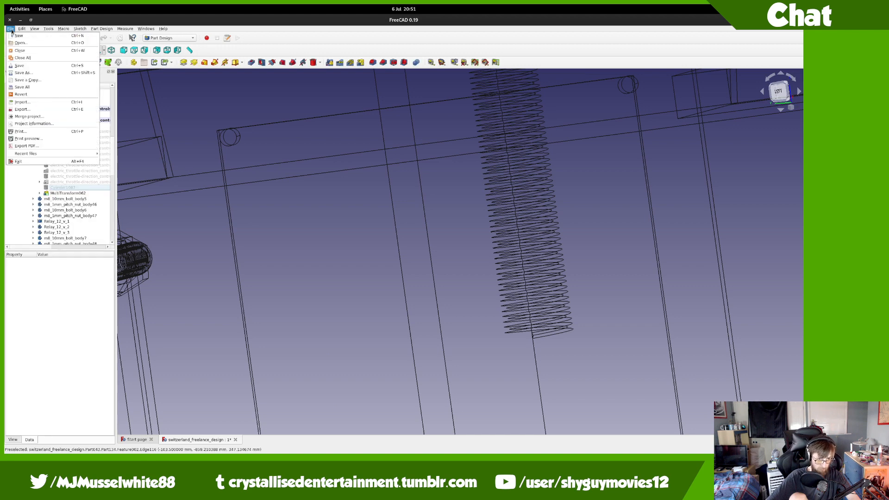
left_click(29, 116)
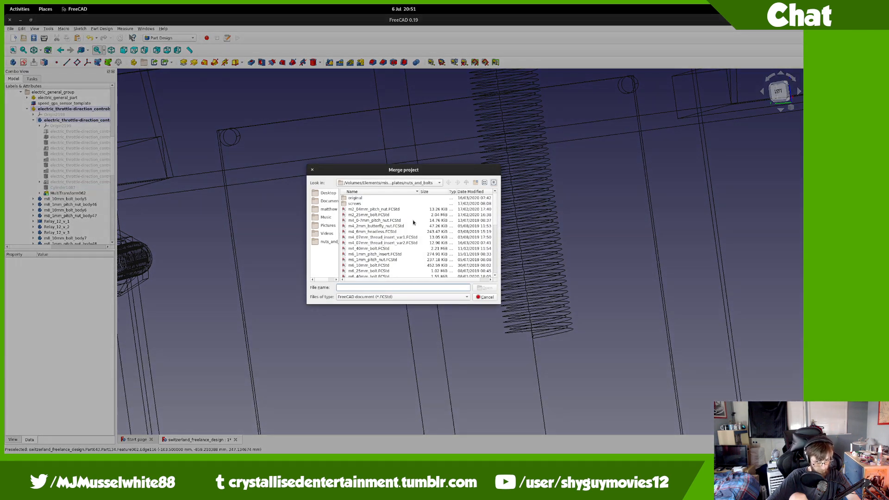
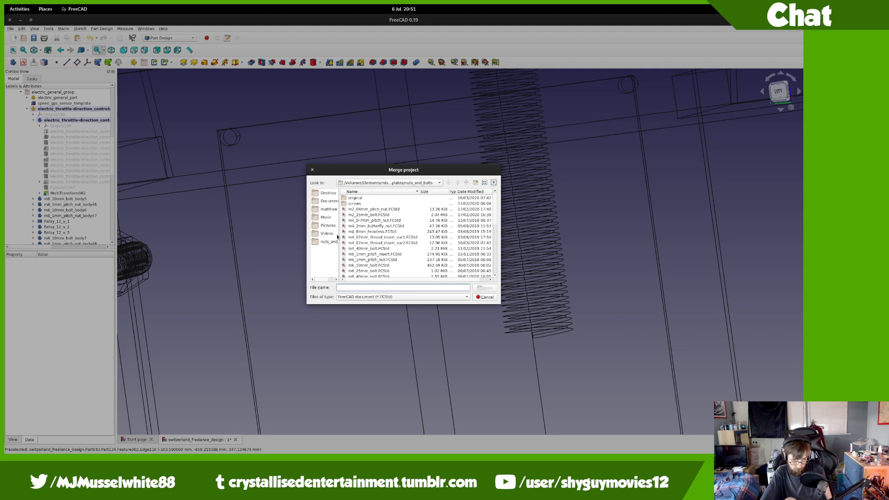
Step: Merge m2_25mm_bolt.FCStd and file its body under the actuonix LAC board template
double_click(366, 215)
scroll(36, 184, "down", 5)
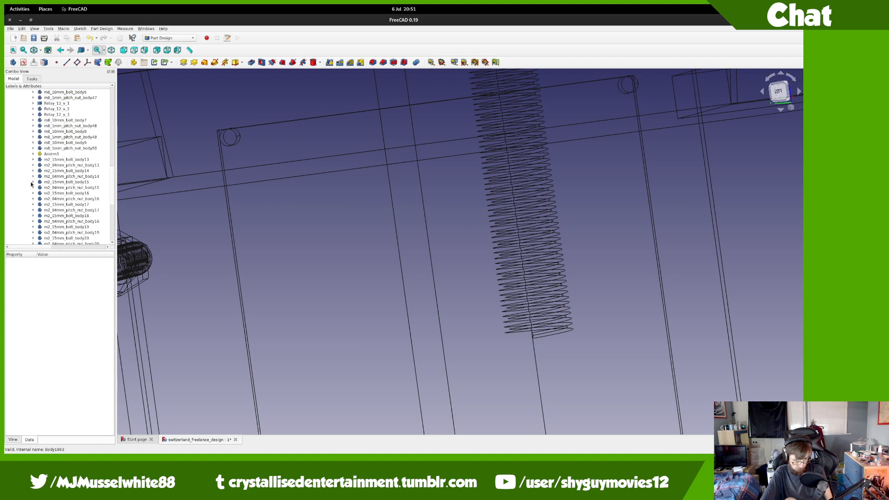
scroll(43, 207, "down", 2)
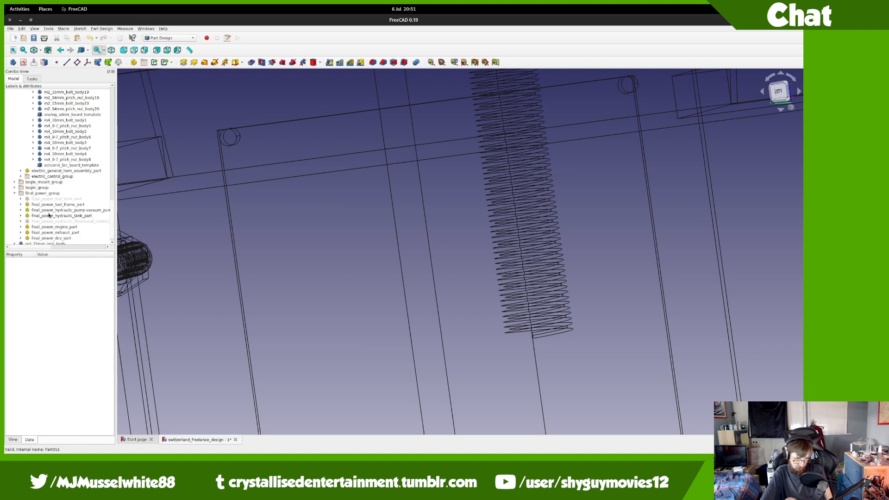
left_click(13, 191)
left_click_drag(48, 241, 74, 97)
right_click(57, 209)
Step: In front view, raise the bolt 126 mm, lay it horizontal, and shift it to -3 and -7 mm
left_click(76, 291)
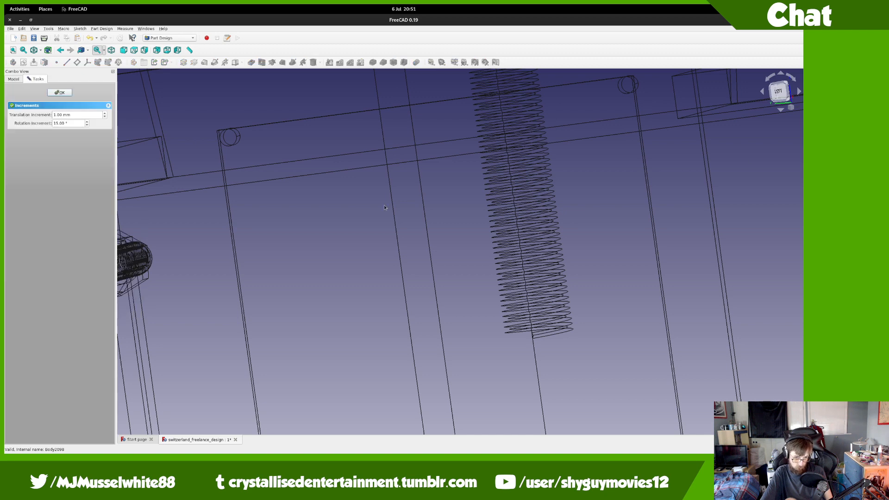
left_click(786, 94)
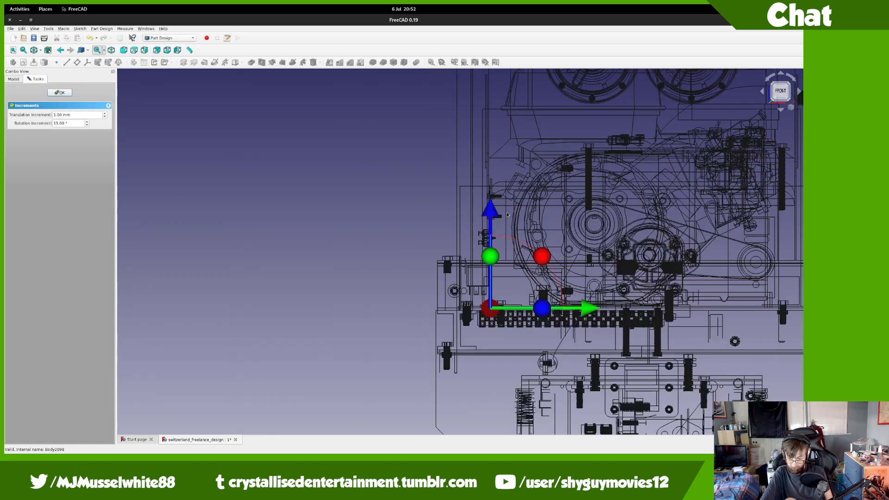
scroll(488, 273, "up", 5)
scroll(472, 333, "down", 2)
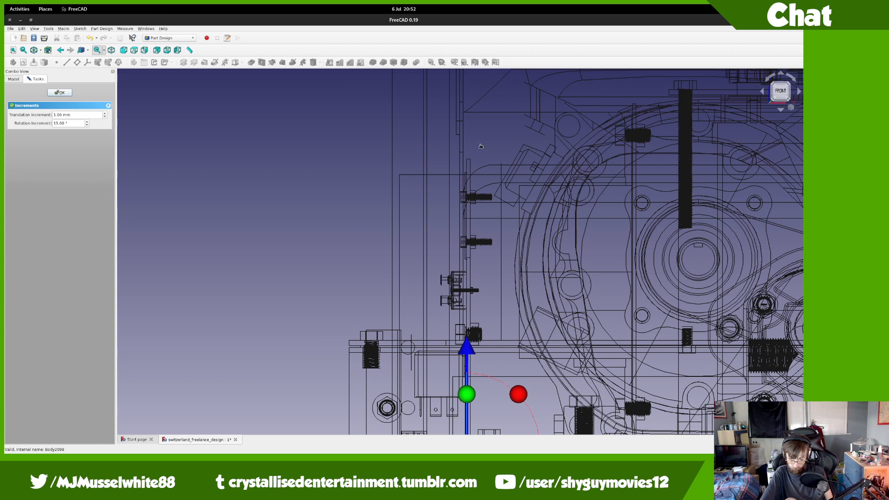
left_click_drag(466, 346, 465, 133)
scroll(478, 225, "up", 5)
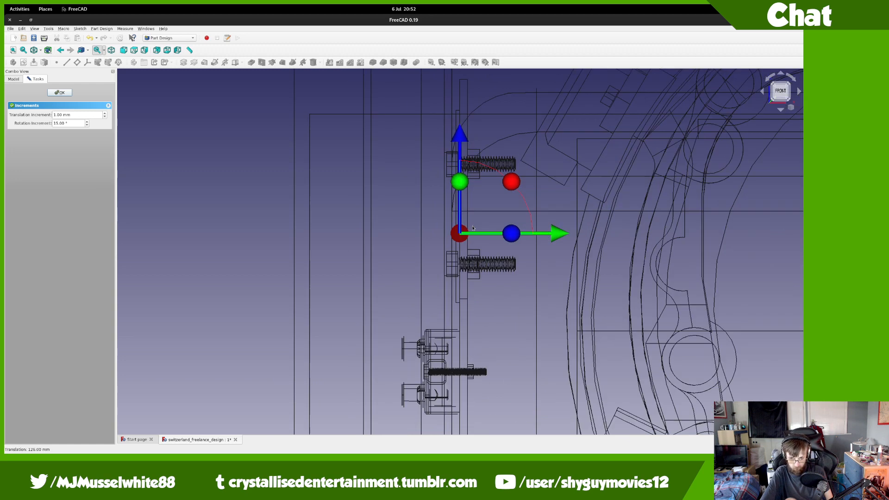
scroll(478, 225, "up", 3)
left_click_drag(453, 212, 441, 375)
left_click_drag(461, 287, 388, 305)
left_click_drag(387, 305, 388, 303)
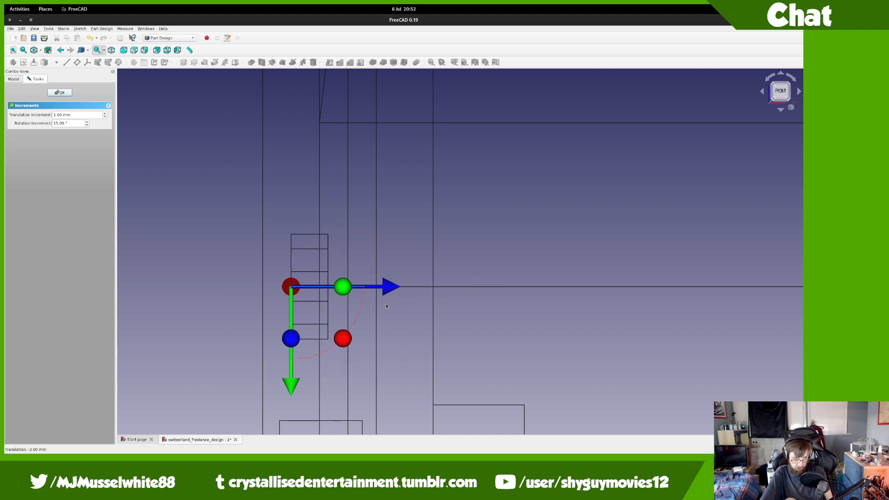
left_click_drag(284, 375, 296, 172)
Step: From the left view, move the bolt down 23 mm and 8 mm left to line up with the nut
left_click(772, 92)
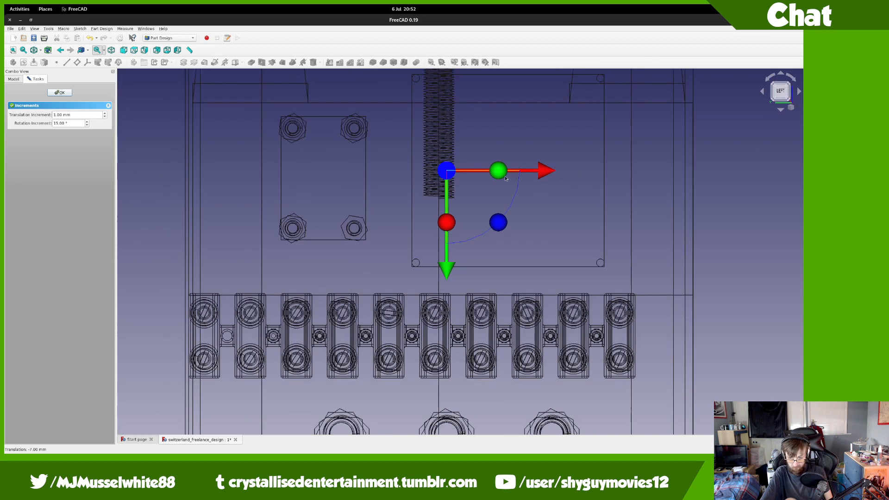
scroll(491, 169, "up", 3)
middle_click_drag(404, 288, 414, 256)
left_click_drag(411, 235, 413, 431)
left_click_drag(491, 334, 423, 334)
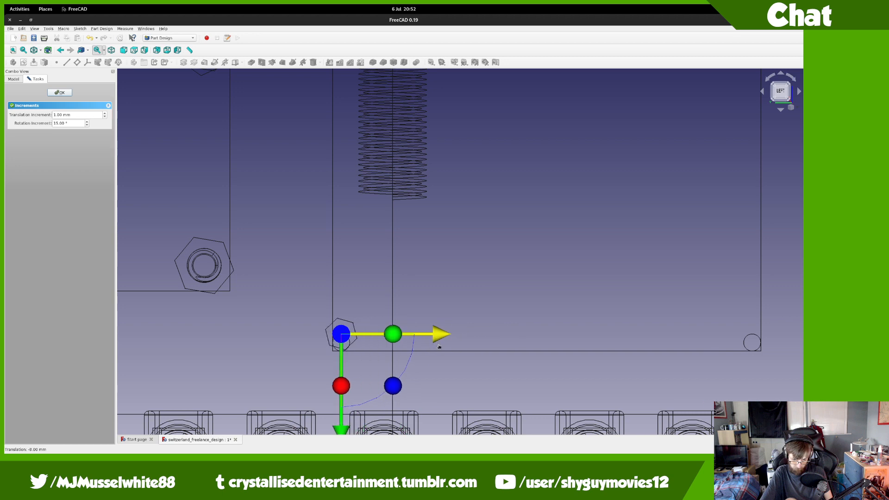
scroll(347, 339, "up", 5)
left_click_drag(360, 358, 351, 405)
middle_click_drag(514, 274, 366, 301)
Step: Fine-tune the bolt rightward by 1, 0.6 and 0.1 mm using a 0.6 mm increment, then confirm
left_click(780, 98)
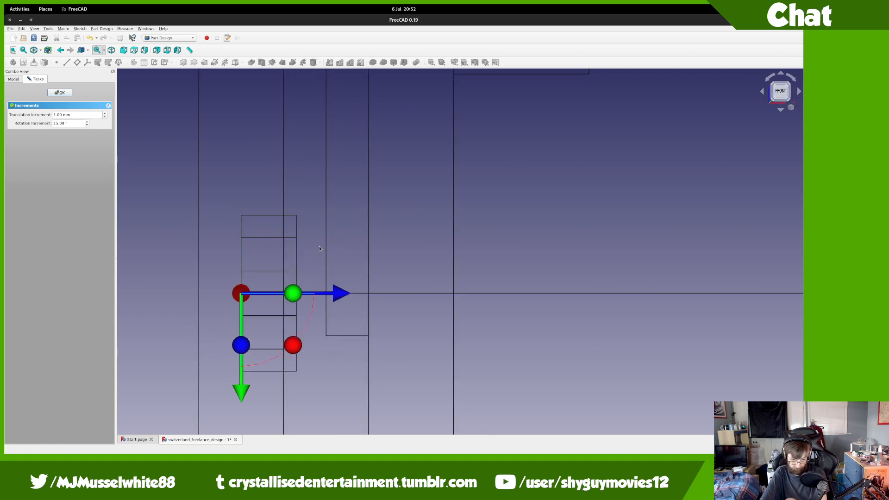
mouse_move(337, 297)
left_mouse_down()
mouse_move(365, 290)
mouse_move(323, 289)
left_mouse_up()
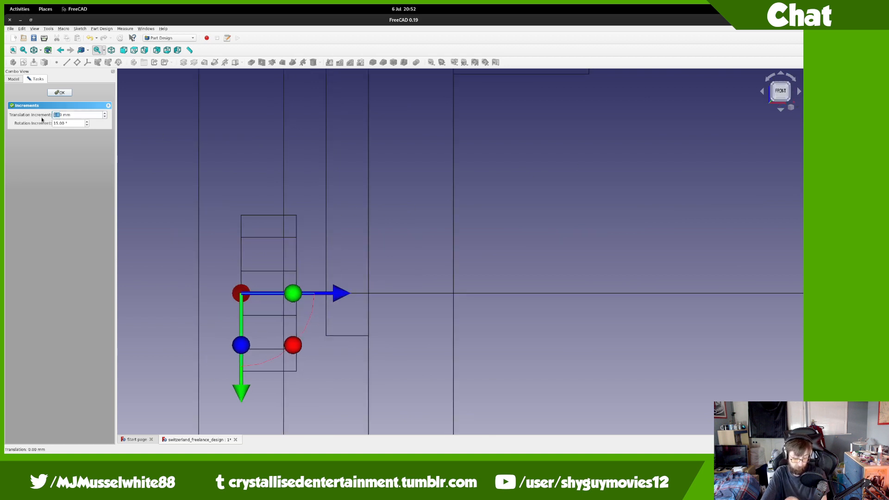
type(".6")
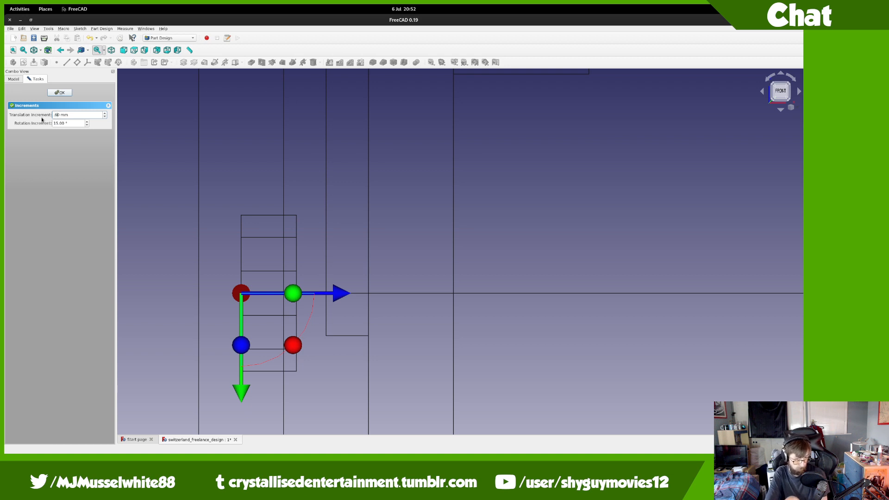
left_click_drag(333, 295, 354, 295)
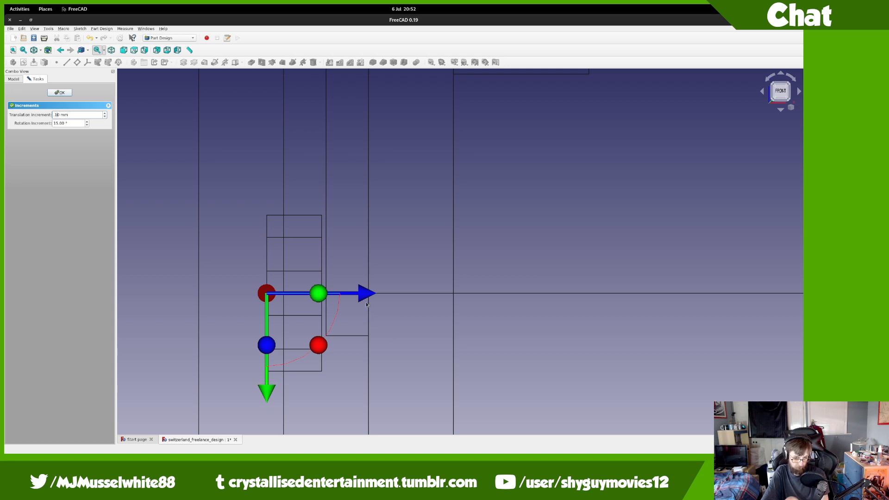
left_click_drag(364, 293, 368, 293)
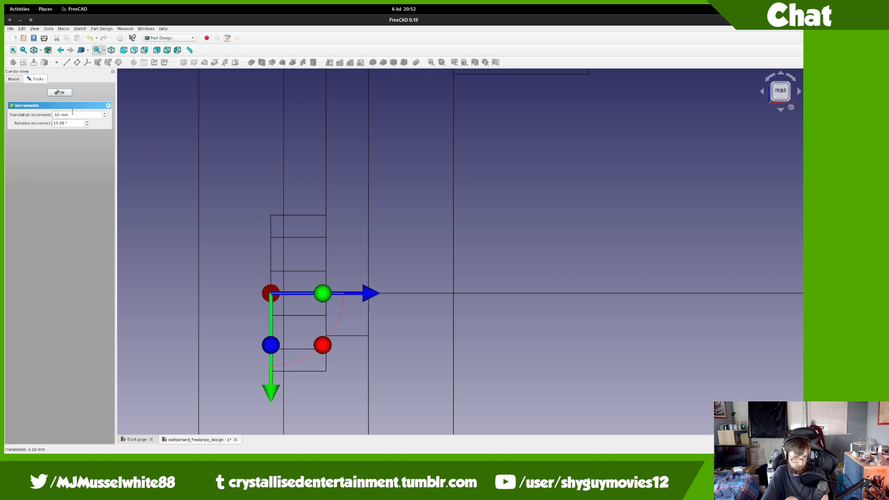
left_click(60, 92)
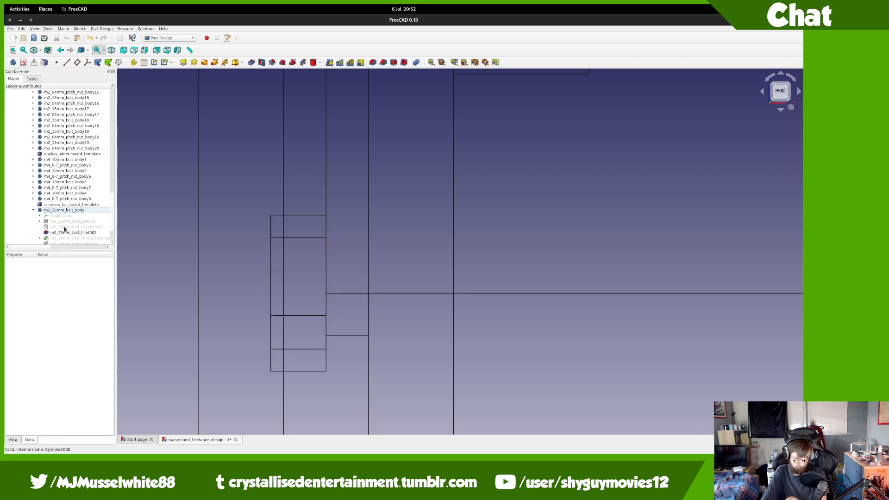
Step: Edit the Height value of the bolt's cylinder primitive to lengthen the shaft
double_click(65, 227)
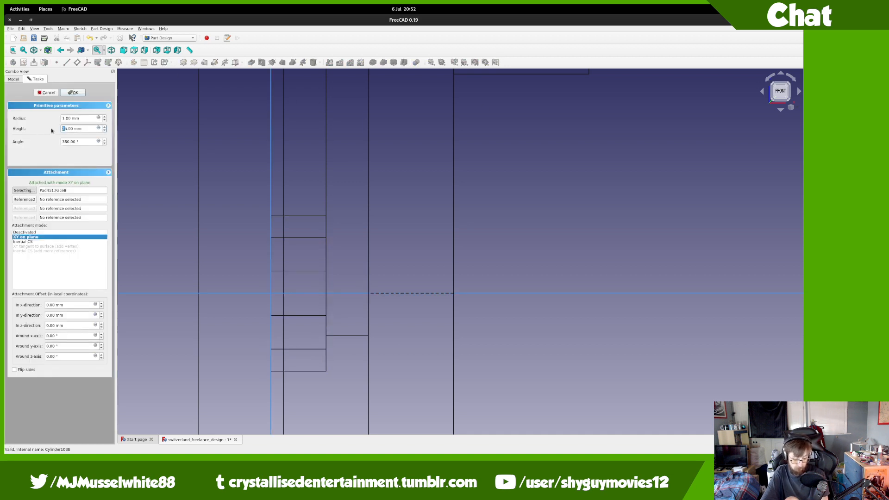
key("Delete")
key("super")
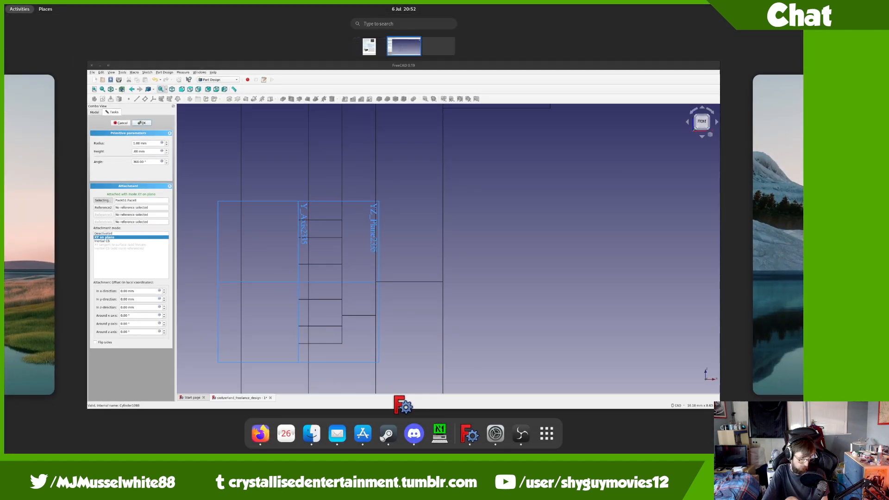
key("super")
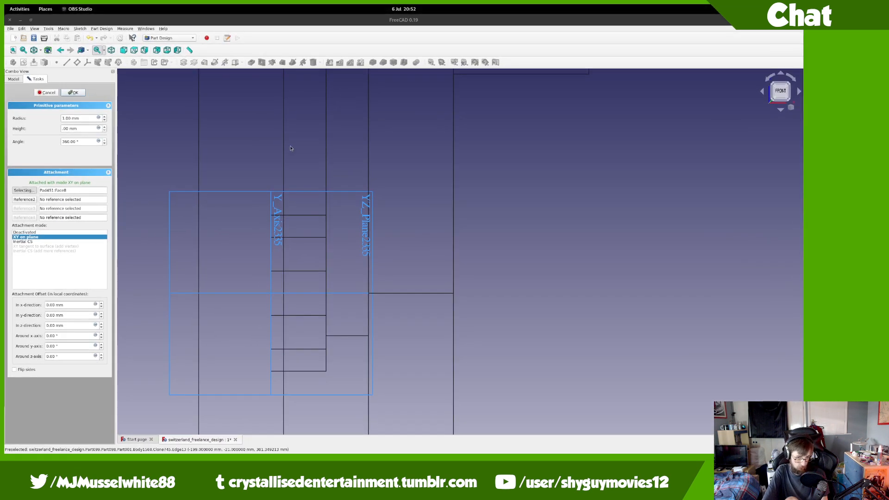
left_click(63, 129)
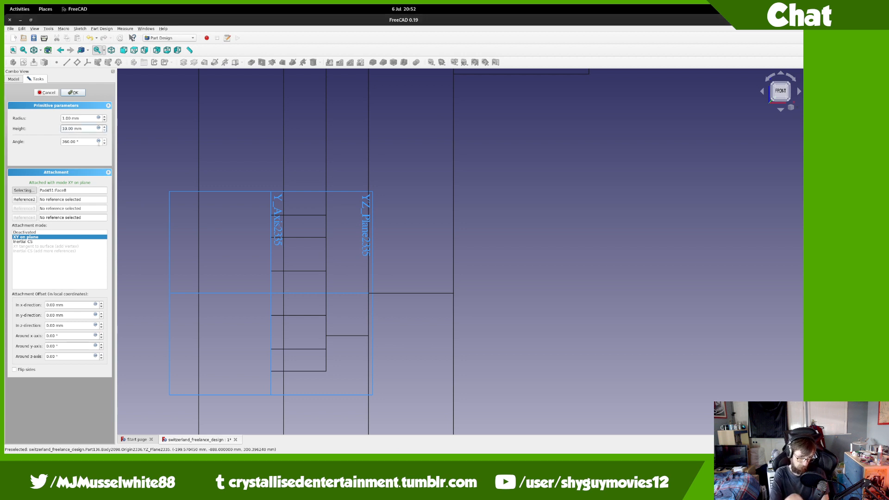
Step: Switch the draw style to Shaded, close the cylinder edit, and orbit to inspect the bolt
left_click(41, 50)
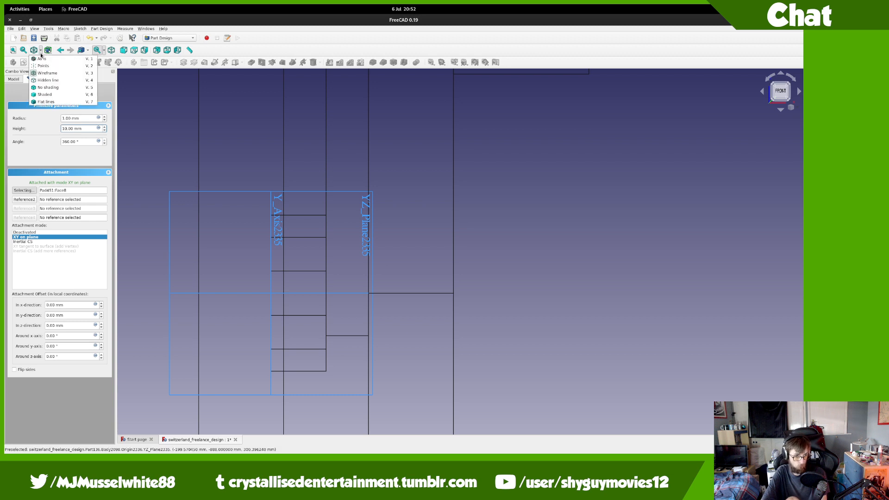
left_click(47, 60)
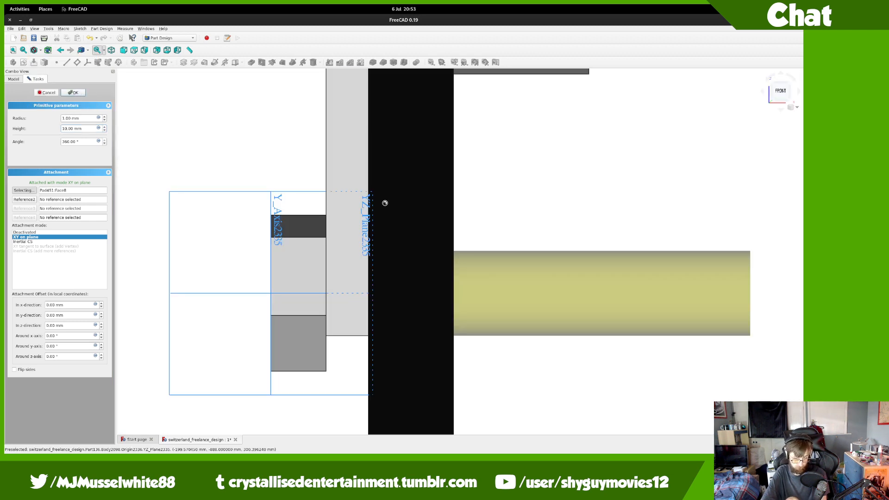
key("Escape")
scroll(473, 218, "down", 9)
middle_click_drag(473, 217, 536, 215)
middle_click_drag(301, 199, 495, 237)
scroll(453, 221, "down", 4)
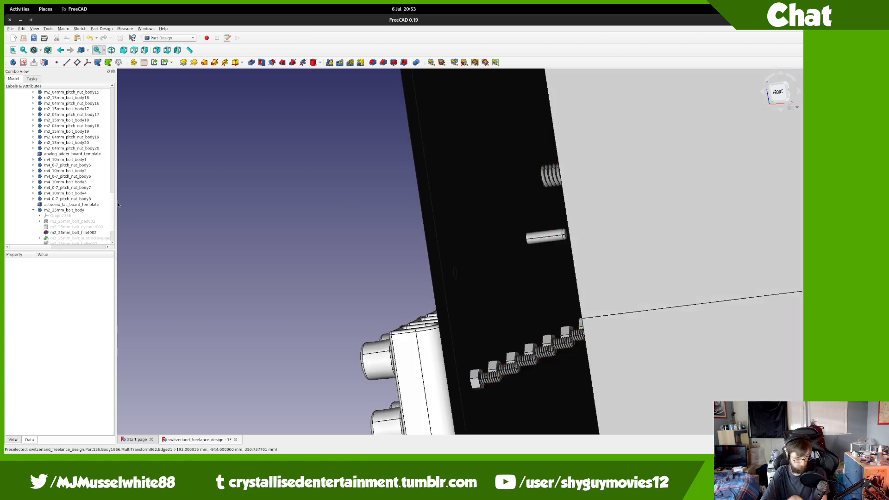
Step: Merge m2_04mm_pitch_nut.FCStd and move its body below m2_25mm_bolt_body in the tree
scroll(43, 226, "down", 2)
left_click(33, 176)
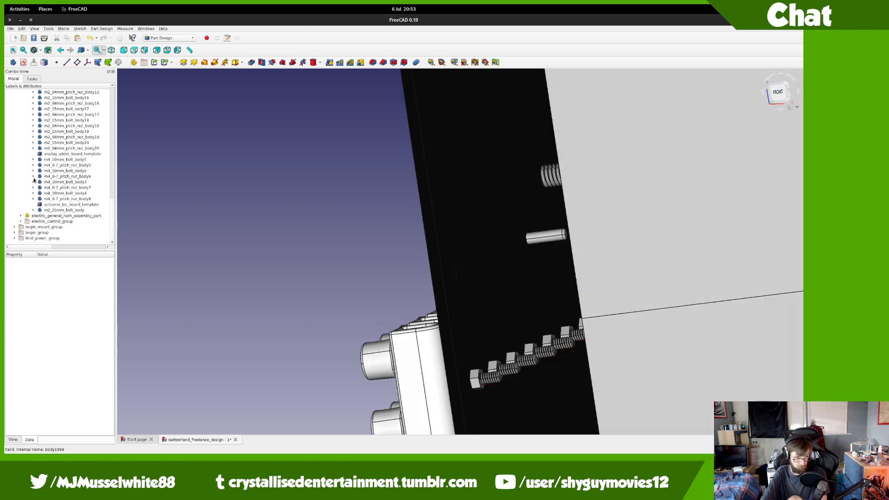
left_click(11, 28)
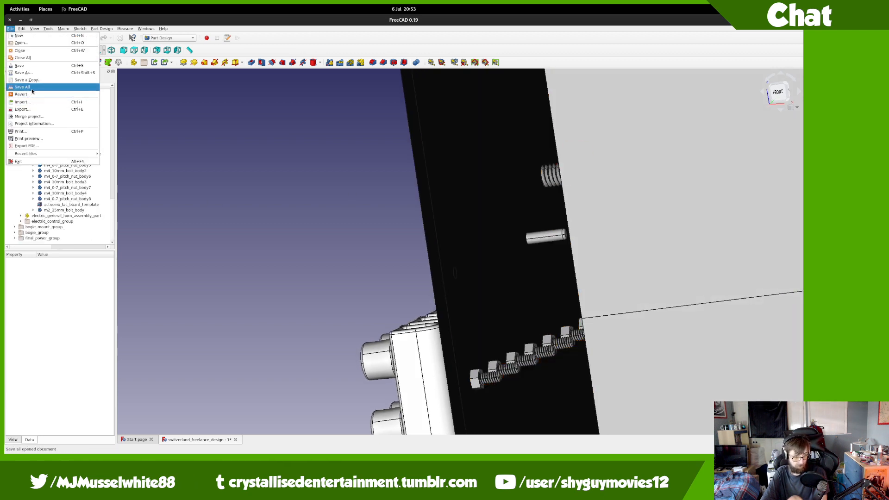
left_click(35, 116)
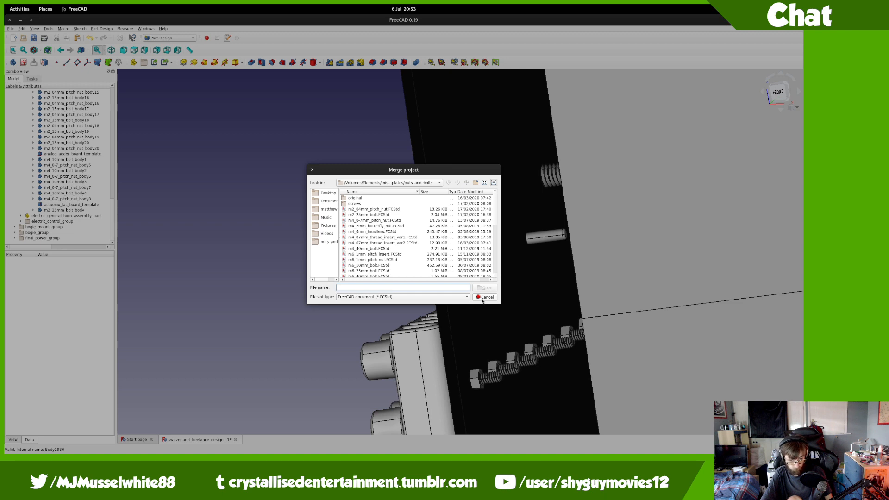
double_click(379, 209)
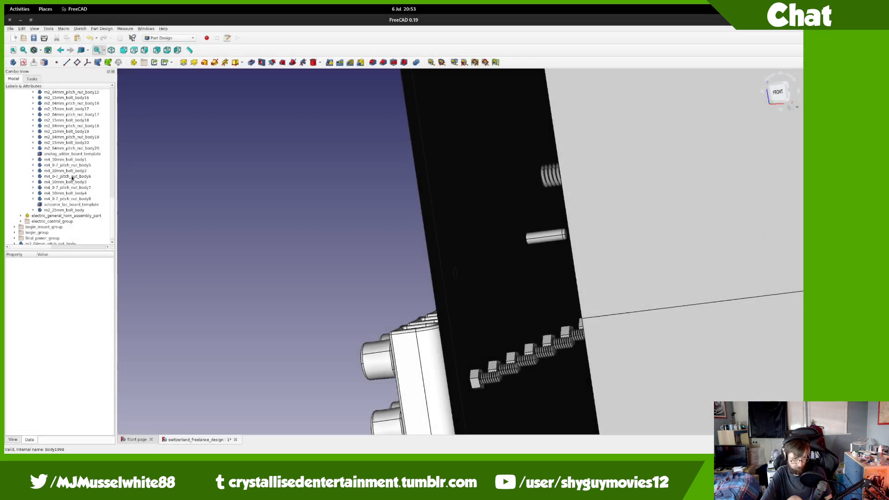
left_click(58, 238)
left_click_drag(58, 240, 77, 107)
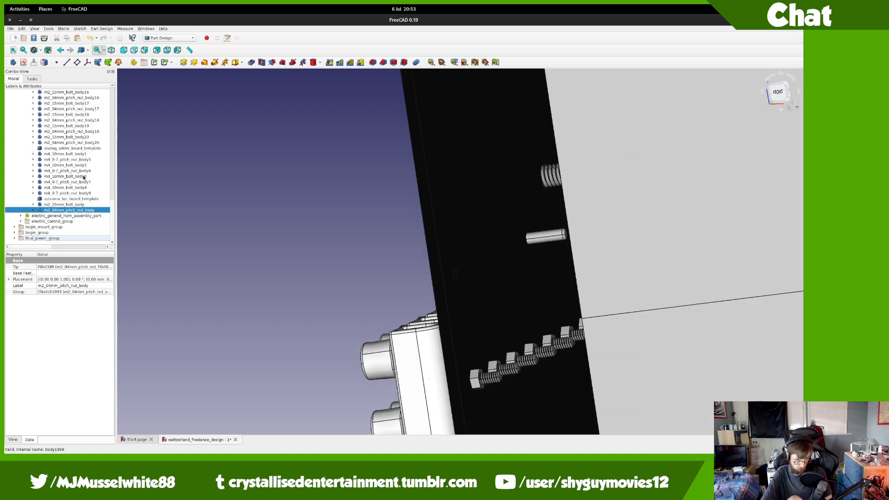
Step: Check the bolt's placement stays at -8.00, -2.30, 109.00 mm, then turn to the left view
left_click(69, 205)
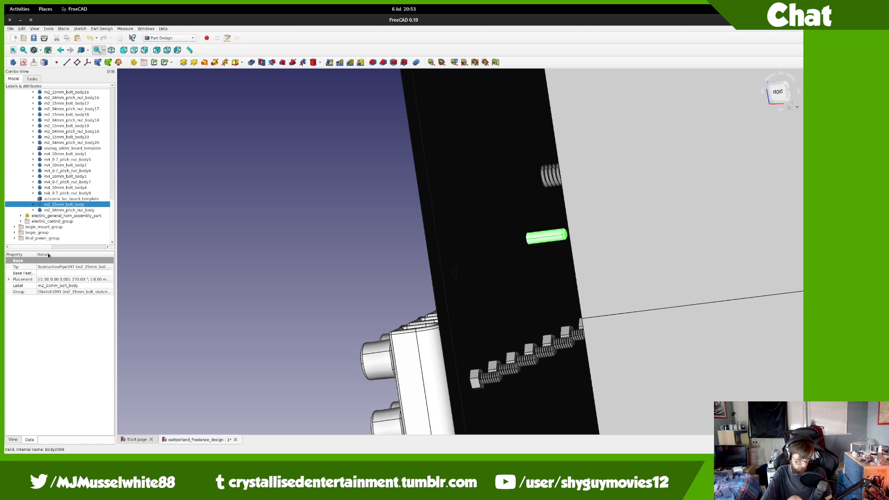
left_click(9, 279)
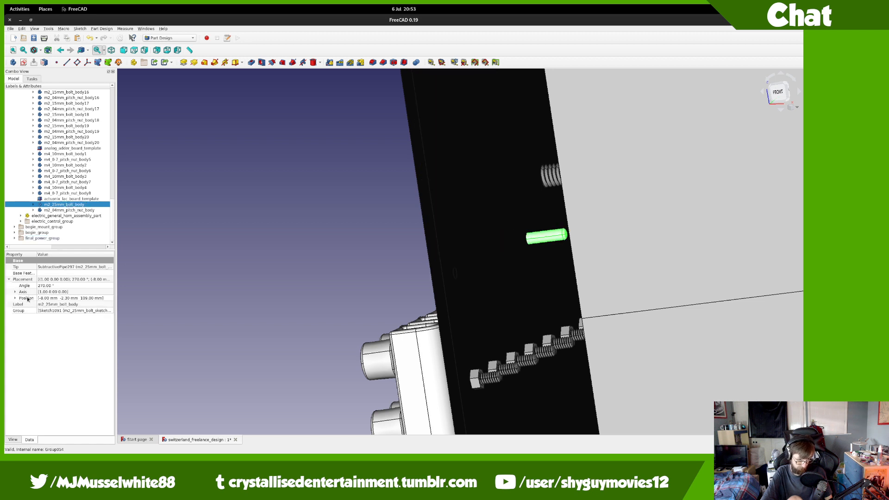
left_click(15, 299)
left_click(42, 312)
left_click(49, 305)
scroll(50, 306, "up", 20)
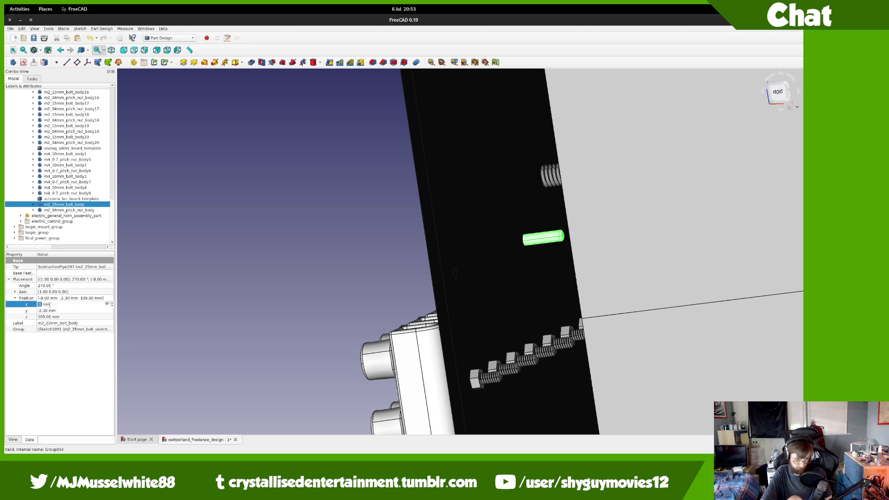
key("Escape")
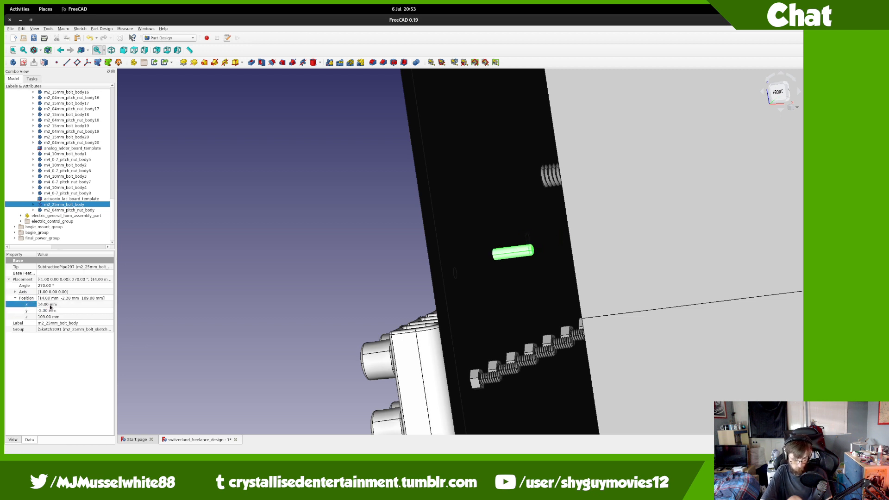
middle_click_drag(204, 300, 371, 318)
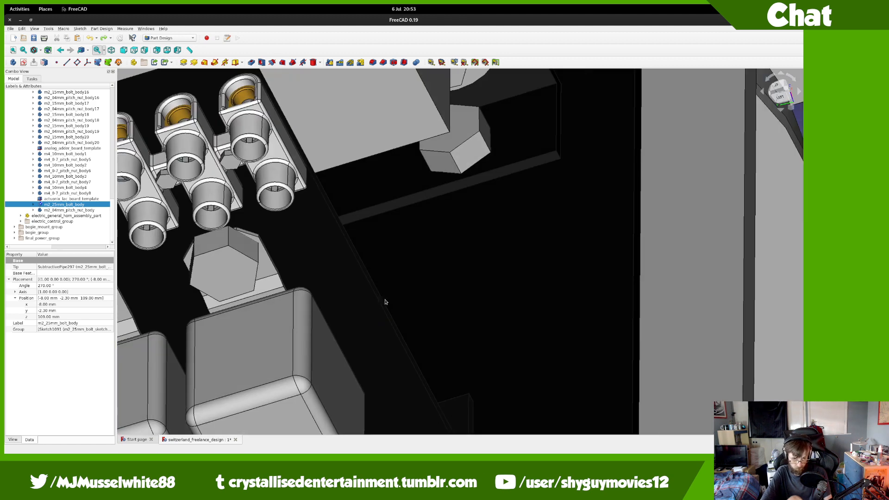
left_click(781, 96)
middle_click_drag(572, 194, 804, 365)
Step: Transform the nut: raise it 109 mm along Z and shift it 8 mm onto the board corner
middle_click_drag(258, 325, 389, 309)
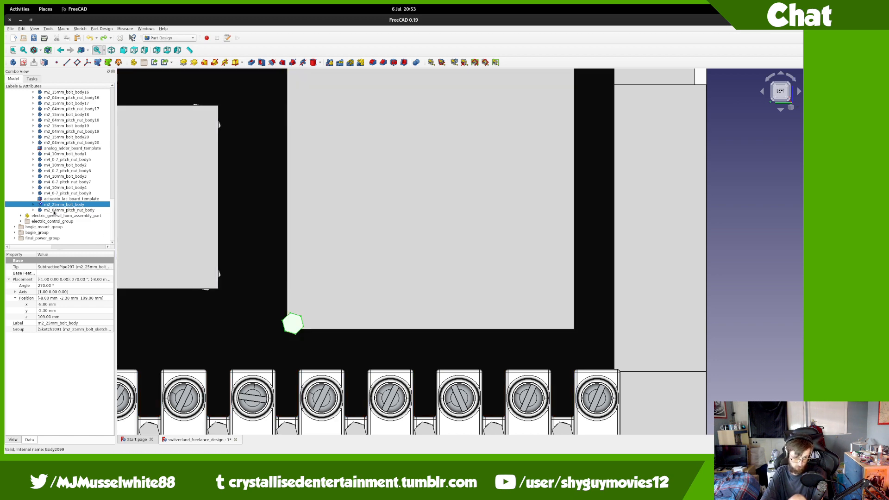
right_click(54, 211)
left_click(66, 220)
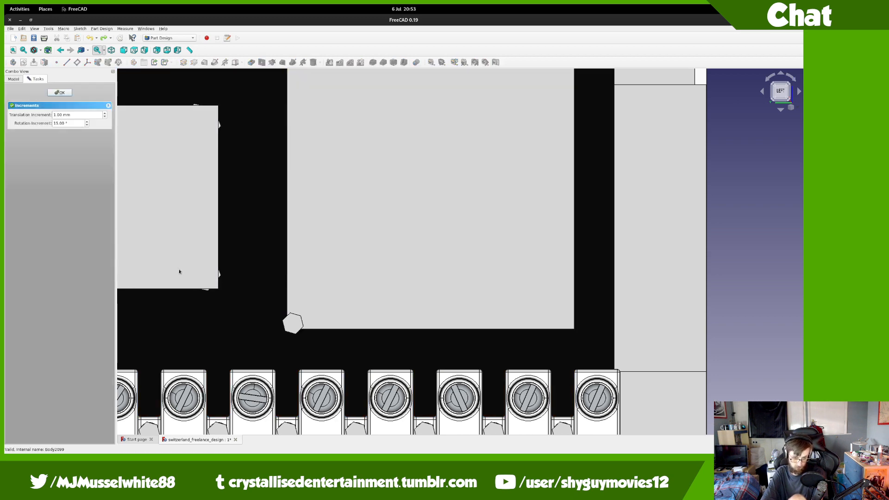
scroll(240, 297, "down", 6)
left_click_drag(268, 394, 268, 202)
scroll(242, 306, "up", 8)
left_click_drag(547, 290, 433, 293)
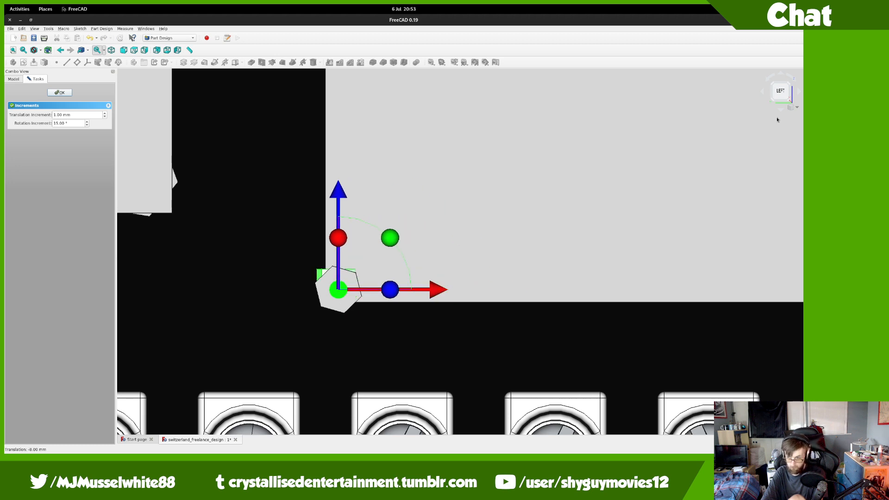
Step: In front view, rotate the nut -90° and slide it 2 mm onto the bolt, then confirm
double_click(791, 92)
scroll(487, 208, "down", 8)
scroll(597, 214, "down", 2)
scroll(721, 202, "up", 5)
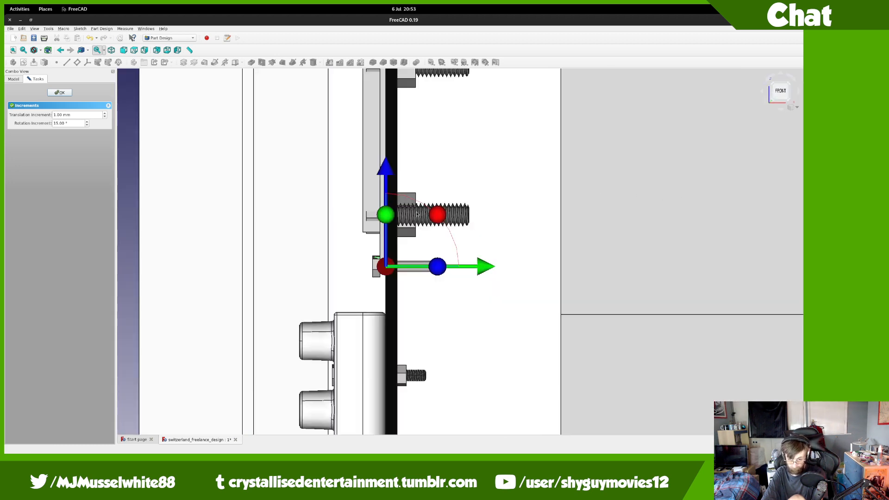
scroll(397, 262, "up", 5)
left_click_drag(385, 336, 380, 438)
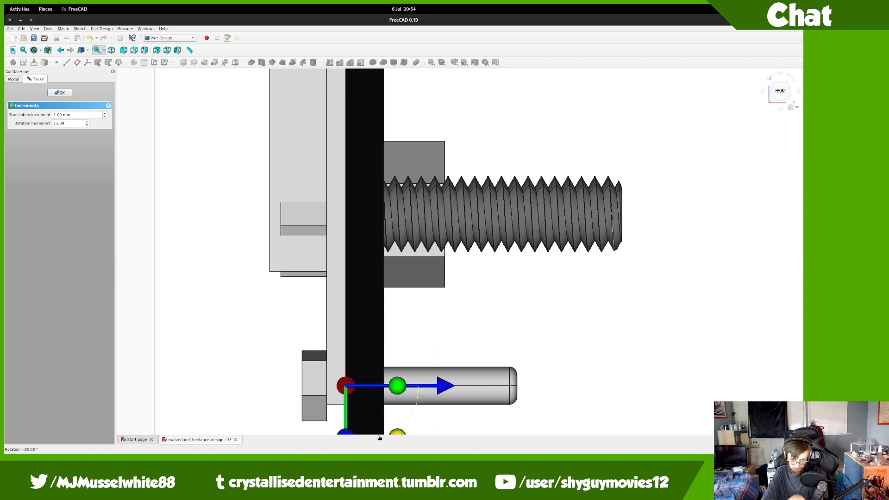
left_click_drag(436, 385, 473, 385)
scroll(444, 364, "down", 3)
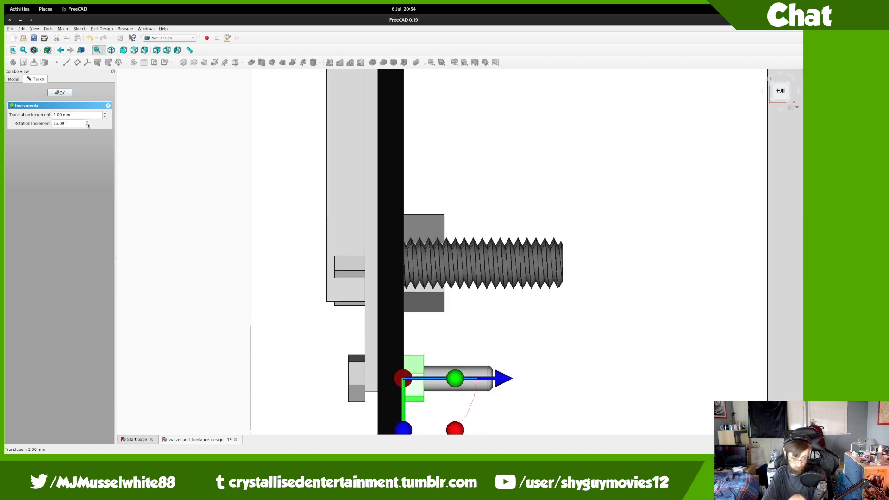
left_click(763, 91)
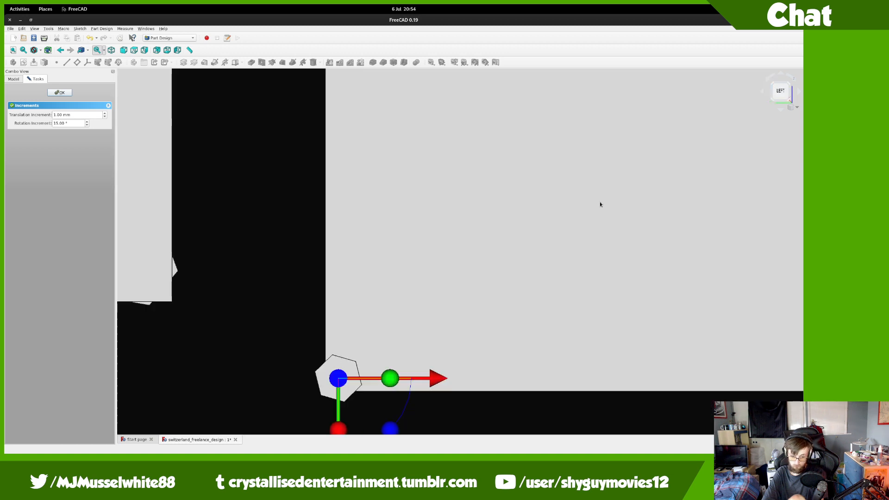
left_click(61, 92)
Step: Clone the bolt and nut and set the clones' Position x to 48 mm
key("Up")
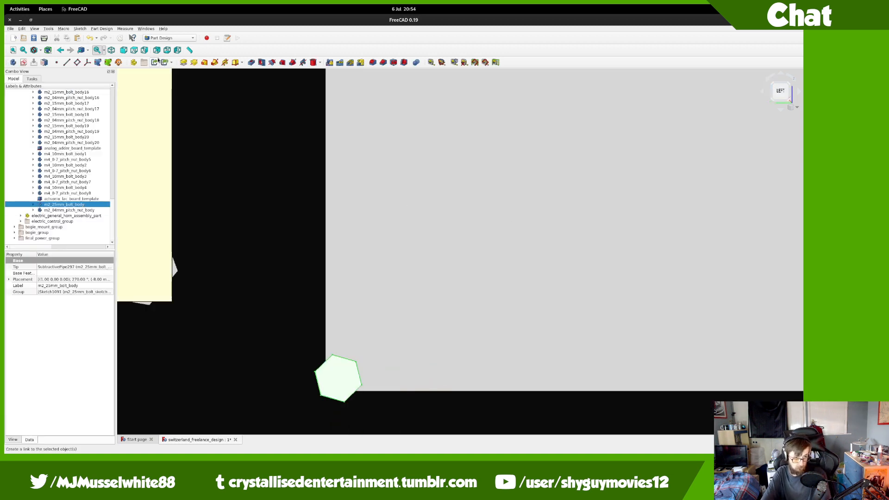
left_click(118, 62)
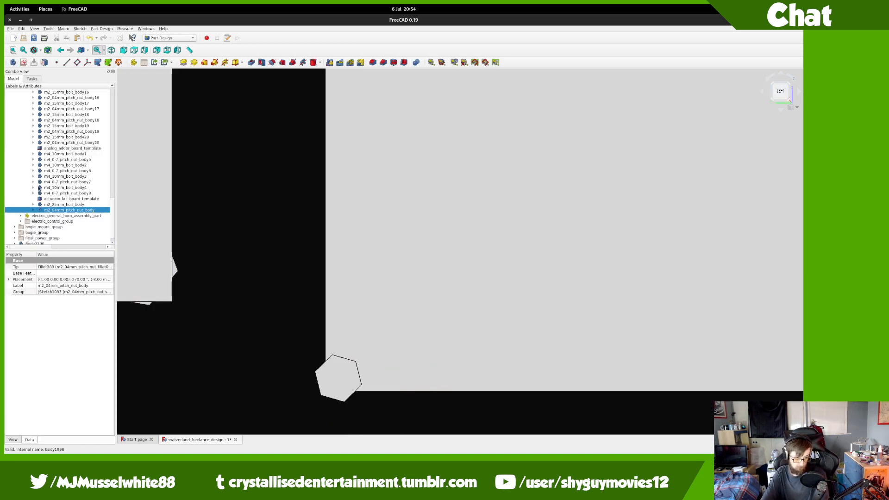
left_click(37, 233)
left_click(40, 239, "ctrl")
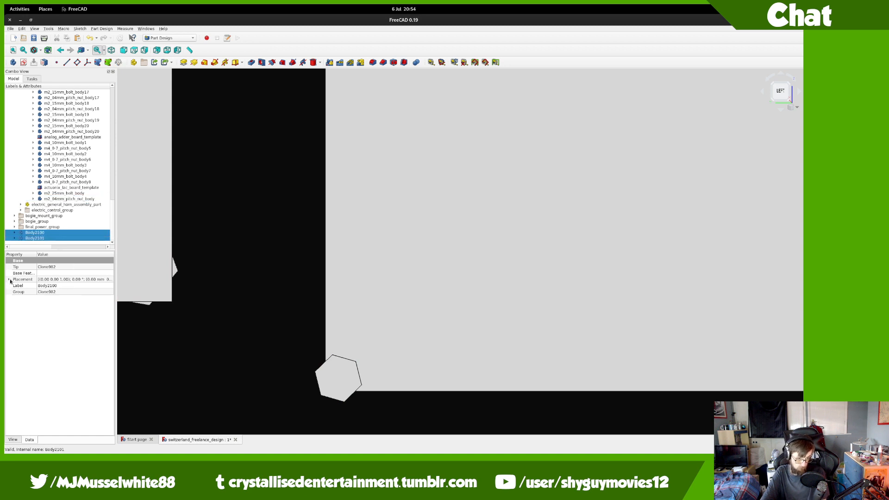
left_click(9, 280)
left_click(15, 299)
left_click(52, 305)
type("48")
key("Return")
Step: Move clones Body2100/Body2101 into the fastener group and create clones Body2102–Body2105
left_click_drag(37, 235, 70, 118)
scroll(432, 272, "down", 5)
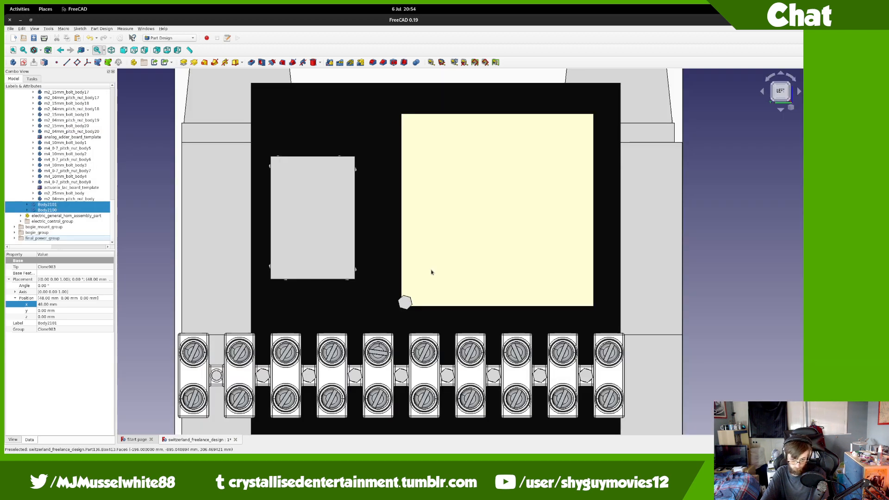
middle_click_drag(432, 272, 416, 274)
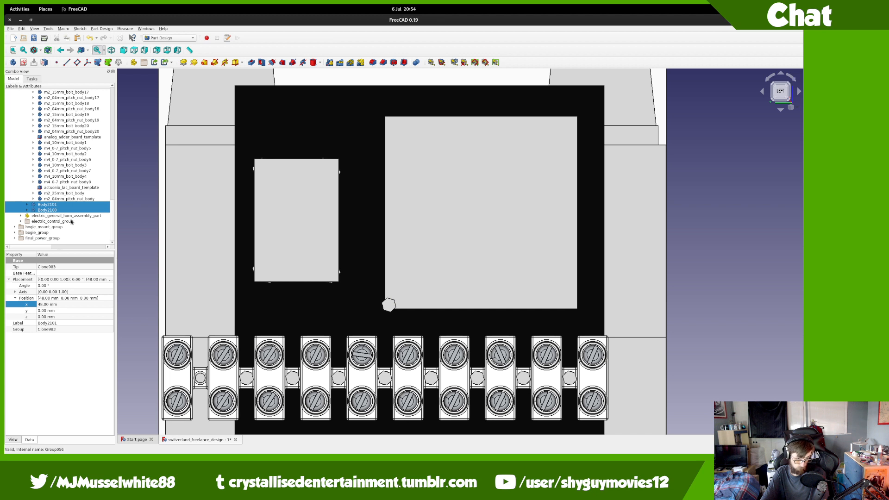
left_click_drag(62, 203, 82, 108)
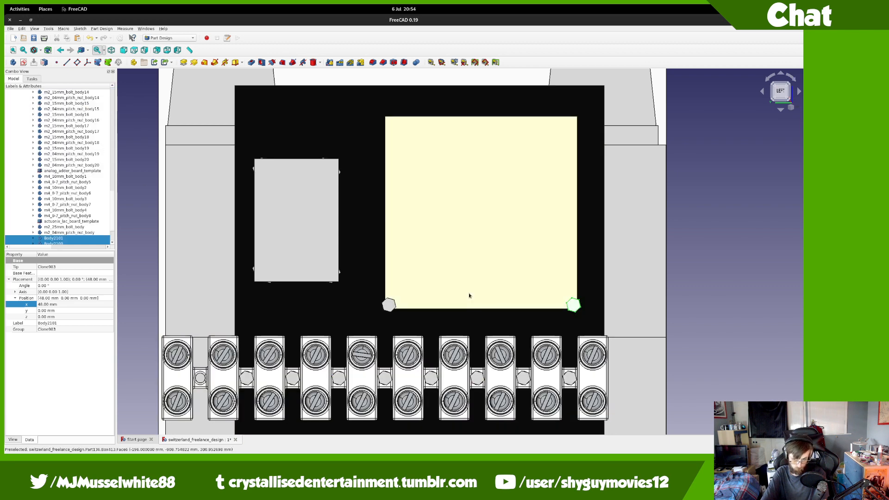
scroll(584, 301, "up", 3)
left_click(65, 227)
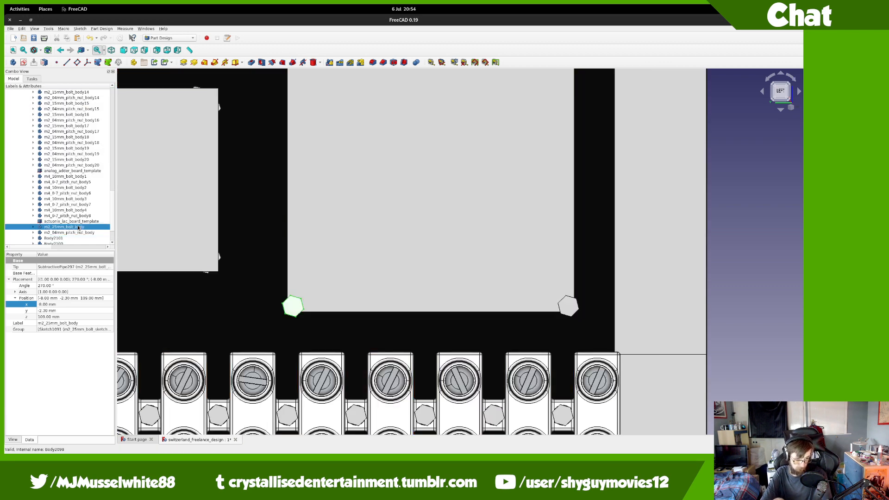
left_click(120, 62)
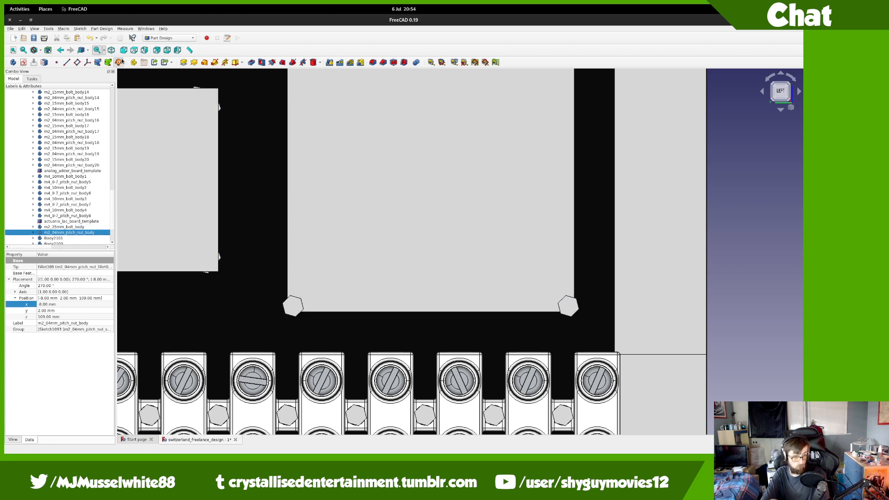
scroll(56, 195, "down", 3)
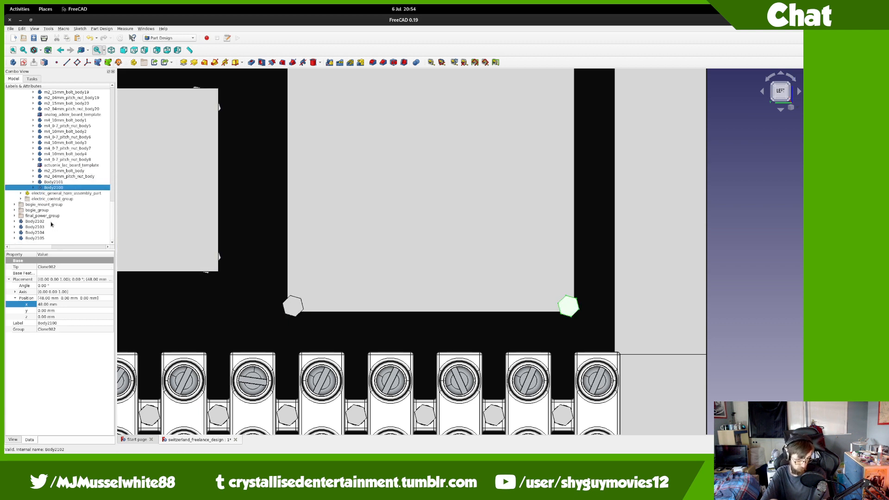
left_click(35, 221)
left_click(50, 238, "shift")
Step: Set Body2102's Placement z position to 48 mm
scroll(689, 198, "down", 6)
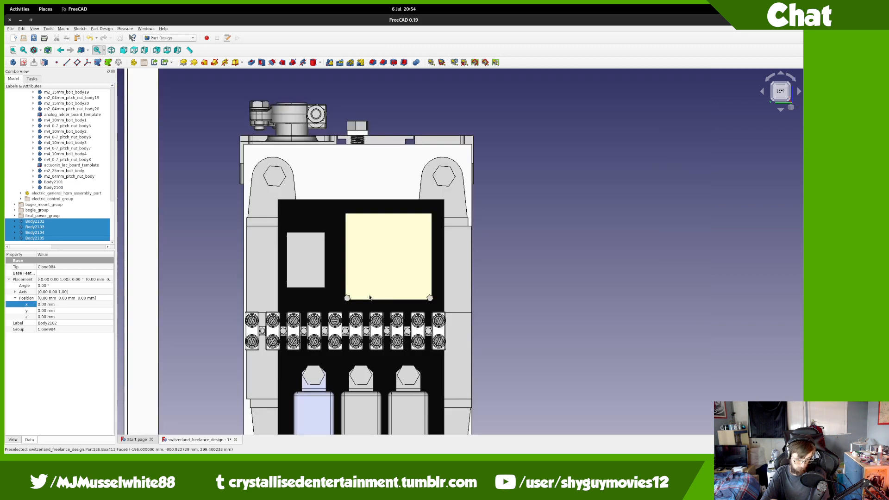
scroll(689, 197, "up", 2)
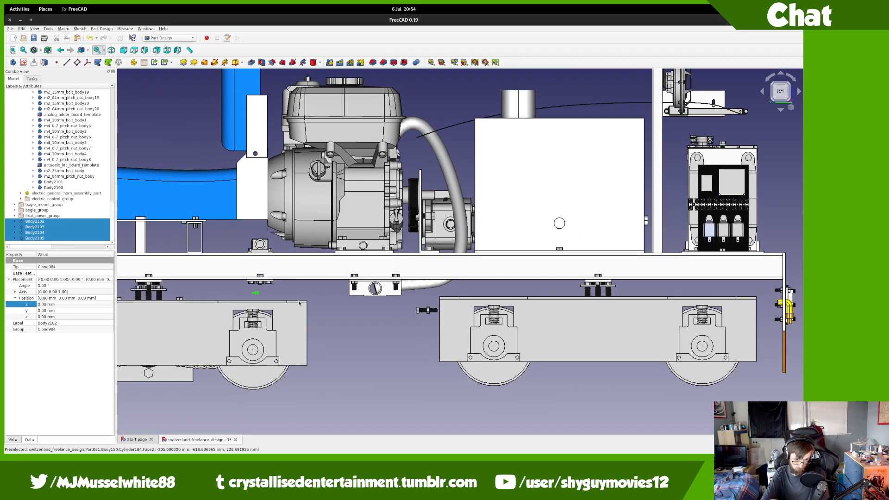
scroll(296, 280, "up", 8)
scroll(296, 280, "down", 3)
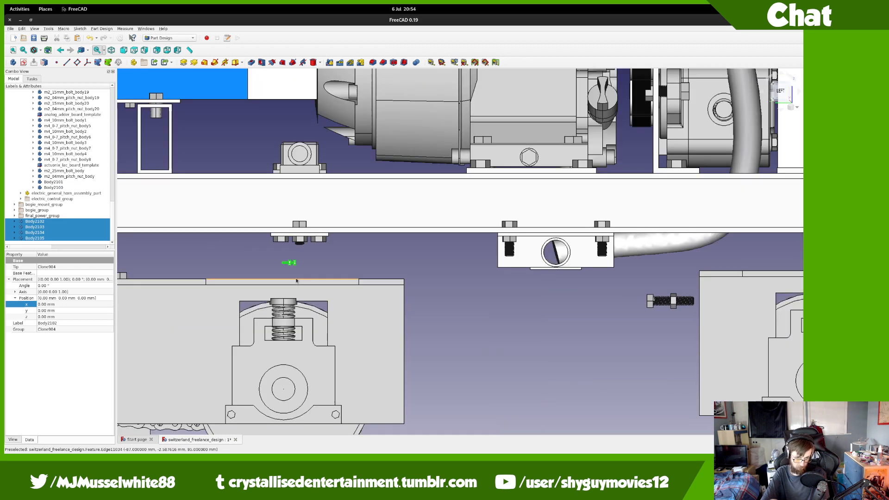
left_click(57, 285)
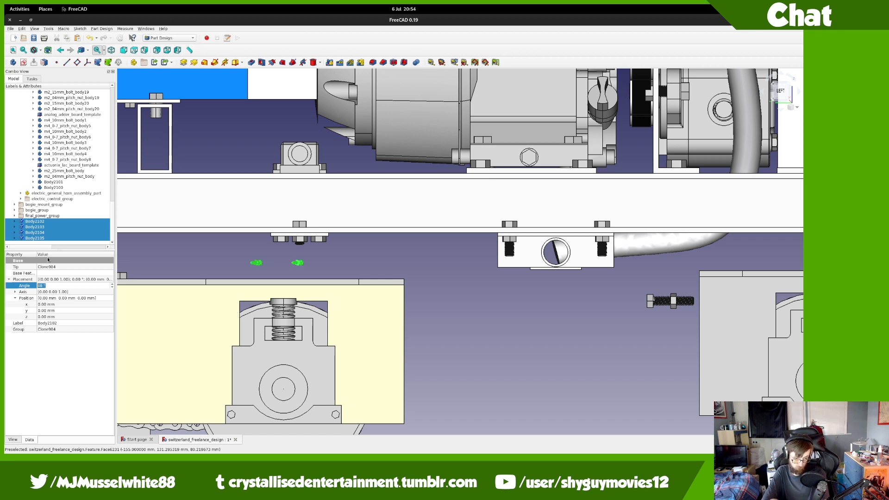
key("Tab")
key("Tab")
key("Tab")
key("Tab")
key("Tab")
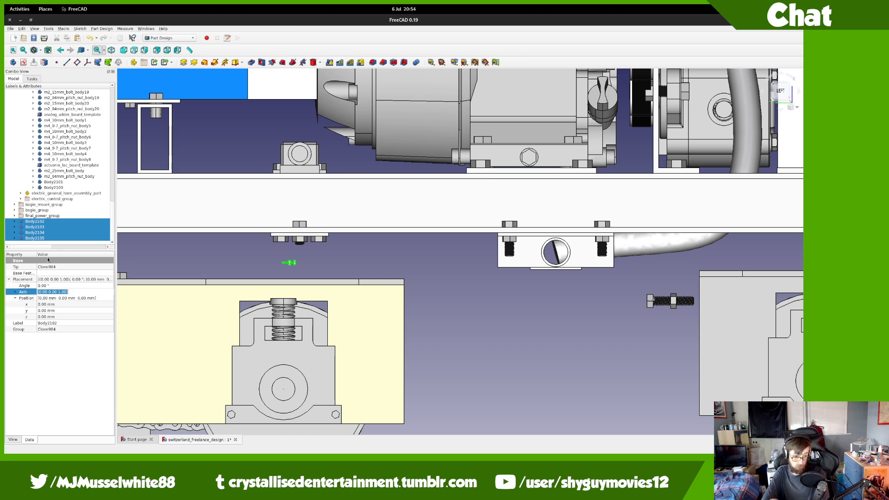
type("58")
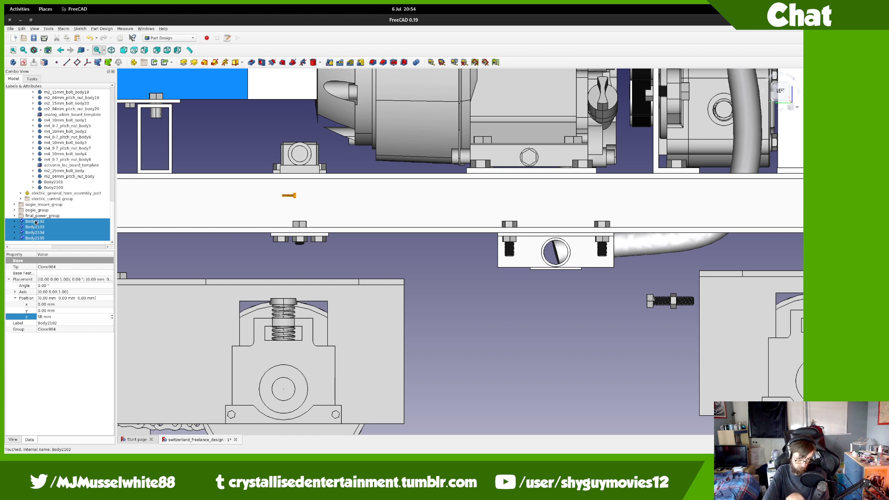
key("Return")
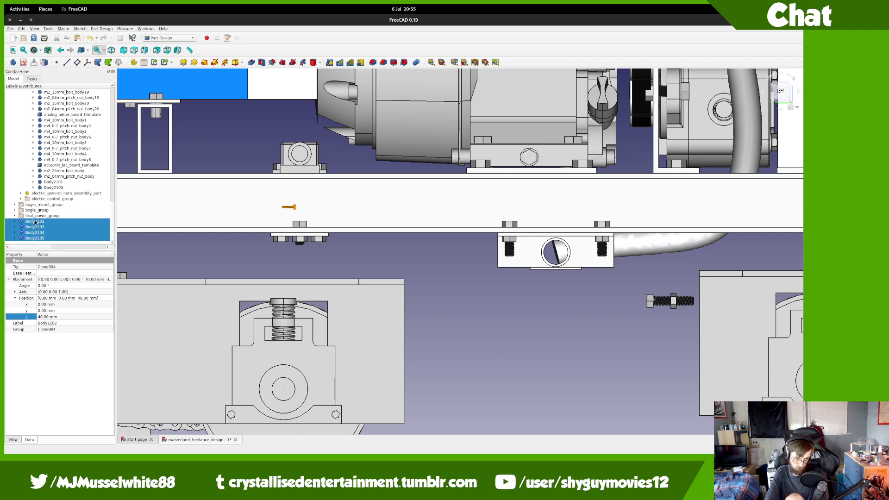
Step: Try moving Body2102–Body2105 up the tree, undo it, and reposition Body2100 instead
left_click_drag(35, 223, 66, 129)
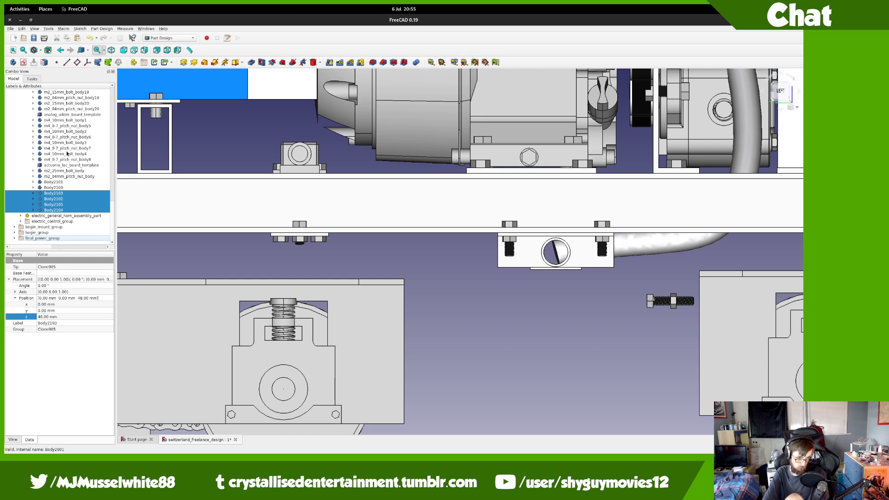
key("ctrl+z")
scroll(70, 160, "down", 10)
left_click_drag(70, 186, 68, 118)
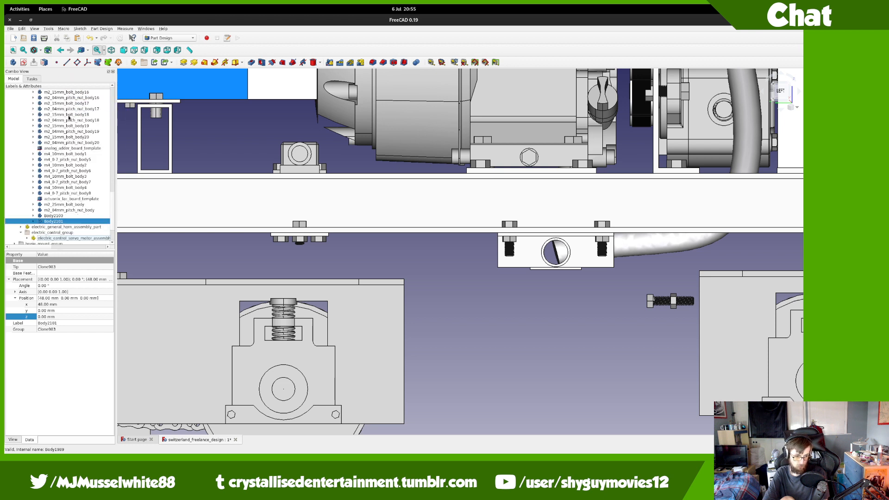
Step: Move Body2102–Body2105 into the M2 bolts' group
scroll(54, 217, "down", 2)
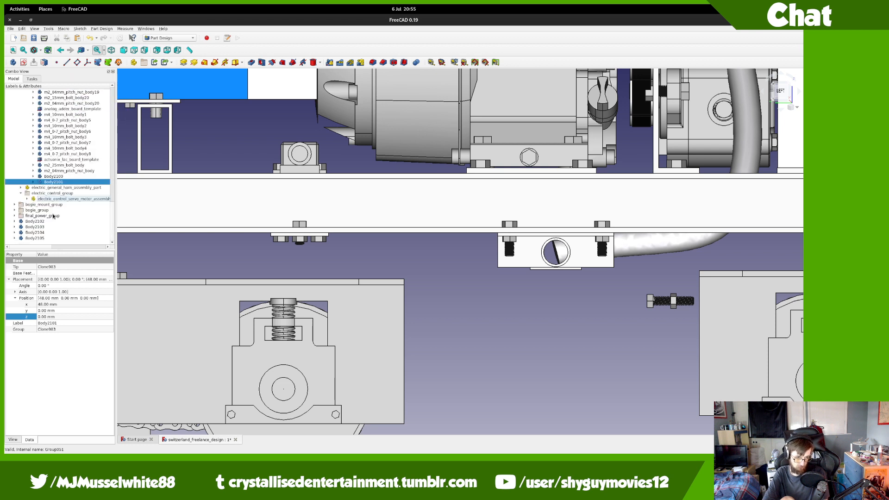
left_click(48, 239, "shift")
left_click_drag(52, 225, 58, 146)
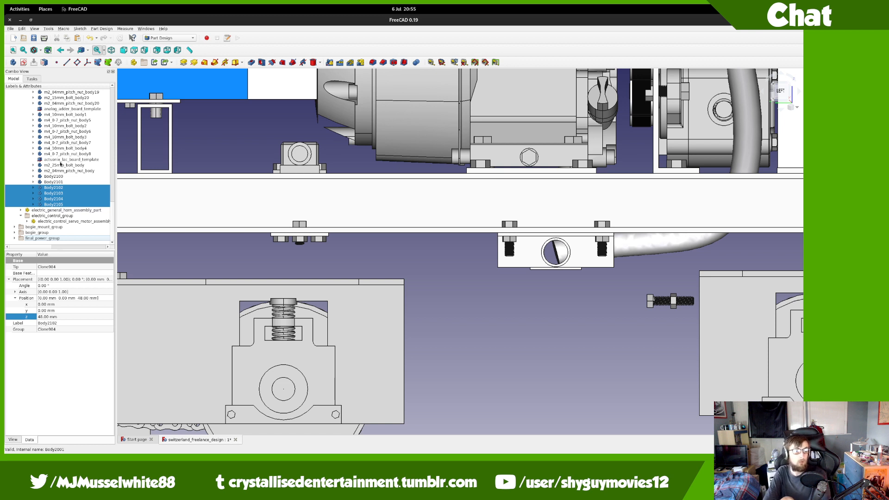
Step: Rename the bolt bodies to m2_10mm_bolt_body1 and m2_10mm_bolt_body2
left_click(59, 165)
key("BackSpace")
key("BackSpace")
type("10")
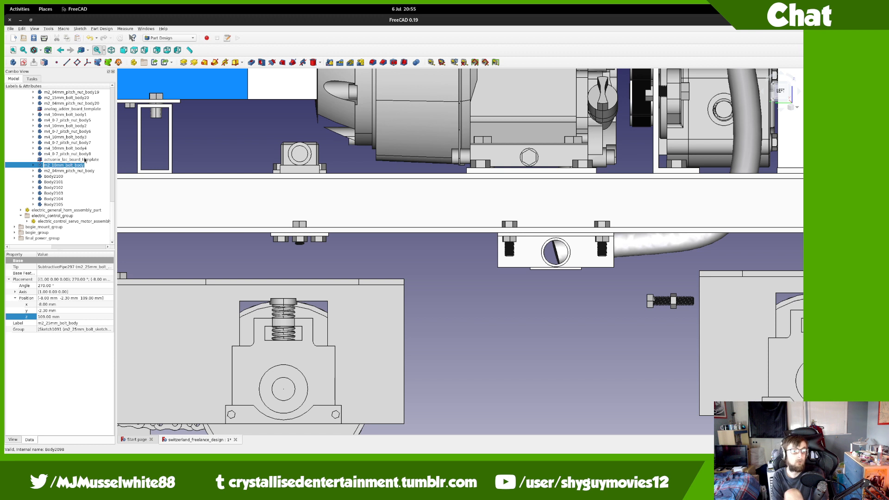
key("Return")
key("Down")
key("Down")
key("F2")
type("m2_10mm_bolt_body")
key("Return")
Step: Select Body2102 and pan the view toward the control board
key("Down")
key("Down")
middle_click_drag(484, 203, 147, 286)
mouse_move(549, 169)
middle_mouse_down()
mouse_move(386, 238)
mouse_move(47, 287)
middle_mouse_up()
scroll(527, 183, "up", 2)
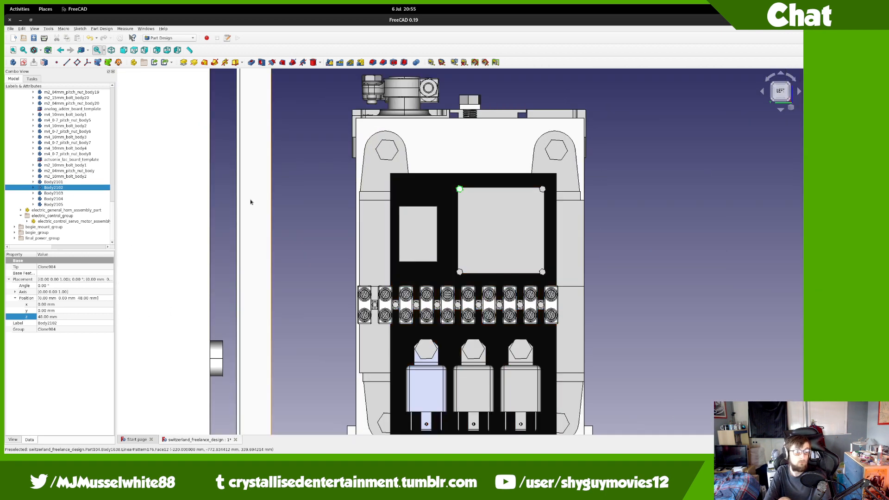
Step: Rename Body2102 to m2_10mm_bolt_body3 and move the selection to Body2104
key("F2")
scroll(99, 191, "up", 2)
type("m2_10mm_bolt_body")
type("3")
key("Return")
key("Down")
key("Down")
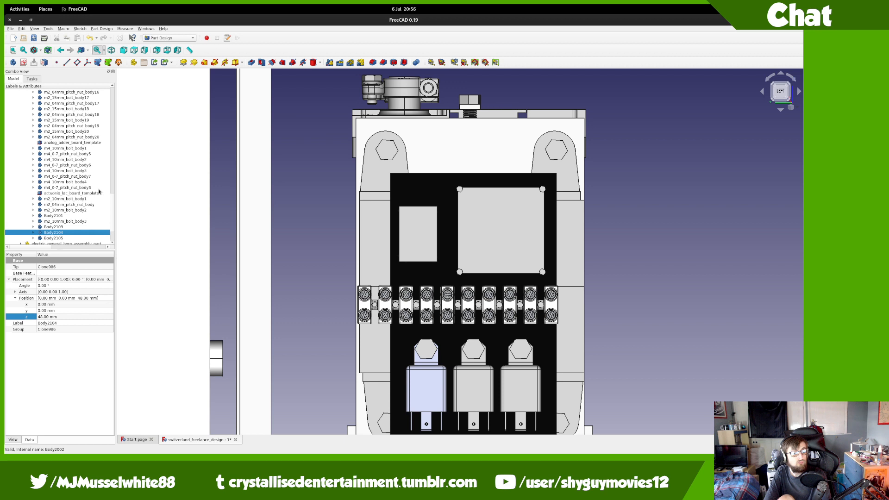
key("Down")
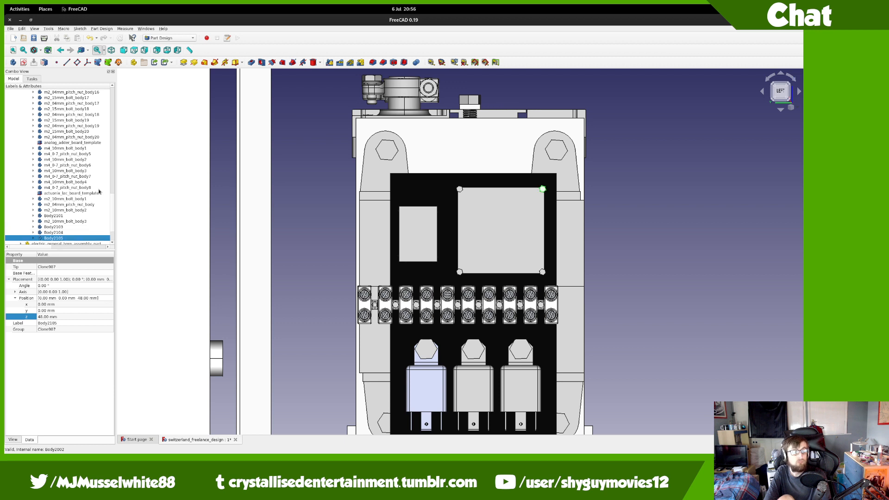
key("Up")
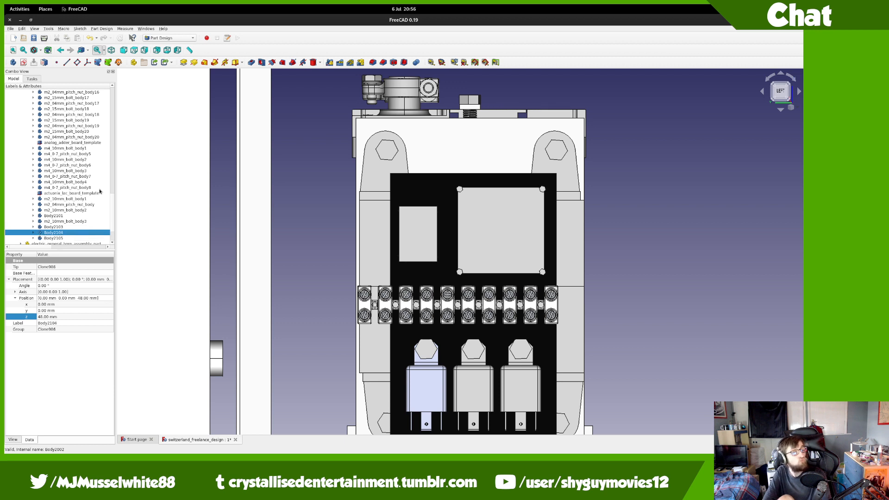
Step: Switch the draw style to Wireframe and zoom in on the bolts
left_click(40, 50)
left_click(47, 73)
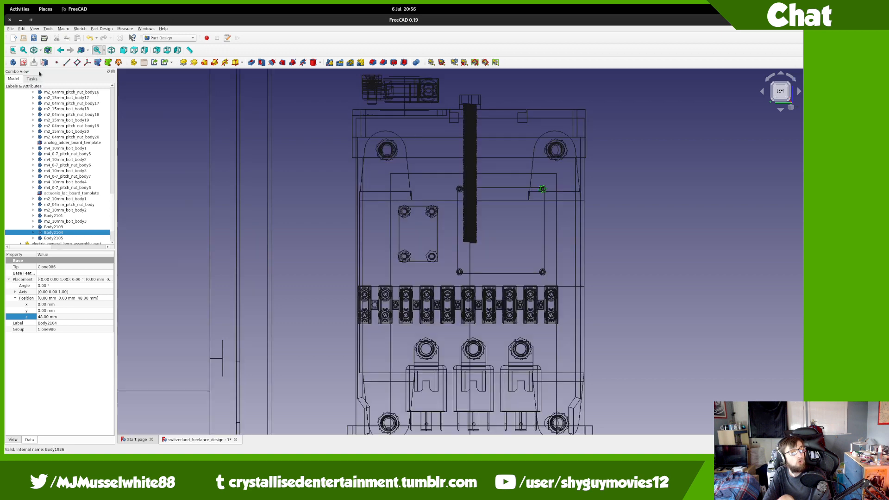
scroll(514, 232, "up", 5)
Step: Locate nuts Body2103 and Body2104 and move Body2104 to the end of the group
middle_click_drag(514, 233, 209, 164)
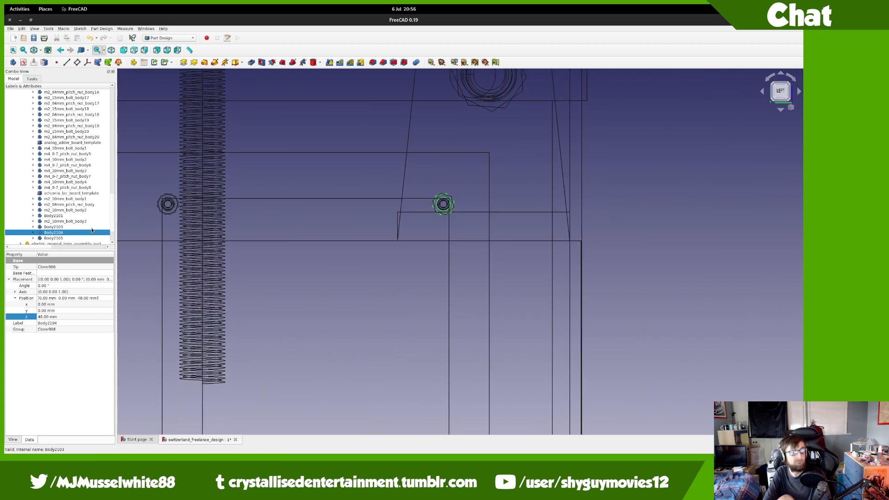
left_click(81, 228)
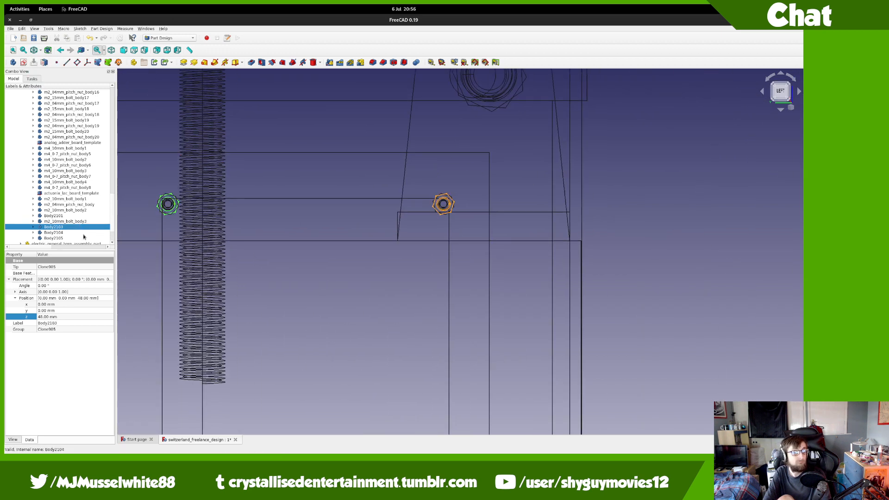
left_click(84, 233)
scroll(84, 237, "down", 1)
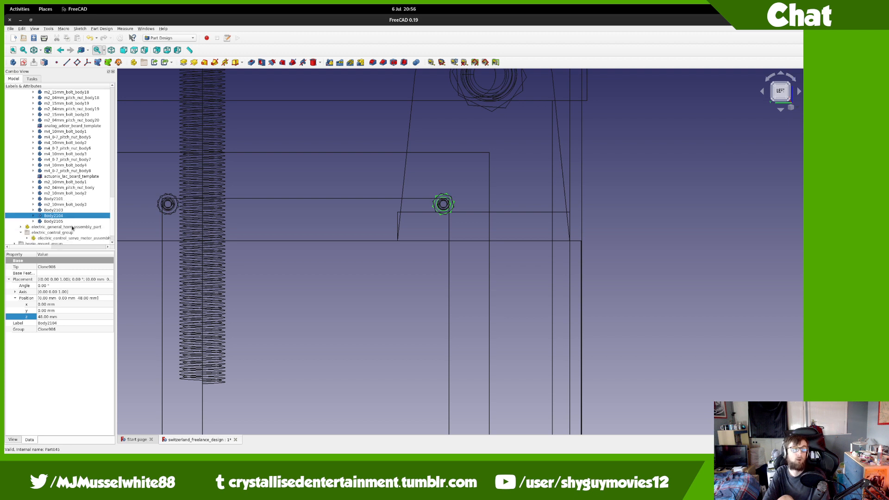
left_click_drag(69, 216, 75, 122)
scroll(77, 128, "down", 2)
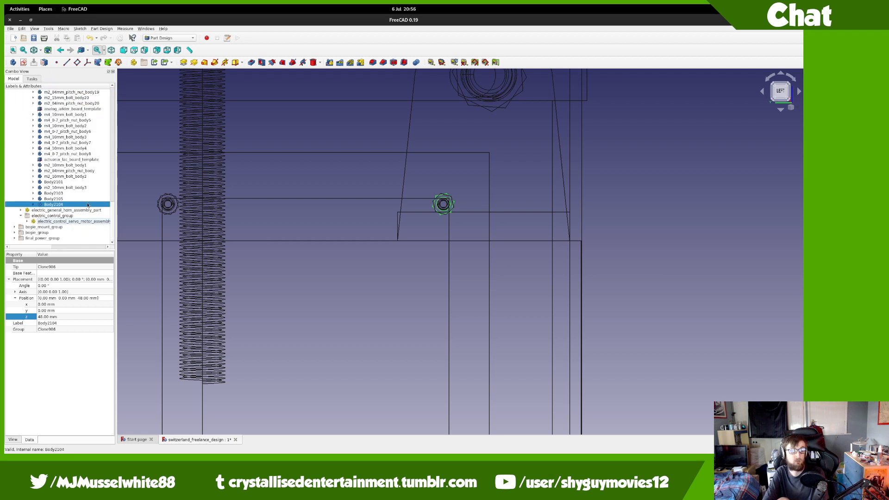
Step: Rename Body2105 to m2_10mm_bolt_body4 and the original nut to m2_04mm_pitch_nut_body021, in front view
left_click(79, 199)
type("m2_10mm_bolt_body")
key("Return")
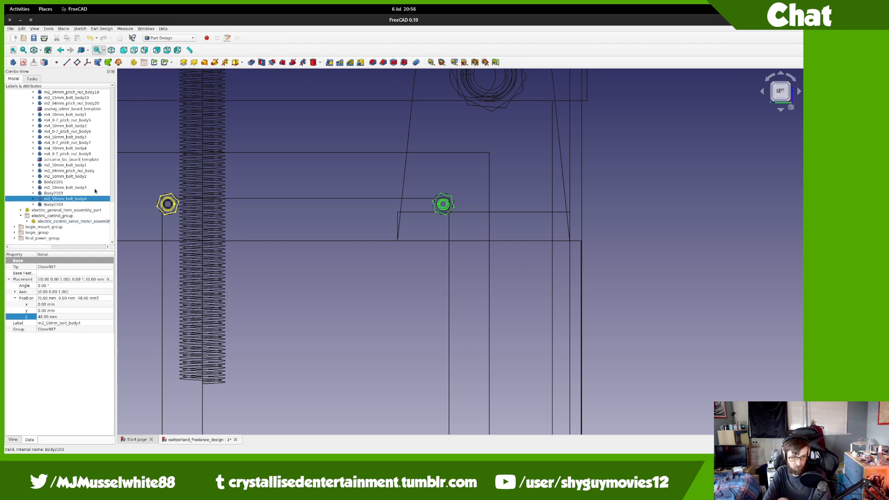
left_click(92, 171)
left_click(91, 171)
key("End")
type("021")
key("Return")
key("1")
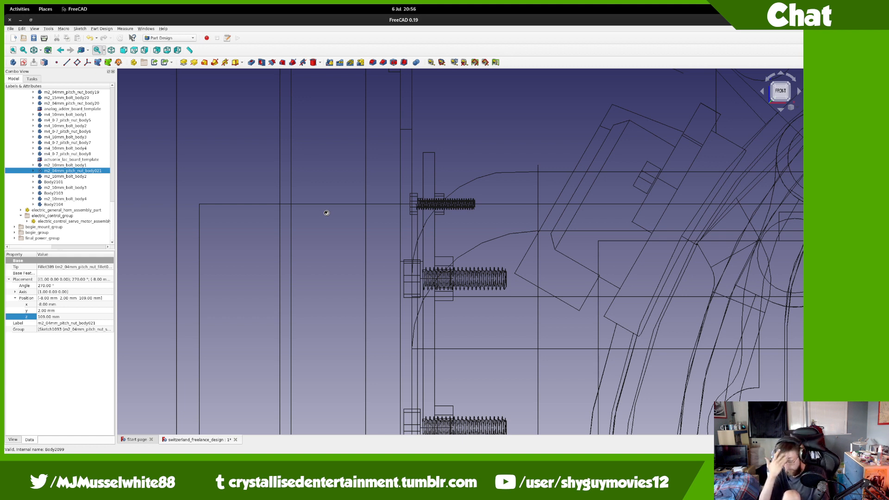
Step: Copy the m2_04mm_pitch_nut_body prefix from the first nut's name
key("F2")
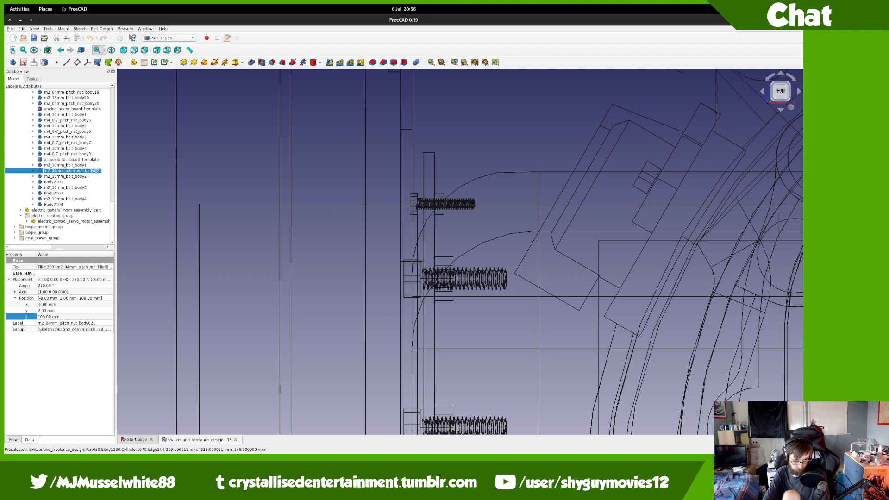
left_click(95, 171)
left_click_drag(95, 171, 18, 165)
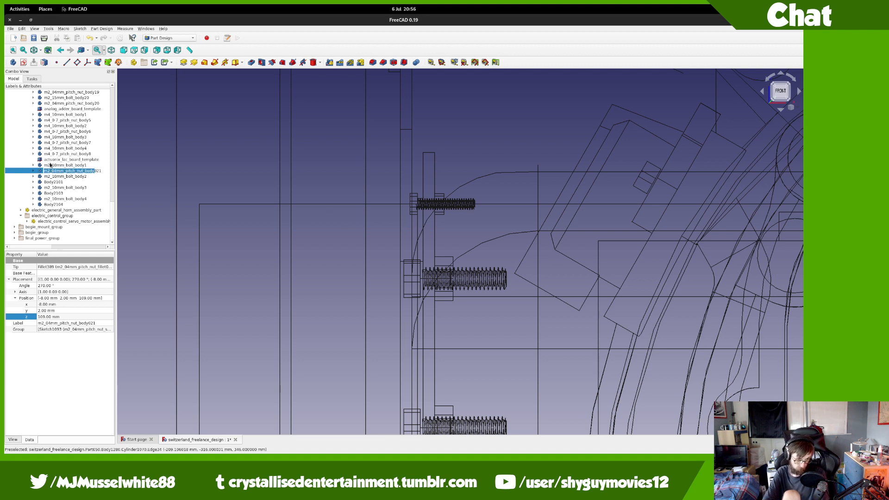
key("Right")
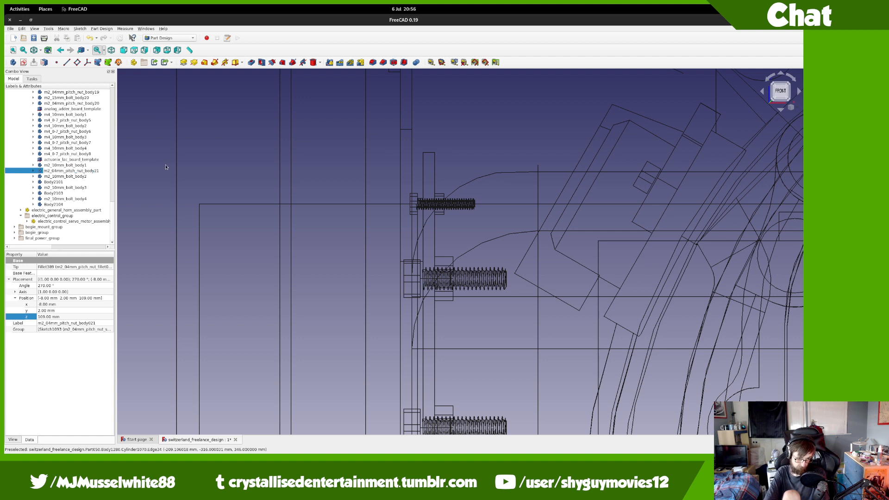
key("Return")
Step: Correct the first nut's suffix so it reads m2_04mm_pitch_nut_body21
key("F2")
key("Right")
key("BackSpace")
type("0")
key("Return")
key("2")
key("1")
key("F2")
key("ctrl+c")
key("Right")
key("BackSpace")
key("BackSpace")
key("BackSpace")
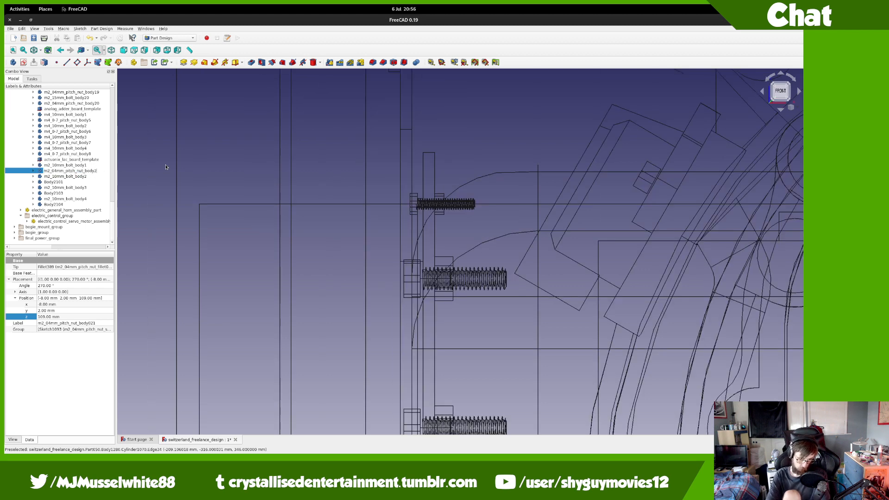
key("Return")
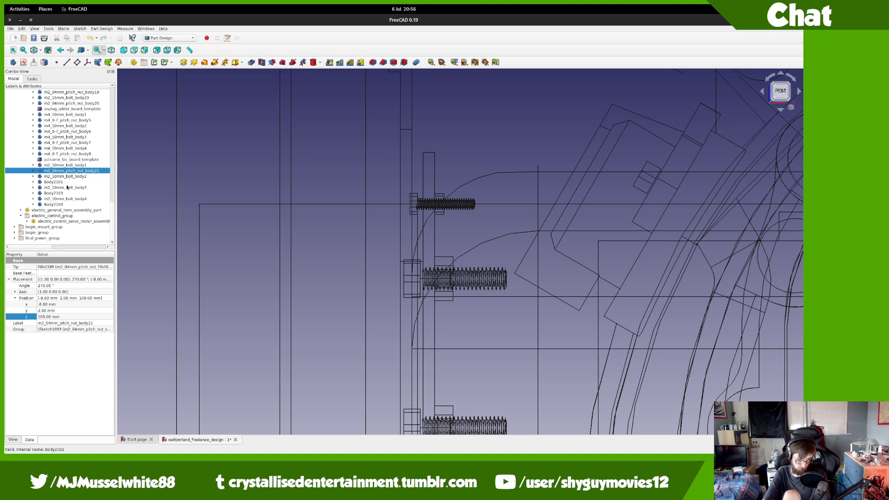
Step: Rename Body2101 to m2_04mm_pitch_nut_body22
left_click(69, 183)
key("F2")
key("ctrl+v")
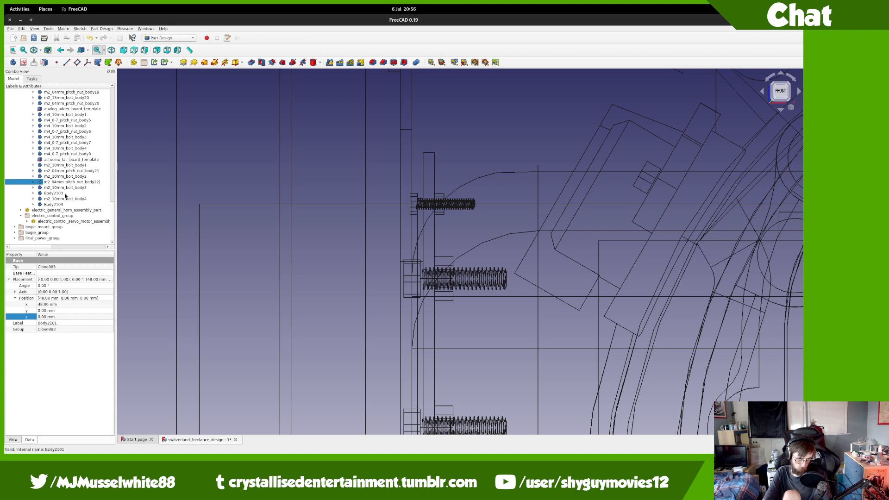
key("Return")
left_click(66, 194)
key("F2")
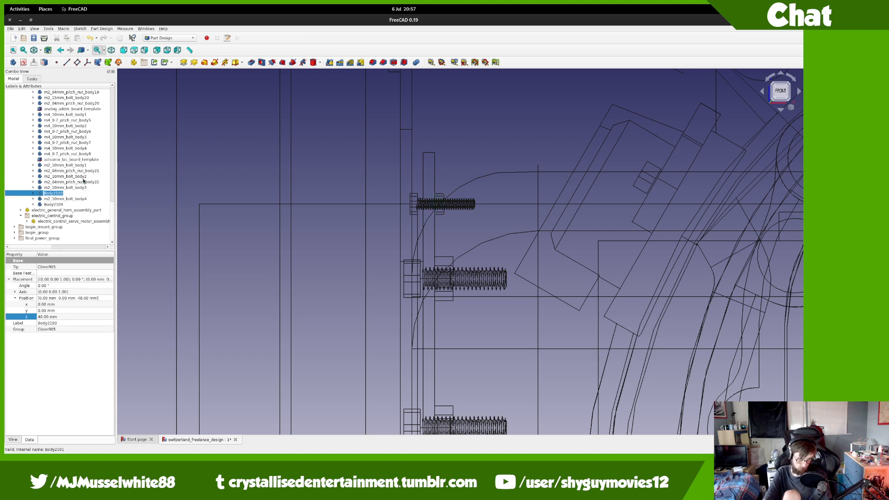
Step: Rename Body2103 and Body2104 to m2_04mm_pitch_nut_body23 and m2_04mm_pitch_nut_body24
left_click(83, 182)
key("F2")
left_click_drag(94, 182, 41, 182)
key("ctrl+c")
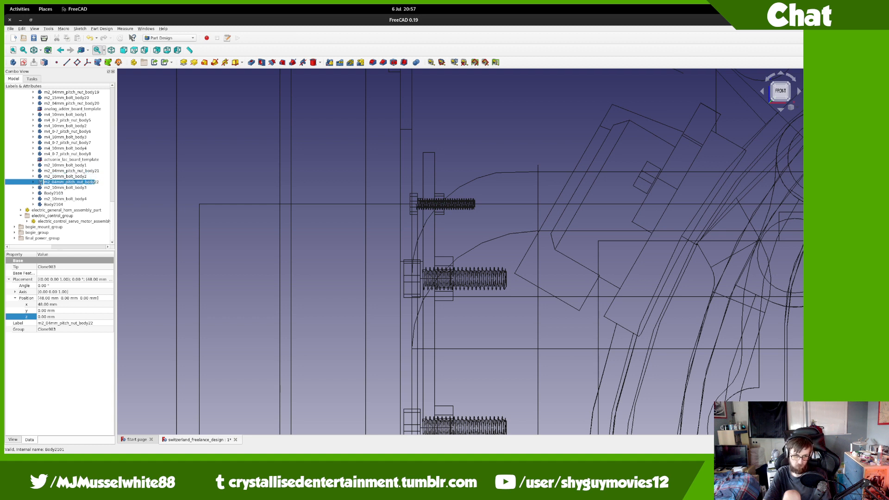
left_click(59, 193)
key("F2")
key("ctrl+v")
left_click(69, 205)
key("F2")
key("ctrl+v")
key("Return")
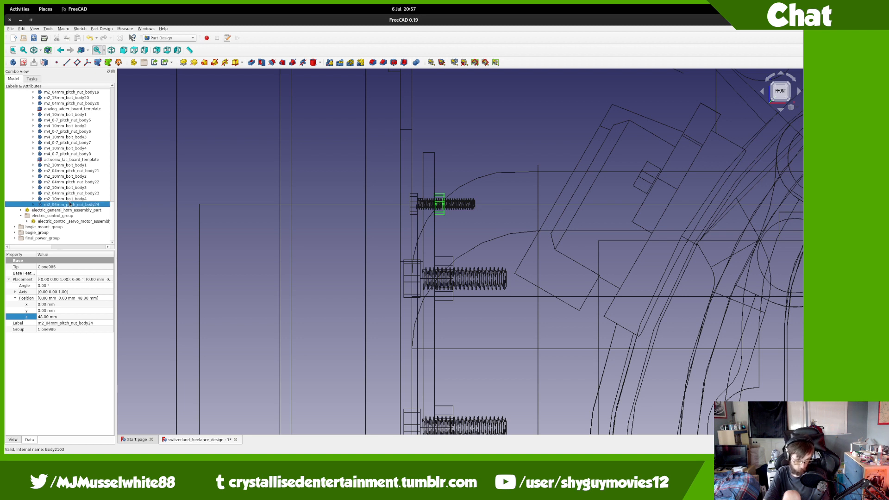
scroll(72, 139, "up", 10)
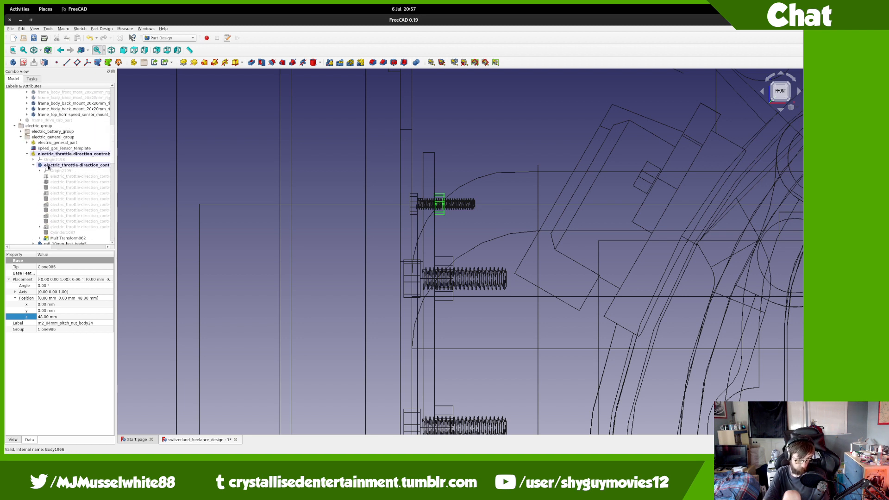
Step: Copy the throttle-direction controls panel body's name prefix
left_click(72, 165)
left_click_drag(23, 247, 44, 244)
key("F2")
left_click(71, 165)
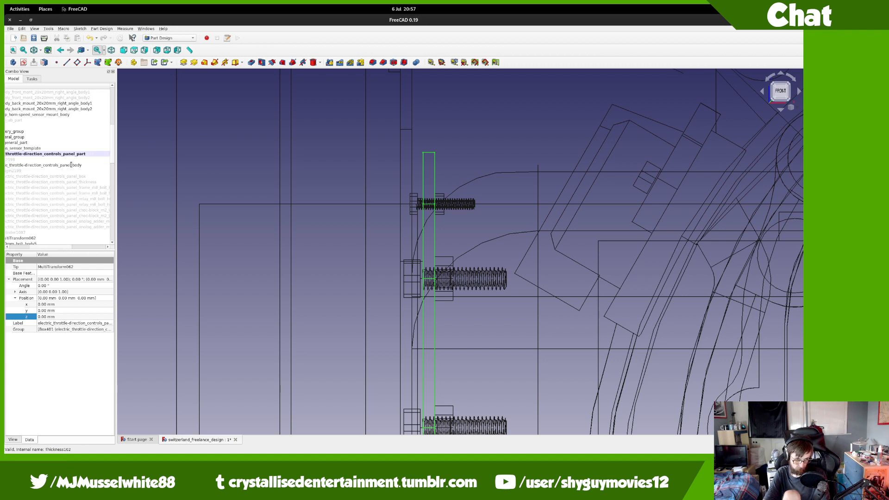
key("shift+Home")
key("ctrl+c")
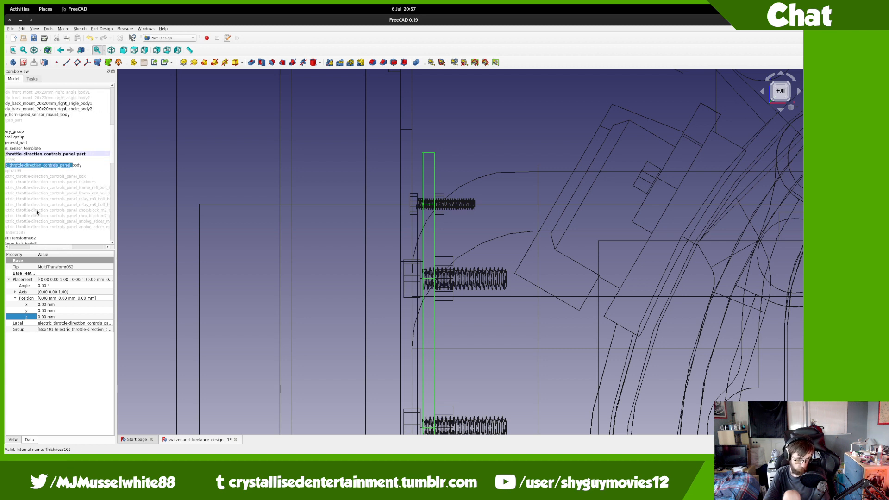
Step: Rename the Cylinder1087 bolt-hole feature to the panel prefix plus lac_board
left_click(39, 232)
key("F2")
key("ctrl+v")
type("LA")
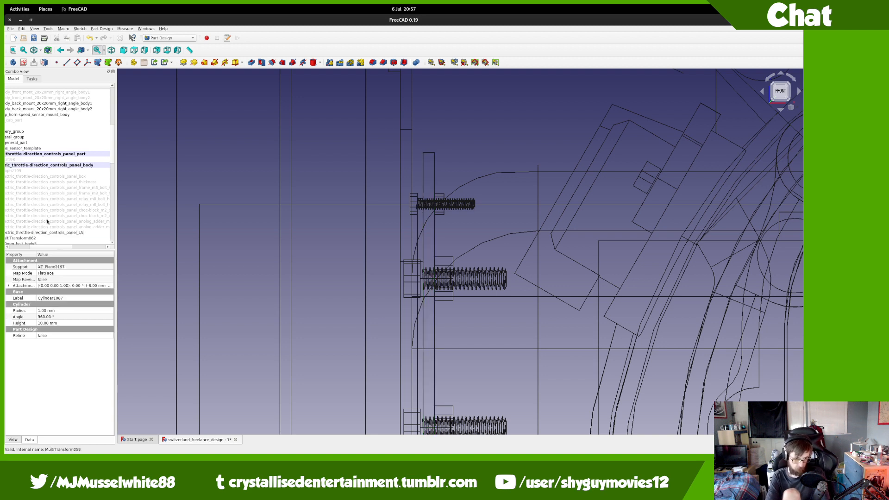
key("BackSpace")
type("ac_board_m2_bc")
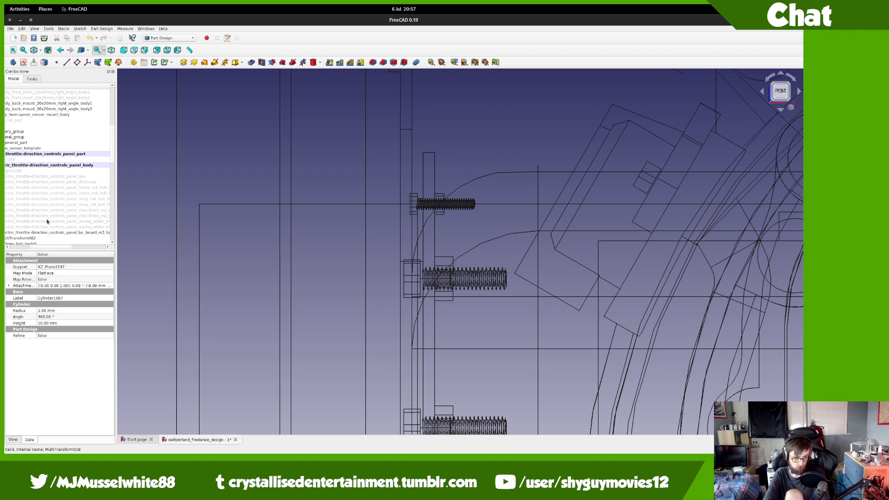
key("Return")
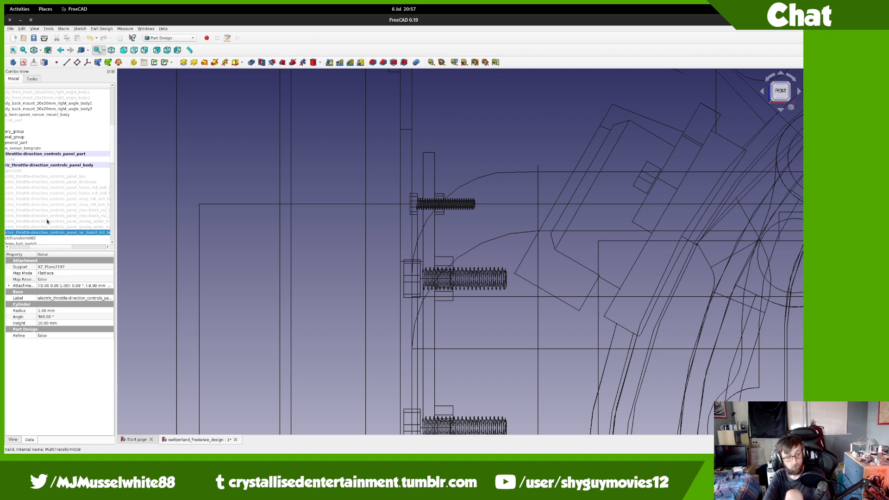
Step: Rename MultiTransform062 with the same panel lac_board name
key("Down")
key("F2")
key("ctrl+v")
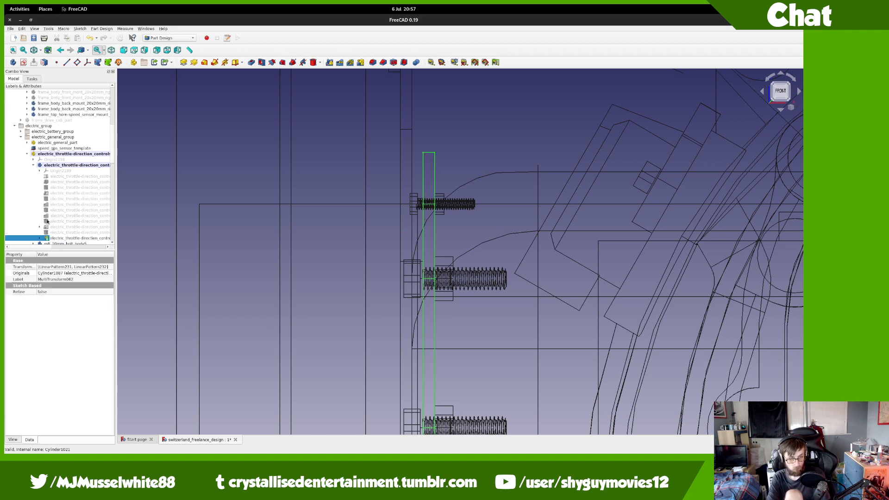
key("Return")
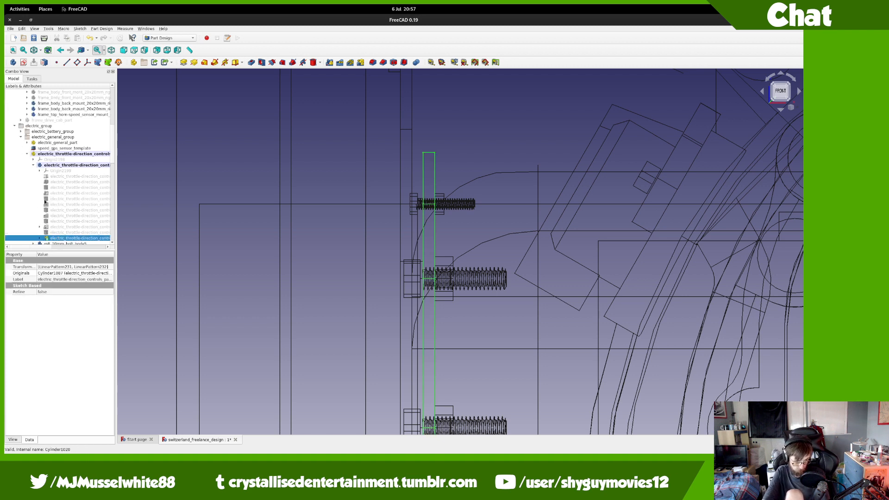
Step: Set the panel body's display material to Steel
double_click(60, 166)
key("ctrl+d")
left_click(52, 135)
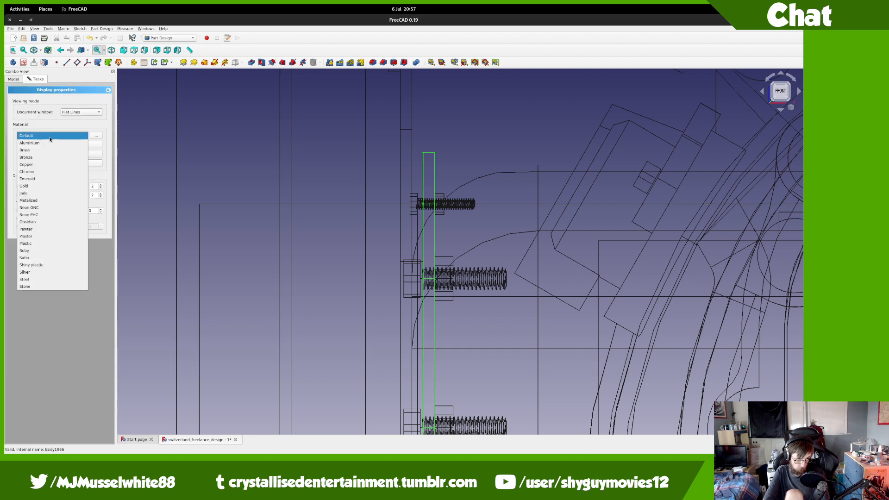
left_click(35, 278)
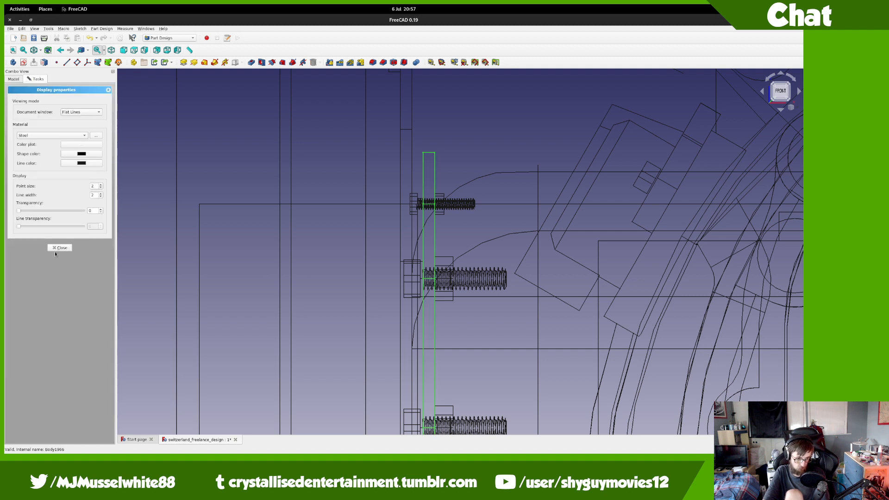
left_click(58, 248)
Step: Close the sensor template's edit panel and collapse the throttle-direction controls part
left_click(39, 148)
double_click(38, 150)
left_click(52, 93)
left_click(50, 156)
double_click(50, 158)
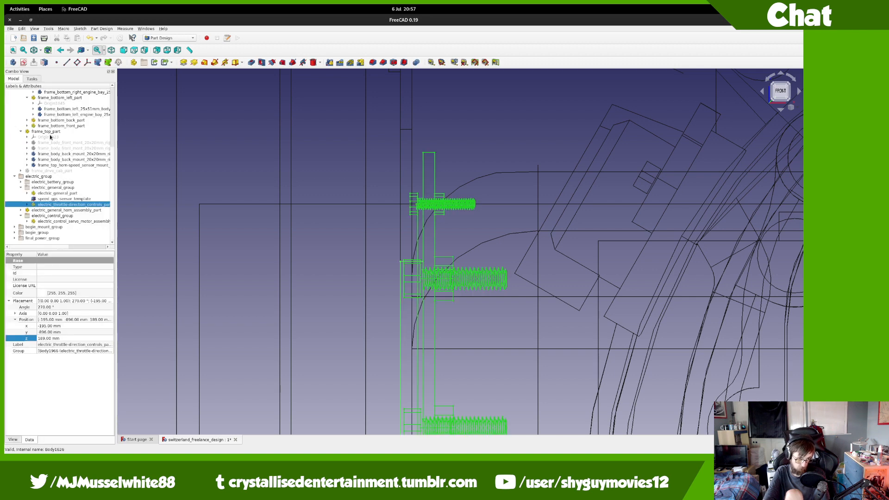
Step: Switch the draw style back to As is and turn the view away from the front
left_click(41, 51)
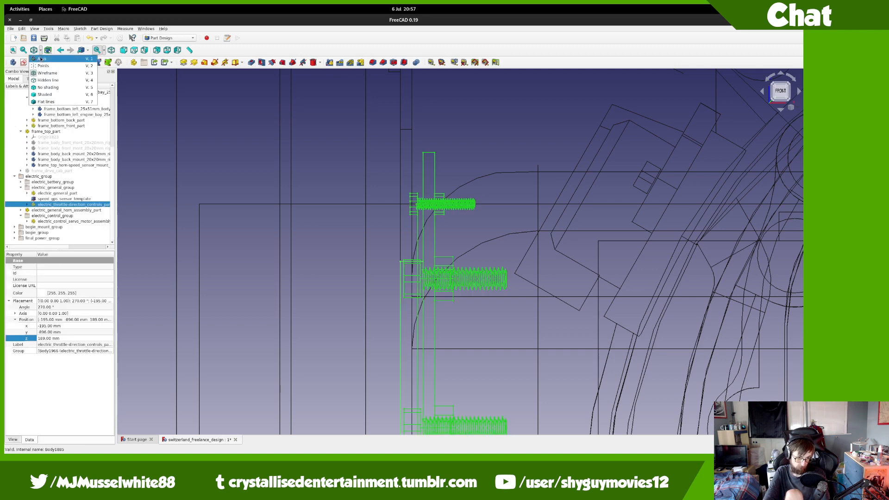
left_click(46, 57)
middle_click_drag(276, 253, 390, 273)
scroll(391, 274, "down", 9)
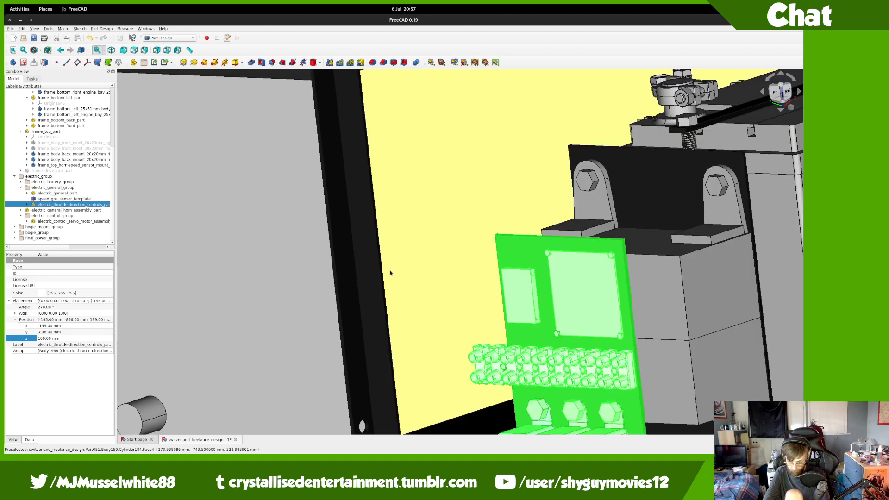
left_click(721, 214)
middle_click_drag(721, 214, 745, 170)
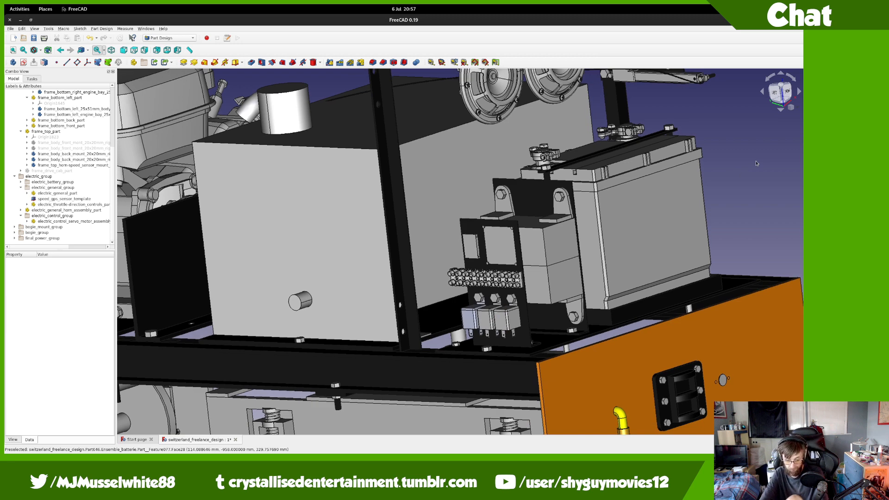
Step: Orbit and zoom around the locomotive to inspect the mounted LAC board
scroll(598, 154, "down", 5)
scroll(598, 154, "up", 3)
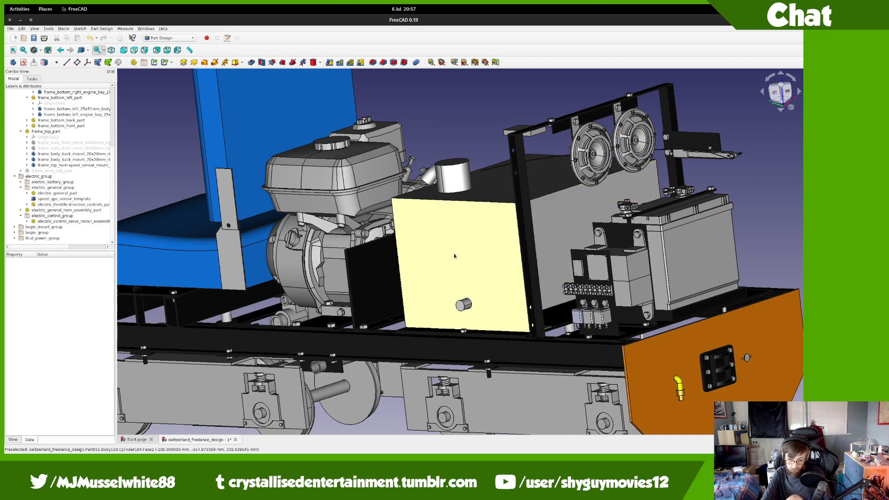
middle_click_drag(449, 234, 655, 299)
scroll(522, 244, "down", 2)
scroll(655, 299, "down", 2)
scroll(656, 299, "up", 2)
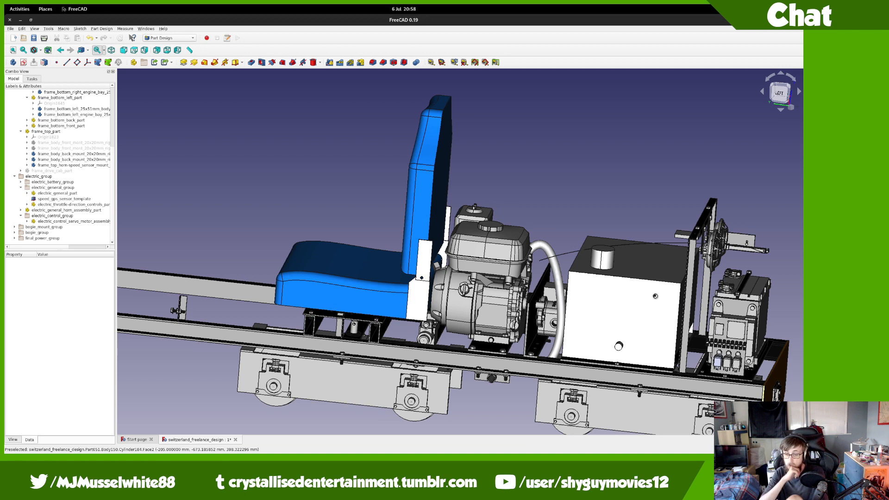
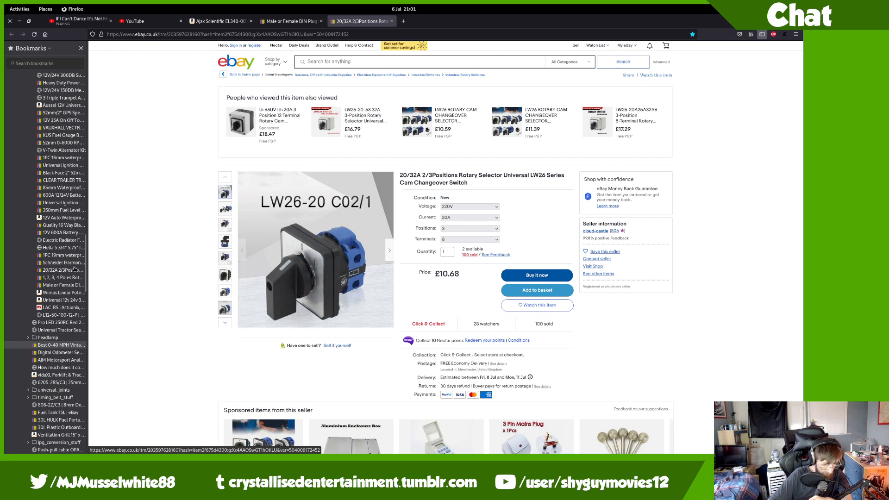
Step: Filter the Bookmarks sidebar by '85' to list only the 85mm GPS speedometer entries
scroll(70, 260, "up", 4)
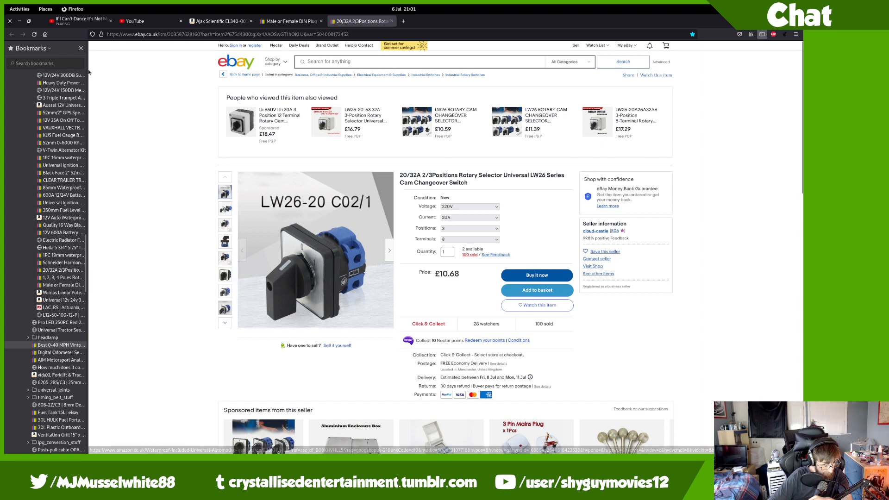
scroll(39, 204, "up", 4)
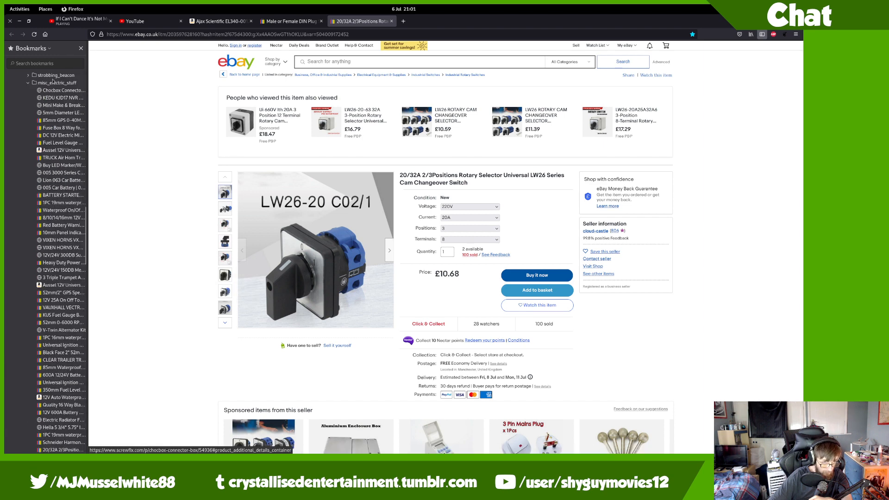
left_click(43, 66)
type("85mm")
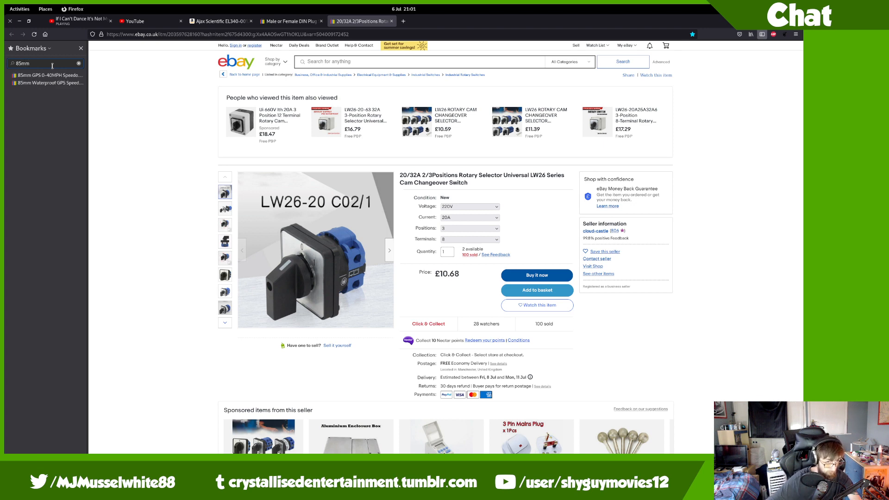
Step: Open the 85mm waterproof GPS speedometer bookmark in a new tab and search eBay for '85mm digital techometer'
middle_click(46, 83)
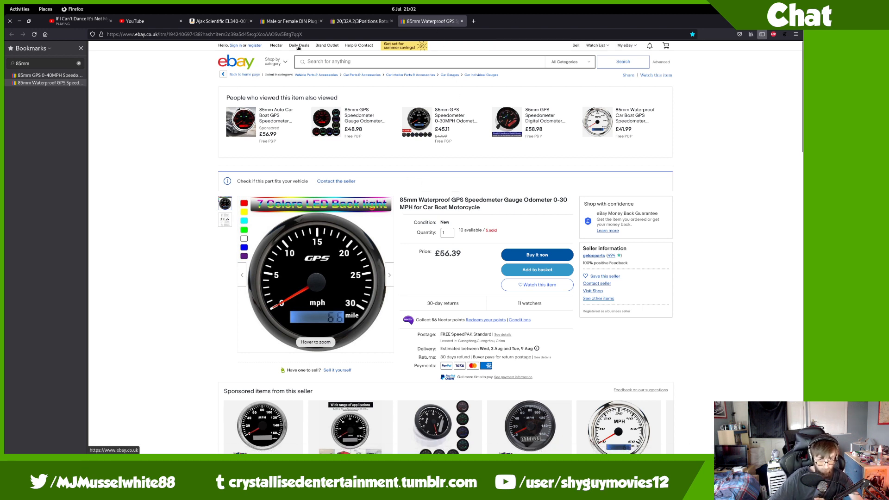
middle_click(241, 61)
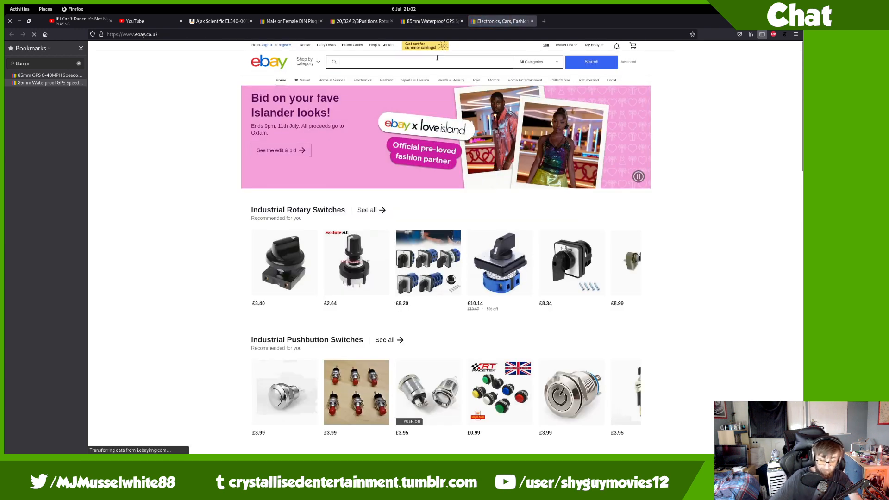
type("85mm di")
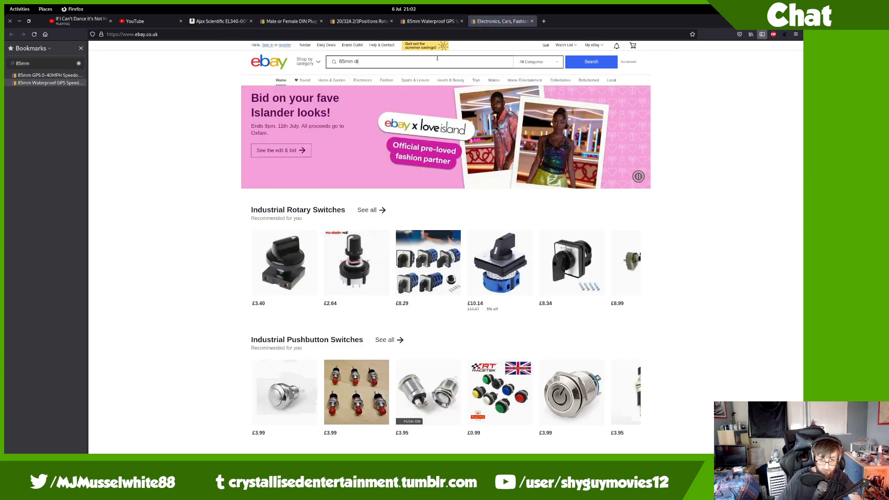
type("gital")
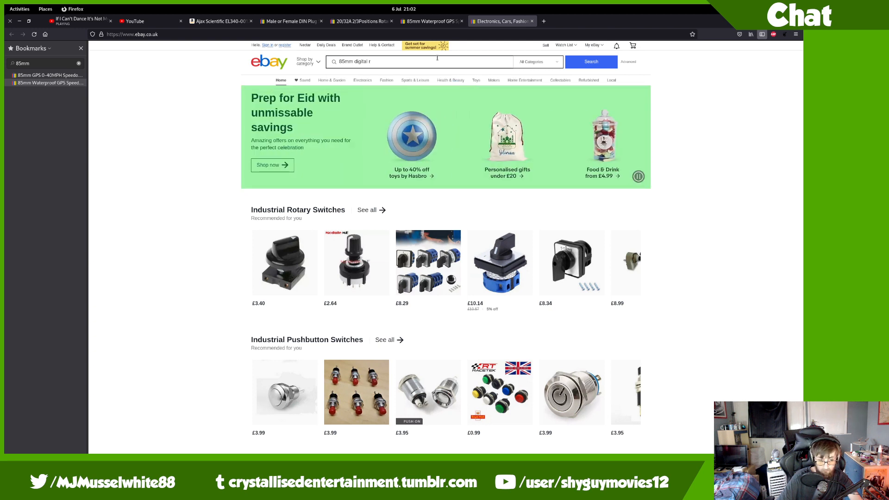
type("techometer")
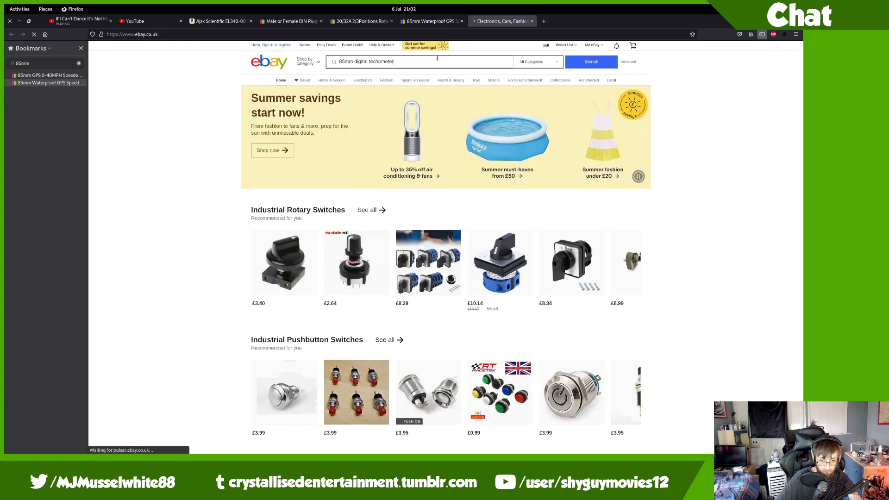
key("Return")
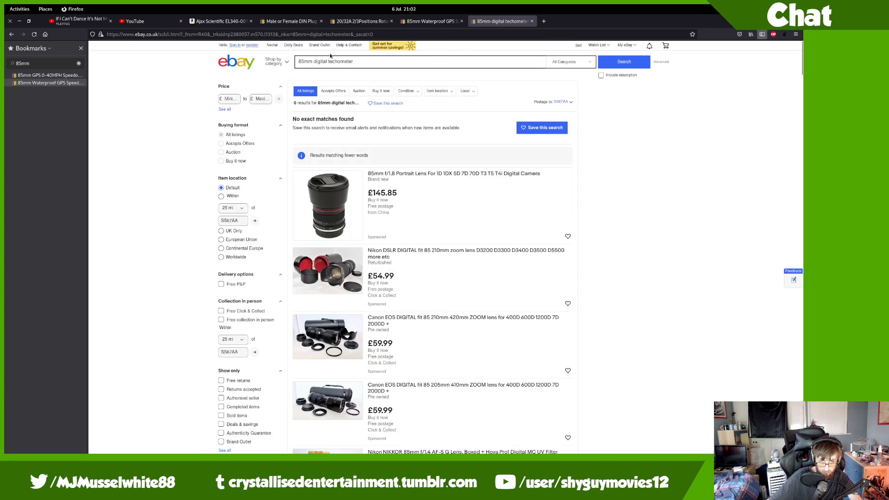
Step: Drop 'digital' from the query, search '85mm techometer' and browse the results
double_click(315, 61)
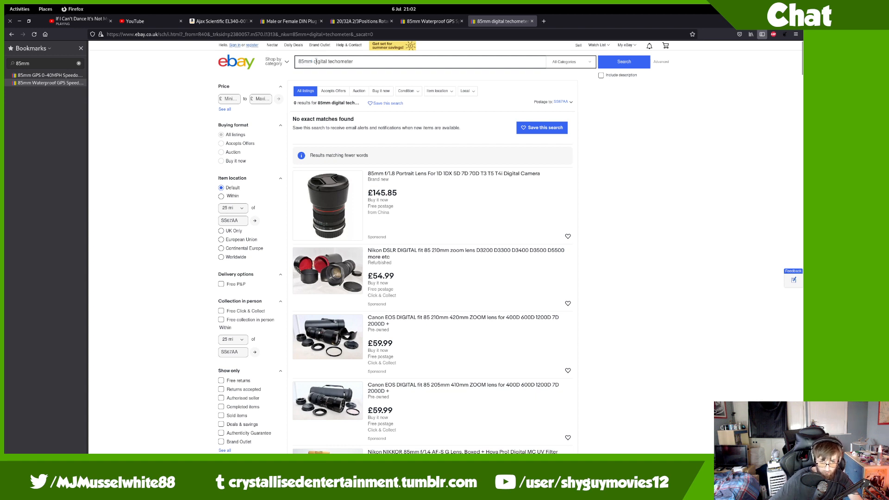
double_click(317, 61)
key("BackSpace")
key("BackSpace")
key("Return")
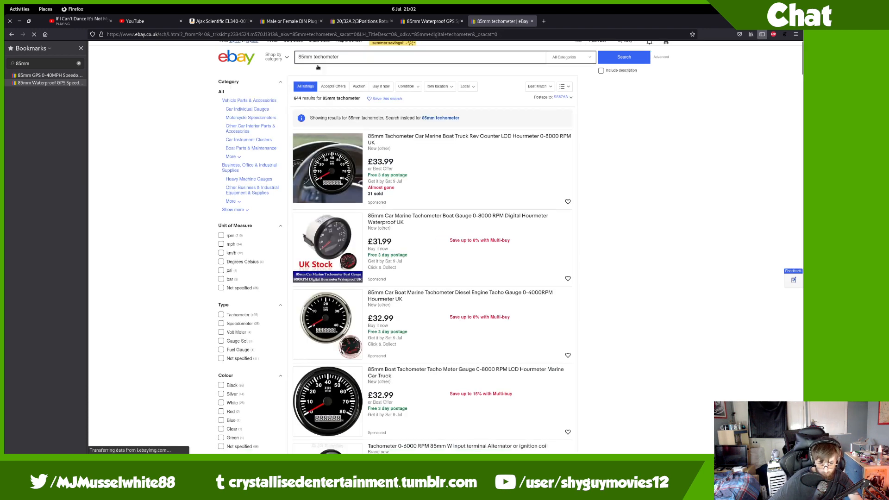
scroll(327, 80, "down", 4)
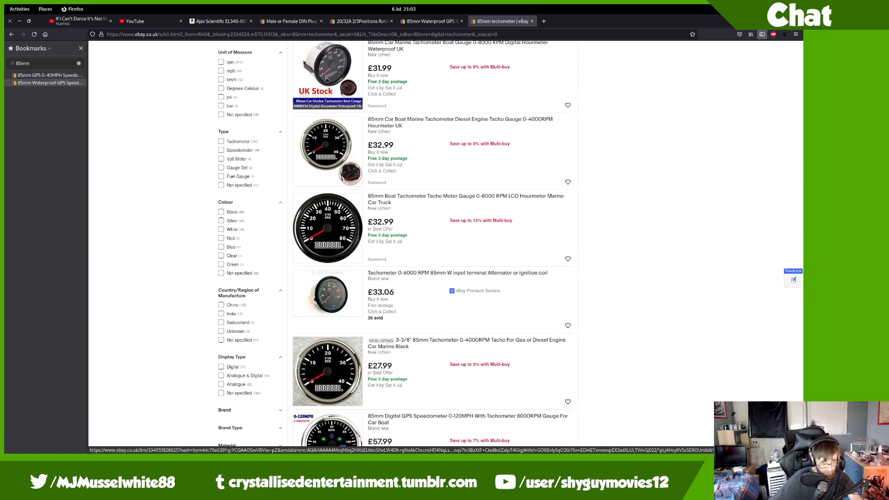
scroll(327, 80, "down", 9)
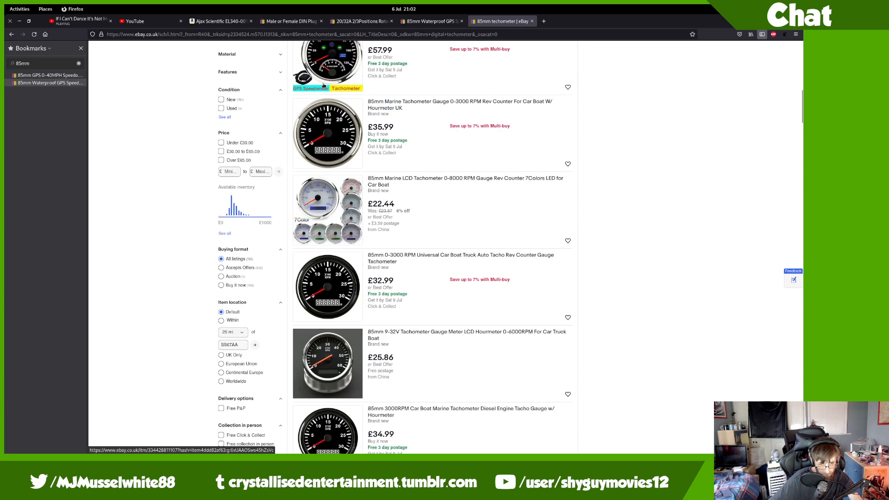
scroll(324, 85, "down", 18)
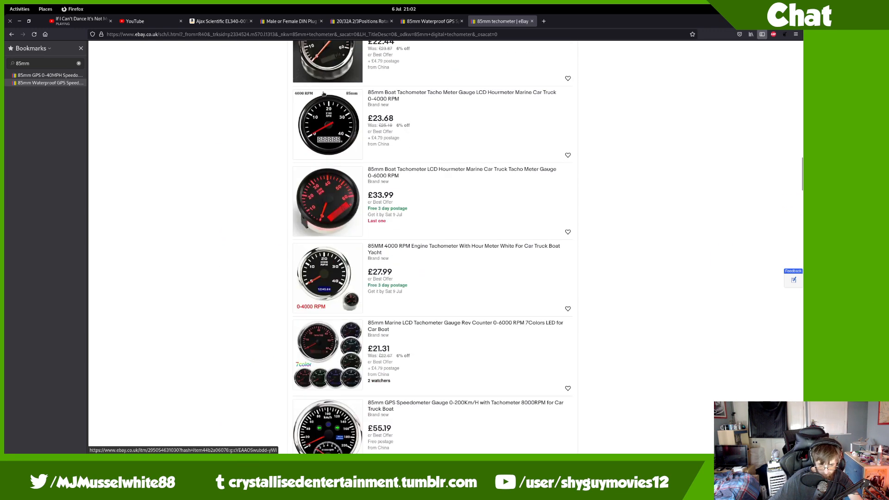
scroll(323, 94, "down", 14)
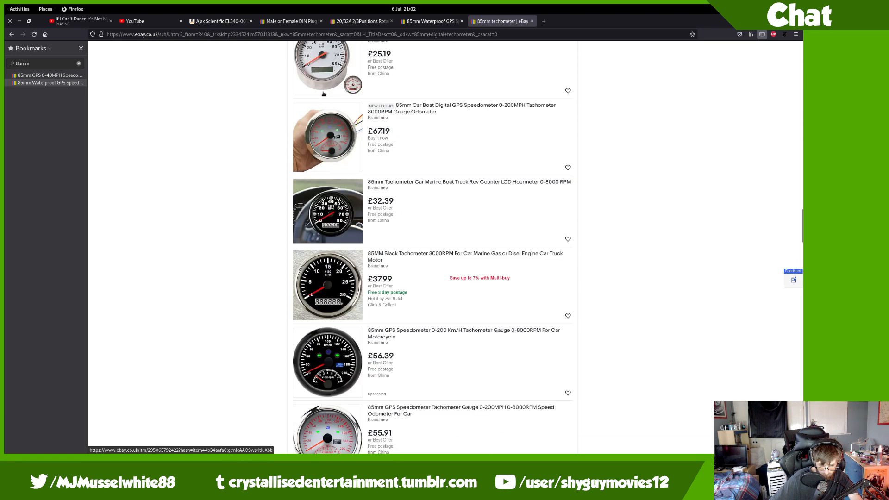
key("Home")
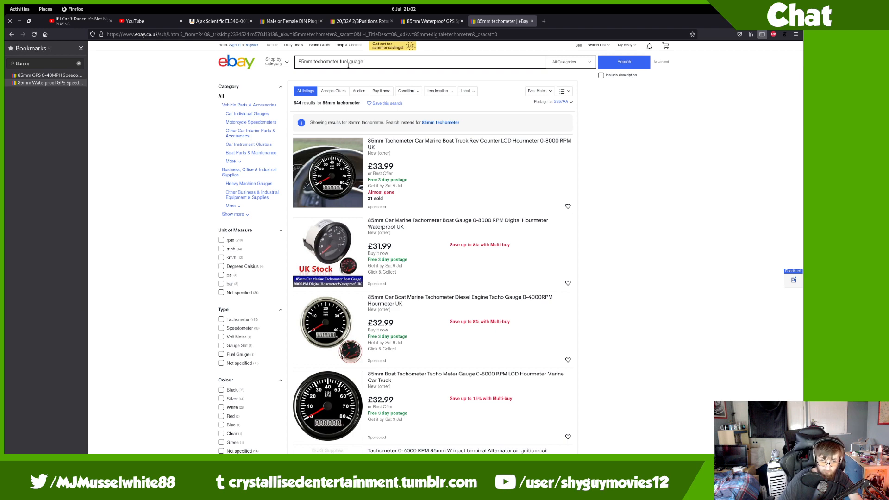
Step: Search '85mm techometer fuel guage' and open the 1959 Porsche 356a gauges listing in a new tab
key("Return")
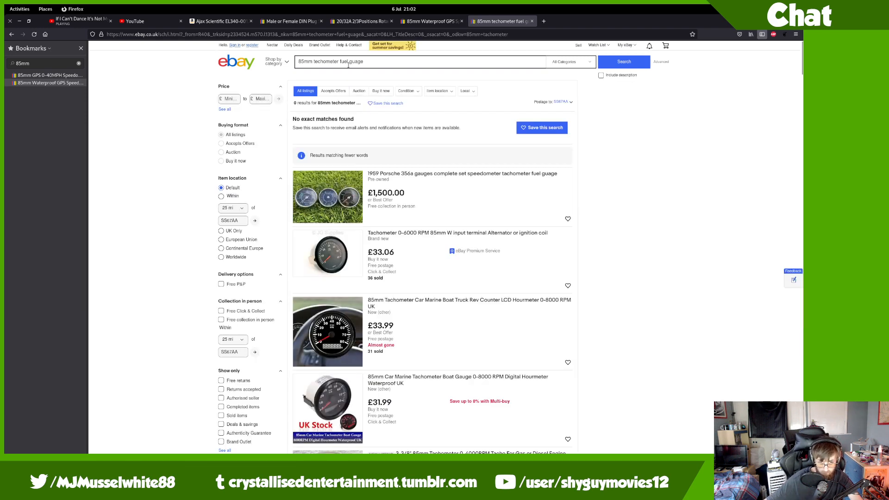
double_click(349, 65)
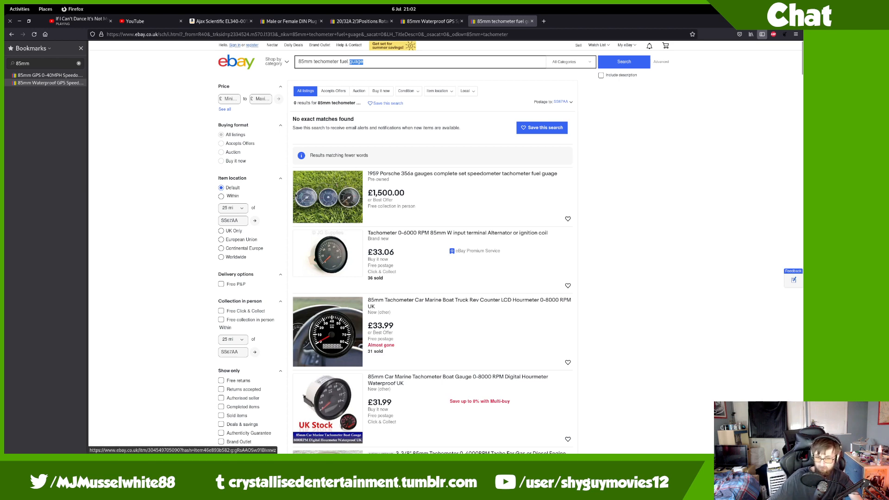
middle_click(297, 196)
left_click(573, 20)
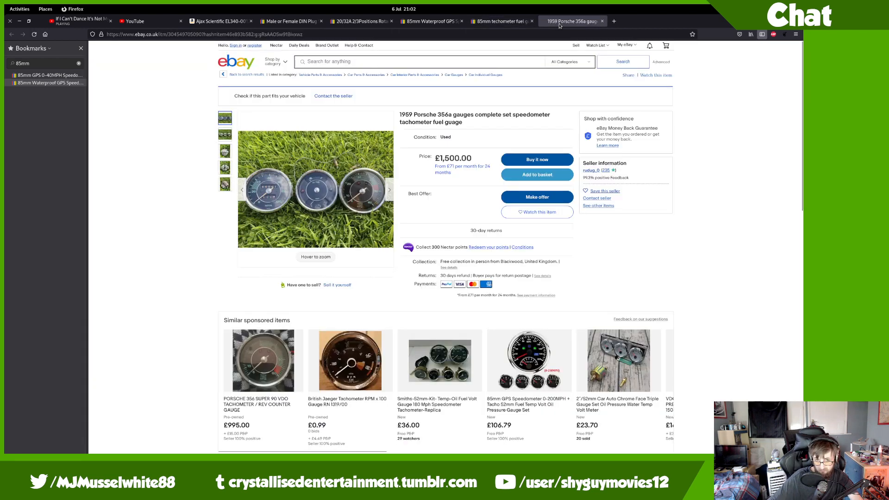
left_click(335, 203)
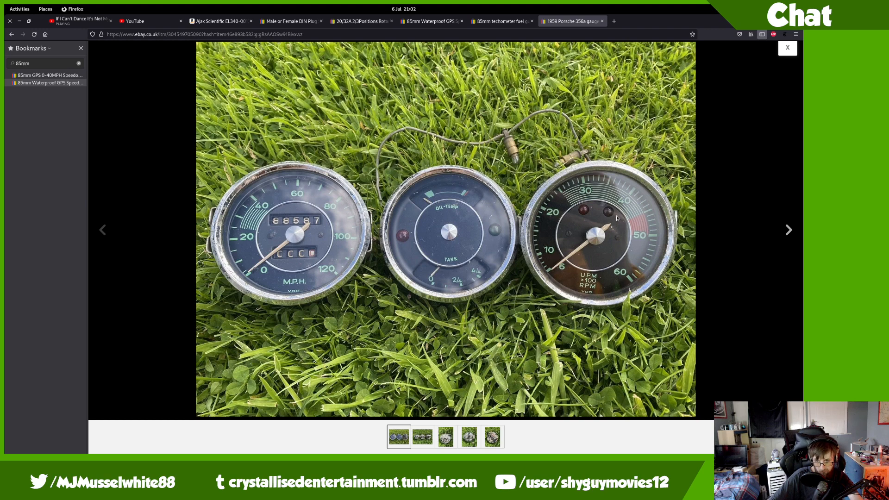
left_click(786, 51)
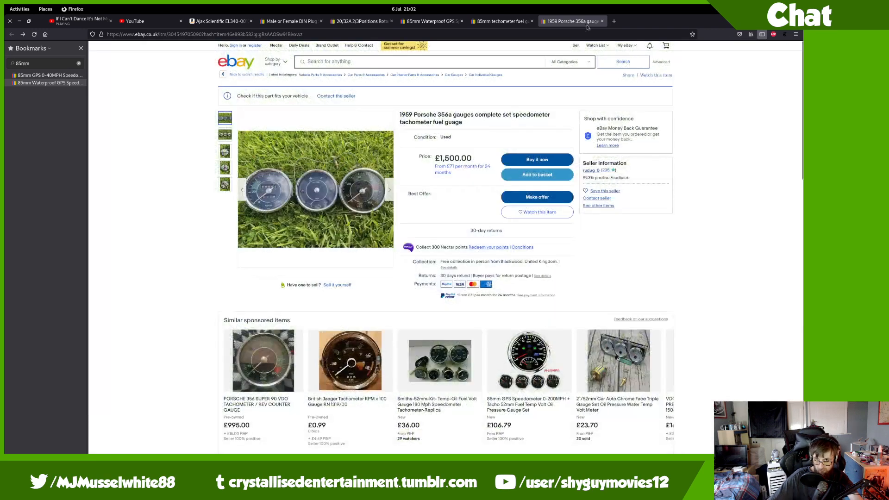
left_click(526, 34)
left_click(503, 21)
left_click(556, 21)
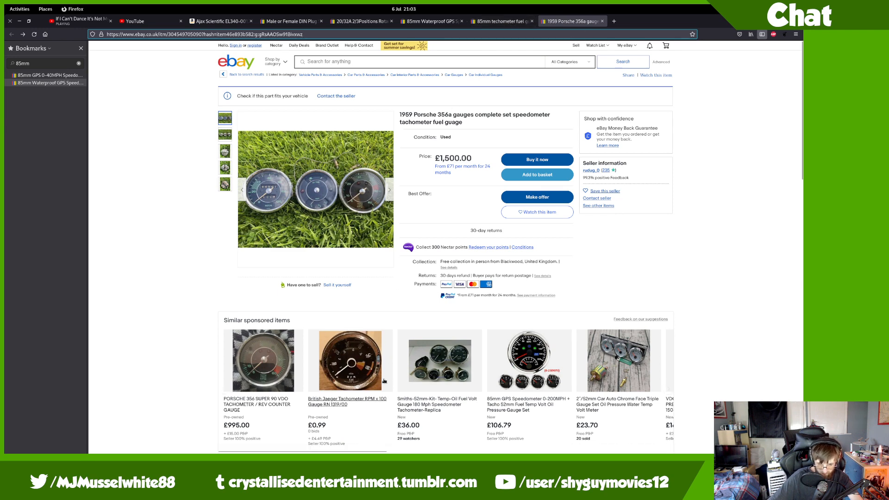
left_click(503, 21)
scroll(501, 393, "down", 3)
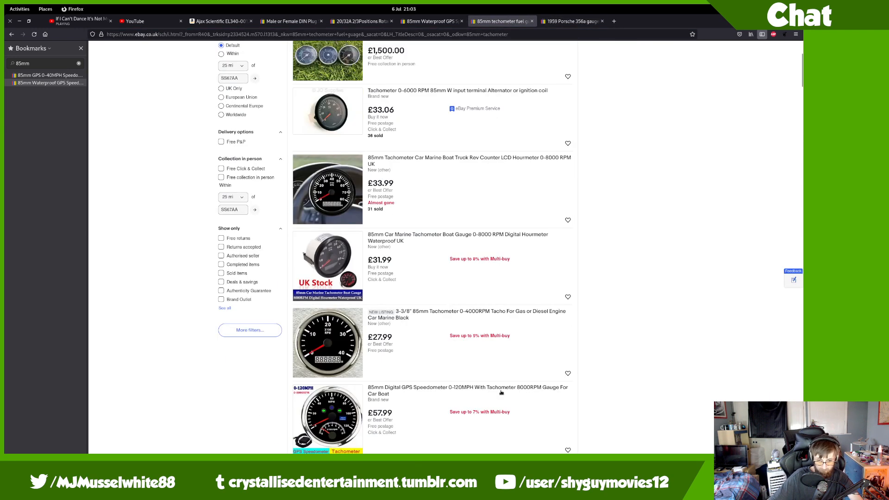
scroll(501, 393, "down", 3)
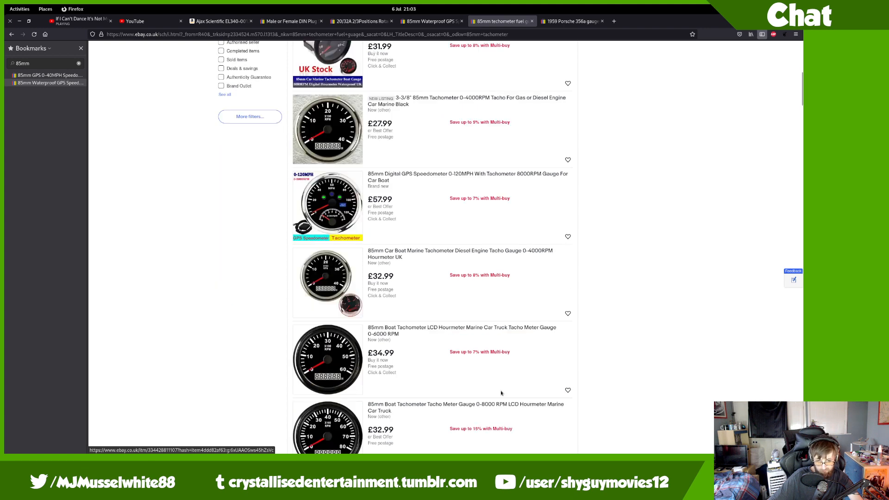
scroll(501, 393, "down", 4)
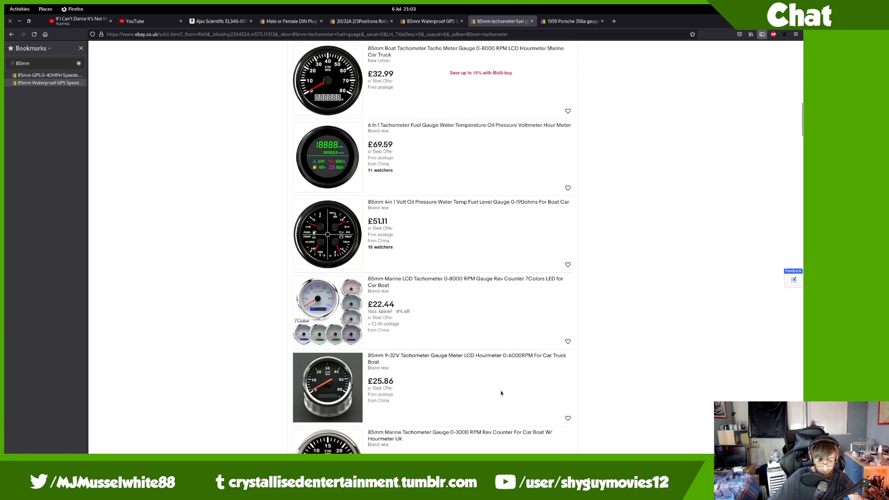
left_click_drag(801, 120, 802, 53)
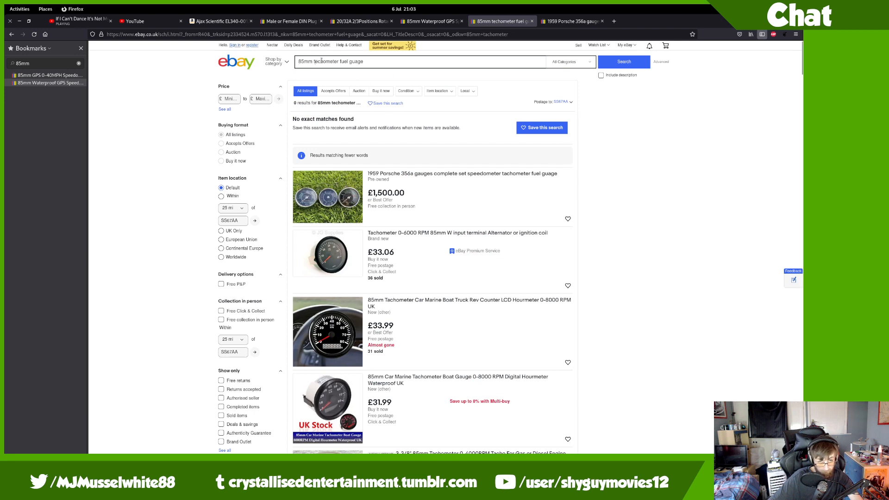
left_click_drag(315, 62, 385, 61)
Step: Search eBay for '85mm 6 in 1', return to the fuel guage results and open the 6 In 1 Tachometer listing in a new tab
type("6 in 1")
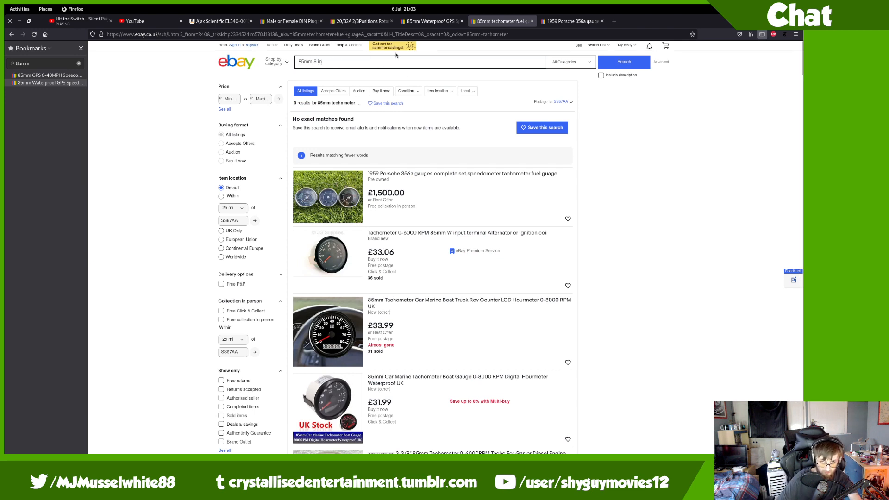
key("Return")
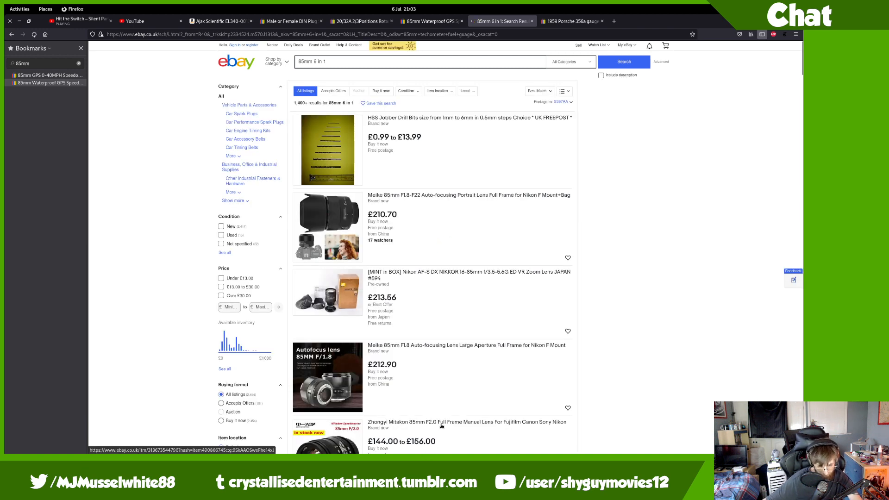
key("alt+Left")
scroll(441, 427, "down", 10)
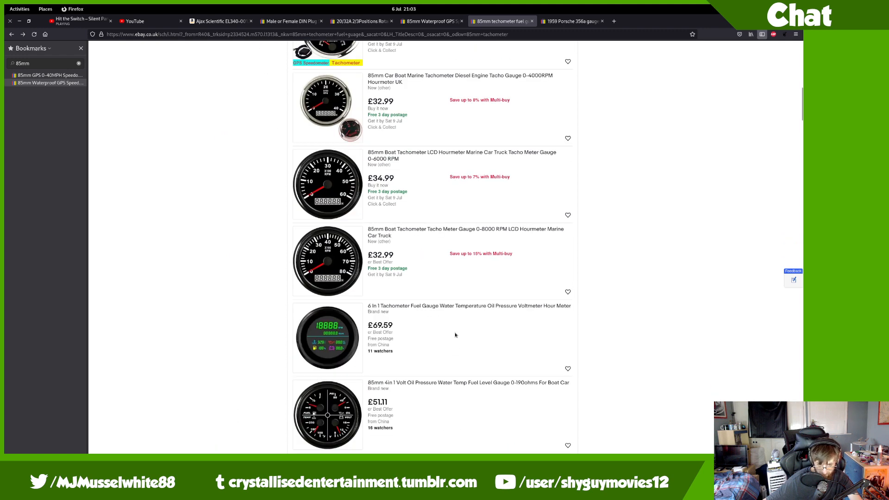
middle_click(459, 309)
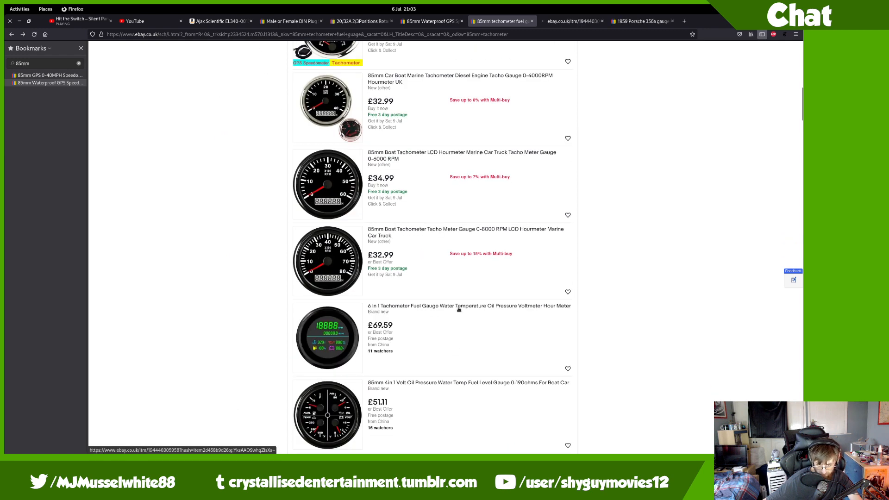
Step: Browse the 6 In 1 Tachometer listing's photos and gauge description, then show the window overview
left_click(597, 21)
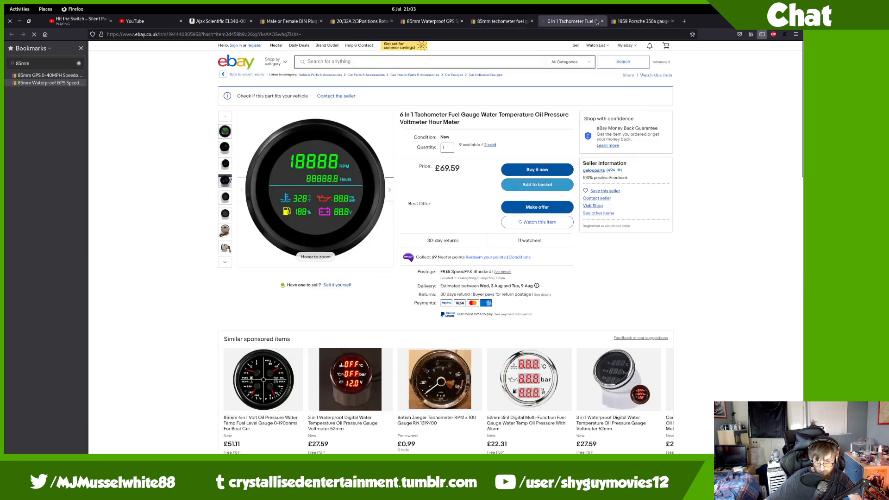
mouse_move(317, 194)
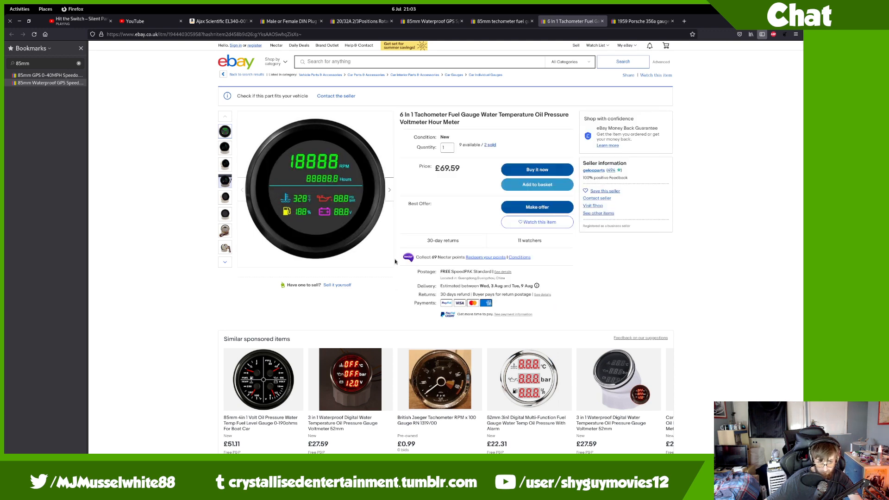
mouse_move(224, 197)
mouse_move(225, 211)
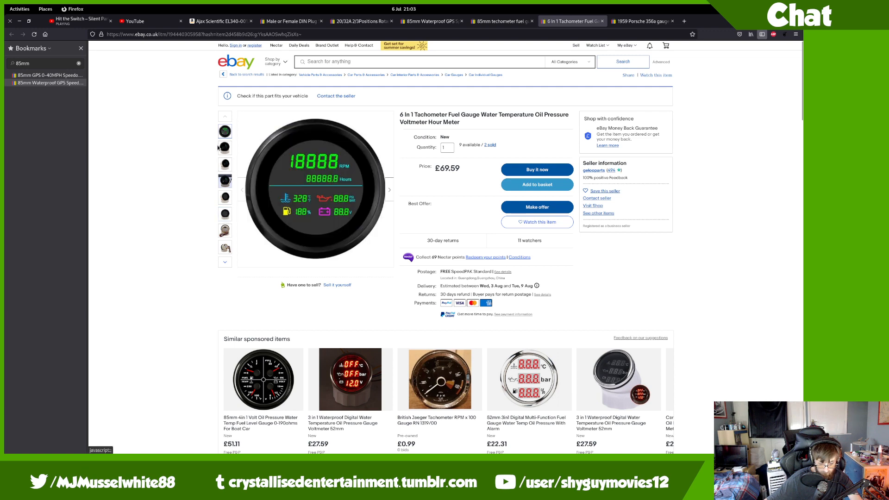
scroll(218, 154, "down", 5)
scroll(218, 155, "down", 10)
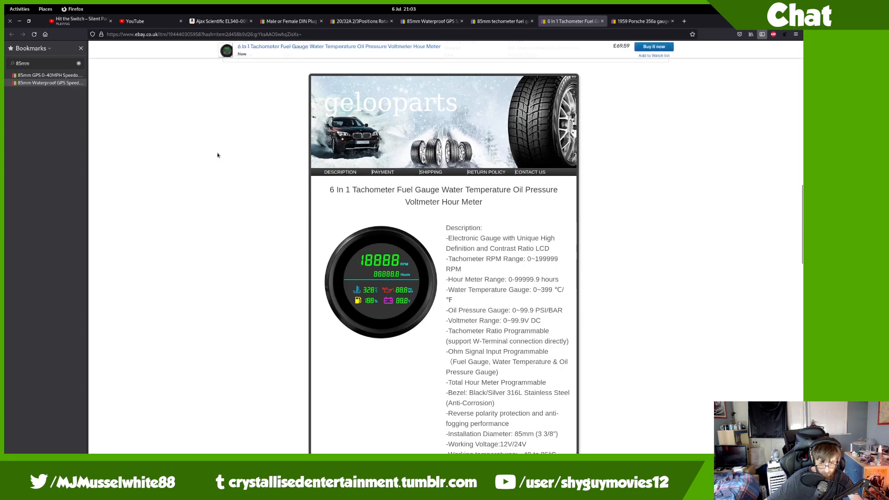
scroll(481, 134, "down", 2)
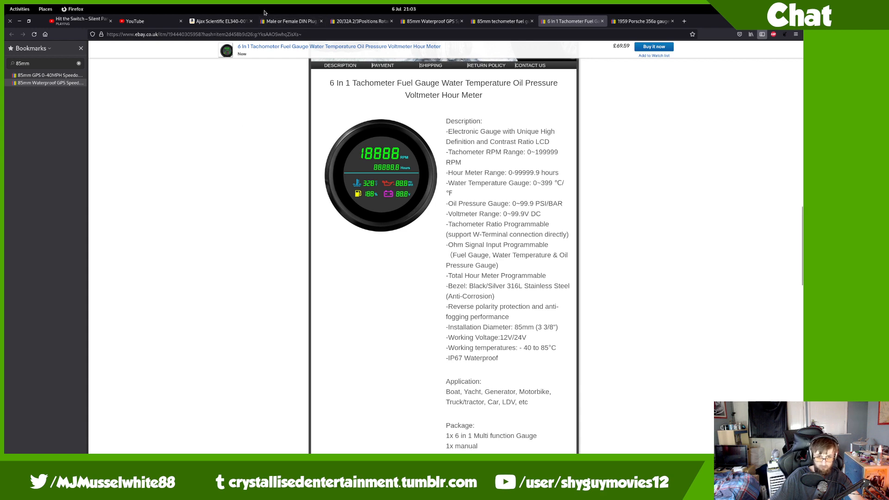
key("super")
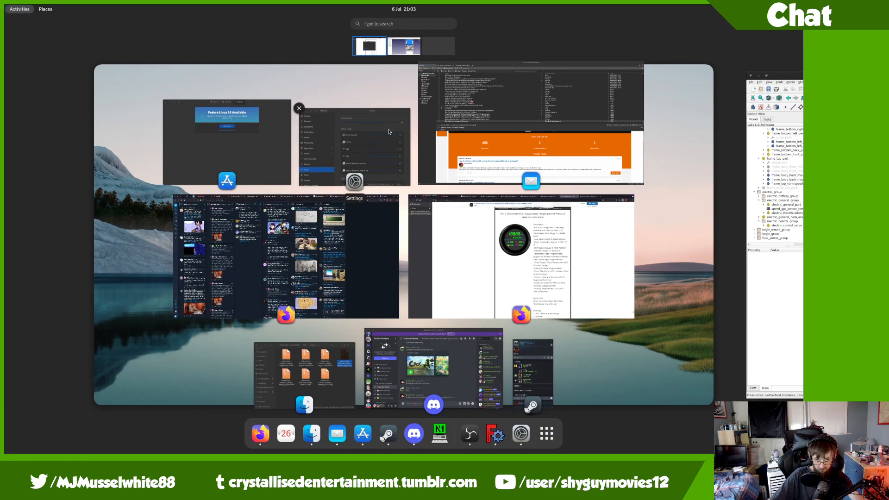
Step: Raise Firefox's volume slightly in Sound settings and return to the eBay listing
left_click(365, 145)
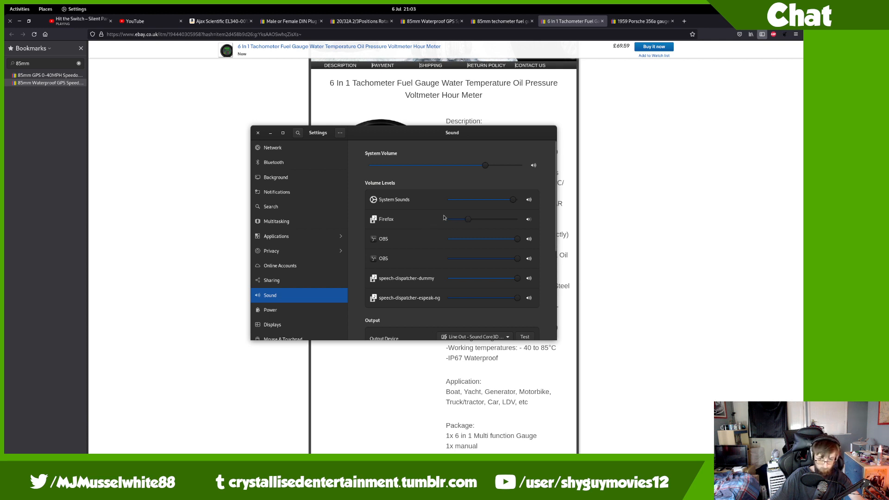
left_click_drag(465, 220, 472, 221)
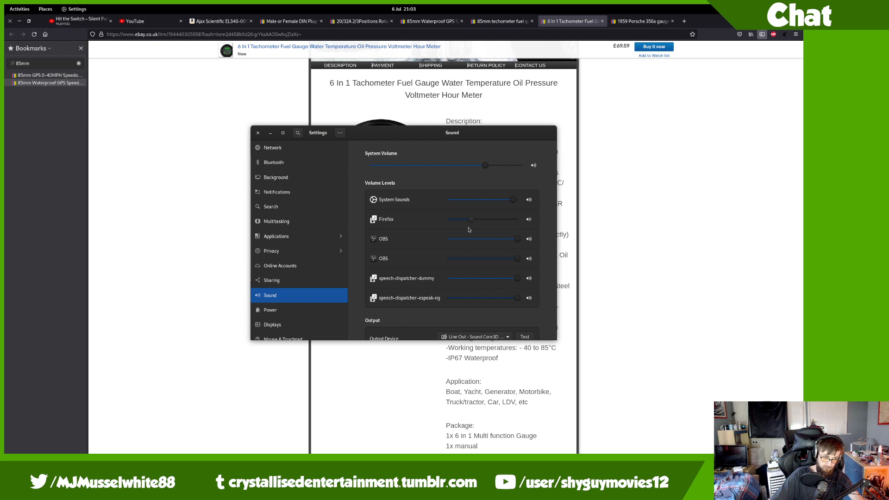
left_click(701, 263)
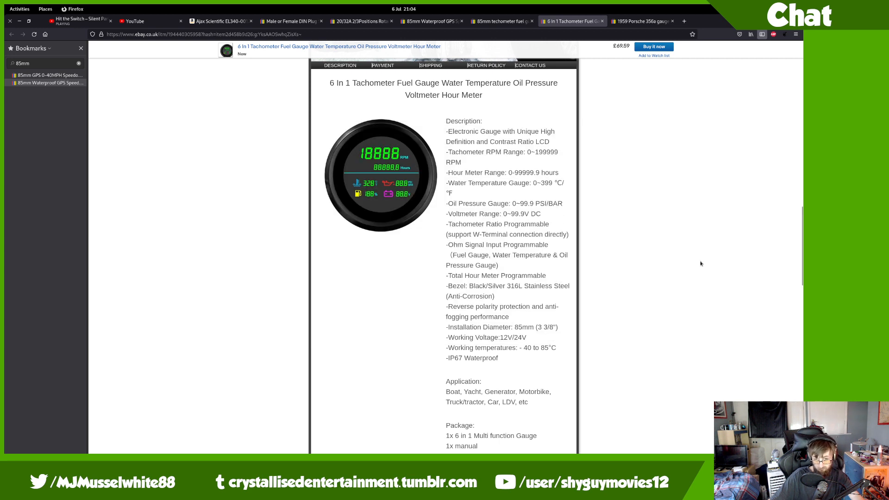
scroll(700, 263, "down", 3)
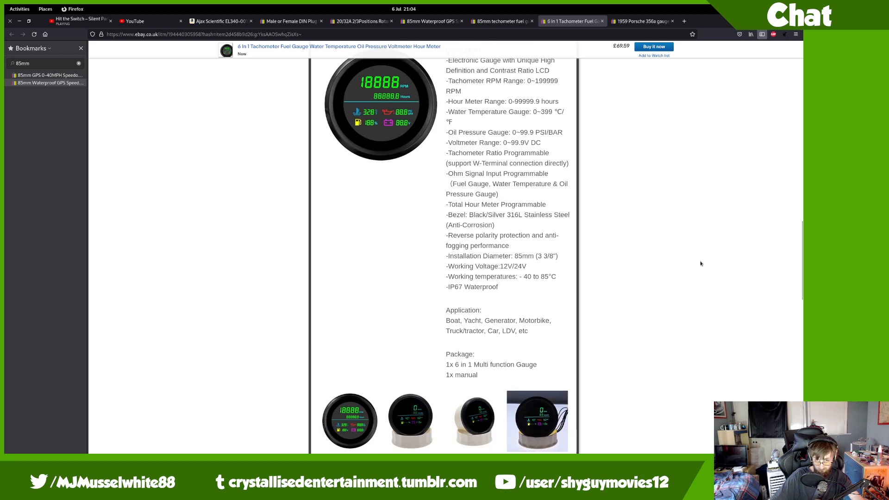
scroll(701, 263, "up", 3)
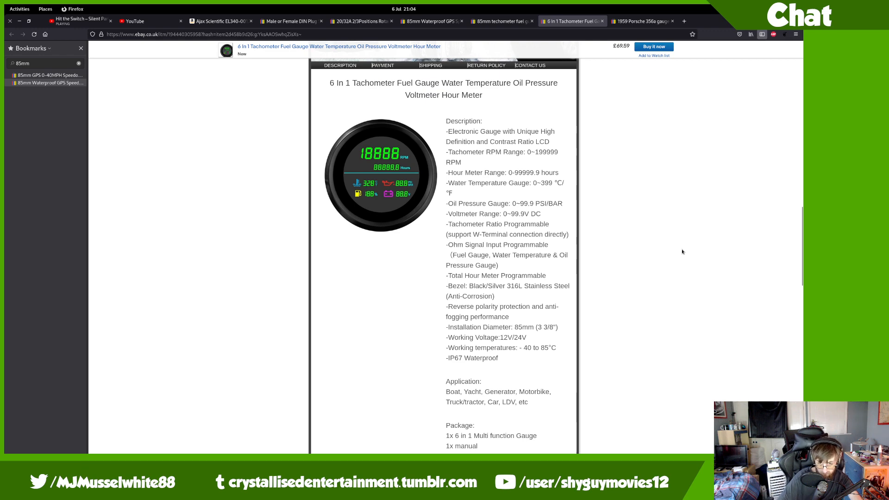
Step: Find the 'mm' mentions in the tachometer listing's text
key("ctrl+f")
type("mm")
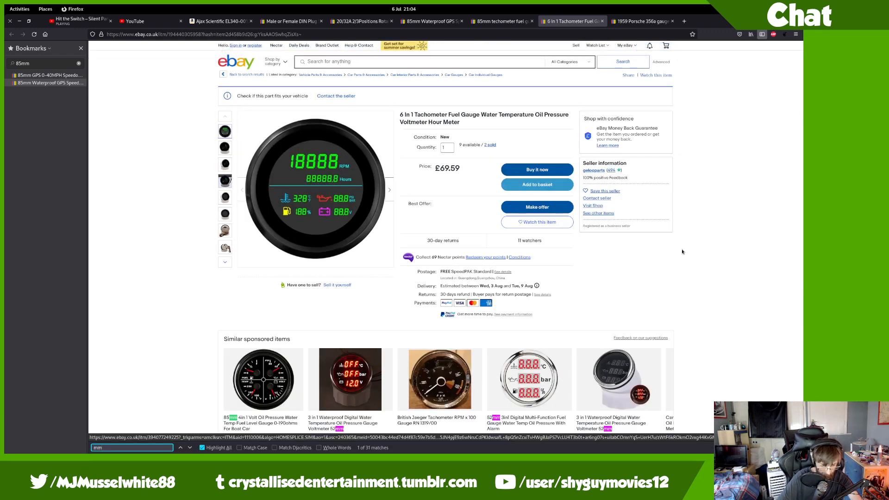
key("Return")
key("Return")
key("Return")
key("Return")
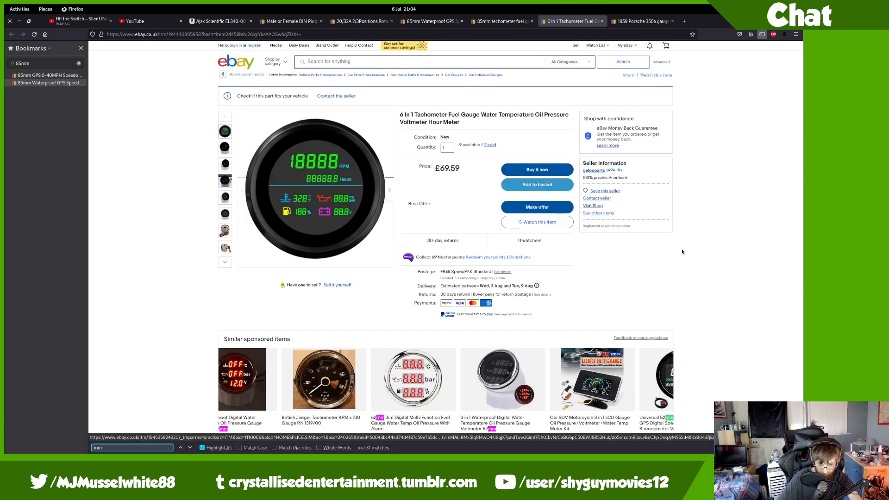
scroll(682, 252, "down", 10)
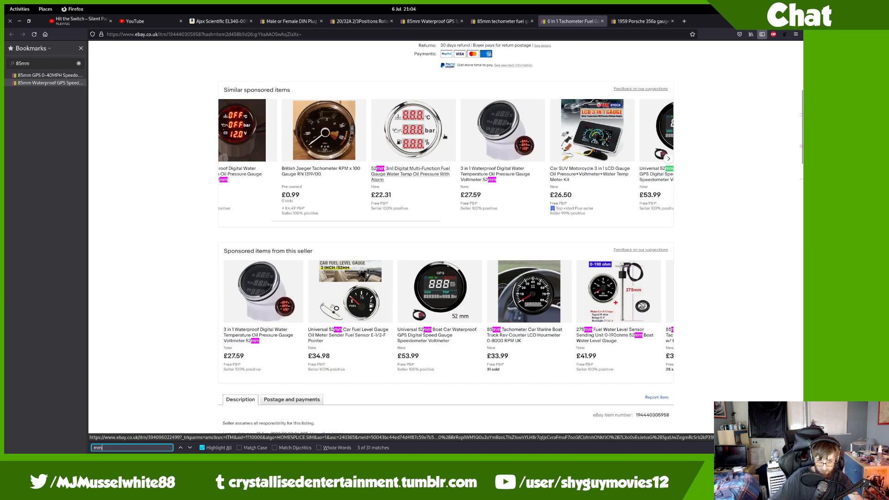
scroll(444, 142, "down", 1)
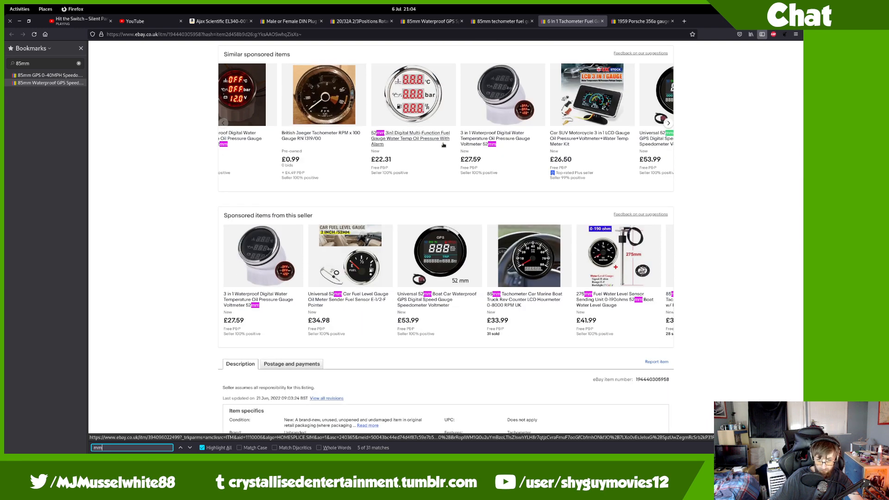
scroll(444, 145, "down", 10)
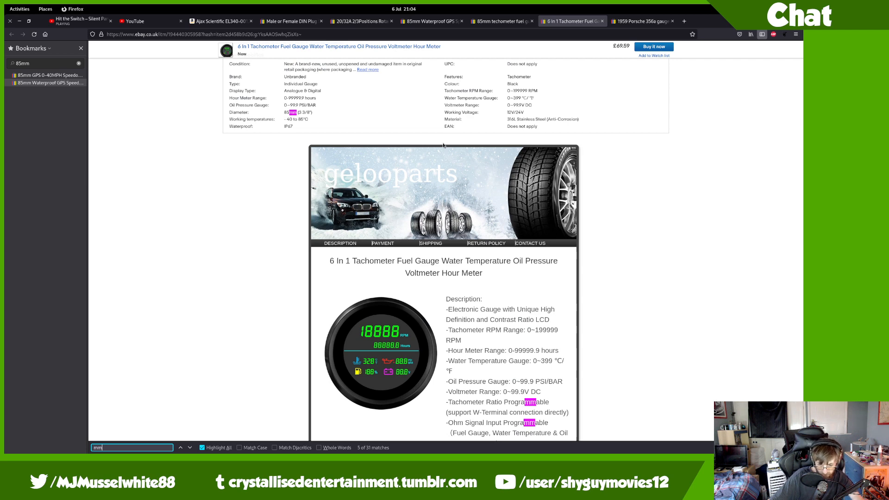
scroll(444, 145, "down", 4)
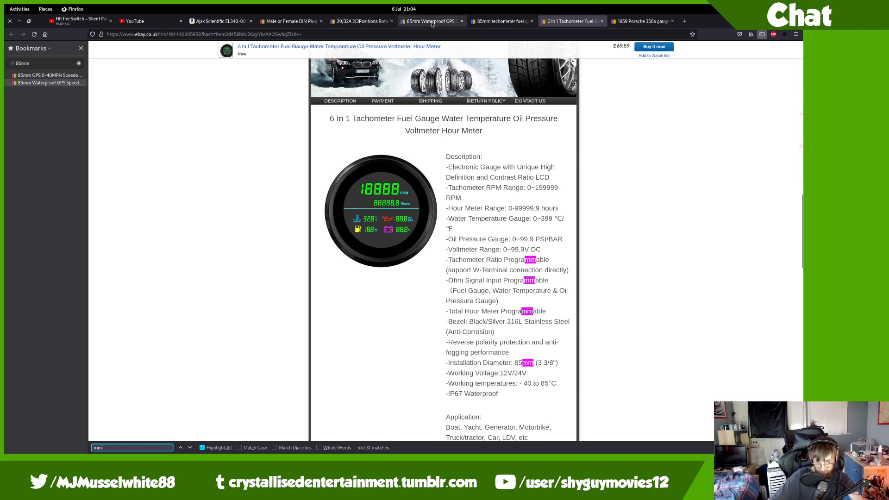
Step: Bookmark the tachometer listing into the misc_electric_stuff folder
left_click(81, 48)
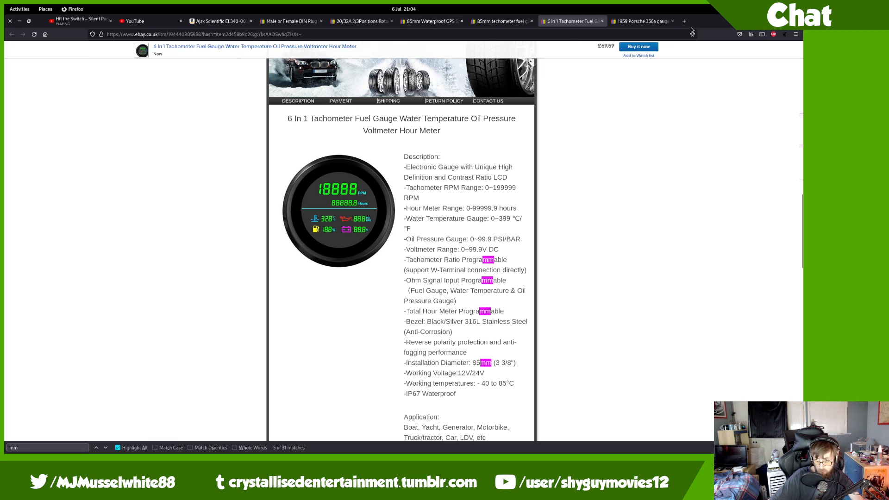
left_click(692, 34)
left_click(635, 143)
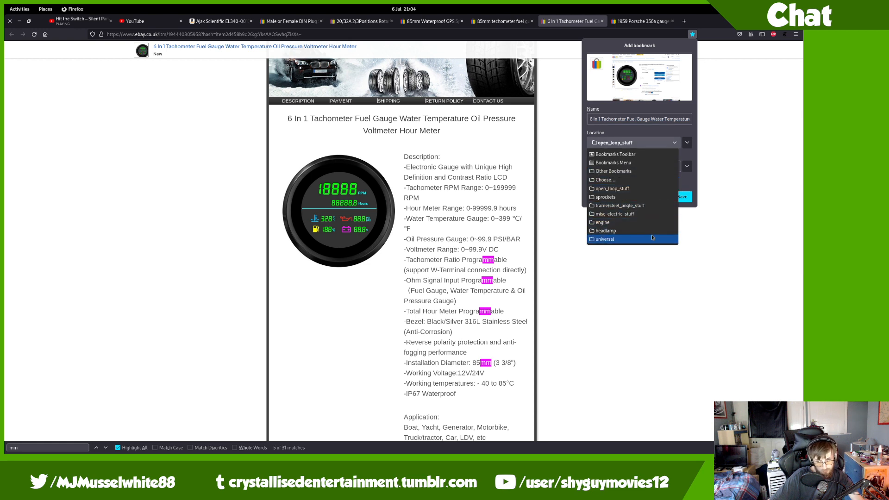
left_click(656, 215)
left_click(689, 199)
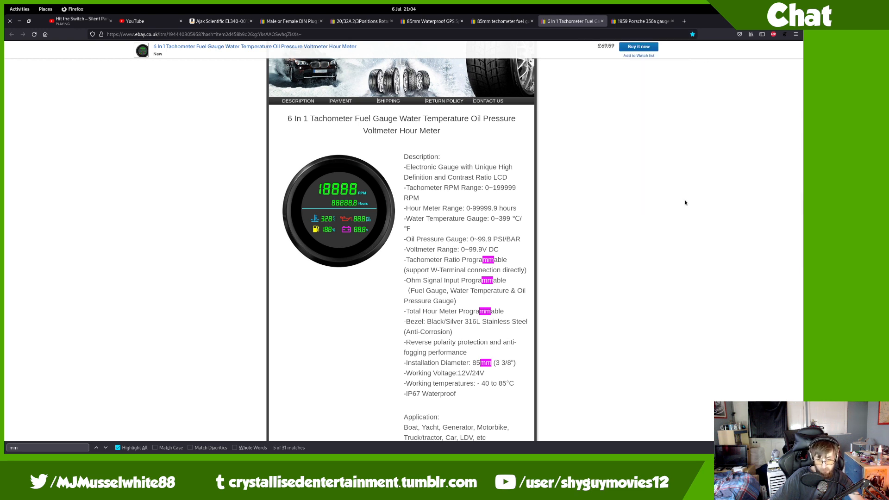
scroll(684, 204, "down", 1)
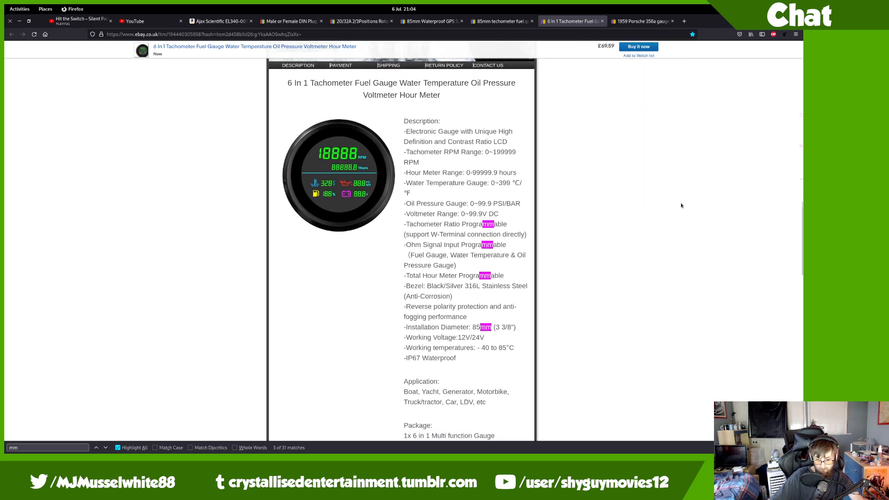
scroll(677, 212, "down", 2)
scroll(676, 212, "down", 5)
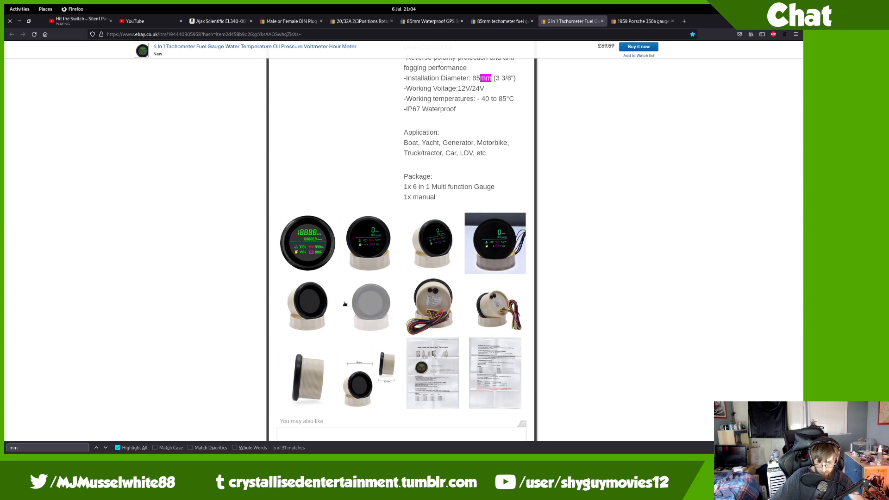
scroll(304, 314, "down", 3)
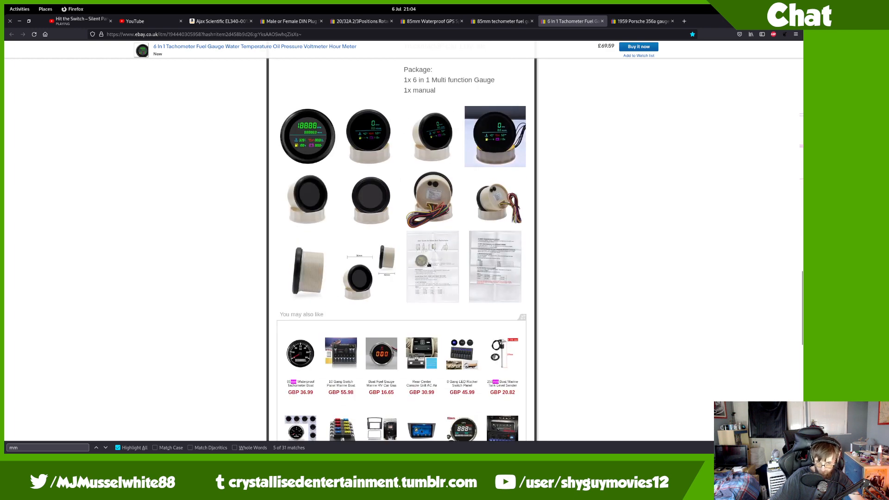
scroll(700, 102, "up", 20)
Step: View the listing's photos full-screen back to the 96mm by 42mm dimension photo, then switch to FreeCAD
left_click(252, 185)
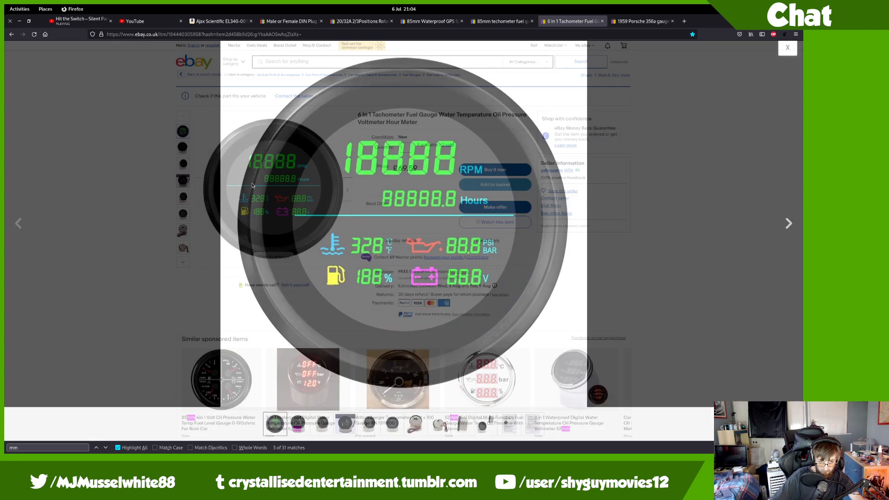
scroll(253, 185, "down", 10)
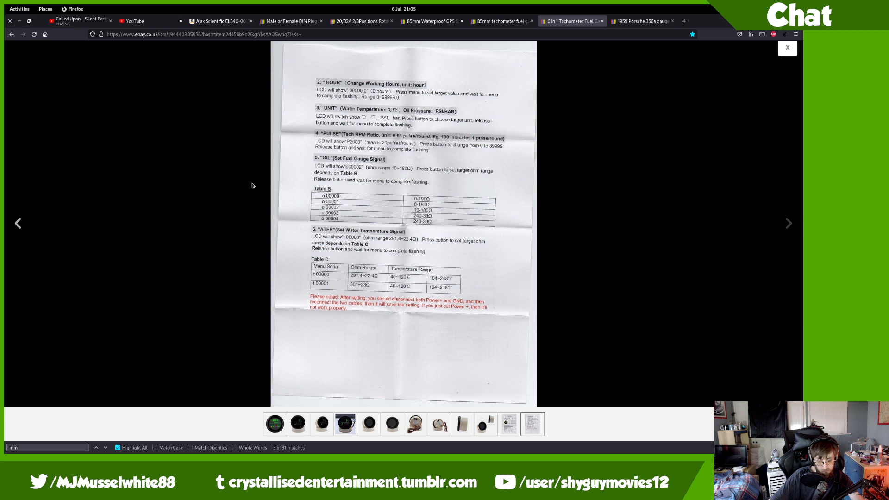
key("Left")
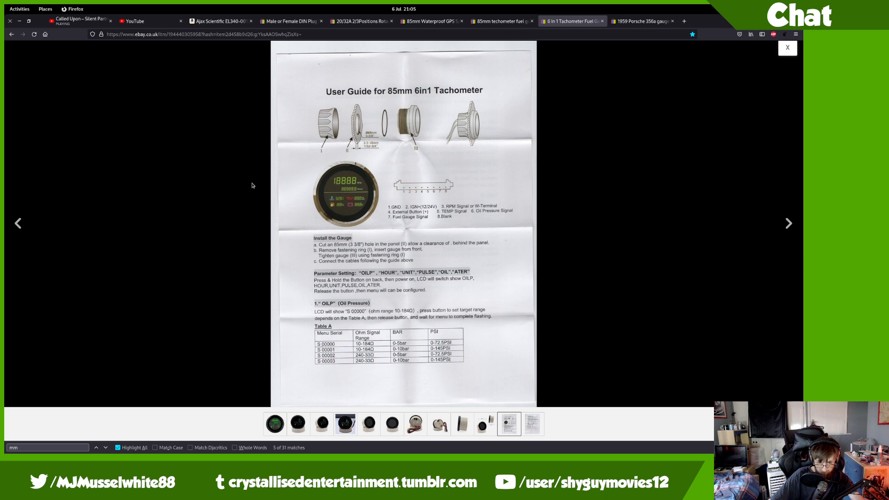
key("Left")
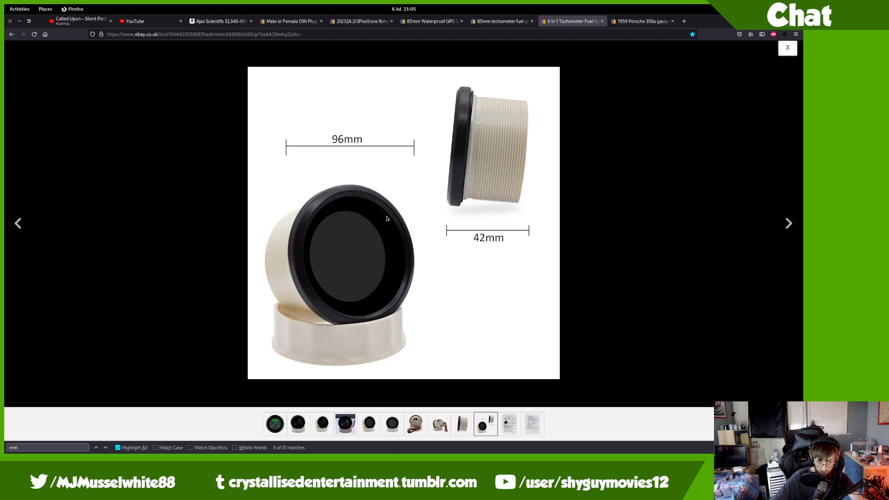
key("alt+Tab")
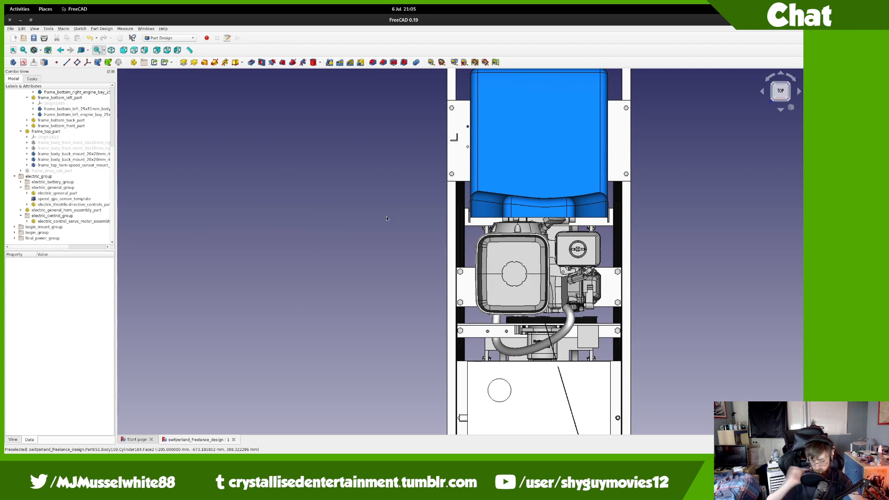
Step: In Files, rename switzerland_freelance_design.FCStd in the original folder to switzerland_freelance_design_engine_bay_final.FCStd
key("super")
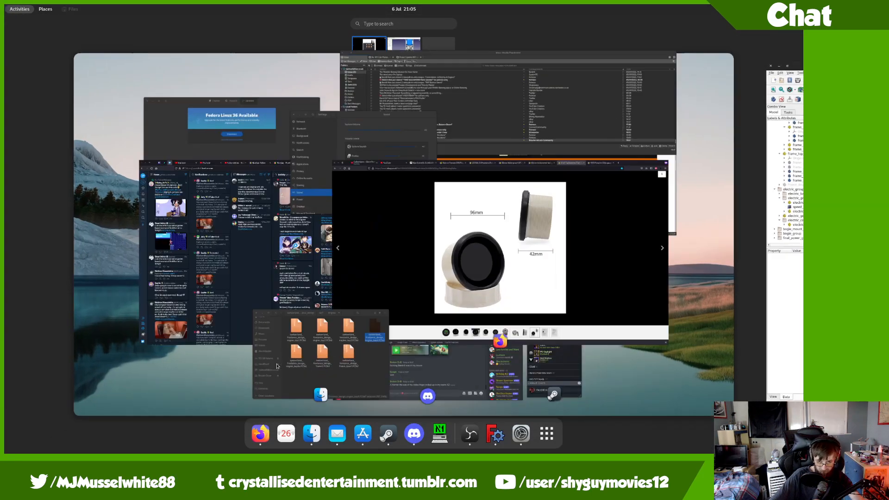
left_click(277, 366)
key("alt+Left")
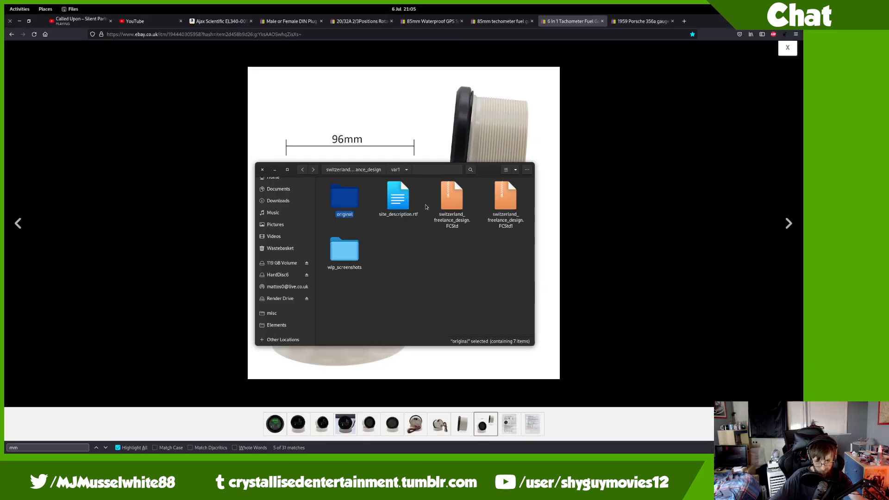
left_click(452, 199)
key("alt+Right")
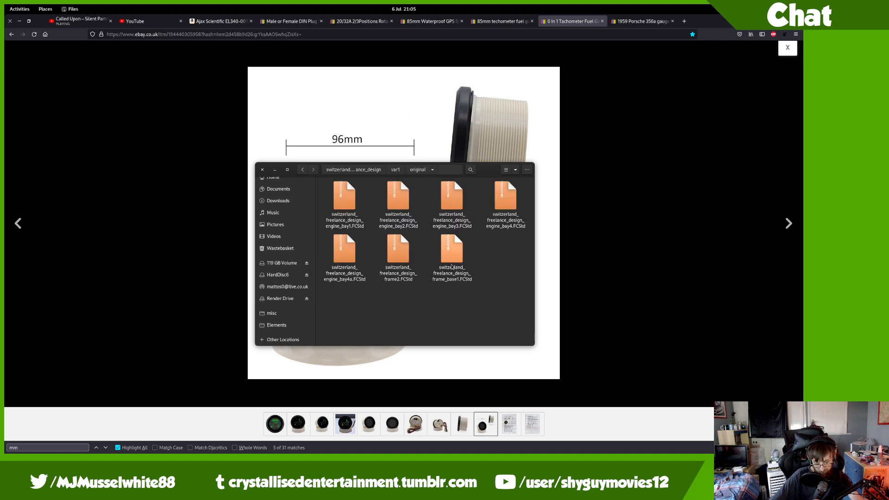
key("Home")
key("F2")
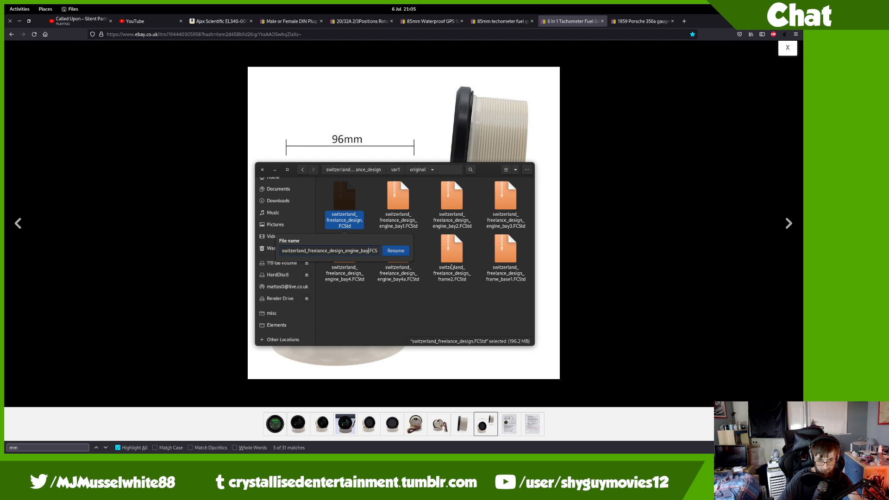
type("_engine_bay_final")
key("Return")
key("ctrl+alt+Right")
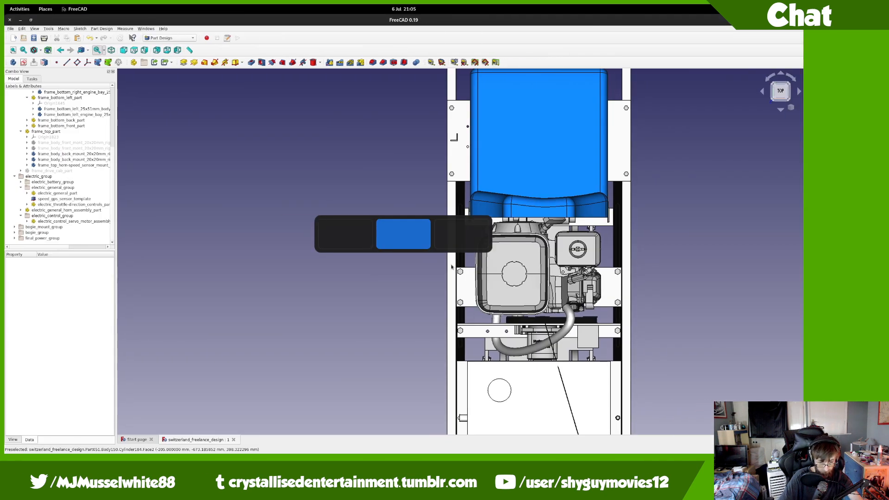
Step: Pan to the upper frame and expand the two front-mount entries under frame_top_part to inspect them
middle_click_drag(512, 110, 460, 425)
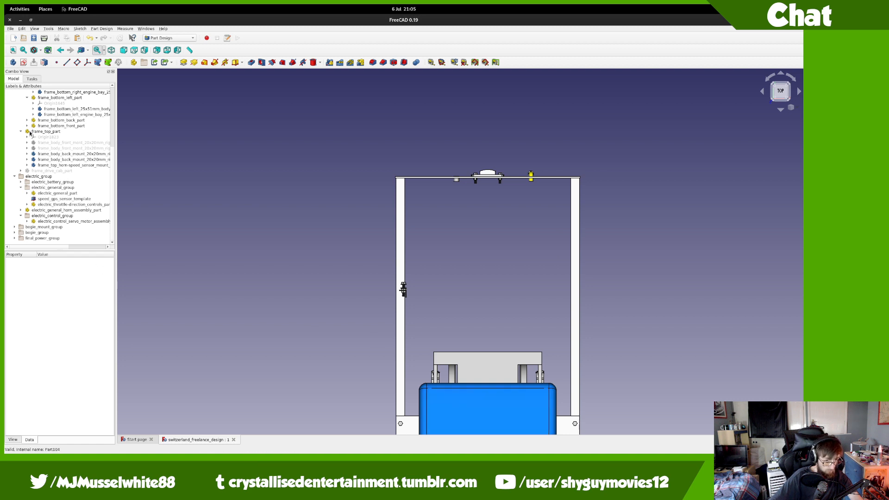
left_click(41, 148)
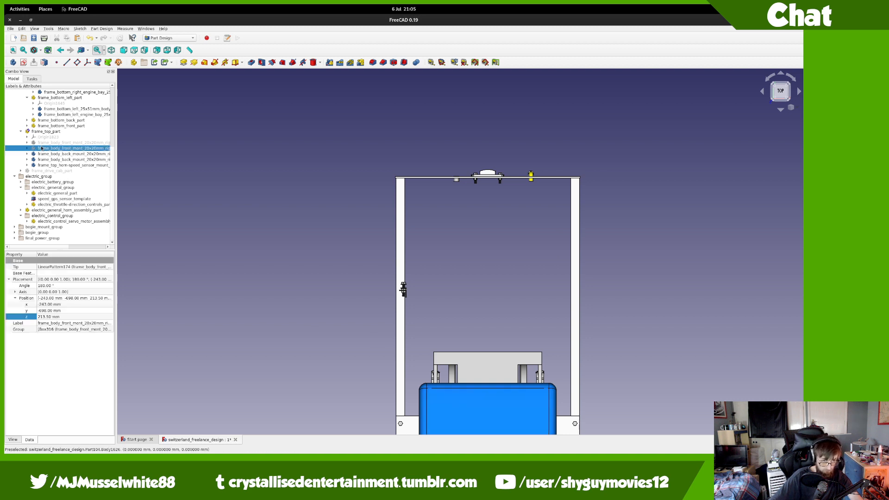
left_click(27, 154)
left_click(27, 154)
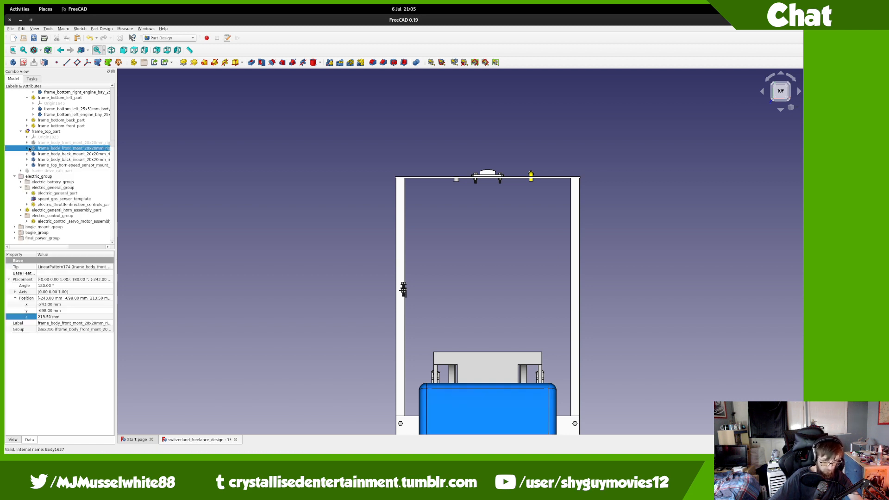
left_click(27, 142)
left_click(26, 143)
left_click(27, 148)
left_click(27, 149)
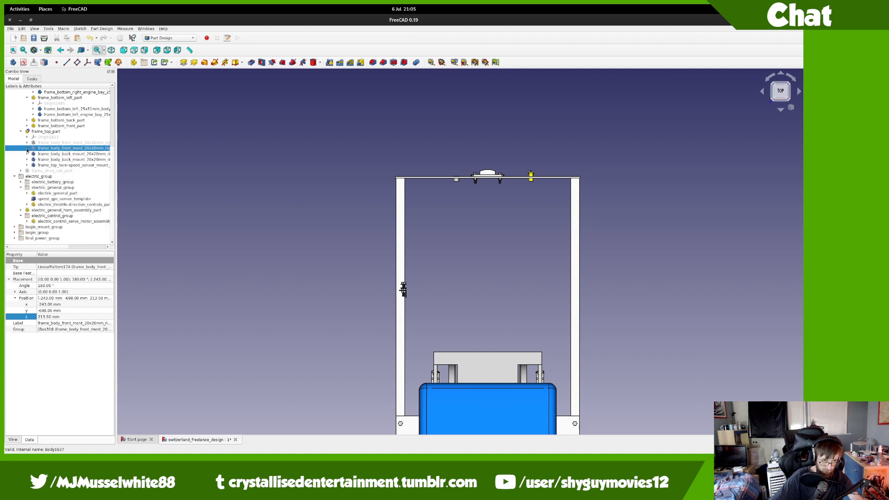
left_click_drag(59, 247, 90, 247)
Step: Select both frame_body_front_mount bodies and delete them
left_click(86, 143, "ctrl")
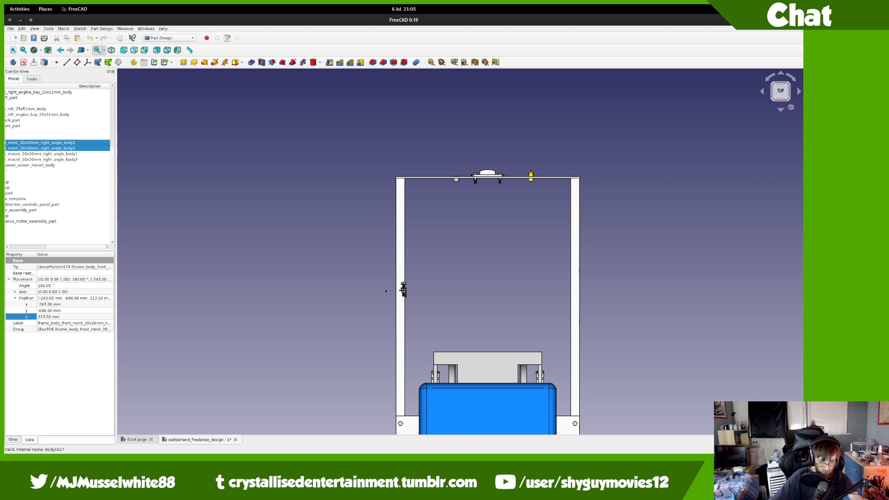
middle_click_drag(384, 322, 375, 159)
scroll(372, 180, "down", 6)
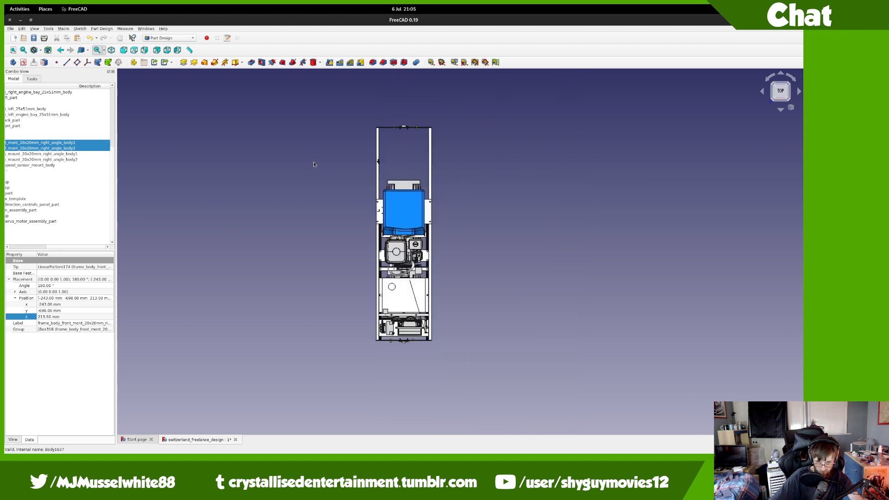
middle_click_drag(494, 346, 576, 254)
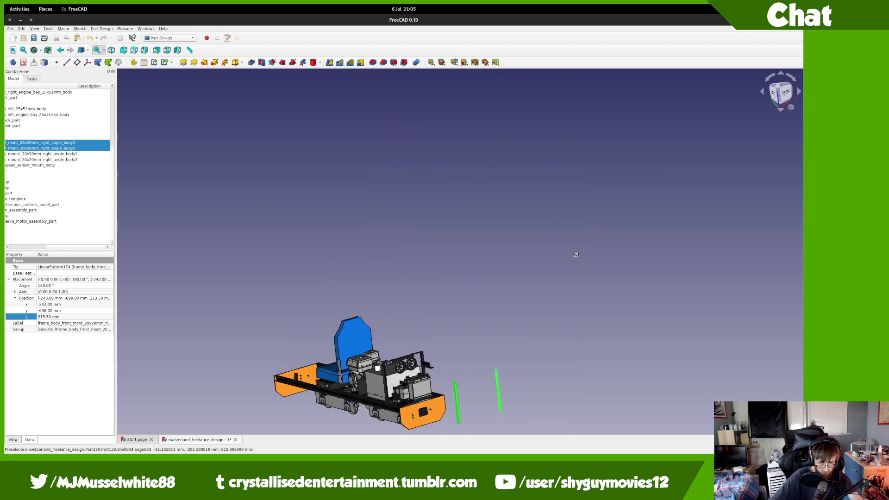
scroll(540, 321, "up", 5)
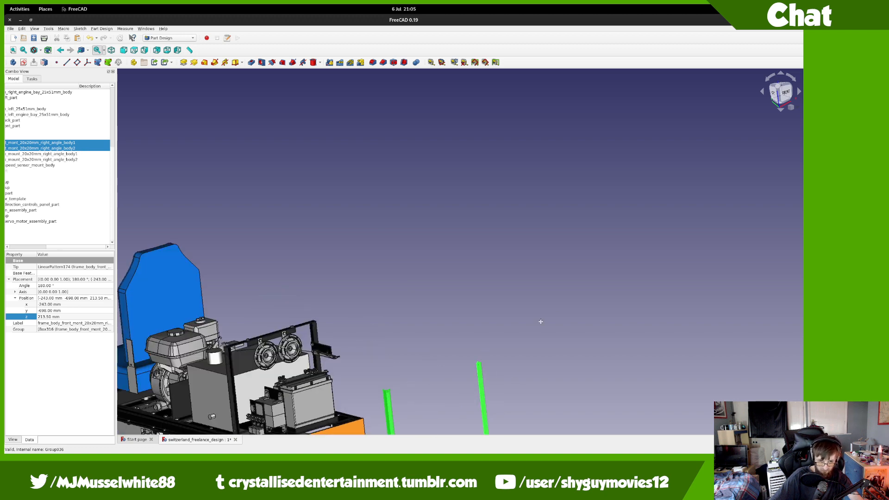
left_click(44, 248)
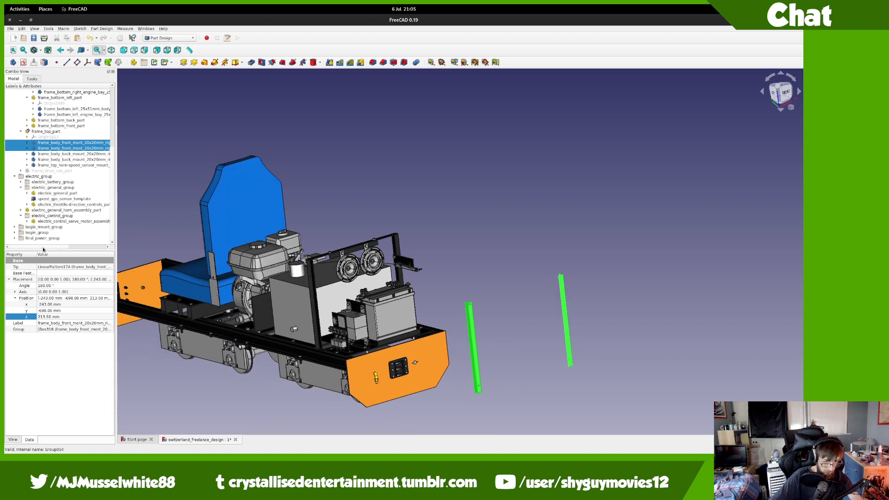
left_click(57, 148)
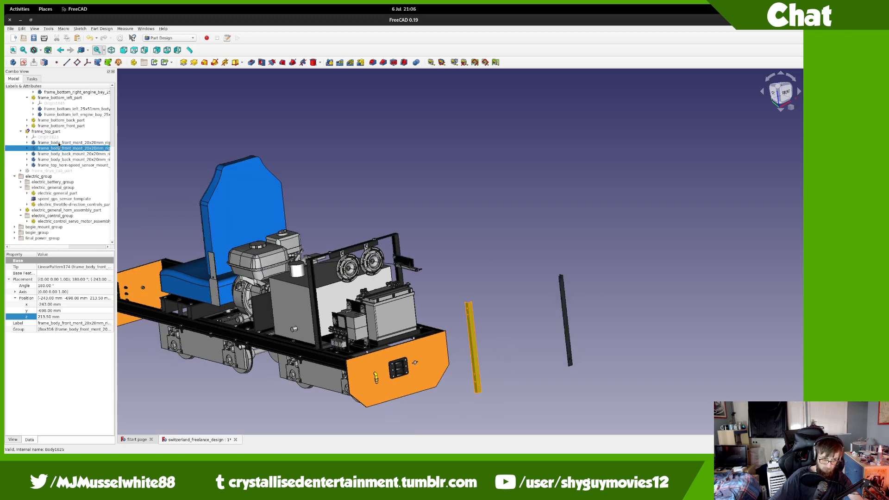
left_click(59, 144, "ctrl")
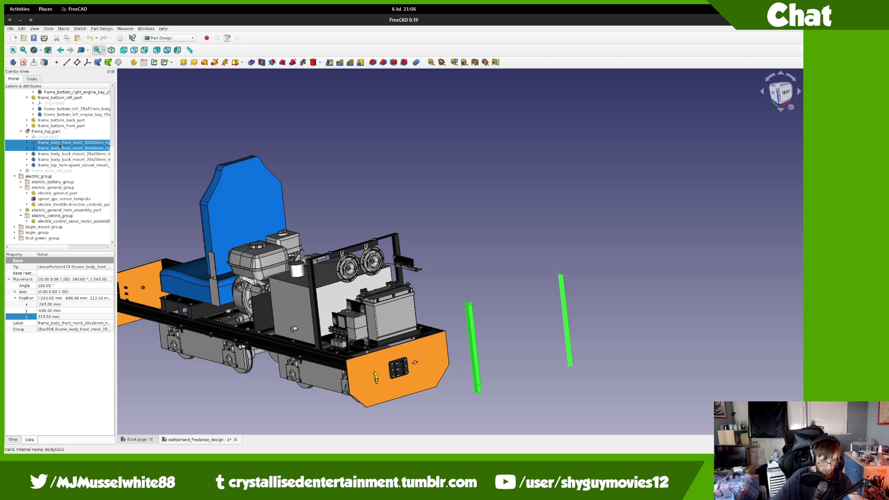
key("Delete")
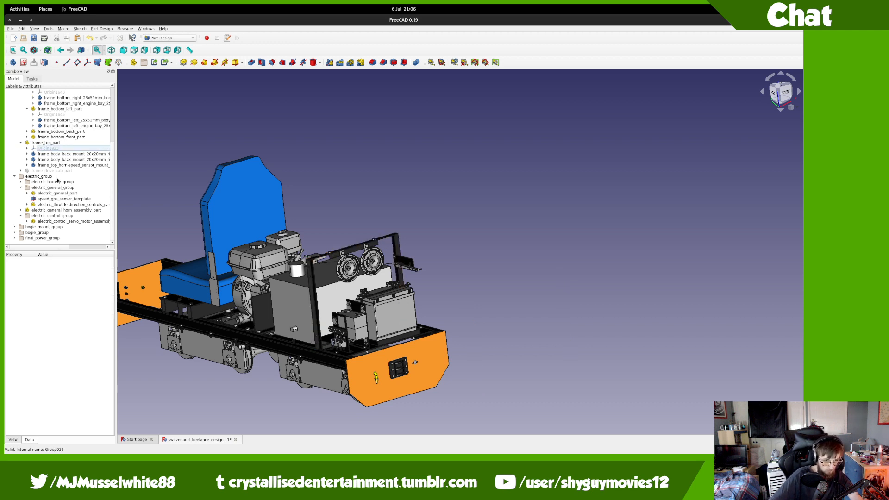
left_click(56, 171)
Step: Slide frame_driver_cab_part rearward along the chassis with Transform
key("space")
right_click(56, 171)
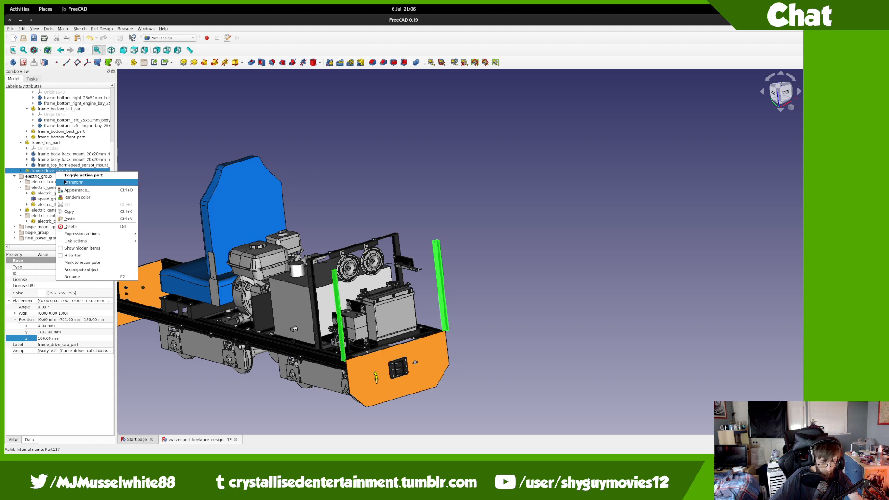
left_click(77, 182)
left_click(774, 95)
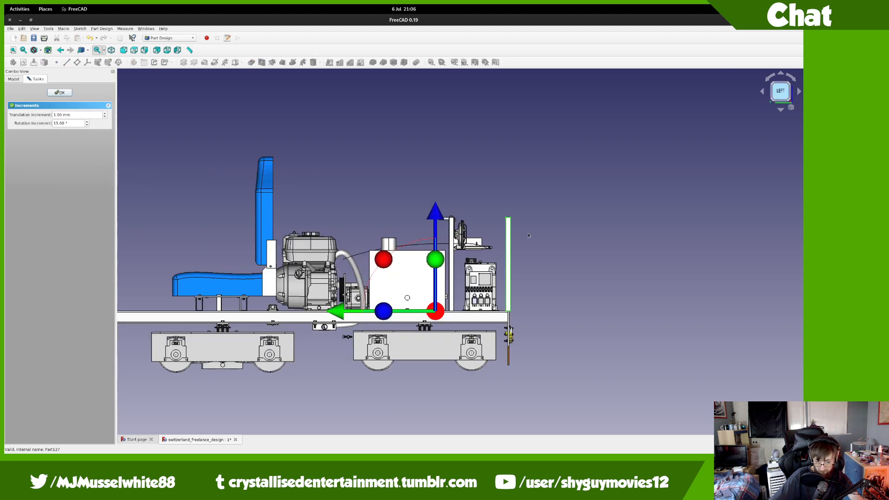
left_click_drag(371, 289, 140, 297)
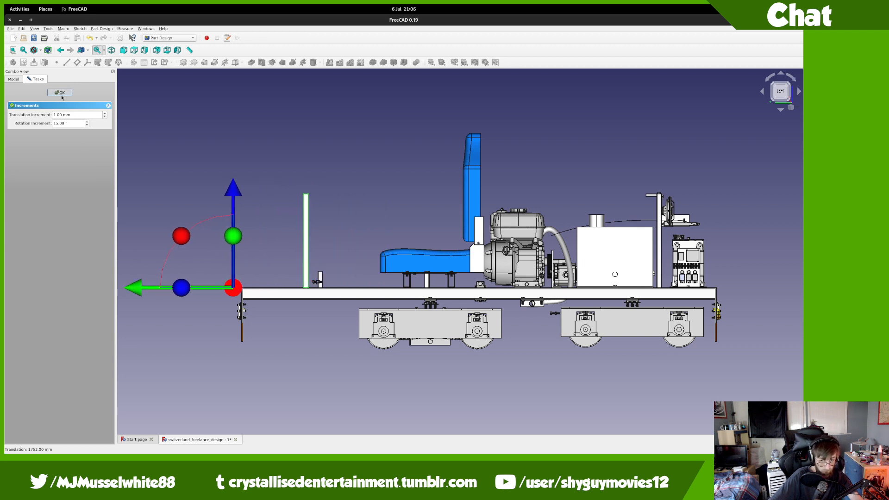
left_click(61, 96)
middle_click_drag(187, 250, 210, 286)
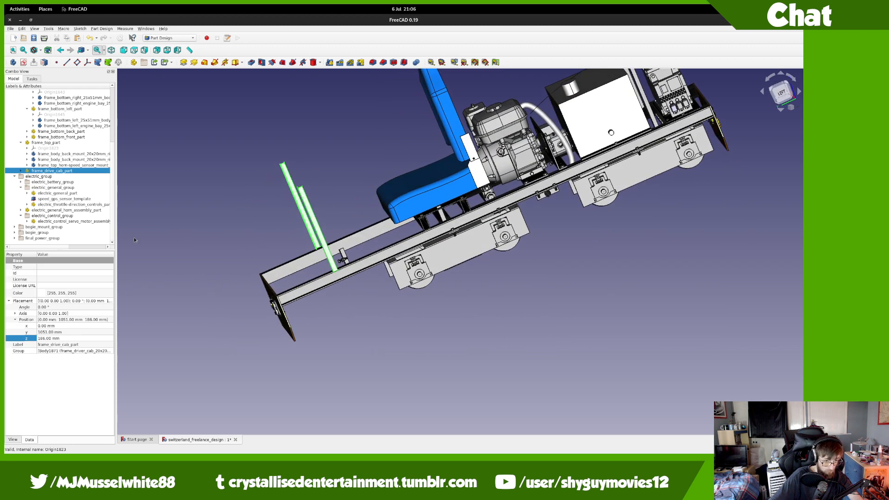
middle_click_drag(238, 224, 417, 292)
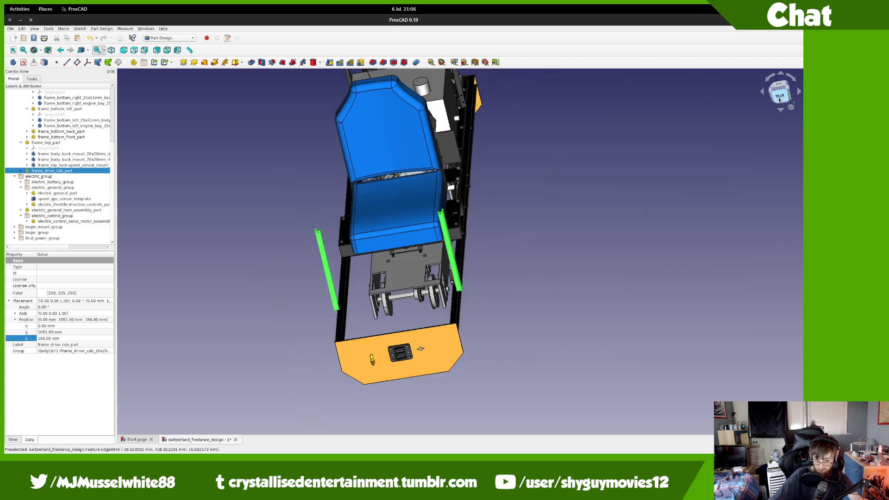
left_click(779, 100)
key("2")
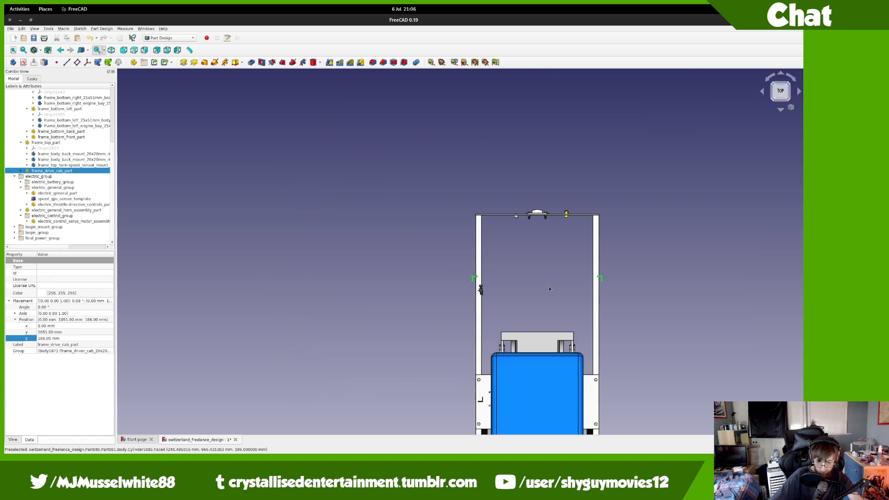
middle_click_drag(552, 285, 374, 293)
scroll(415, 260, "up", 6)
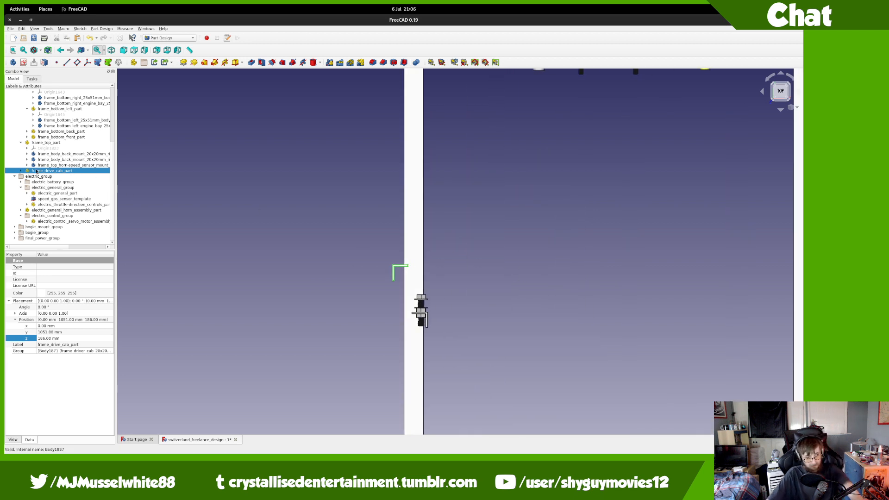
Step: Rotate the first frame_driver_cab upright 180° and shift it 15 mm
left_click(21, 171)
right_click(65, 181)
left_click(74, 192)
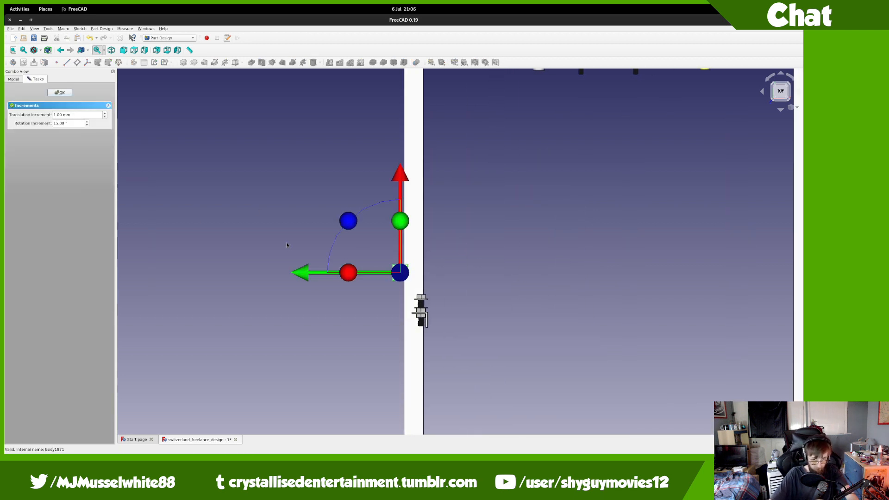
left_click_drag(353, 222, 419, 302)
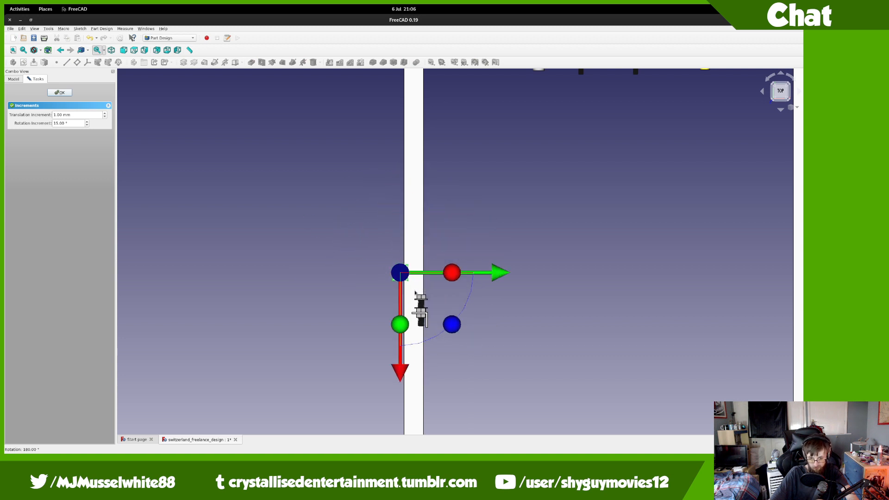
scroll(417, 297, "up", 5)
left_click_drag(431, 263, 515, 266)
scroll(515, 265, "down", 10)
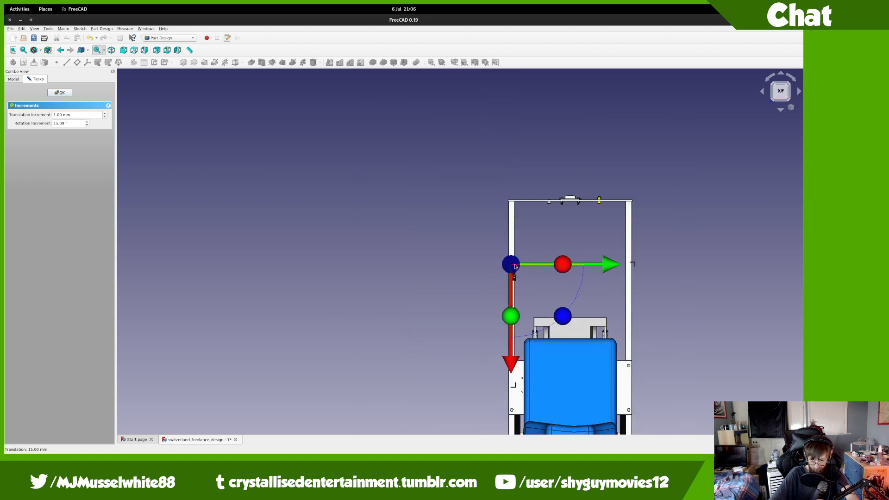
scroll(560, 247, "up", 5)
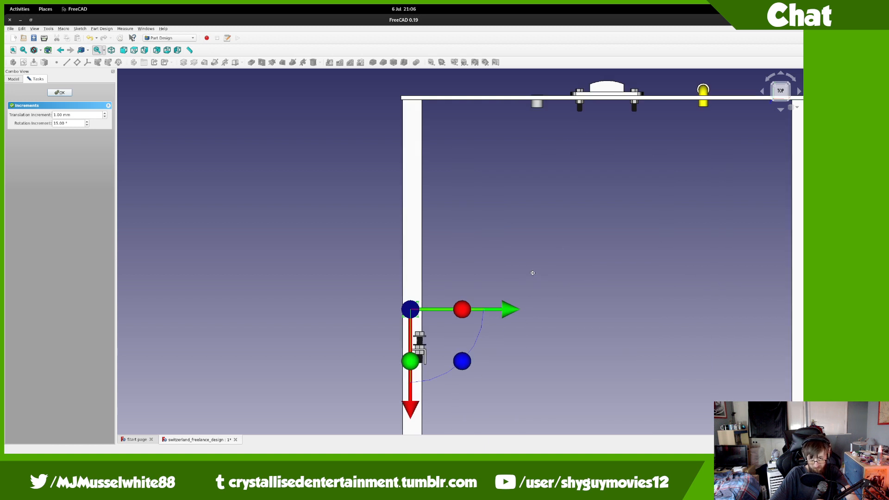
middle_click_drag(532, 272, 413, 206)
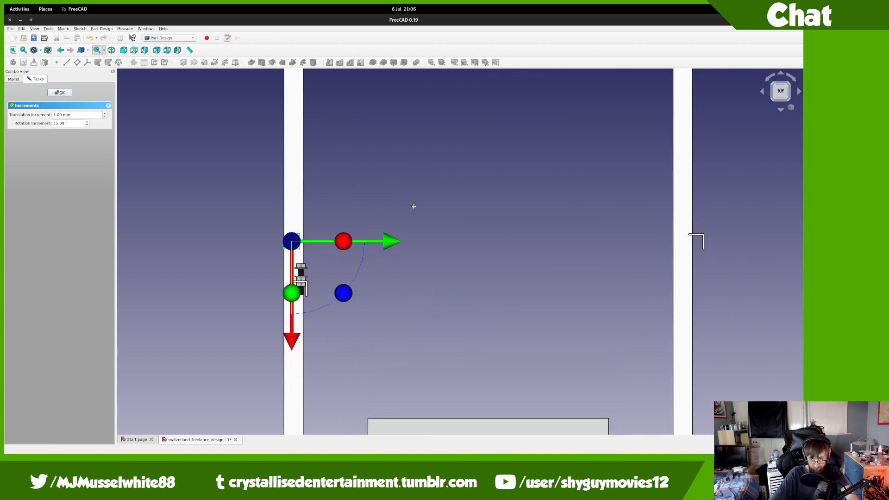
left_click(60, 92)
Step: Rotate the second frame_driver_cab upright 180° and shift it 15 mm
left_click(69, 187)
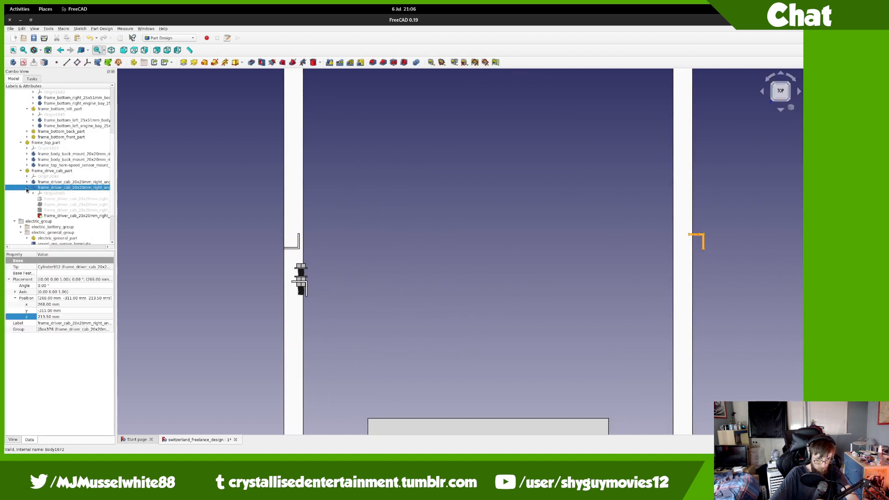
right_click(49, 189)
left_click(65, 201)
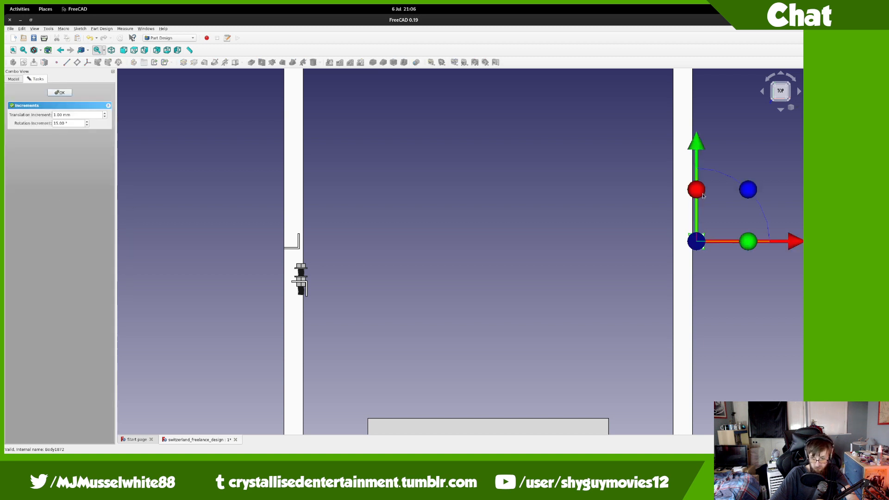
left_click_drag(747, 192, 653, 287)
scroll(704, 241, "up", 5)
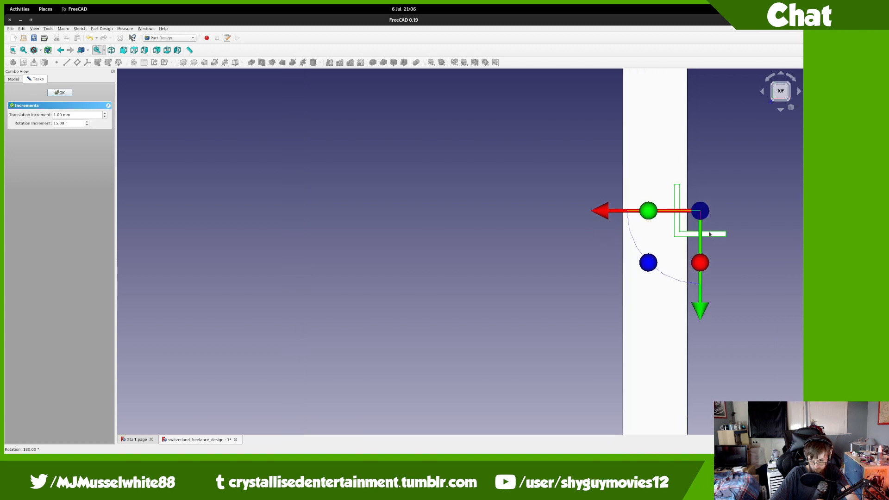
left_click_drag(604, 212, 566, 212)
scroll(566, 212, "up", 2)
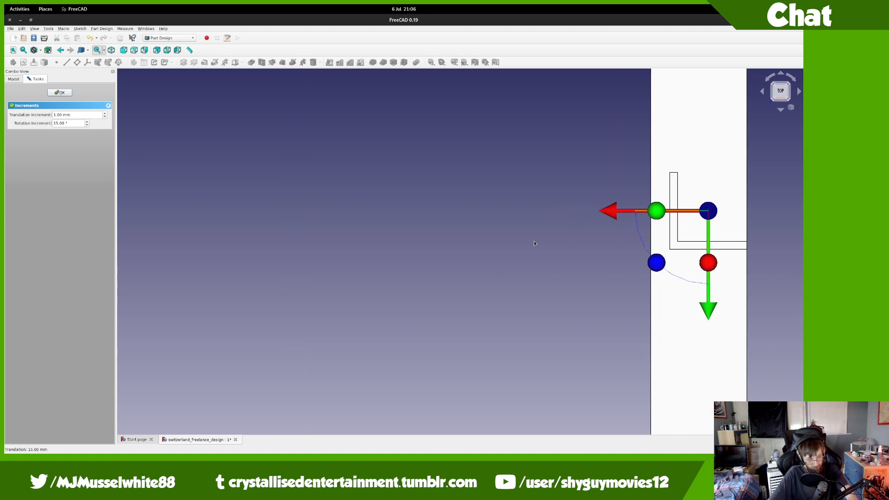
scroll(453, 313, "down", 6)
scroll(453, 314, "down", 2)
middle_click_drag(453, 314, 583, 195)
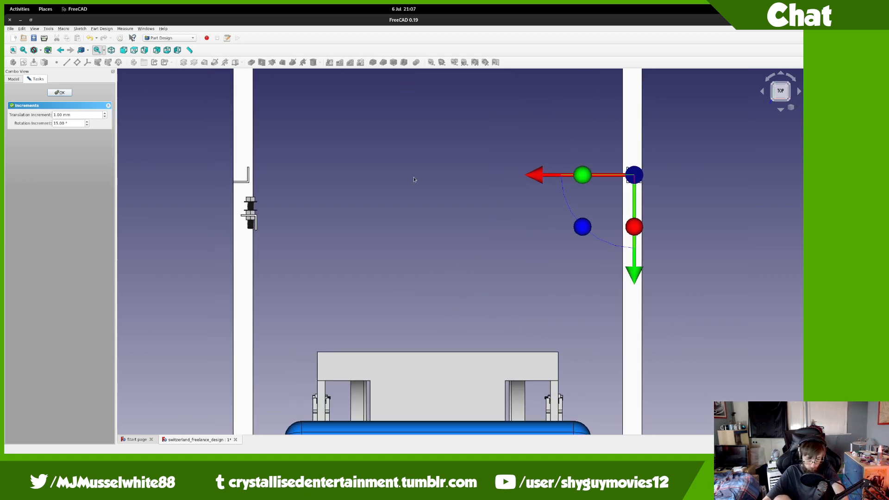
middle_click_drag(419, 228, 409, 155)
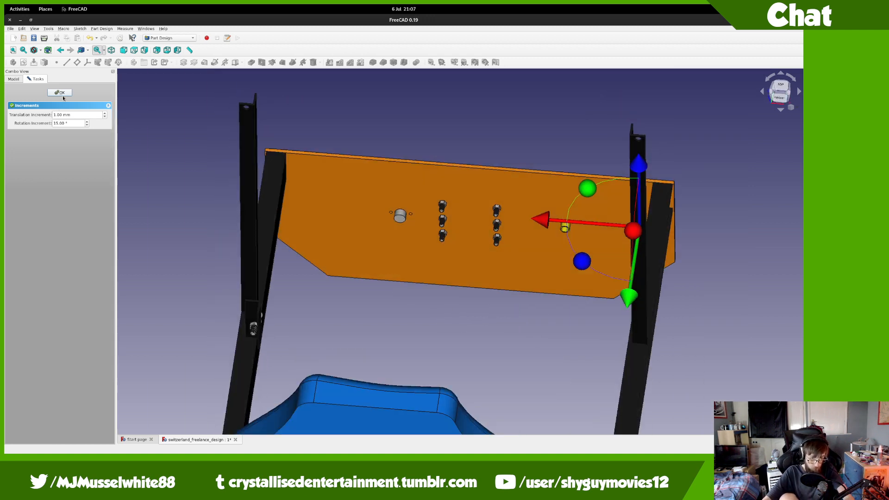
Step: Confirm the second upright's placement, then delete final_power_fuel_frame_part with its contents
left_click(63, 95)
left_click(251, 315)
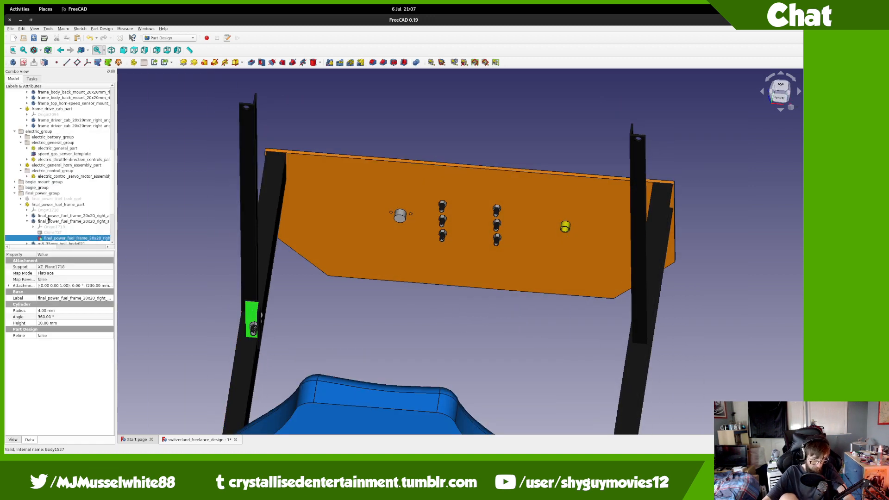
left_click(46, 222)
left_click(49, 205)
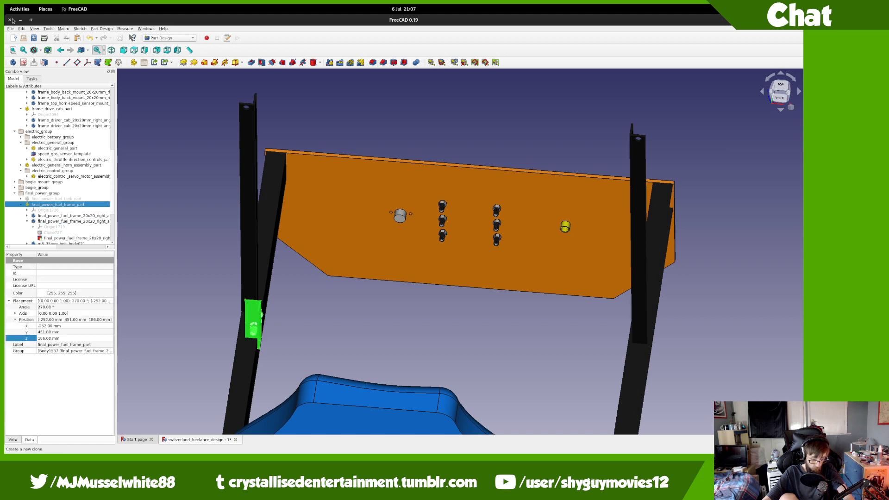
mouse_move(4, 4)
left_click(253, 97)
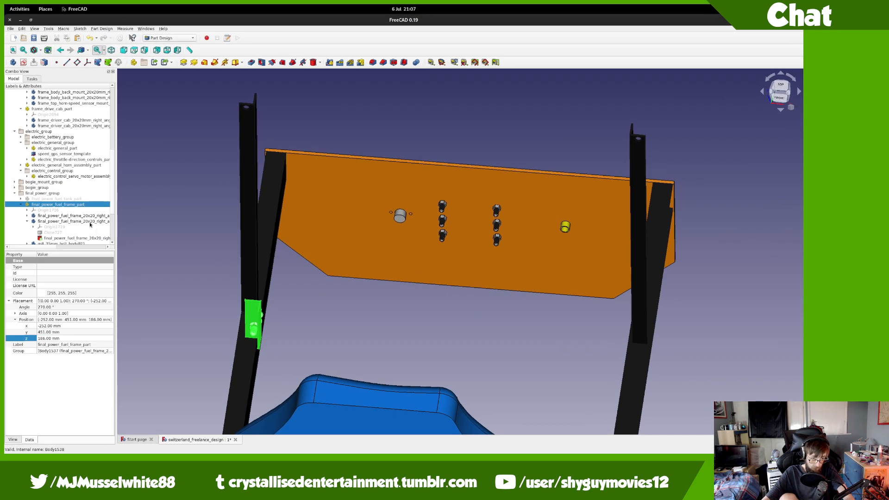
key("Delete")
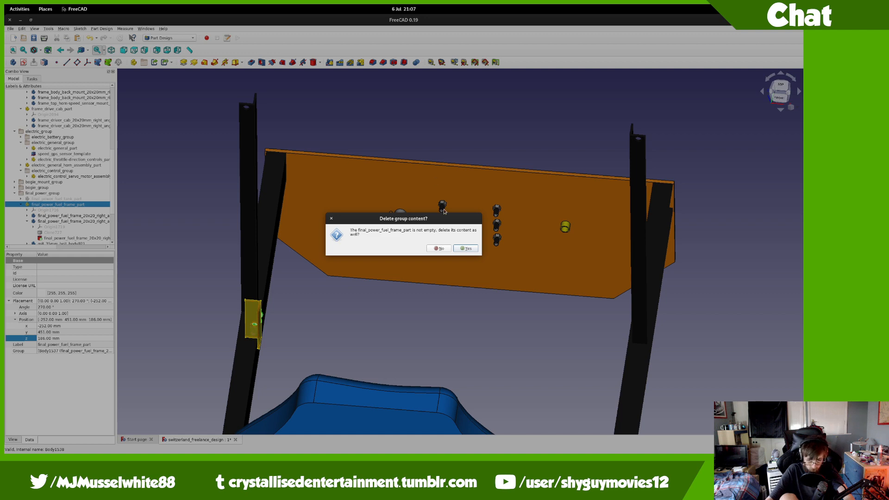
left_click(466, 248)
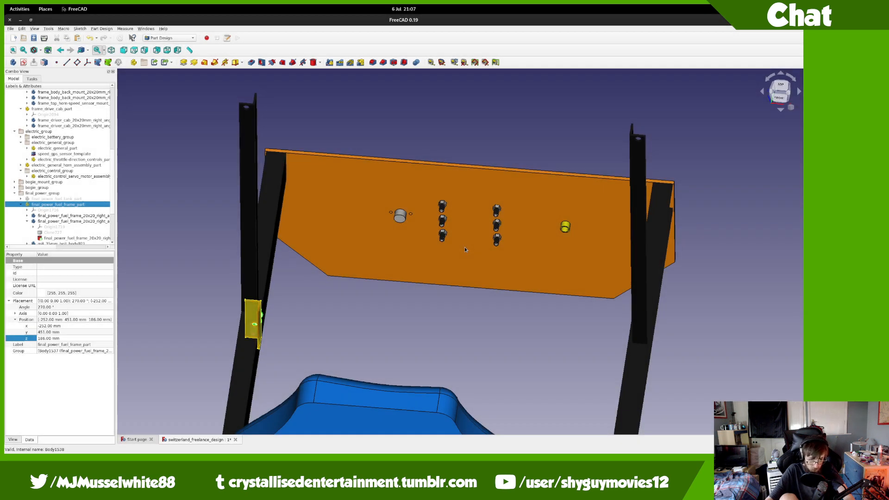
Step: Delete final_power_fuel_tank_part along with its contents
left_click(103, 206)
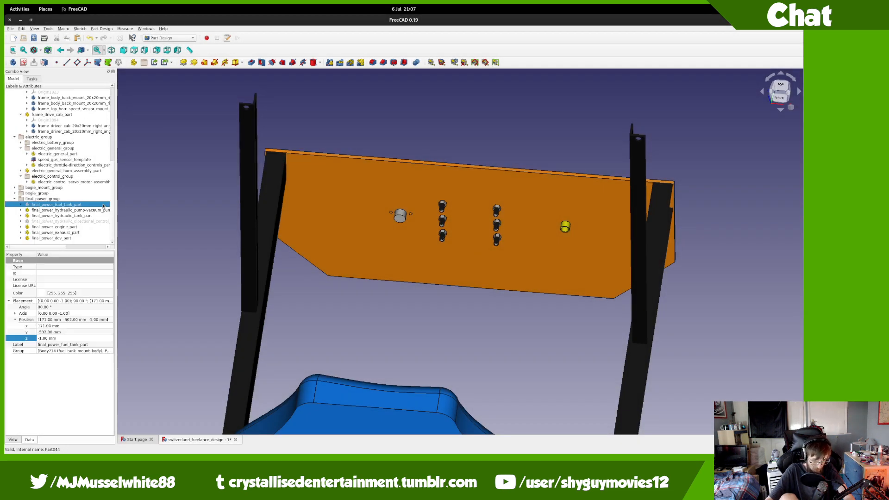
key("Delete")
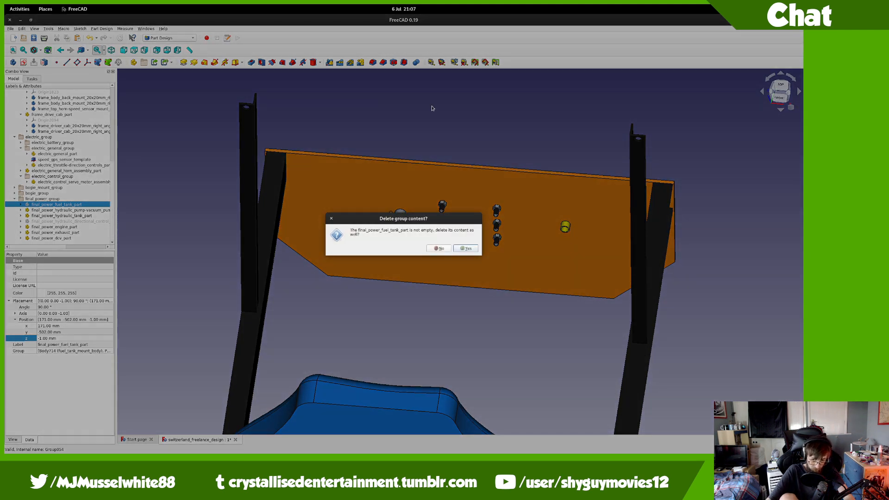
left_click(456, 249)
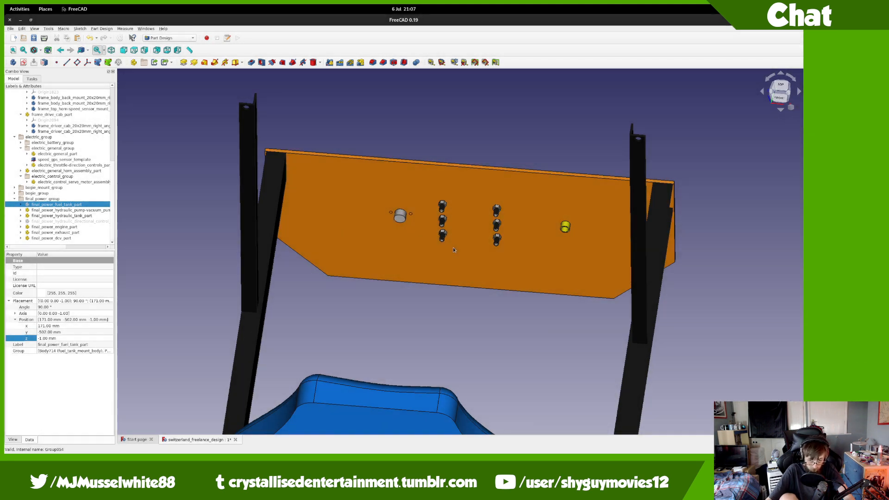
scroll(466, 188, "down", 6)
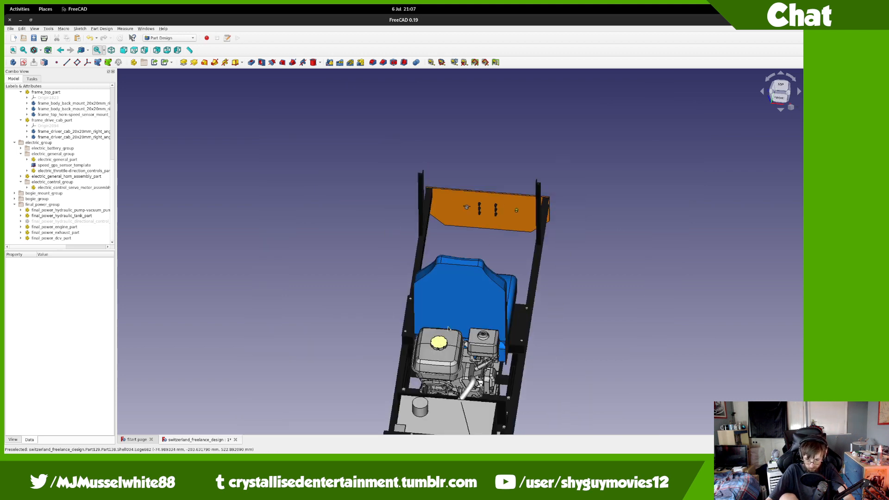
scroll(456, 316, "up", 4)
middle_click_drag(516, 357, 614, 332)
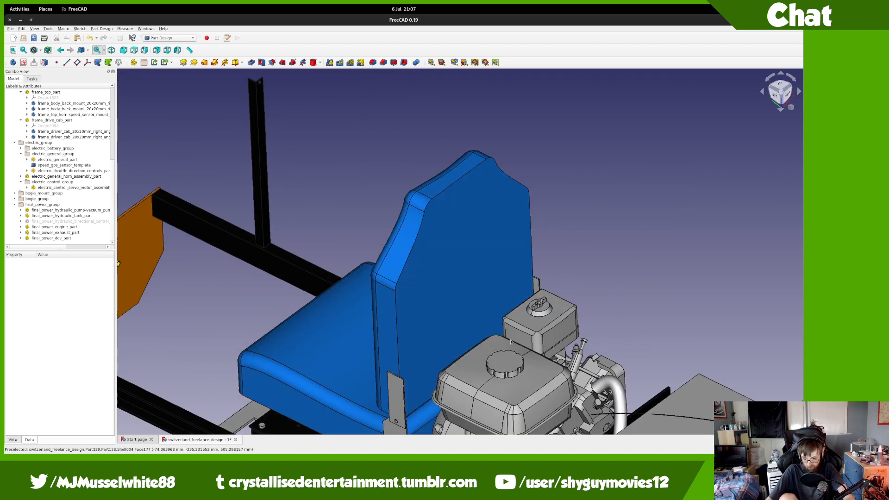
middle_click_drag(532, 382, 537, 306)
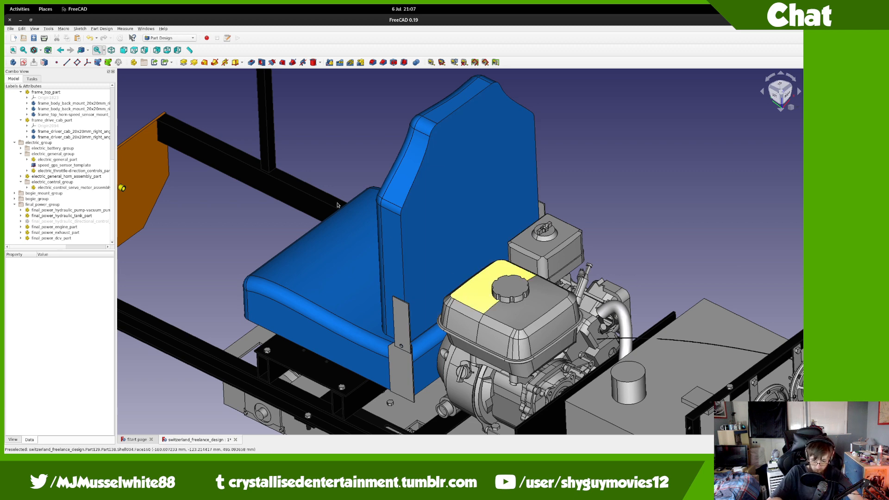
middle_click_drag(292, 191, 420, 222)
middle_click_drag(483, 251, 575, 306)
scroll(417, 191, "up", 4)
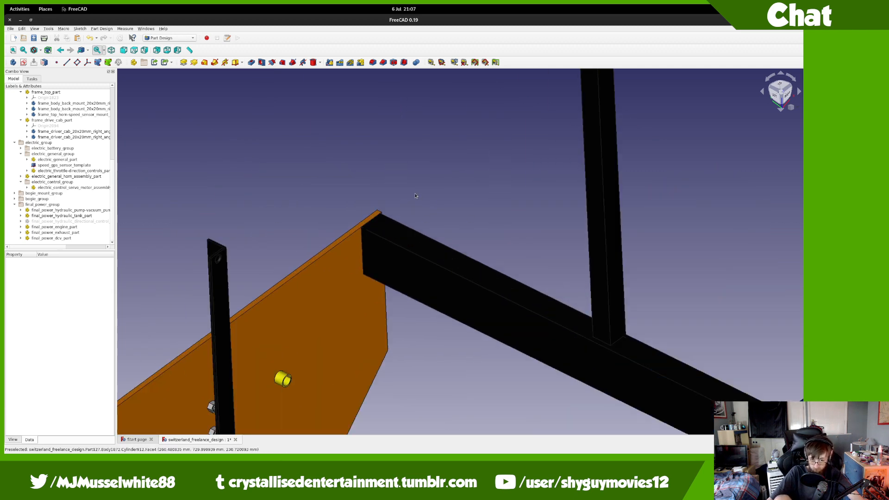
middle_click_drag(419, 192, 442, 253)
scroll(441, 252, "down", 2)
scroll(40, 93, "up", 8)
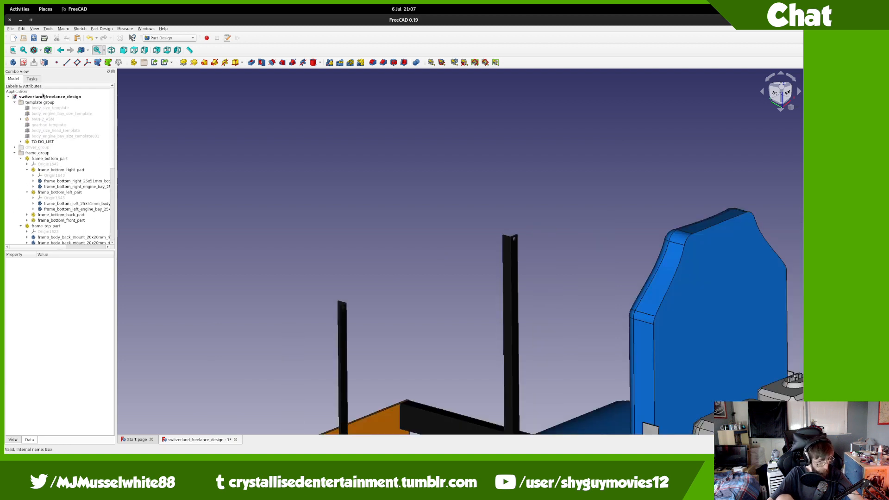
Step: Show the hidden body_size_head_template box and orbit around it to inspect the cab framing
left_click(56, 124)
left_click(62, 131)
key("space")
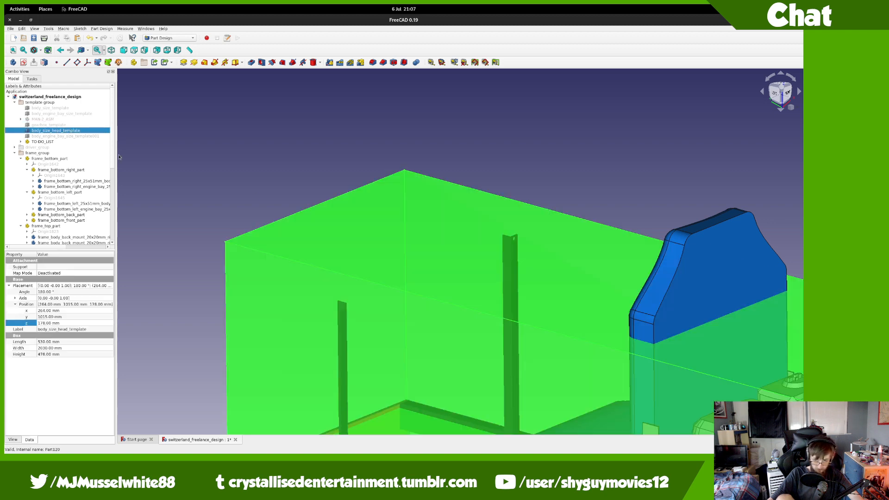
middle_click_drag(304, 187, 306, 239)
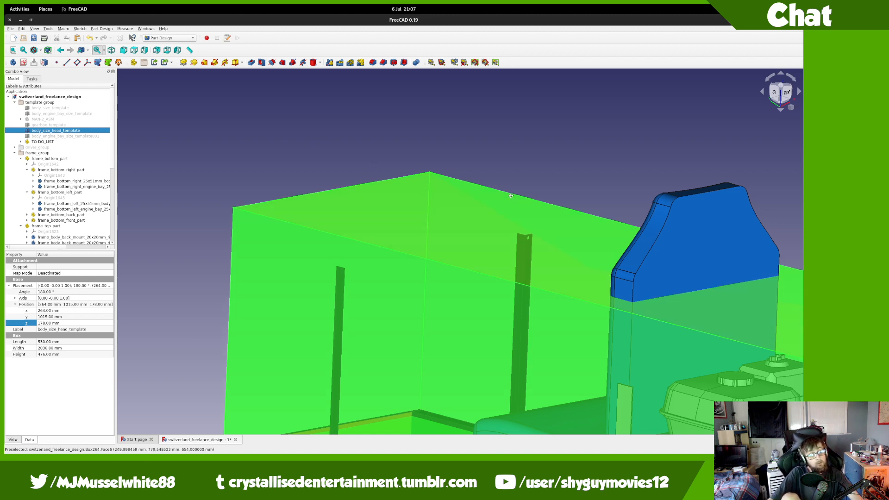
middle_click_drag(427, 174, 452, 251)
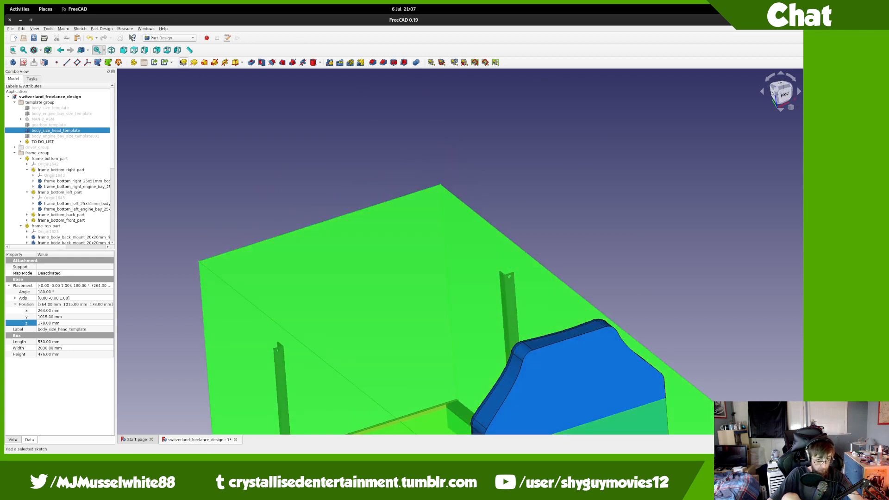
Step: Add a new empty part, Part142, and collapse the power, electric and frame tree groups
left_click(134, 63)
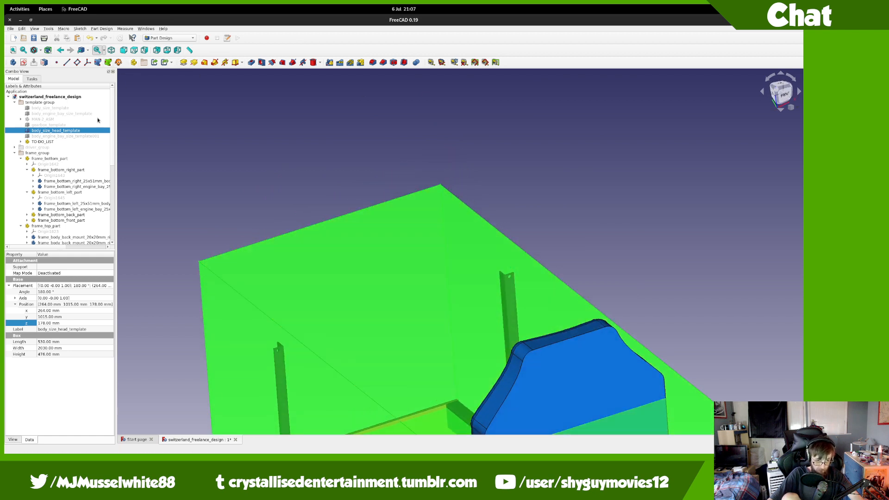
left_click(14, 194)
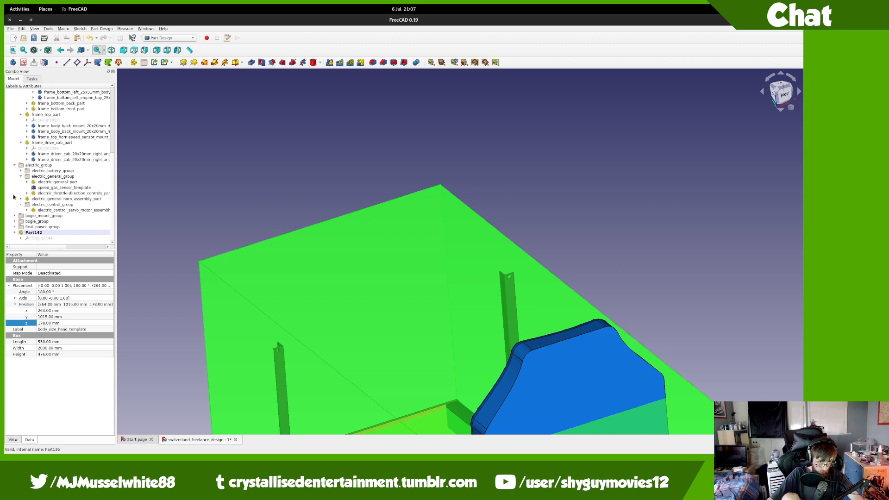
left_click(21, 177)
left_click(21, 159)
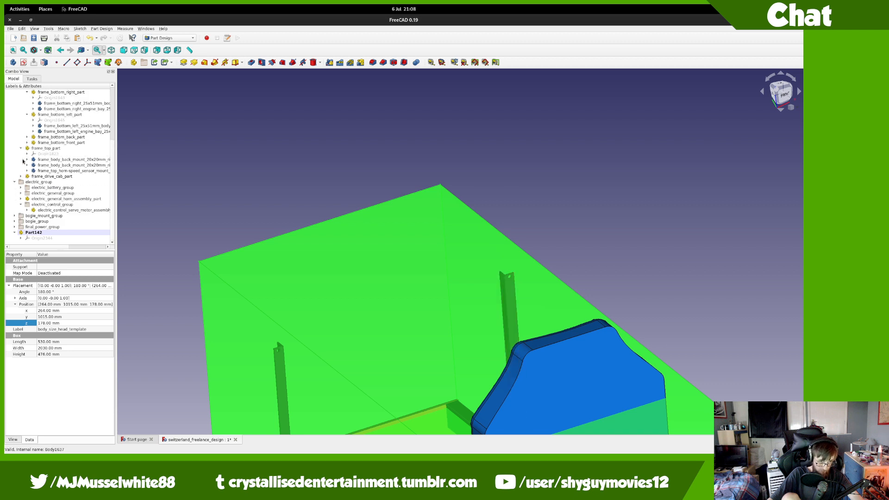
left_click(21, 149)
left_click(21, 177)
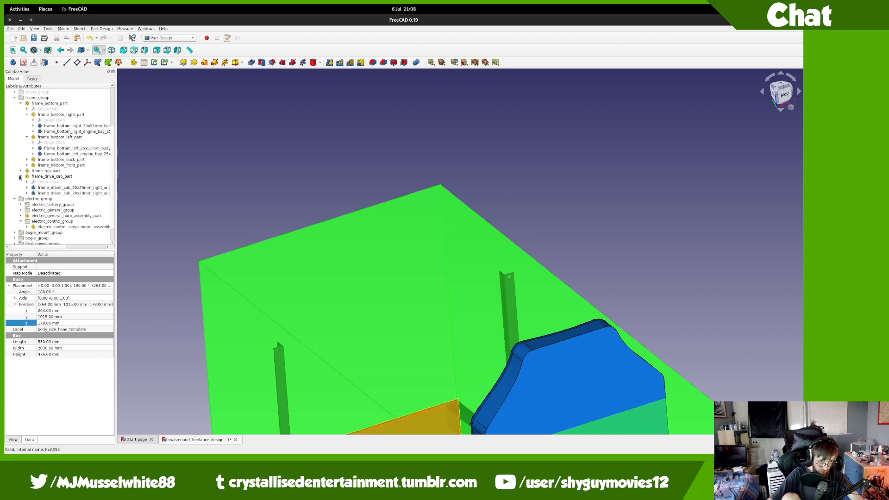
Step: Set the Material of both frame bottom engine bay bodies to Steel in Display properties
left_click(28, 131)
left_click(27, 137)
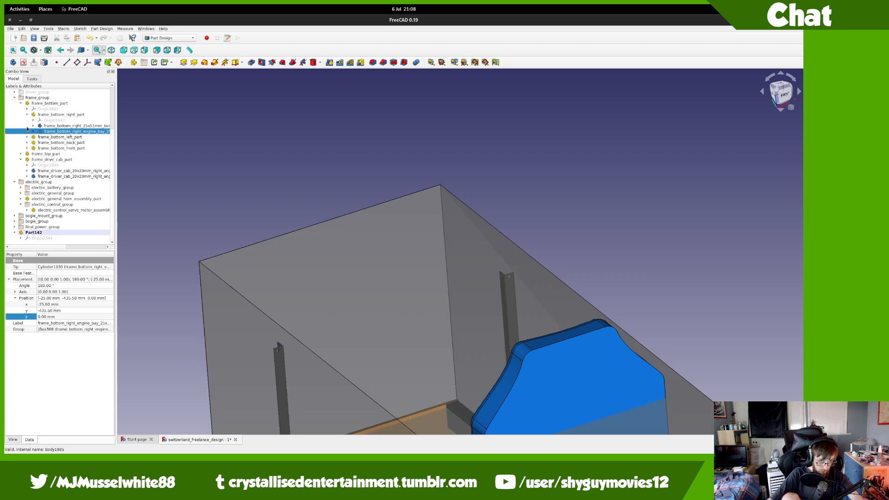
left_click(29, 116)
left_click(27, 137)
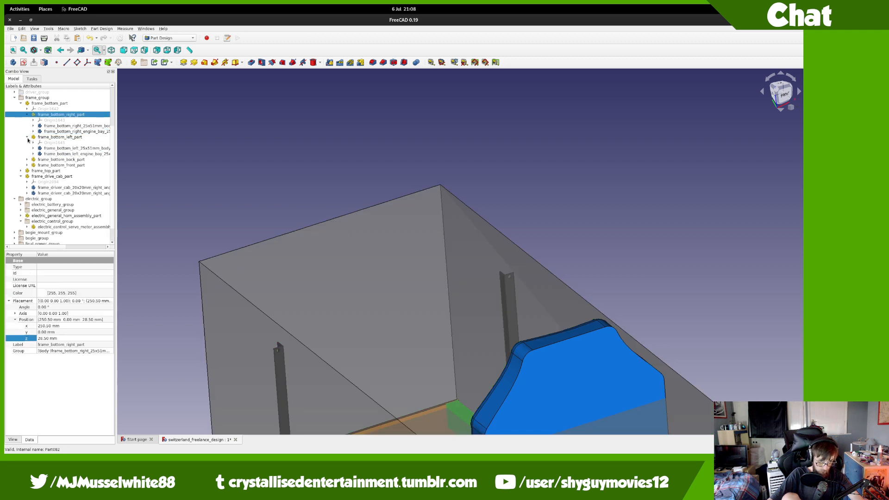
left_click(57, 155)
left_click(55, 132, "ctrl")
key("ctrl+d")
left_click(55, 136)
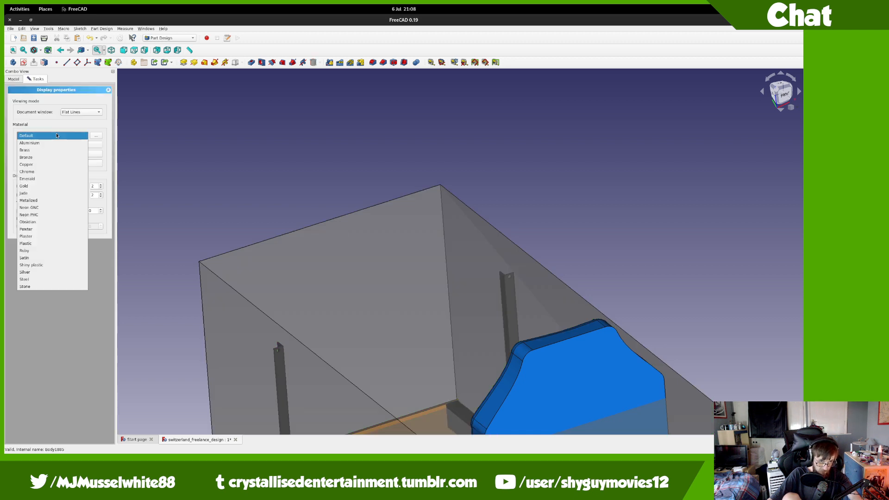
left_click(51, 278)
left_click(60, 248)
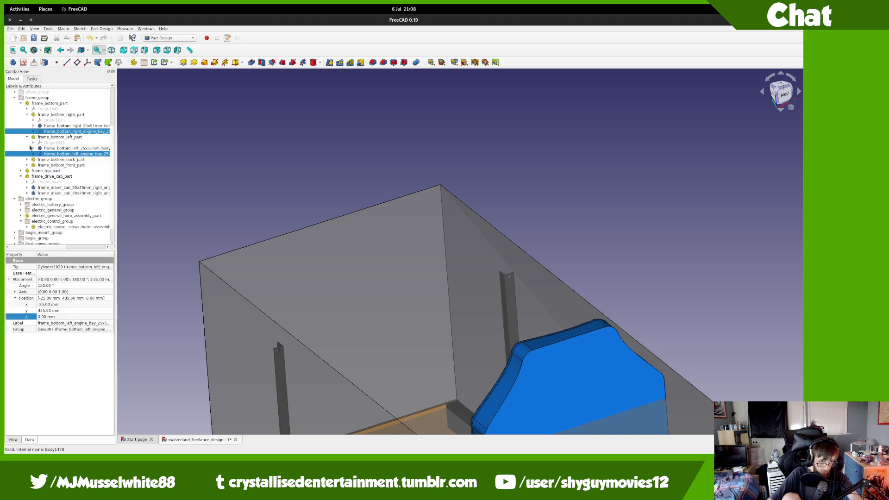
Step: Collapse the frame bottom groups in the tree and expand the TO-DO_LIST
left_click(26, 114)
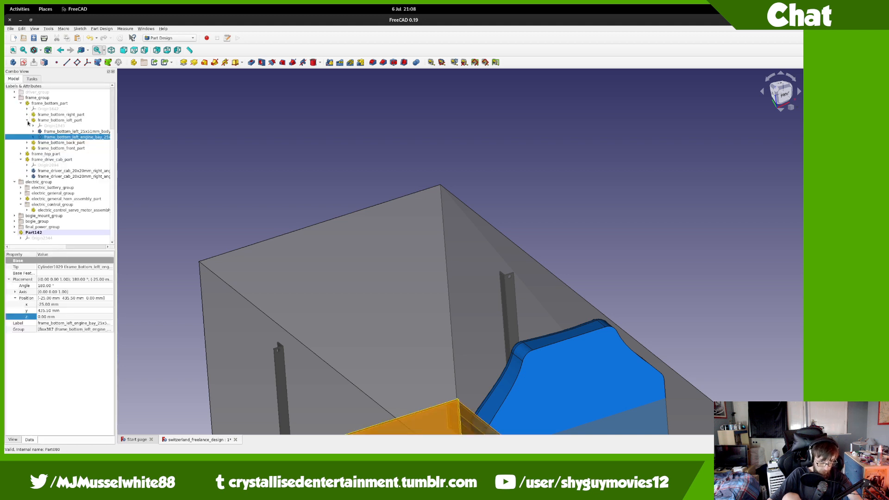
left_click(28, 121)
left_click(20, 122)
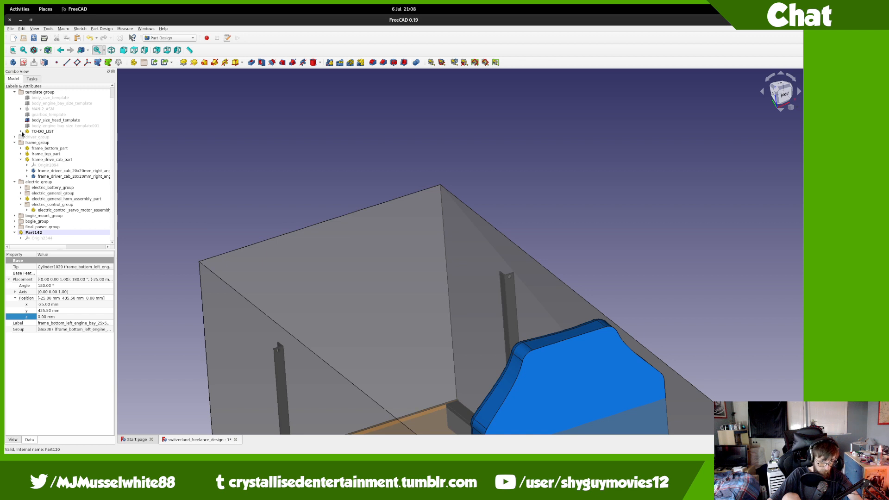
left_click(21, 131)
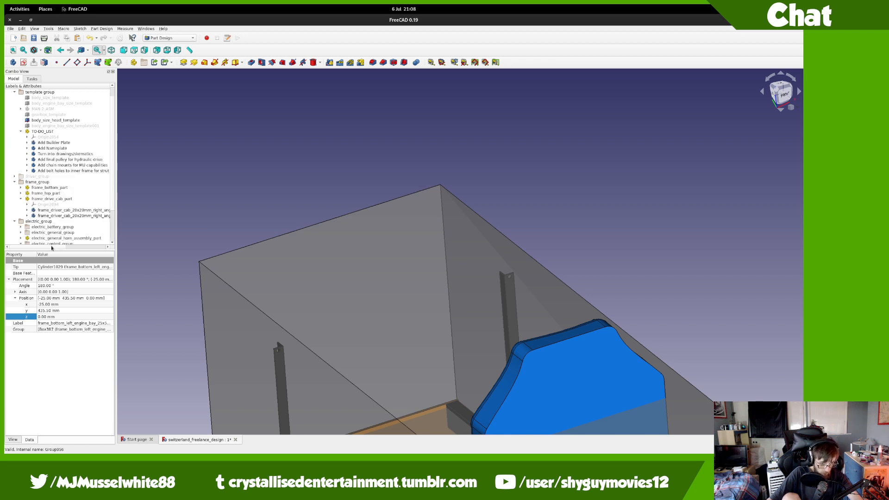
Step: Delete the 'Add final pulley for hydraulic drive' to-do item, then orbit to a left-facing cab view
scroll(55, 249, "right", 1)
left_click_drag(56, 249, 65, 246)
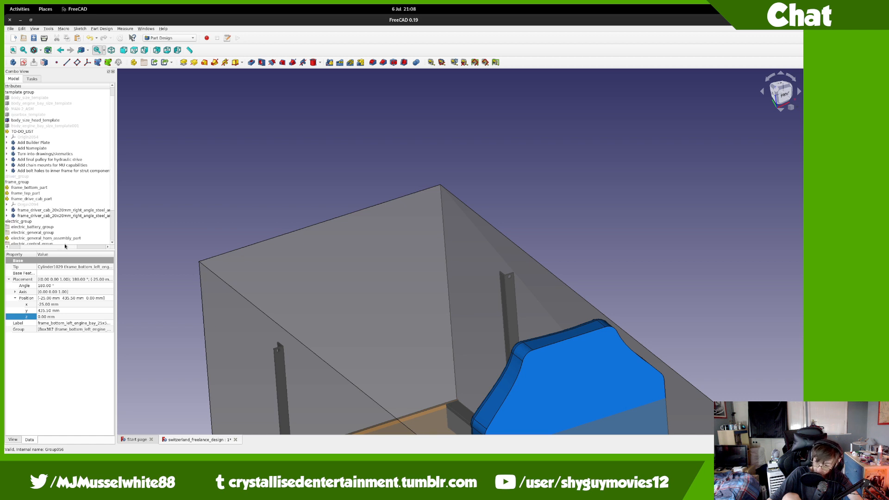
middle_click_drag(399, 199, 416, 115)
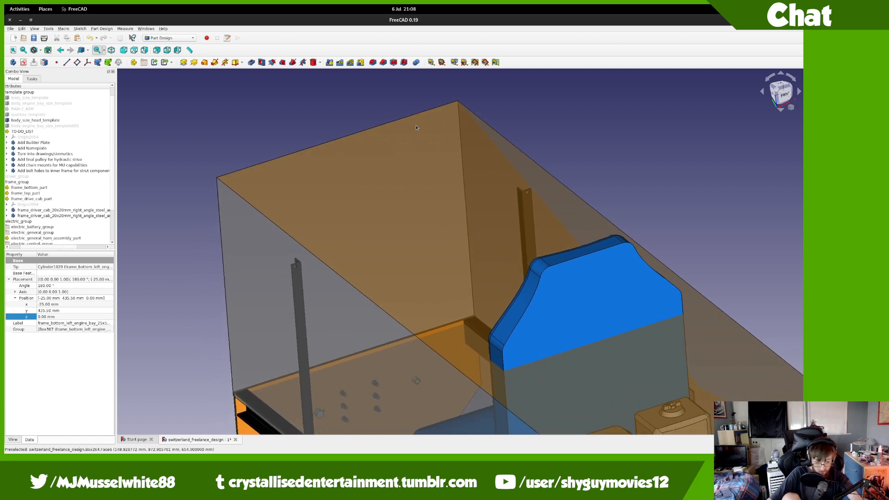
left_click(97, 160)
key("Delete")
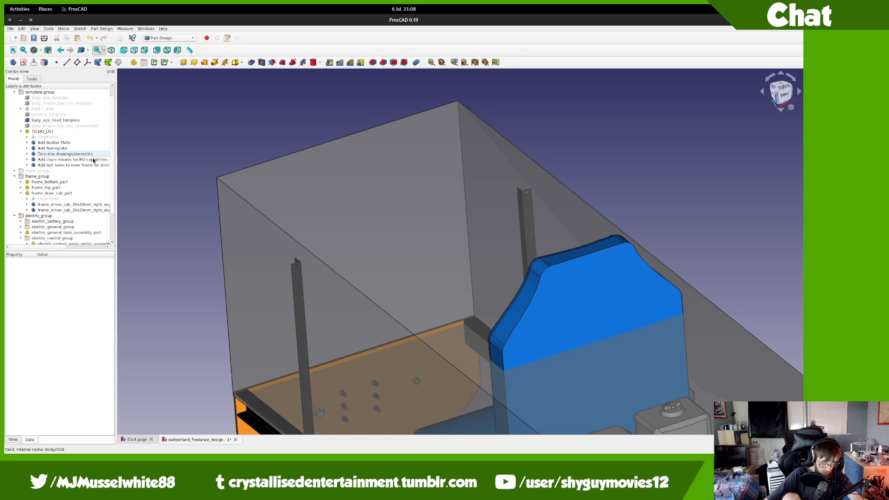
left_click(92, 159)
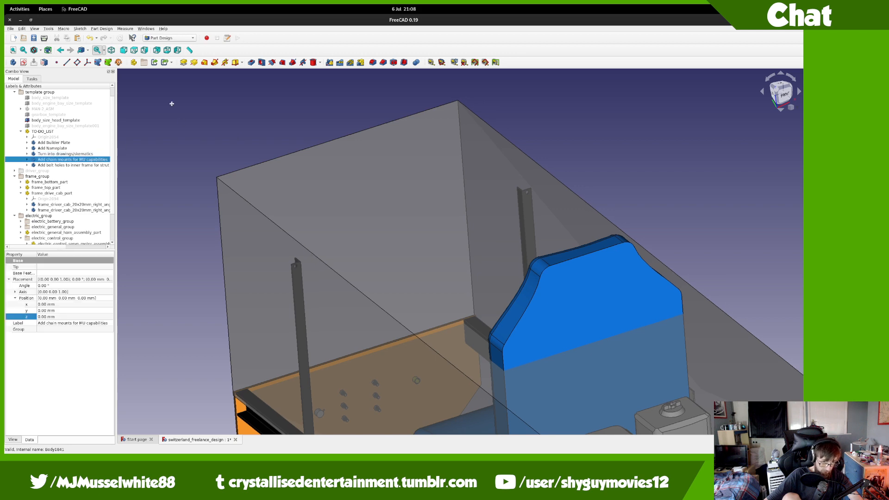
middle_click_drag(171, 103, 442, 133)
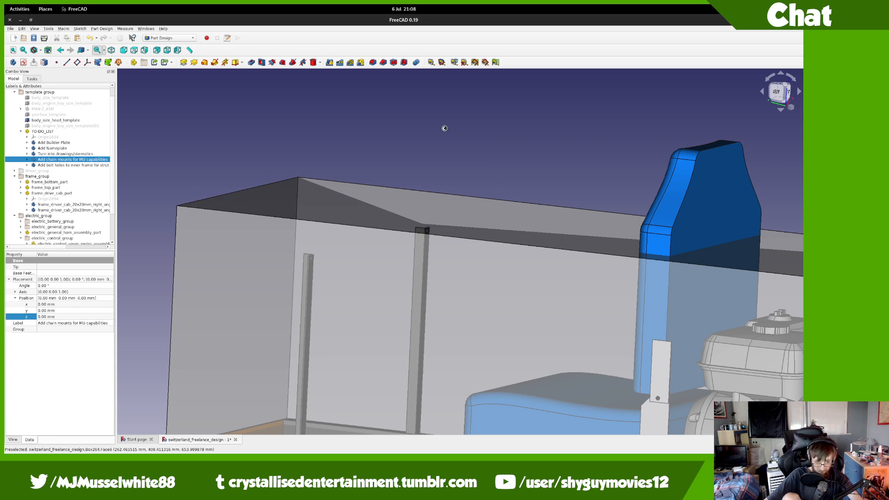
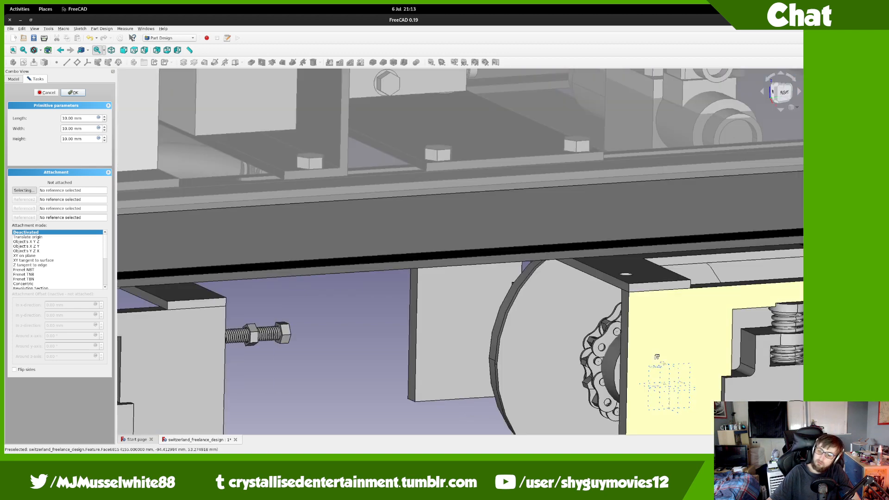
Step: Attach a new box to XZ_Plane2343 and size it 520 × 100 × 3 mm
middle_click_drag(657, 357, 687, 355)
left_click(607, 348)
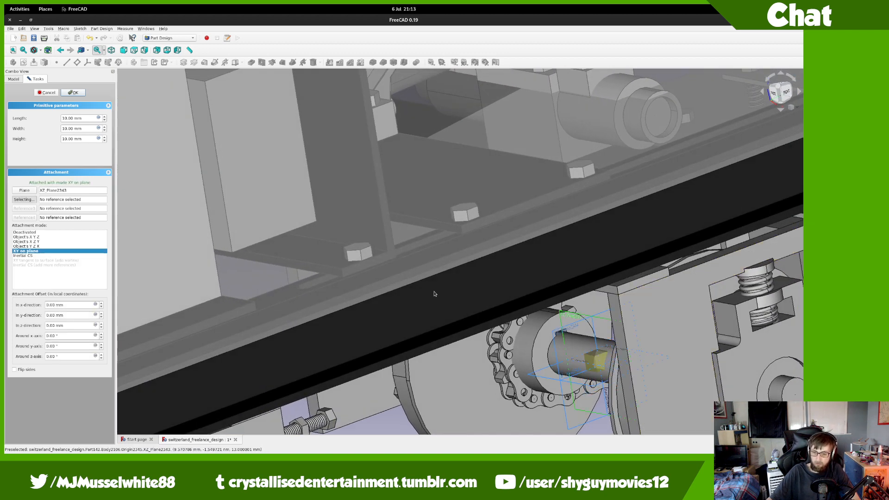
left_click(91, 118)
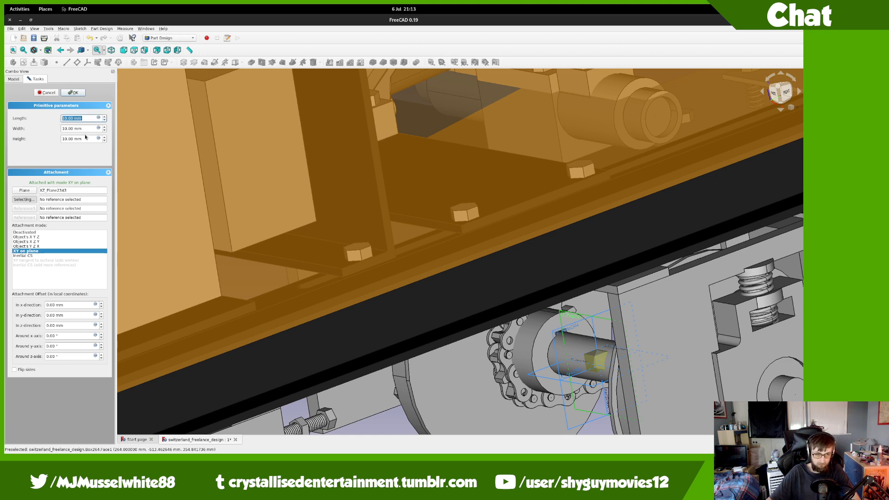
double_click(81, 139)
type("3 mm")
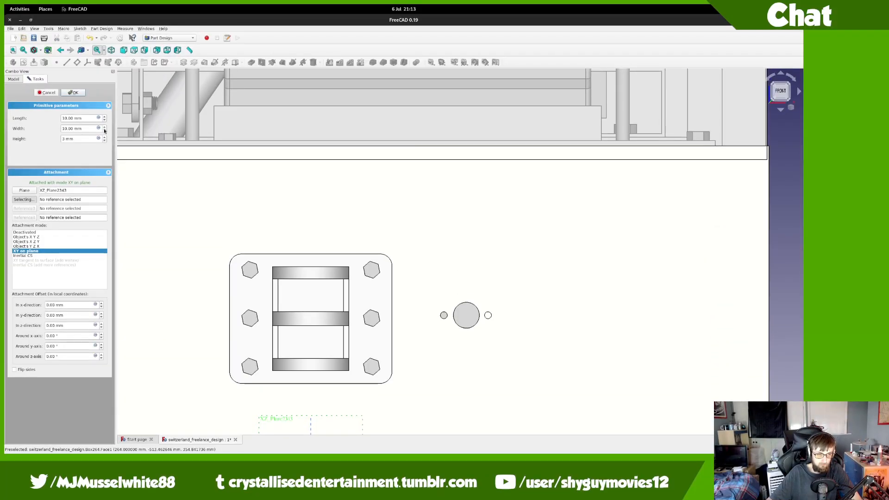
scroll(486, 186, "down", 6)
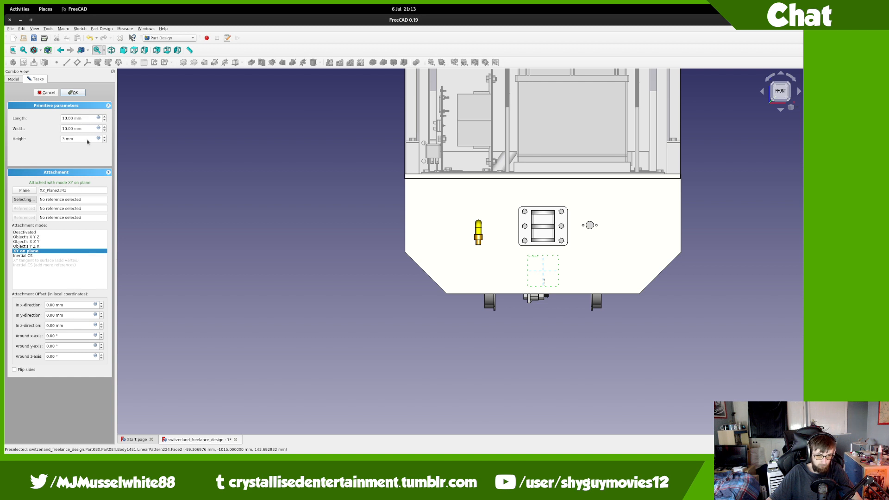
left_click(84, 118)
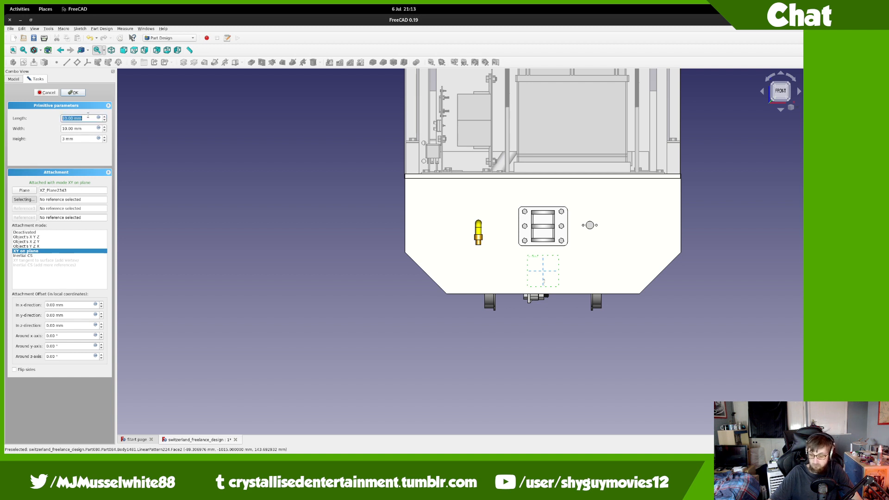
key("Tab")
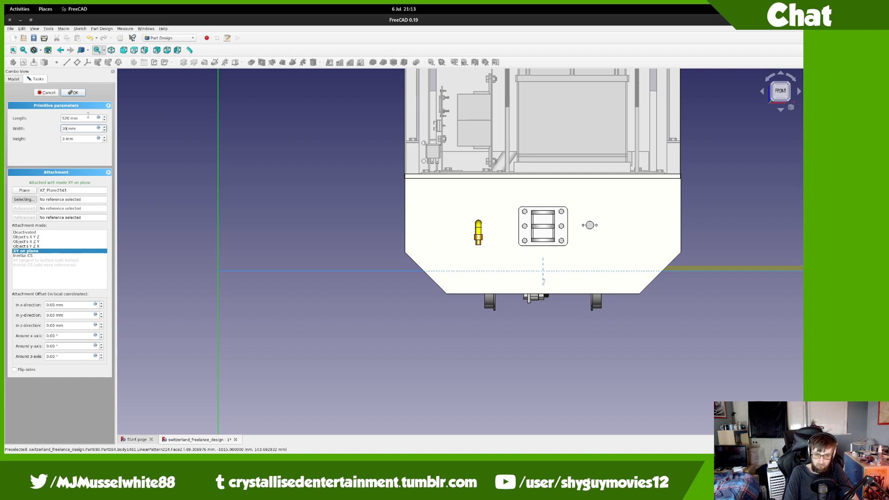
key("Tab")
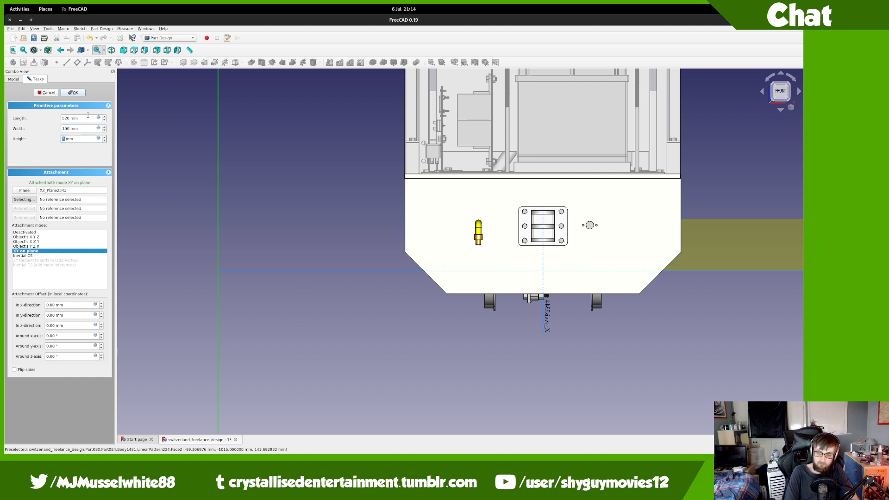
Step: Offset the box -260 mm in x and -50 mm in y and confirm it
left_click(56, 305)
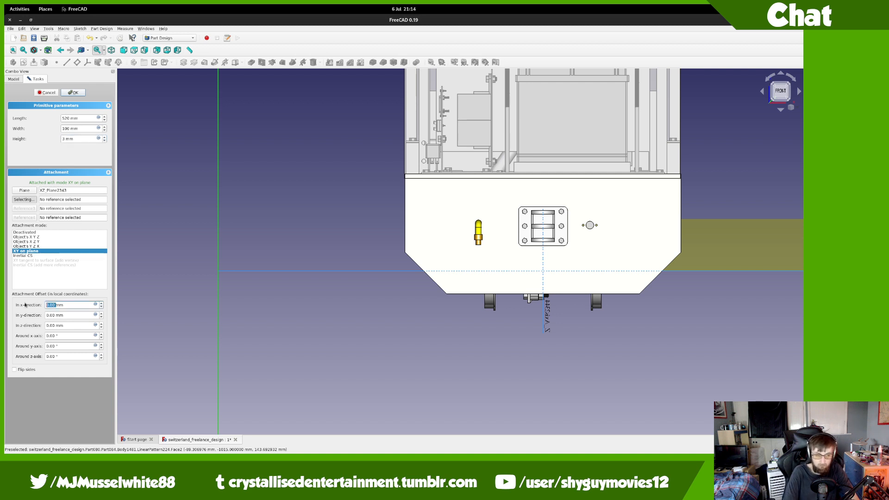
type("-260")
key("Tab")
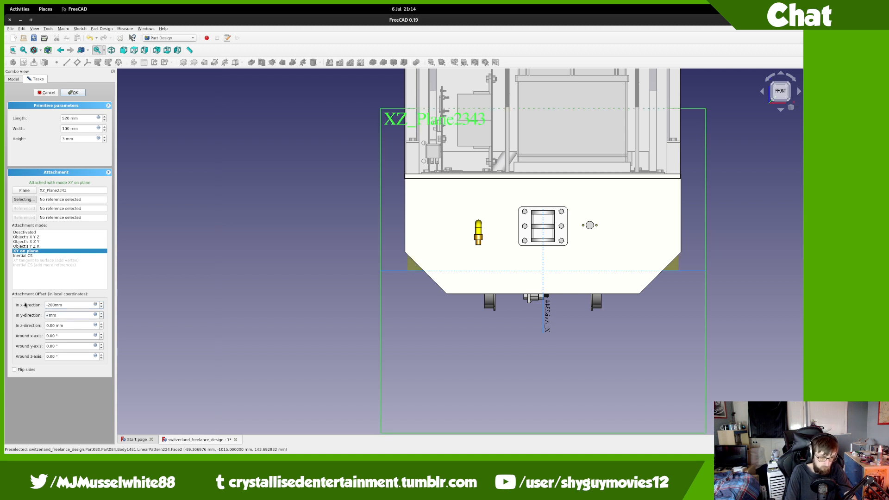
key("Tab")
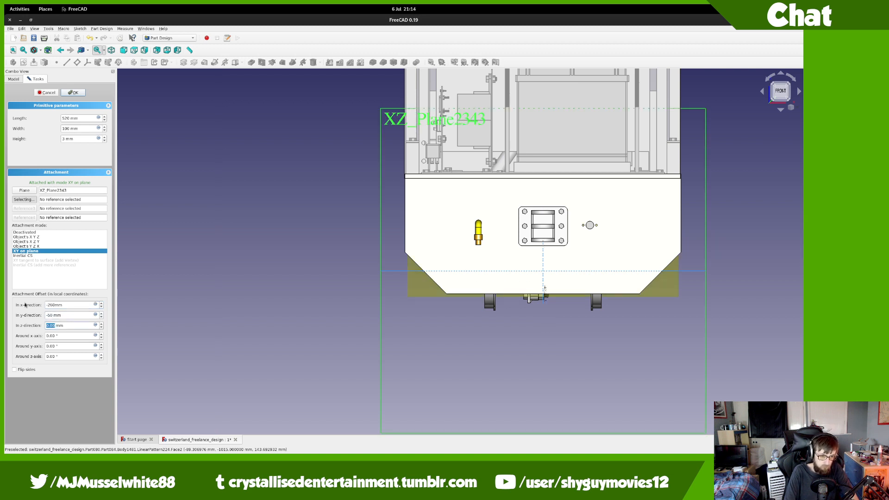
key("Return")
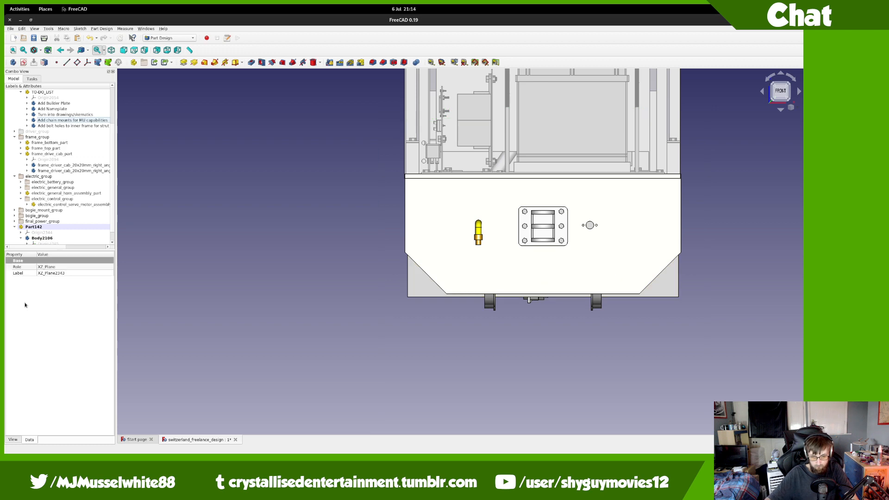
Step: Transform Part142, dragging it upward and back to about 688 mm
right_click(63, 226)
left_click(70, 233)
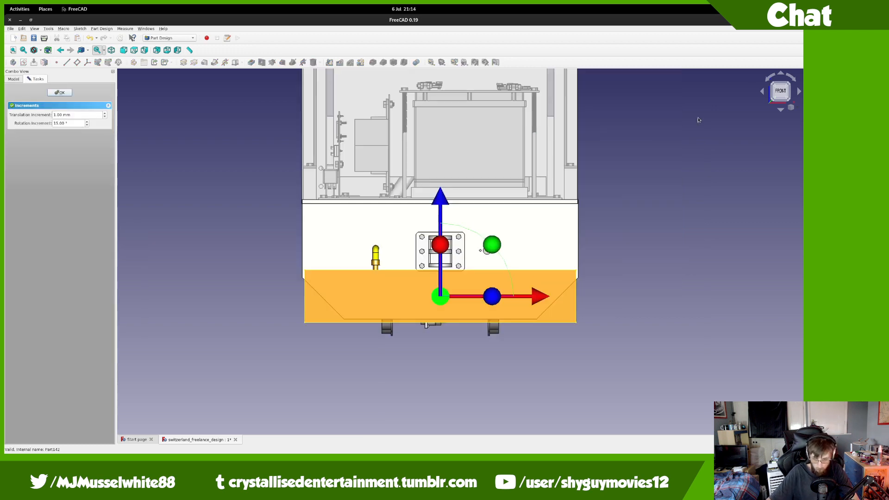
left_click(791, 90)
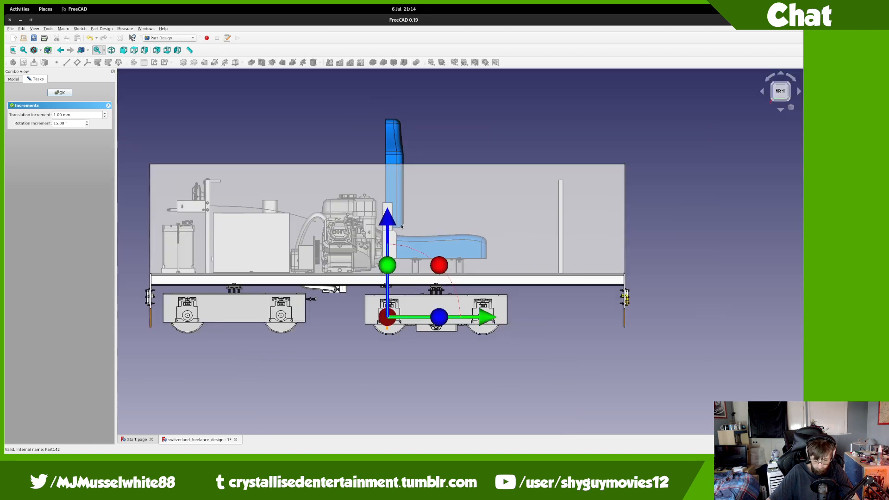
left_click_drag(402, 226, 421, 126)
scroll(421, 126, "up", 3)
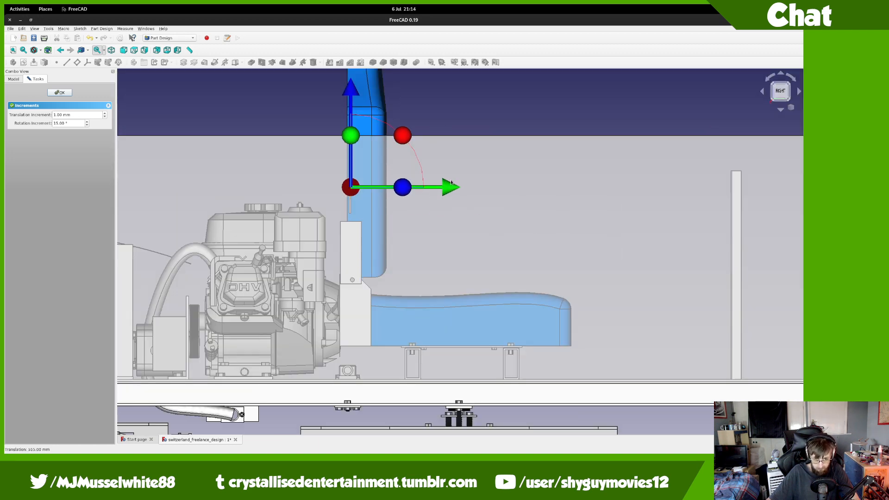
left_click_drag(483, 188, 803, 189)
middle_click_drag(803, 189, 609, 258)
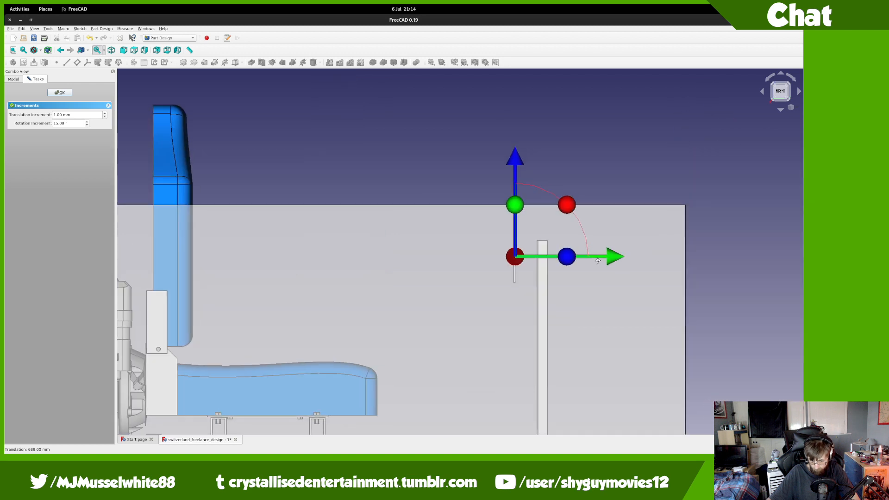
scroll(583, 244, "up", 3)
scroll(489, 254, "up", 2)
scroll(420, 308, "up", 1)
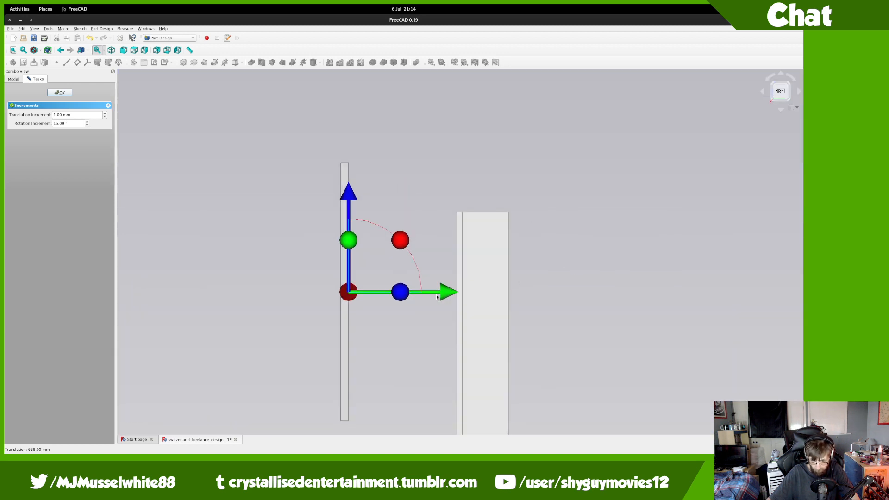
left_click_drag(437, 297, 557, 281)
Step: Raise Part142 a few more millimetres, check its placement, and accept the transform
left_click_drag(456, 196, 458, 87)
middle_click_drag(458, 92, 450, 189)
left_click_drag(451, 189, 451, 173)
mouse_move(468, 304)
middle_mouse_down()
mouse_move(610, 307)
mouse_move(530, 292)
mouse_move(747, 287)
mouse_move(511, 313)
mouse_move(458, 304)
middle_mouse_up()
scroll(610, 307, "down", 8)
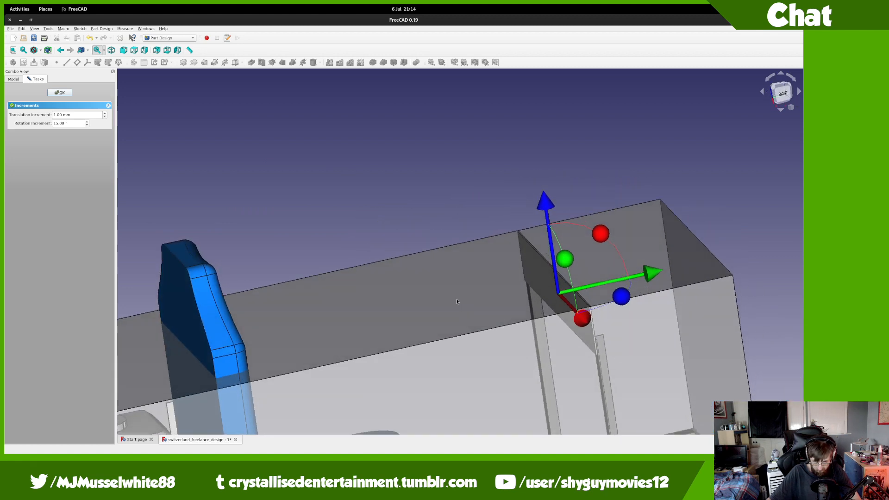
scroll(458, 304, "down", 2)
scroll(458, 304, "up", 2)
left_click(59, 93)
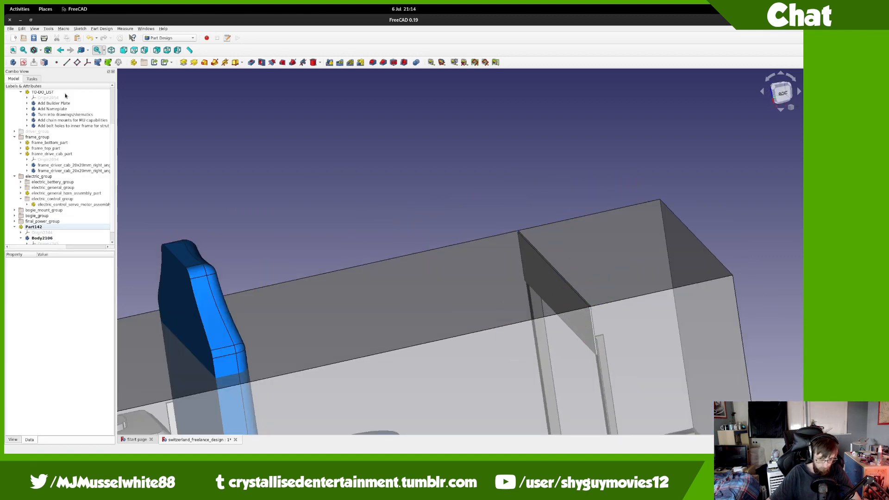
Step: Lower Part142's placement z position to 602 mm
left_click(783, 94)
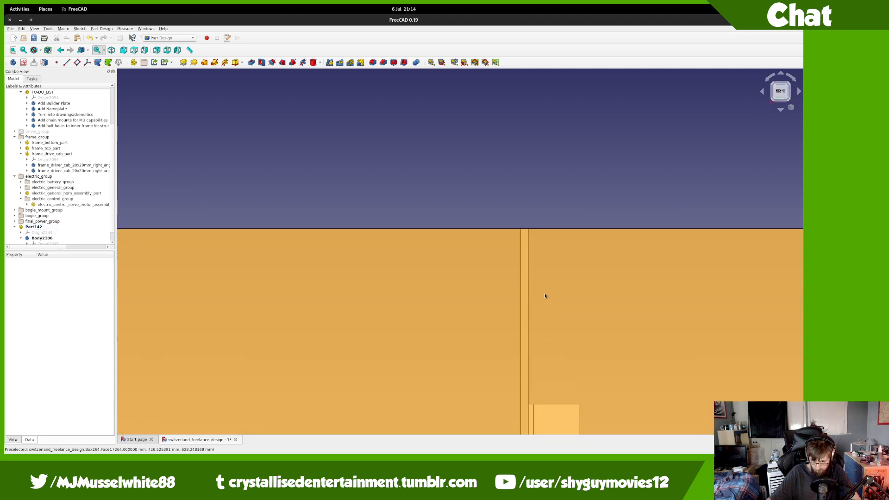
middle_click_drag(546, 296, 566, 252)
left_click(782, 92)
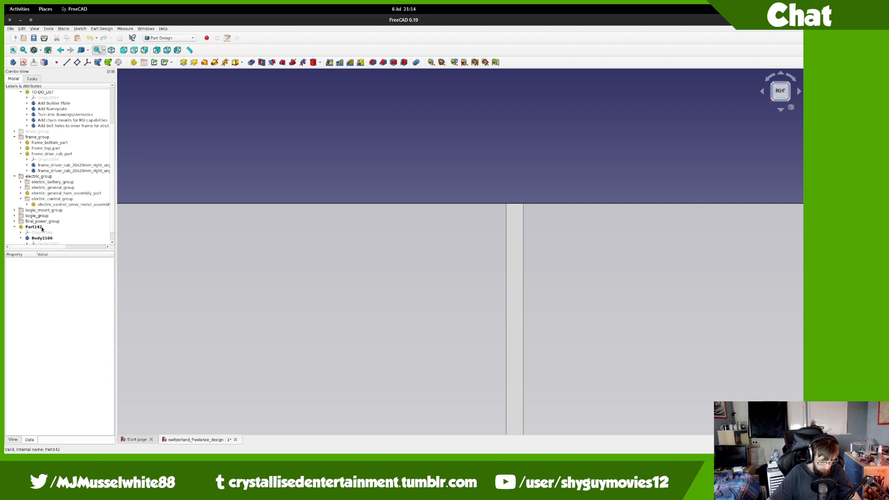
left_click(33, 227)
left_click(62, 344)
left_click(62, 338)
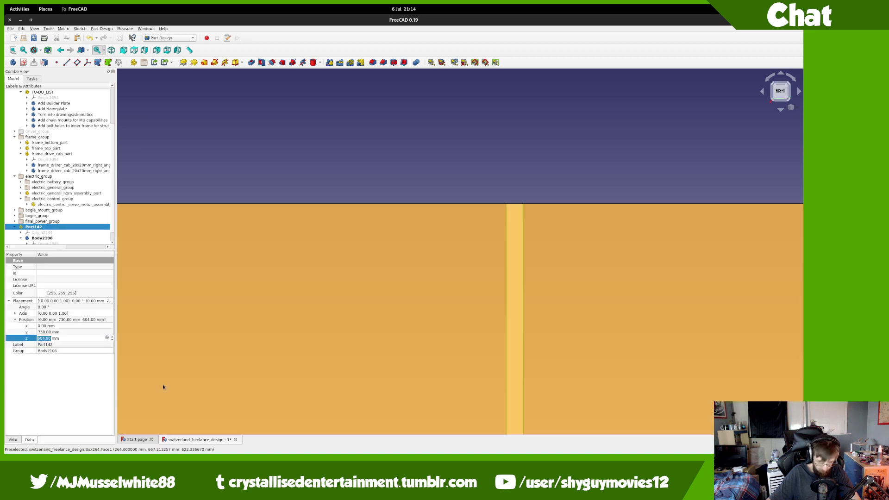
key("Down")
key("Down")
key("Return")
scroll(601, 271, "down", 4)
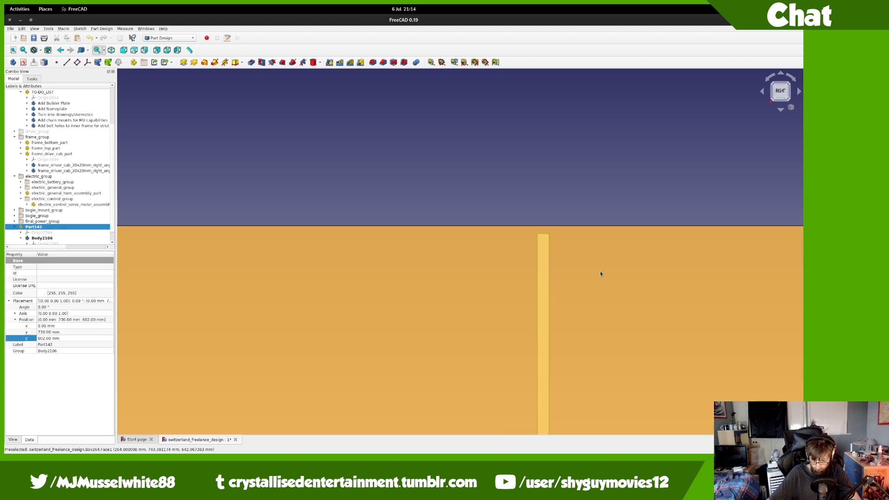
scroll(90, 216, "down", 1)
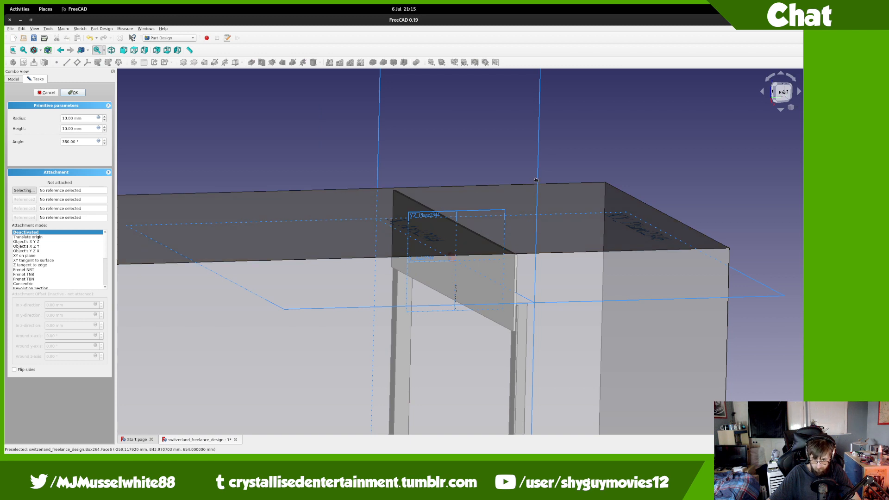
Step: Attach a cylinder to XZ_Plane2343 with 85/2 mm radius and -3 mm z offset
left_click(536, 179)
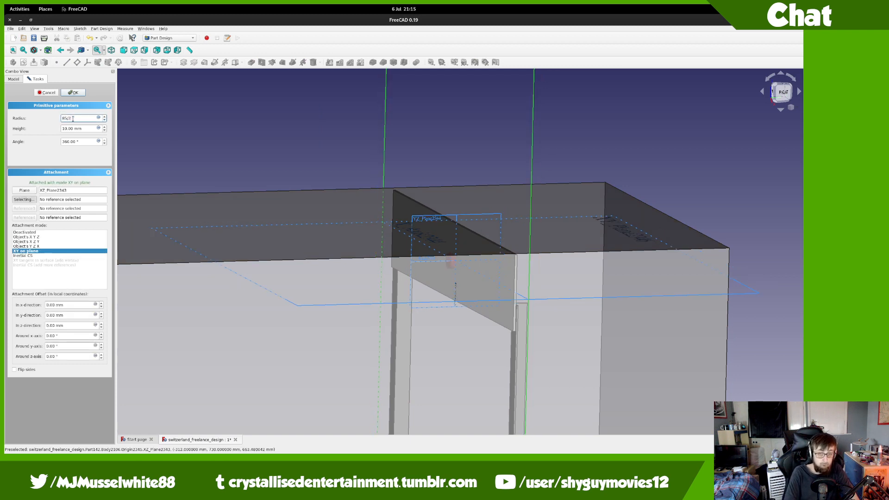
key("Tab")
scroll(435, 236, "up", 5)
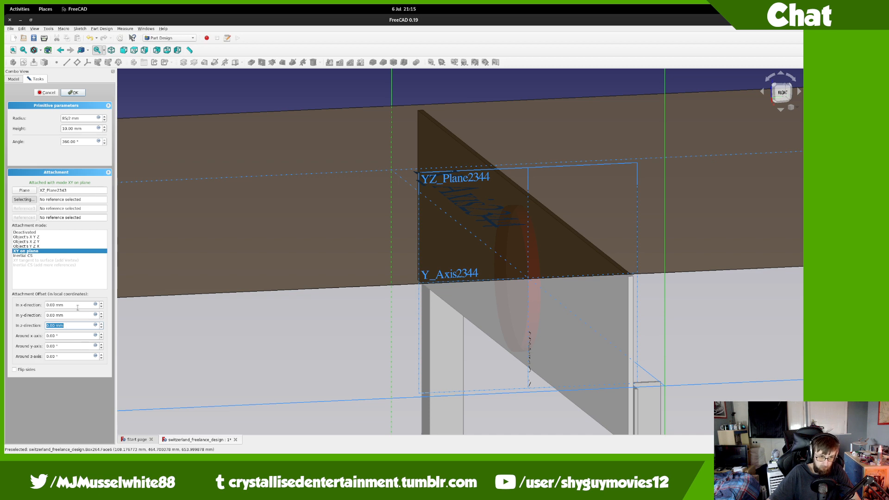
type("2")
key("Tab")
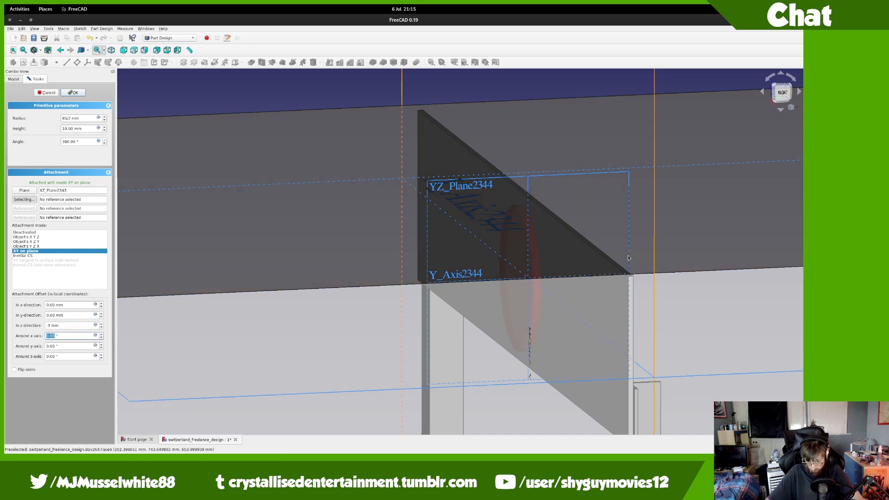
Step: From the rear view, set the cylinder's x offset to -50 mm and finish it
middle_click_drag(633, 272, 450, 266)
left_click(785, 92)
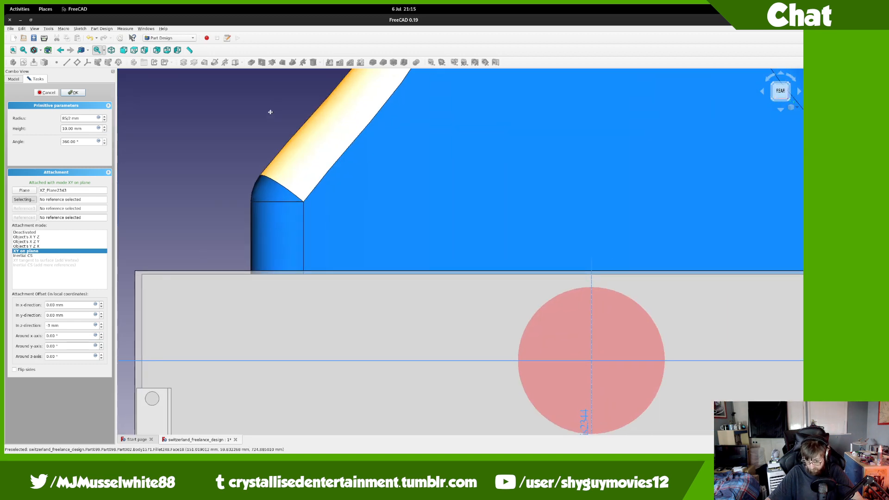
scroll(315, 226, "up", 2)
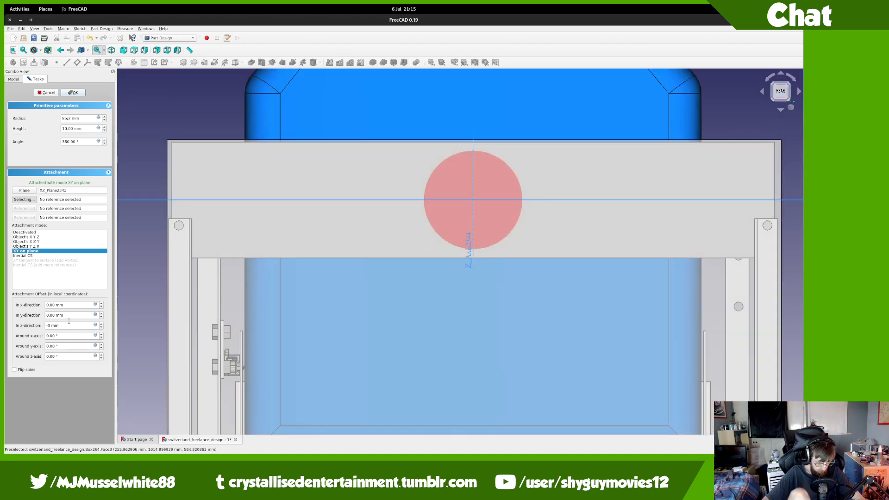
left_click(75, 305)
key("Down")
key("Down")
key("Down")
key("Down")
key("Down")
key("Down")
key("Down")
key("Down")
key("Down")
key("Down")
key("Down")
key("Down")
key("Down")
key("Down")
key("Down")
key("Down")
key("Down")
key("Down")
key("Down")
key("Down")
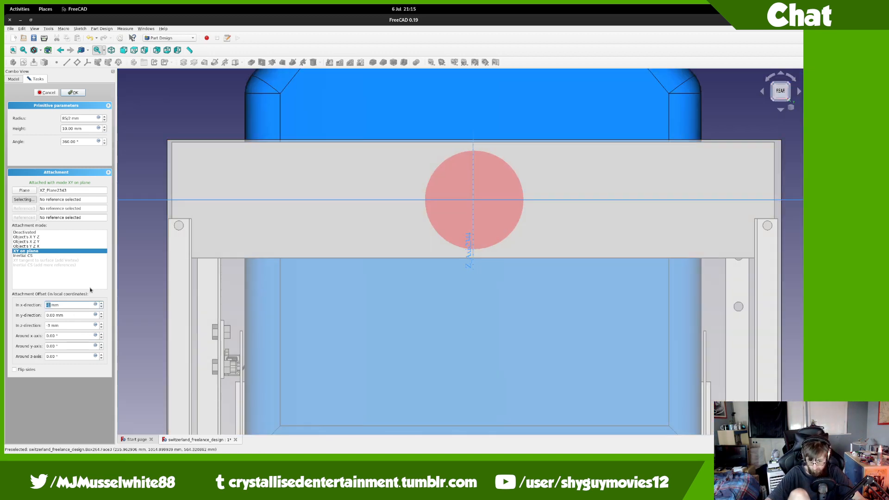
key("Down")
key("Down")
key("Down")
key("Down")
key("Down")
key("Down")
key("Down")
key("Down")
key("Down")
key("Down")
key("Down")
key("Down")
key("Down")
key("Down")
key("Down")
key("Down")
key("Down")
key("Down")
key("Down")
key("Down")
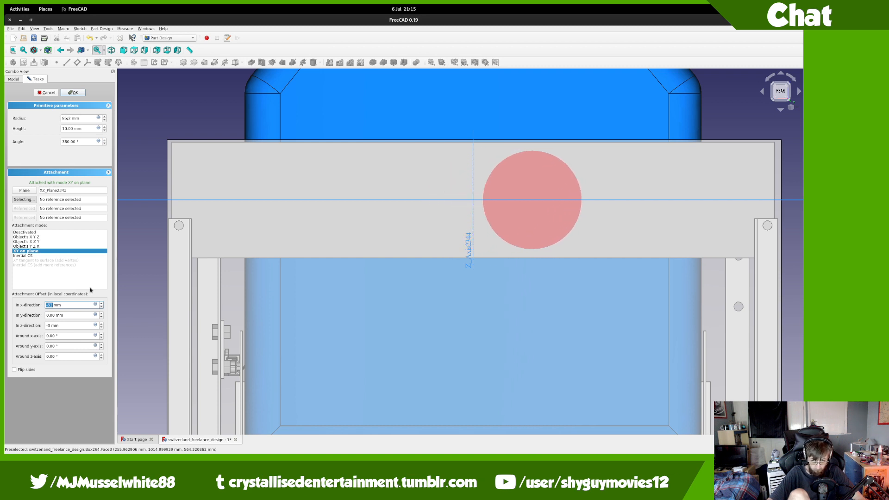
key("Up")
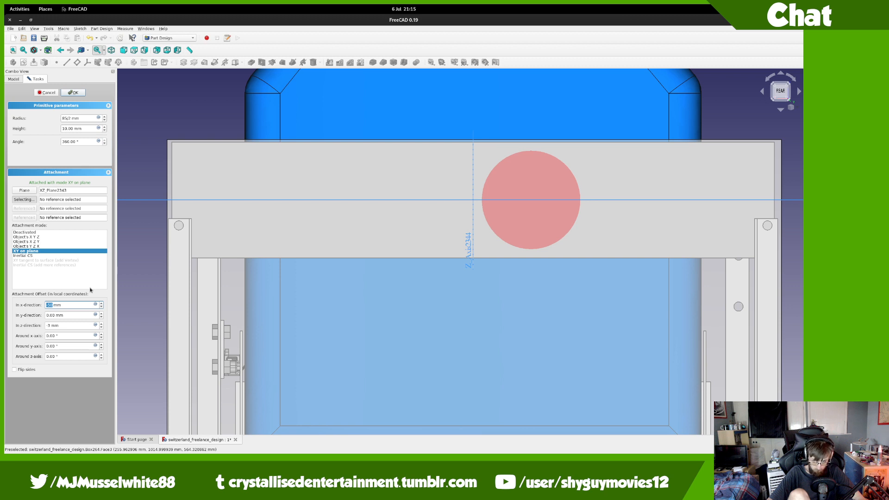
key("Return")
Step: Change the hole cylinder's x offset to -54 mm and mirror it across the Base YZ plane
double_click(50, 239)
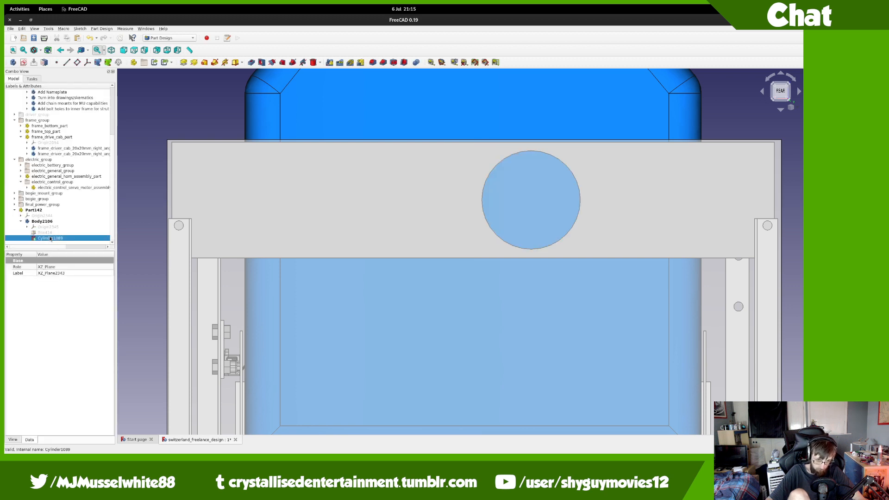
left_click(69, 305)
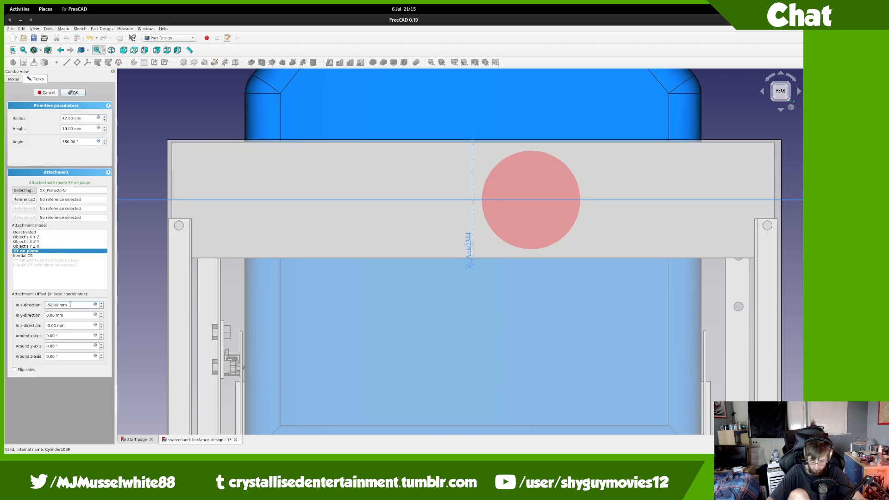
scroll(70, 304, "down", 4)
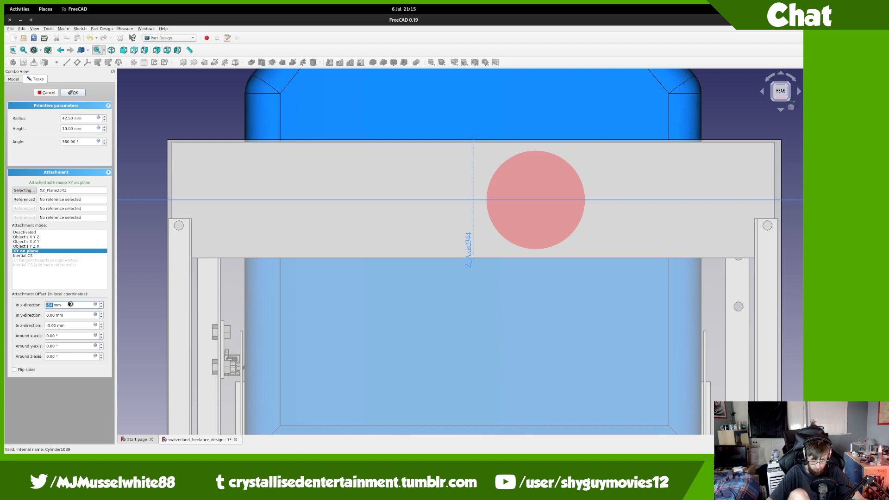
key("Return")
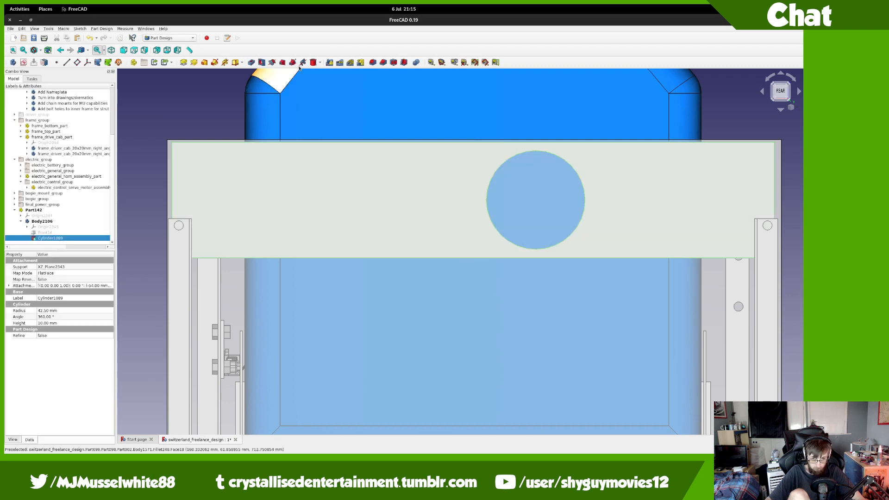
left_click(372, 62)
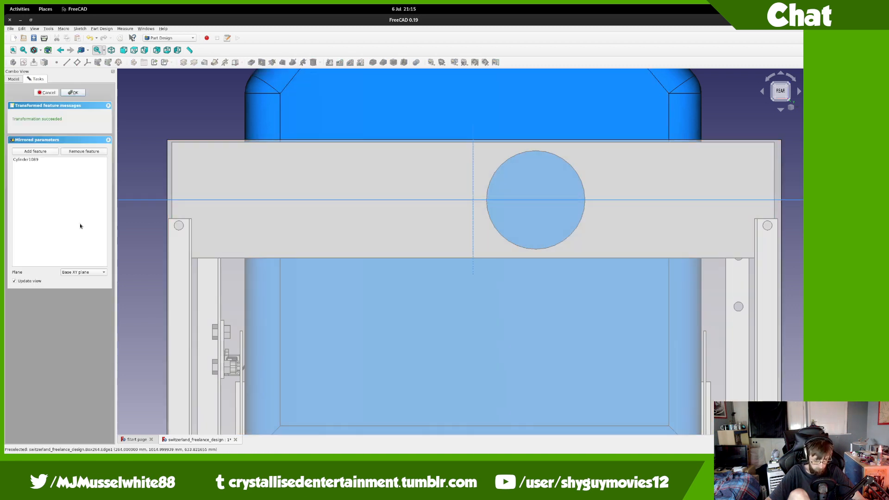
left_click(83, 273)
left_click(81, 287)
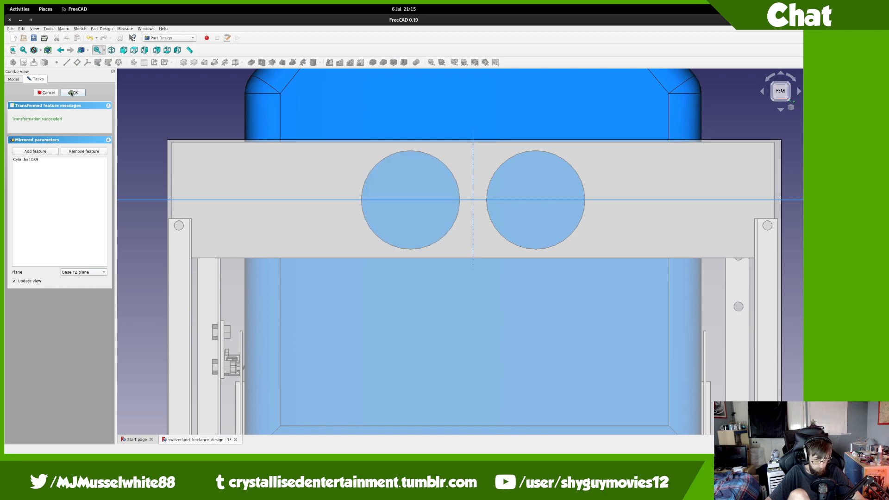
left_click(71, 94)
Step: Select body_size_head_template from behind, then start and cancel an additive cylinder
middle_click_drag(377, 255, 424, 259)
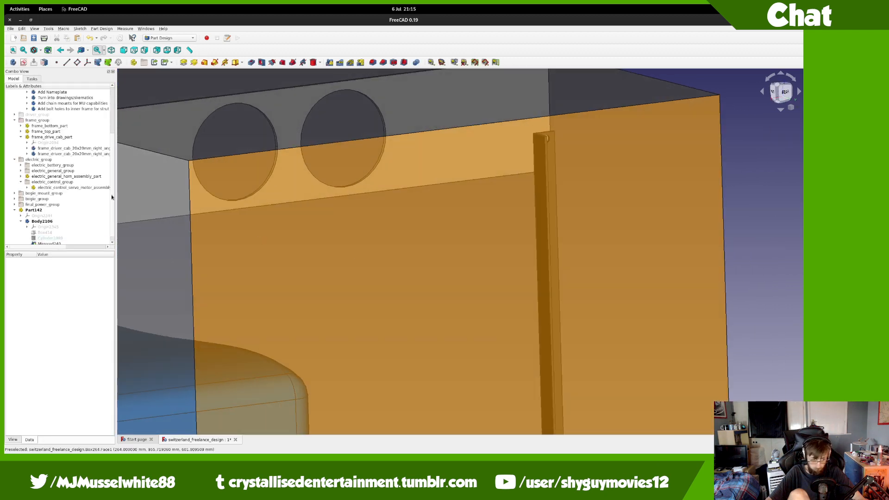
left_click(289, 212)
middle_click_drag(369, 208, 342, 277)
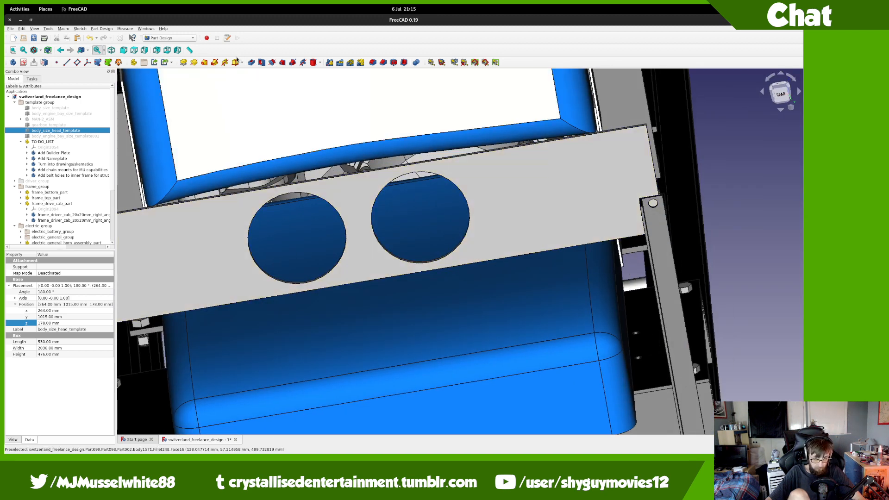
left_click(241, 62)
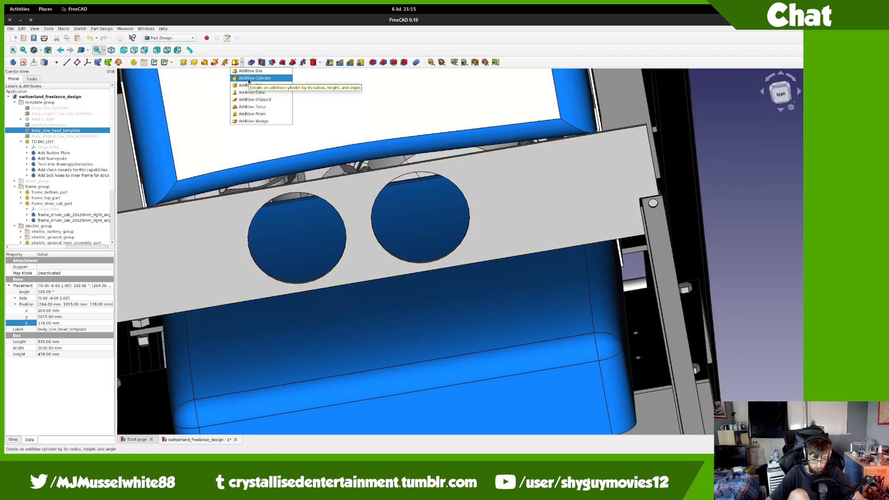
left_click(249, 80)
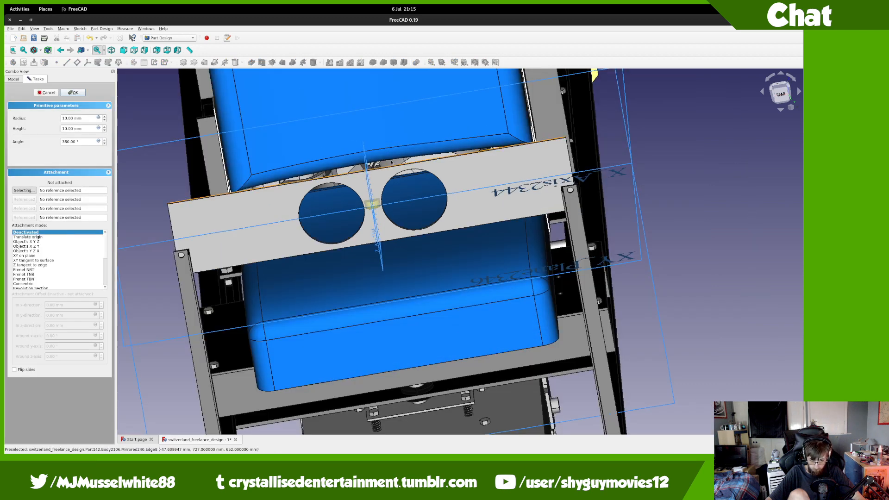
key("Escape")
Step: Switch to the Part workbench and create a plain Part cylinder
left_click(170, 38)
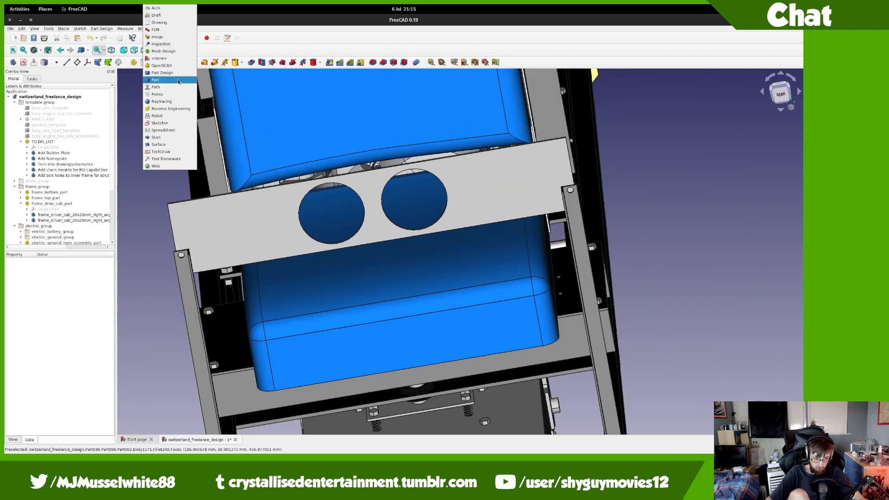
left_click(160, 80)
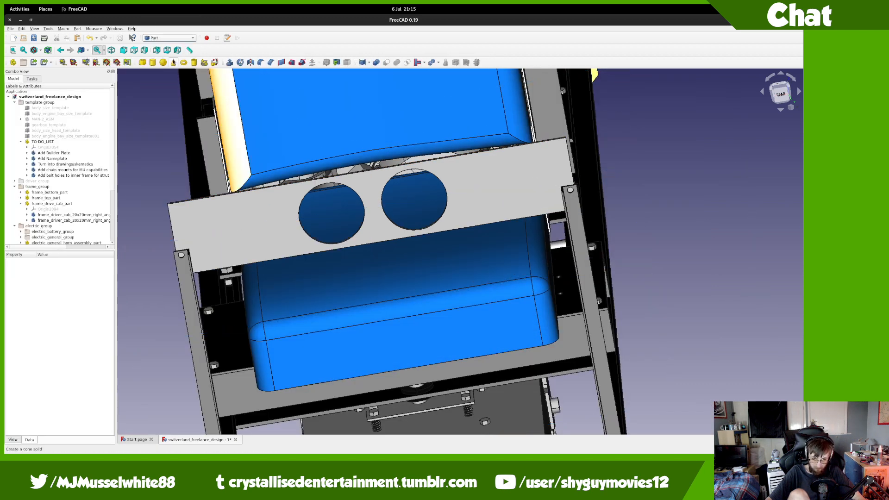
left_click(153, 63)
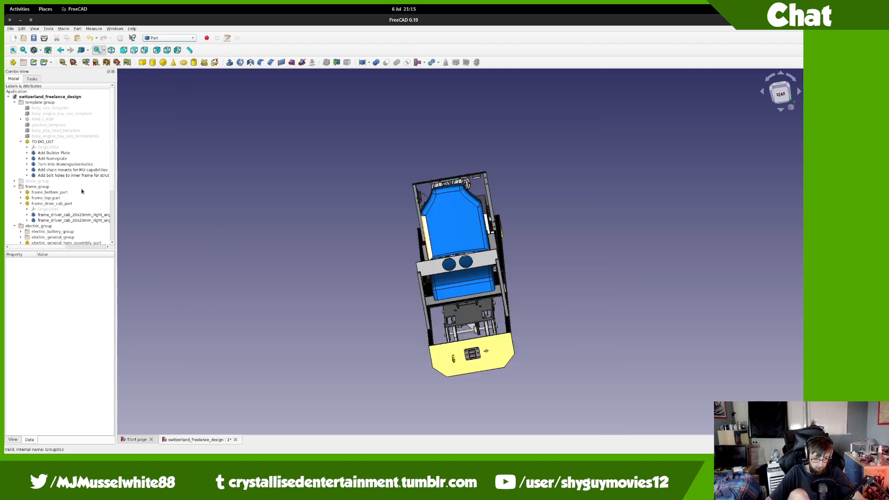
Step: Check the 96 mm tachometer gauge dimensions in the Firefox listing, then return to FreeCAD
mouse_move(5, 5)
scroll(343, 152, "up", 1)
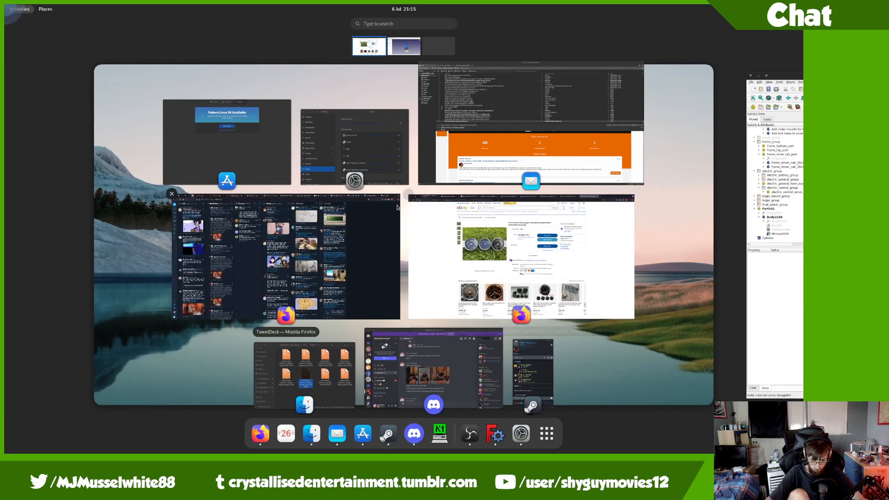
left_click(482, 241)
left_click(572, 21)
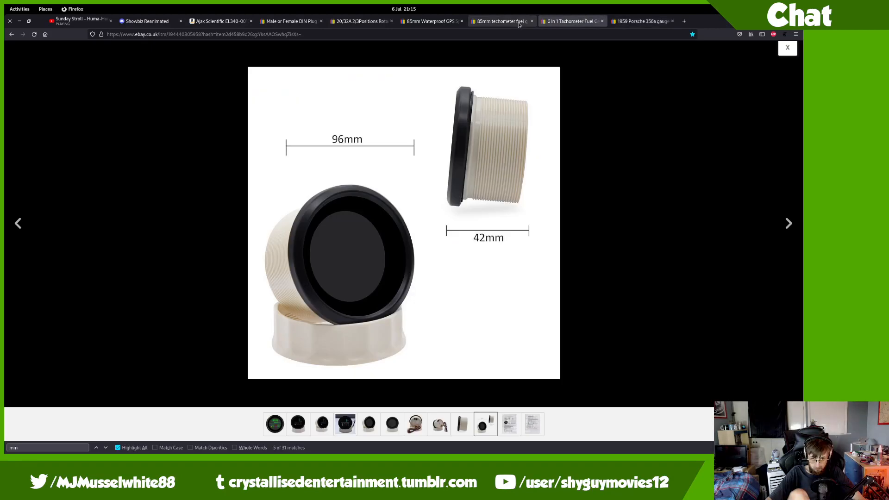
key("ctrl+alt+Right")
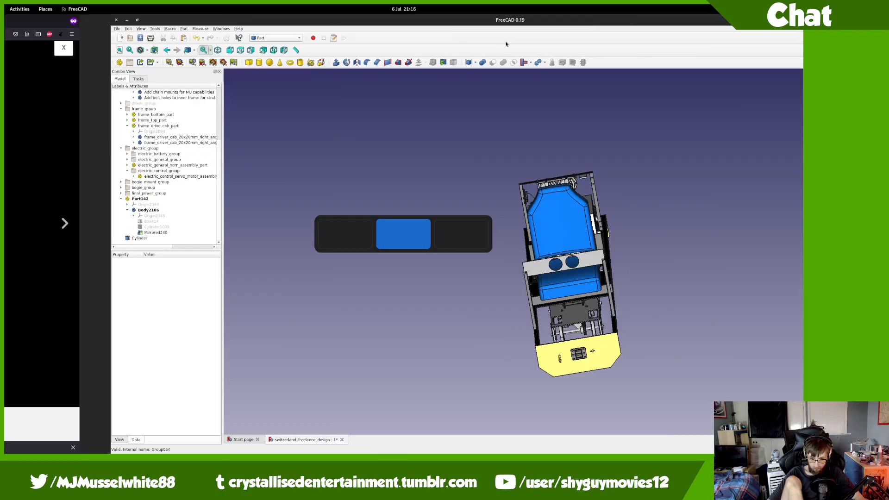
Step: Set the new Cylinder's radius to 96/2 (48 mm) and height to 42 mm, then move it into Part142
left_click(60, 238)
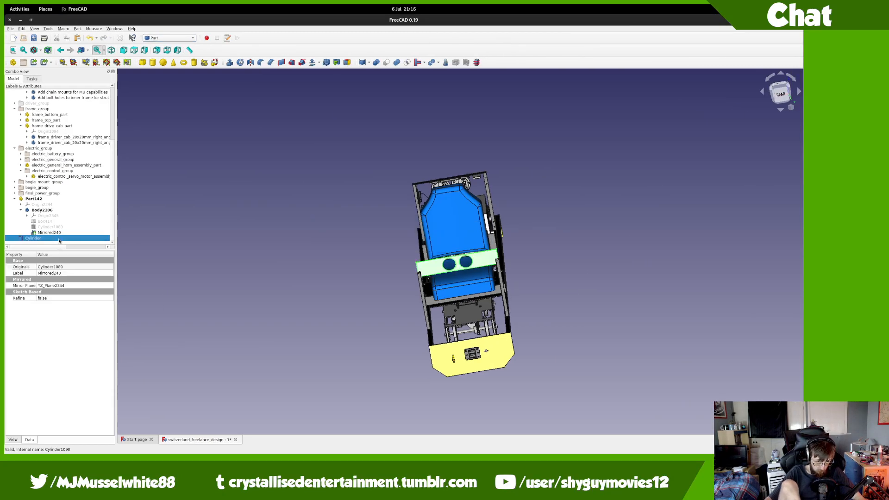
left_click(52, 323)
left_click(58, 342)
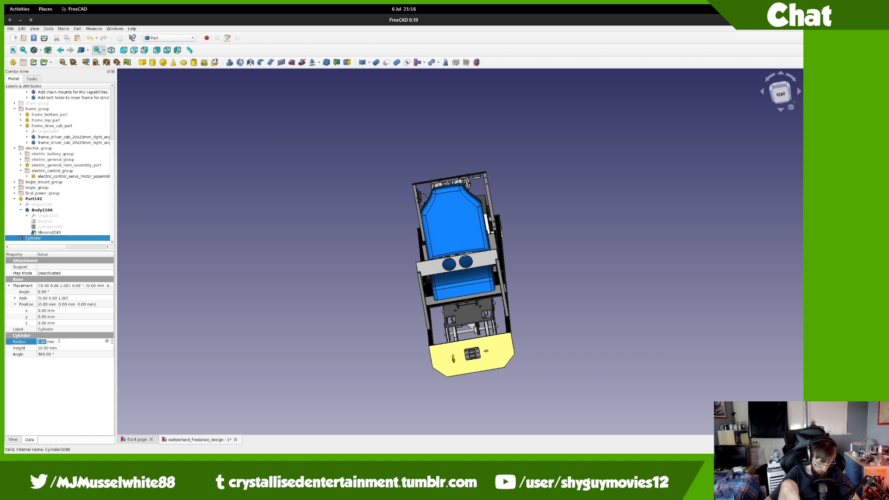
type("96/2")
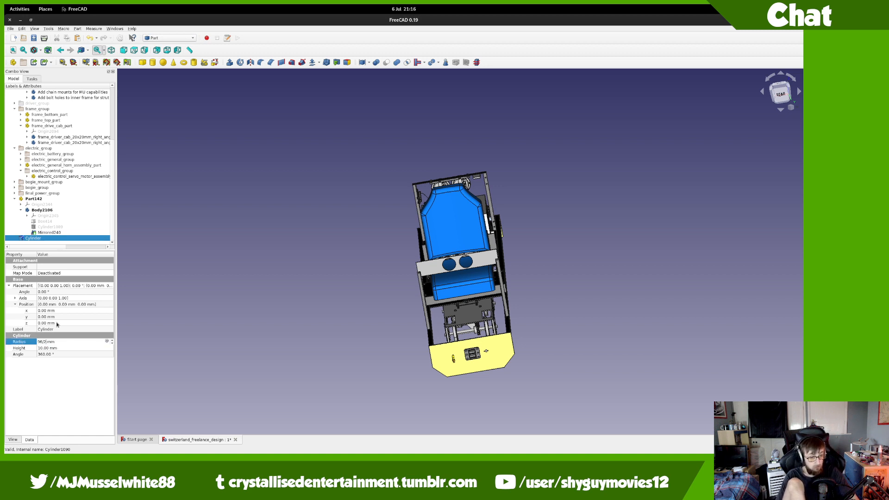
key("Tab")
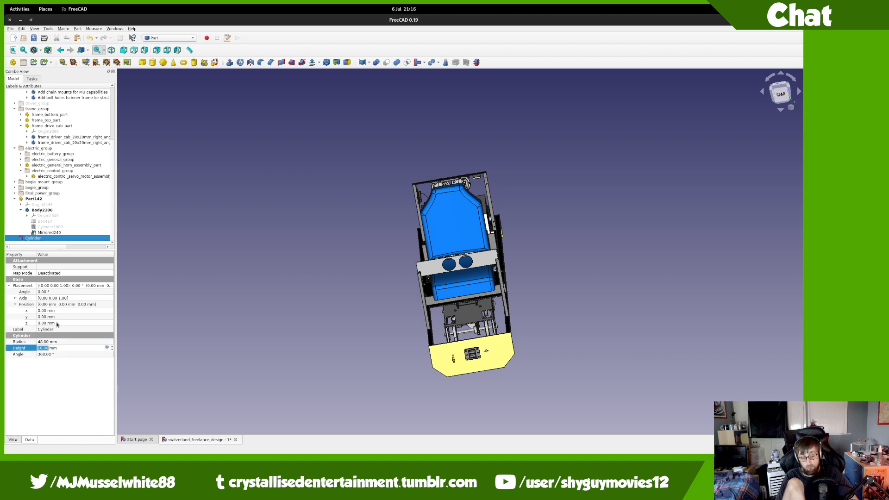
type("42")
key("Tab")
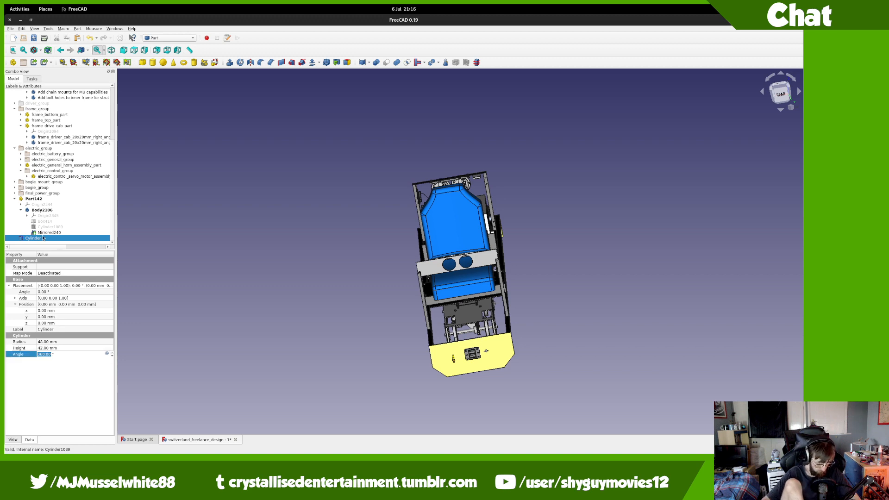
key("Return")
left_click_drag(42, 201, 42, 199)
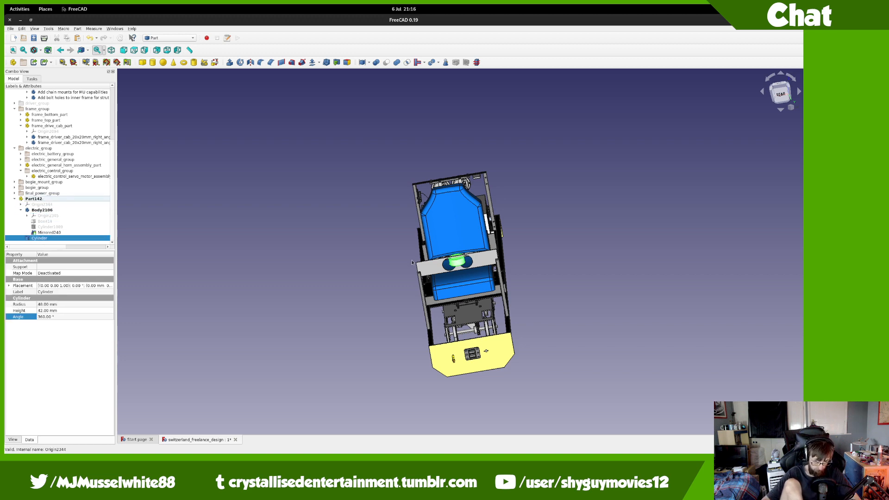
scroll(420, 258, "up", 8)
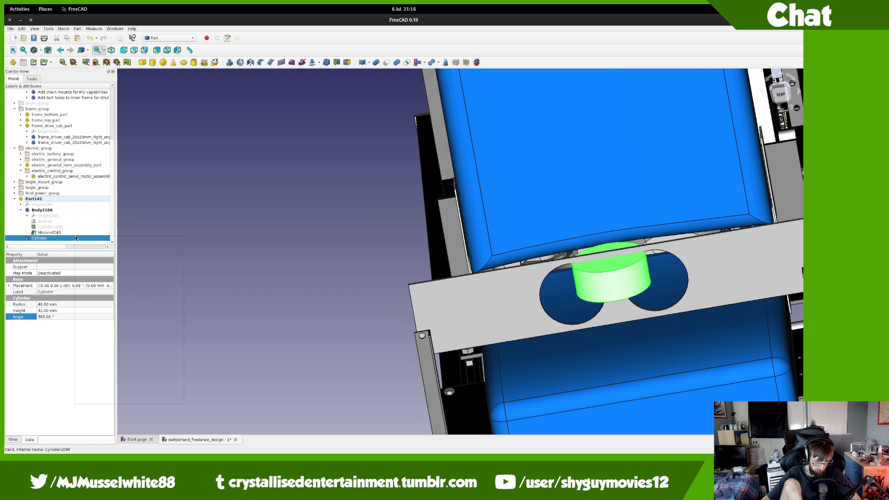
Step: Transform the gauge cylinder, rotating it -90° about the X axis
right_click(75, 237)
left_click(82, 247)
mouse_move(4, 6)
scroll(369, 238, "up", 1)
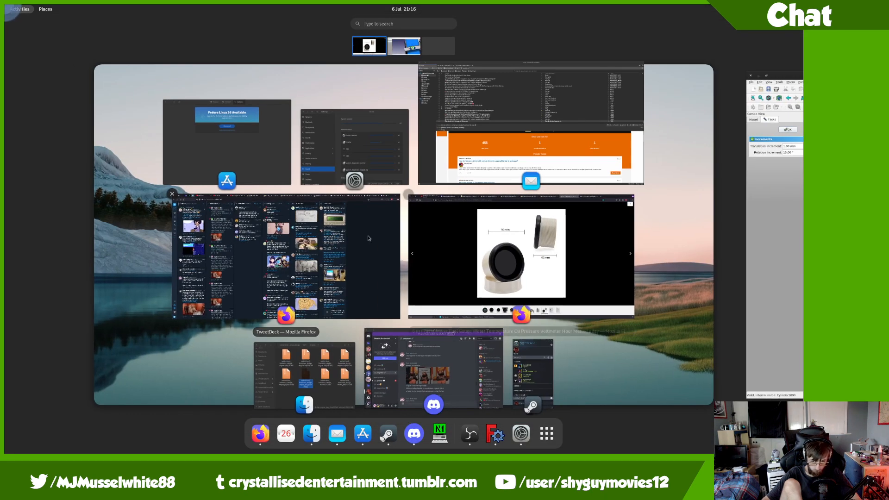
left_click(524, 280)
scroll(359, 222, "down", 1)
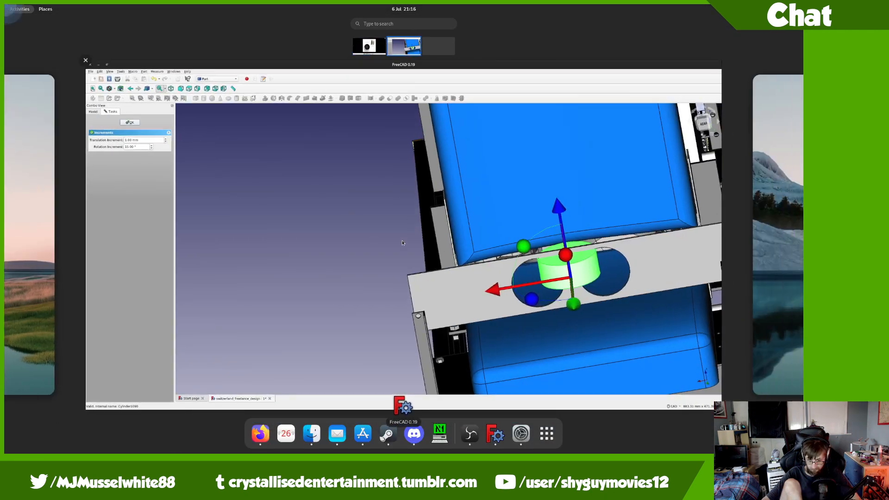
left_click(524, 251)
middle_click_drag(686, 252, 575, 256)
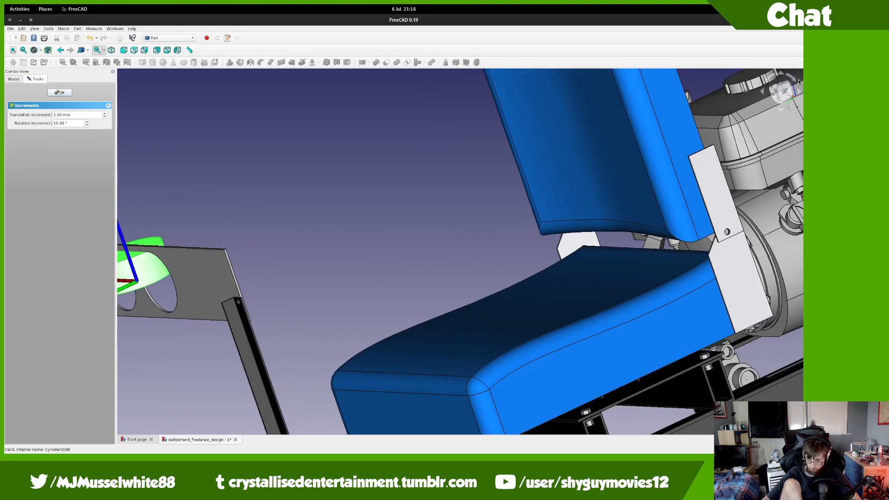
left_click(785, 91)
middle_click_drag(419, 183, 757, 307)
scroll(445, 233, "up", 8)
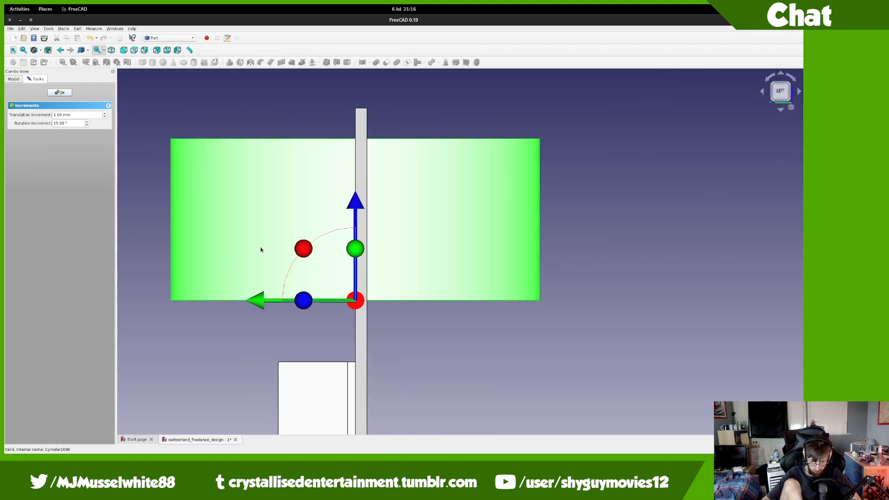
left_click_drag(305, 253, 406, 325)
Step: Slide the cylinder 53 mm sideways onto the plate
key("0")
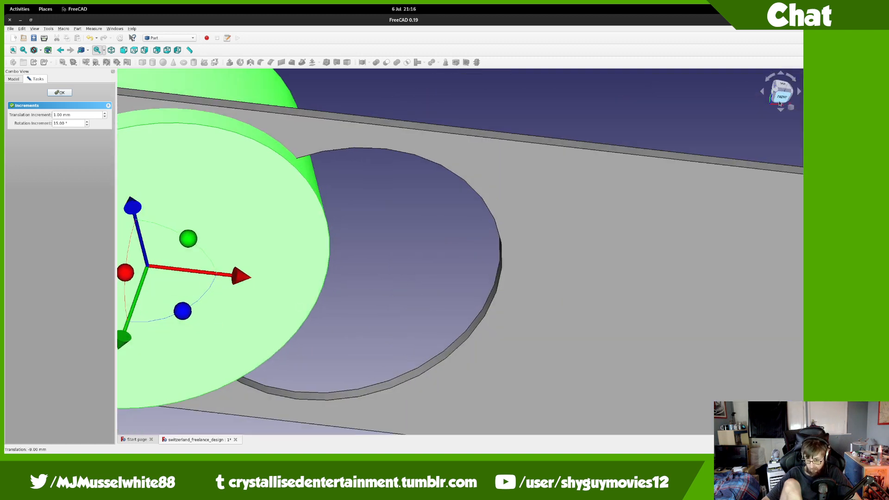
left_click(778, 98)
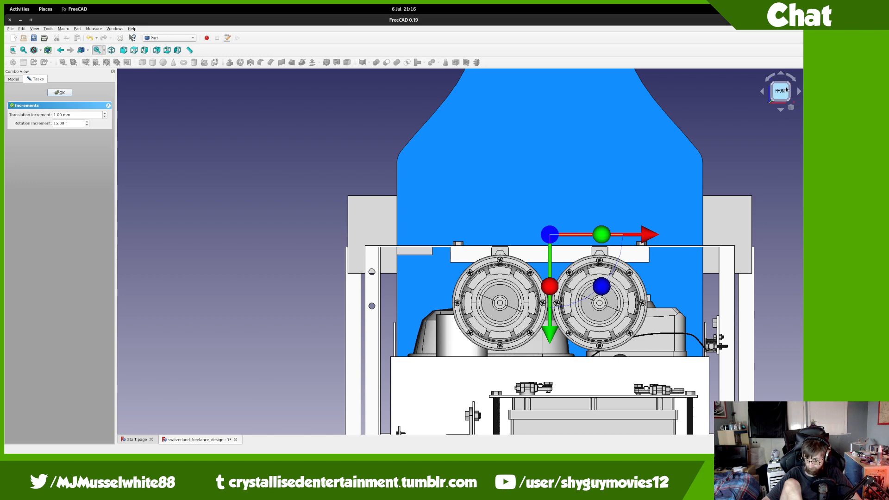
left_click(790, 95)
left_click(790, 94)
scroll(352, 229, "up", 6)
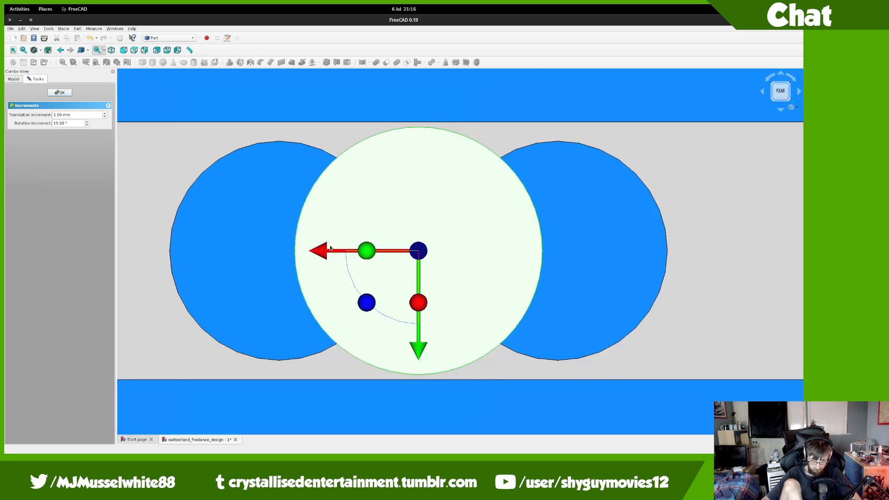
left_click_drag(321, 253, 187, 263)
middle_click_drag(187, 263, 450, 315)
scroll(285, 260, "down", 8)
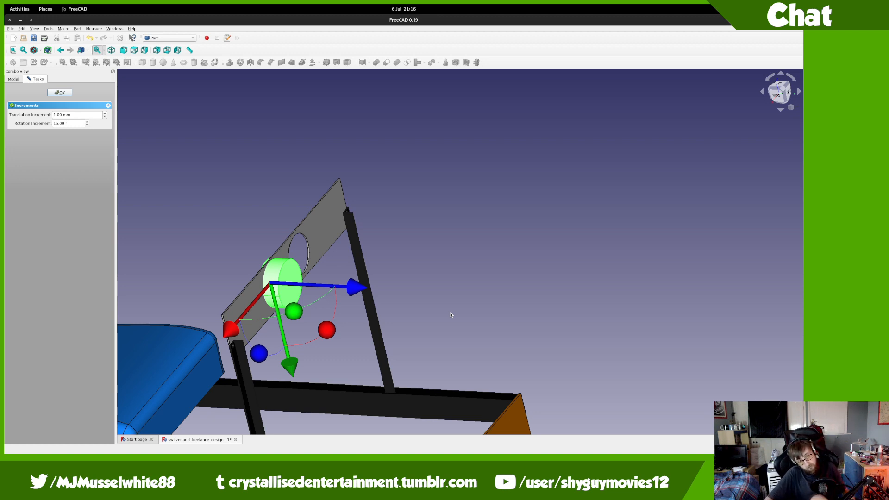
Step: Move the cylinder along the plate to -104 mm and confirm its placement
middle_click_drag(451, 315, 488, 253)
middle_click_drag(471, 246, 488, 270)
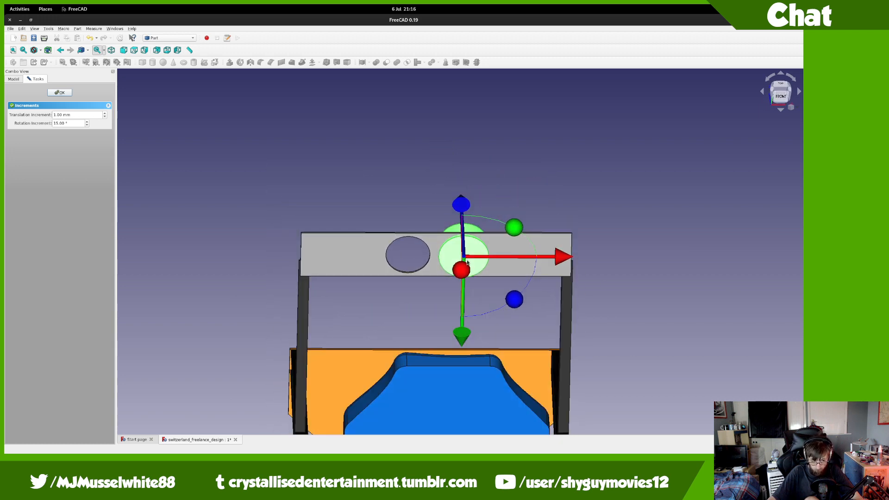
scroll(450, 253, "up", 5)
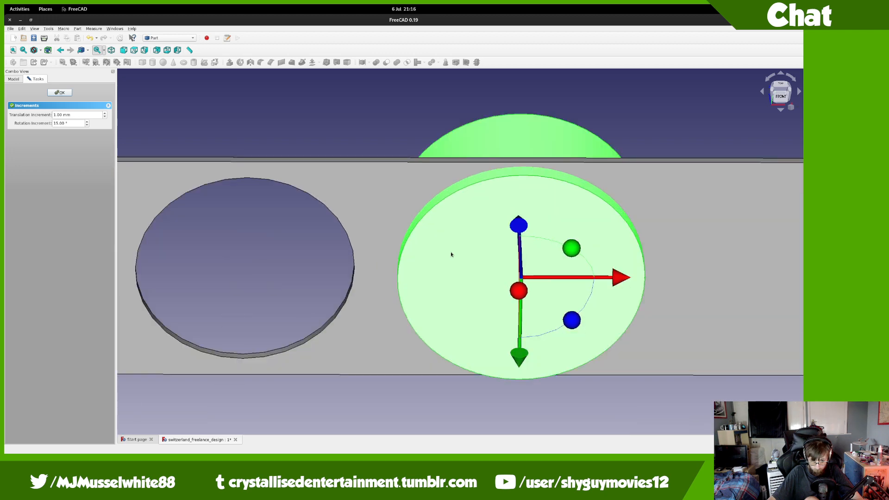
left_click(783, 97)
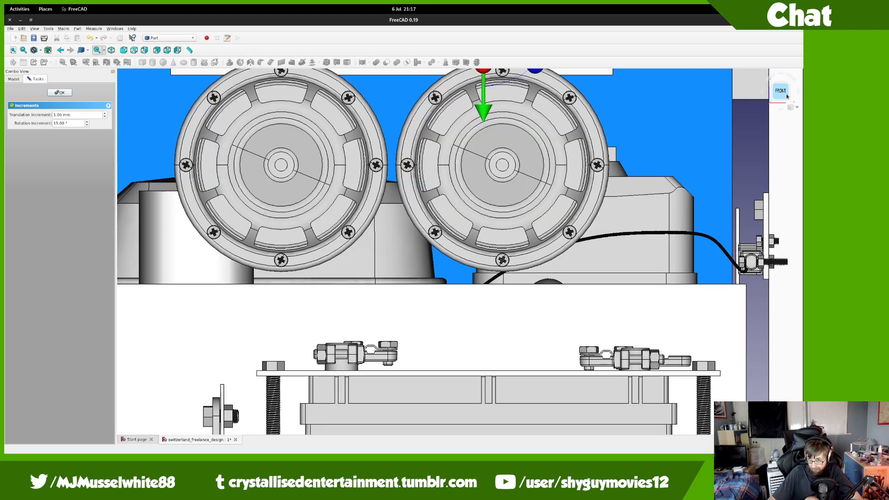
left_click(791, 94)
left_click(791, 95)
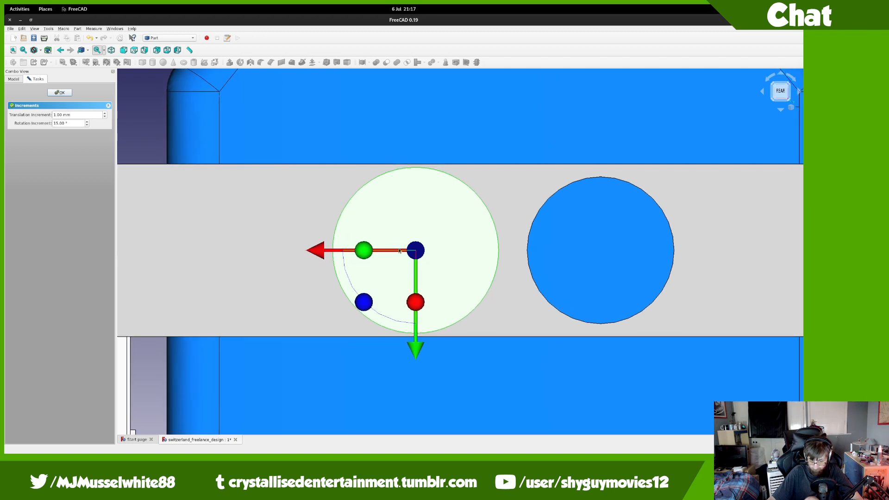
left_click_drag(321, 253, 502, 259)
middle_click_drag(498, 265, 764, 303)
scroll(676, 292, "down", 2)
middle_click_drag(399, 254, 200, 148)
left_click(69, 92)
middle_click_drag(435, 251, 435, 314)
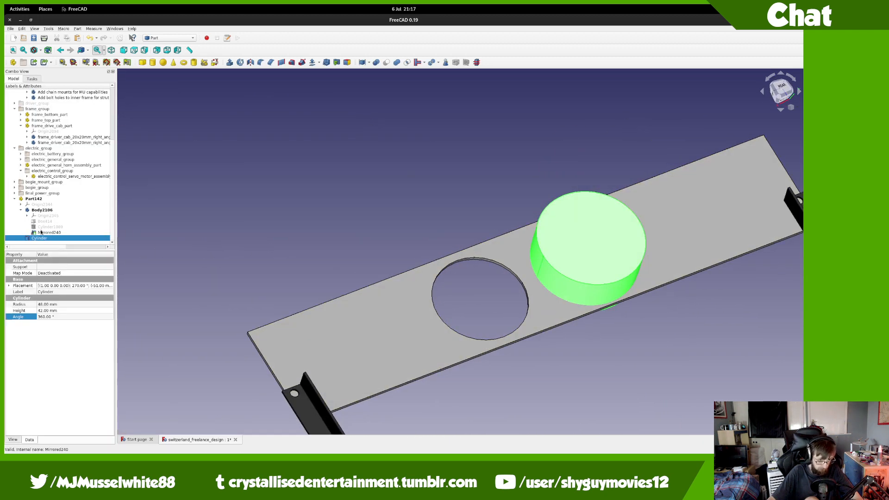
Step: Widen the gauge plate box to 120 mm with a -60 mm y offset
double_click(44, 221)
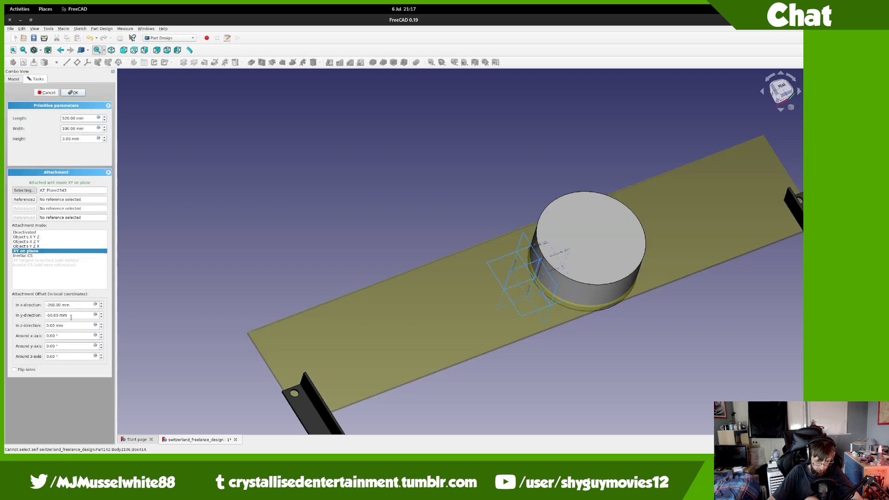
left_click(71, 317)
scroll(73, 313, "down", 6)
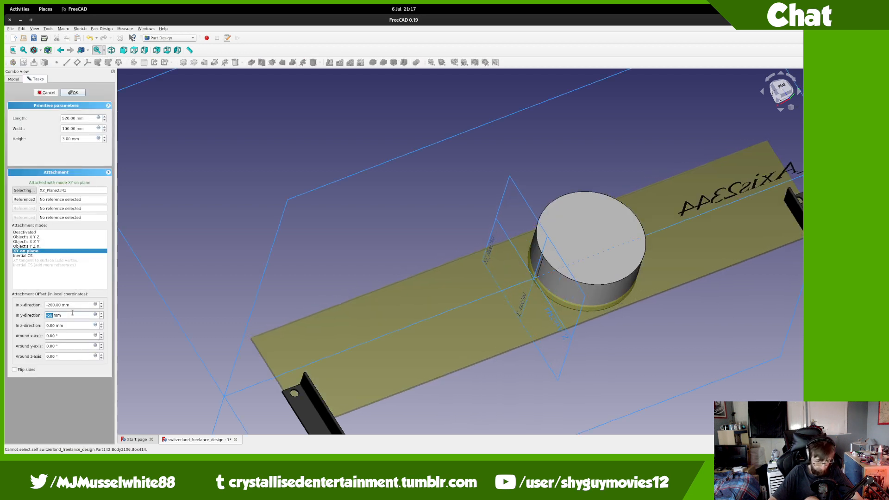
scroll(73, 313, "down", 4)
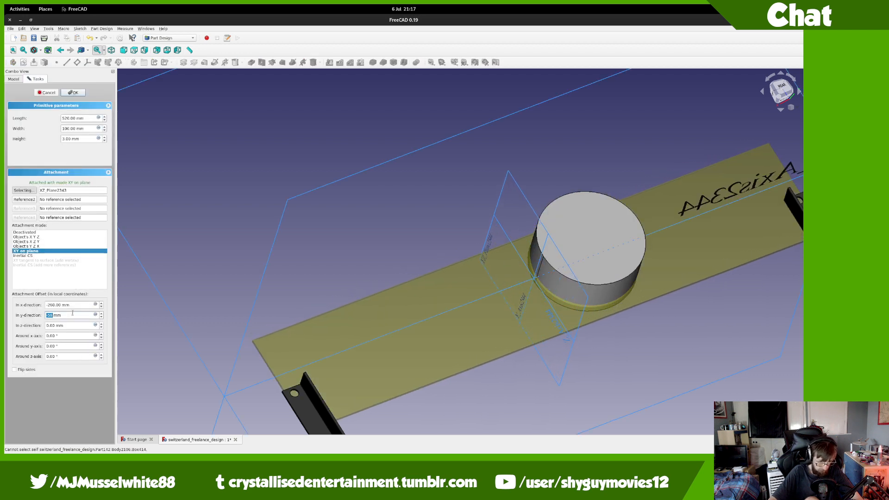
left_click(65, 128)
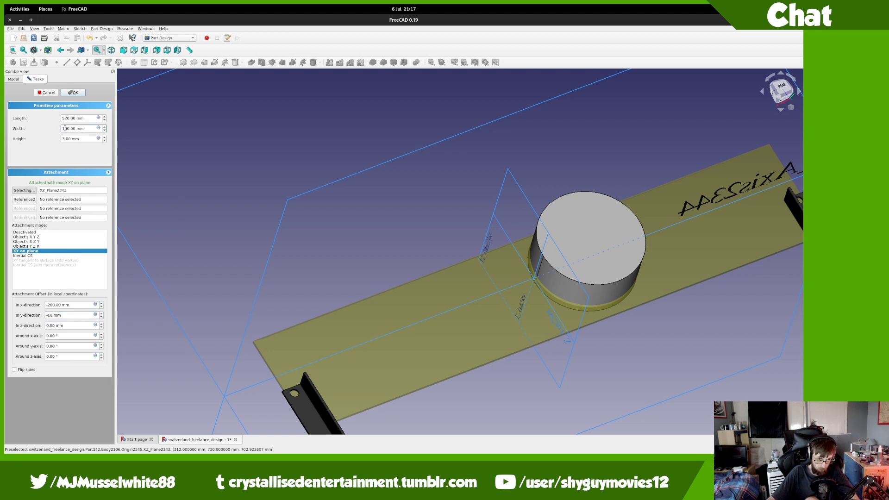
left_click(73, 93)
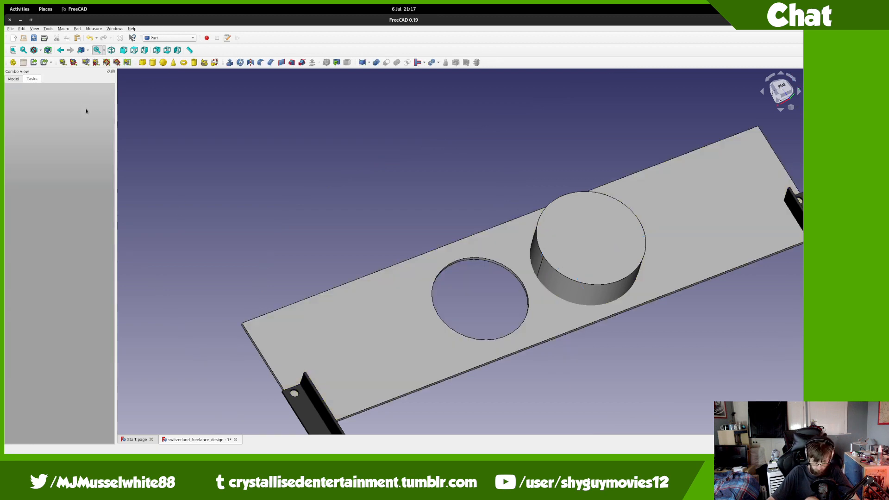
middle_click_drag(407, 271, 719, 252)
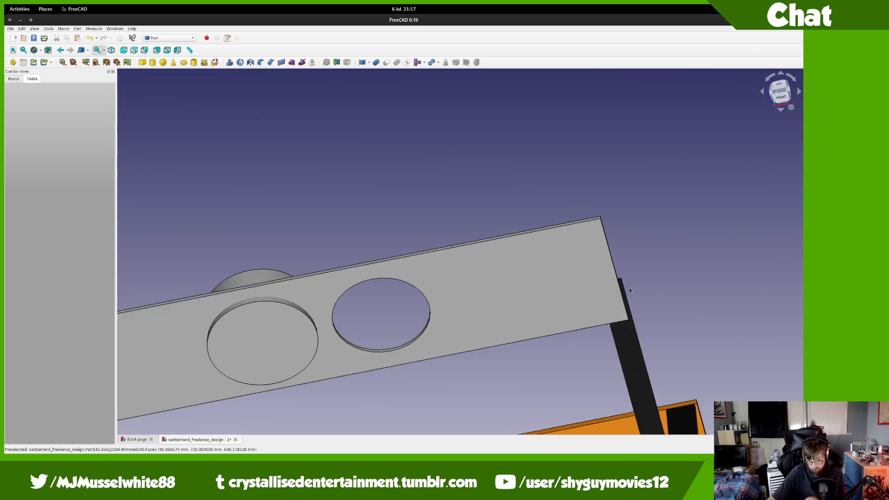
middle_click_drag(630, 291, 637, 187)
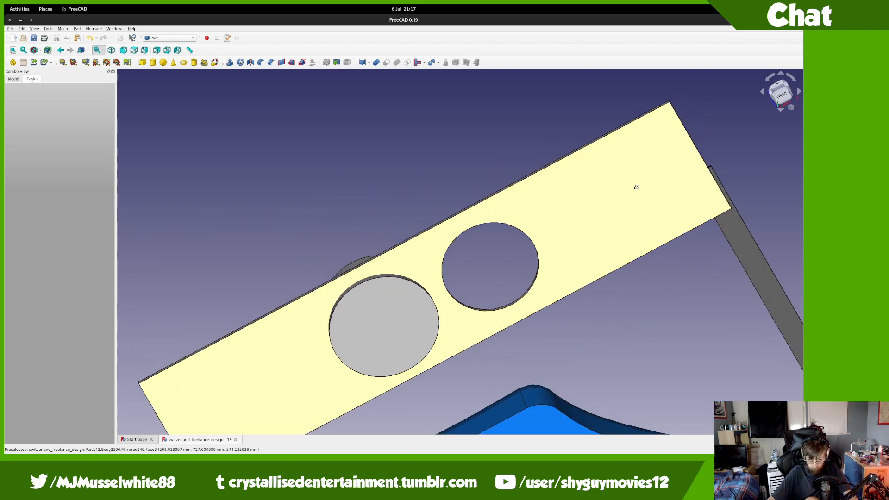
Step: Bring the Firefox gauge listing window to the front
key("super")
scroll(330, 216, "up", 1)
left_click(482, 234)
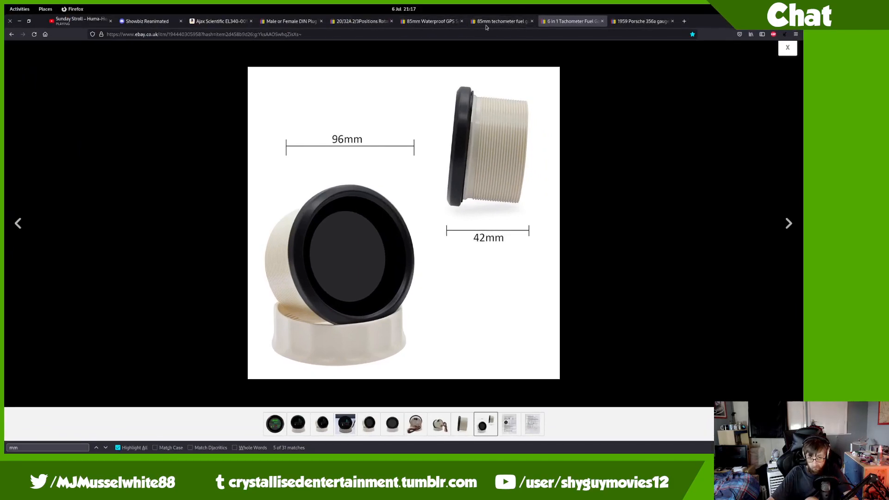
Step: Compare the 85mm waterproof GPS speedometer listing's gauge photo and owner's manual image enlarged
left_click(487, 27)
left_click(432, 27)
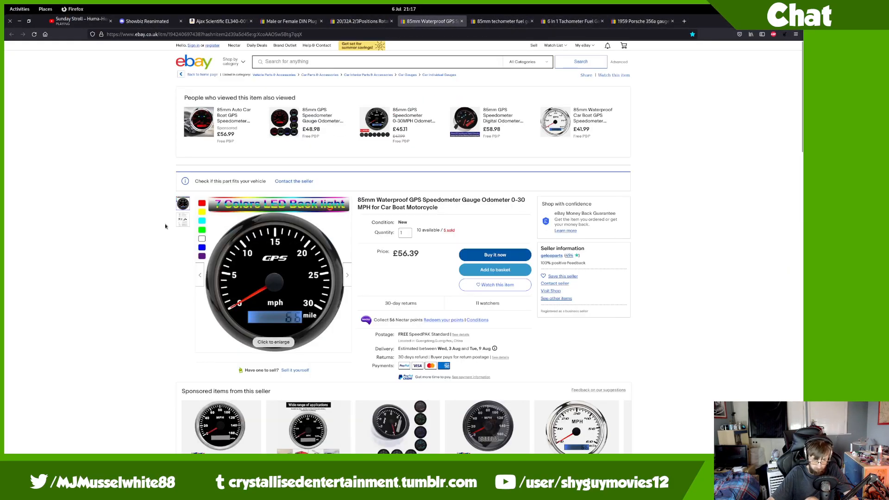
left_click(183, 219)
left_click(254, 242)
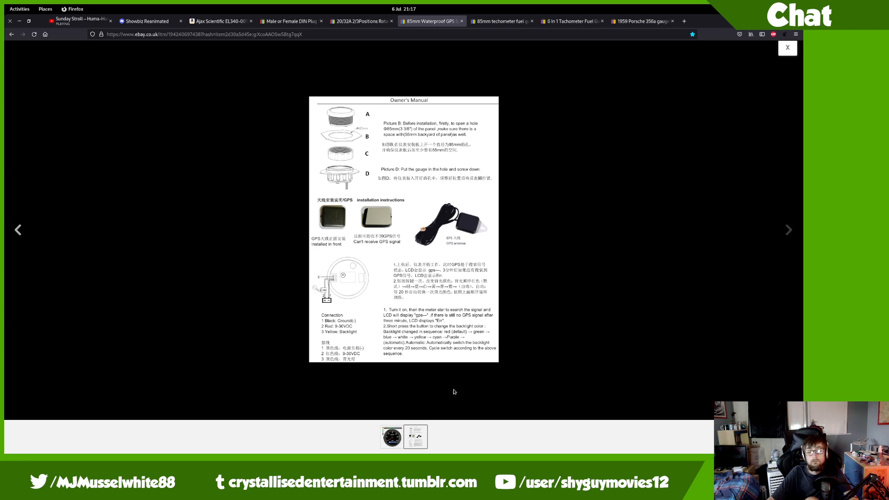
left_click(387, 440)
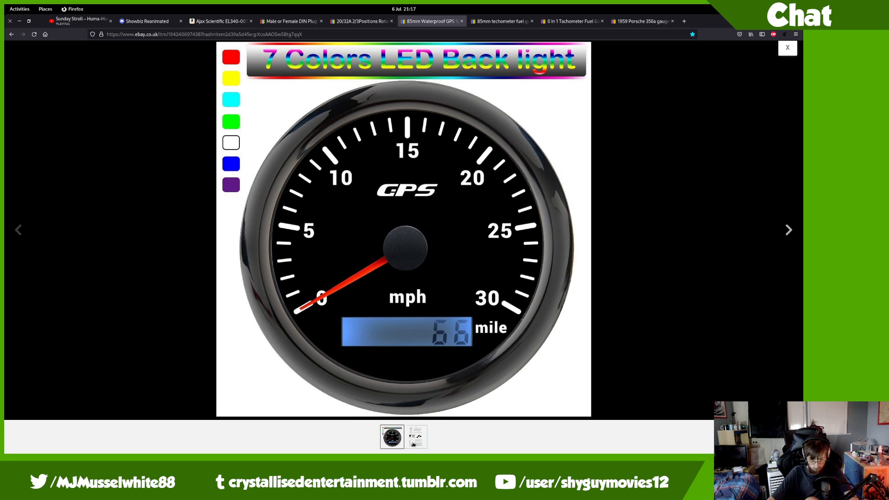
left_click(414, 441)
left_click(398, 441)
key("alt+Left")
Step: Scroll to the listing's specifications to confirm the 85 mm install diameter
scroll(532, 363, "down", 15)
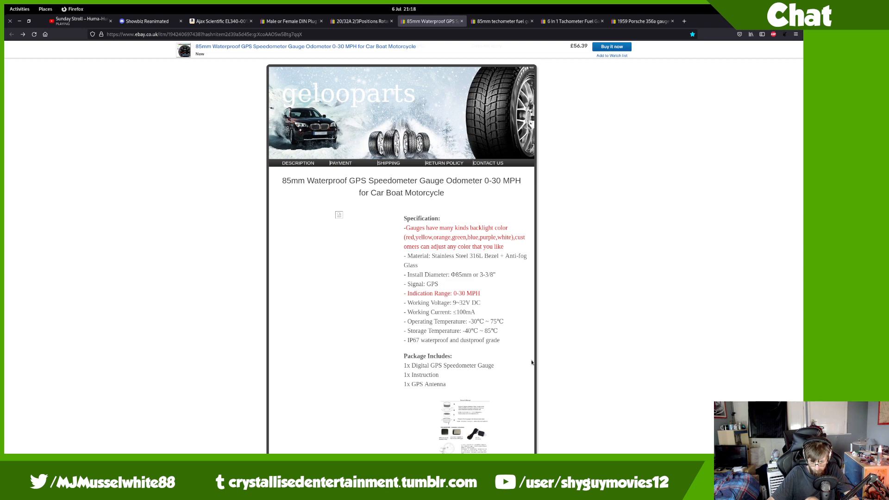
scroll(532, 363, "down", 1)
mouse_move(5, 5)
scroll(396, 258, "down", 1)
Step: Open american_design.FCStd from locomotive_models › american freelance design › var14
left_click(399, 260)
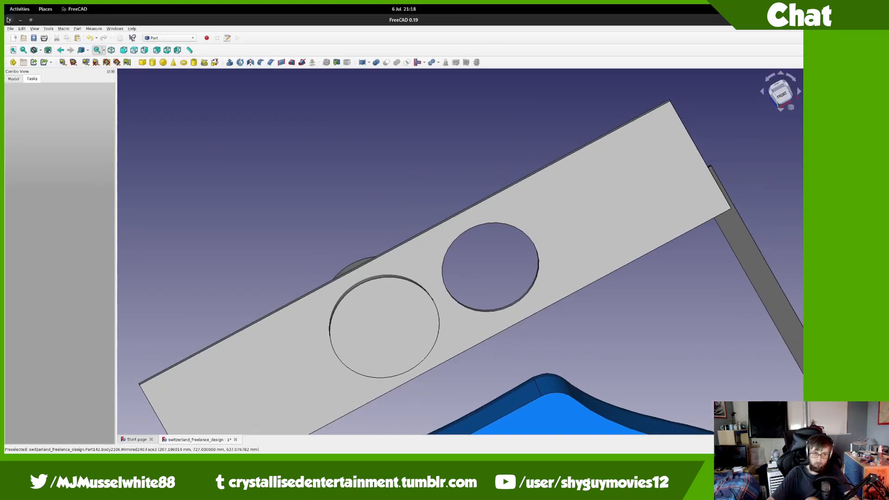
left_click(23, 38)
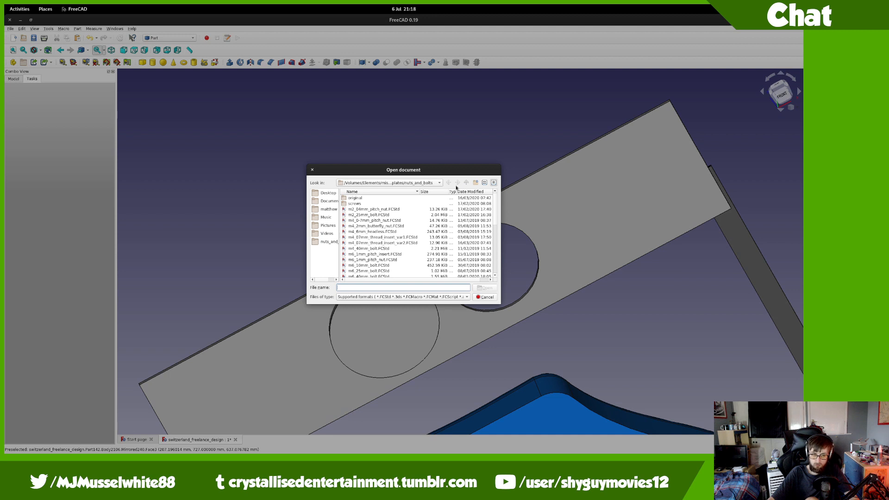
left_click(466, 183)
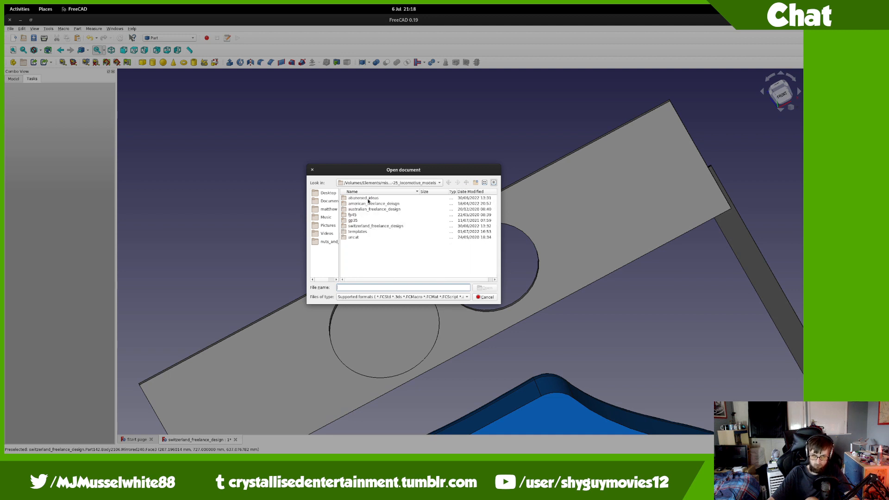
double_click(369, 203)
left_click(364, 266)
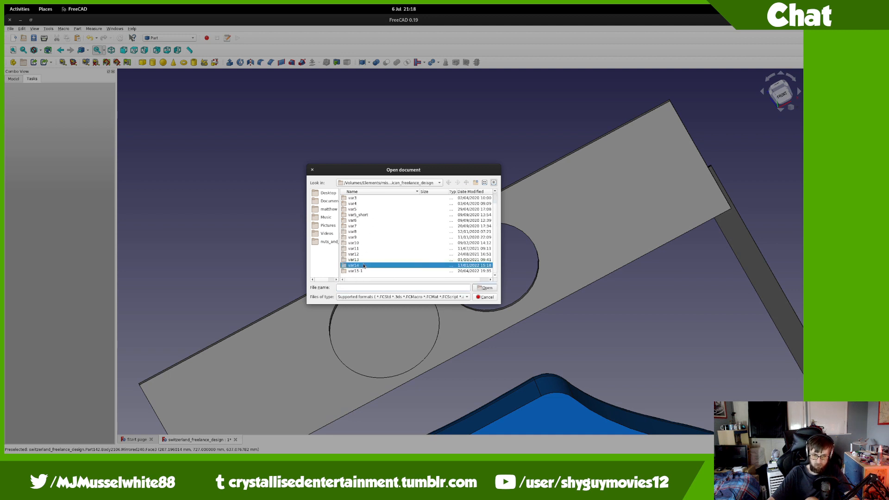
double_click(365, 266)
double_click(370, 209)
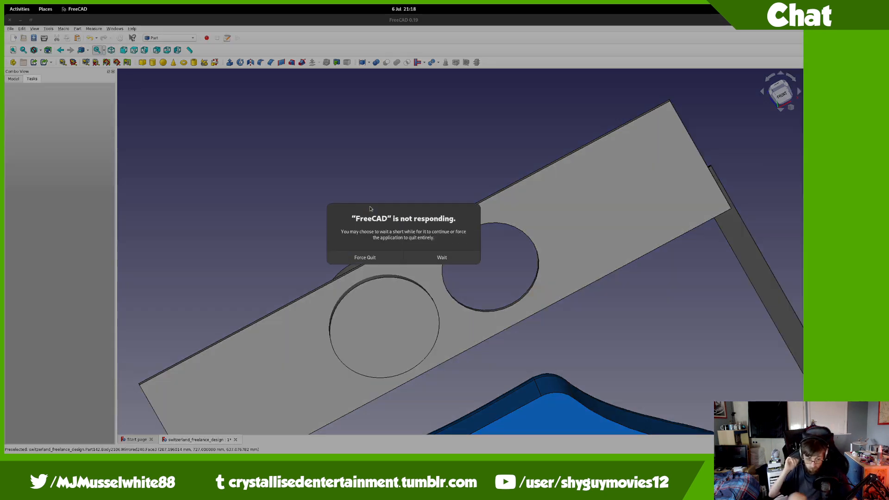
Step: Choose Wait on the not-responding warning so american_design.FCStd keeps loading
left_click(445, 259)
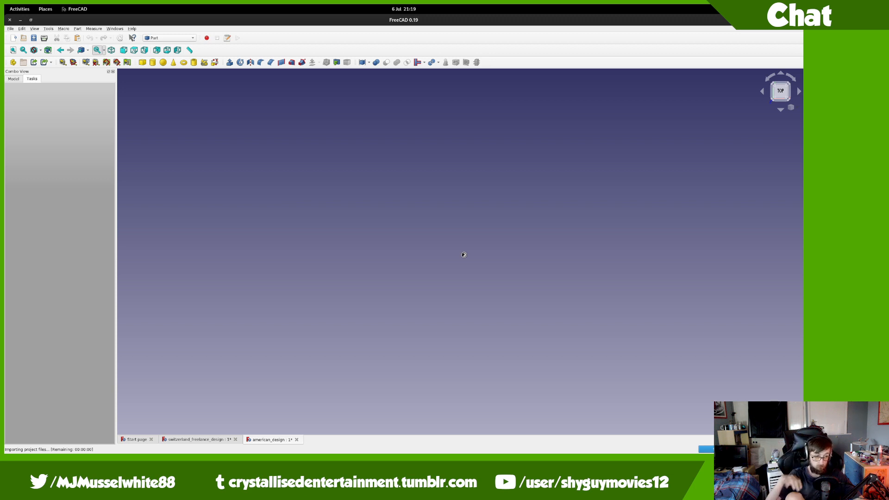
Step: Switch to Firefox and check the playing YouTube music video tab
key("super")
left_click(33, 228)
left_click(474, 274)
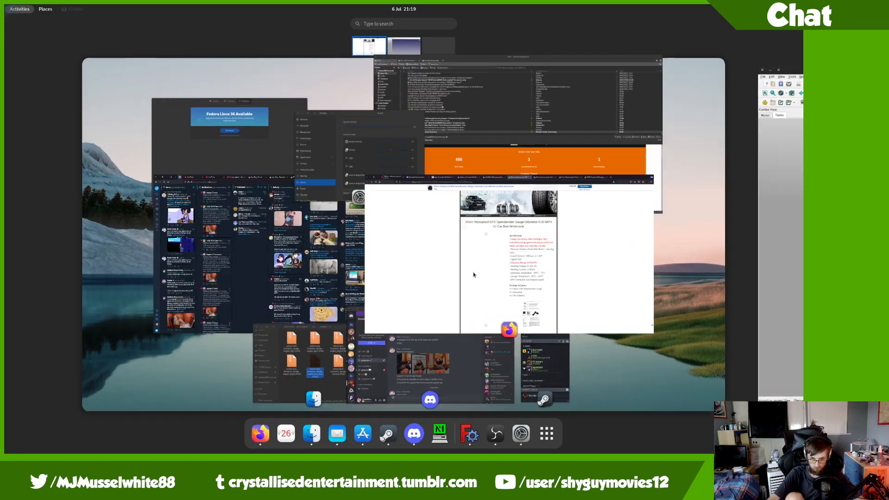
left_click(78, 20)
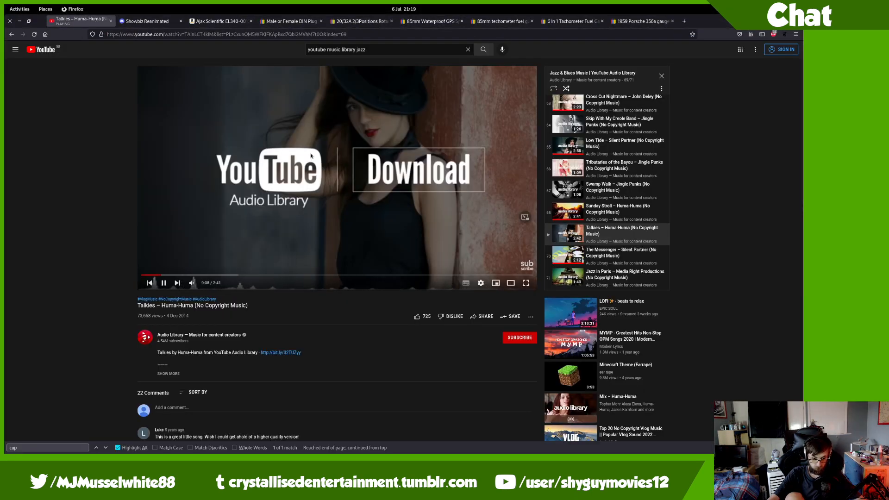
scroll(312, 221, "down", 3)
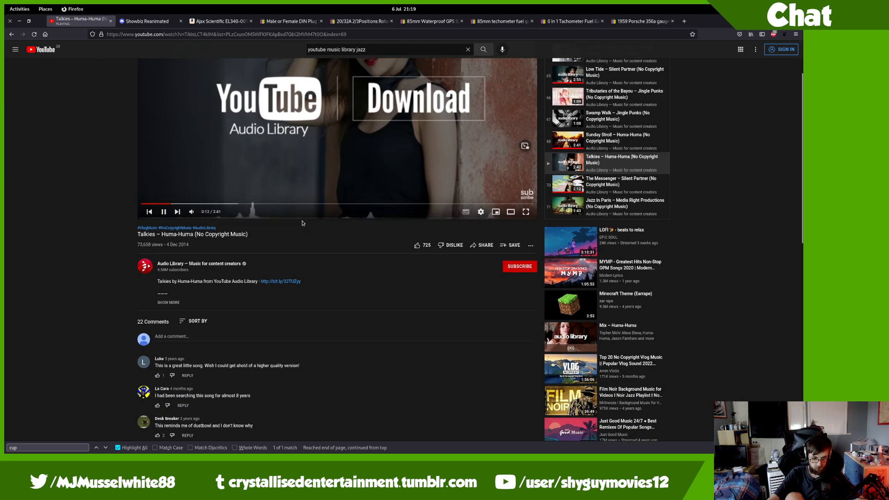
scroll(306, 221, "up", 3)
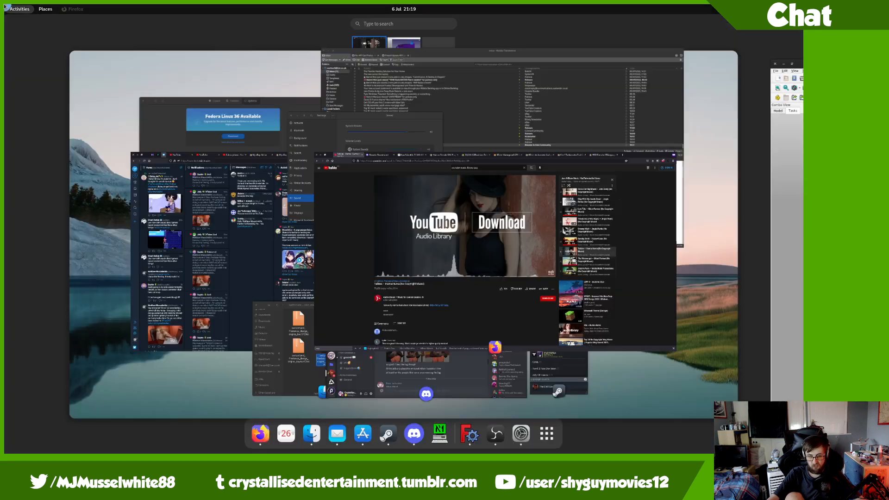
Step: Go back to FreeCAD, where the American locomotive model has finished loading
mouse_move(4, 6)
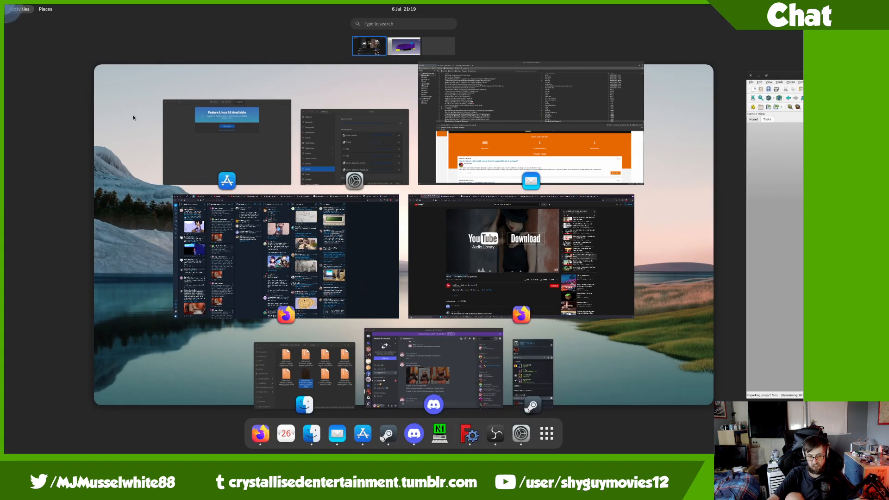
left_click(568, 304)
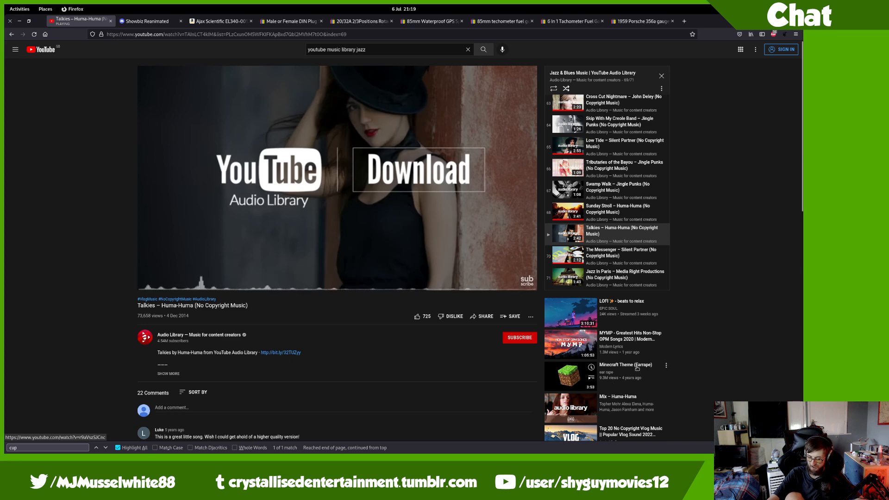
mouse_move(5, 6)
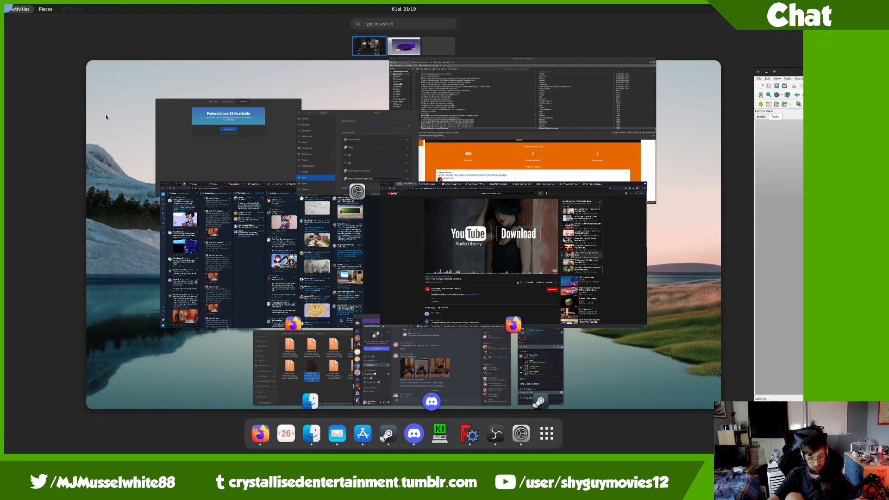
scroll(281, 262, "down", 1)
left_click(280, 262)
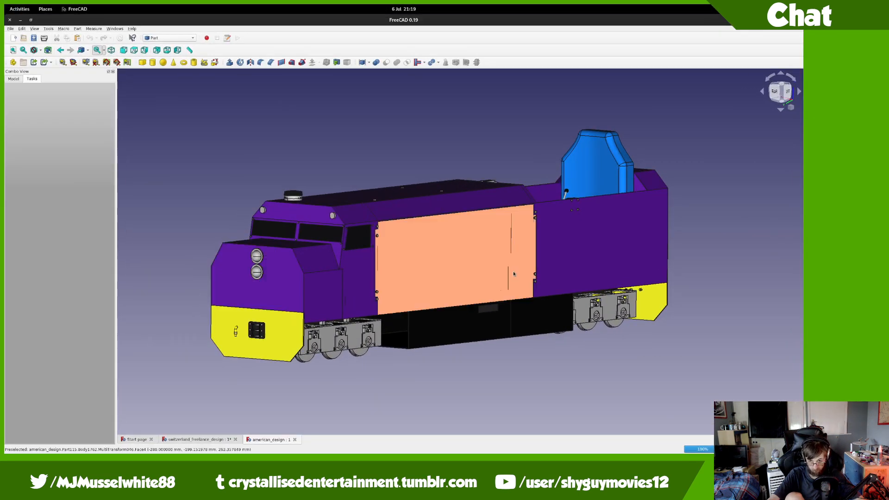
scroll(509, 274, "up", 3)
middle_click_drag(508, 269, 284, 268)
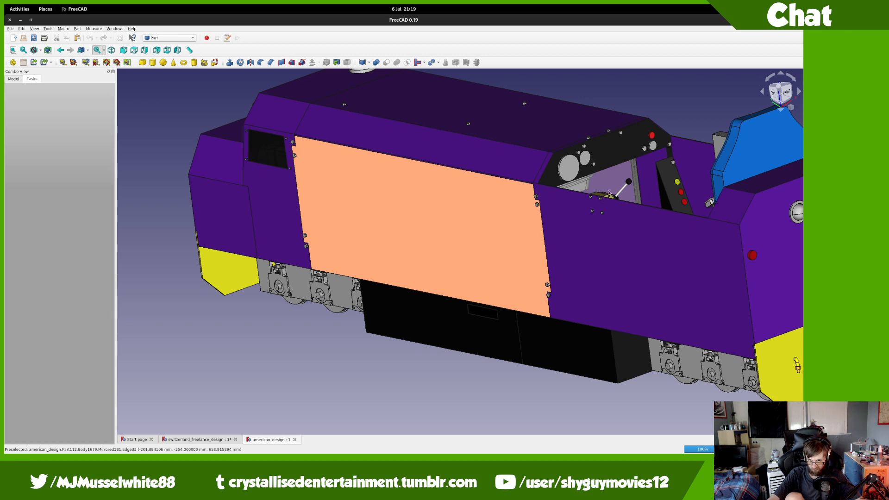
middle_click_drag(644, 209, 722, 189)
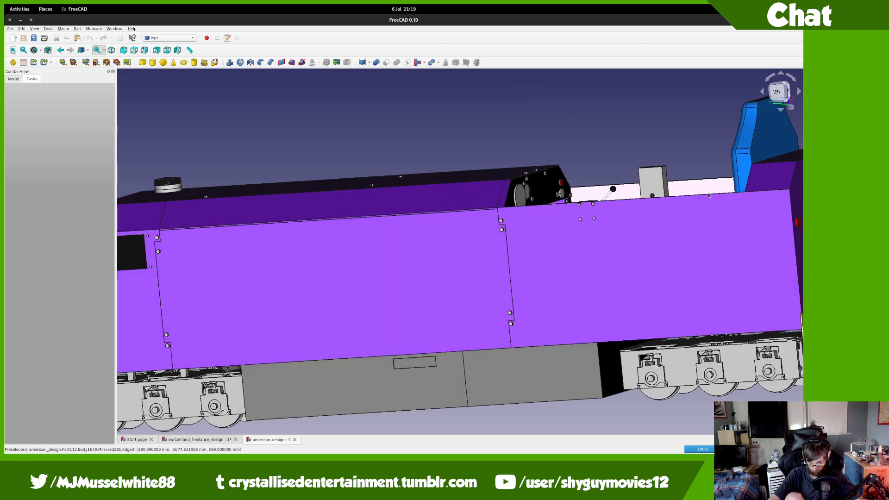
scroll(708, 196, "down", 3)
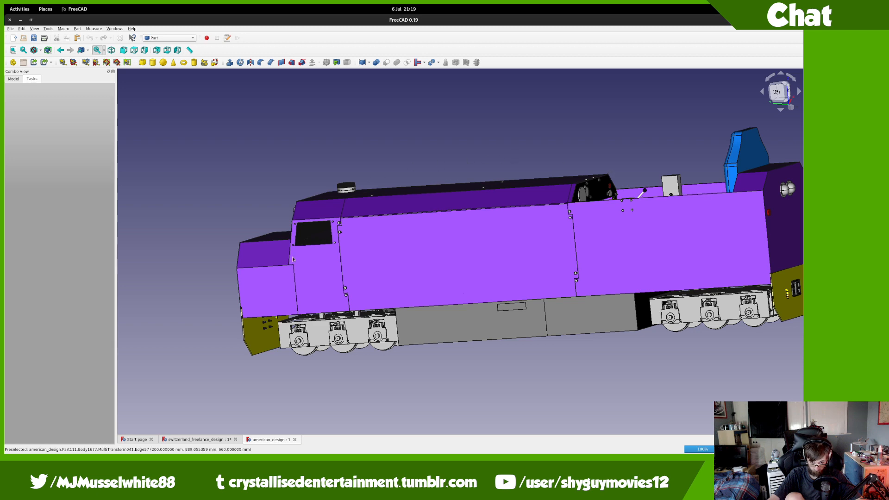
scroll(307, 252, "up", 5)
middle_click_drag(307, 252, 407, 242)
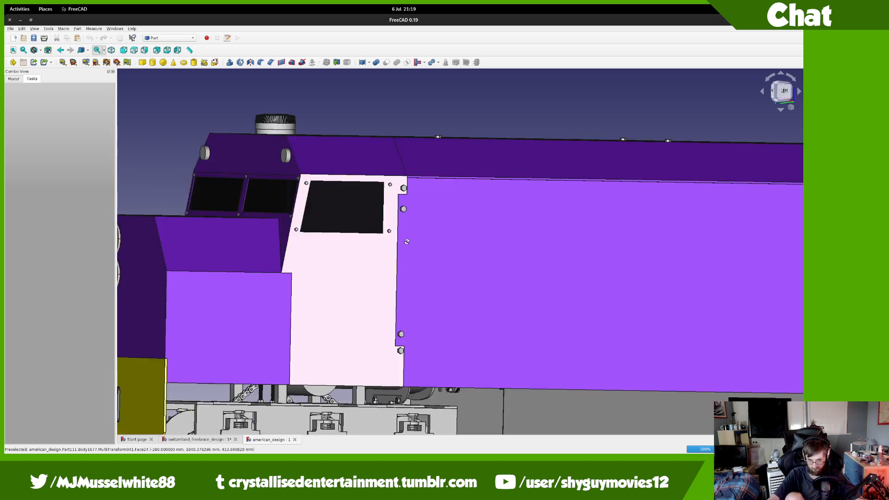
scroll(423, 237, "down", 2)
scroll(383, 357, "up", 5)
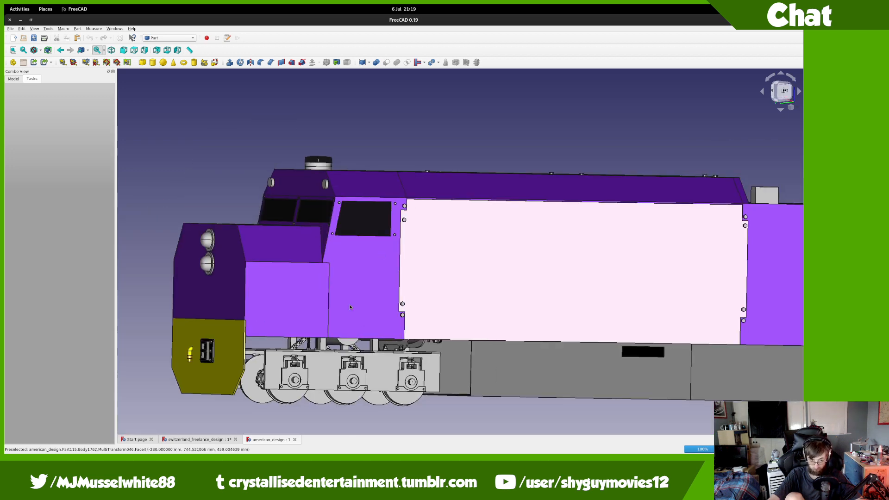
middle_click_drag(388, 371, 215, 333)
middle_click_drag(404, 292, 327, 112)
middle_click_drag(647, 291, 471, 237)
middle_click_drag(488, 248, 483, 248)
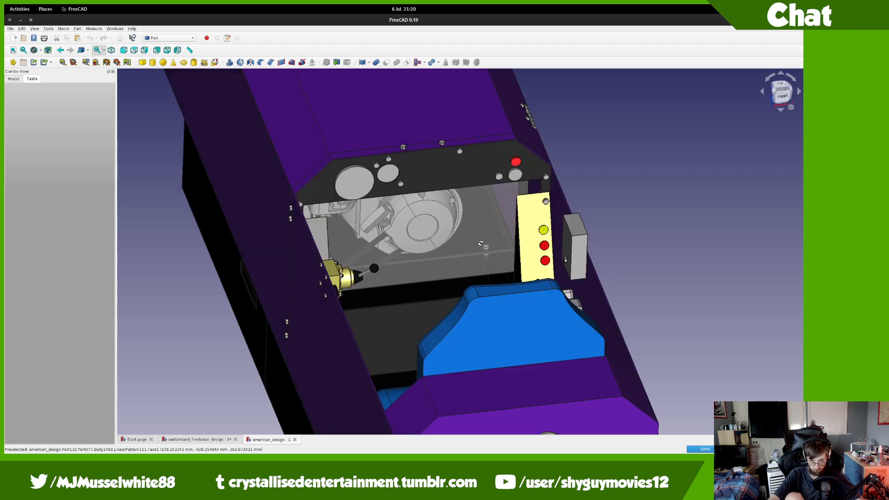
scroll(411, 234, "up", 8)
middle_click_drag(419, 226, 409, 355)
scroll(412, 225, "down", 10)
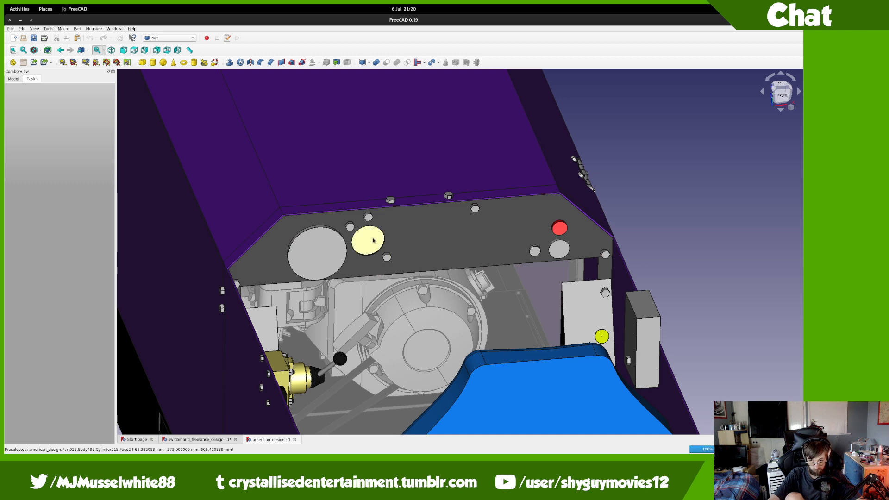
scroll(382, 250, "down", 2)
middle_click_drag(220, 214, 317, 227)
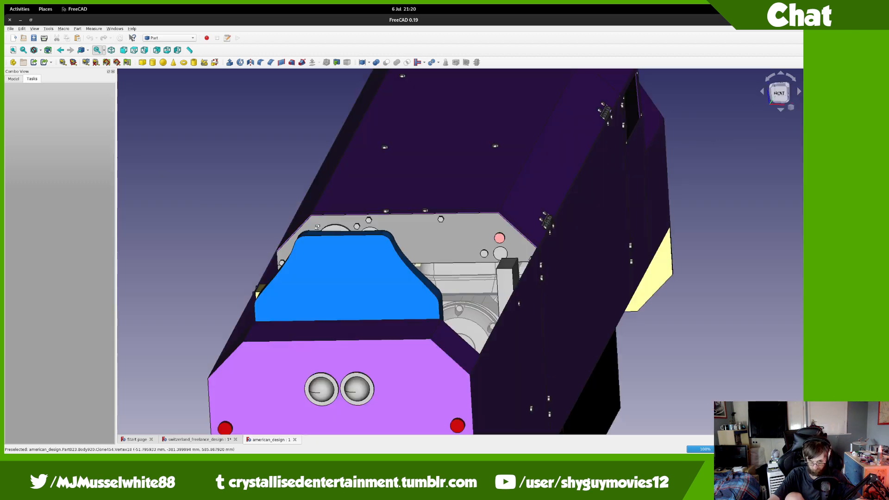
middle_click_drag(434, 255, 454, 234)
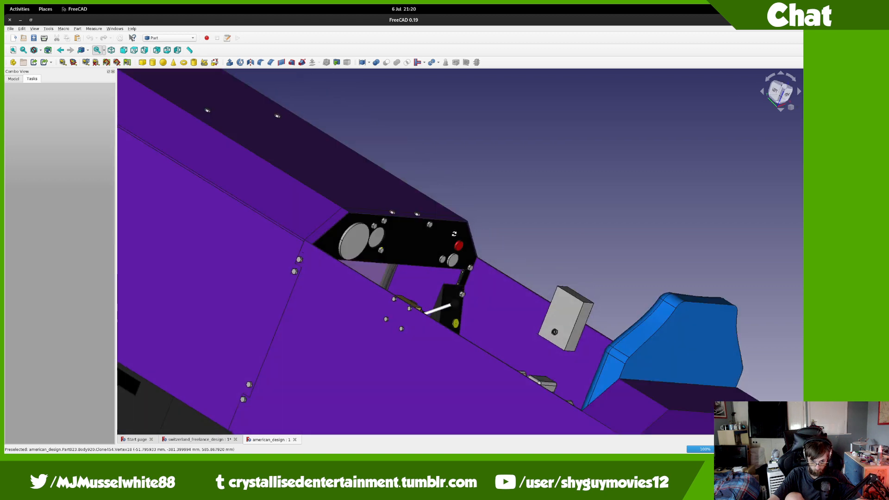
middle_click_drag(338, 242, 426, 272)
scroll(261, 245, "down", 5)
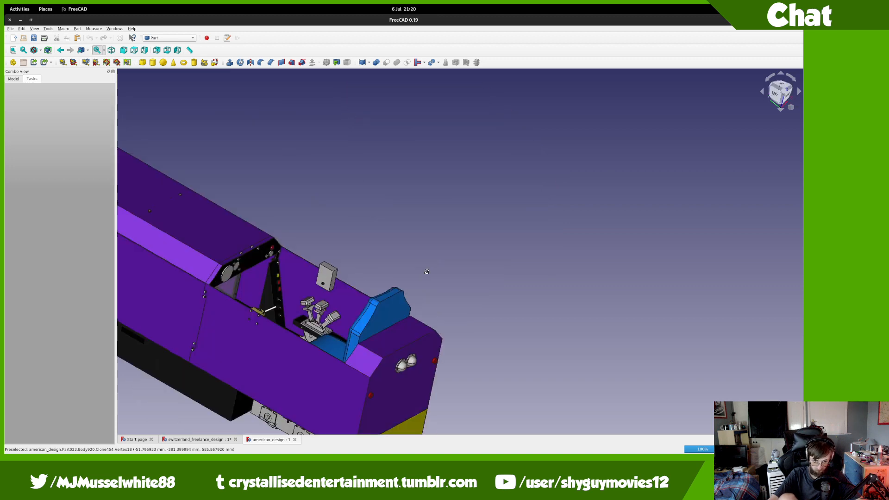
middle_click_drag(375, 293, 527, 346)
scroll(290, 279, "up", 6)
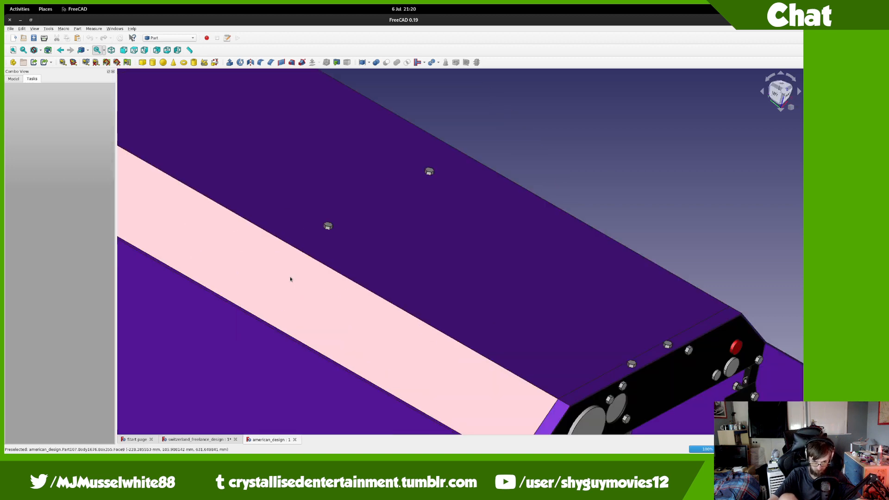
scroll(291, 280, "down", 2)
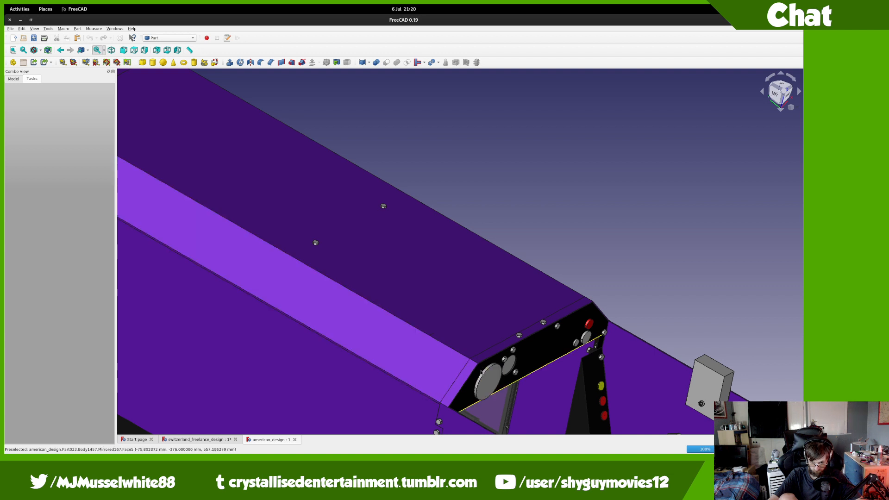
scroll(465, 359, "down", 2)
middle_click_drag(464, 359, 266, 129)
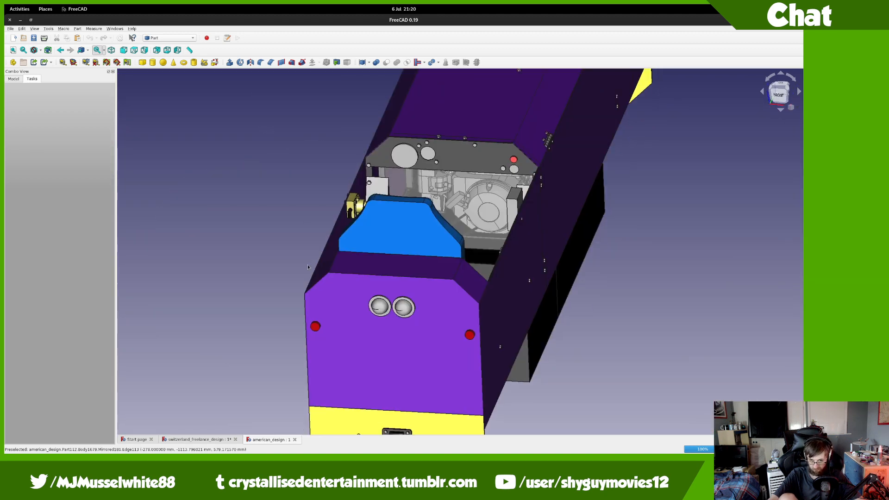
middle_click_drag(327, 286, 191, 240)
scroll(266, 238, "down", 4)
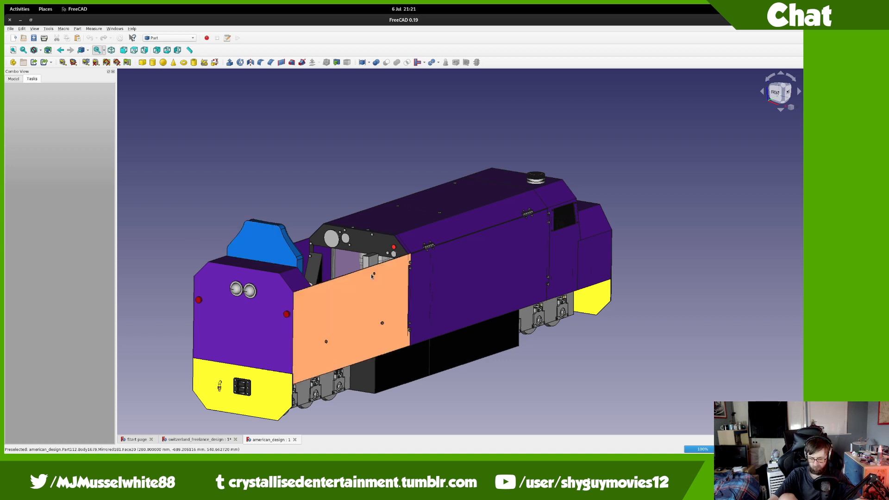
scroll(371, 277, "up", 8)
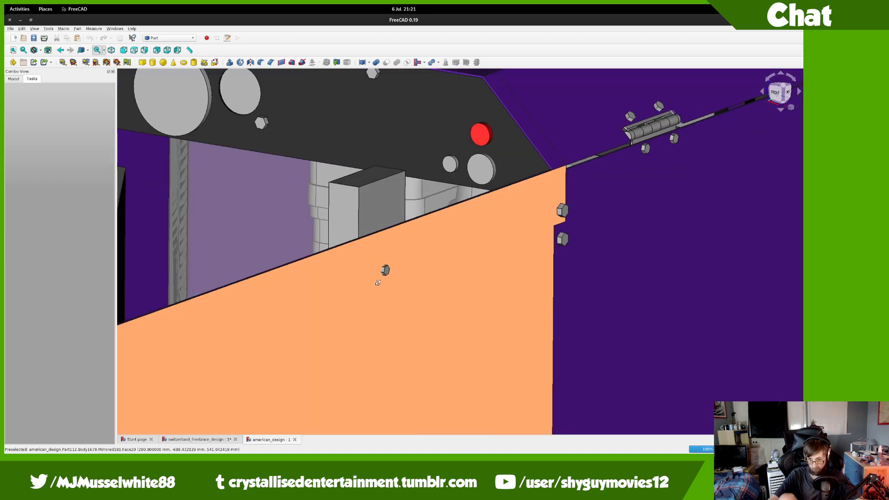
scroll(574, 405, "down", 8)
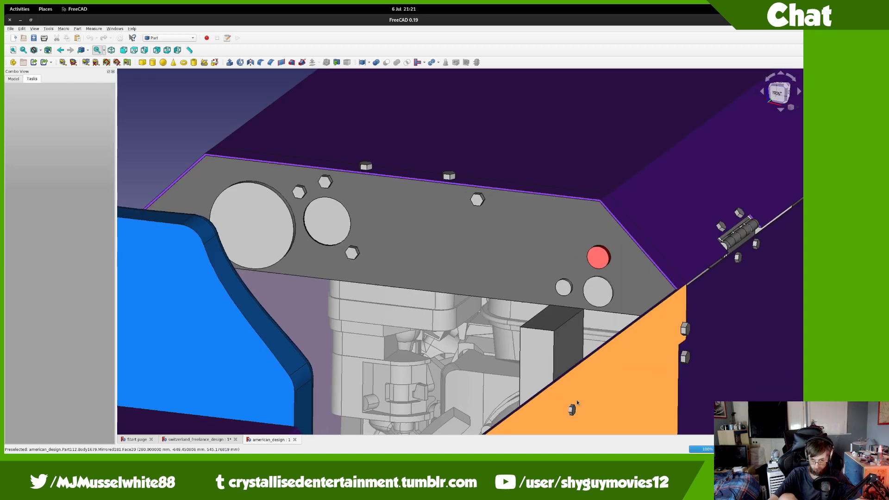
middle_click_drag(549, 376, 456, 303)
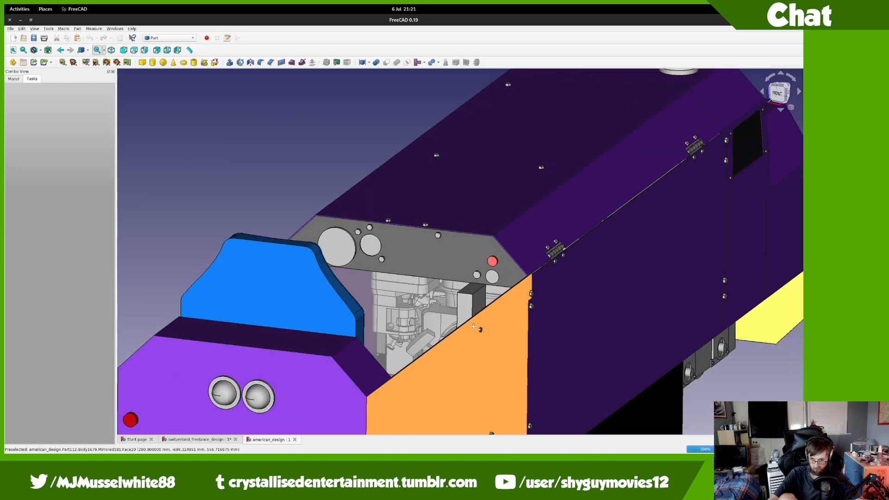
middle_click_drag(312, 313, 306, 211)
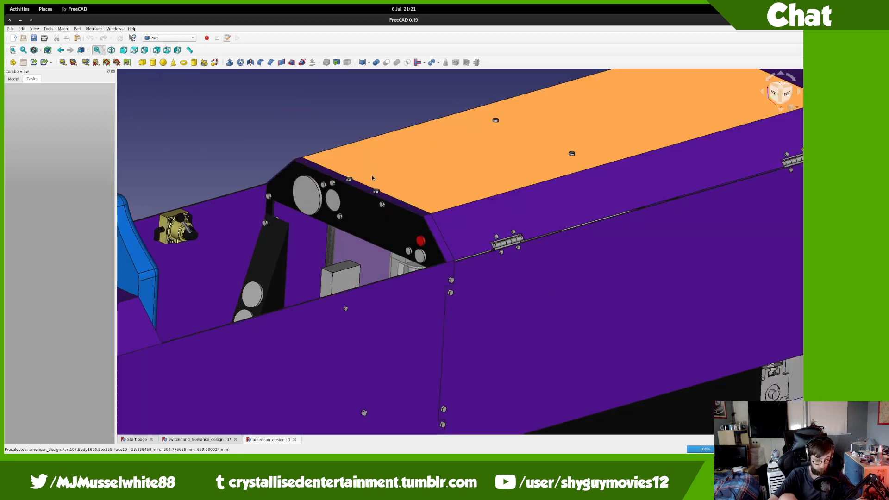
Step: In the Model tree, expand body_group and bring up the context menu of body_top_part
left_click(13, 79)
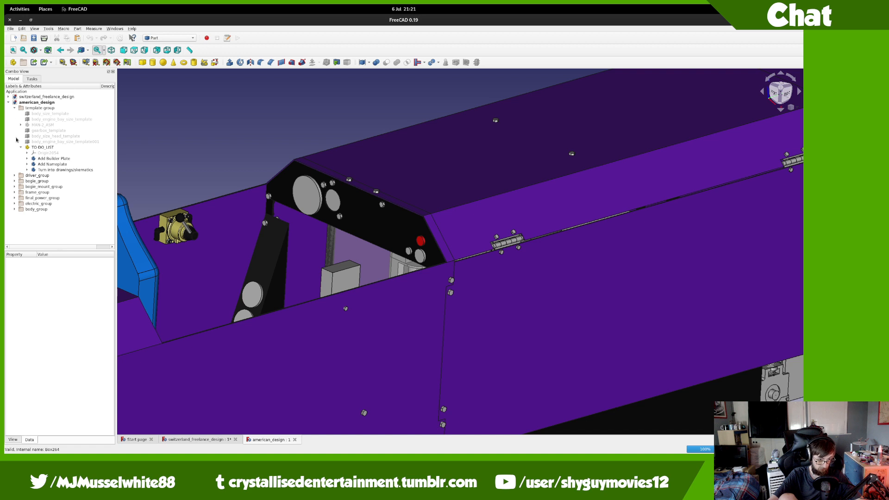
left_click(14, 175)
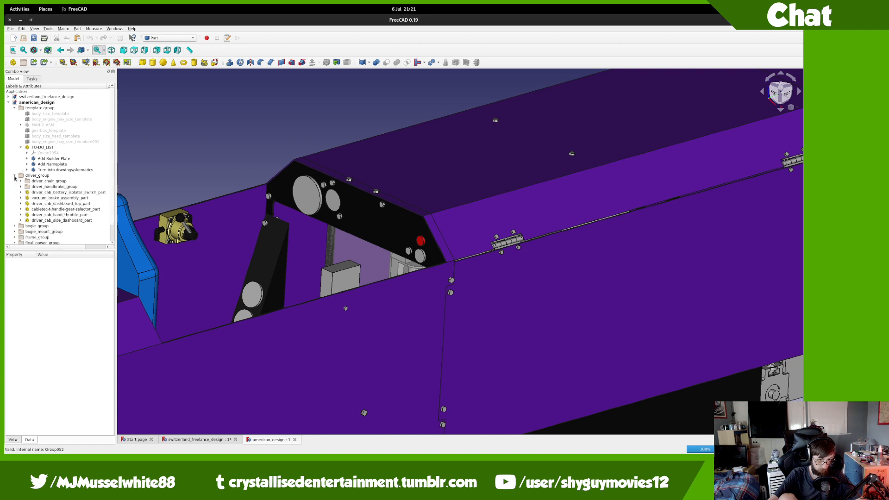
left_click(15, 176)
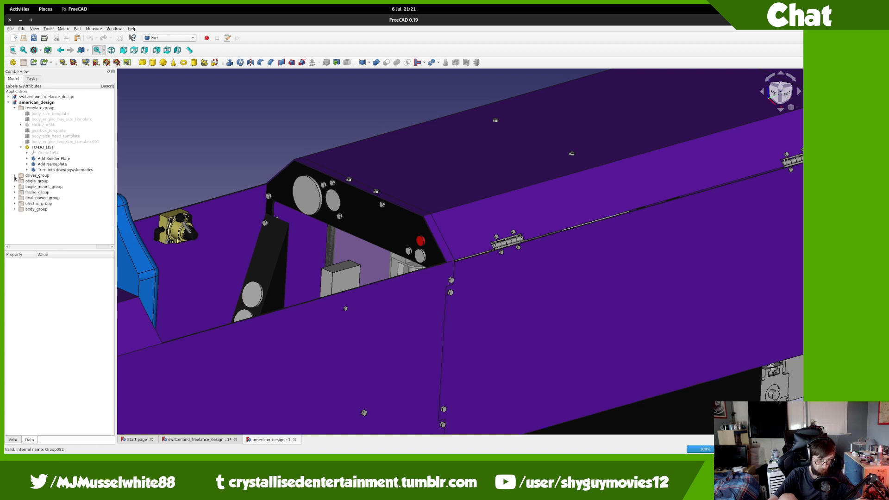
left_click(15, 209)
scroll(54, 220, "down", 1)
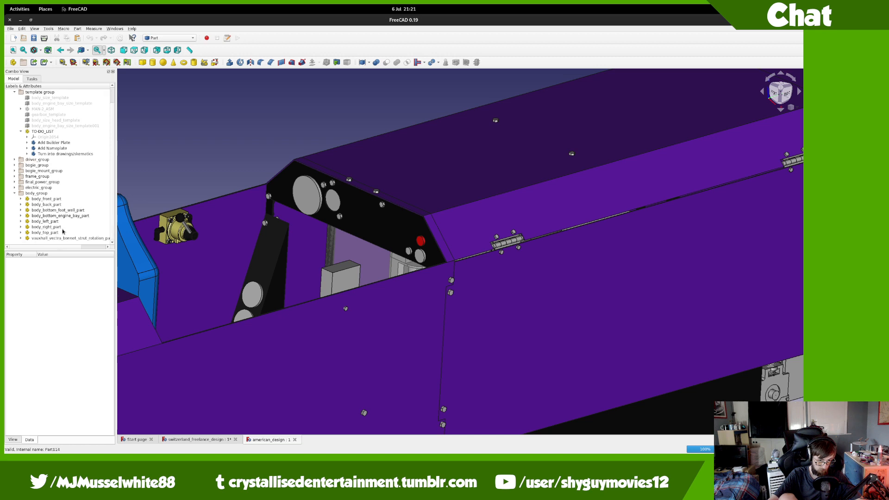
right_click(63, 232)
Step: Transform body_top_part, swinging the roof panel open to -60 degrees
left_click(74, 242)
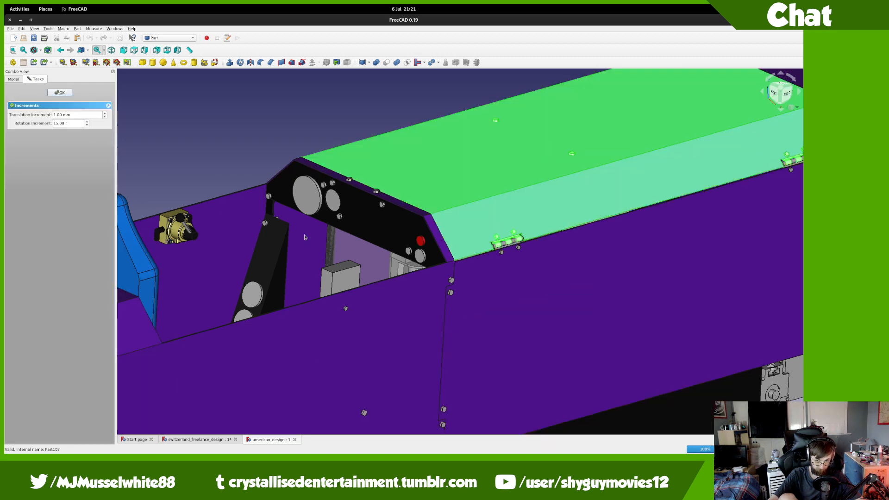
middle_click_drag(708, 170, 629, 214)
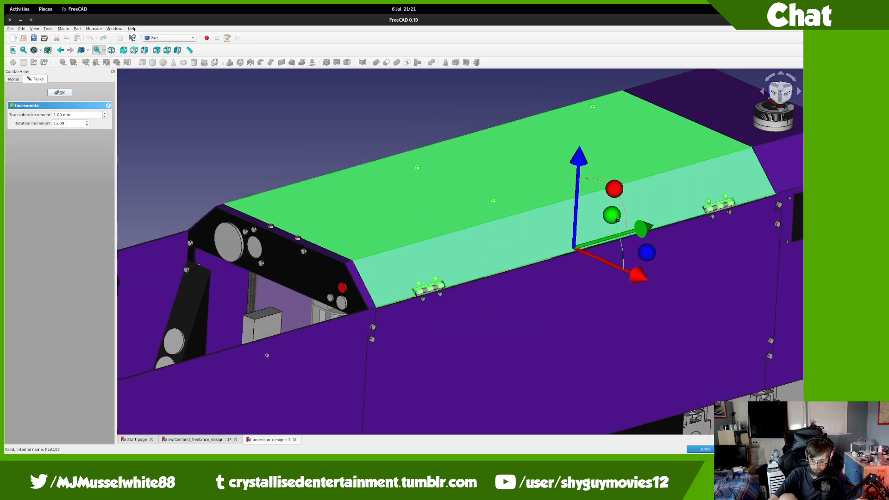
left_click_drag(618, 220, 570, 307)
middle_click_drag(315, 301, 392, 304)
middle_click_drag(518, 325, 690, 420)
mouse_move(569, 364)
left_mouse_down()
mouse_move(552, 328)
mouse_move(540, 371)
mouse_move(559, 353)
mouse_move(561, 360)
left_mouse_up()
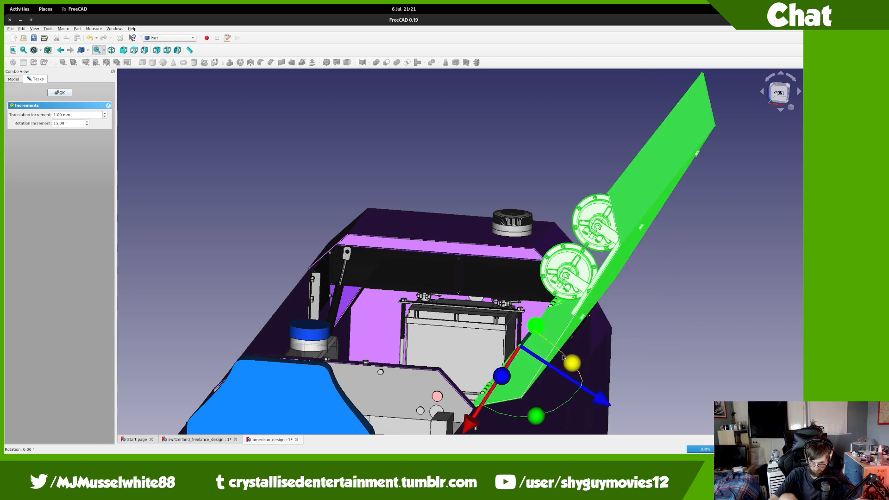
left_click_drag(551, 400, 538, 349)
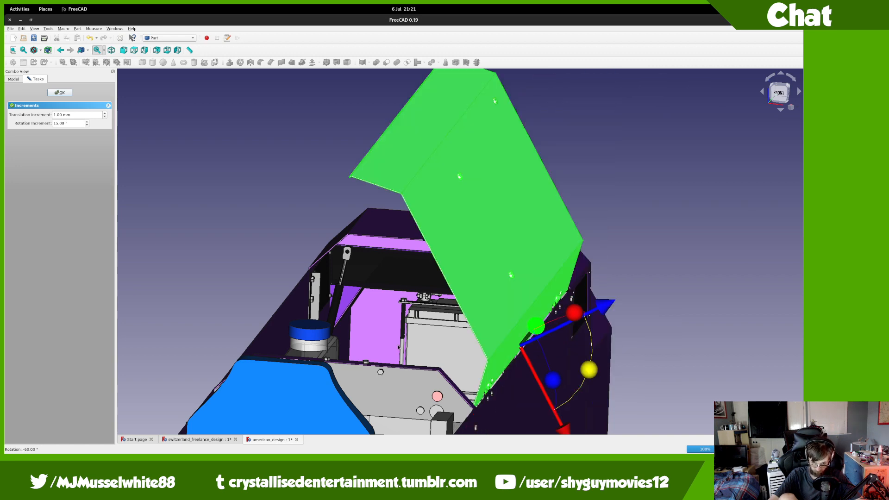
middle_click_drag(365, 339, 796, 280)
Step: Orbit and zoom around the locomotive to inspect the exposed engine bay
middle_click_drag(538, 297, 578, 301)
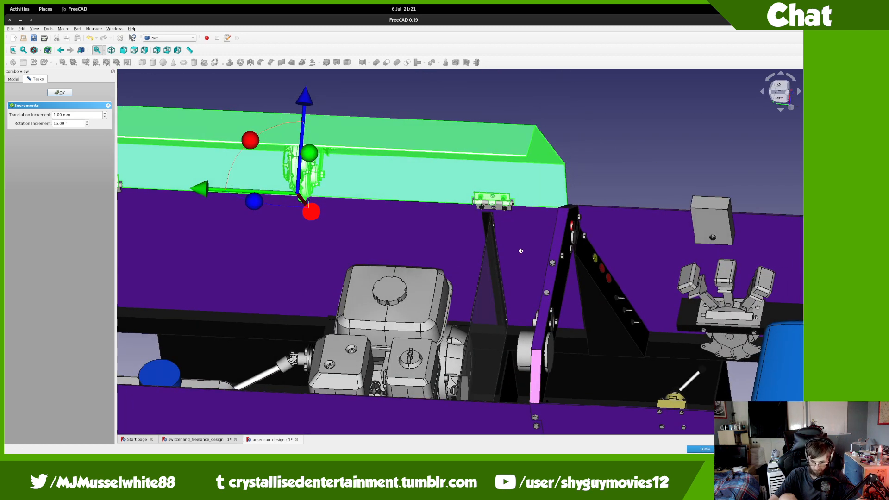
middle_click_drag(521, 251, 458, 358)
middle_click_drag(478, 323, 385, 381)
scroll(394, 338, "up", 2)
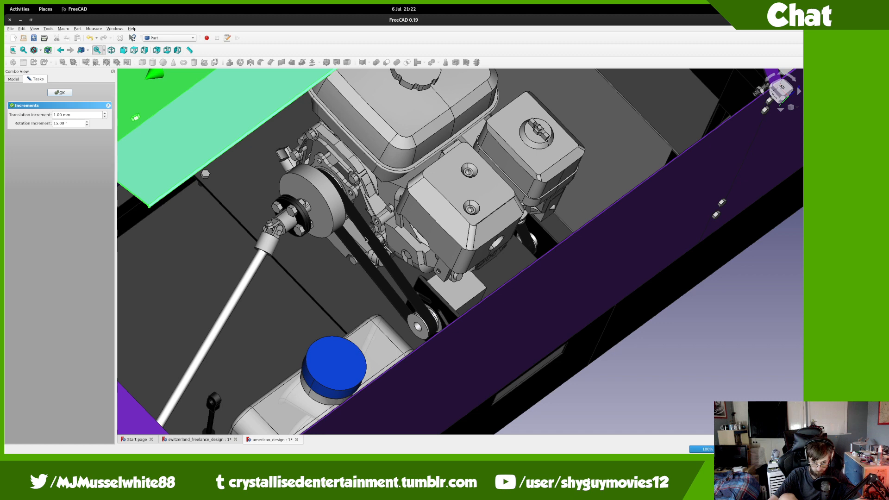
middle_click_drag(426, 291, 373, 281)
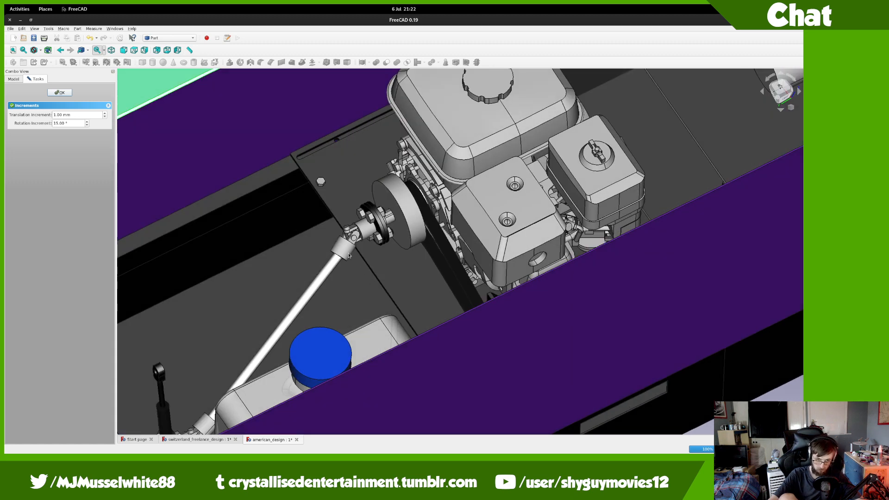
scroll(349, 255, "down", 2)
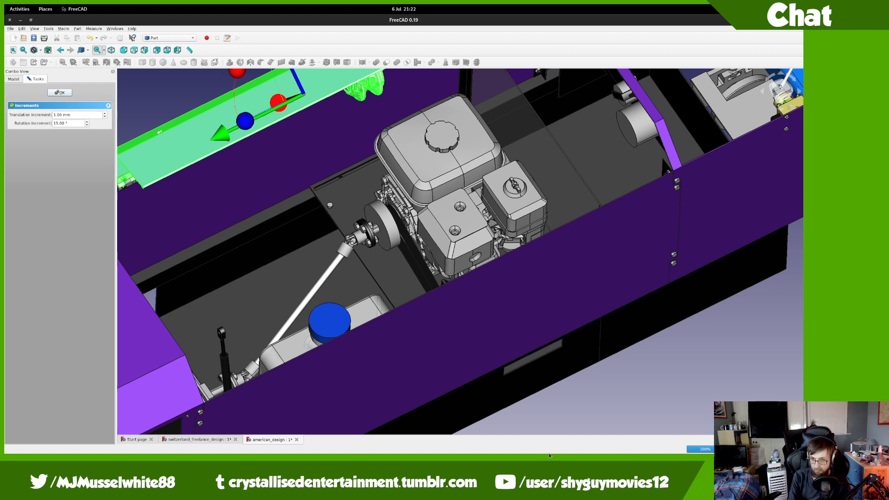
middle_click_drag(542, 320, 545, 340)
middle_click_drag(513, 310, 473, 282)
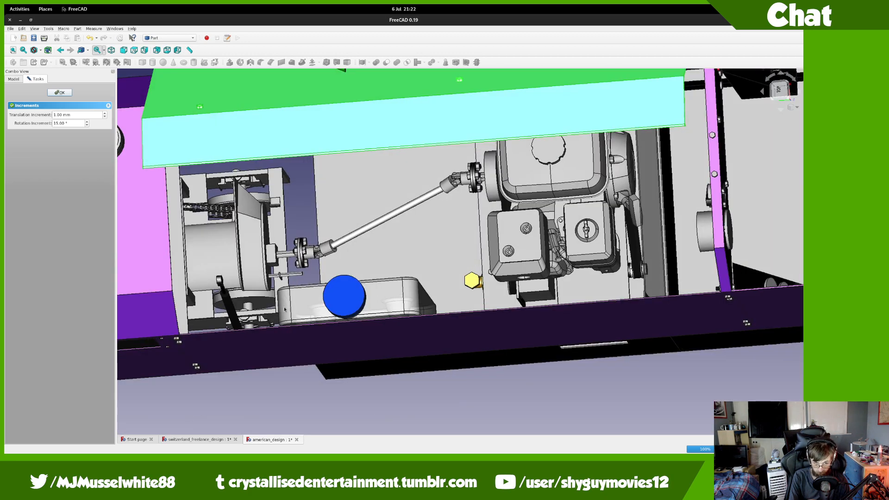
middle_click_drag(287, 275, 398, 294)
scroll(398, 294, "up", 2)
middle_click_drag(460, 277, 207, 251)
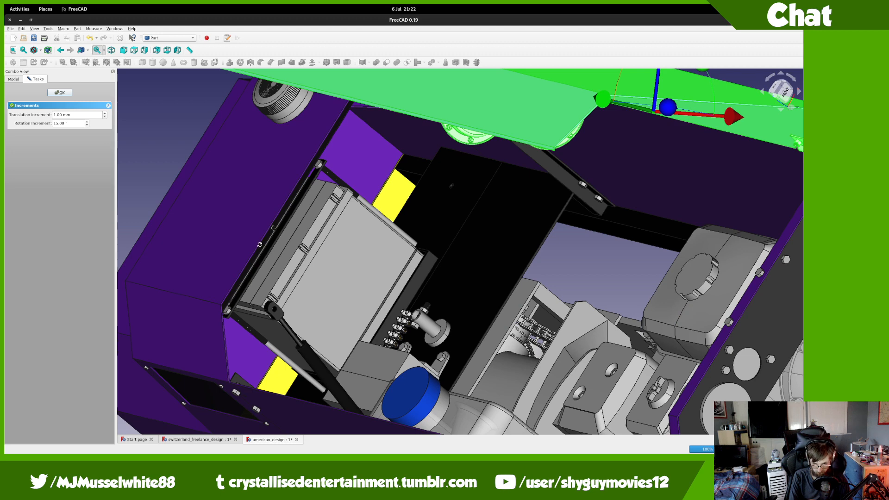
middle_click_drag(260, 245, 274, 266)
scroll(274, 267, "down", 4)
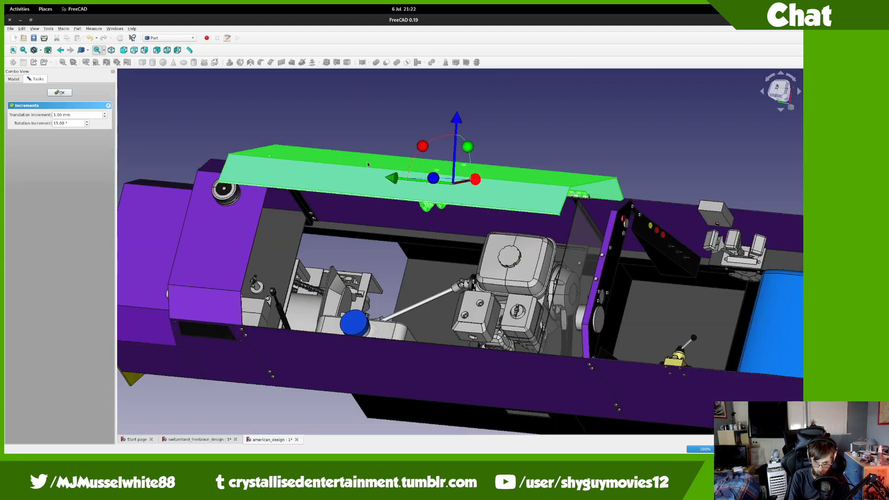
middle_click_drag(368, 164, 416, 326)
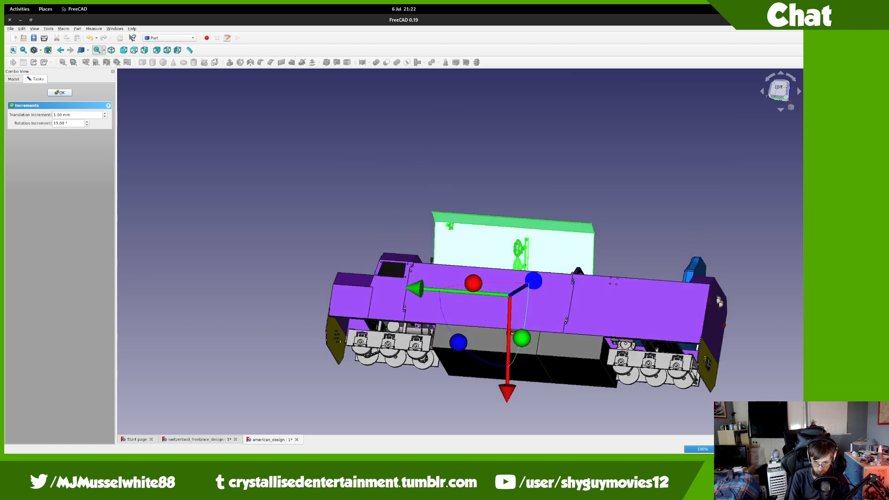
scroll(416, 325, "up", 10)
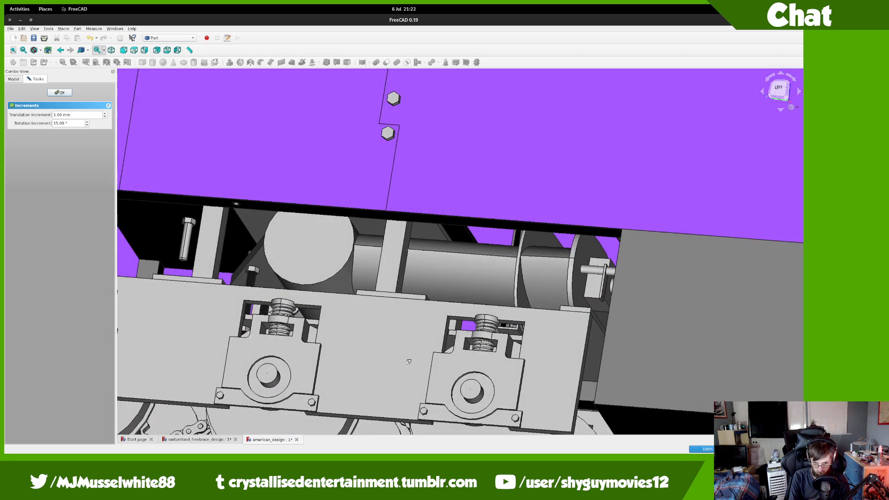
middle_click_drag(408, 362, 440, 342)
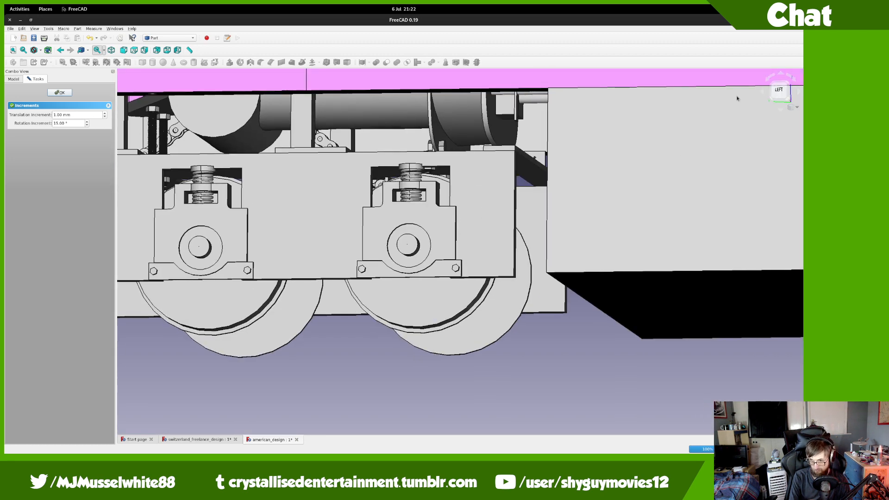
Step: Check the left side, bogies and rear deck, then confirm the transform
left_click(780, 95)
middle_click_drag(521, 201, 792, 332)
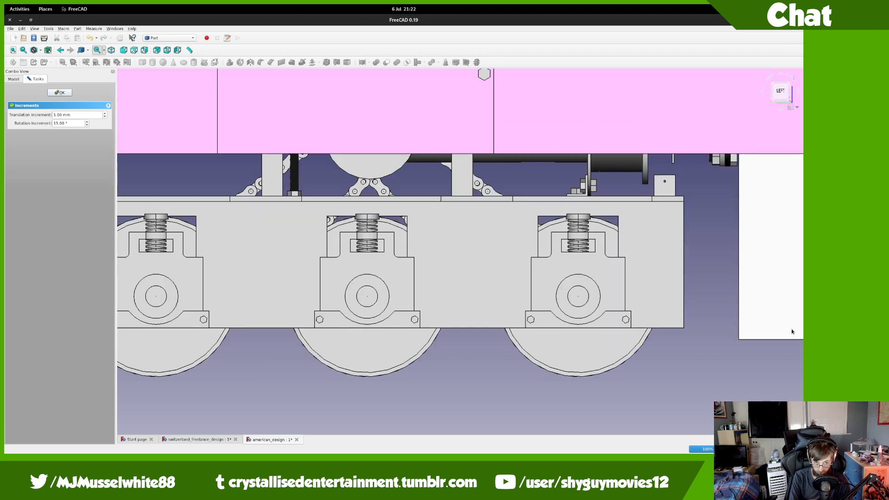
middle_click_drag(439, 276, 464, 335)
middle_click_drag(343, 177, 404, 294)
scroll(405, 293, "up", 6)
scroll(413, 263, "down", 10)
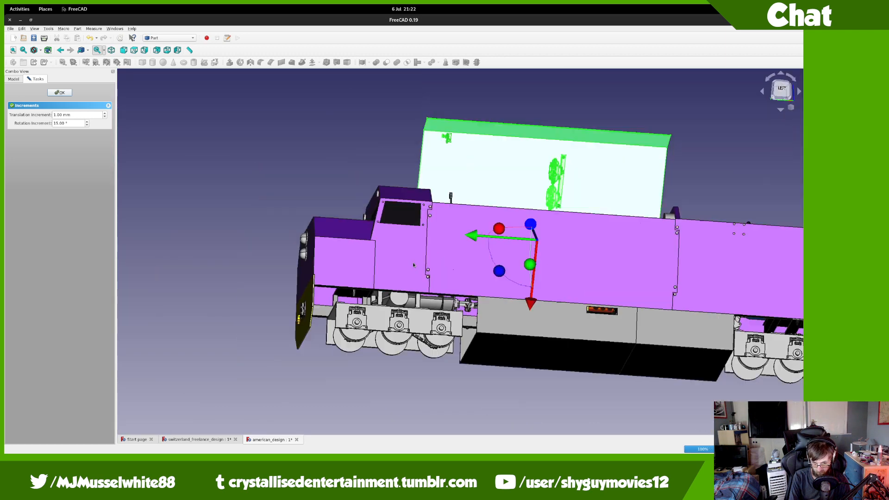
middle_click_drag(380, 323, 315, 289)
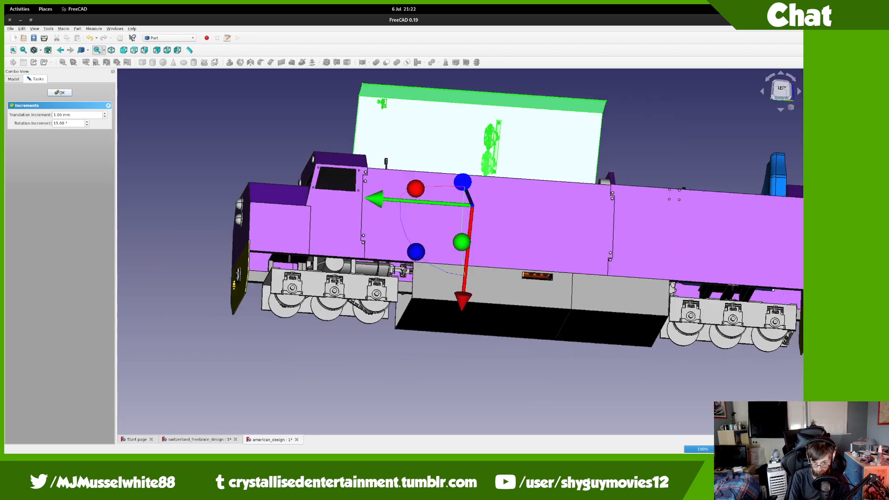
middle_click_drag(383, 299, 353, 150)
middle_click_drag(350, 260, 382, 196)
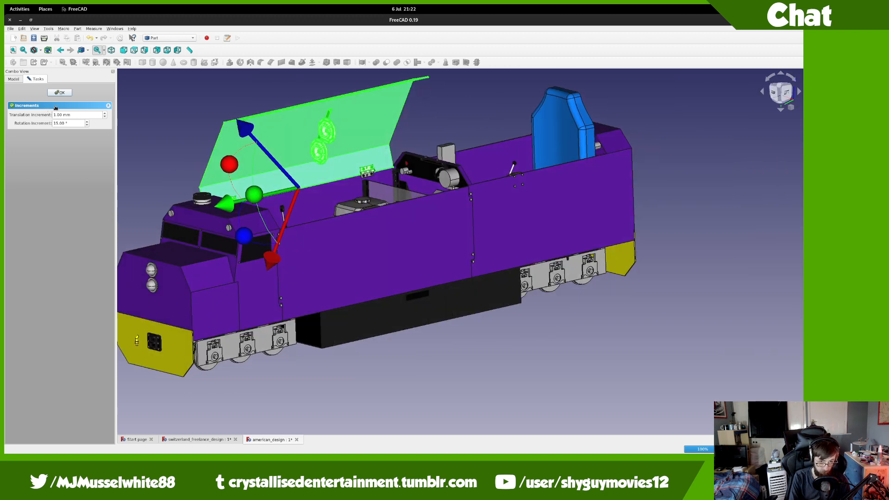
middle_click_drag(291, 206, 441, 306)
scroll(517, 305, "up", 2)
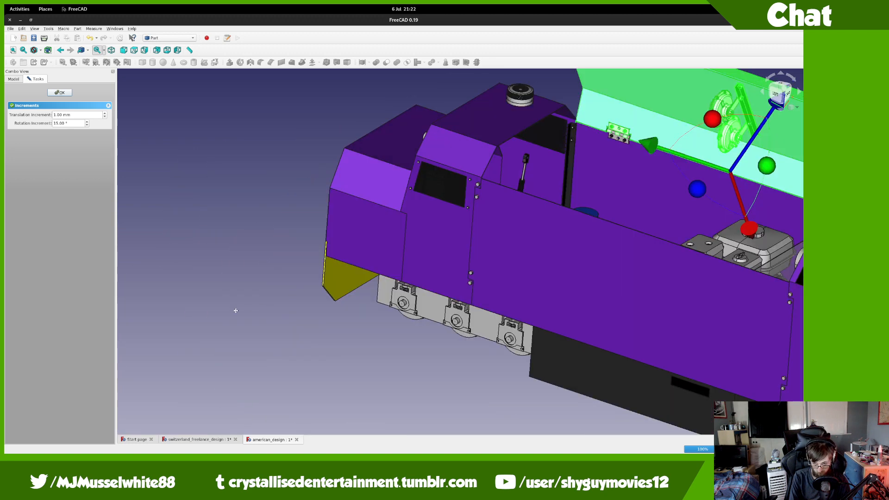
middle_click_drag(236, 311, 281, 230)
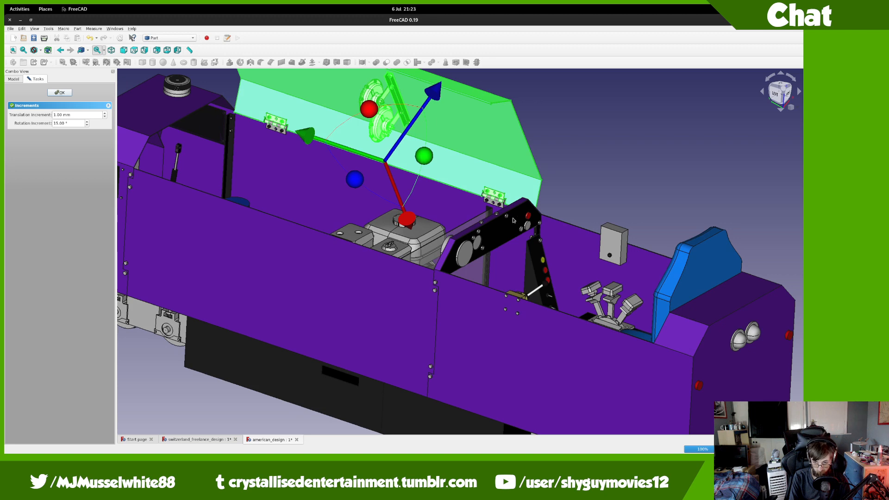
left_click(65, 94)
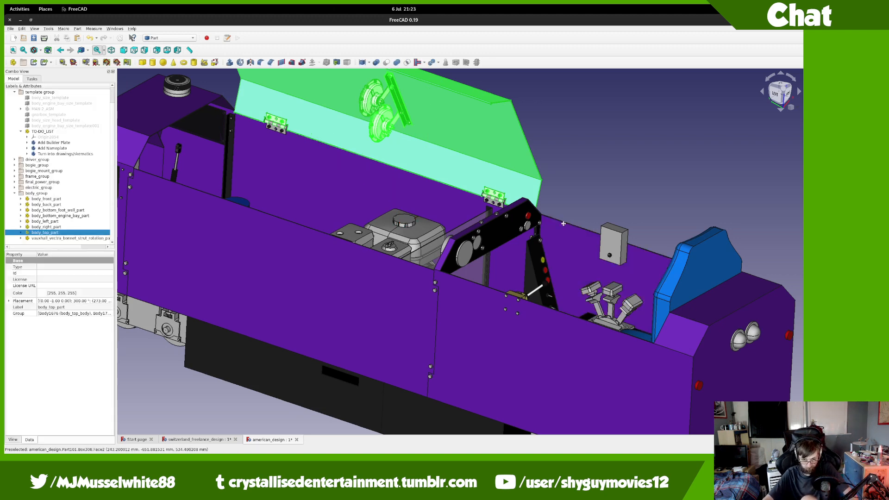
Step: Drag the speedometer, choke, 19mm push button and ignition key switch templates out of driver_cab_dashboard_top_part
scroll(608, 257, "up", 6)
scroll(524, 209, "down", 6)
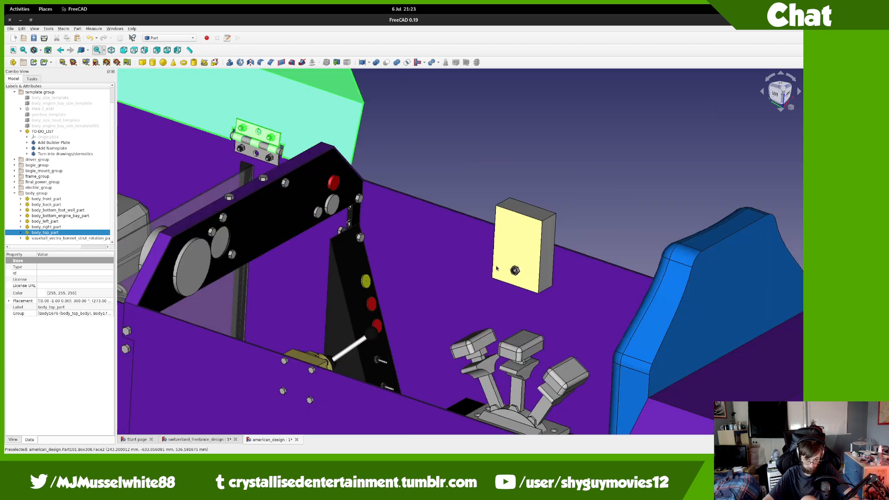
left_click(199, 251)
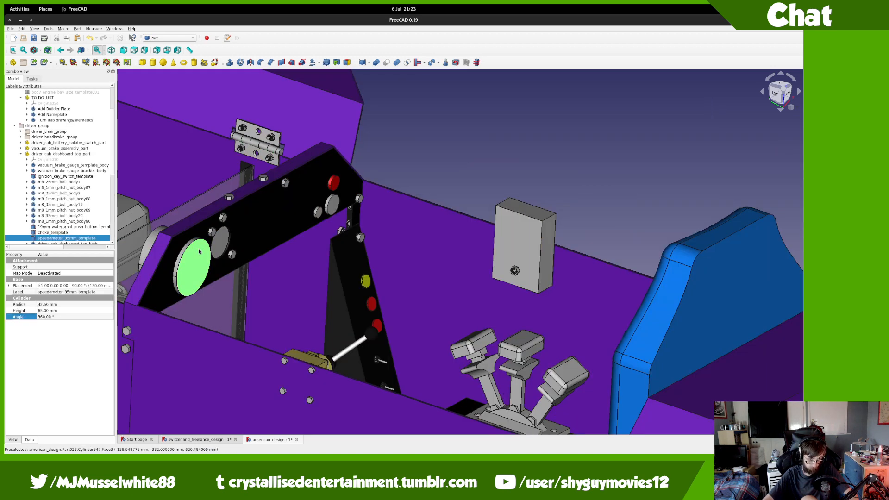
left_click(95, 233)
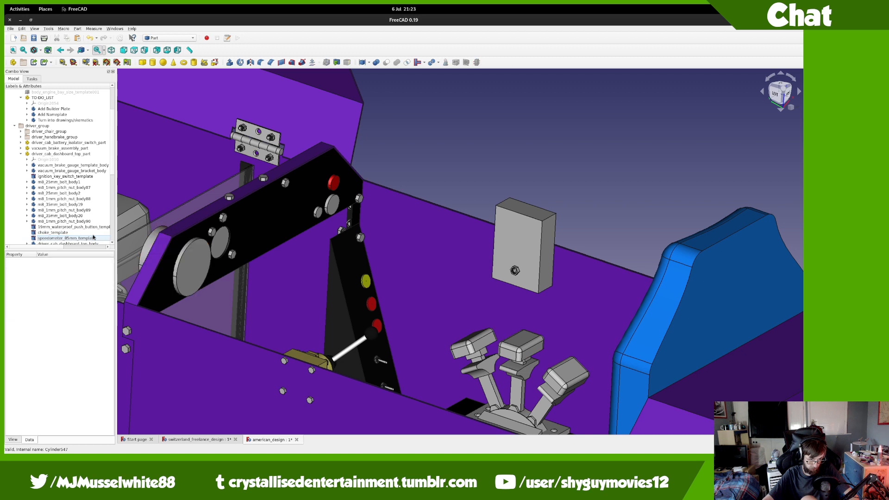
left_click(97, 228, "ctrl")
left_click(90, 237, "ctrl")
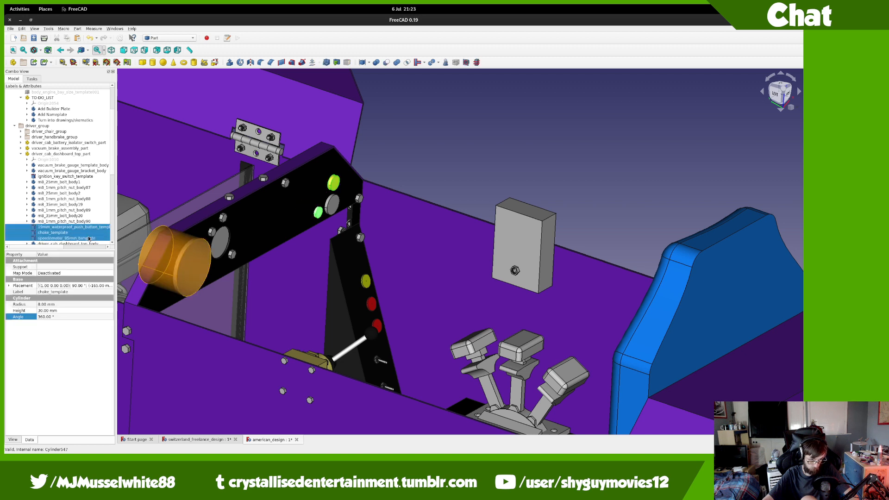
left_click(72, 177, "ctrl")
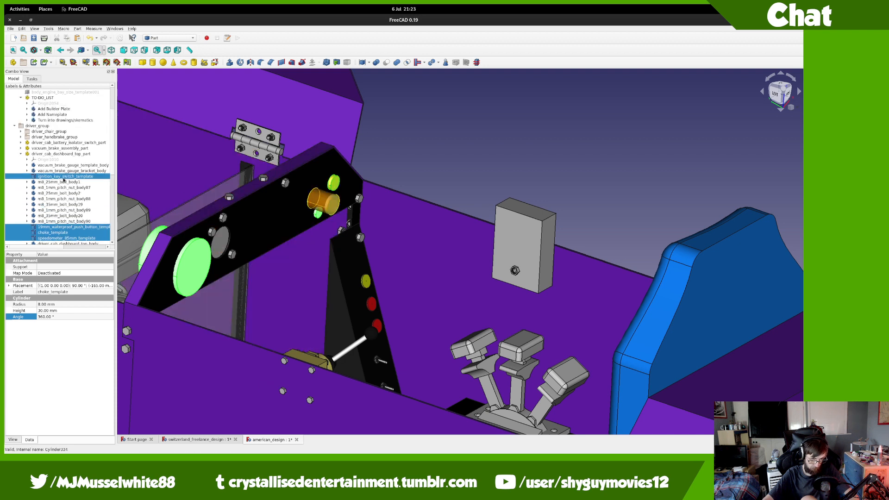
left_click_drag(63, 179, 67, 102)
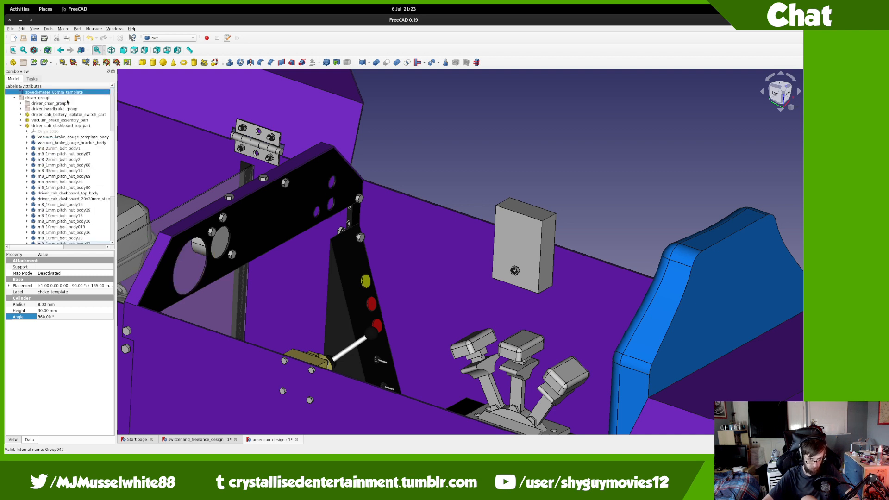
scroll(60, 113, "up", 6)
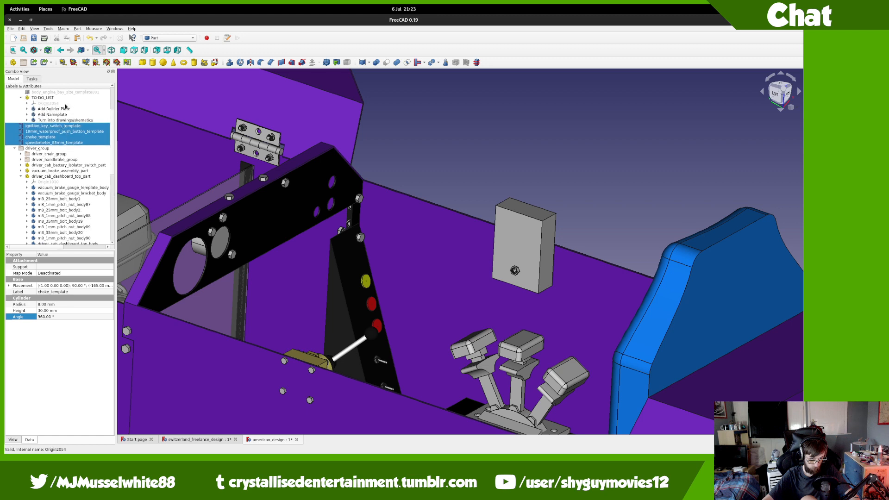
Step: Copy the four templates into switzerland_freelance_design, drop them into Part142, then undo that move
left_click_drag(45, 180, 57, 101)
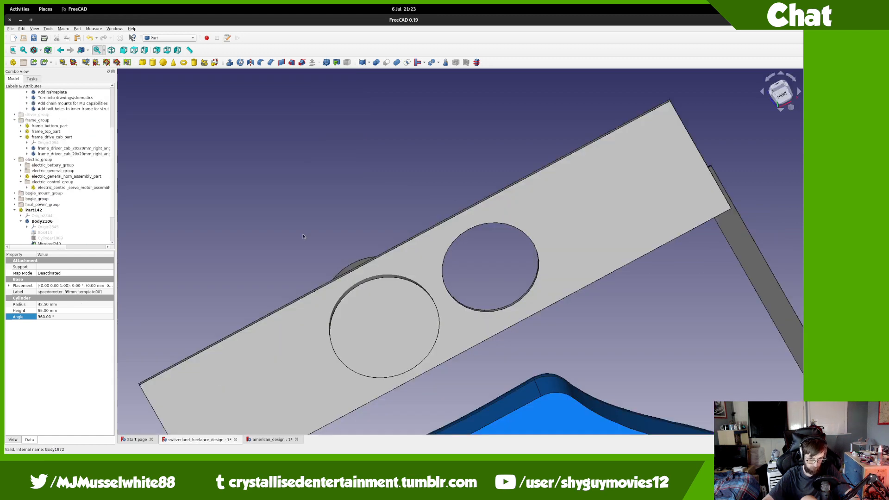
scroll(324, 240, "down", 4)
scroll(63, 222, "down", 2)
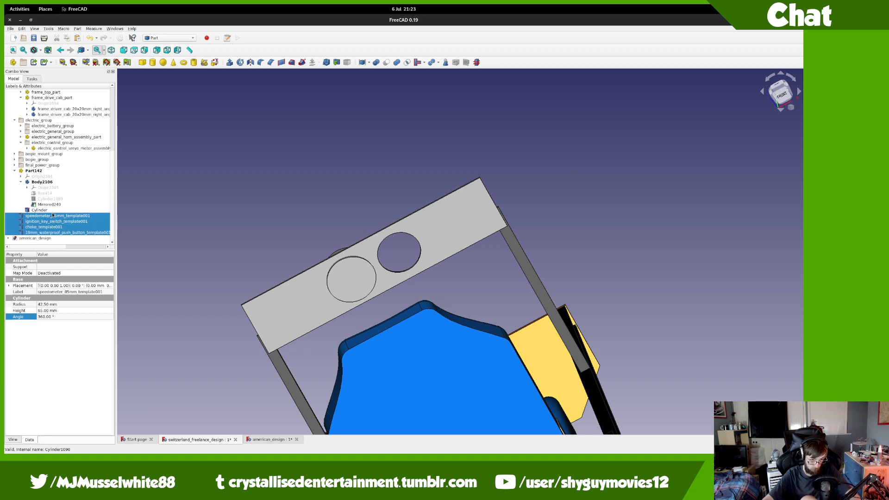
left_click_drag(52, 215, 37, 173)
left_click_drag(41, 171, 41, 173)
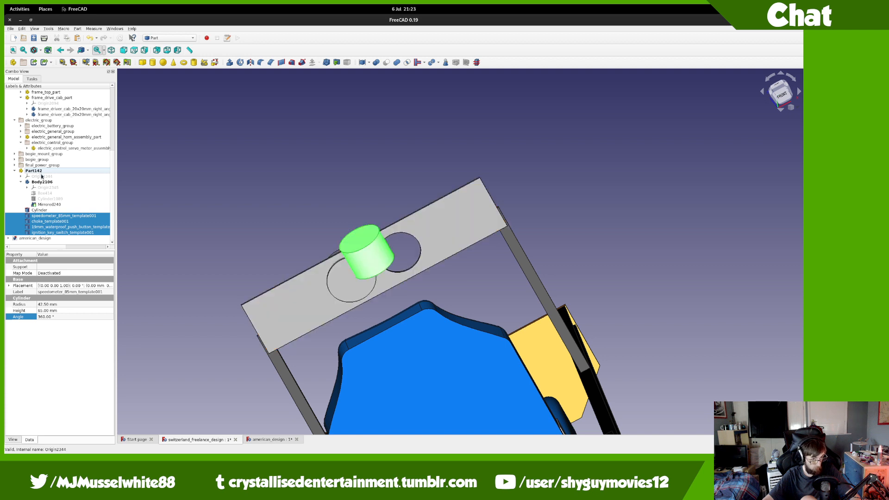
left_click(63, 233)
left_click(70, 211, "shift")
left_click(72, 216, "shift")
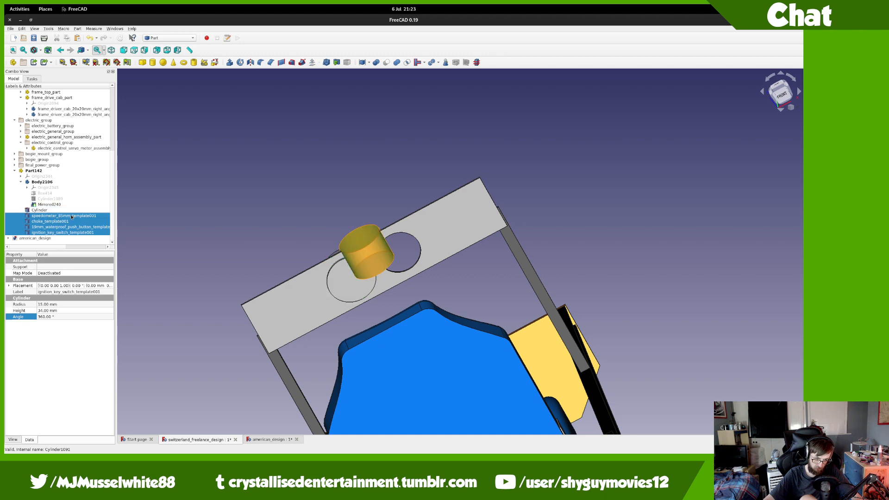
key("ctrl+z")
key("ctrl+z")
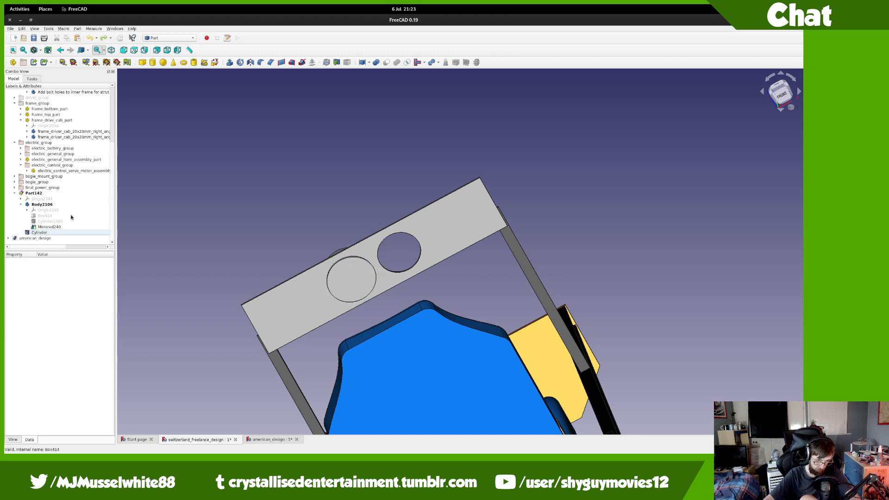
Step: Close american_design and select driver-group parts in the switzerland_freelance_design tree
left_click(297, 440)
left_click(387, 253)
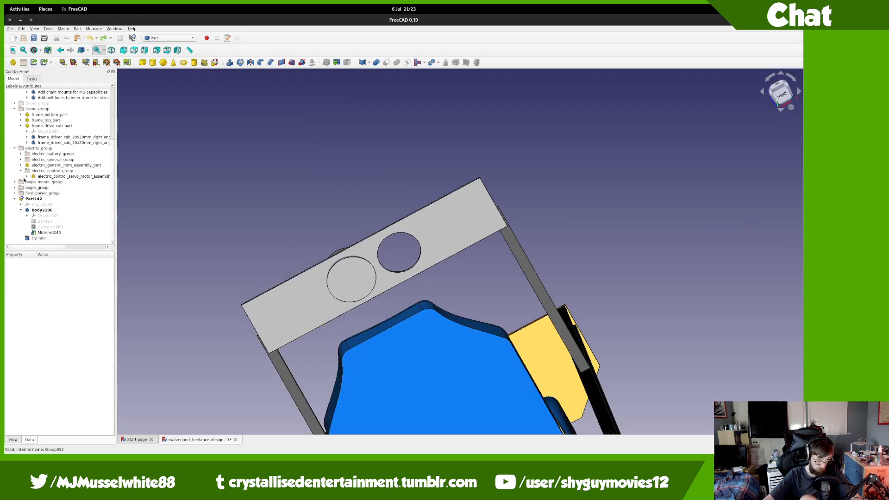
left_click(15, 103)
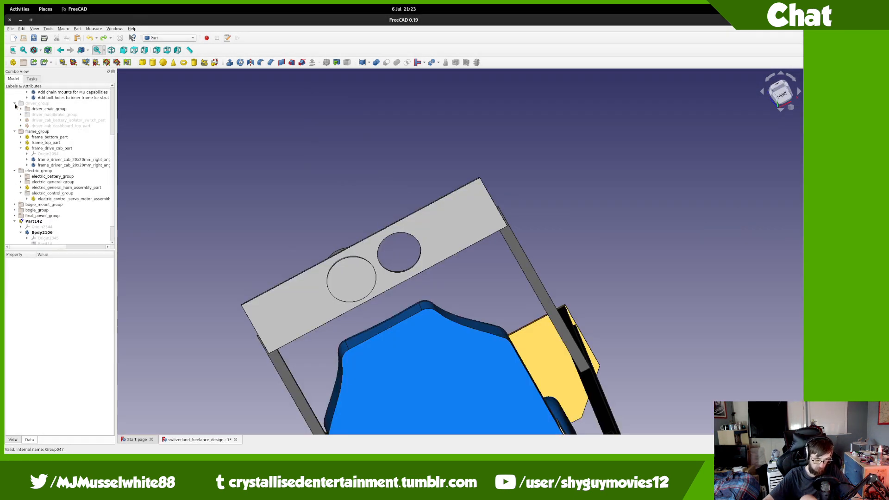
left_click(43, 115)
left_click(38, 122)
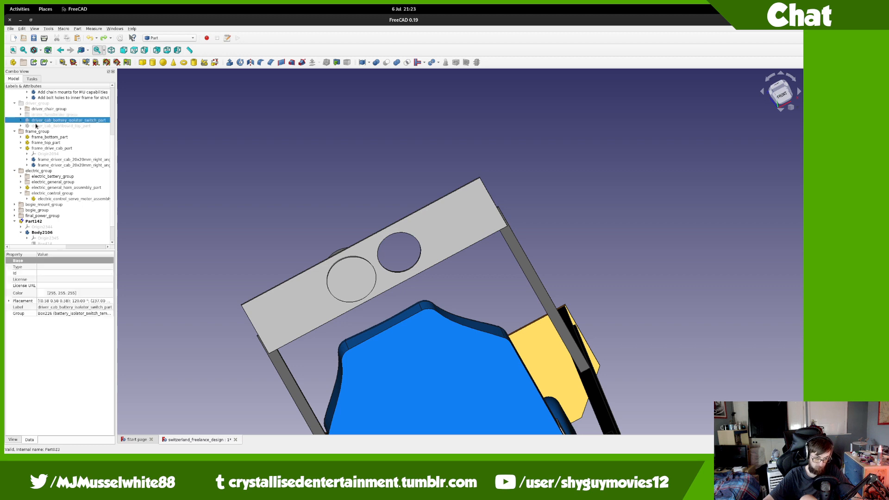
left_click(35, 124)
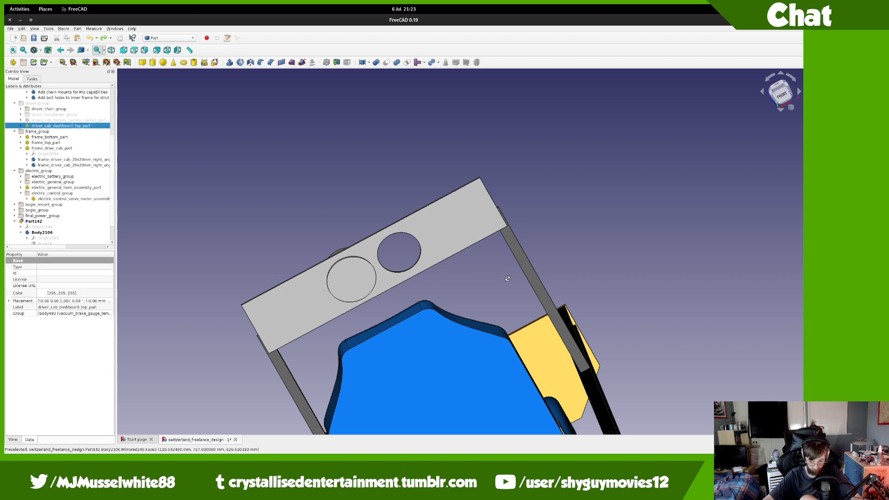
Step: Pan, zoom and orbit around the cab to locate the green dashboard
middle_click_drag(506, 278, 545, 97)
scroll(432, 290, "down", 3)
middle_click_drag(443, 245, 522, 134)
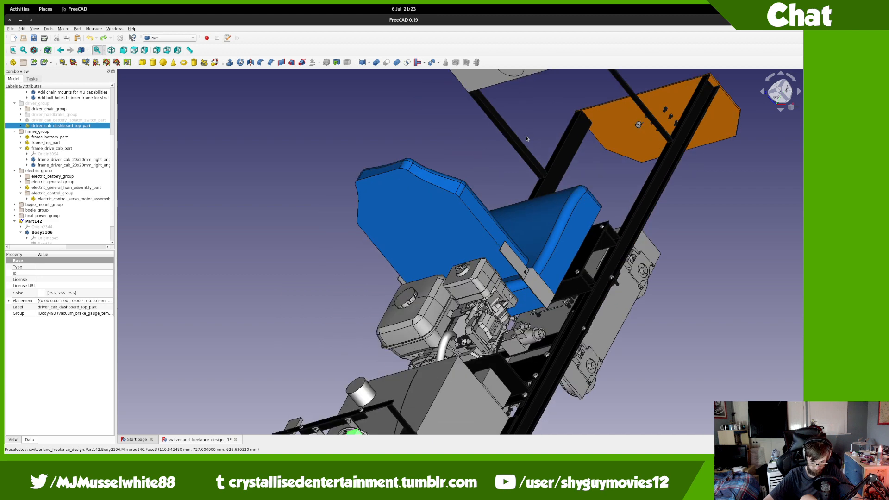
scroll(523, 133, "down", 9)
scroll(500, 178, "up", 5)
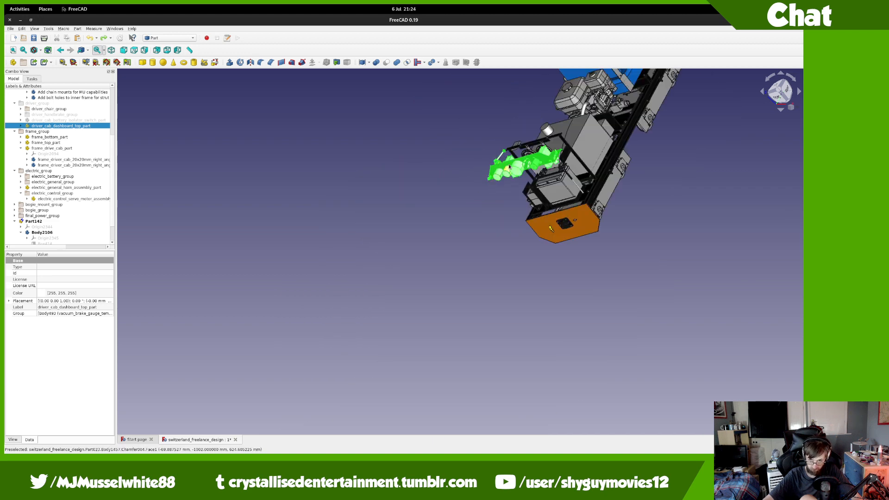
scroll(508, 174, "up", 4)
middle_click_drag(514, 207, 497, 230)
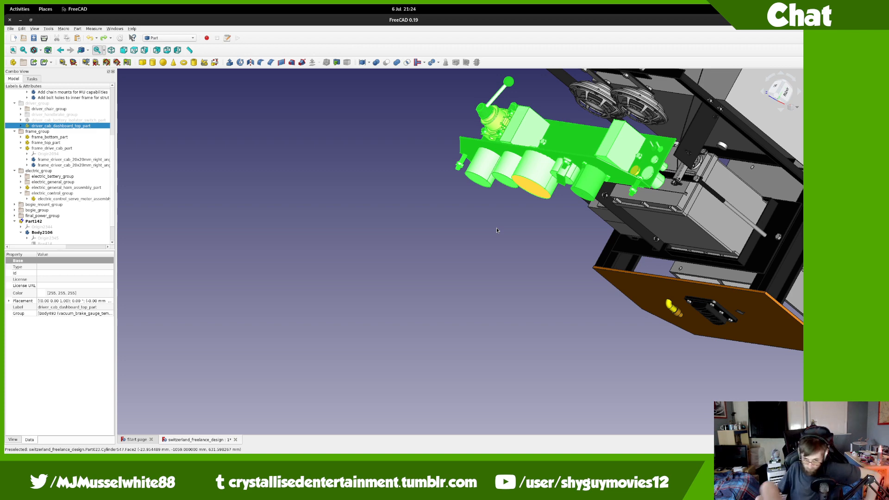
middle_click_drag(497, 230, 453, 294)
middle_click_drag(633, 208, 617, 269)
middle_click_drag(515, 314, 541, 153)
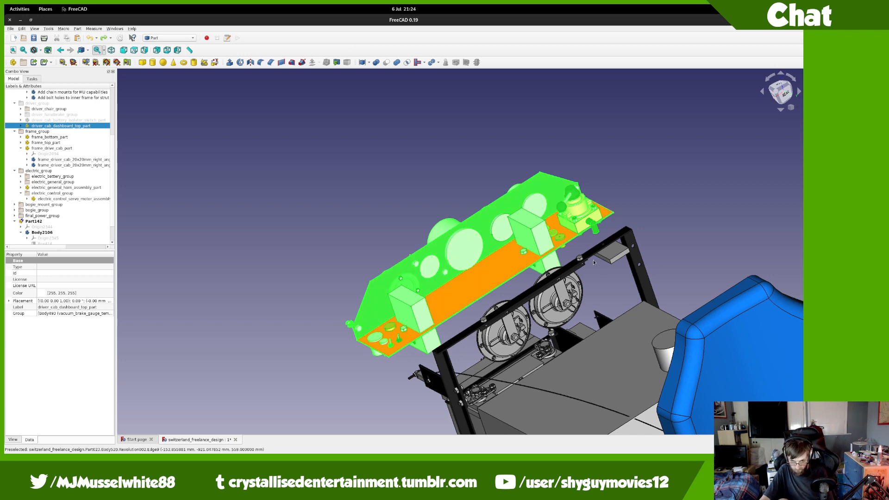
middle_click_drag(617, 291, 579, 338)
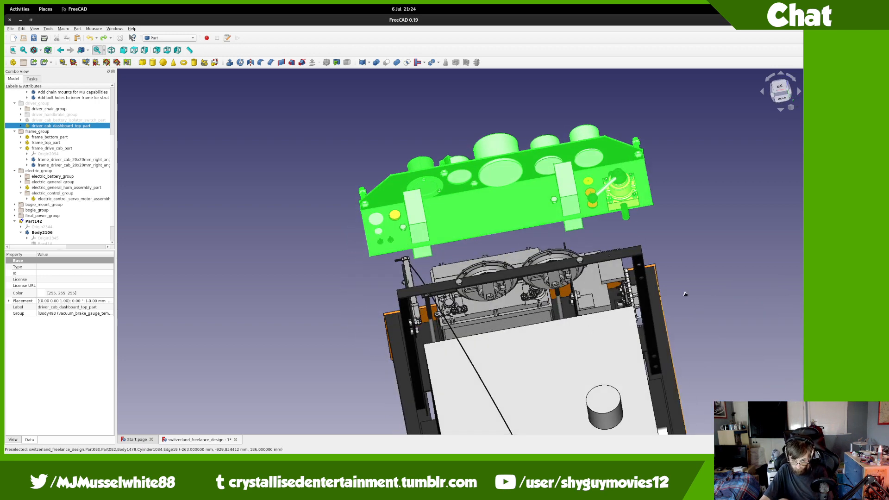
Step: Clear the selection and orbit to face the dashboard plate's gauges and switches
left_click(682, 270)
mouse_move(690, 272)
middle_mouse_down()
mouse_move(693, 282)
mouse_move(688, 266)
middle_mouse_up()
scroll(418, 213, "up", 11)
scroll(418, 213, "down", 10)
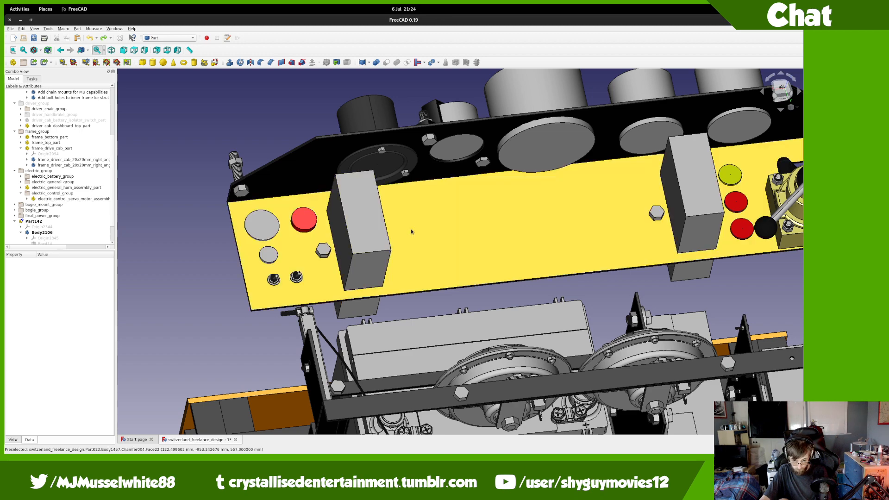
middle_click_drag(428, 281, 493, 226)
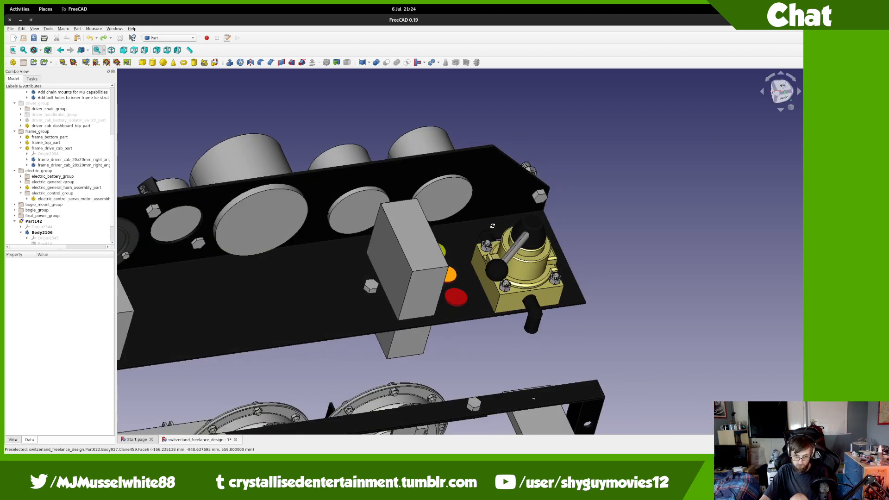
middle_click_drag(381, 318, 468, 314)
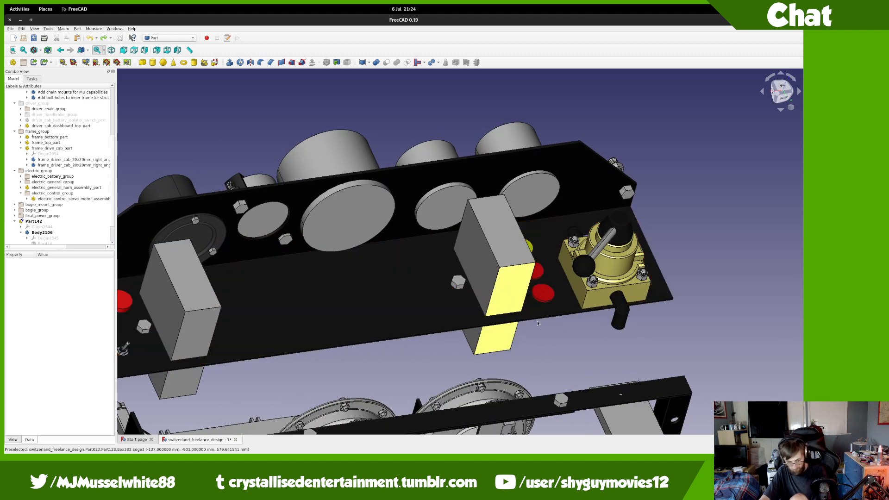
middle_click_drag(538, 295, 371, 281)
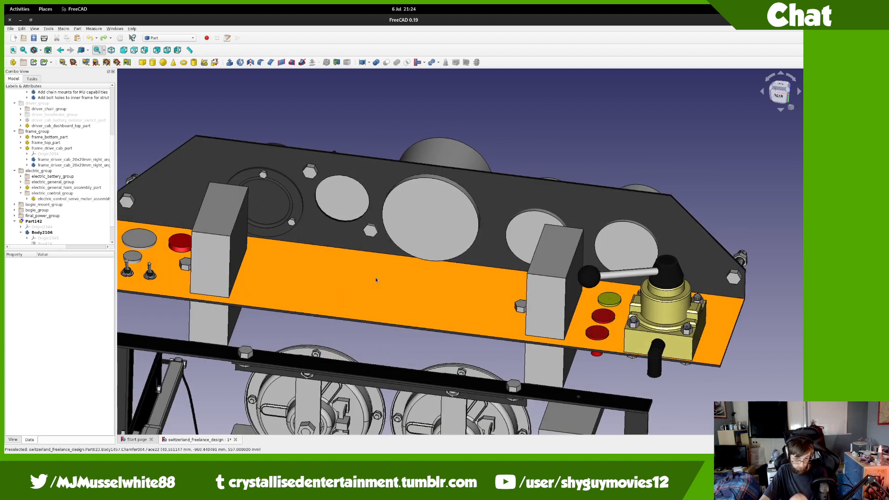
Step: Select the vacuum brake gauge template body with its bracket, bolts and nuts, plus speedometer_85mm_template
left_click(342, 198)
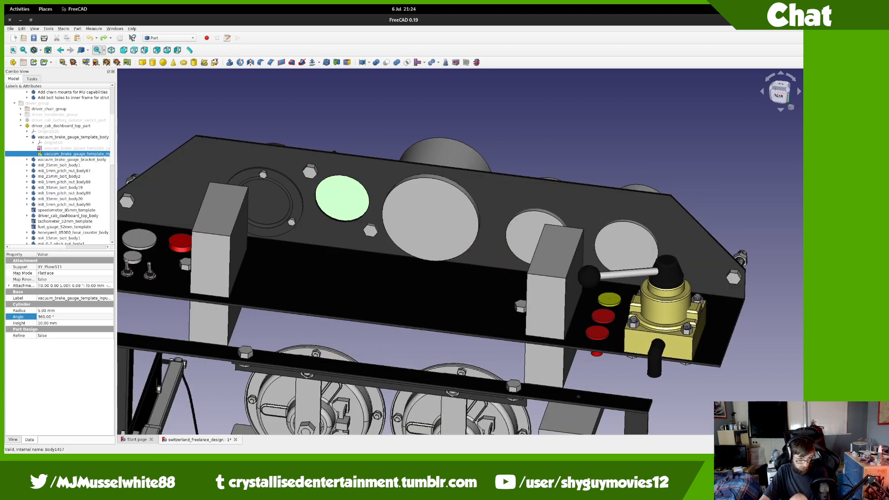
left_click(26, 138)
left_click(33, 137)
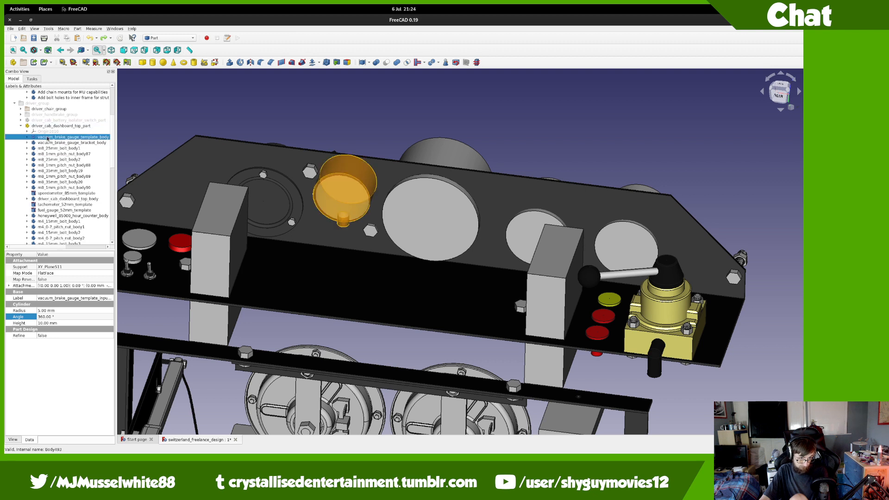
left_click(60, 167, "shift")
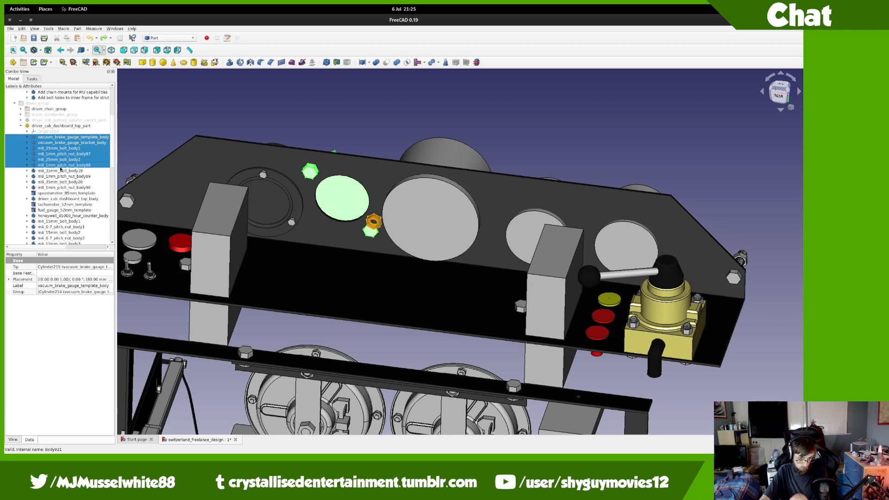
left_click(56, 193, "ctrl")
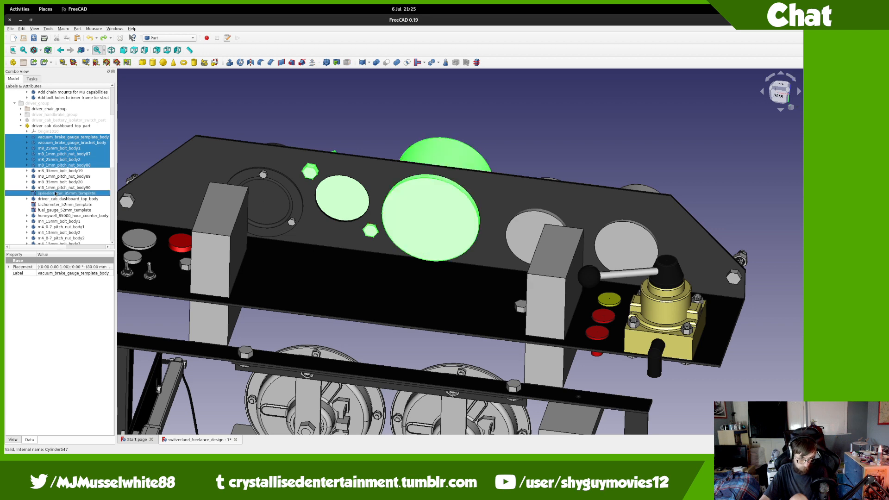
left_click(56, 209, "ctrl")
left_click(55, 205, "ctrl")
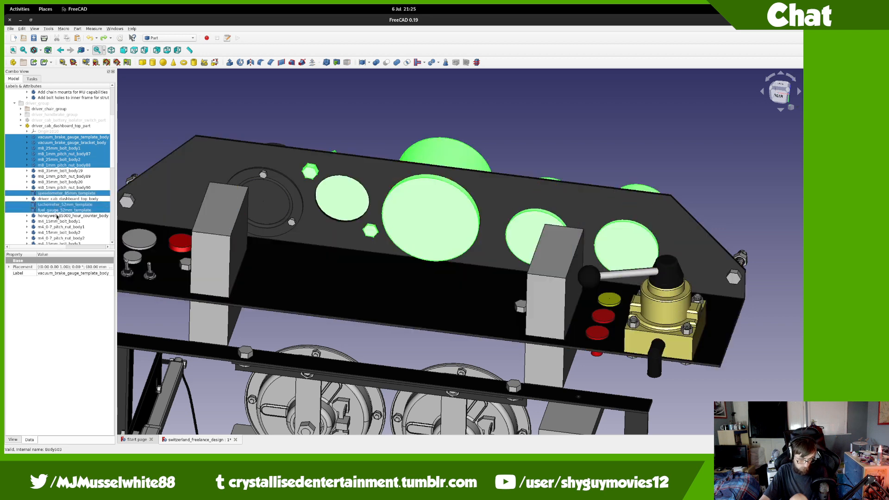
left_click(50, 211, "ctrl")
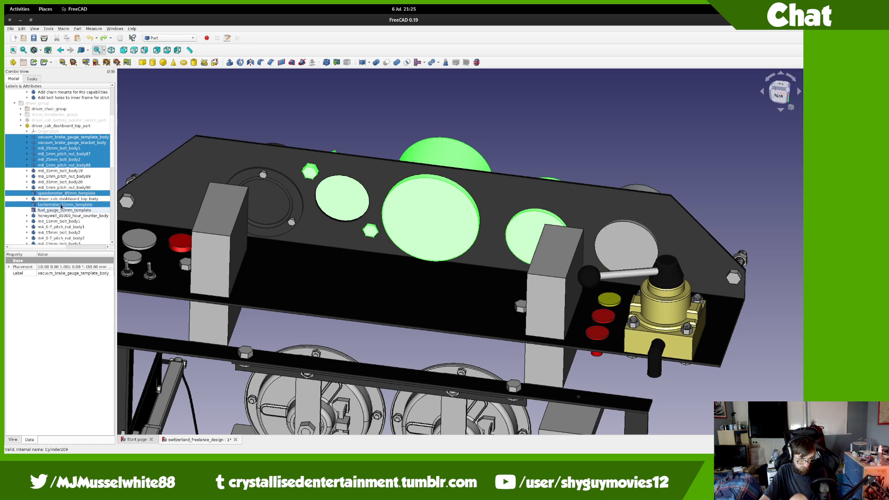
left_click(84, 204, "ctrl")
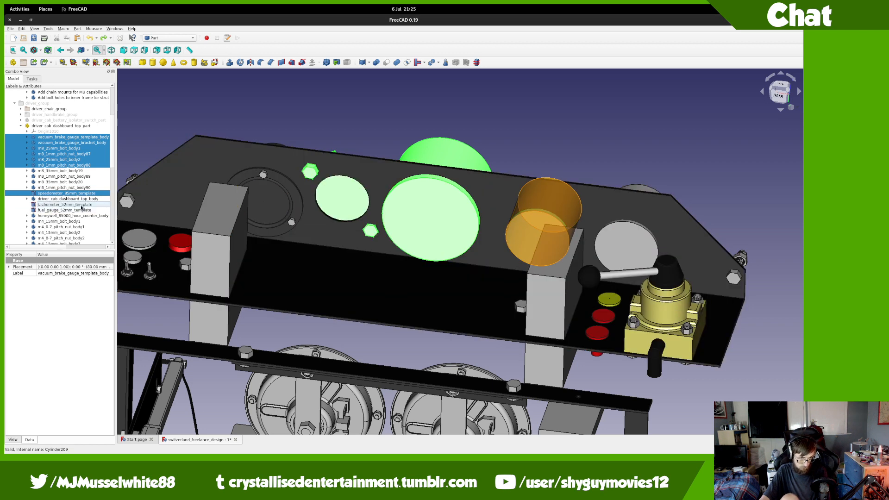
Step: Add the ignition key switch, 19mm push button and choke templates, and drag everything into Part142
scroll(84, 200, "down", 4)
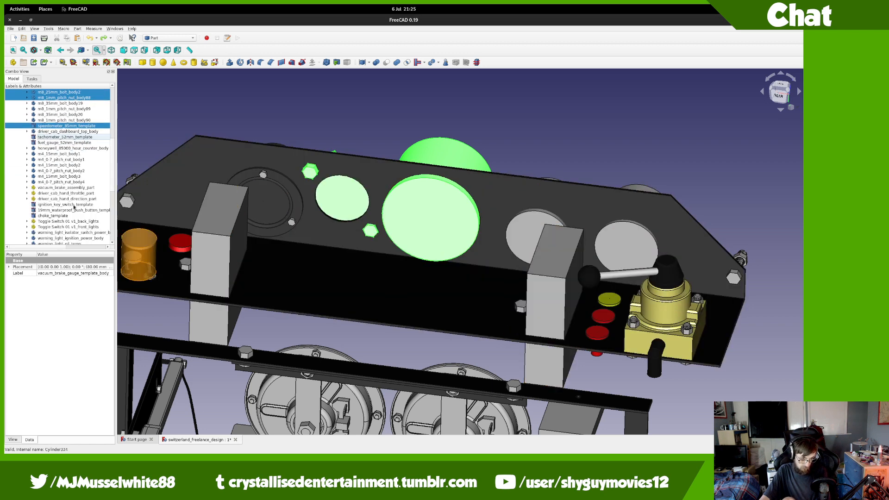
left_click(75, 204, "ctrl")
left_click(73, 209, "ctrl")
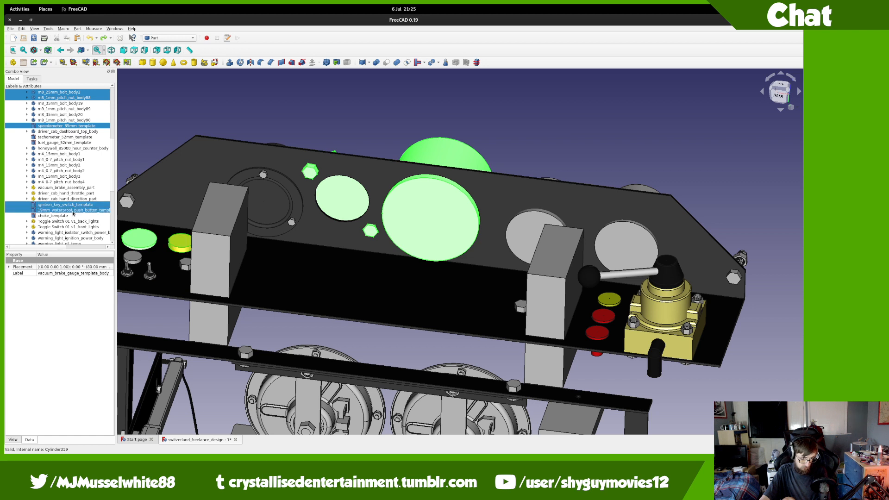
left_click(70, 217, "ctrl")
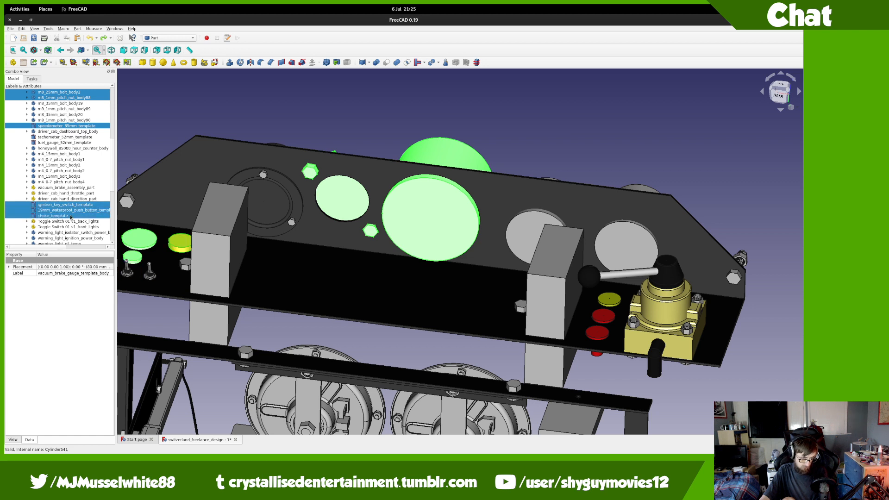
scroll(71, 217, "up", 4)
left_click_drag(55, 138, 74, 206)
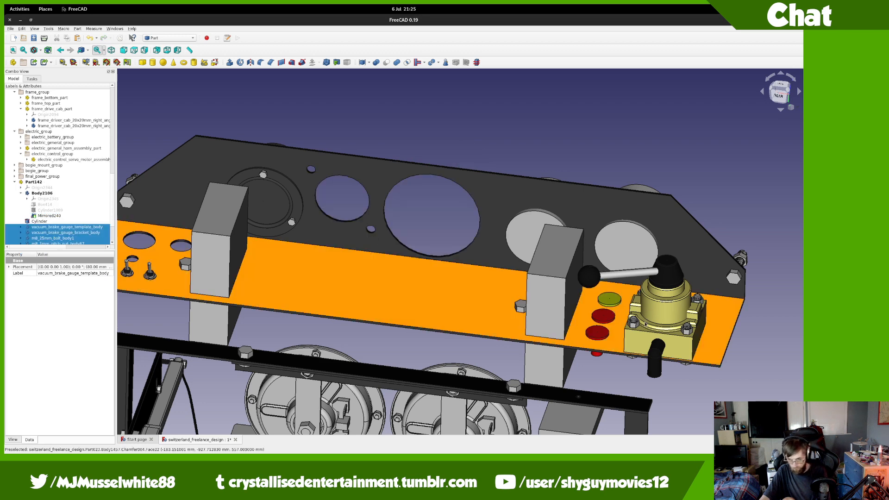
scroll(650, 307, "up", 2)
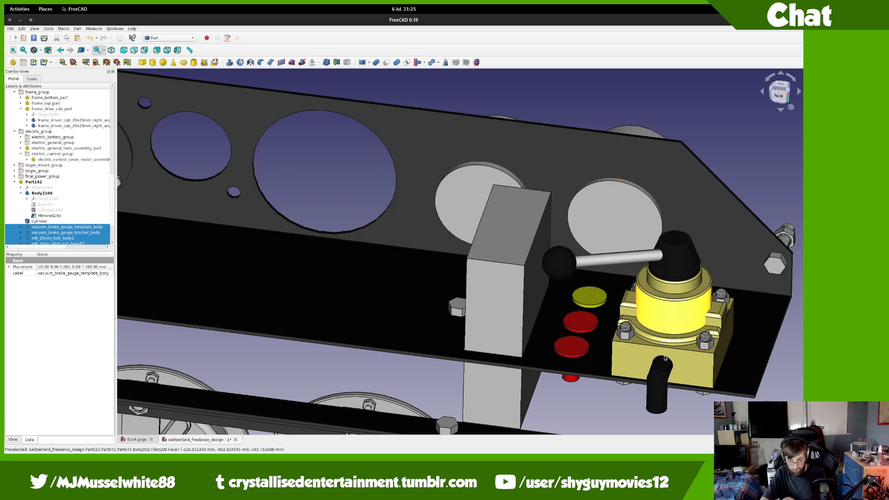
Step: Delete driver_cab_dashboard_top_part along with its remaining dashboard panel contents
scroll(361, 290, "down", 5)
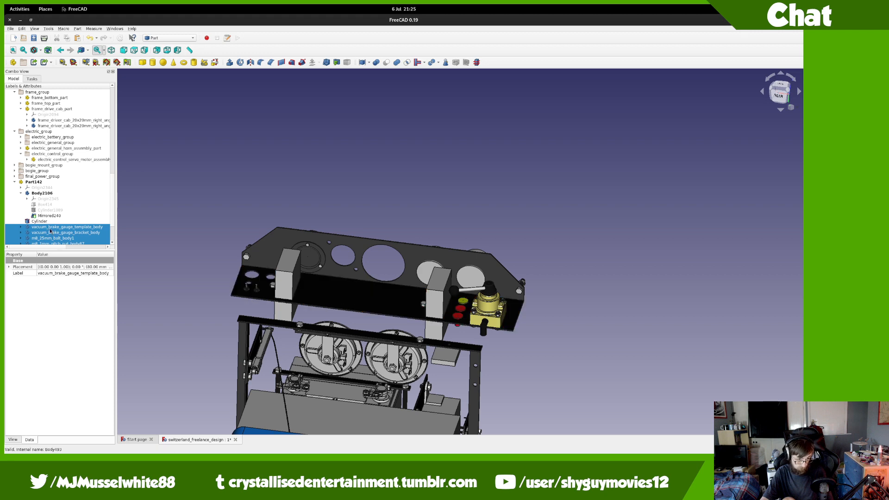
scroll(50, 230, "down", 2)
scroll(508, 263, "down", 3)
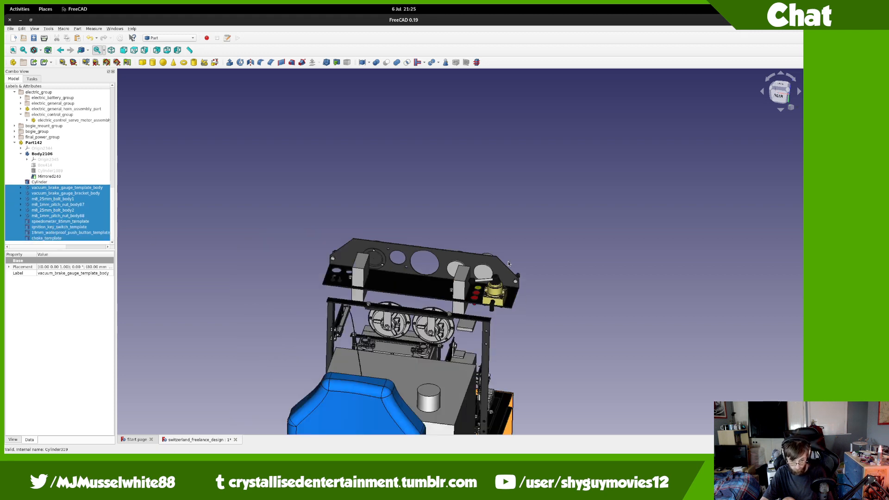
scroll(508, 262, "down", 3)
scroll(563, 273, "up", 7)
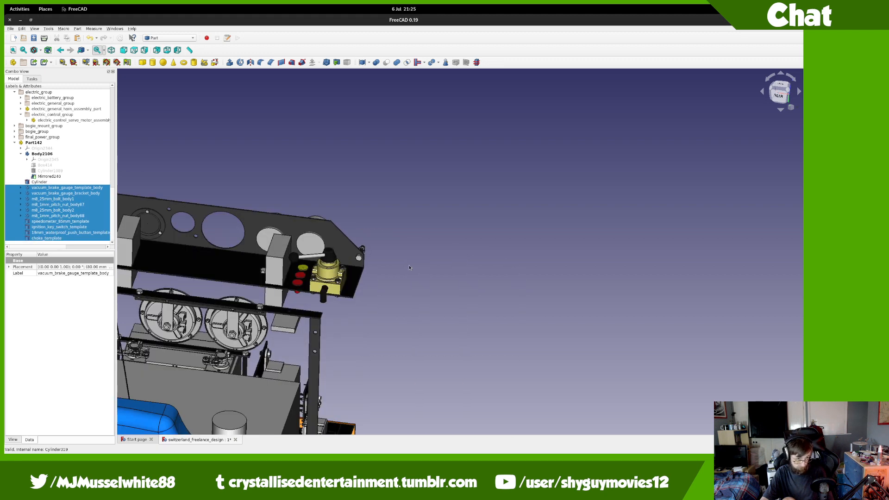
middle_click(224, 247)
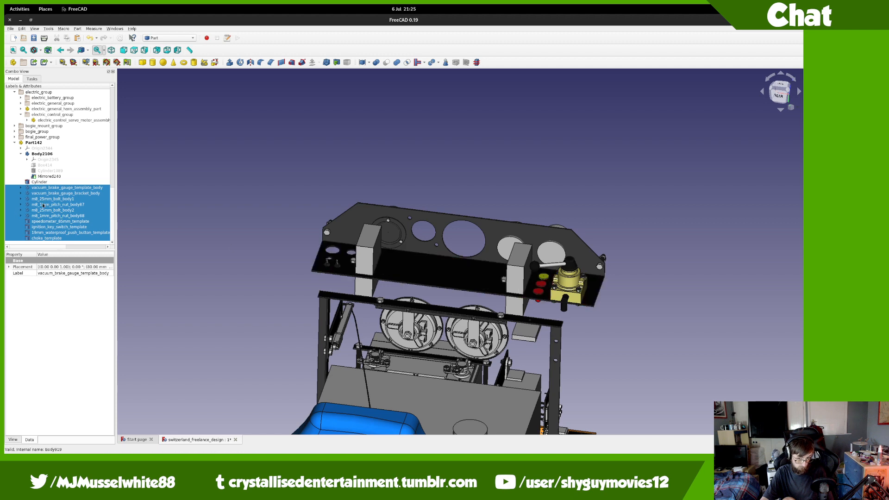
scroll(43, 206, "up", 10)
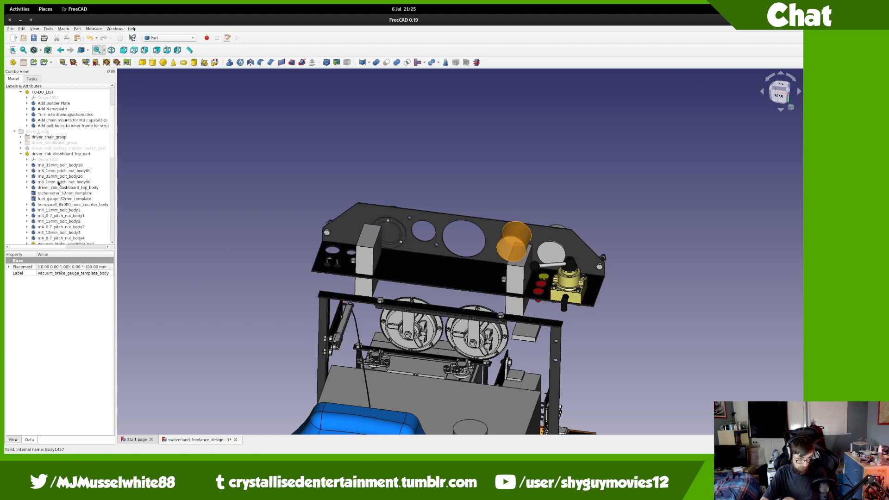
left_click(92, 154)
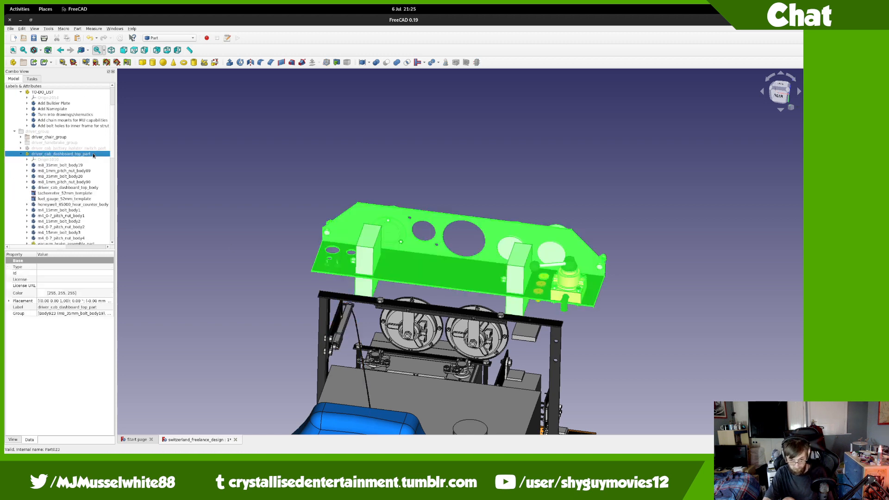
key("Delete")
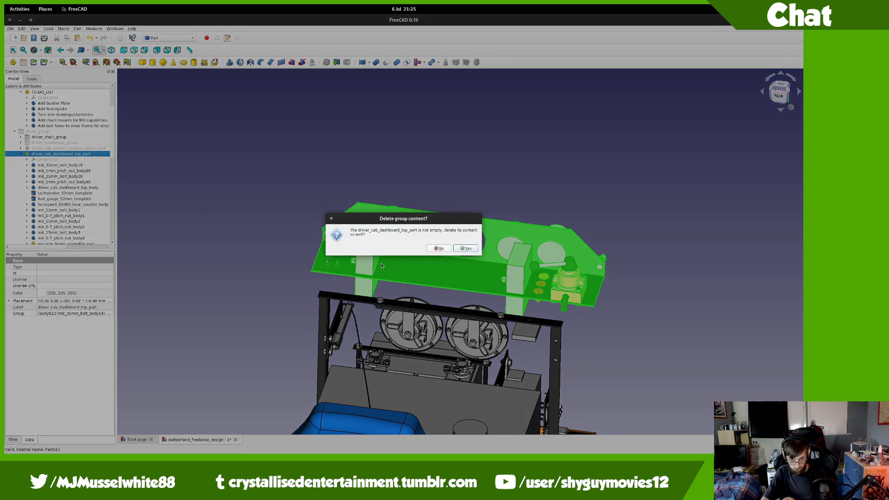
left_click(472, 250)
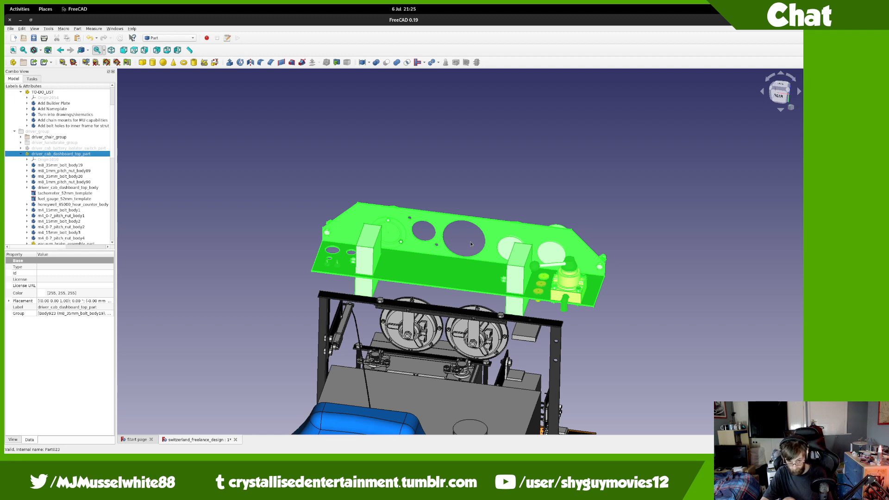
scroll(471, 244, "up", 2)
middle_click_drag(447, 260, 603, 47)
Step: Orbit and pan to the gauge plate in front of the blue seat and its template cylinders
scroll(489, 163, "down", 2)
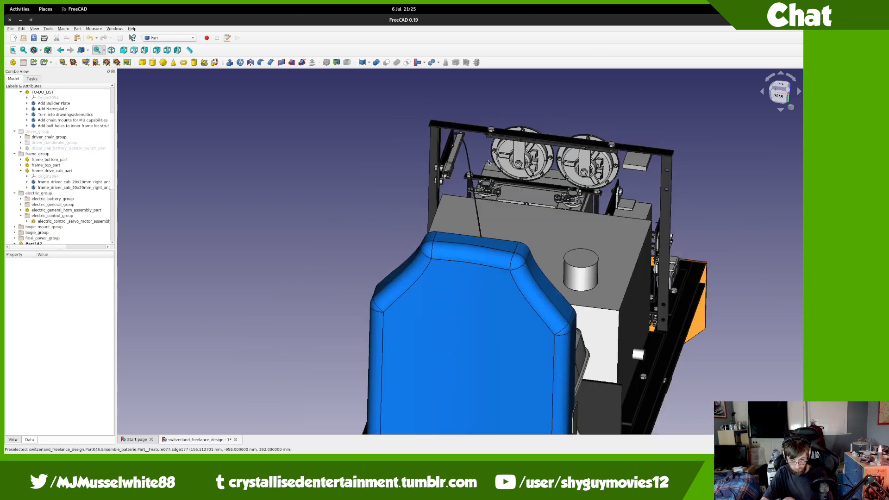
scroll(491, 174, "up", 4)
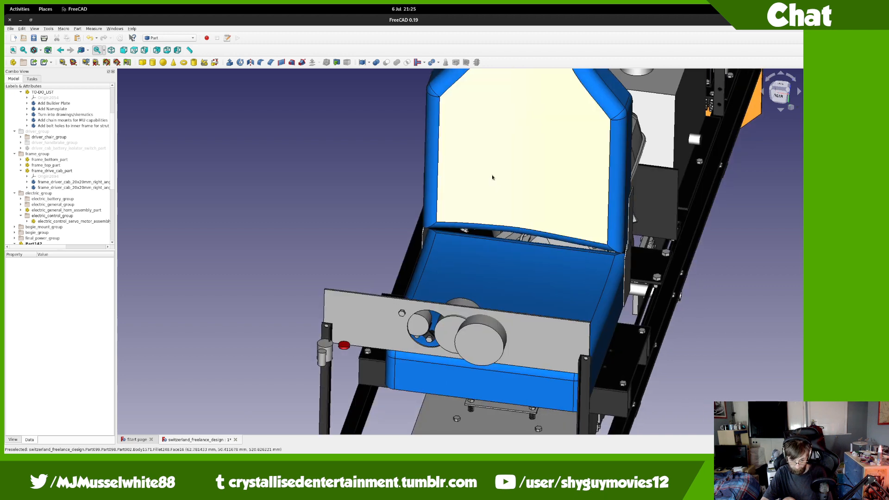
middle_click_drag(445, 329, 528, 341)
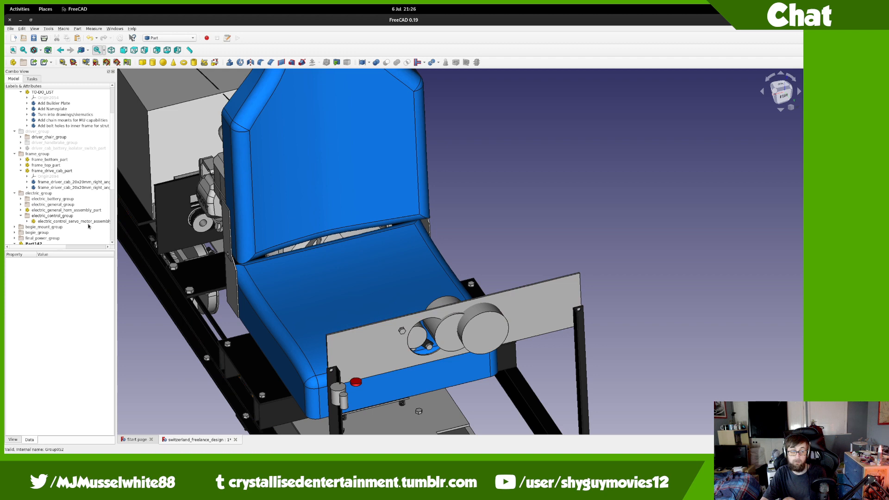
scroll(83, 209, "down", 6)
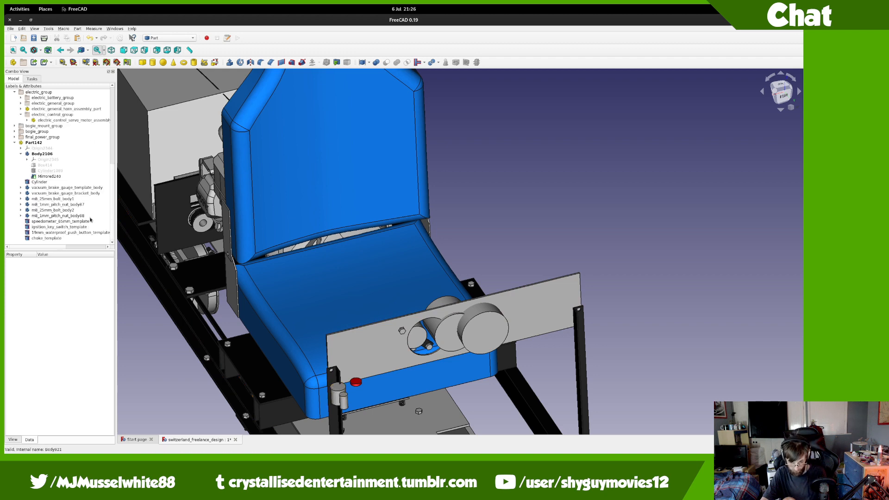
scroll(407, 357, "up", 8)
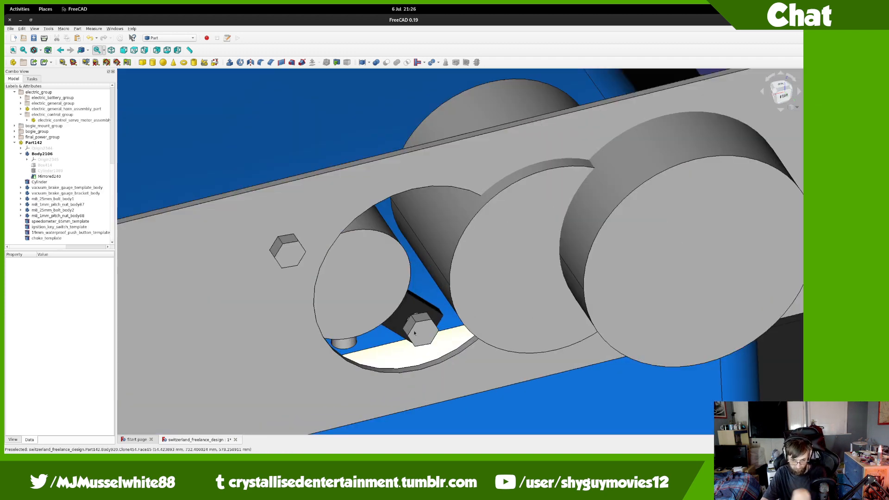
middle_click_drag(408, 358, 660, 361)
scroll(661, 354, "down", 6)
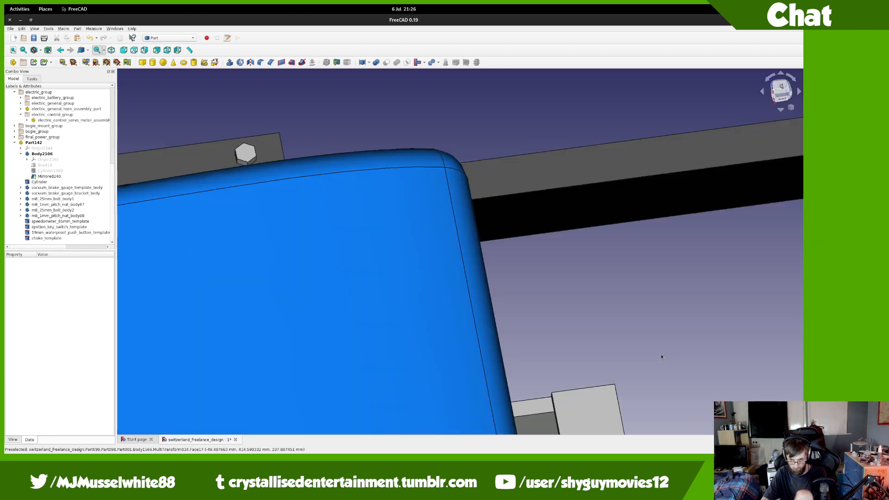
middle_click_drag(288, 360, 262, 364)
scroll(384, 290, "up", 4)
middle_click_drag(486, 341, 631, 278)
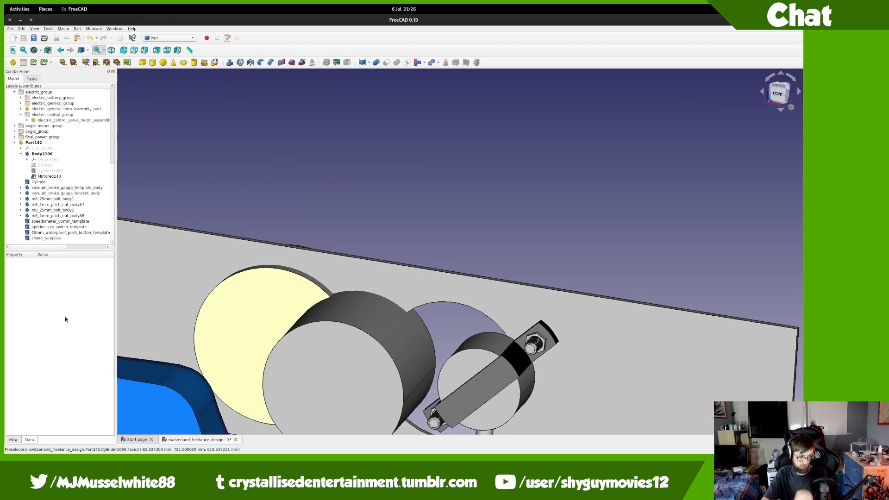
Step: Select a template cylinder and start transforming it, rotating it to 150°
left_click(50, 238)
left_click(50, 232)
left_click(50, 227)
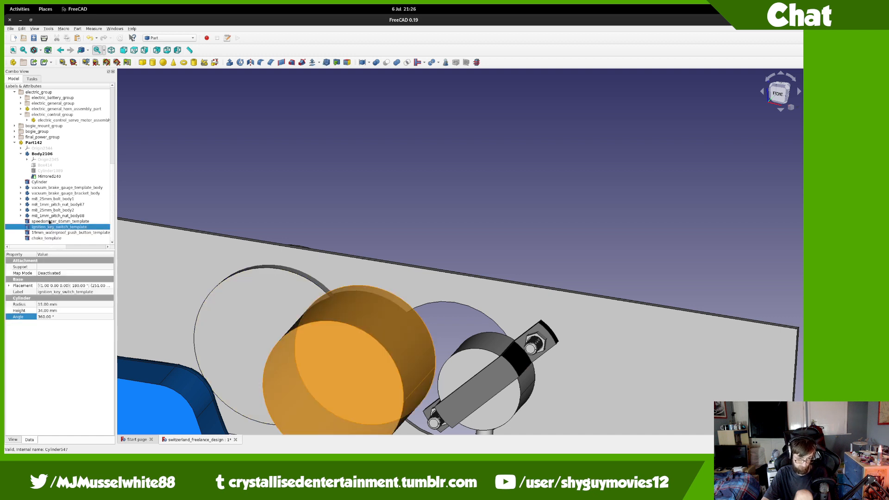
right_click(50, 225)
left_click(69, 227)
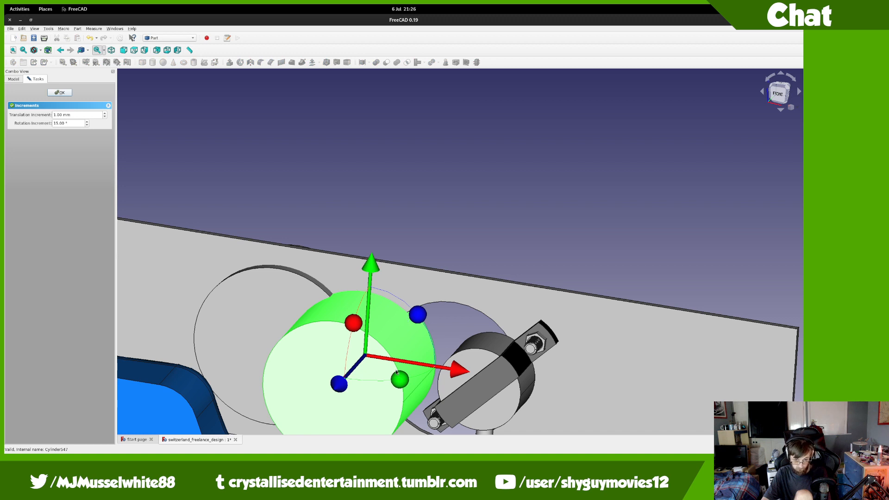
left_click_drag(397, 373, 335, 261)
Step: In Top view, rotate the template cylinder 15° and slide it to -54 mm
left_click(780, 92)
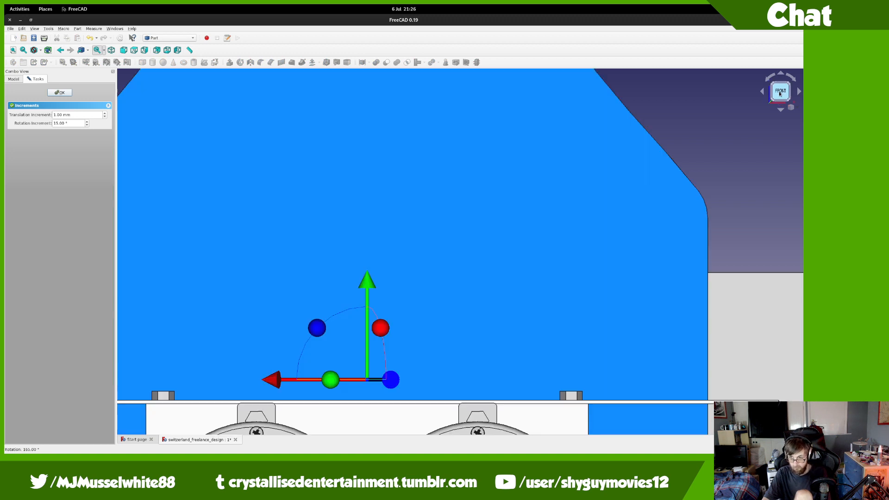
left_click(778, 86)
left_click_drag(330, 181, 318, 194)
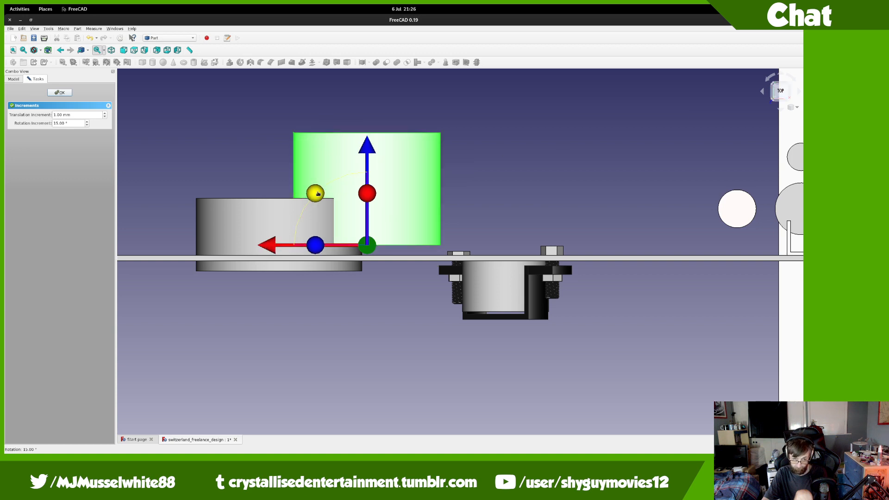
left_click_drag(366, 158, 364, 286)
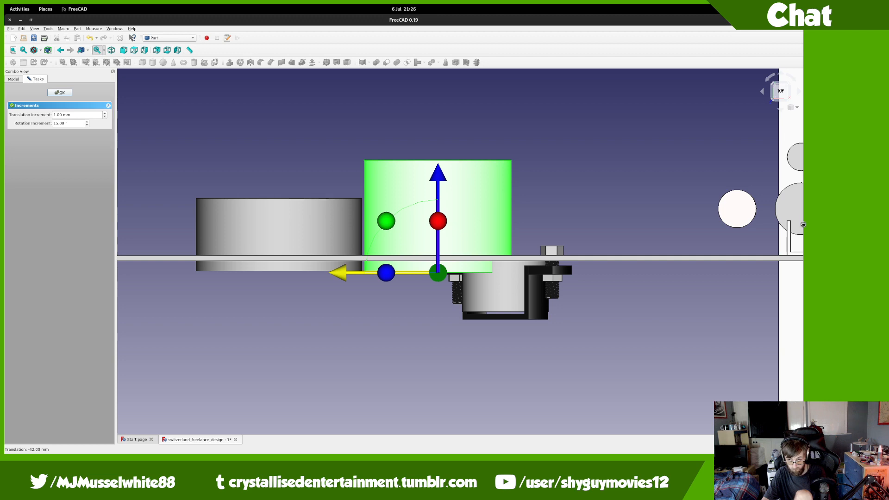
left_click_drag(792, 219, 765, 206)
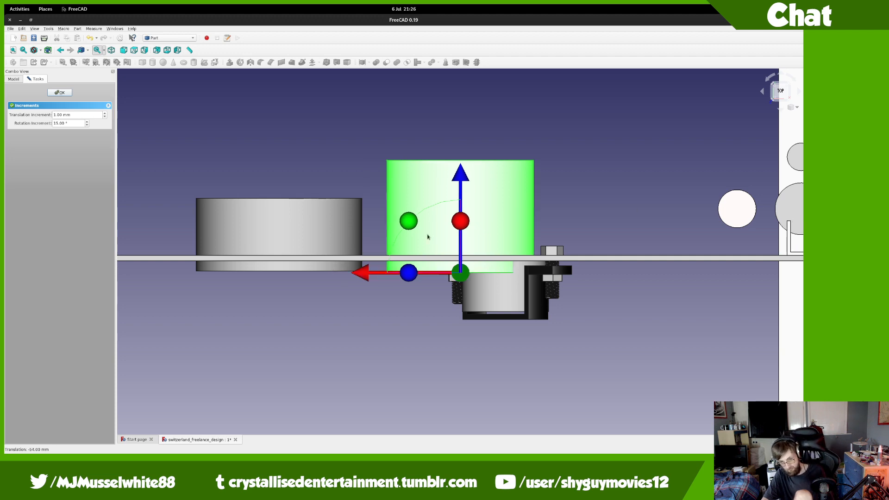
Step: In Rear view, adjust the cylinder's height to a 2 mm offset behind the plate
scroll(427, 236, "down", 2)
middle_click_drag(496, 244, 521, 178)
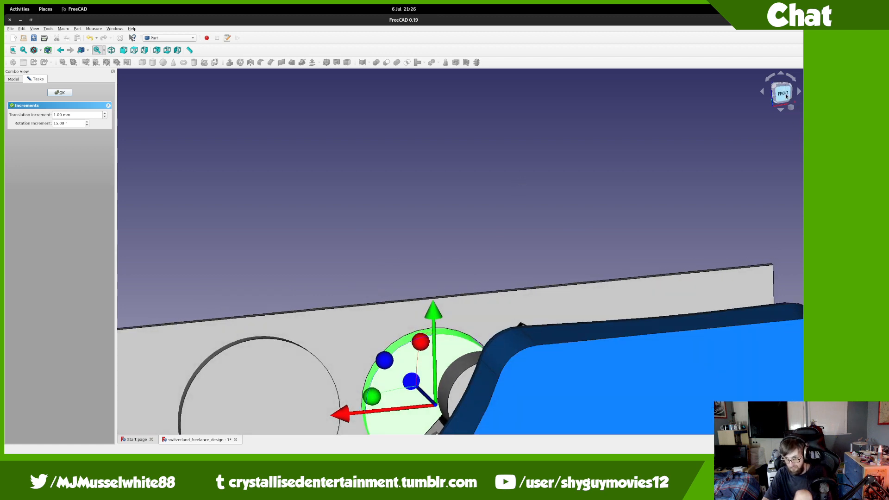
left_click(786, 96)
left_click(790, 95)
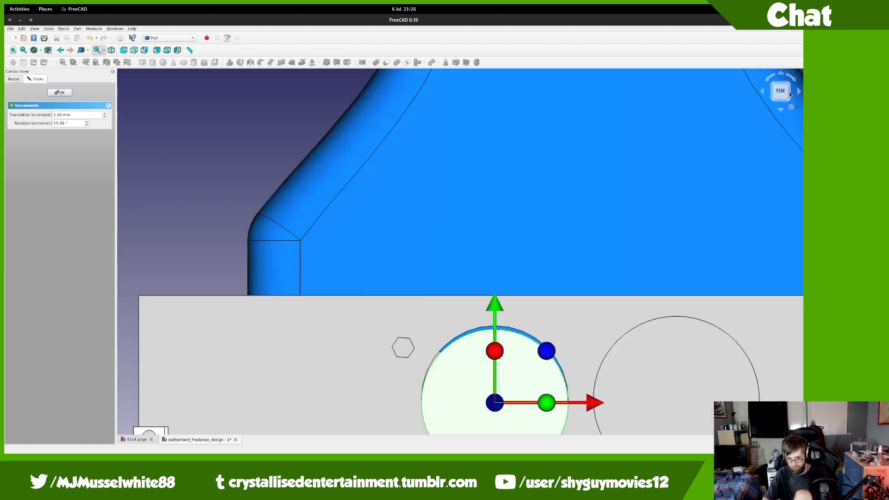
scroll(528, 364, "up", 2)
middle_click_drag(528, 363, 556, 221)
left_click_drag(504, 187, 504, 183)
middle_click_drag(482, 202, 280, 256)
Step: Finish the Transform and set speedometer_85mm_template's Radius to 45.50 mm
middle_click_drag(375, 293, 114, 168)
left_click(59, 92)
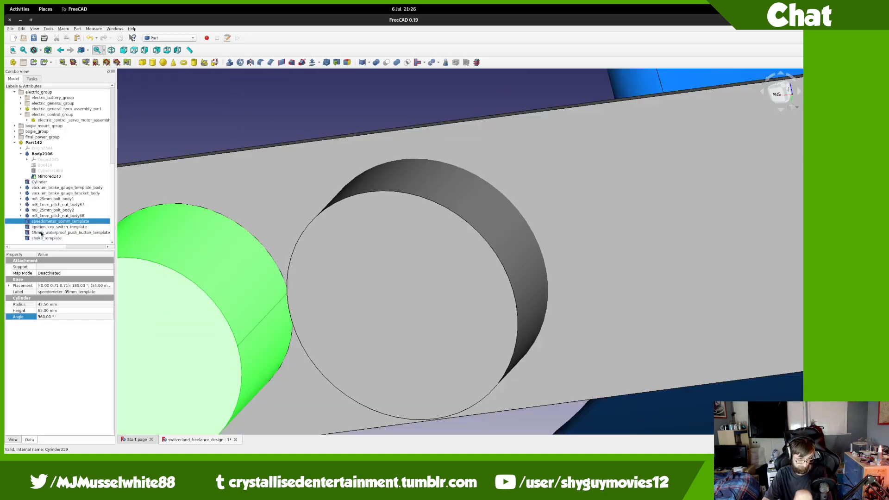
left_click(64, 305)
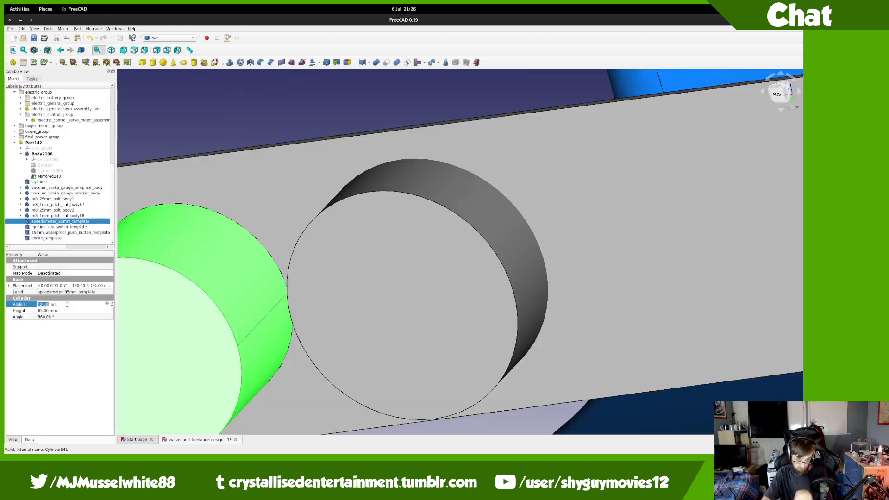
scroll(67, 304, "up", 2)
scroll(66, 304, "up", 1)
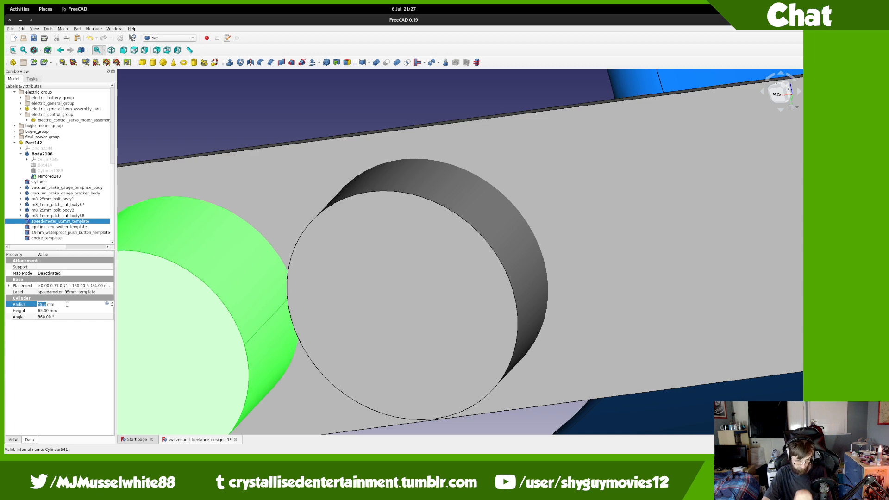
middle_click_drag(237, 298, 553, 261)
scroll(589, 320, "down", 6)
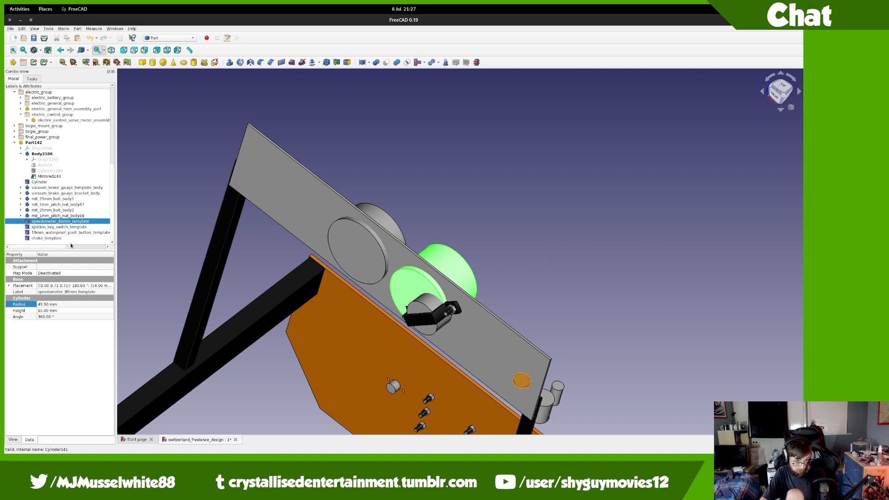
left_click(62, 216)
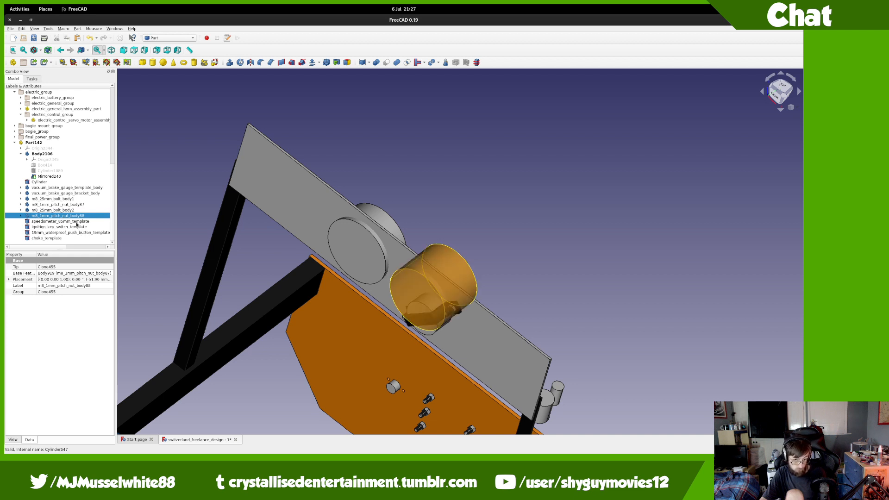
Step: Create Part143 and move the vacuum brake gauge template, bracket, two m8 bolts and nuts into it
left_click(13, 63)
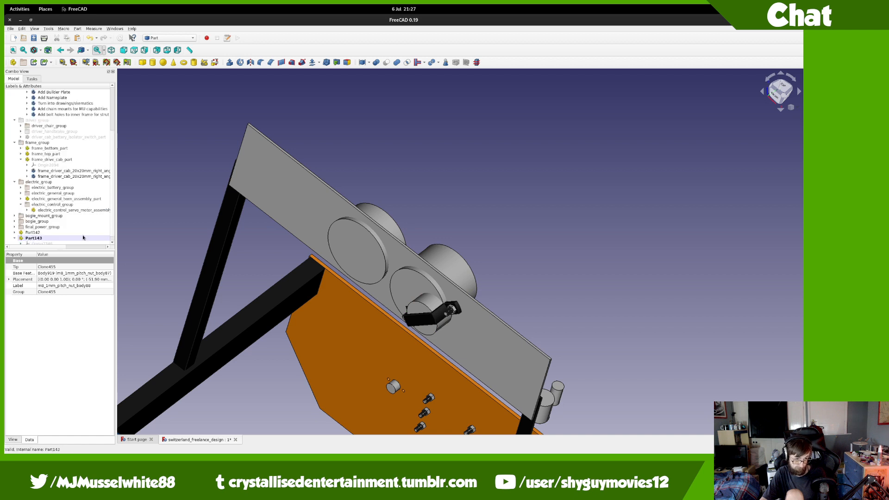
left_click(16, 226)
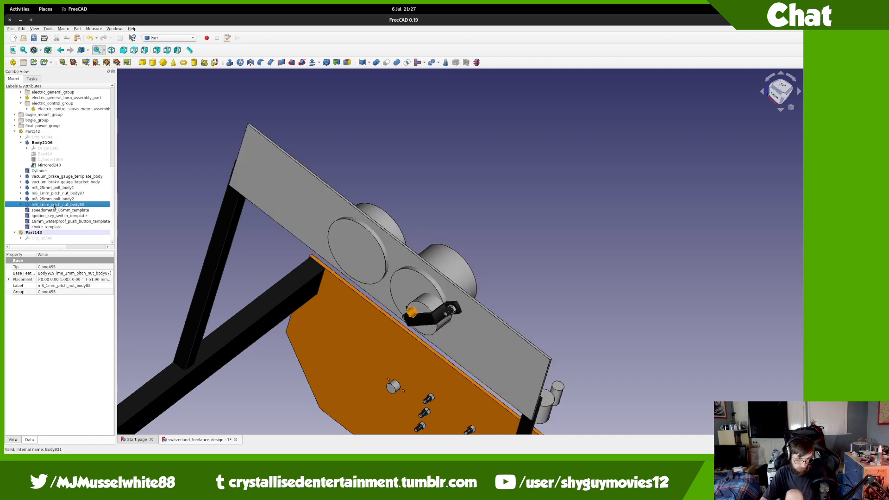
left_click(59, 182, "shift")
left_click(59, 179, "shift")
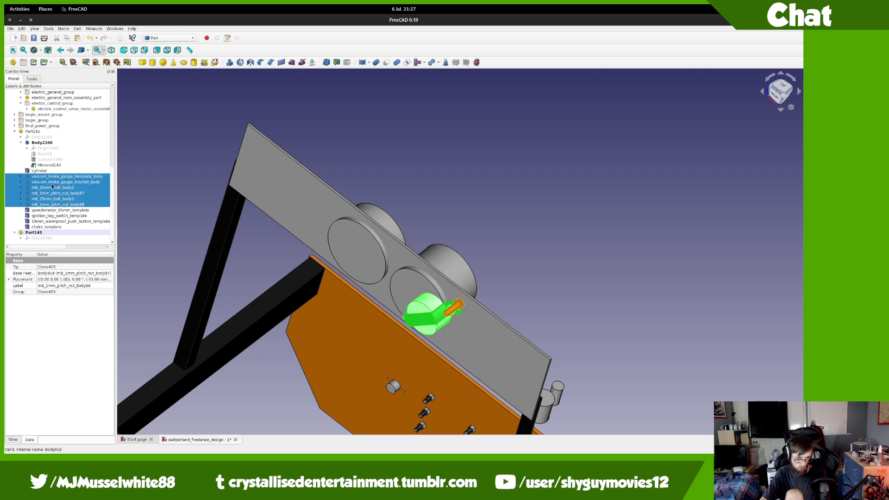
left_click(46, 171)
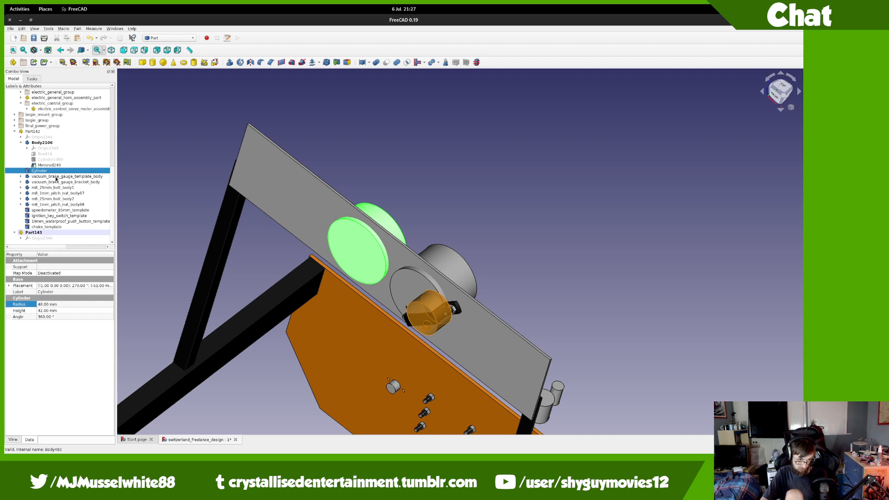
left_click(56, 177)
left_click(50, 201, "shift")
left_click(50, 204, "shift")
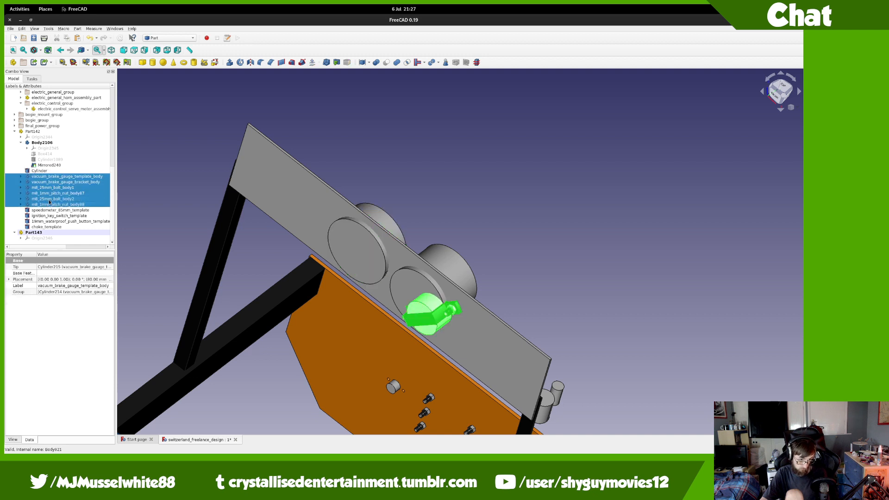
left_click_drag(50, 204, 47, 234)
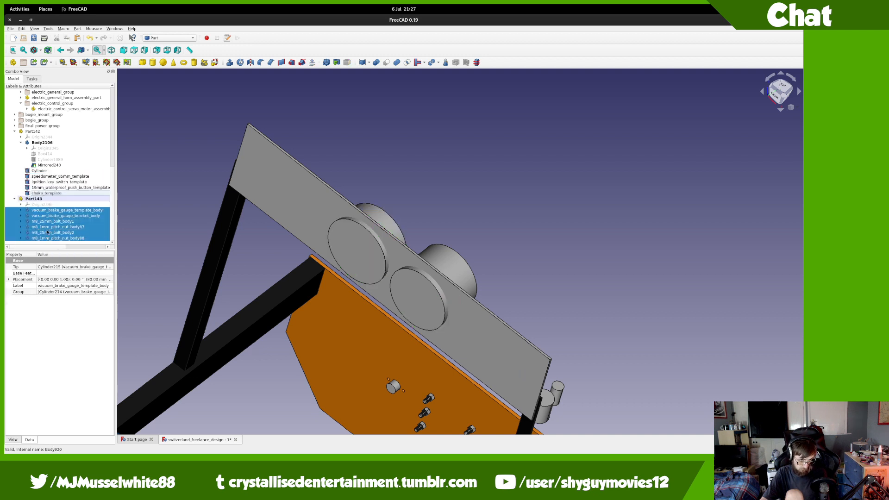
left_click(49, 199)
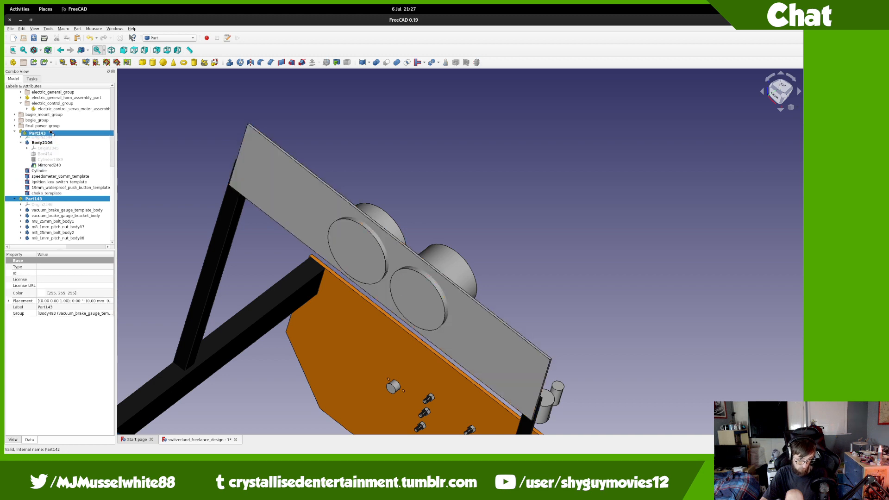
scroll(51, 134, "up", 2)
right_click(48, 171)
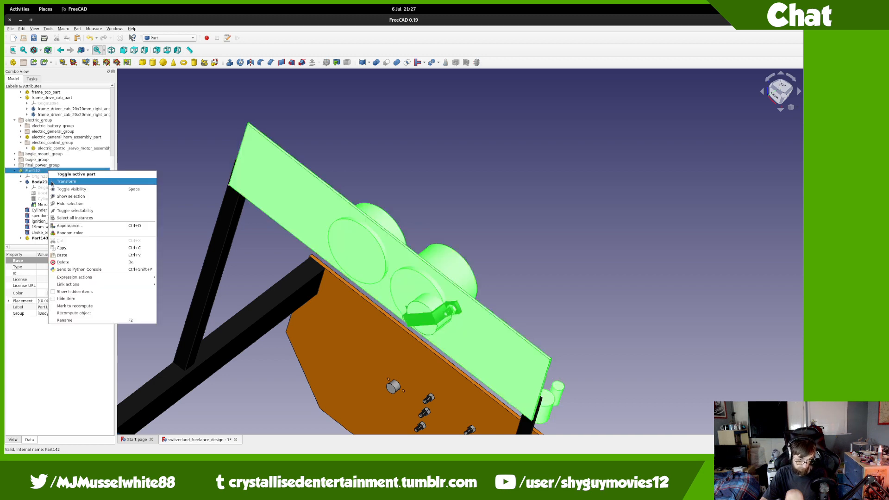
left_click(1, 162)
Step: Transform Part143, rotating the vacuum brake gauge assembly 180°
right_click(47, 239)
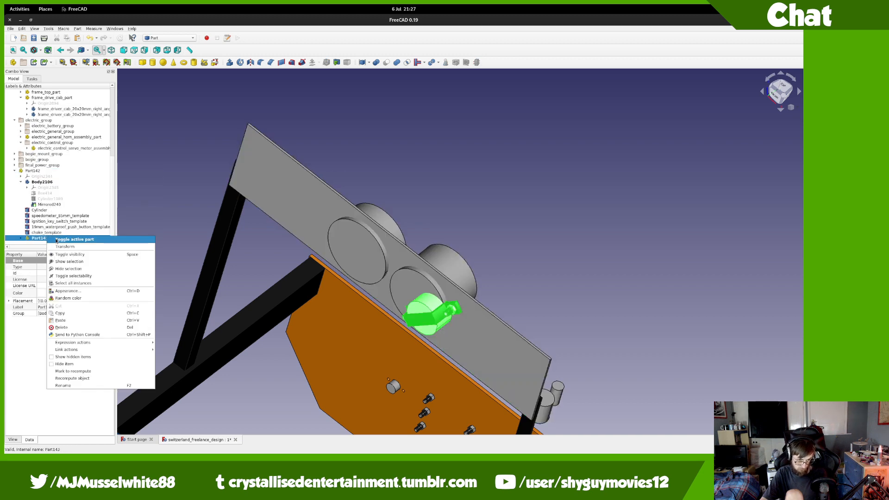
left_click(64, 246)
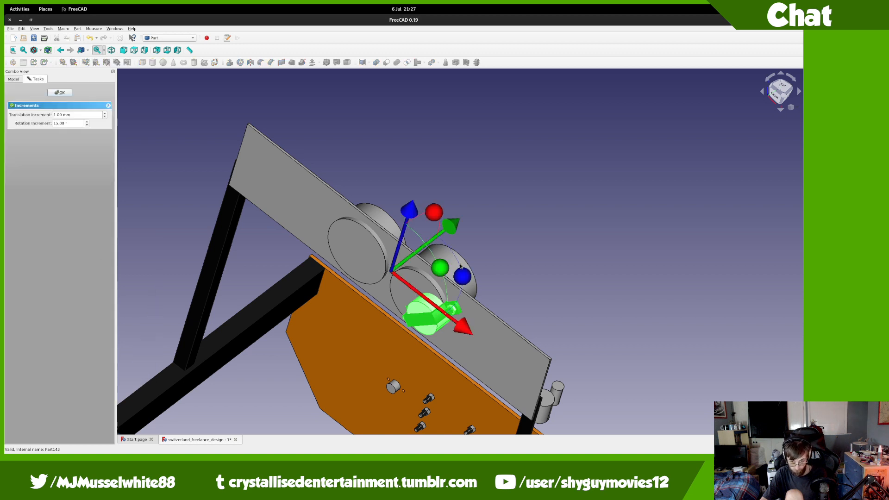
left_click_drag(461, 266, 284, 272)
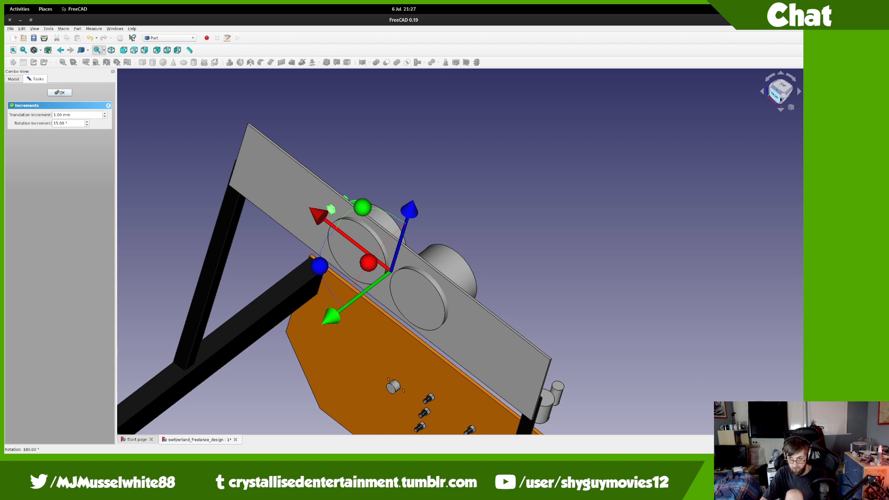
left_click(781, 99)
left_click_drag(791, 91, 778, 97)
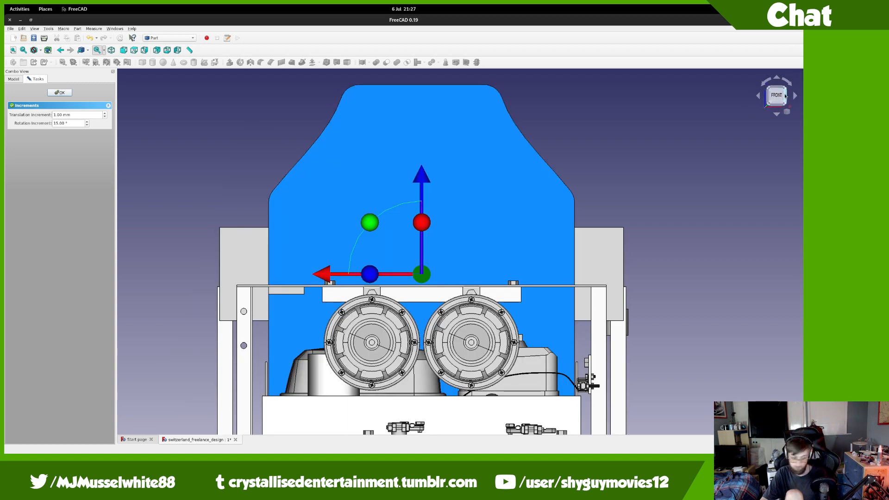
left_click(786, 96)
middle_click_drag(513, 255, 366, 271)
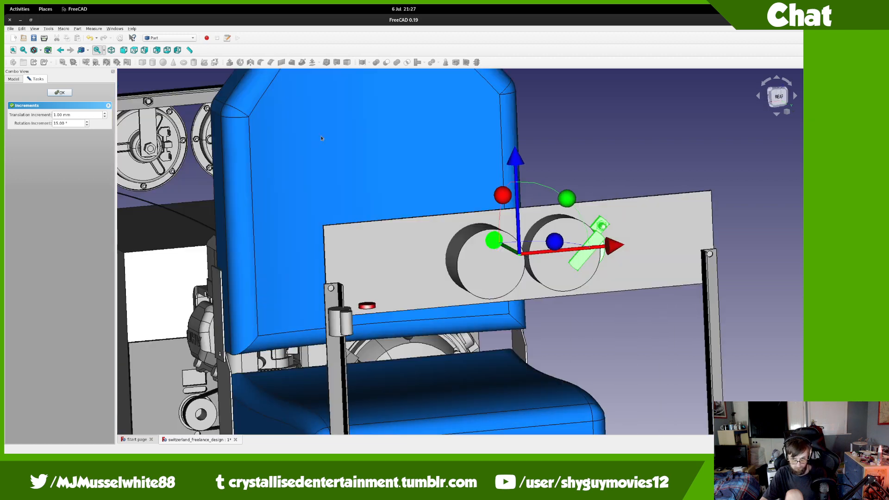
Step: Lower Firefox's volume in the sound settings and return to FreeCAD
mouse_move(5, 5)
scroll(338, 243, "up", 1)
left_click(378, 160)
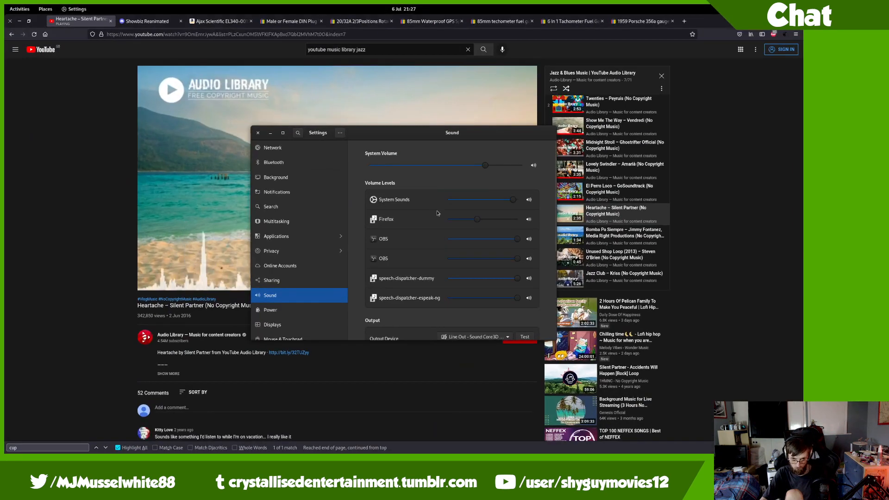
left_click_drag(475, 222, 467, 223)
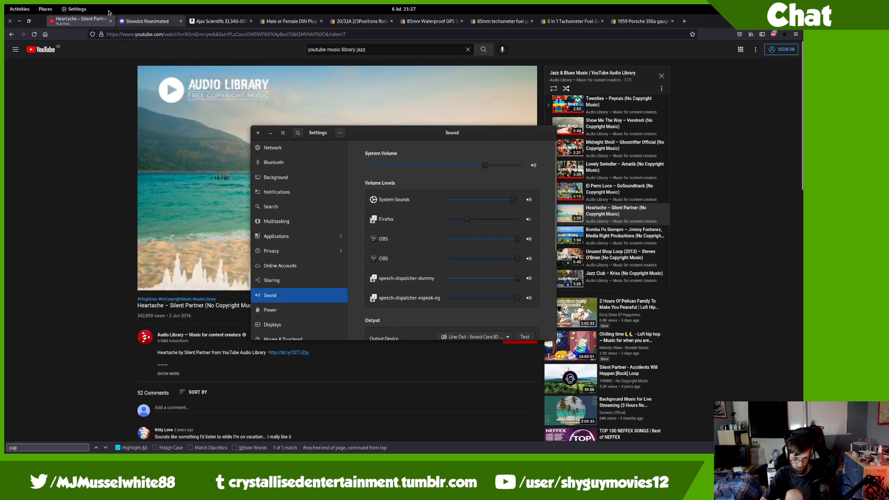
mouse_move(5, 5)
scroll(230, 252, "down", 1)
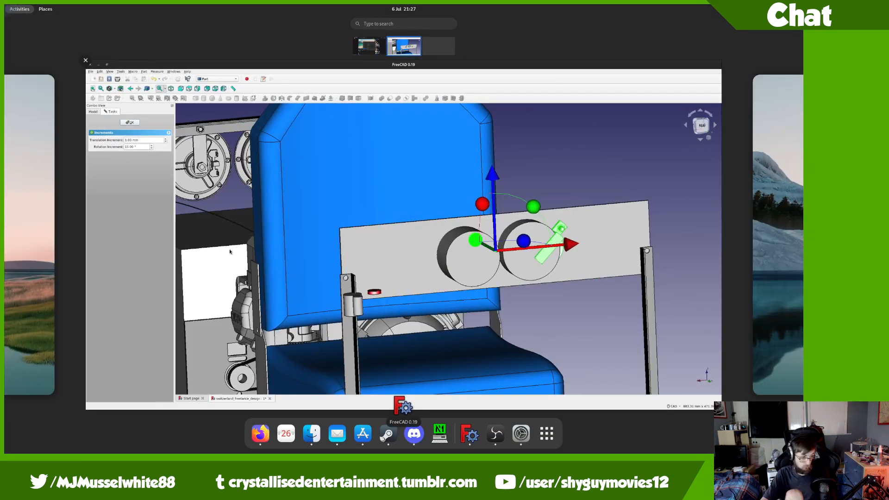
left_click(712, 121)
Step: In Rear view, slide the gauge assembly 68 mm right and lower it, settling at -4 mm
left_click(783, 101)
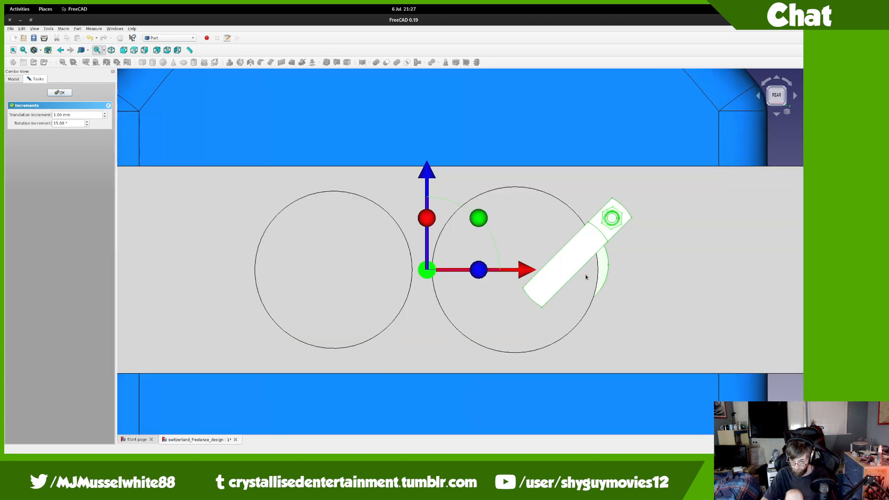
left_click_drag(534, 268, 642, 258)
left_click_drag(546, 171, 545, 182)
left_click_drag(640, 284, 634, 284)
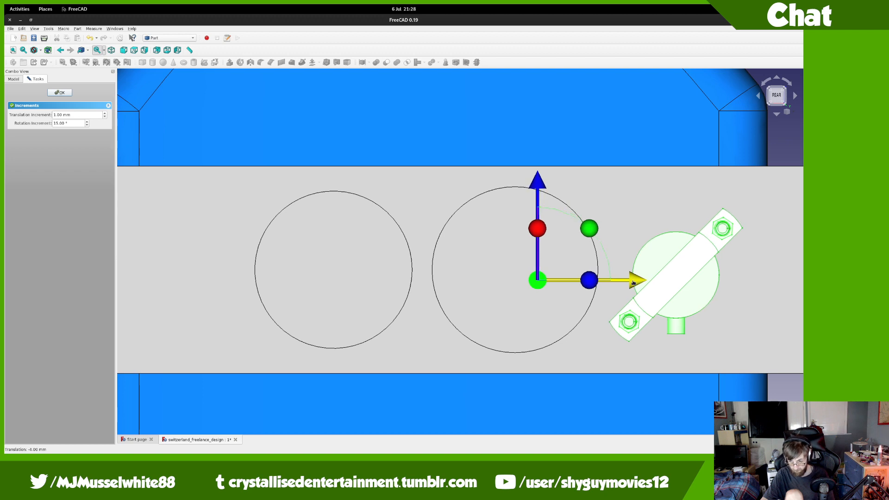
middle_click_drag(627, 300, 804, 113)
Step: In Top view, pull the gauge assembly 7 mm back against the plate and check it
left_click(781, 95)
scroll(613, 293, "up", 4)
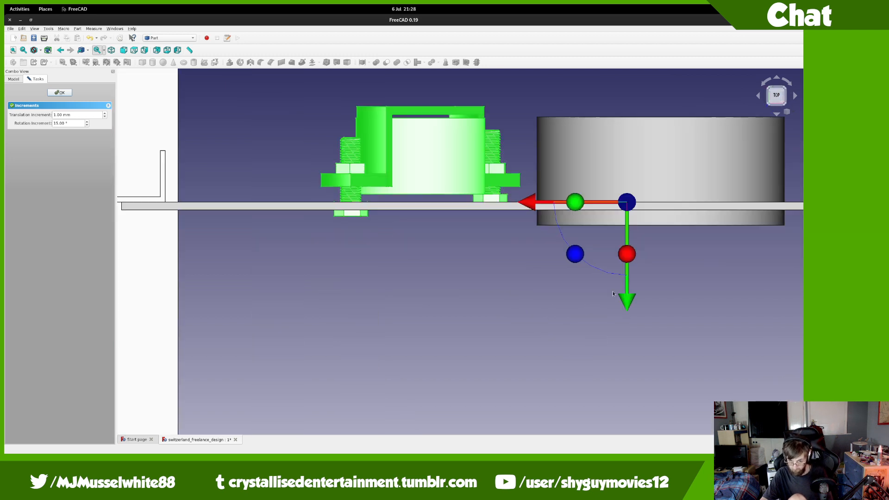
left_click_drag(629, 301, 561, 314)
mouse_move(561, 314)
middle_mouse_down()
mouse_move(526, 254)
mouse_move(536, 202)
mouse_move(577, 175)
mouse_move(563, 329)
middle_mouse_up()
middle_click_drag(483, 290, 468, 187)
scroll(468, 186, "down", 5)
scroll(469, 185, "up", 4)
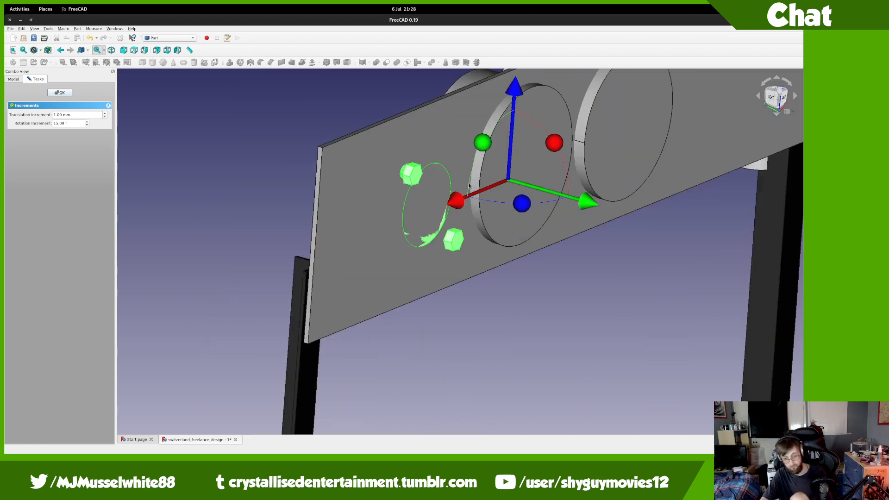
scroll(472, 297, "down", 5)
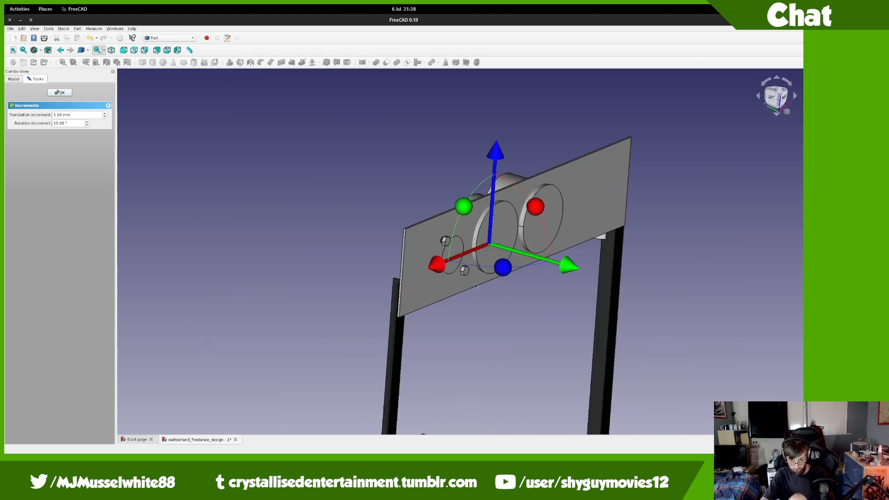
scroll(461, 257, "up", 6)
Step: Confirm the Part143 move and orbit around its nut and bolt
left_click(66, 93)
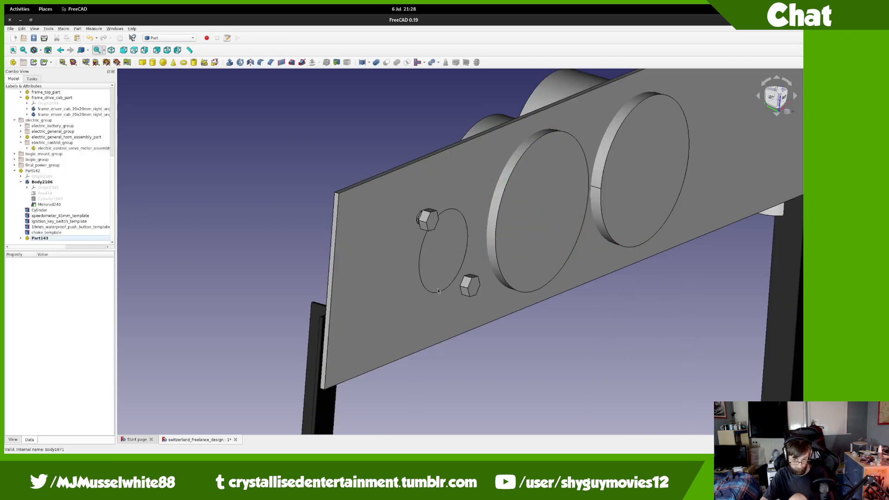
middle_click_drag(520, 293, 606, 274)
scroll(536, 225, "up", 5)
middle_click_drag(536, 225, 529, 270)
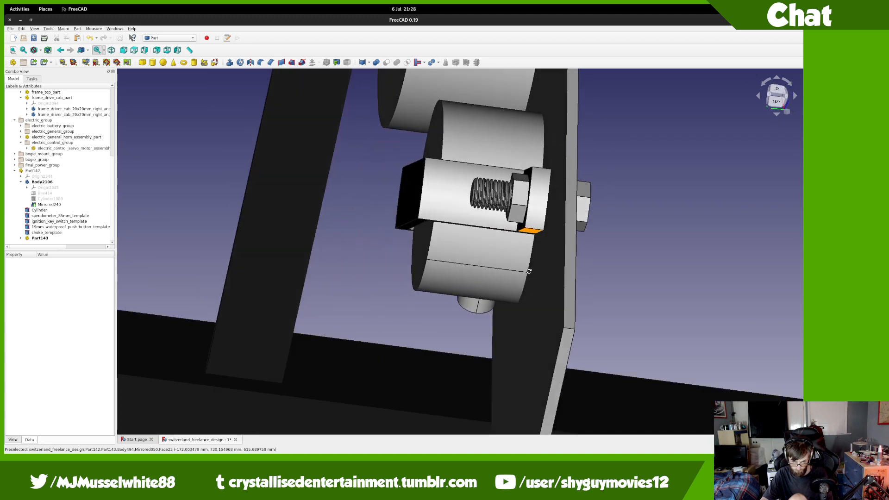
Step: Transform Part143 again and slide it 3 mm sideways
right_click(46, 173)
key("Escape")
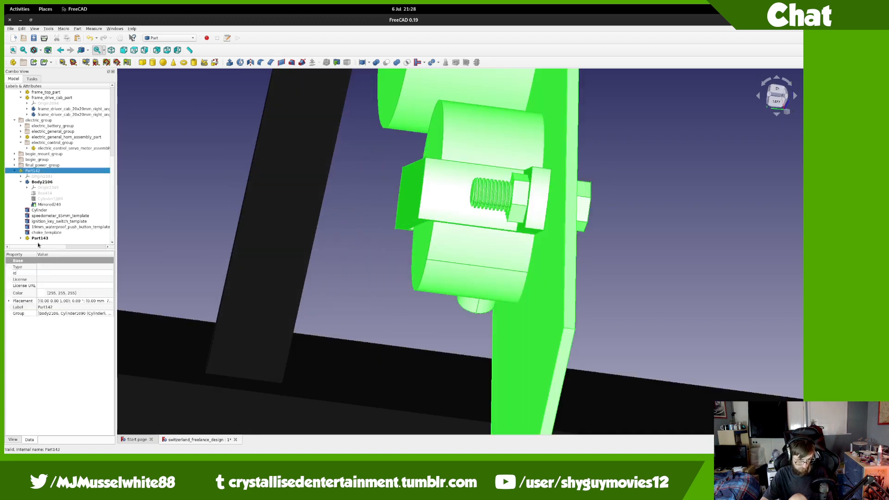
right_click(43, 238)
left_click(47, 249)
middle_click_drag(357, 252, 443, 342)
mouse_move(592, 140)
left_mouse_down()
mouse_move(570, 141)
mouse_move(578, 141)
left_mouse_up()
middle_click_drag(512, 305, 410, 297)
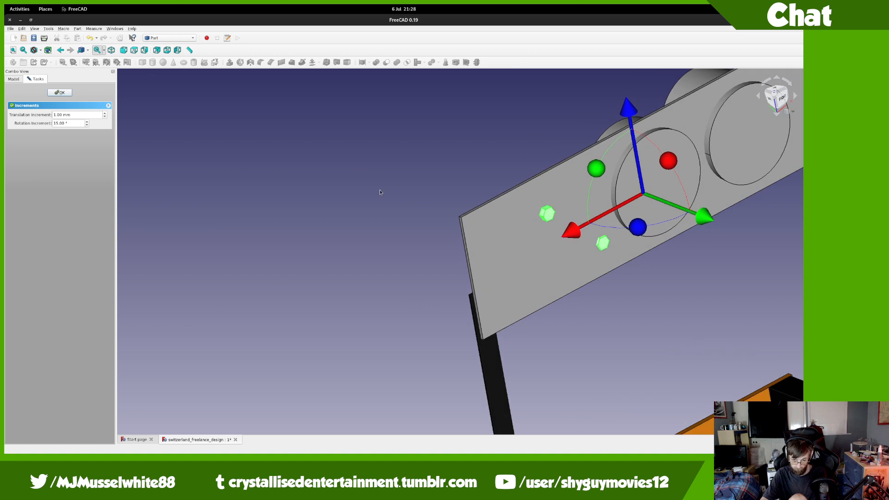
Step: Confirm the Part143 move and orbit so the gauge plate beside the seat faces the camera
left_click(65, 94)
scroll(484, 241, "down", 4)
middle_click_drag(637, 256, 623, 267)
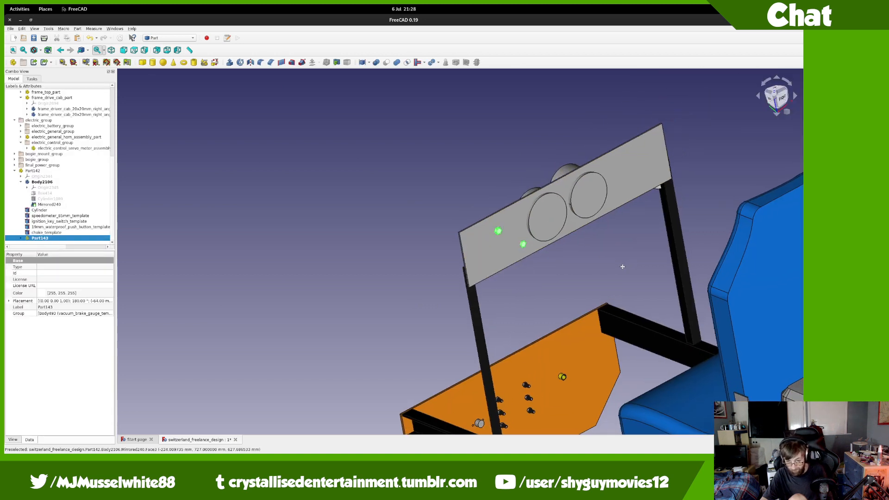
scroll(486, 288, "up", 2)
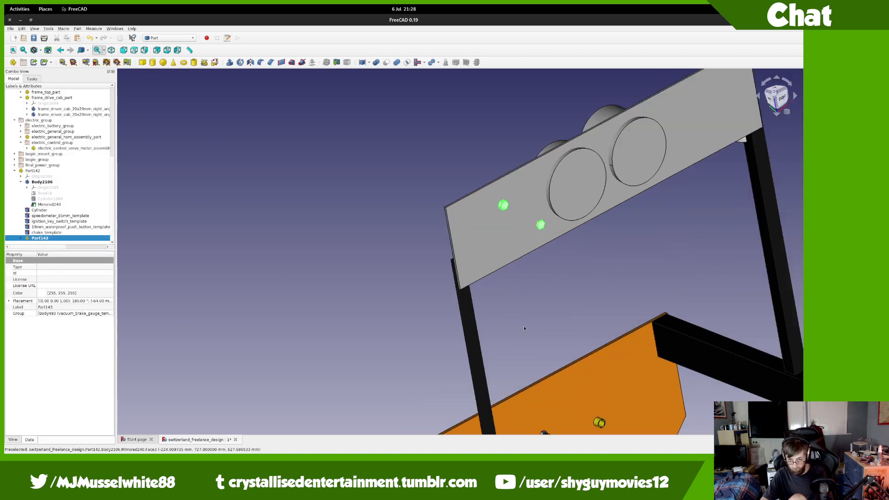
middle_click_drag(628, 232, 483, 232)
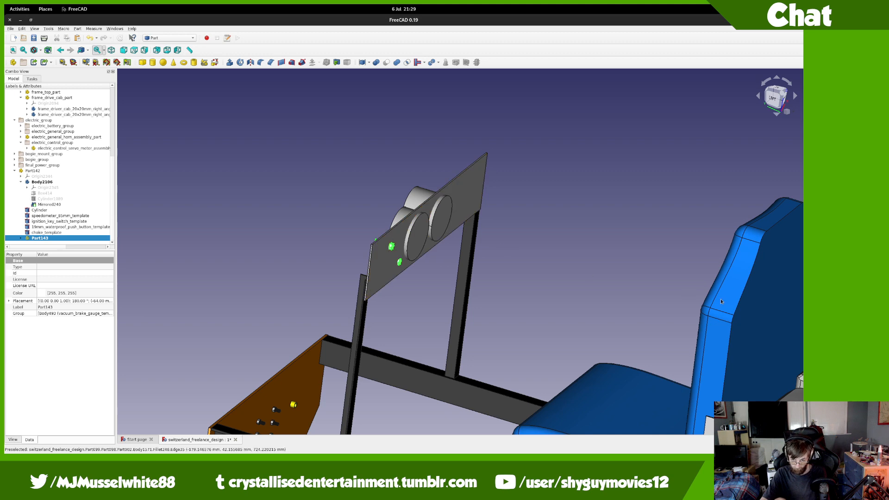
middle_click_drag(588, 290, 543, 299)
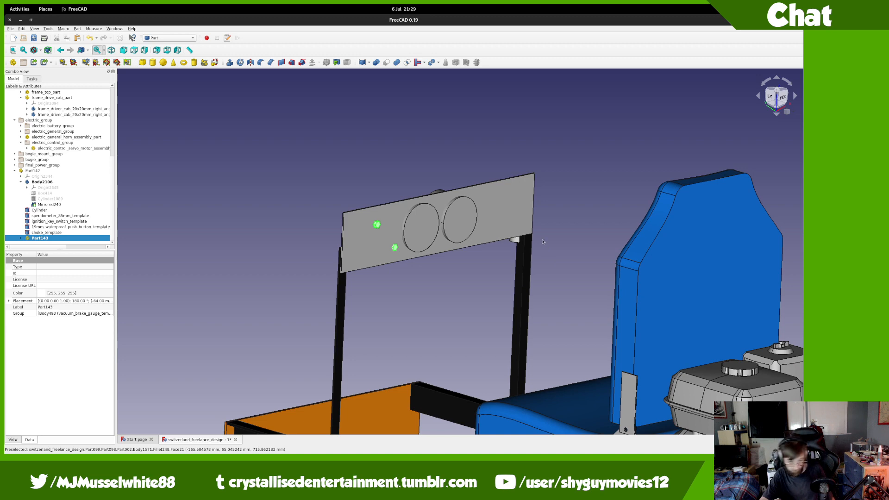
scroll(544, 242, "down", 5)
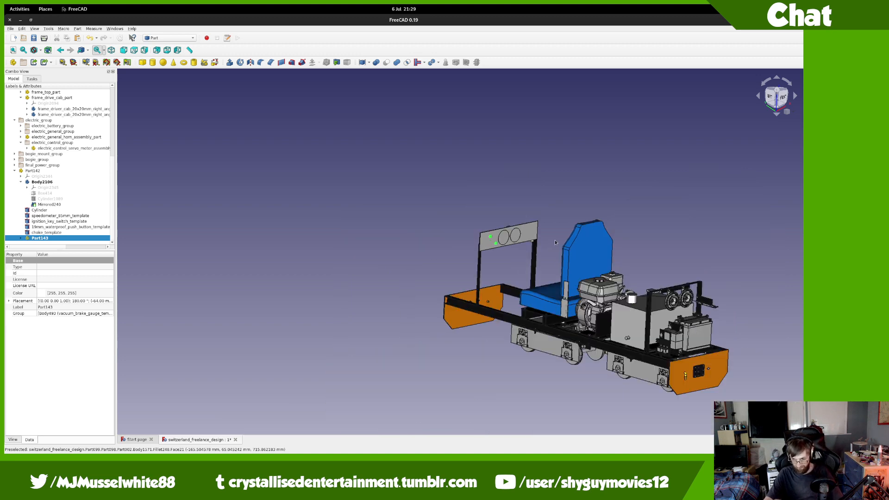
scroll(640, 334, "up", 4)
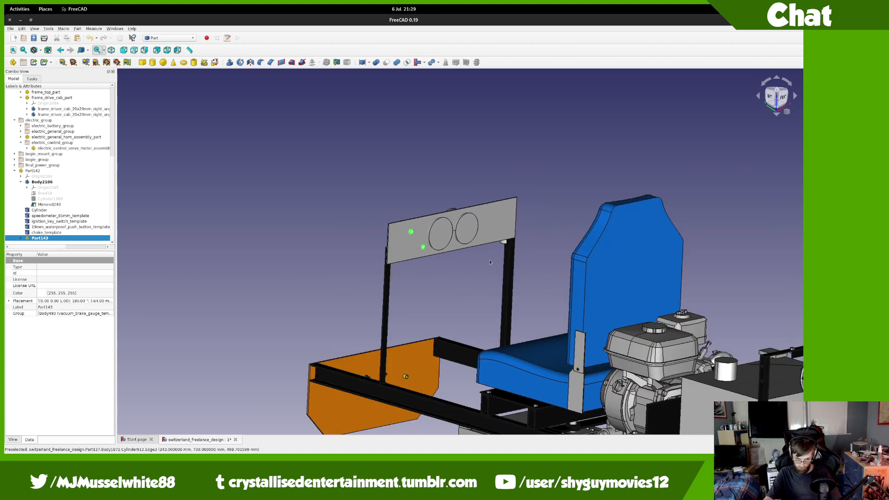
middle_click_drag(532, 275, 541, 261)
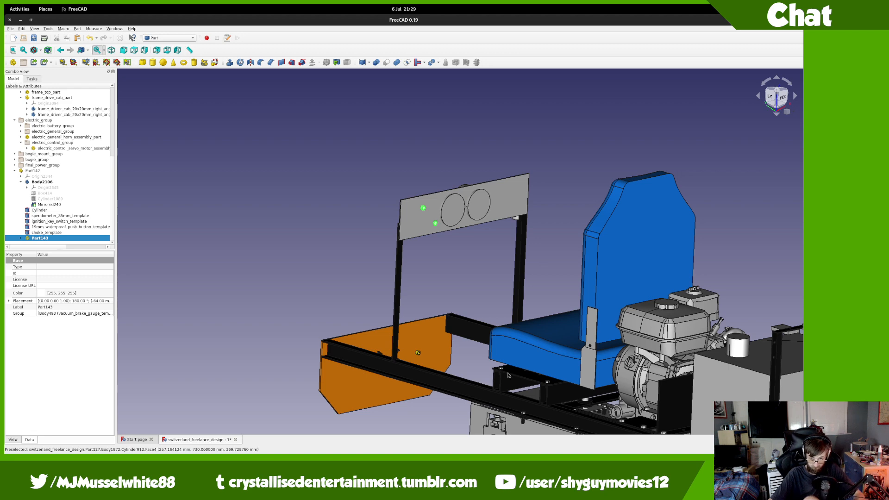
Step: Inspect the dashboard panel and cab plate from top-down, low front and left-side views
scroll(503, 358, "up", 4)
middle_click_drag(473, 222, 494, 382)
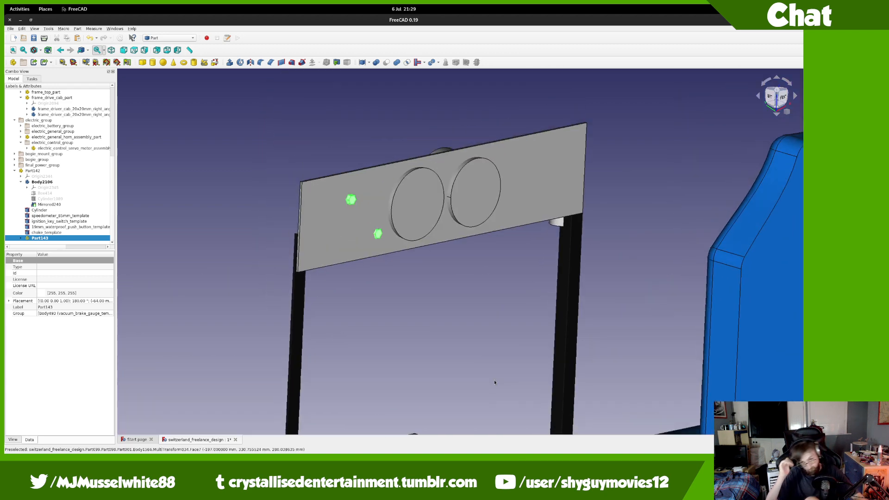
scroll(451, 314, "down", 4)
middle_click_drag(449, 232, 490, 303)
middle_click_drag(530, 270, 193, 278)
scroll(454, 253, "down", 4)
scroll(454, 254, "up", 4)
middle_click_drag(444, 323, 374, 346)
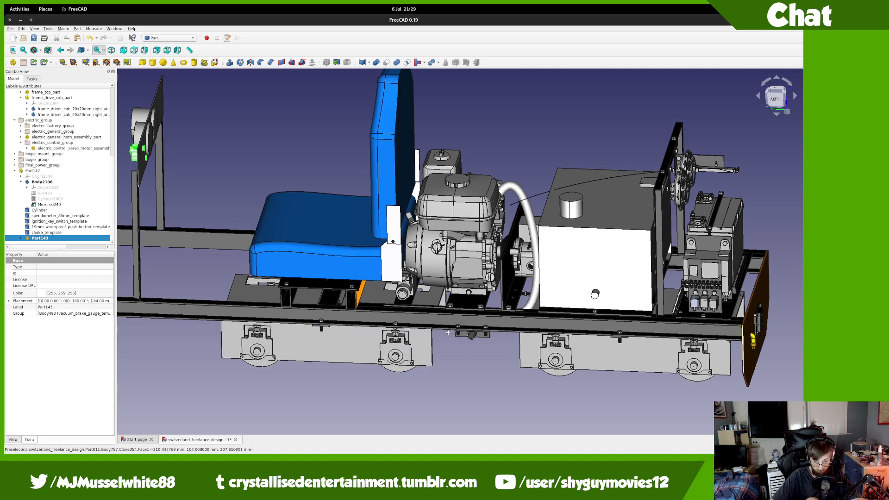
middle_click_drag(360, 297, 463, 339)
scroll(180, 200, "up", 8)
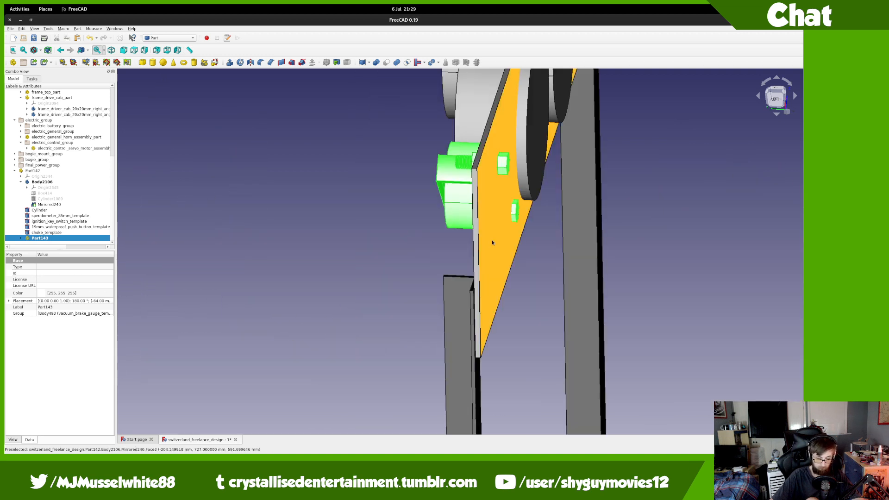
Step: Add a subtractive cylinder to Body2106 on XZ_Plane2343 with a 25 mm radius
left_click(45, 182)
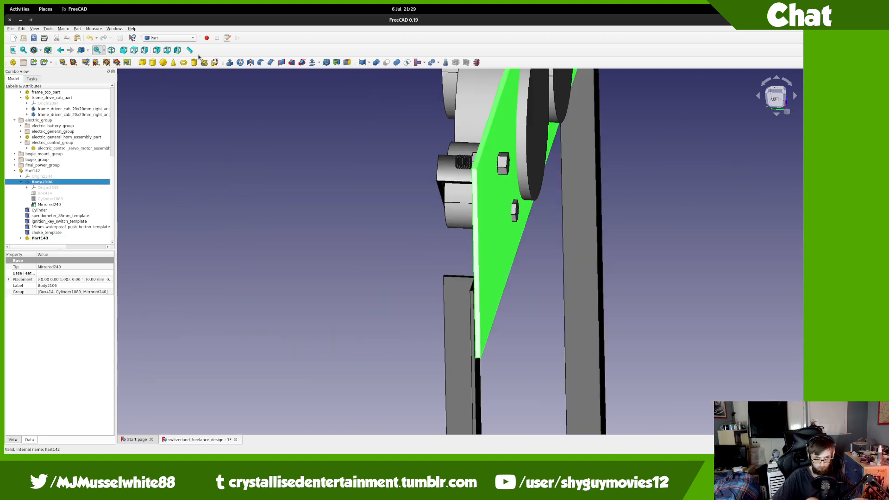
left_click(169, 38)
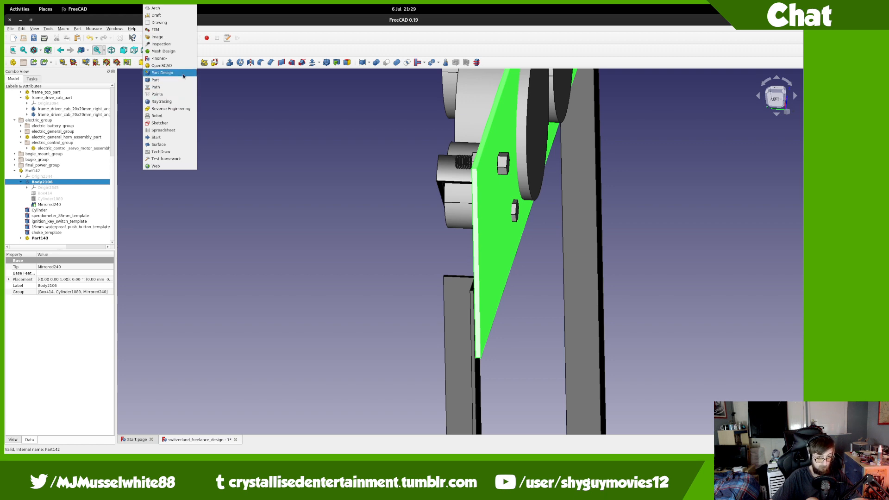
left_click(183, 76)
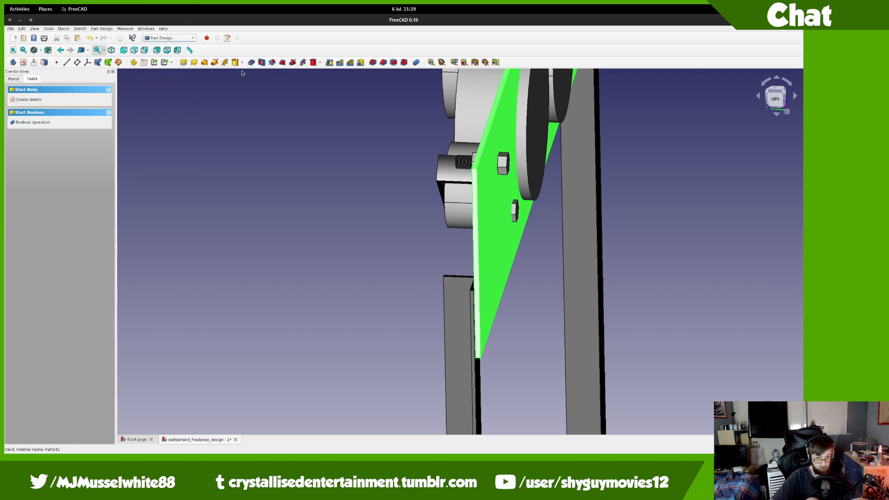
left_click(314, 63)
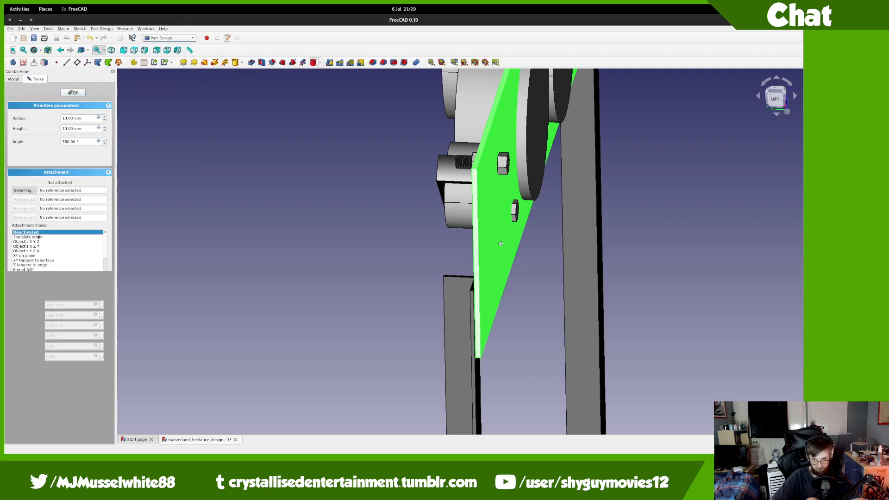
middle_click_drag(540, 183, 485, 302)
scroll(457, 269, "down", 6)
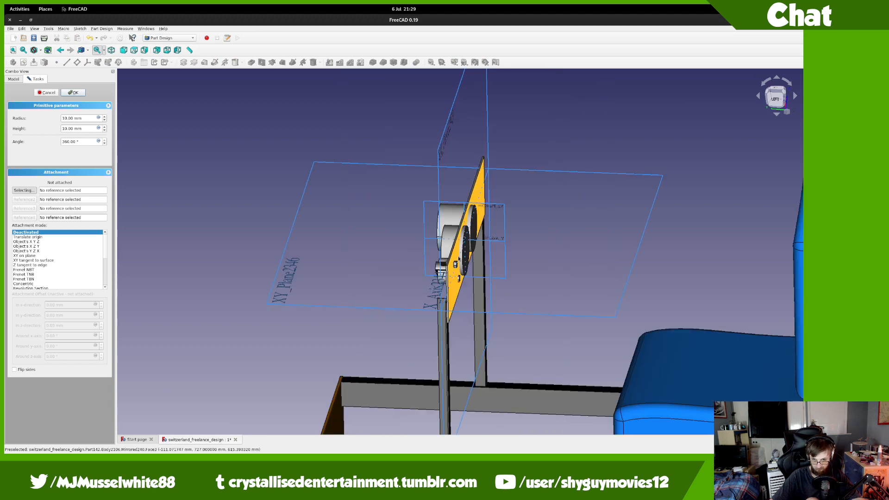
scroll(458, 269, "up", 4)
left_click(415, 217)
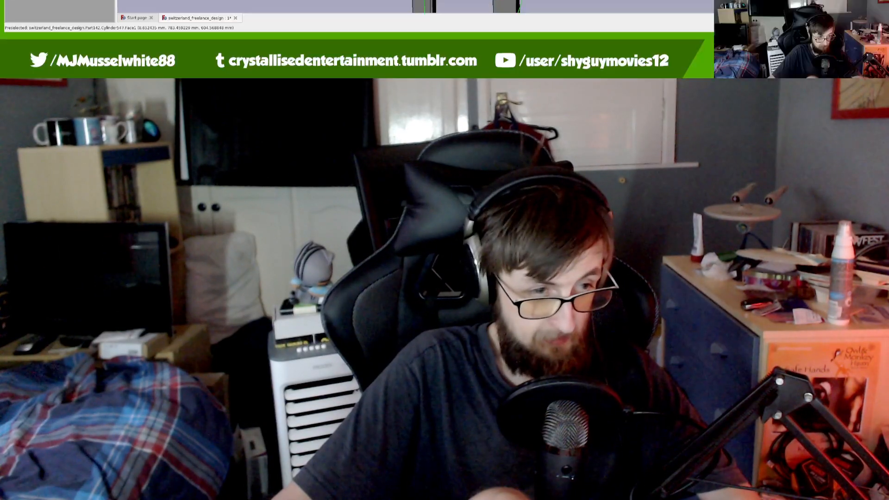
type("25")
key("Tab")
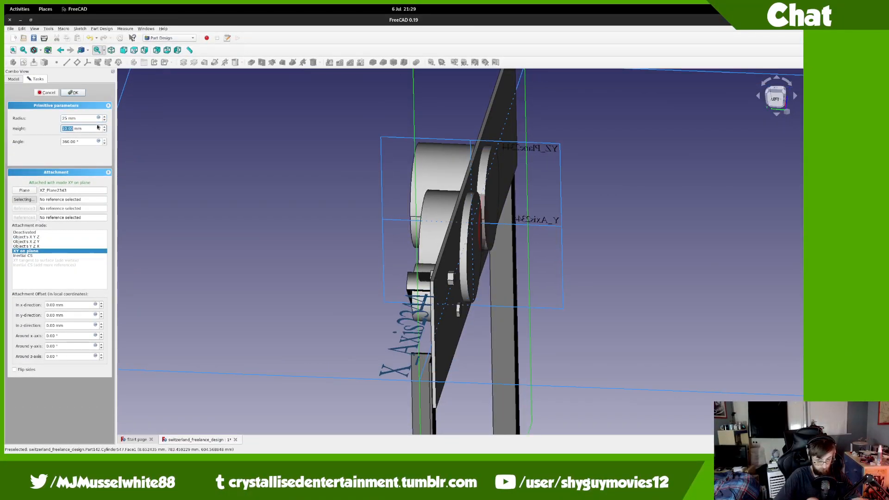
Step: From the Rear view, shift the cylinder along negative x toward the third hole
left_click(779, 95)
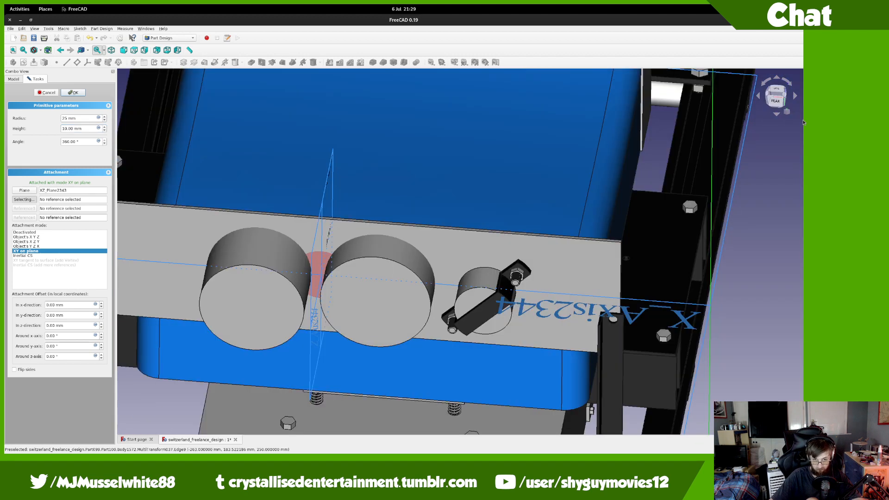
left_click(776, 95)
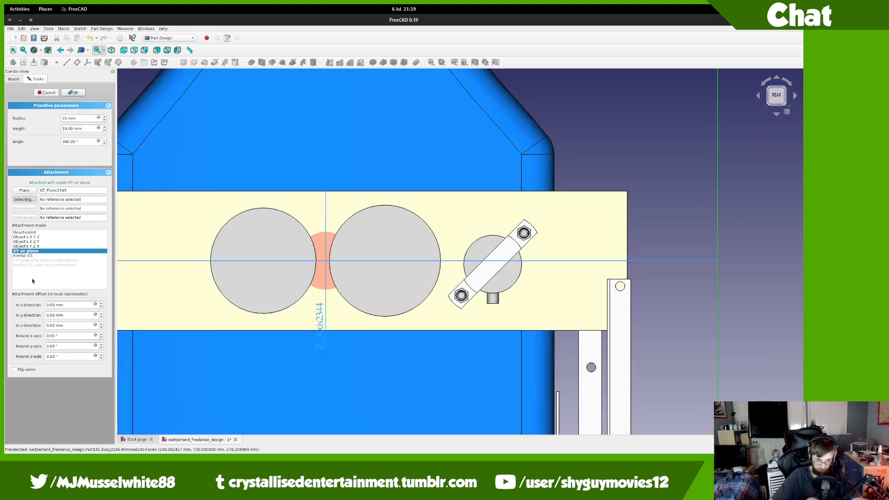
key("Down")
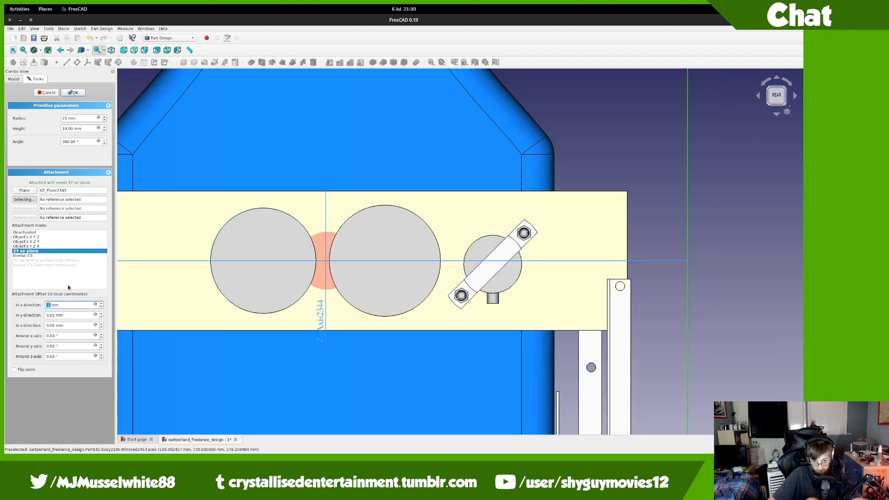
key("Down")
key("Down")
key("Down")
key("Down")
key("Down")
key("Down")
key("Down")
key("Down")
key("Down")
key("Down")
key("Down")
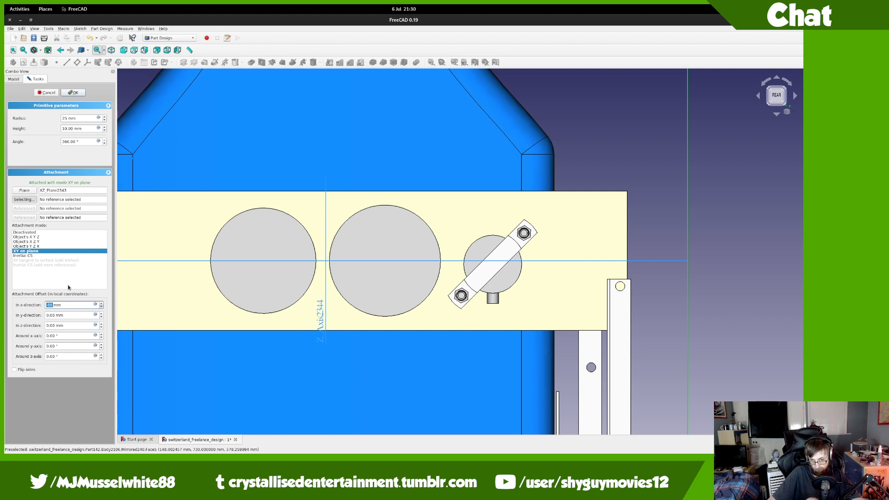
key("Down")
key("Down")
key("Down")
key("Down")
key("Down")
key("Down")
key("Down")
key("Down")
key("Down")
key("Down")
key("Down")
key("Down")
key("Down")
key("Down")
key("Down")
key("Down")
key("Down")
key("Down")
key("Down")
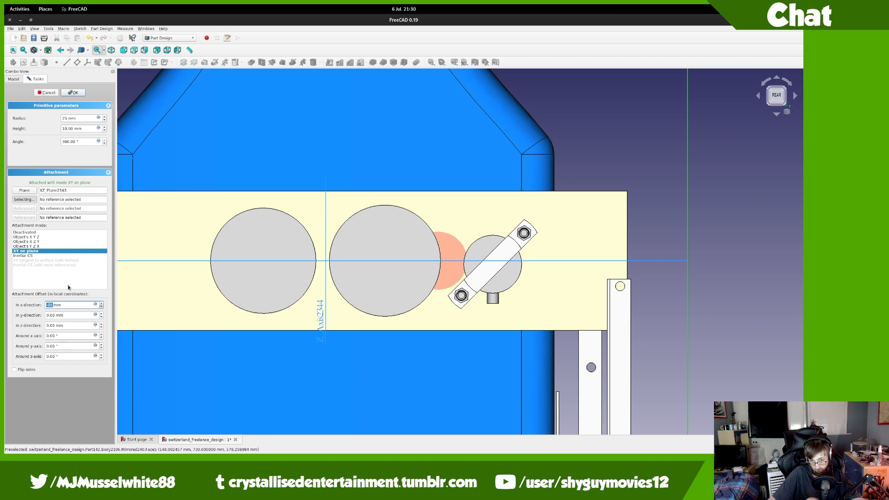
key("Down")
key("Down")
key("Down")
key("Down")
key("Down")
key("Down")
key("Down")
key("Down")
key("Down")
key("Down")
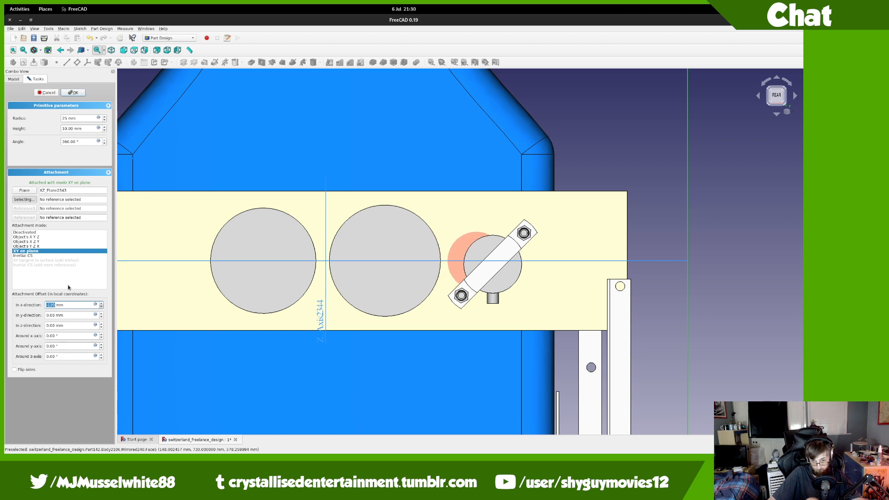
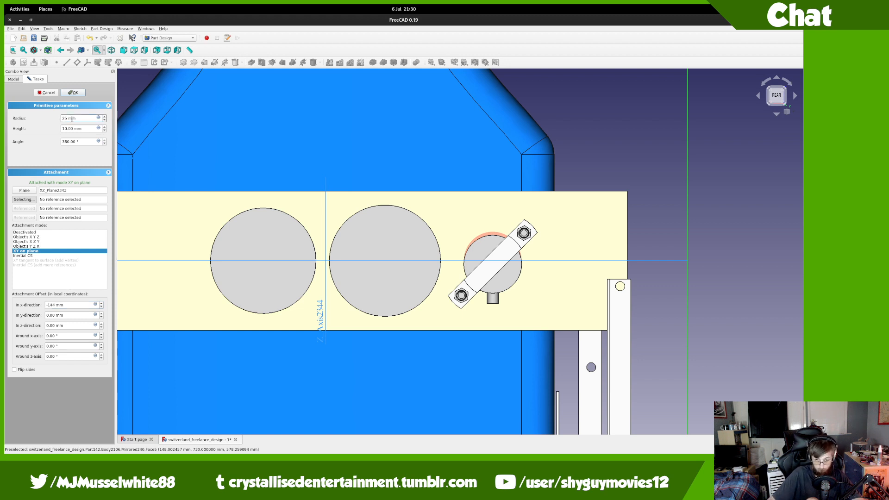
Step: Confirm the cylinder primitive and close its parameters panel
key("Return")
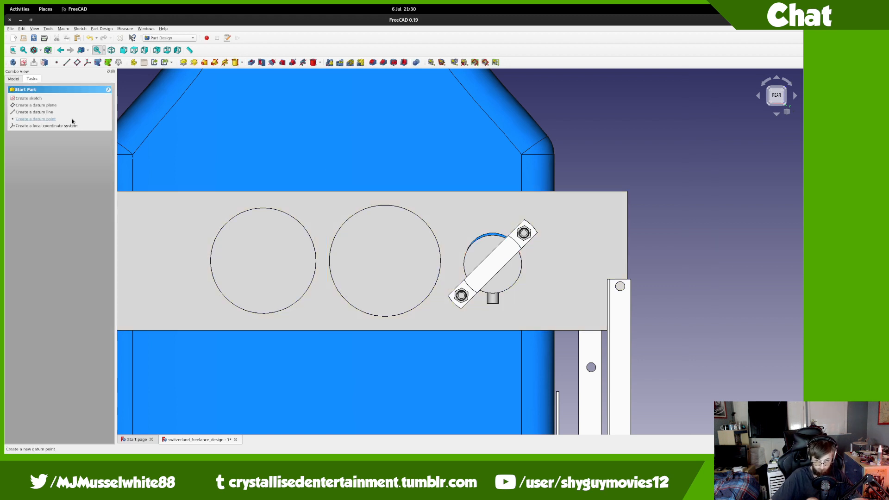
Step: Raise the Part143 brake gauge template's z position from -6 mm to -3 mm
left_click(14, 78)
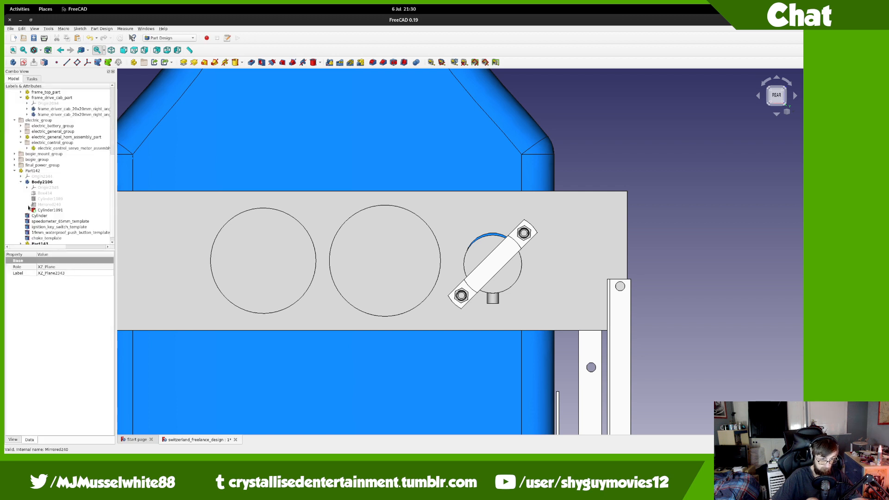
left_click(39, 239)
left_click(9, 301)
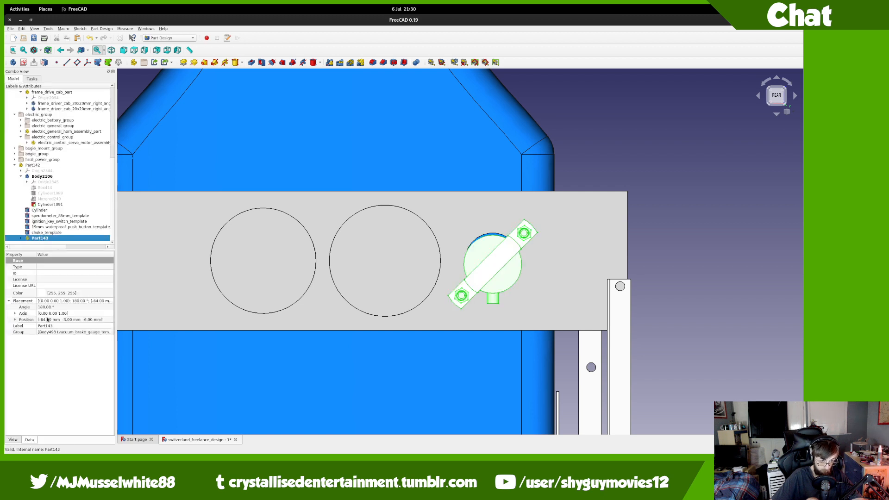
left_click(27, 320)
left_click(15, 320)
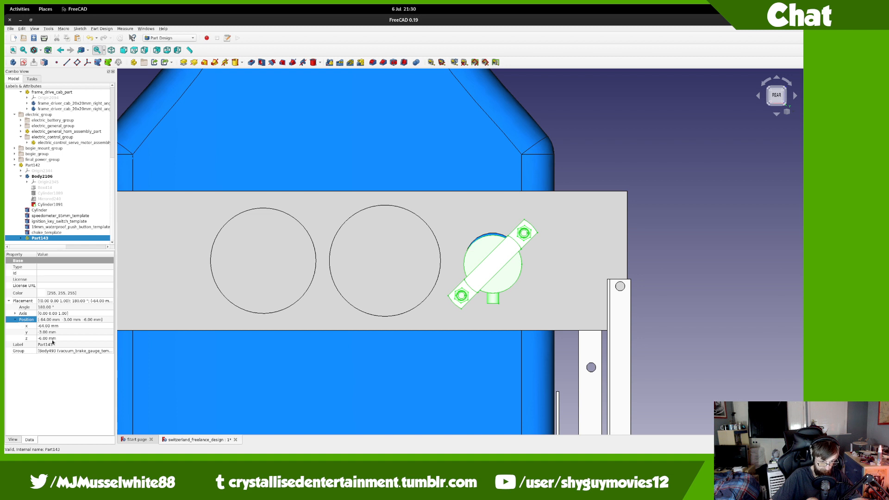
left_click(52, 339)
scroll(61, 335, "up", 5)
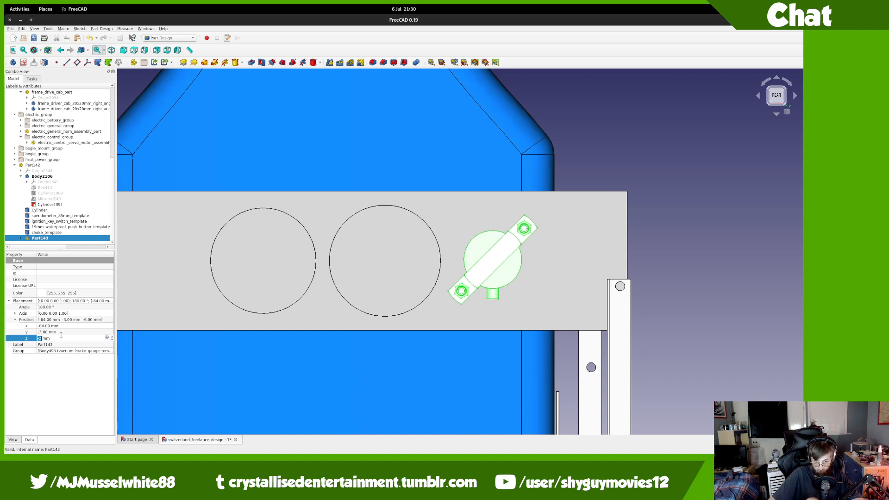
scroll(61, 335, "down", 2)
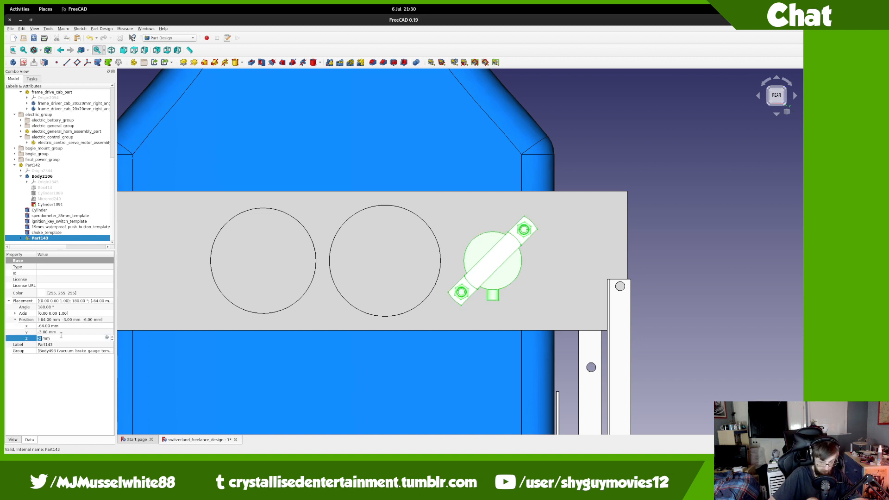
key("Return")
middle_click_drag(520, 298, 196, 273)
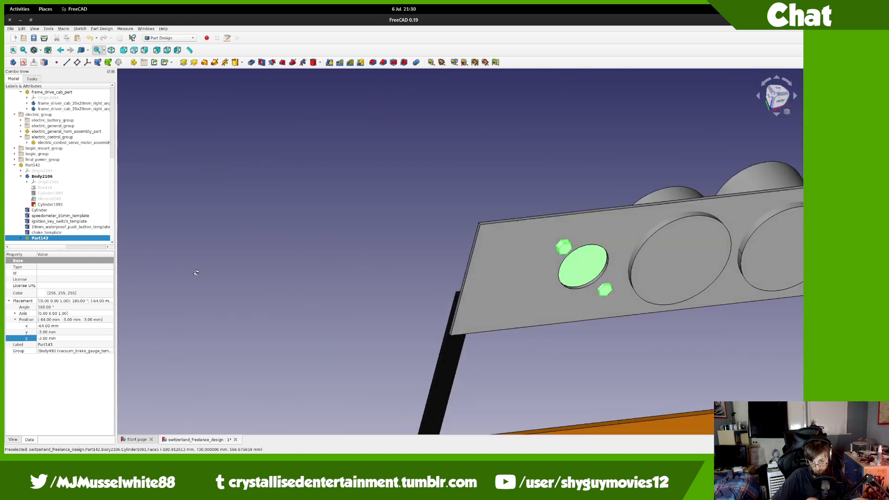
left_click(40, 50)
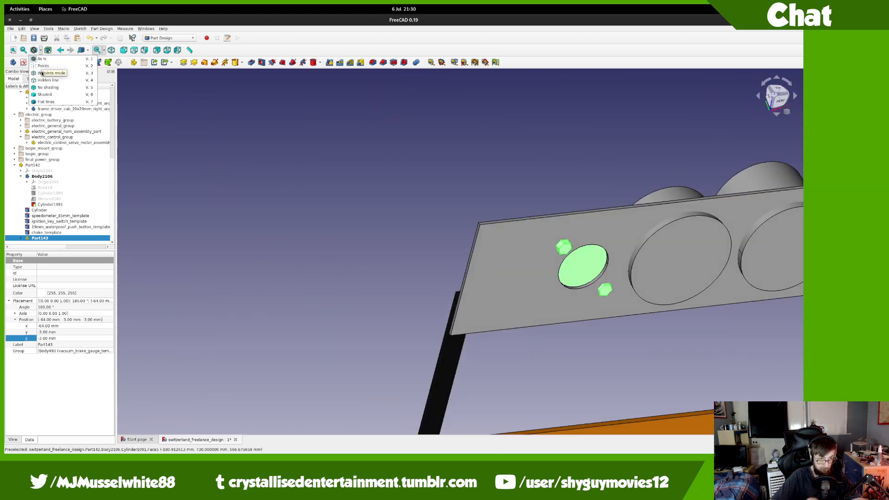
left_click(42, 72)
mouse_move(193, 135)
middle_mouse_down()
mouse_move(333, 171)
mouse_move(783, 105)
middle_mouse_up()
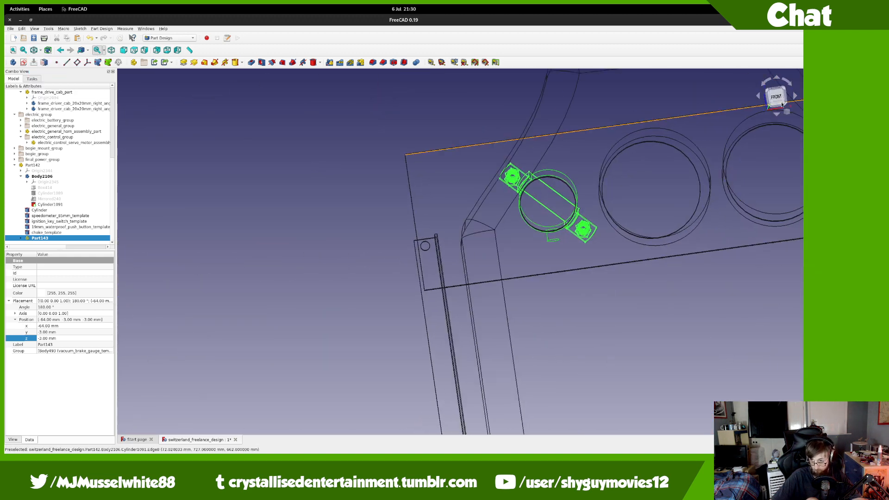
left_click(783, 105)
scroll(550, 185, "up", 5)
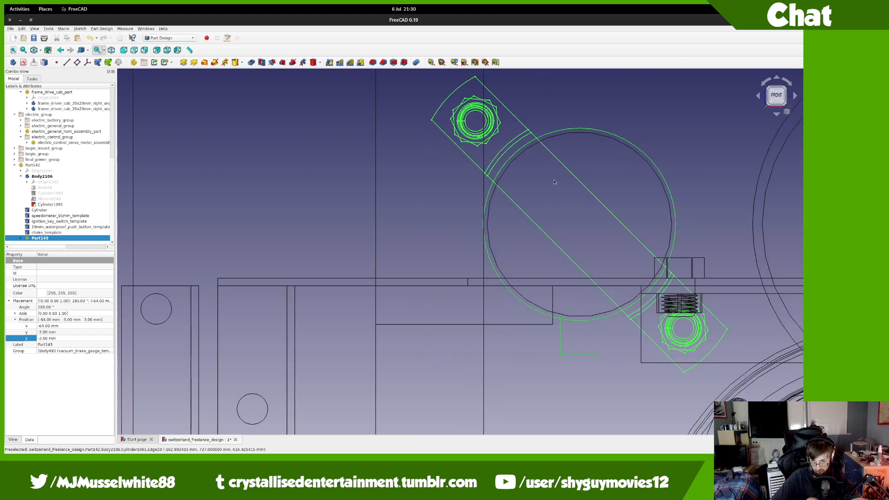
middle_click_drag(493, 239, 620, 269)
scroll(458, 228, "down", 3)
middle_click_drag(463, 230, 346, 212)
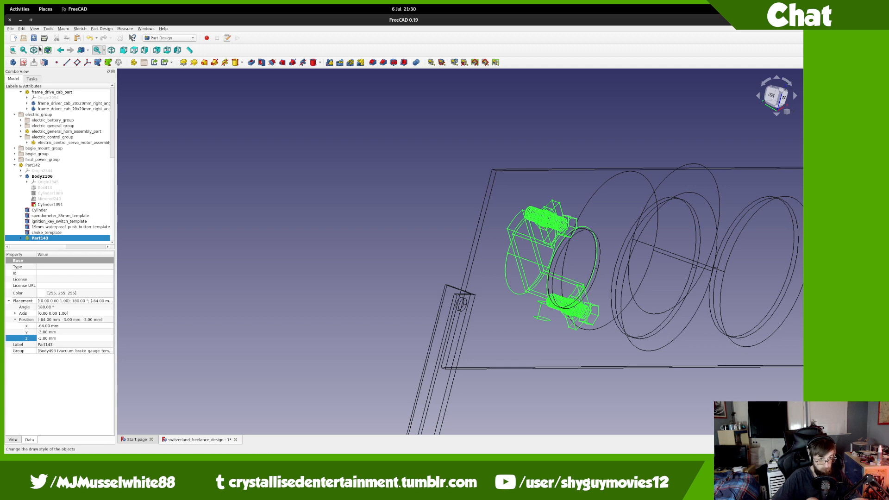
left_click(40, 50)
left_click(53, 59)
mouse_move(470, 287)
middle_mouse_down()
mouse_move(613, 294)
mouse_move(598, 243)
mouse_move(385, 253)
mouse_move(310, 281)
middle_mouse_up()
scroll(308, 285, "down", 3)
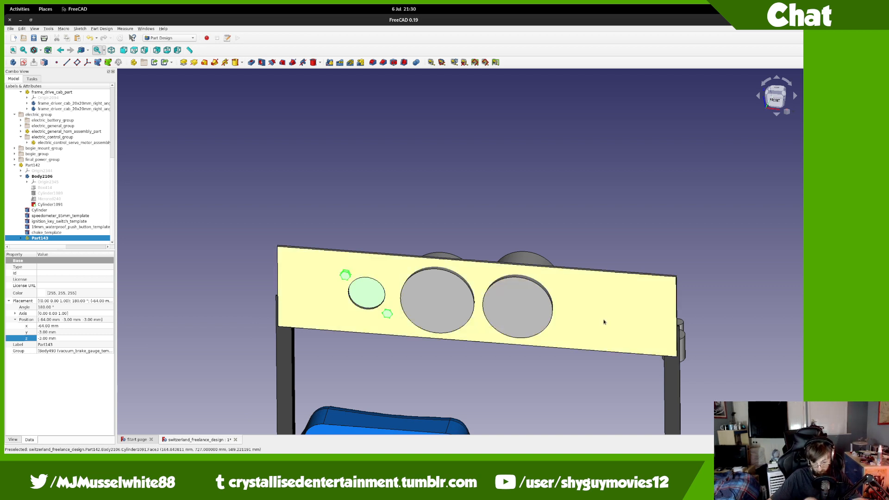
scroll(604, 322, "down", 8)
scroll(604, 322, "up", 6)
middle_click_drag(574, 308, 405, 269)
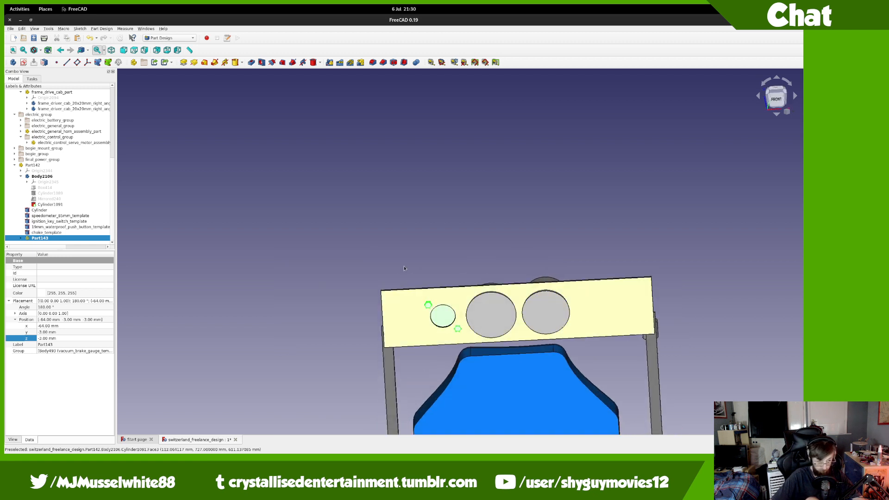
left_click(42, 176)
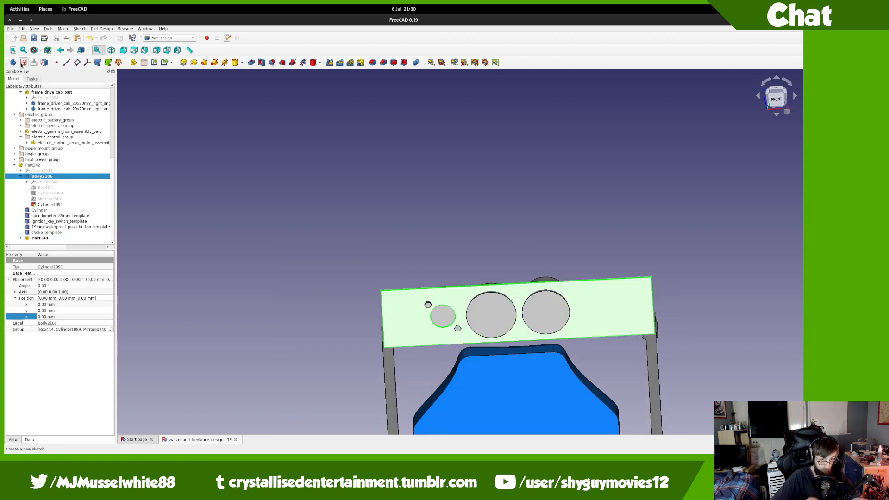
Step: Start a new Body2106 sketch on XZ_Plane2343 and switch the display to wireframe
left_click(22, 63)
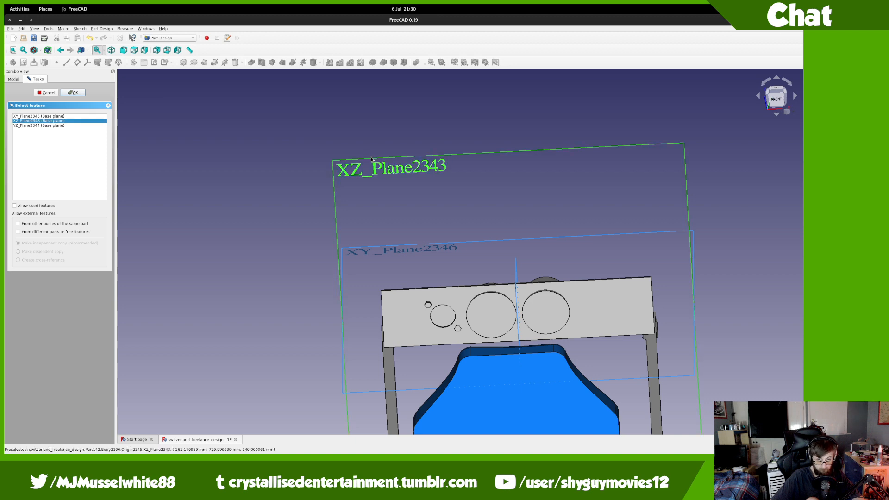
left_click(371, 160)
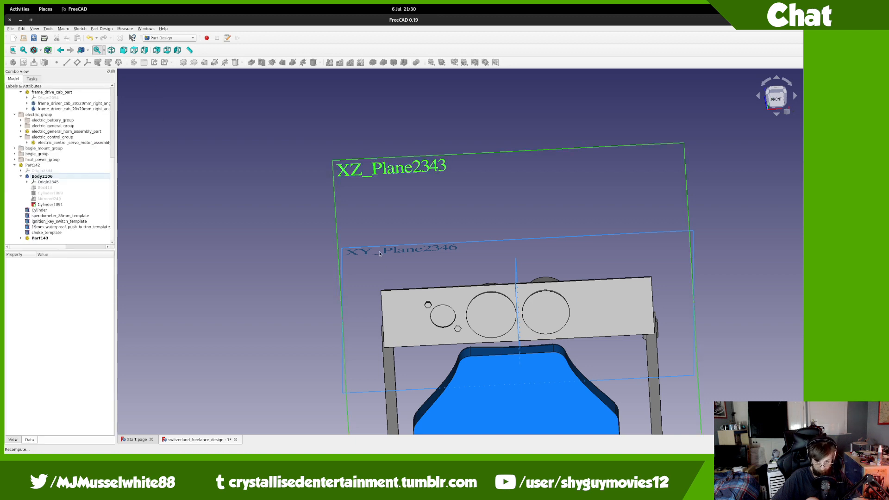
left_click(40, 51)
left_click(44, 77)
scroll(424, 332, "up", 5)
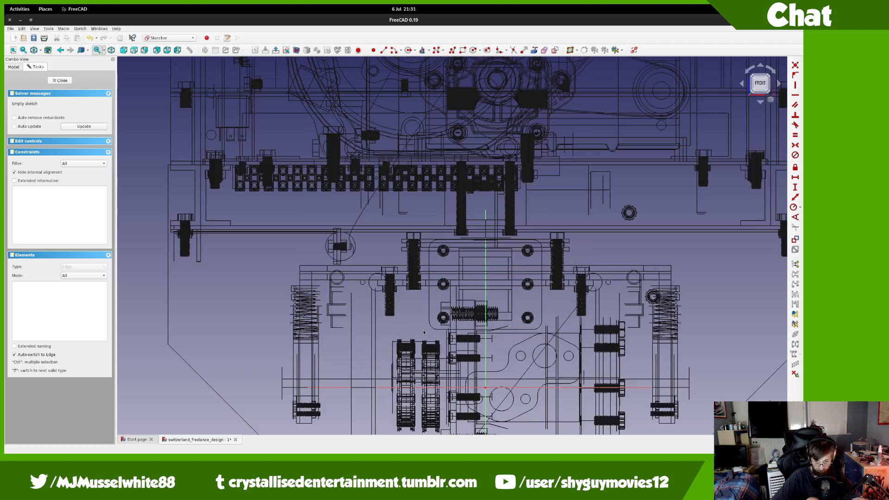
scroll(424, 333, "up", 2)
middle_click_drag(424, 332, 284, 170)
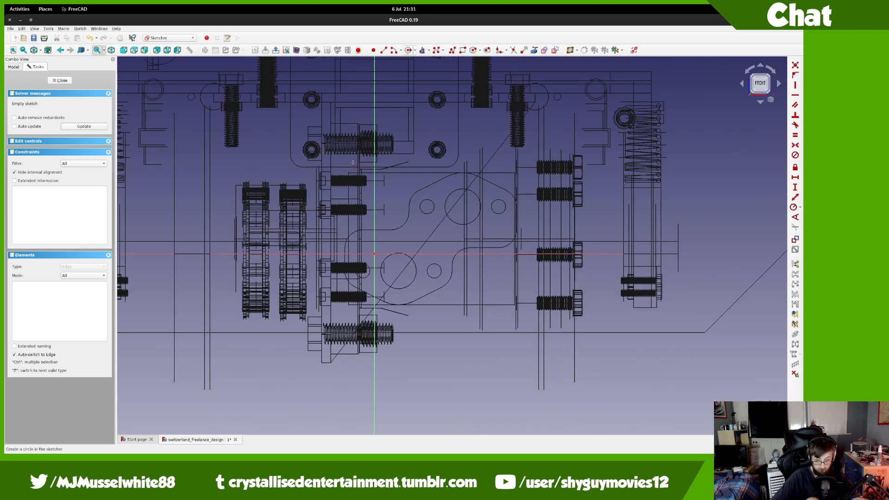
Step: Draw one circle with an 8 mm diameter constraint and close the sketch
left_click(325, 218)
left_click(330, 222)
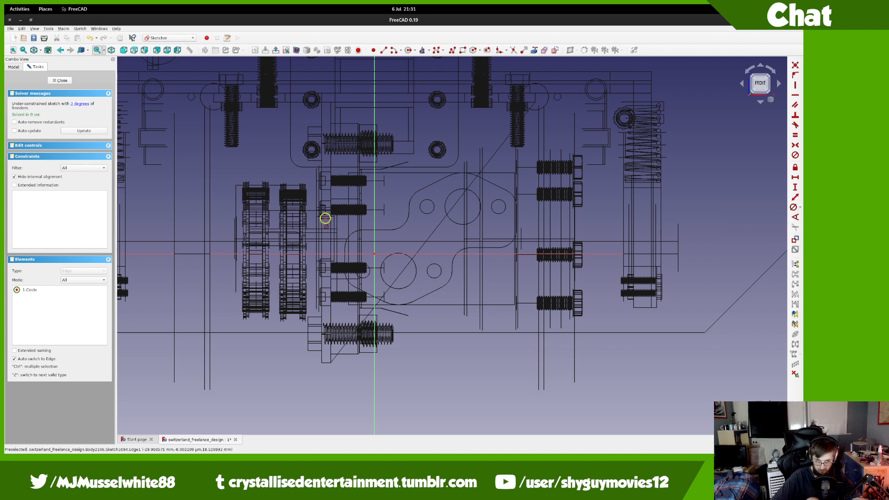
left_click(325, 218)
type("8")
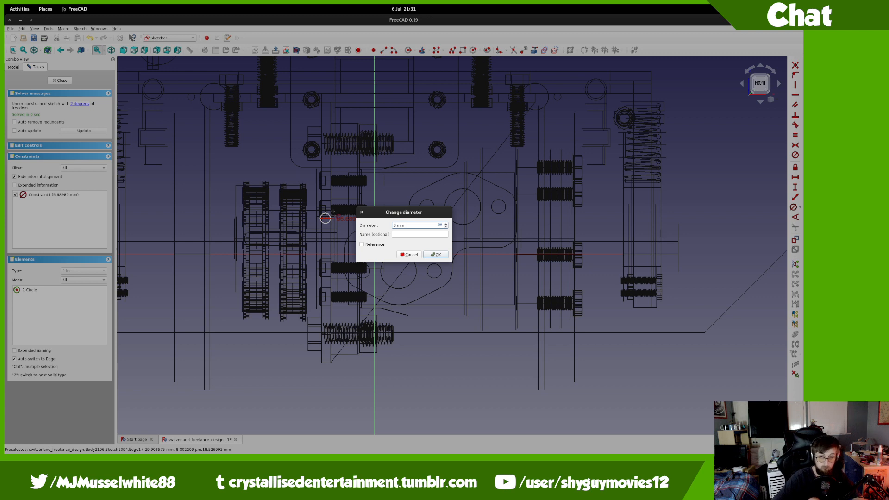
key("Return")
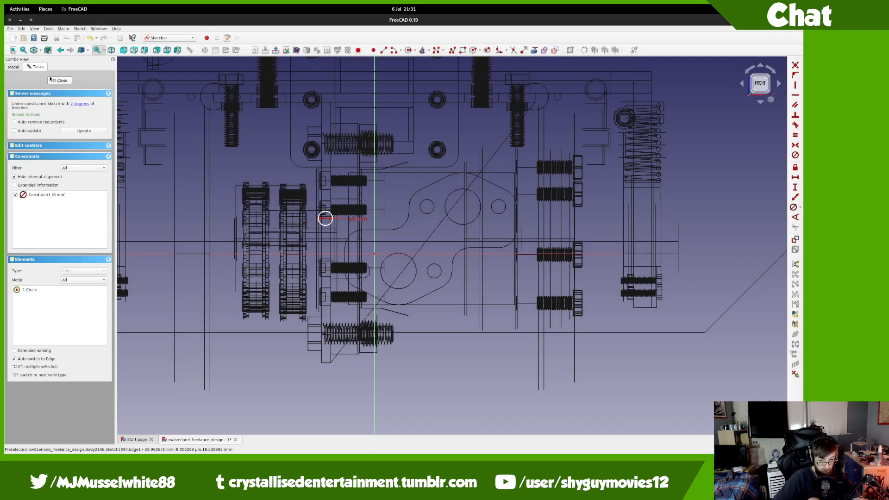
key("Escape")
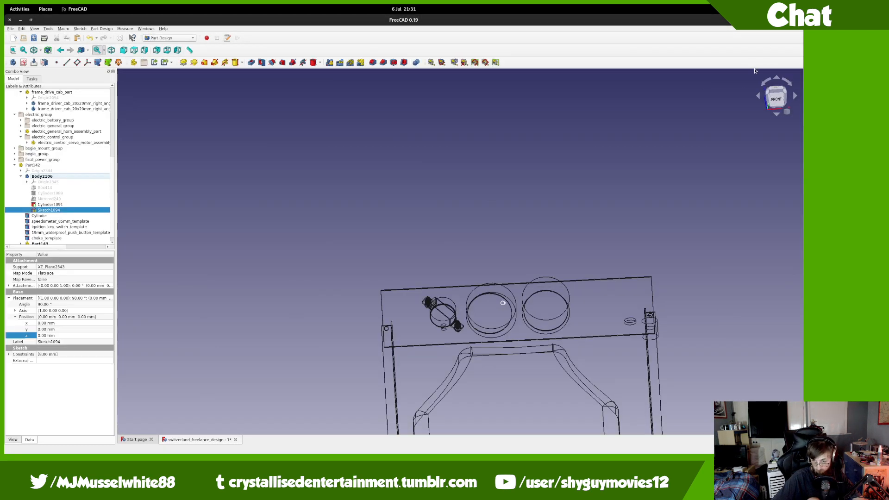
Step: Enter -19, then step Sketch1094's attachment offset x to -87 mm, and reopen the sketch
scroll(514, 298, "up", 5)
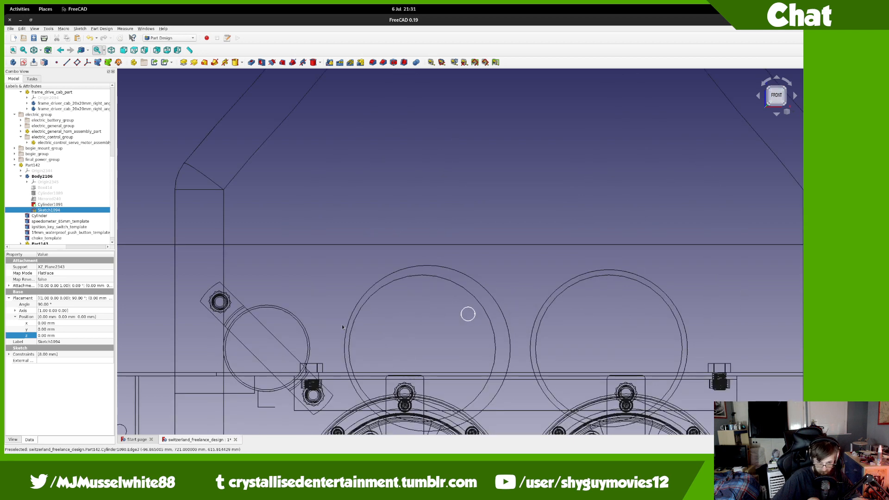
scroll(49, 239, "down", 1)
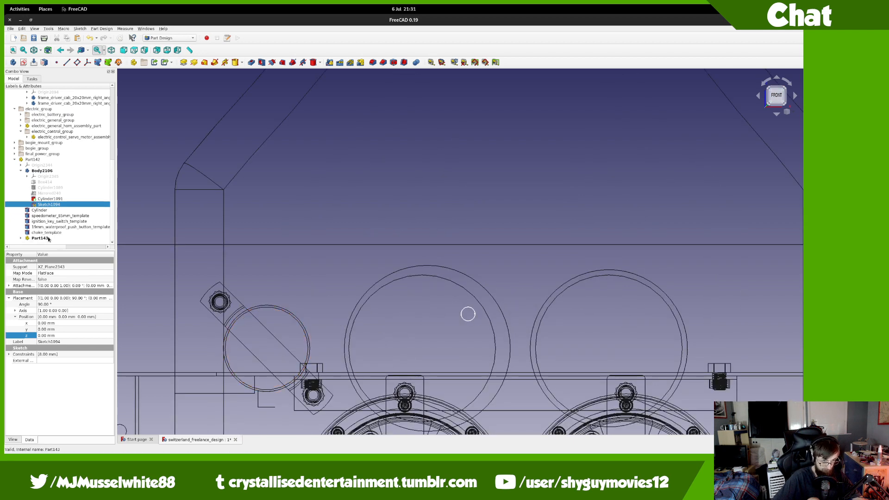
left_click(47, 322)
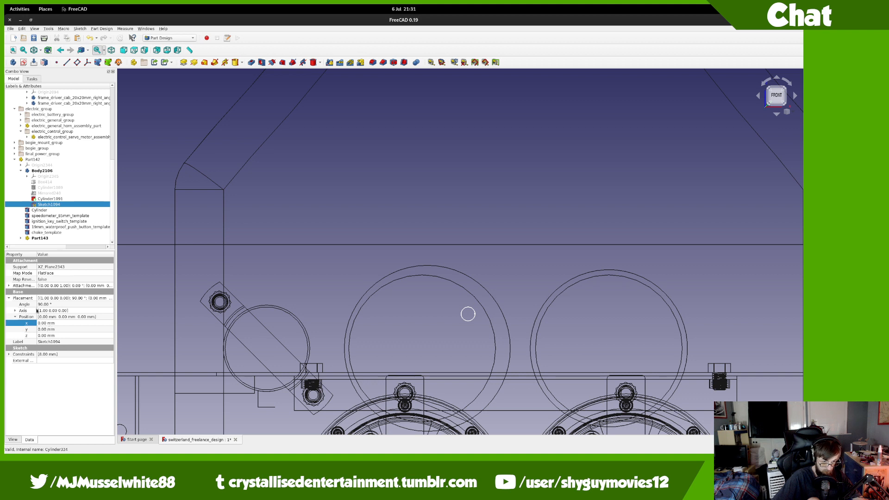
left_click(9, 285)
left_click(15, 304)
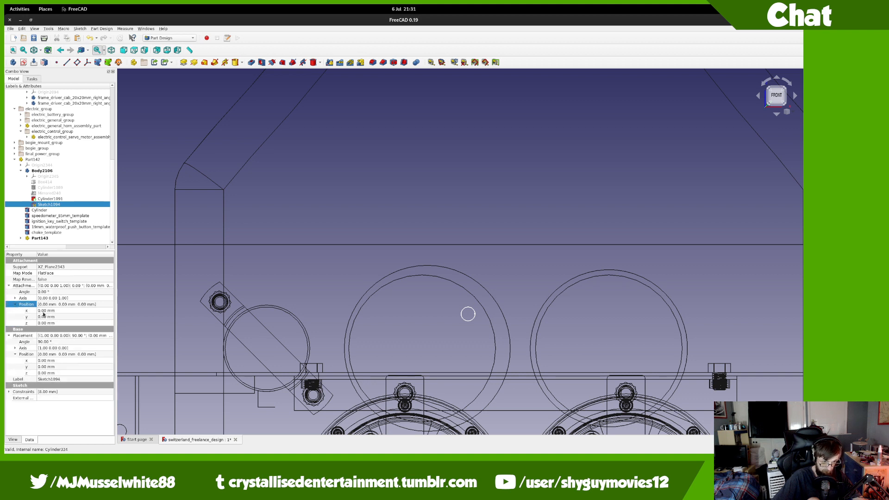
double_click(66, 310)
type("-19")
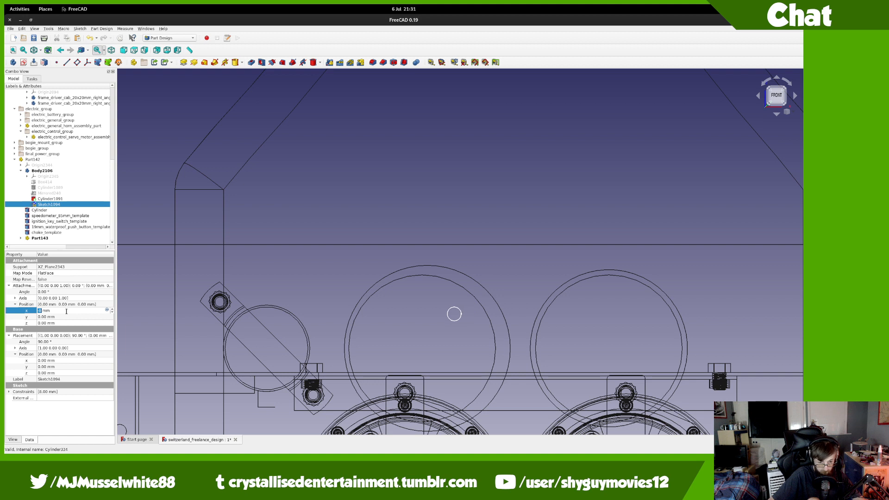
scroll(66, 311, "down", 20)
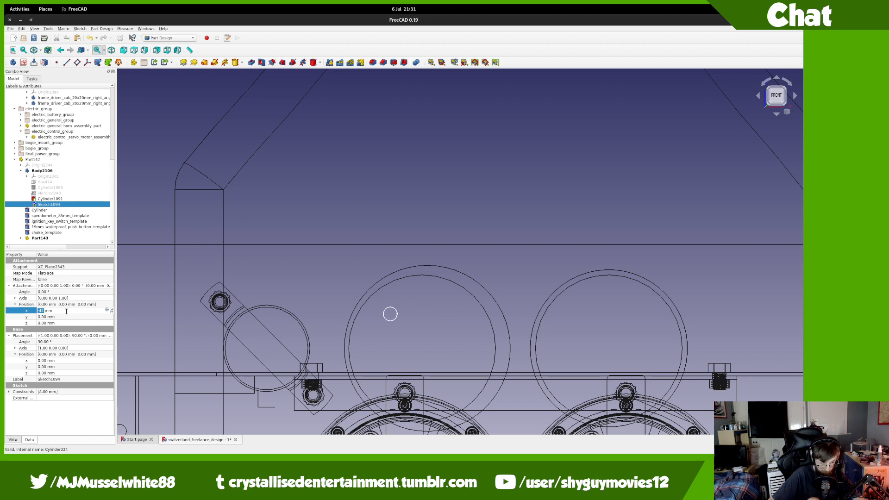
scroll(66, 312, "down", 20)
scroll(66, 312, "down", 3)
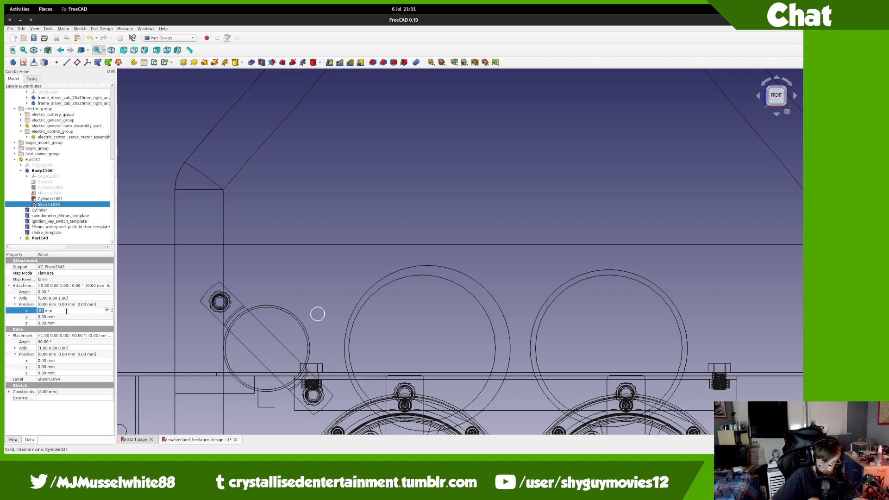
double_click(54, 205)
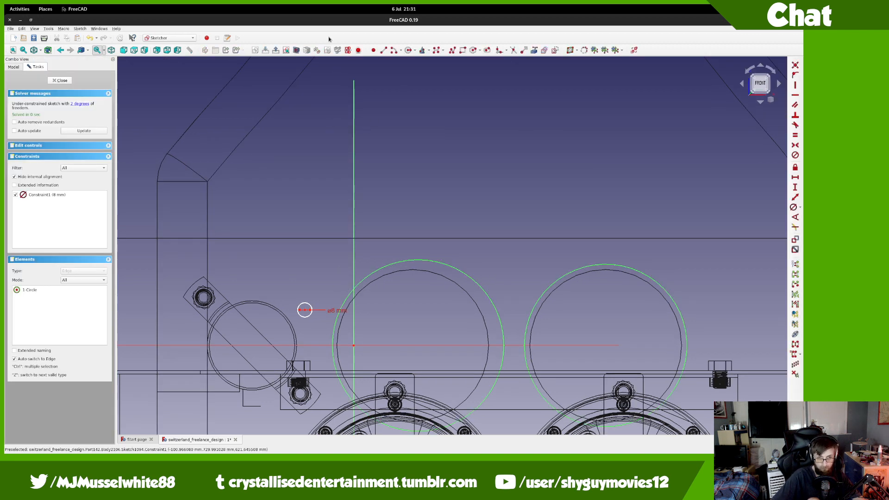
Step: Draw an extra circle centred on the sketch origin and leave sketch editing
key("g")
key("c")
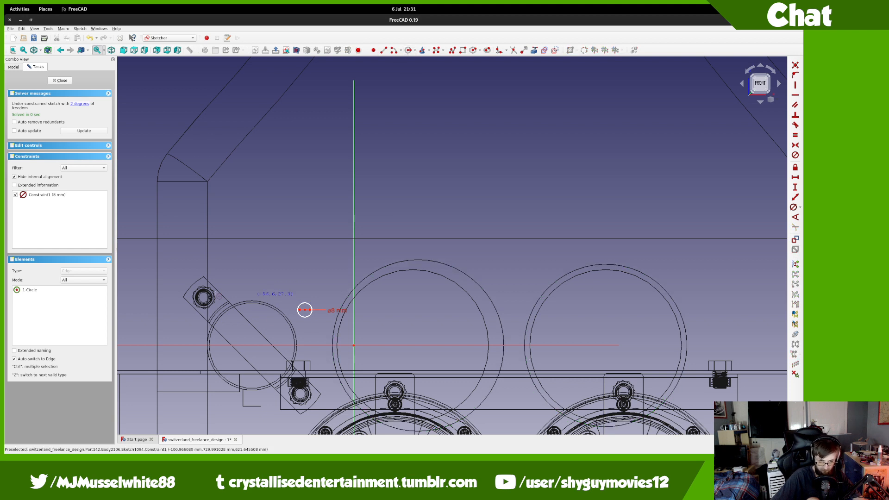
left_click(350, 342)
key("Escape")
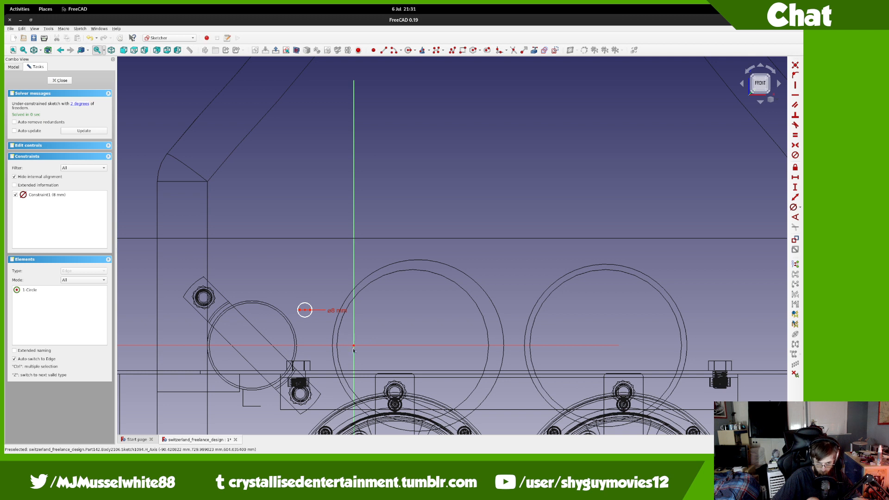
left_click(408, 50)
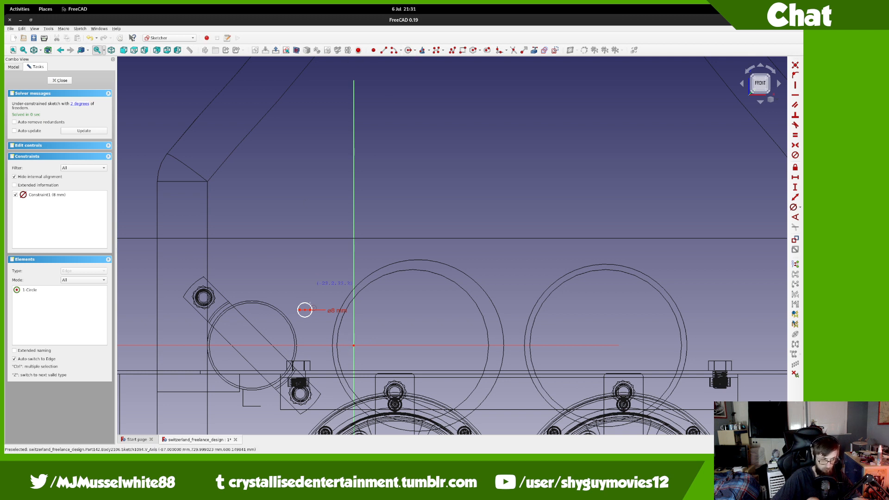
left_click(353, 345)
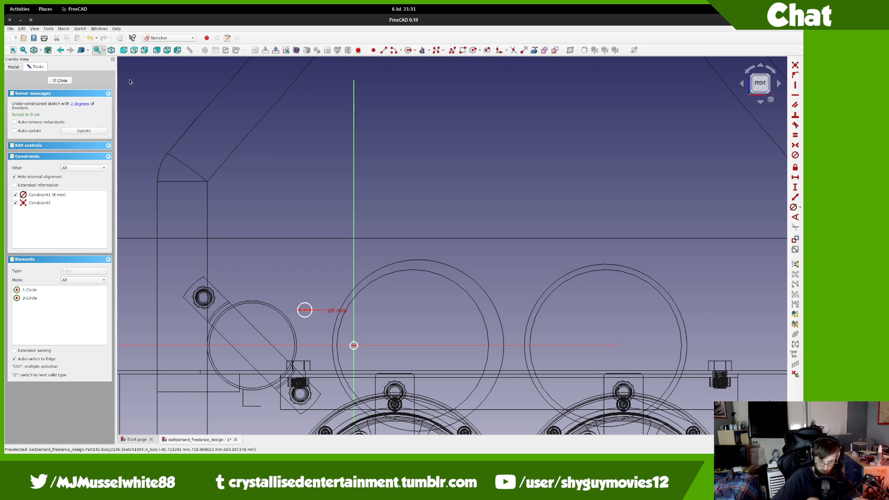
left_click(59, 80)
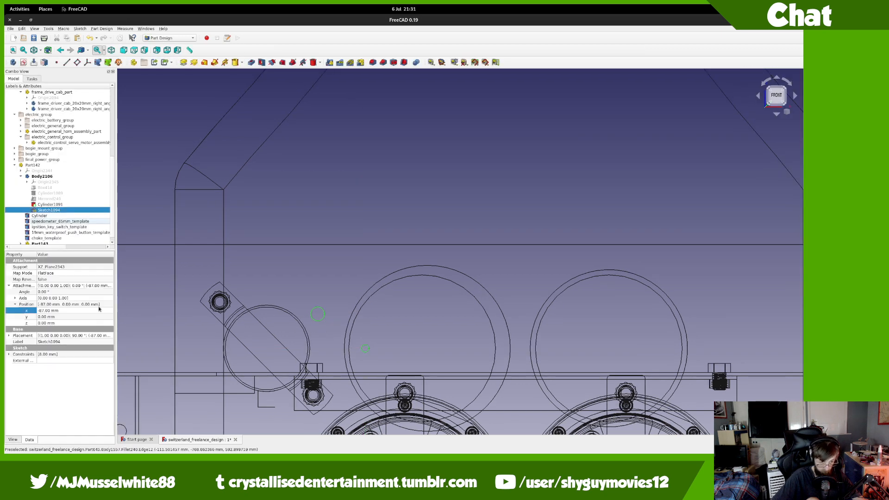
Step: Set the sketch x position to -144 mm and delete the stray 2-Circle
left_click(60, 312)
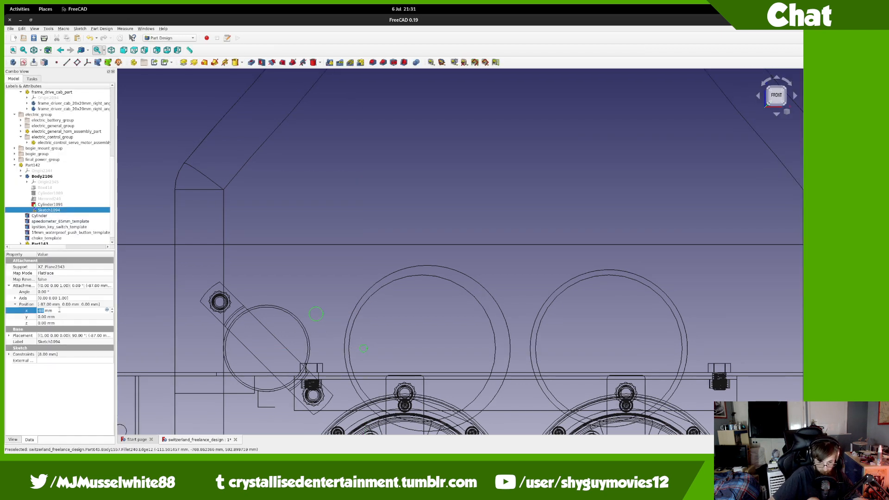
scroll(59, 310, "down", 10)
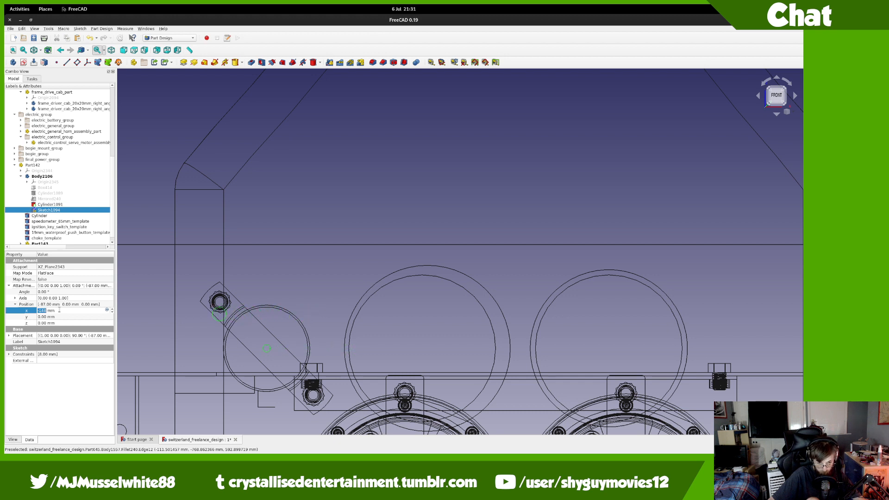
double_click(47, 211)
left_click(250, 362)
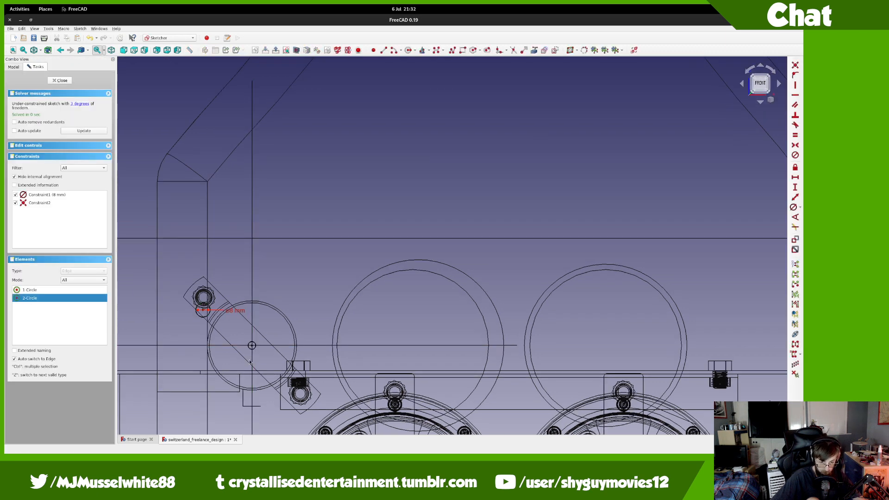
left_click(260, 356)
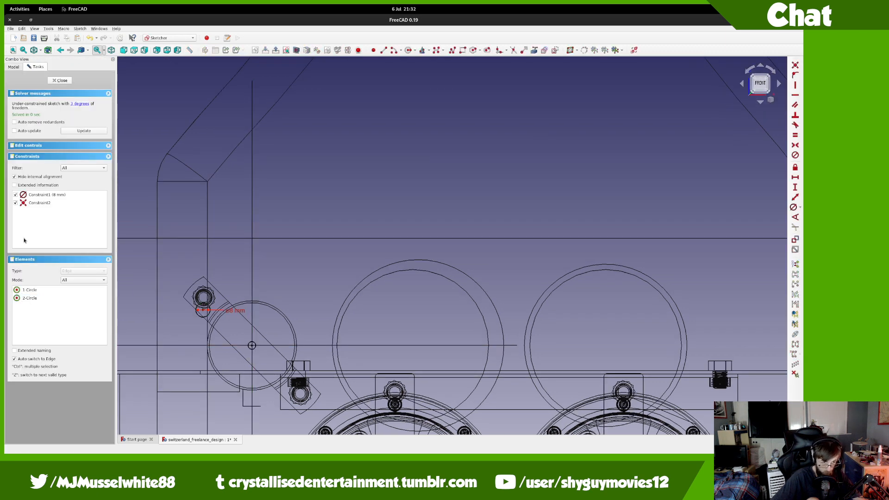
left_click(31, 298)
key("Delete")
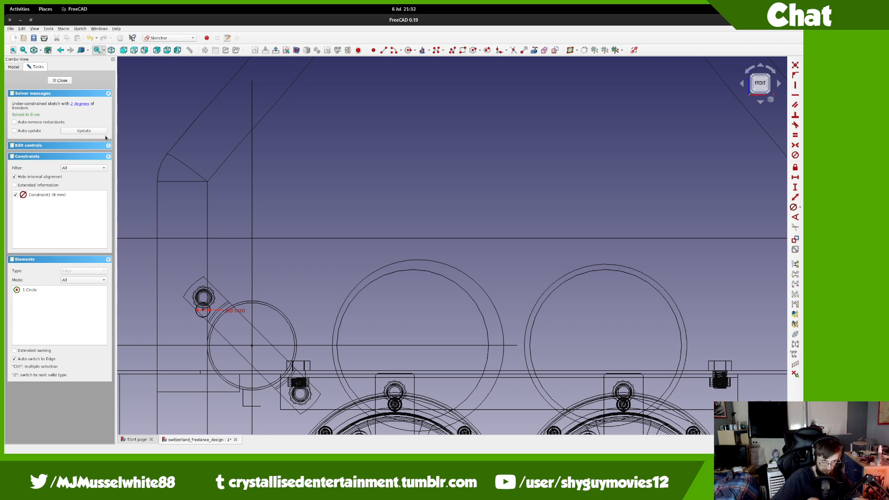
left_click(60, 80)
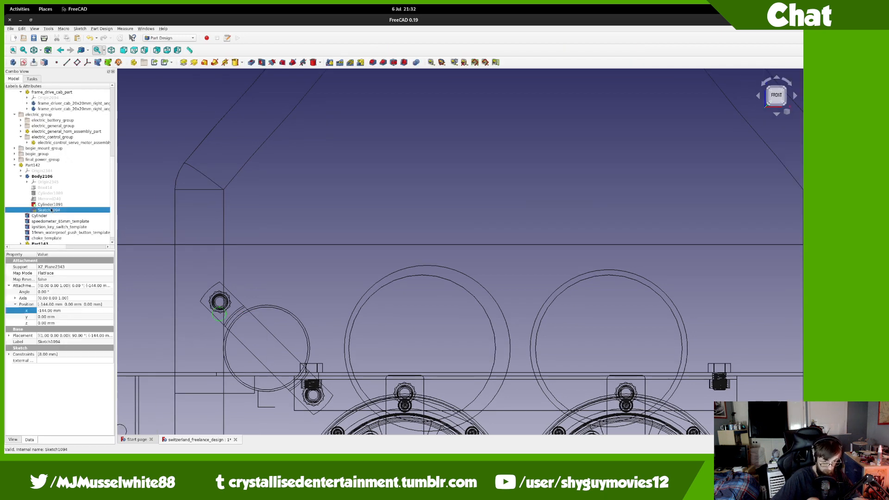
Step: Move the ø8 mm circle into the nut bore and constrain it 27 mm vertically from the origin
double_click(53, 209)
scroll(210, 312, "up", 10)
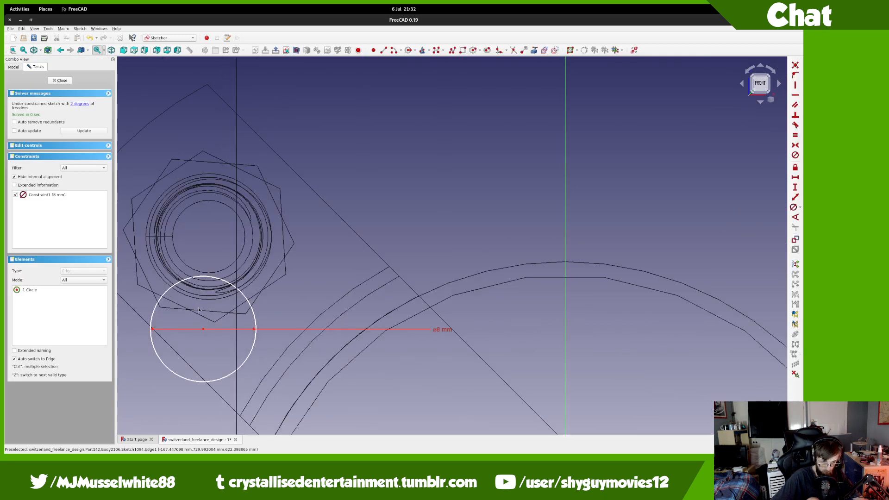
left_click_drag(205, 291, 209, 239)
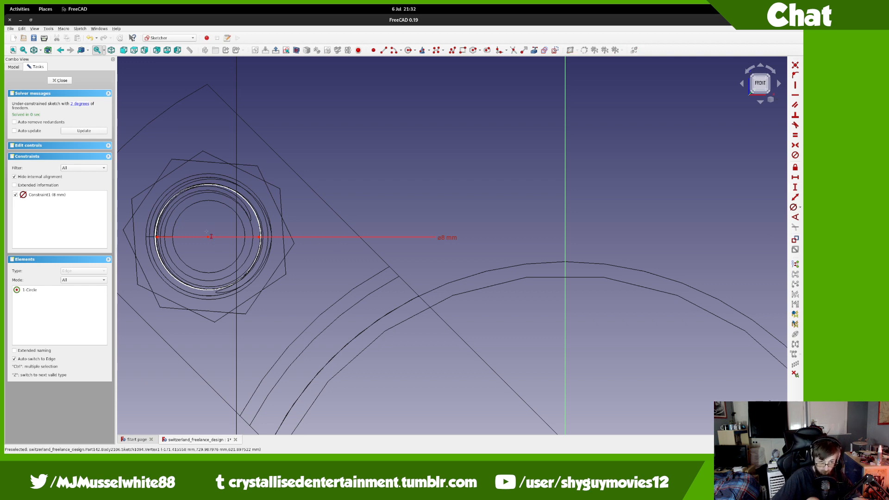
scroll(506, 321, "down", 8)
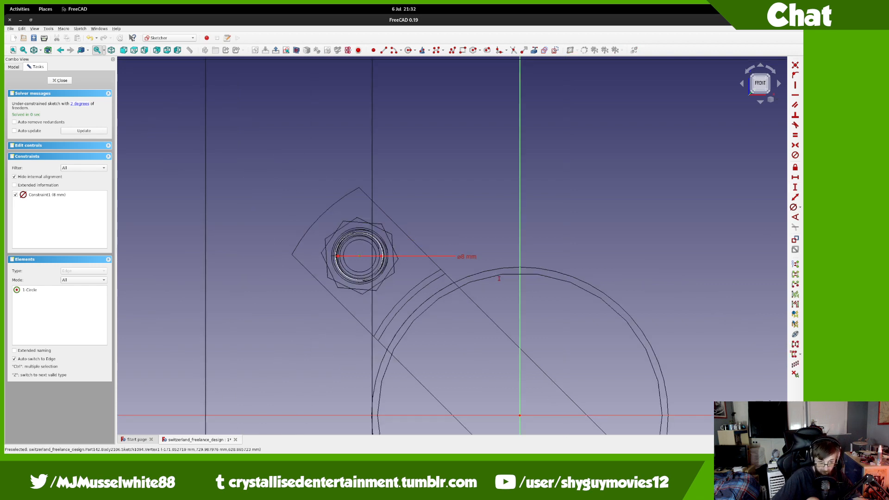
left_click(502, 318)
key("i")
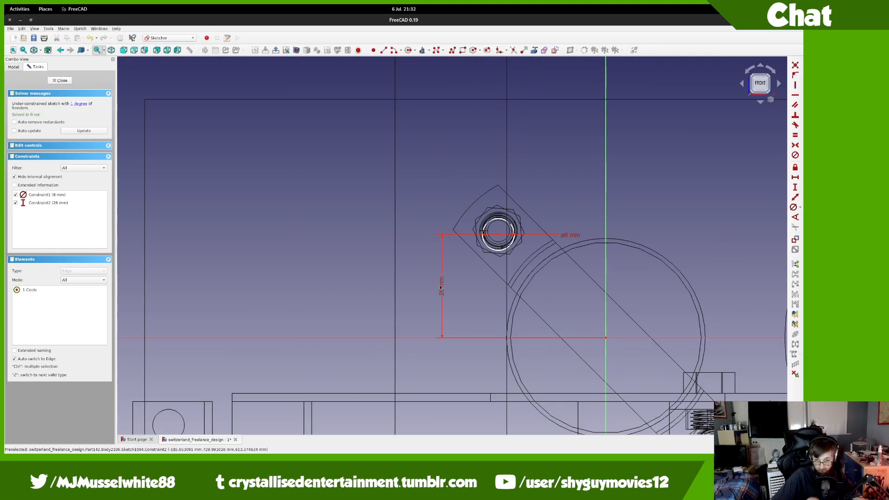
double_click(428, 293)
type("27")
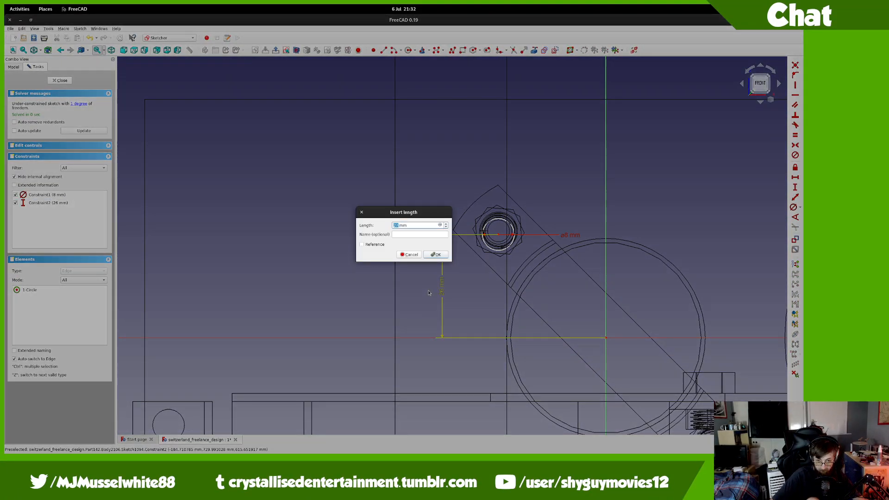
key("Return")
scroll(522, 213, "down", 2)
scroll(522, 214, "up", 8)
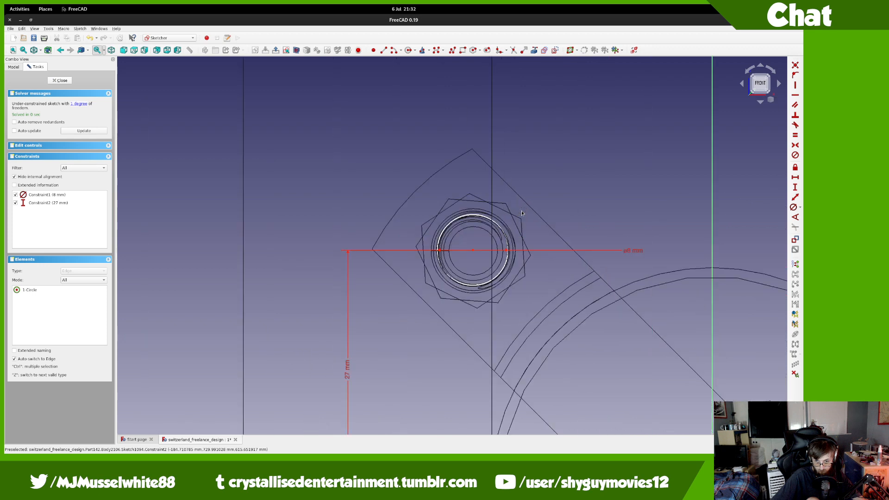
Step: Add a 27 mm horizontal distance constraint from the circle to the origin
left_click(795, 178)
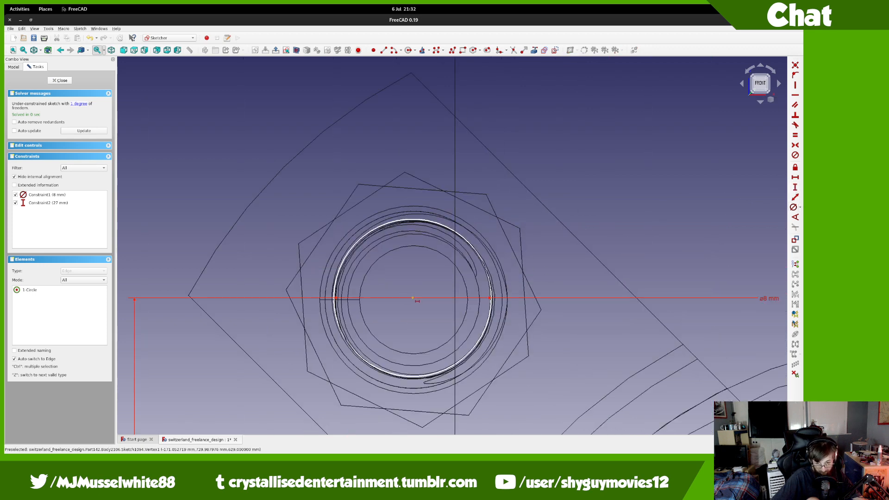
scroll(415, 300, "down", 8)
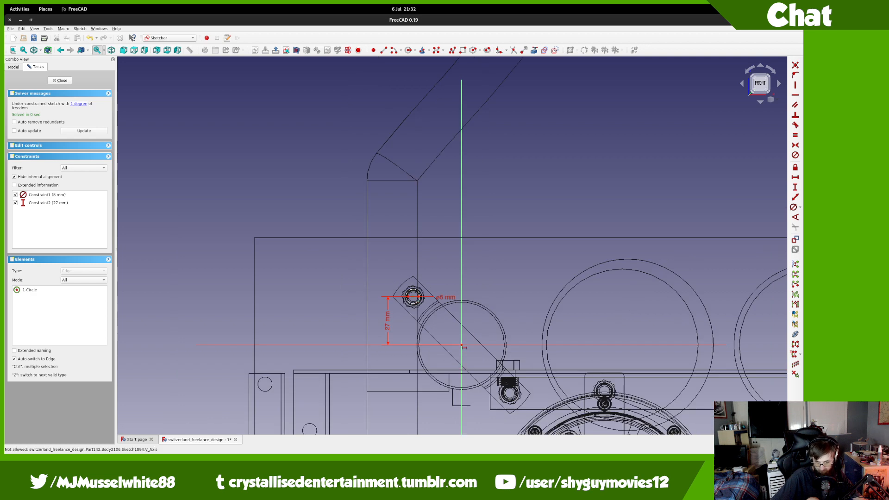
left_click(461, 343)
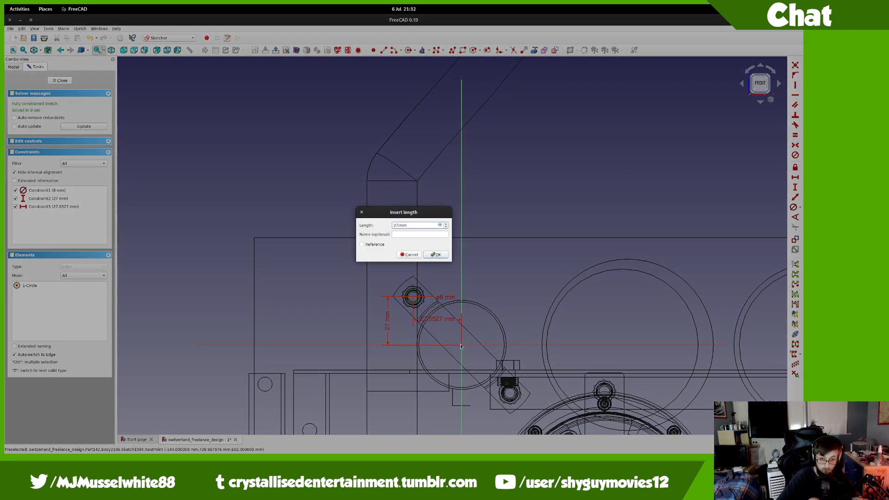
type("27")
key("Return")
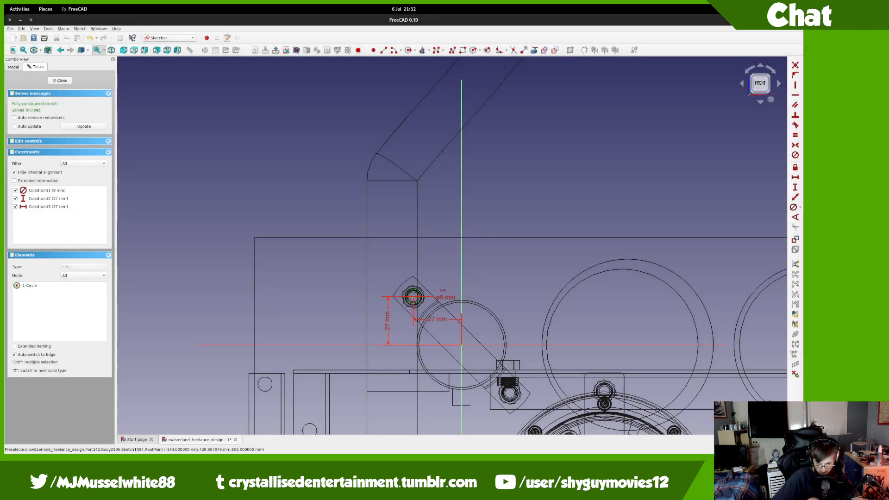
scroll(411, 305, "up", 10)
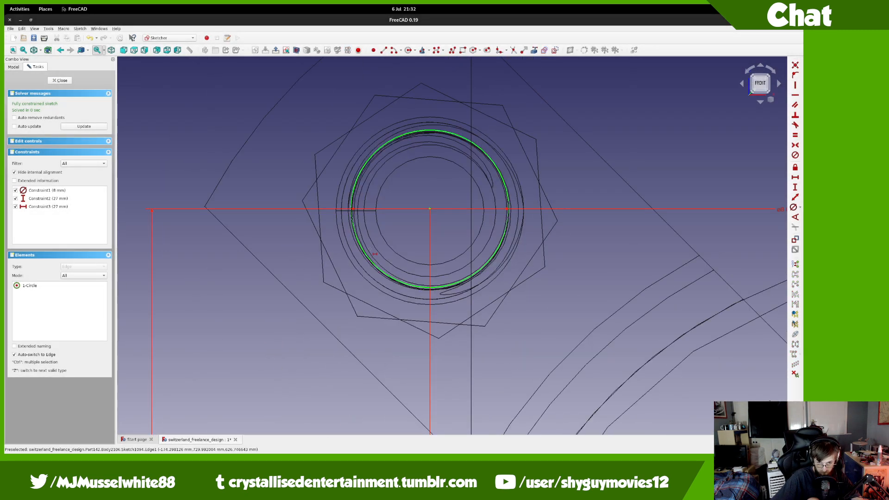
scroll(373, 252, "up", 3)
scroll(376, 253, "down", 5)
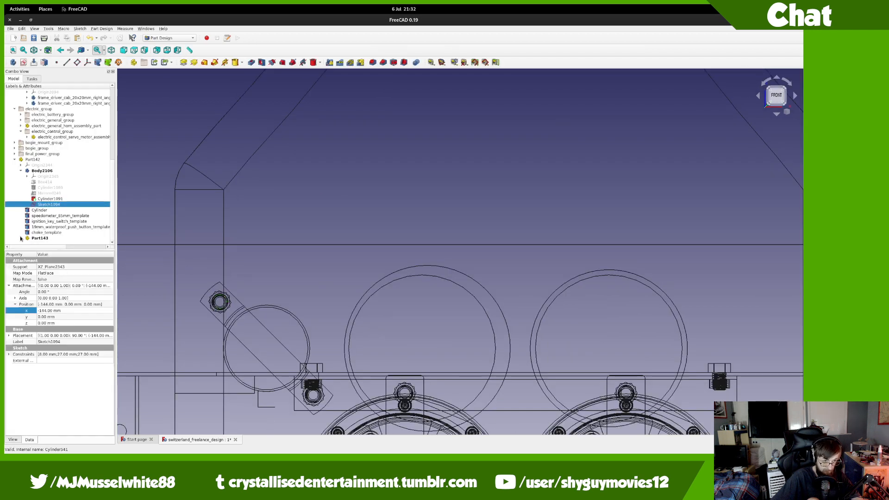
Step: Select the bolt and nut templates, reopen the hole sketch, and change the horizontal dimension to 26.9 mm
scroll(42, 237, "down", 2)
left_click(52, 237)
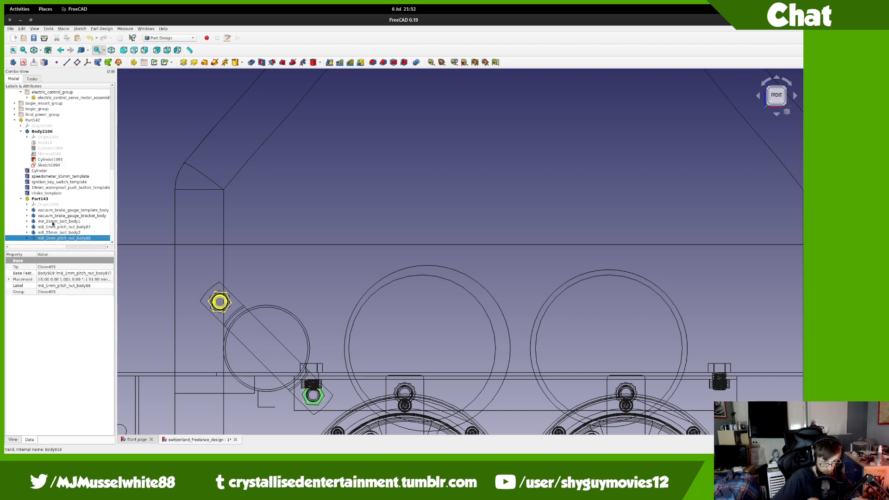
left_click(54, 223, "shift")
scroll(216, 297, "up", 4)
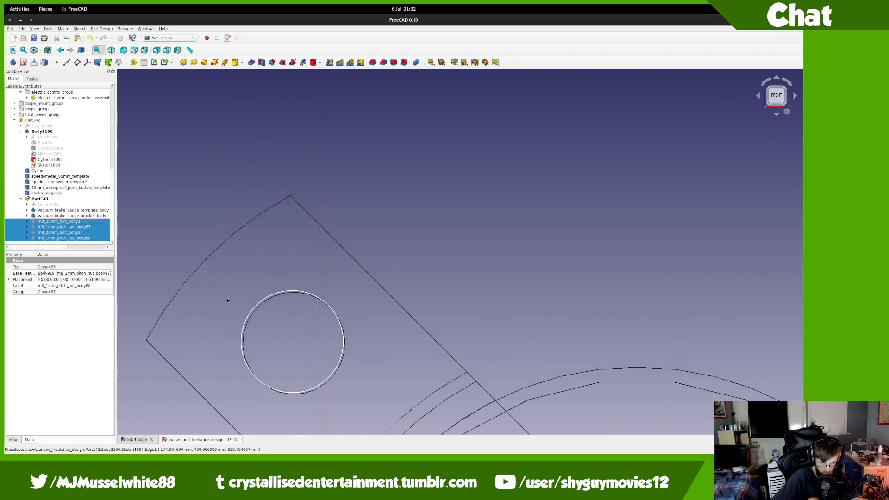
middle_click_drag(214, 267, 183, 216)
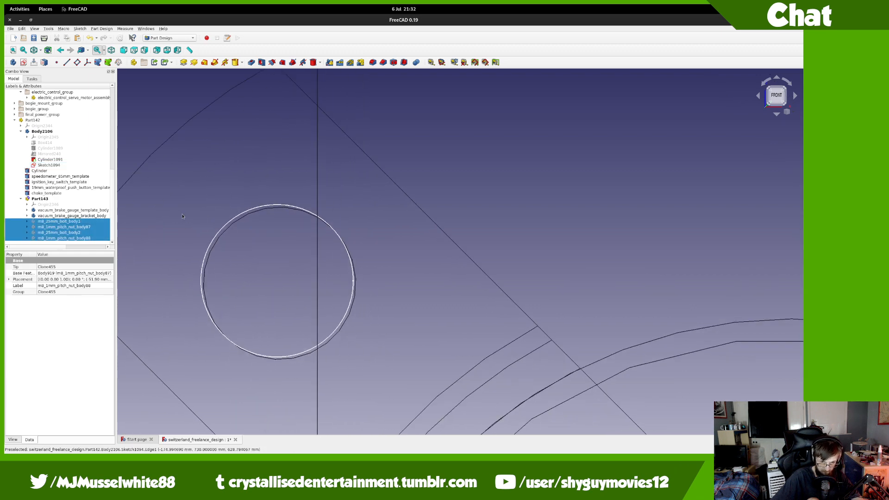
double_click(69, 165)
scroll(266, 305, "down", 10)
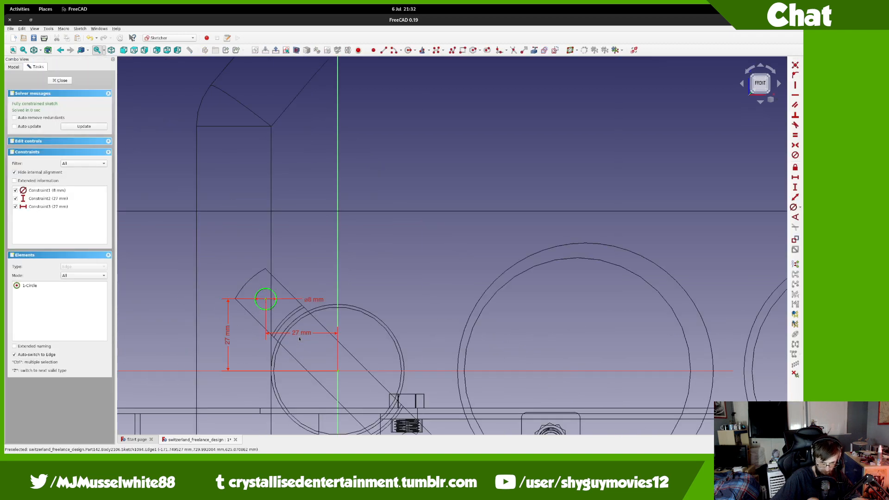
left_click(268, 332)
scroll(266, 318, "up", 5)
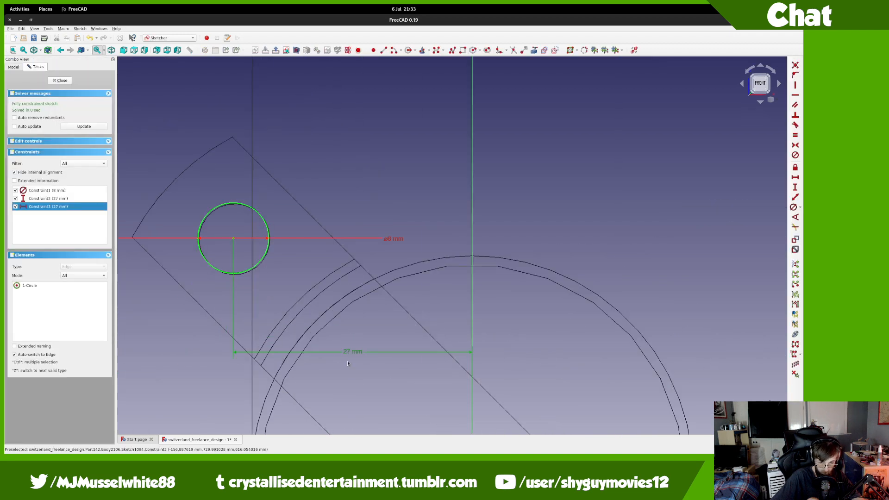
double_click(349, 352)
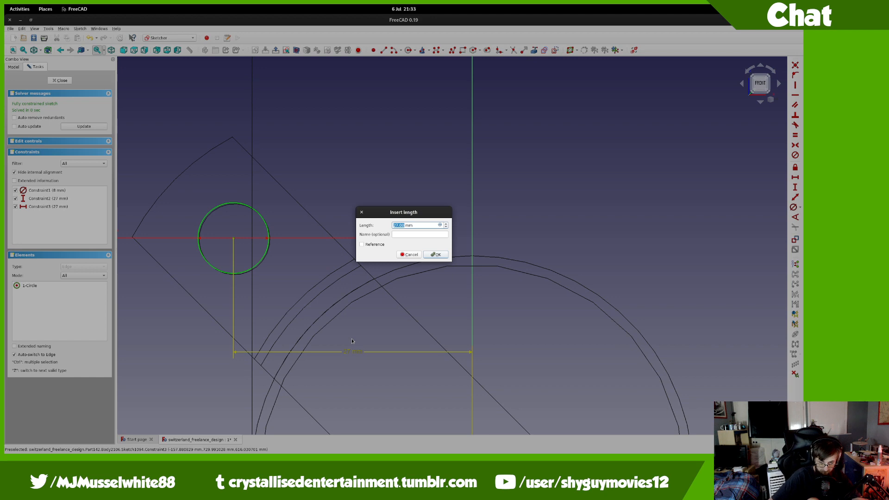
type("26.9")
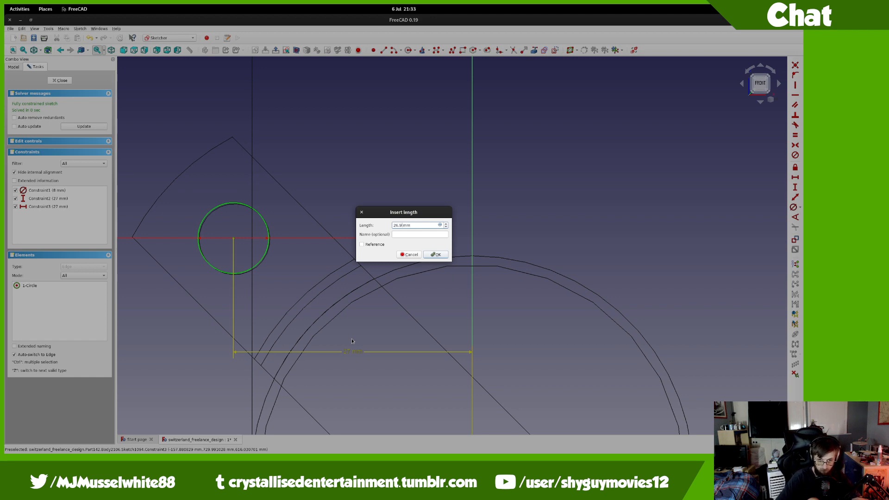
key("Return")
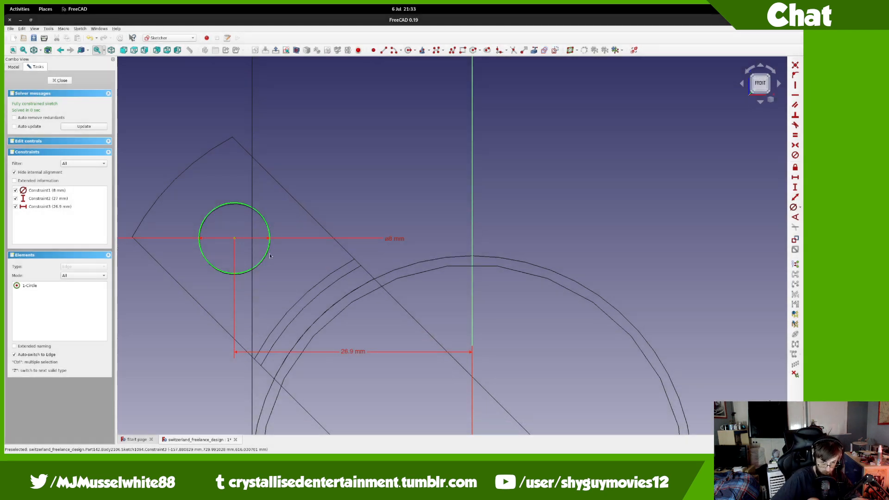
Step: Change the hole's vertical offset from 27 mm to 26.9 mm
scroll(260, 227, "up", 4)
scroll(260, 227, "up", 4)
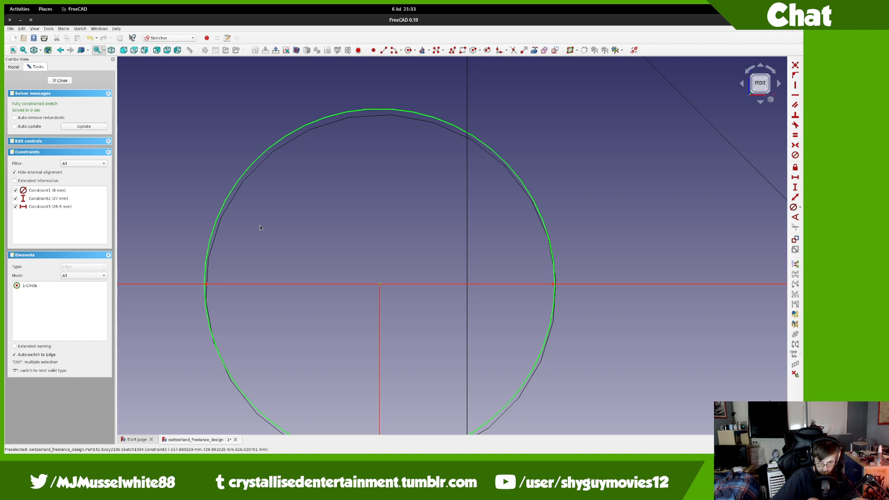
scroll(260, 225, "down", 10)
double_click(195, 313)
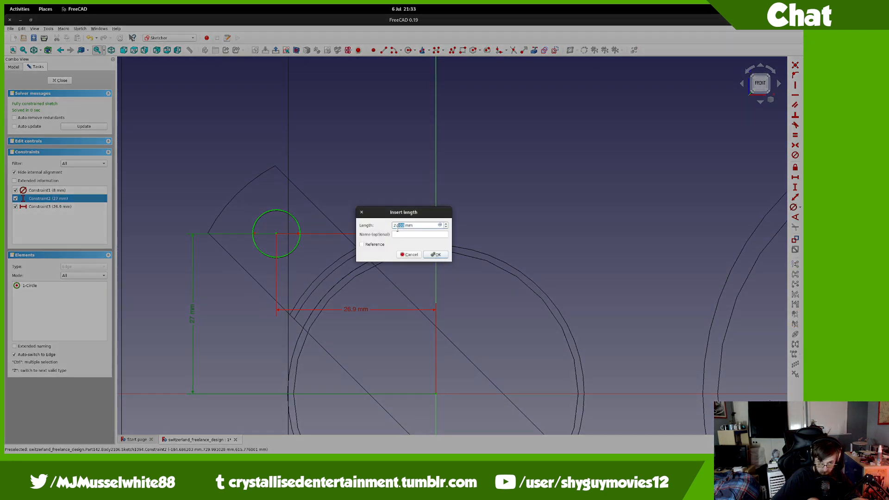
type("26.9")
key("Return")
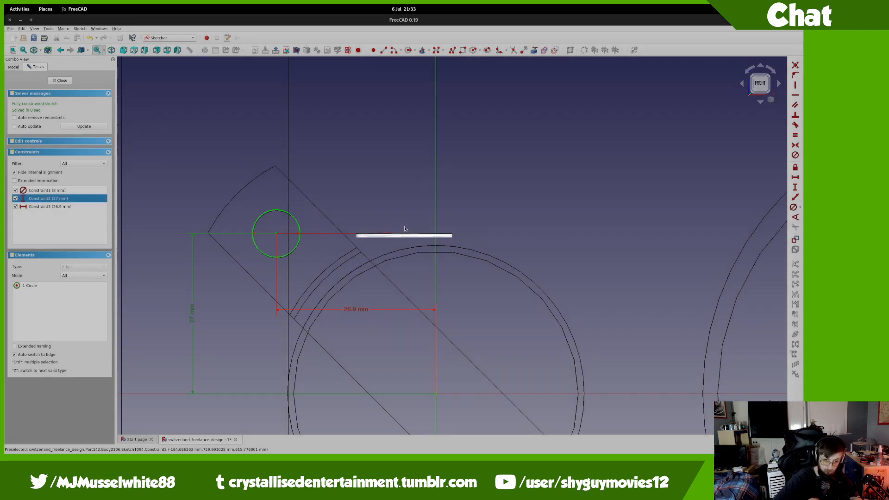
Step: Try vertical offsets of 26.89 mm and 26.8 mm, then return it to 26.9 mm
scroll(404, 228, "up", 8)
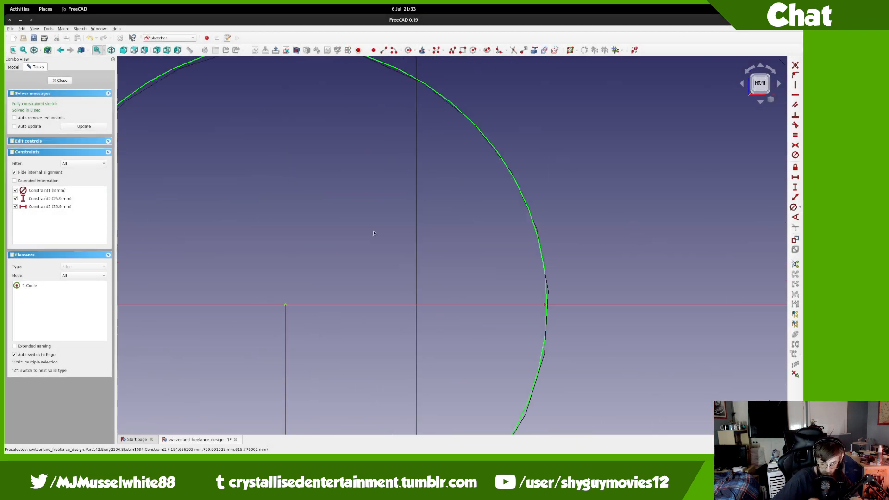
scroll(374, 233, "down", 2)
middle_click_drag(365, 222, 362, 133)
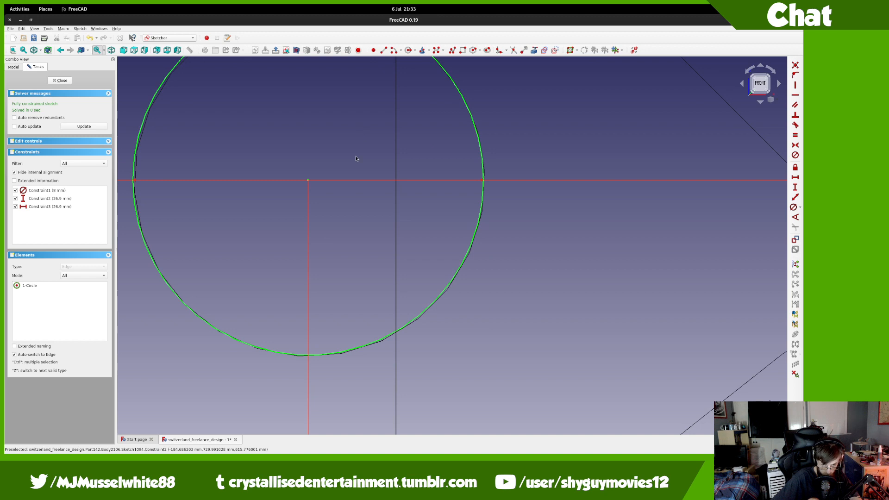
scroll(357, 159, "down", 3)
scroll(350, 290, "down", 4)
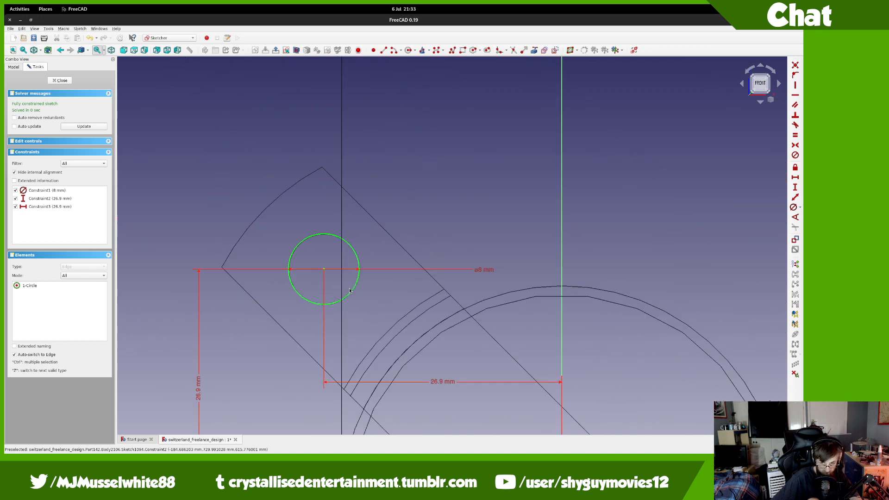
double_click(203, 396)
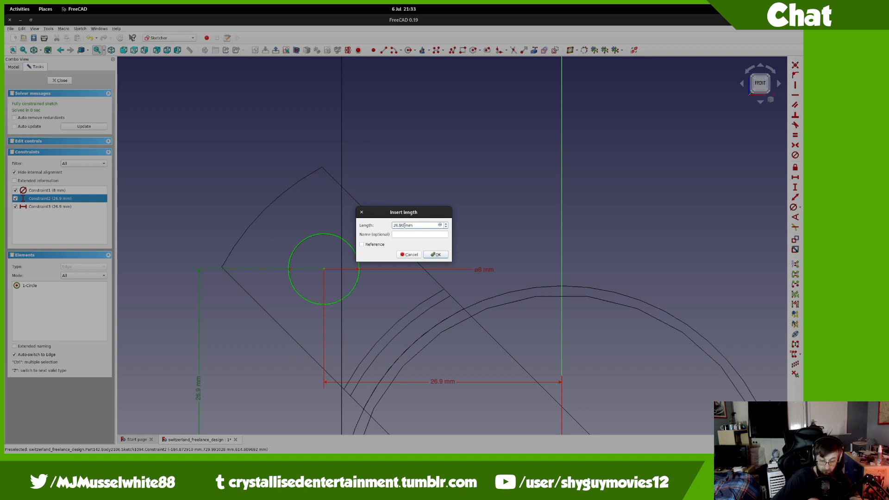
key("Return")
scroll(329, 253, "up", 5)
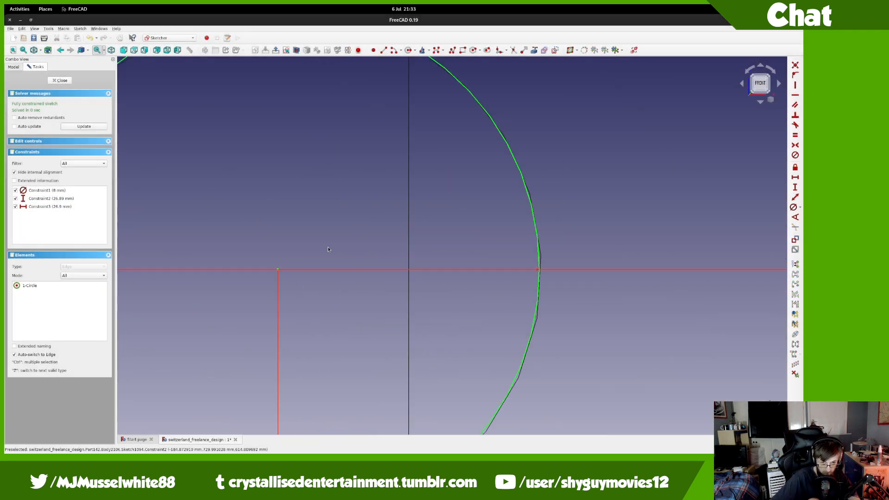
scroll(356, 304, "down", 5)
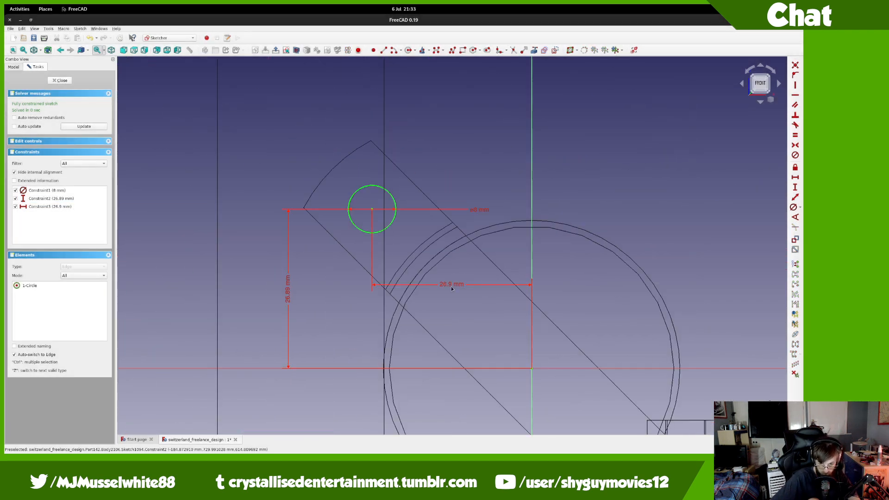
double_click(457, 285)
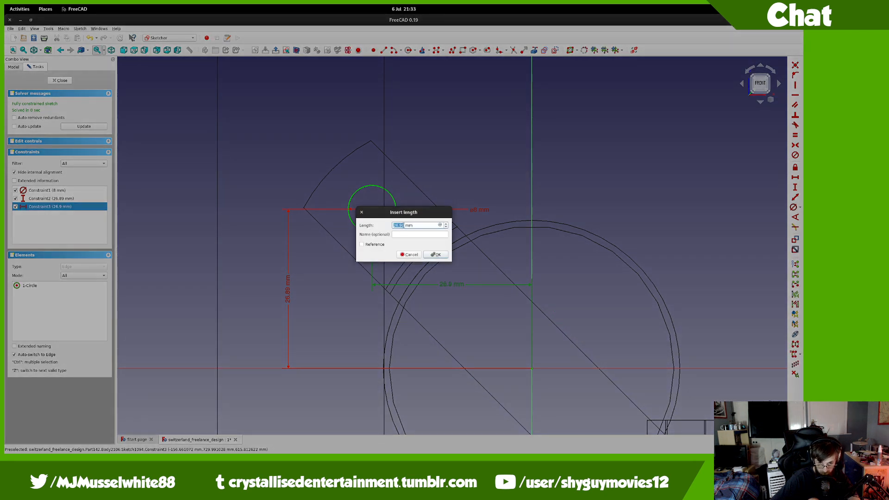
left_click(410, 254)
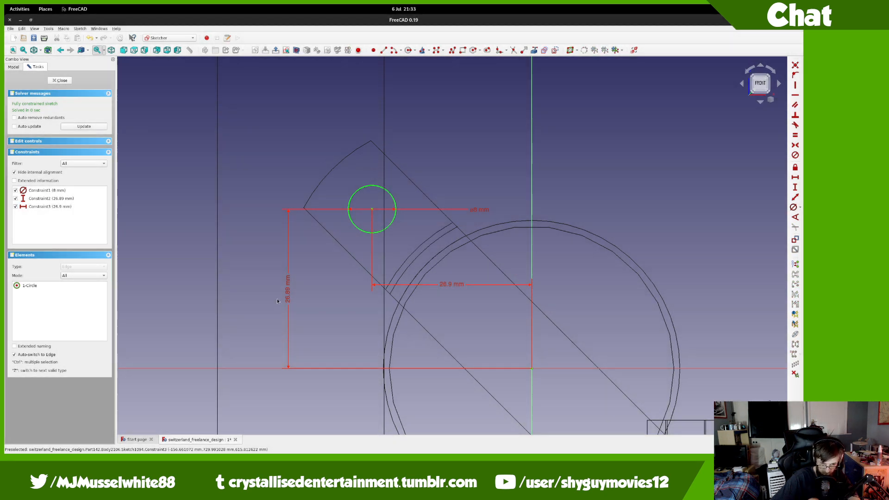
double_click(288, 289)
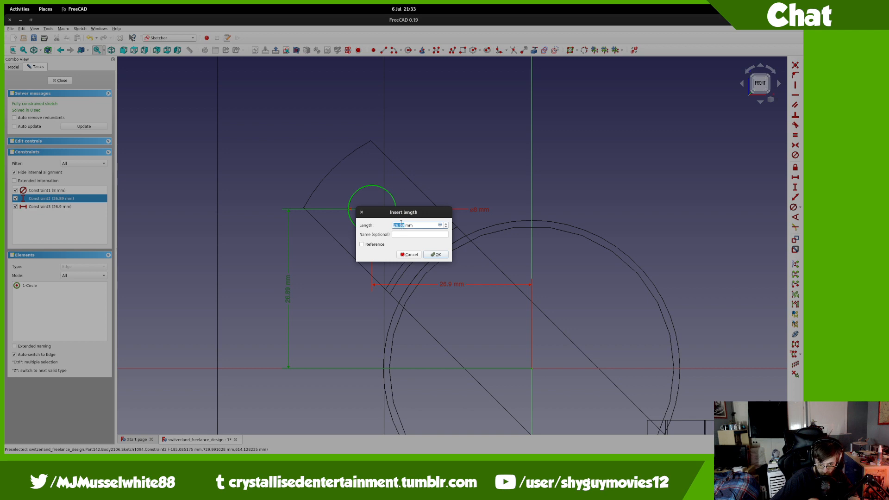
left_click(435, 254)
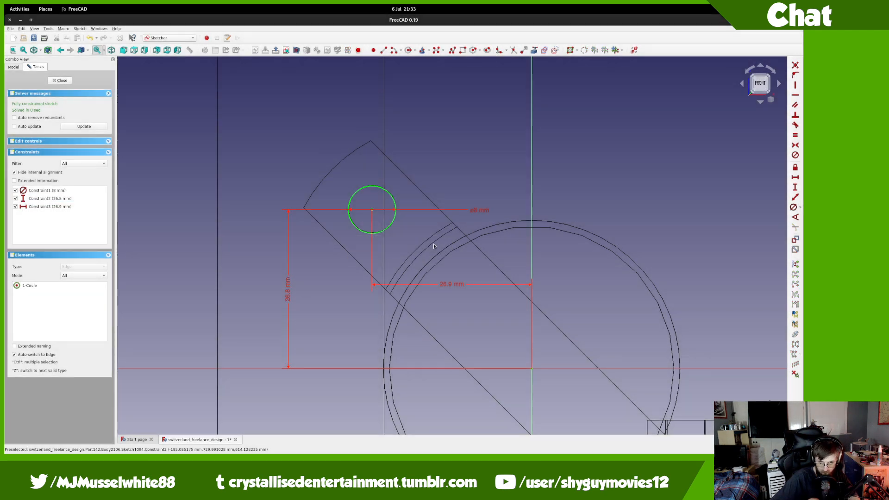
scroll(369, 193, "up", 8)
scroll(369, 193, "down", 4)
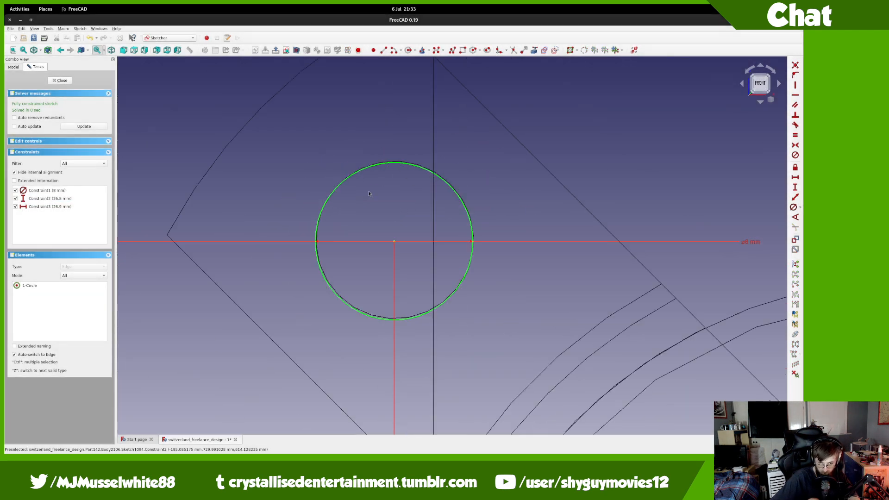
scroll(369, 194, "down", 2)
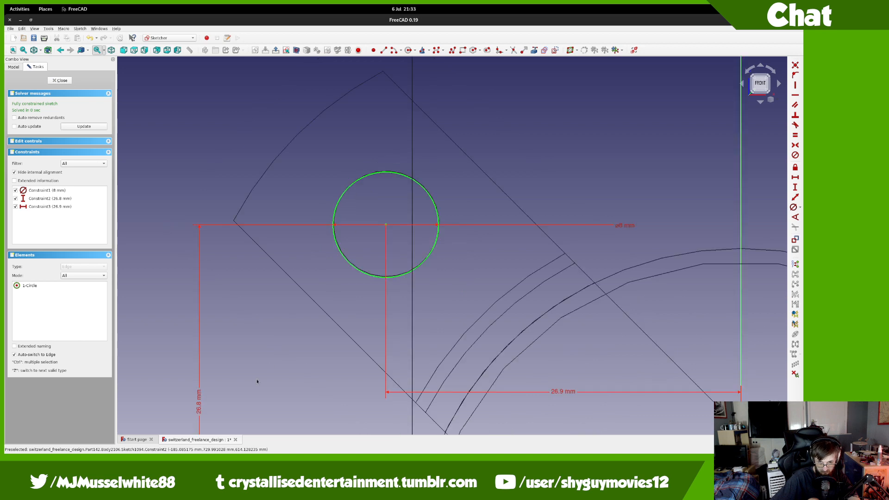
double_click(200, 403)
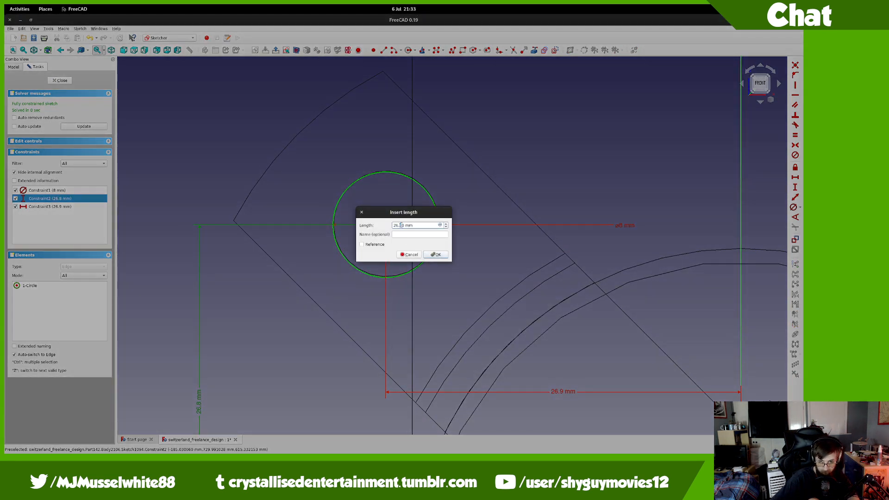
left_click(428, 258)
scroll(389, 214, "up", 4)
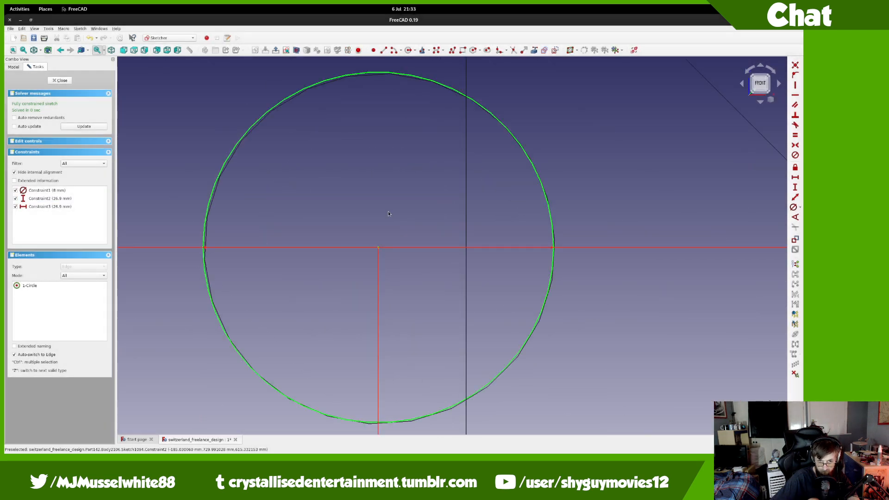
scroll(388, 214, "down", 3)
Step: Close the hole sketch and reopen Sketch1094 for editing
left_click(61, 80)
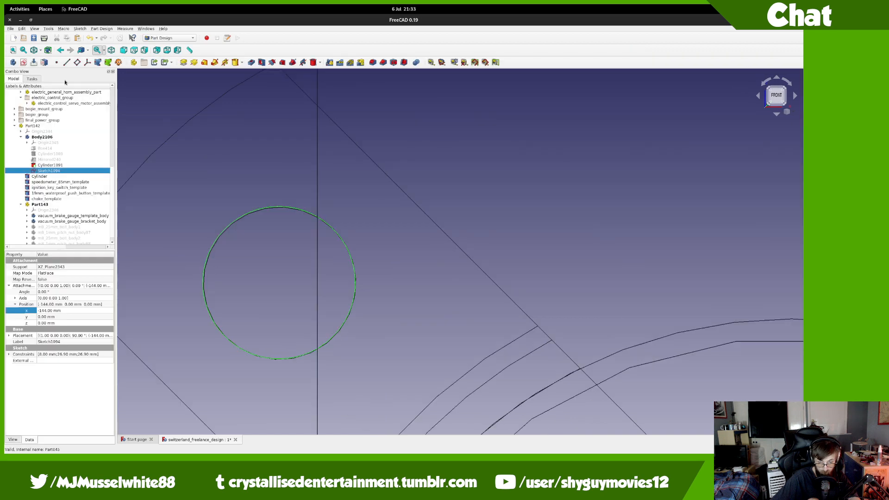
scroll(296, 227, "down", 2)
scroll(282, 275, "up", 2)
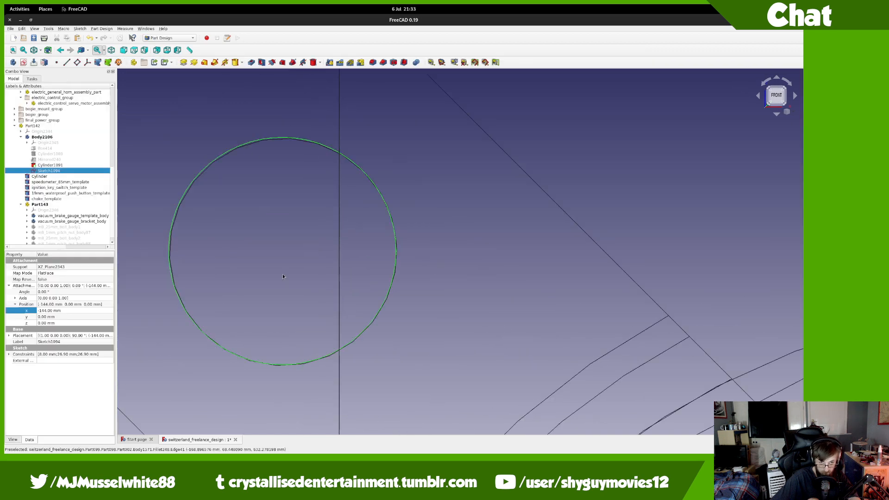
scroll(284, 277, "down", 1)
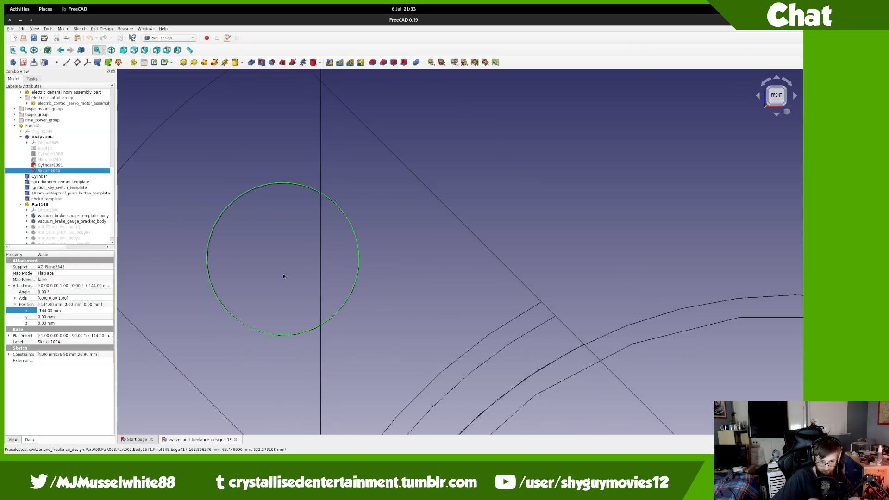
scroll(284, 276, "down", 2)
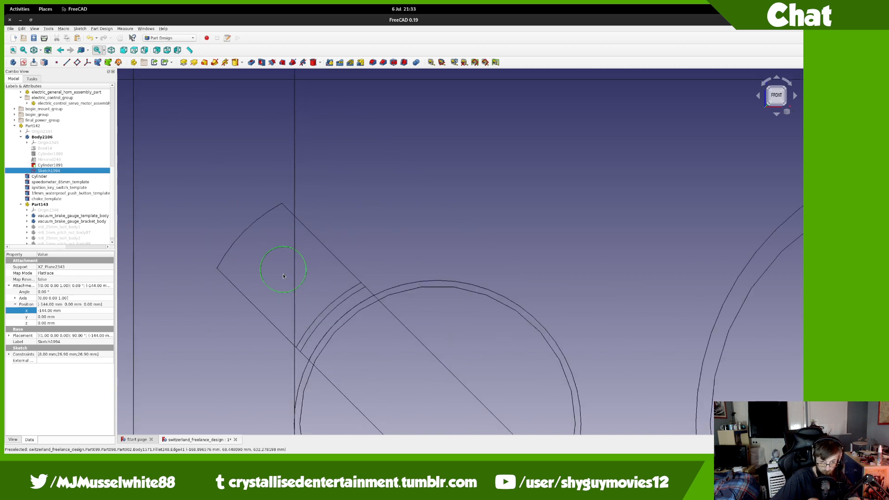
scroll(284, 277, "up", 4)
scroll(284, 276, "down", 4)
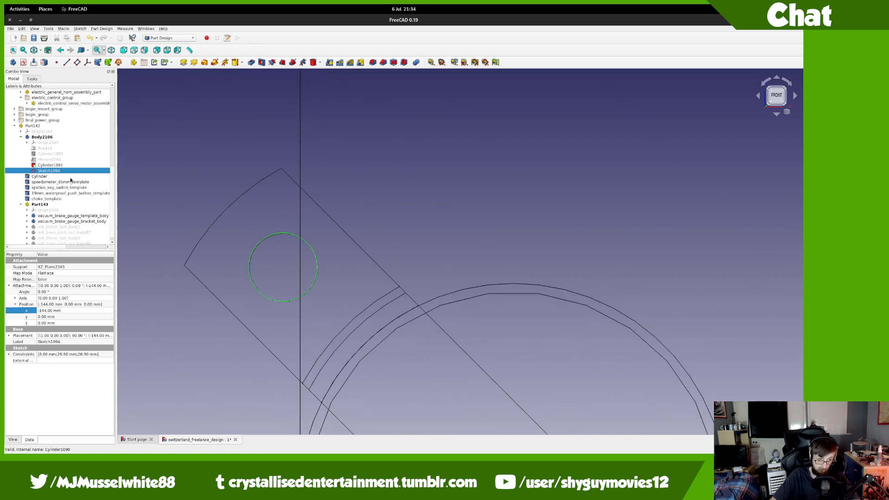
scroll(243, 273, "up", 4)
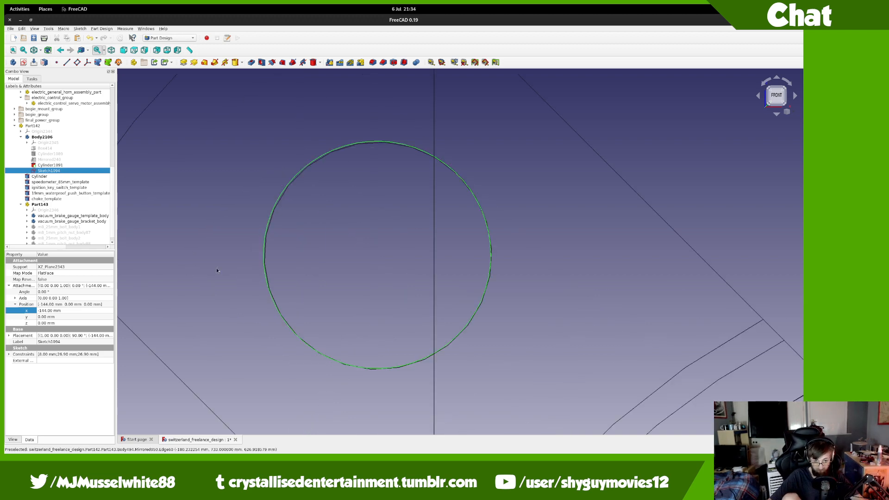
double_click(32, 170)
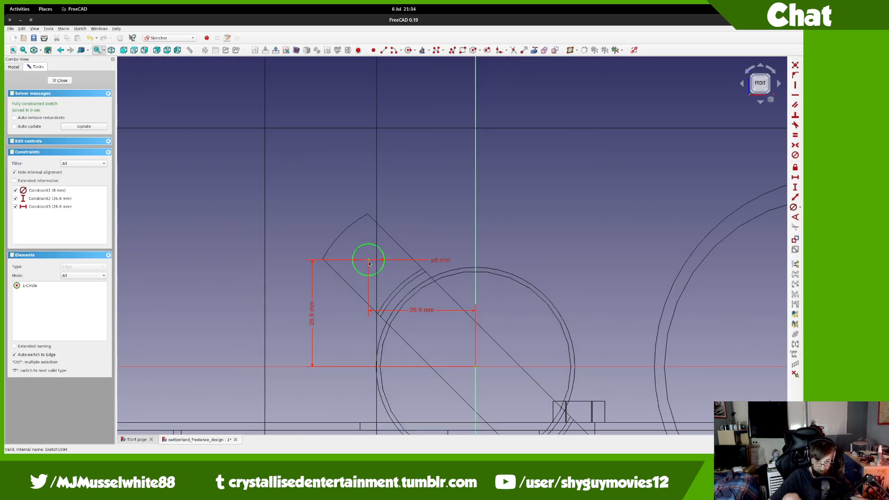
Step: Set both the hole's vertical and horizontal offsets to 26.85 mm and close the sketch
double_click(312, 317)
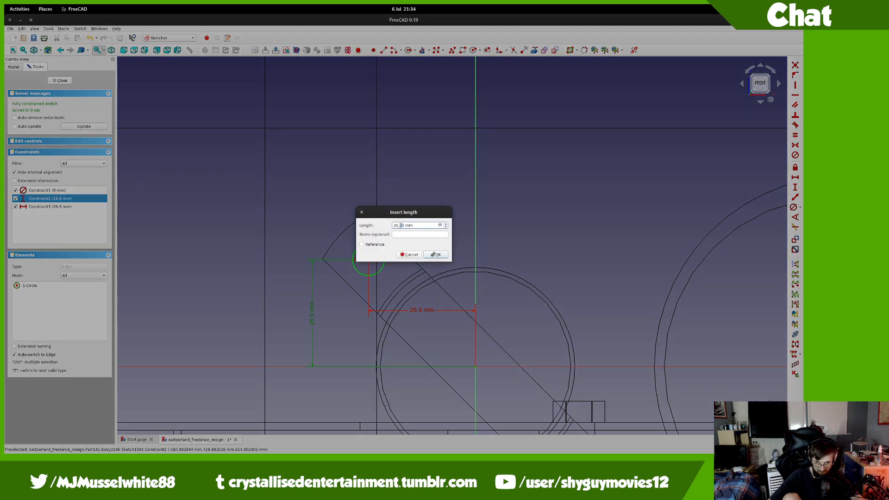
type("26.85")
key("Return")
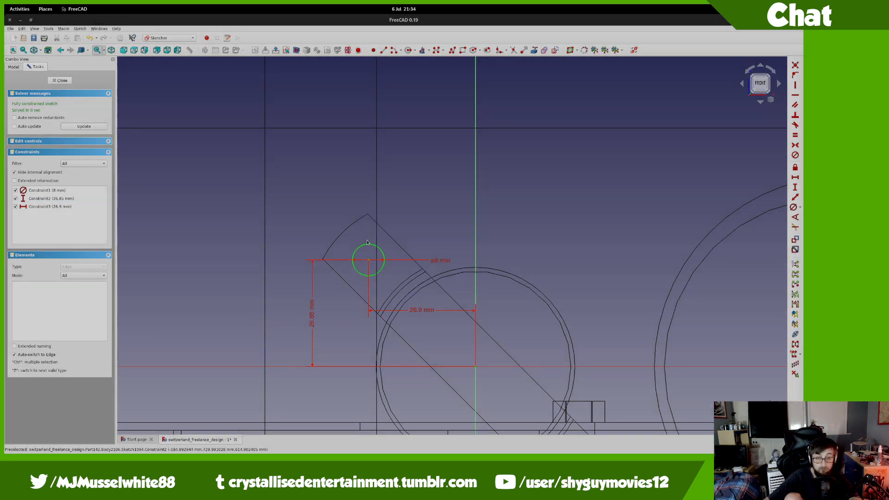
scroll(288, 203, "up", 5)
scroll(286, 204, "up", 1)
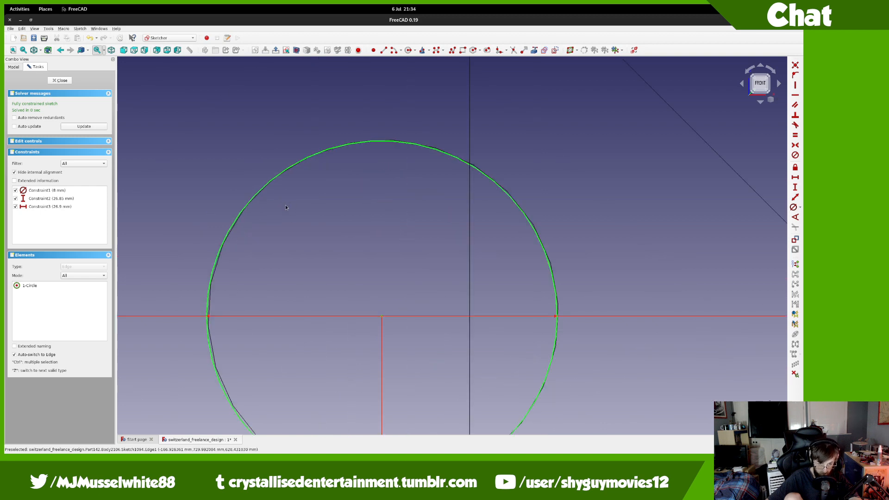
scroll(304, 224, "down", 6)
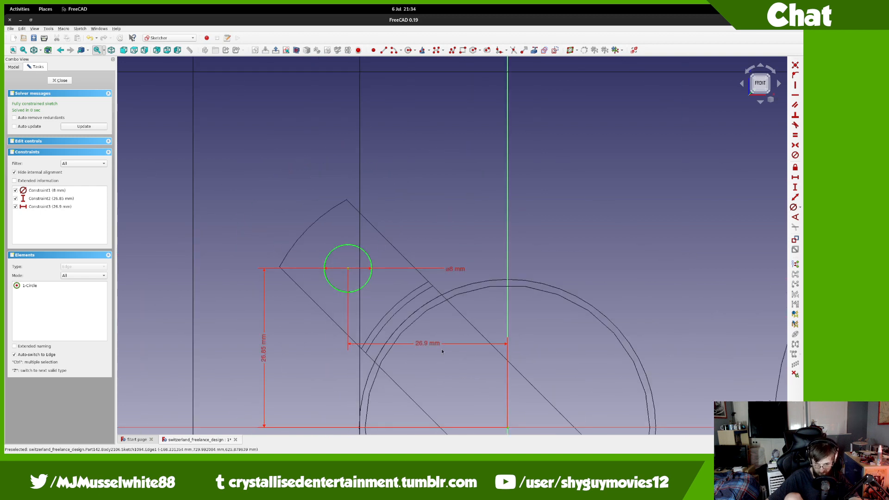
double_click(438, 346)
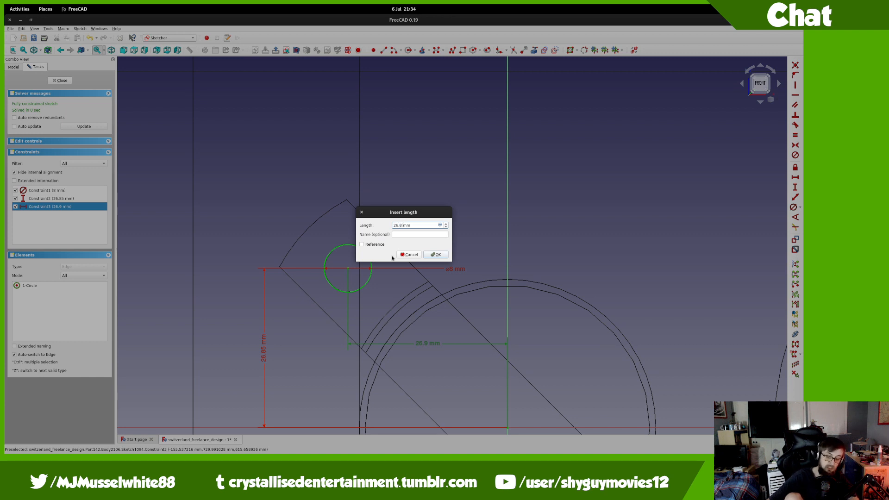
left_click(436, 255)
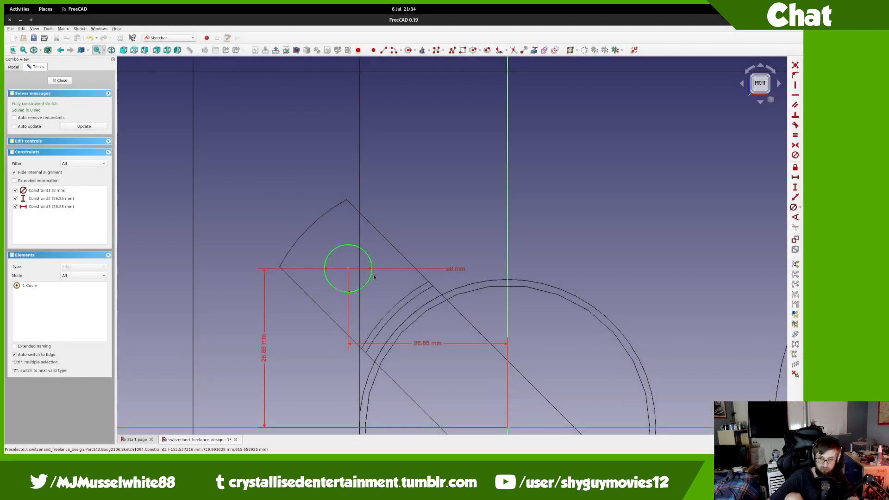
scroll(343, 257, "up", 10)
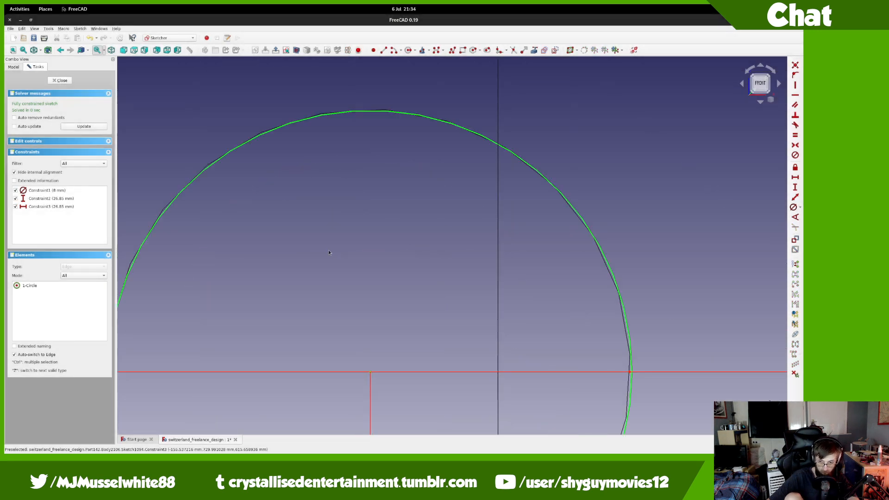
scroll(328, 253, "down", 10)
scroll(332, 319, "up", 2)
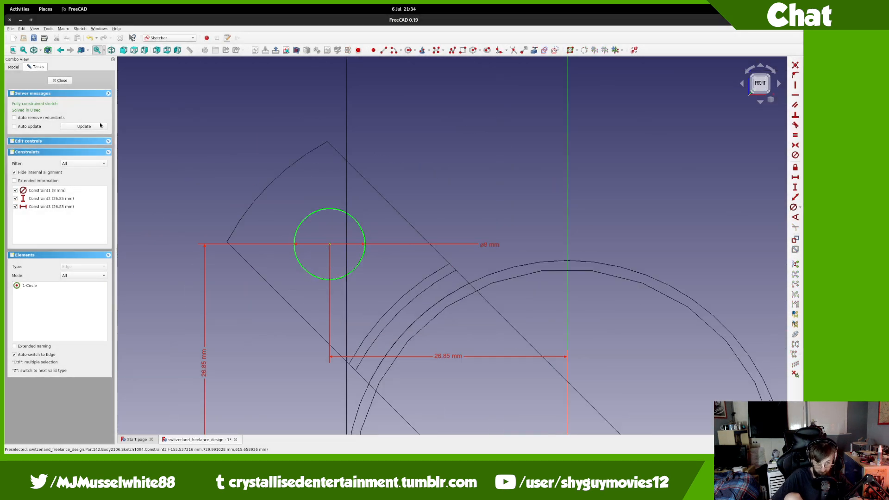
left_click(61, 81)
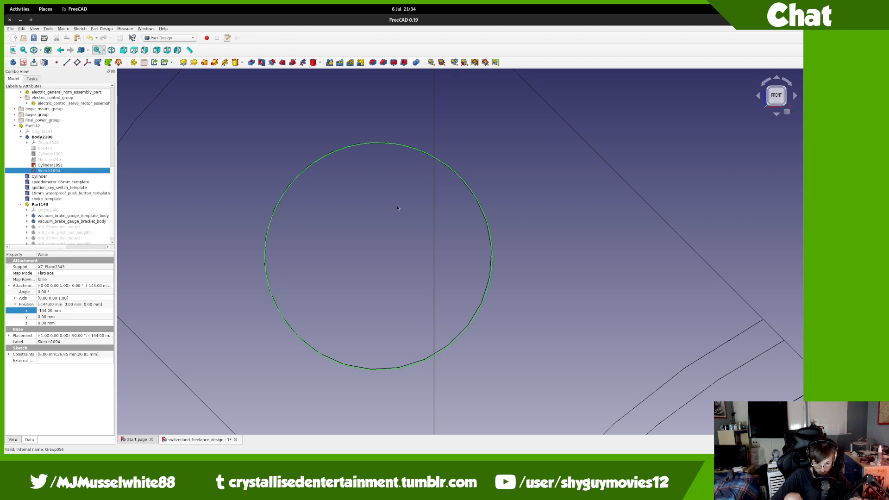
Step: Return the model to normal shaded display and orbit the plate until it is nearly edge-on
scroll(397, 208, "up", 2)
scroll(397, 208, "down", 4)
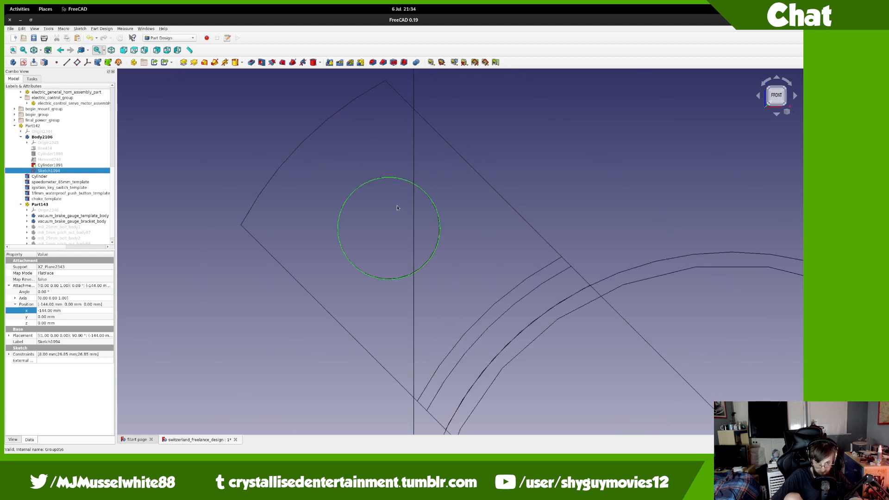
left_click(41, 51)
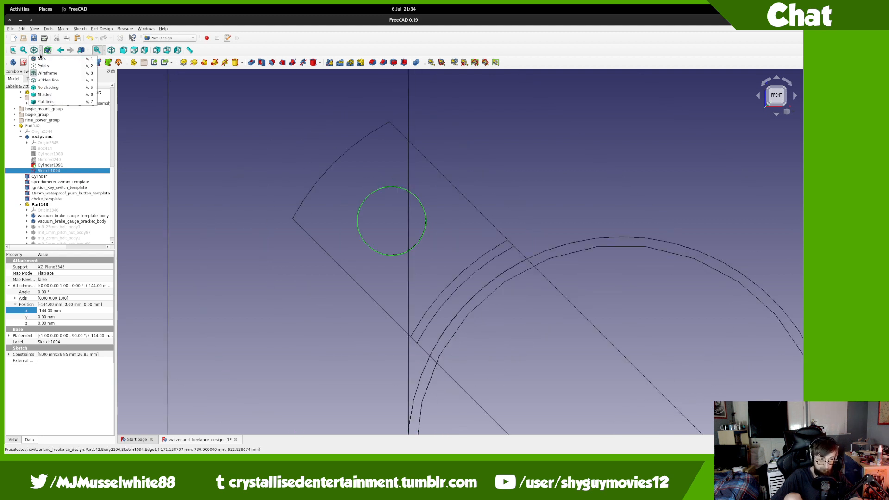
left_click(43, 58)
middle_click_drag(249, 198, 352, 219)
scroll(355, 219, "down", 10)
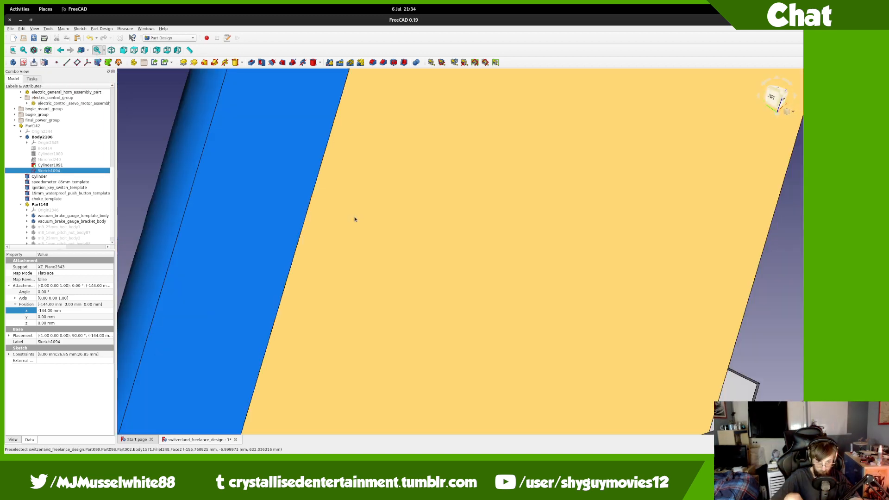
middle_click_drag(317, 180, 571, 283)
scroll(279, 149, "up", 4)
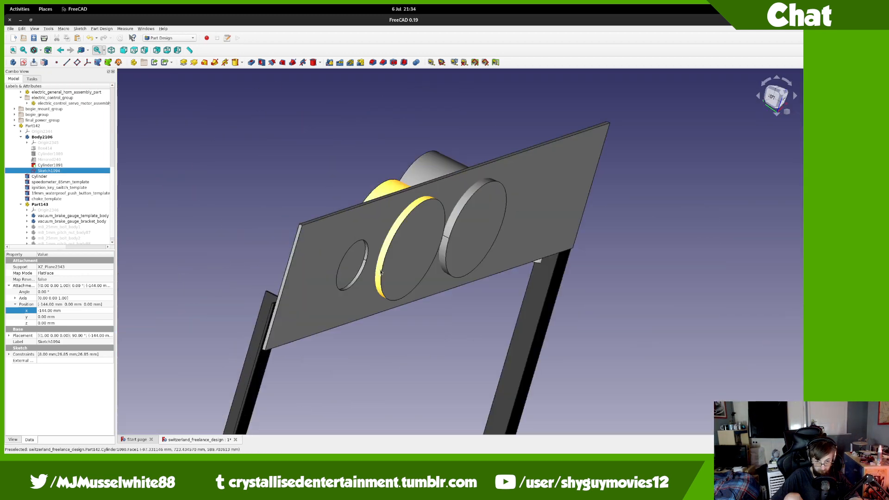
middle_click_drag(385, 250, 464, 274)
Step: Offset the hole sketch to z -5 mm and pocket it 10 mm, reversed into the plate
left_click(67, 324)
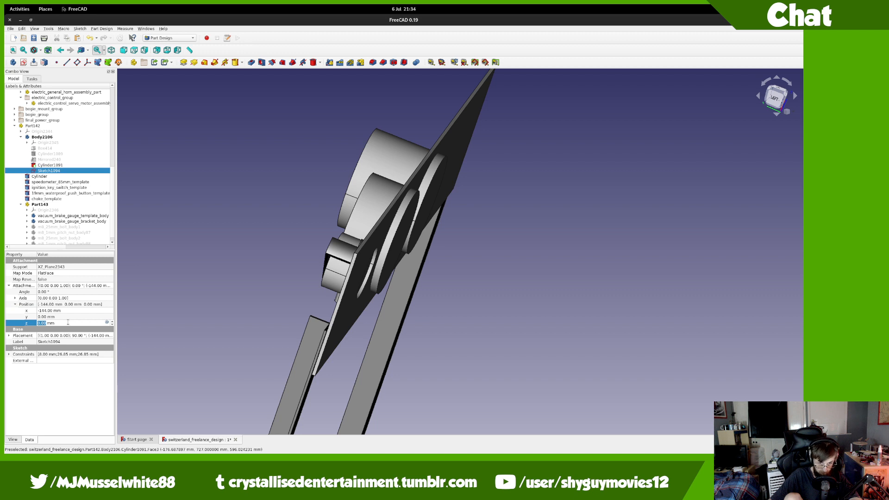
type("-5")
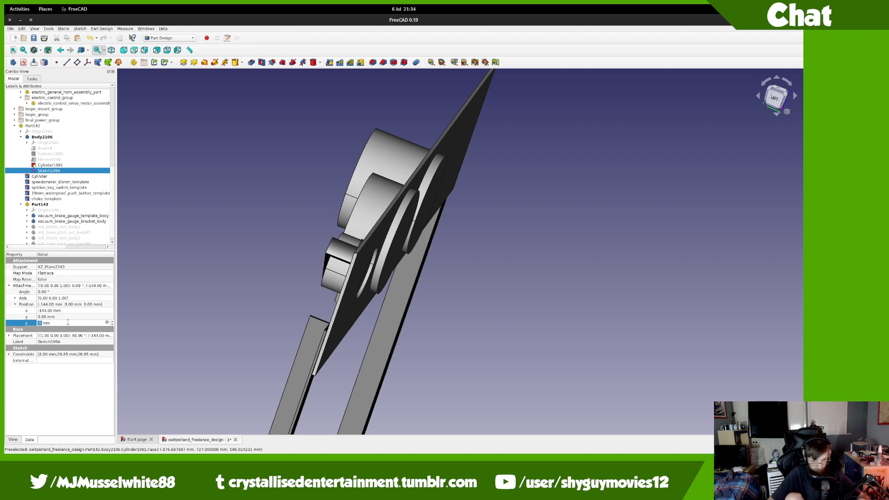
key("Return")
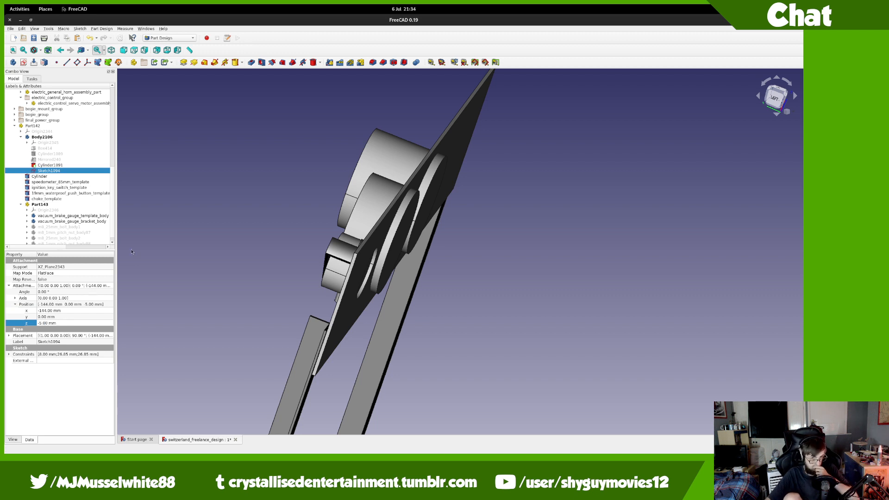
left_click(253, 63)
type("10")
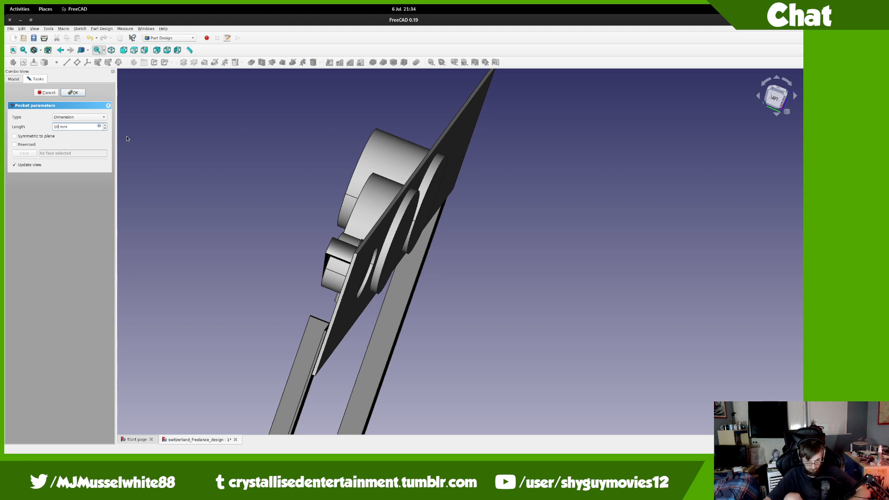
key("Tab")
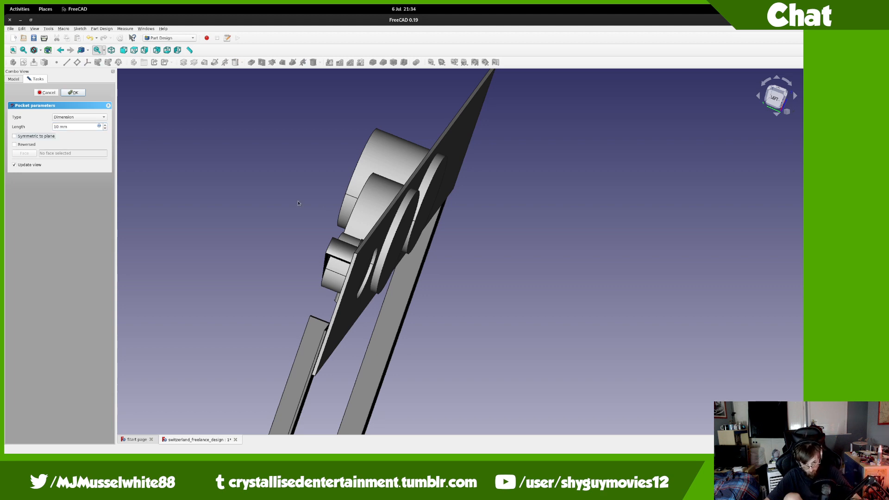
middle_click_drag(300, 202, 183, 215)
left_click(31, 146)
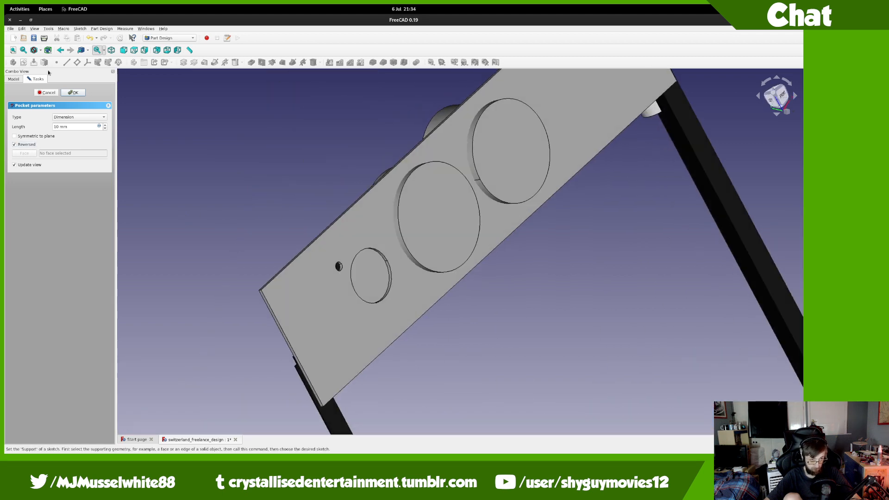
left_click(72, 93)
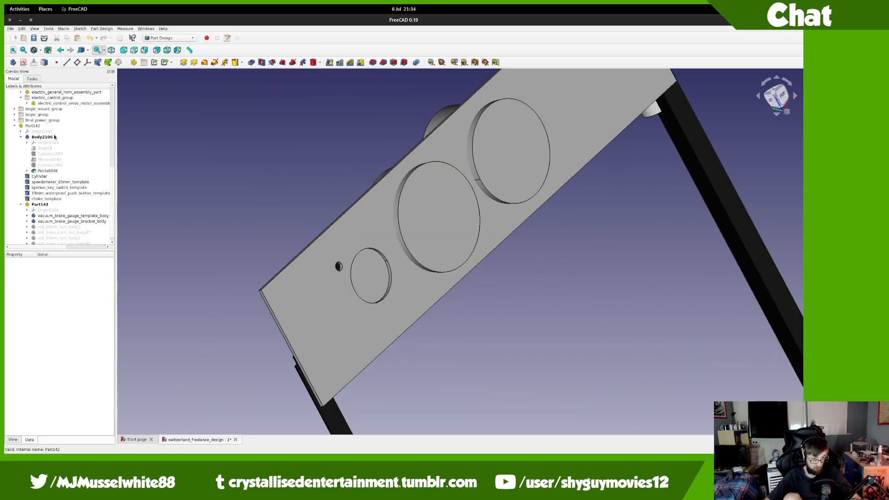
Step: Polar-pattern Pocket048 into two holes around the gauge opening and view from the rear
left_click(48, 171)
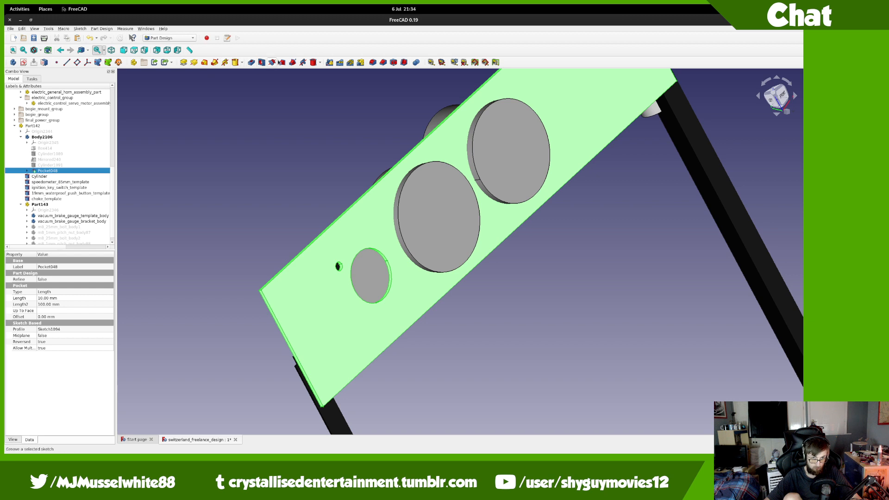
left_click(350, 62)
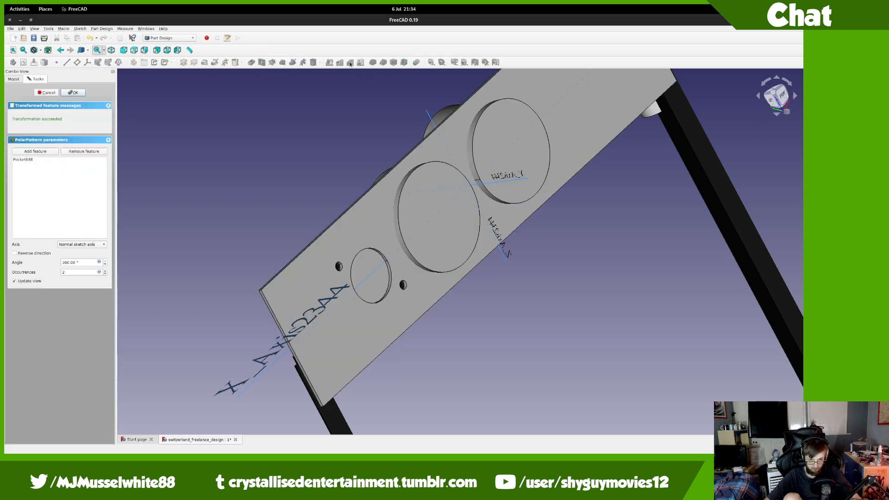
left_click(75, 93)
left_click(767, 99)
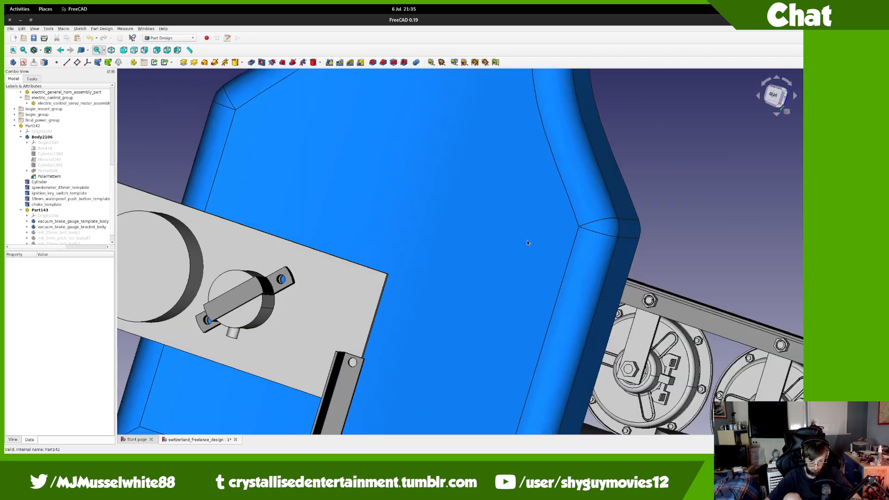
Step: Show the M8 bolt and nut template bodies and inspect their fit in both holes
scroll(278, 349, "up", 10)
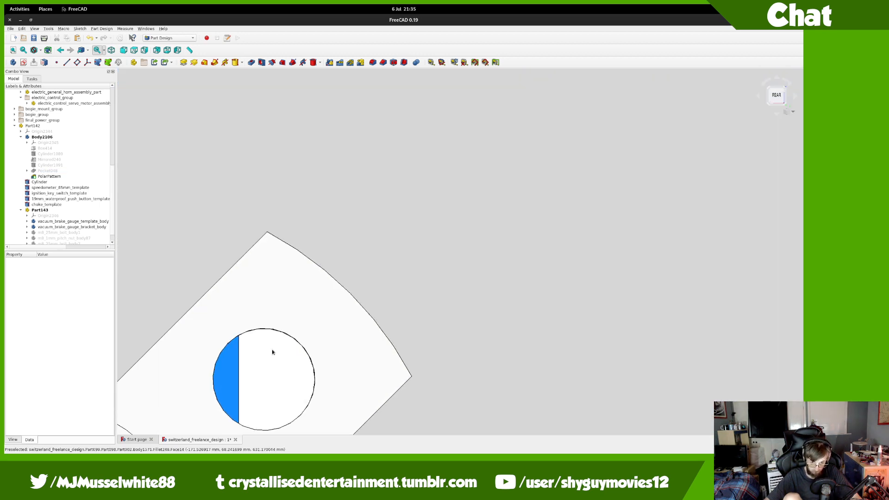
scroll(381, 181, "down", 10)
scroll(370, 338, "up", 5)
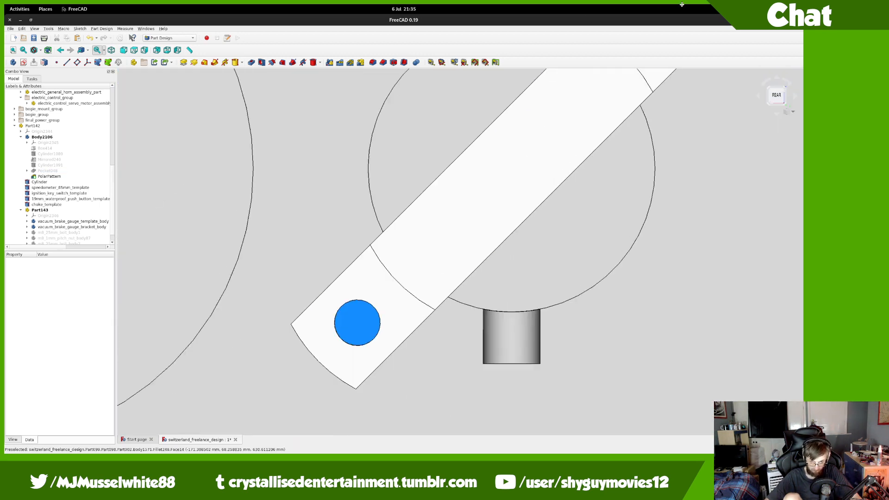
scroll(370, 339, "up", 5)
scroll(384, 303, "up", 4)
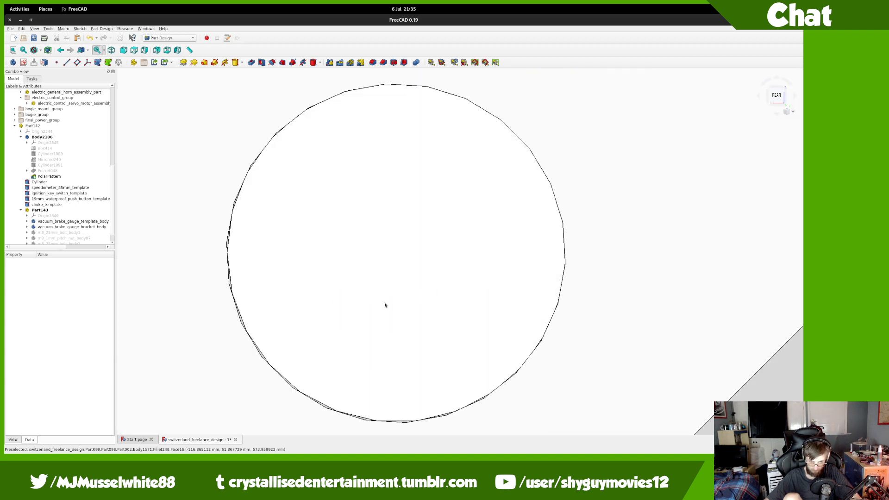
scroll(385, 304, "down", 8)
left_click(69, 233)
scroll(68, 240, "down", 1)
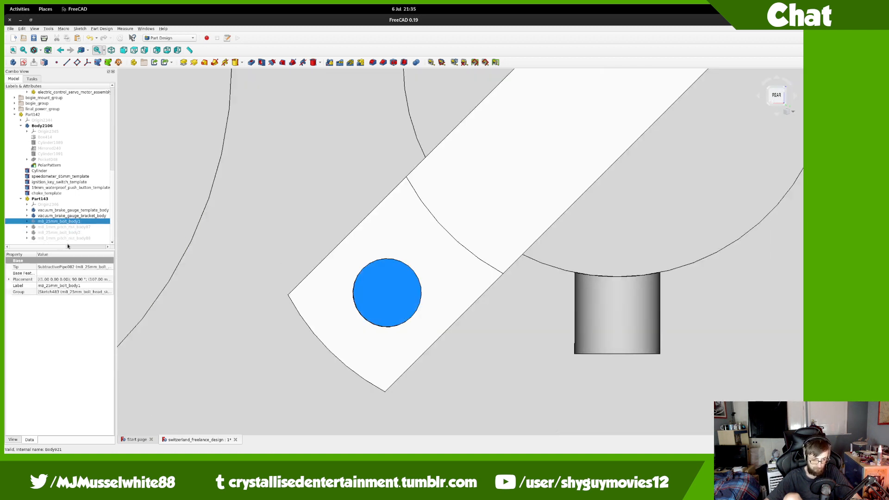
left_click(68, 239, "shift")
key("space")
scroll(378, 260, "down", 4)
scroll(378, 260, "down", 5)
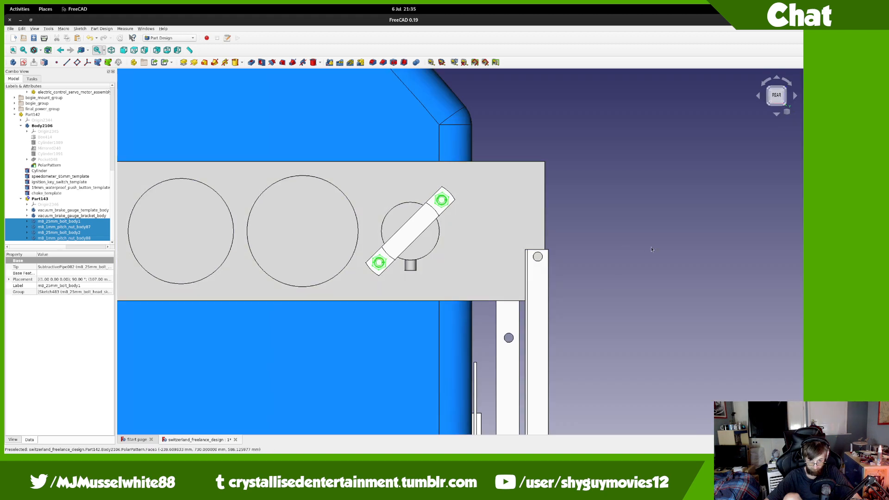
middle_click_drag(378, 259, 369, 335)
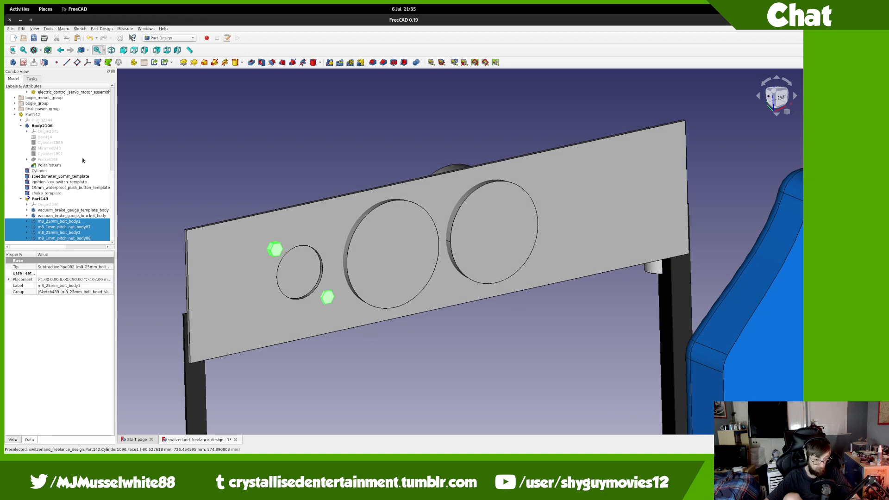
Step: Switch to the Firefox YouTube video, pause it, and jump back to earlier
key("super")
scroll(464, 327, "up", 1)
left_click(413, 251)
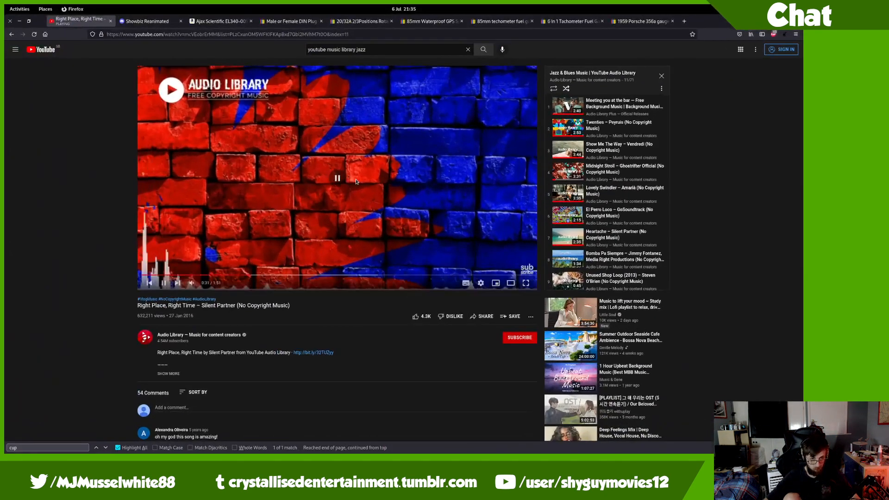
left_click(356, 182)
key("1")
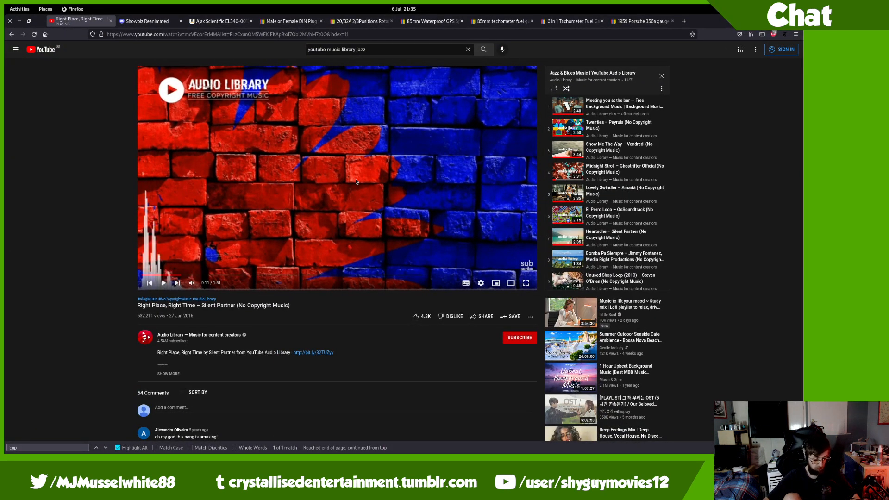